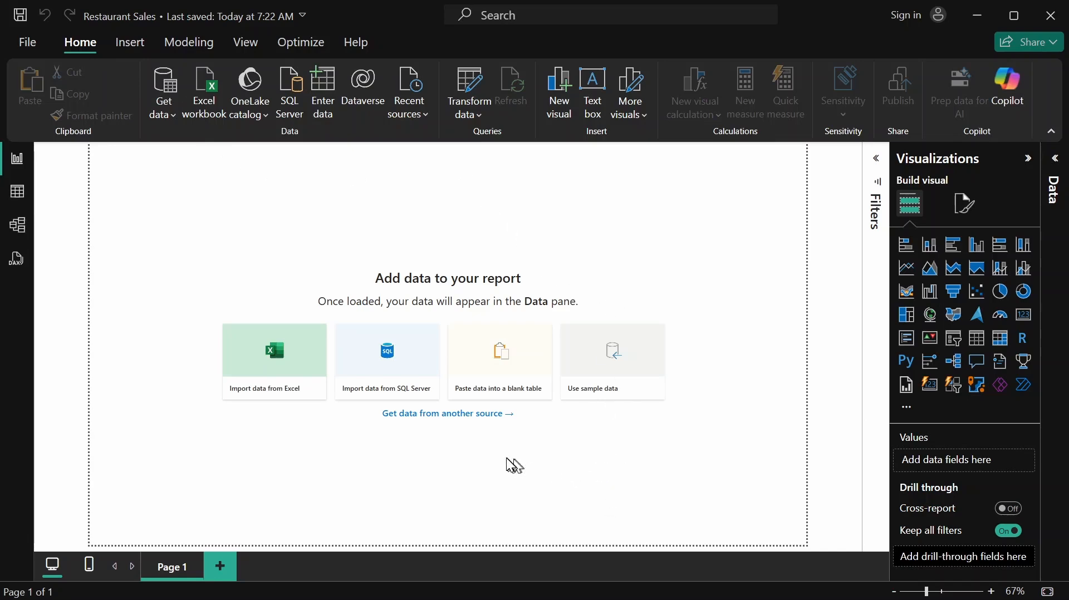
Import the text file Restaurant Sales.csv from another data source and open it for transformation instead of loading it directly
{"action": "left_click", "coordinate": [474, 418]}
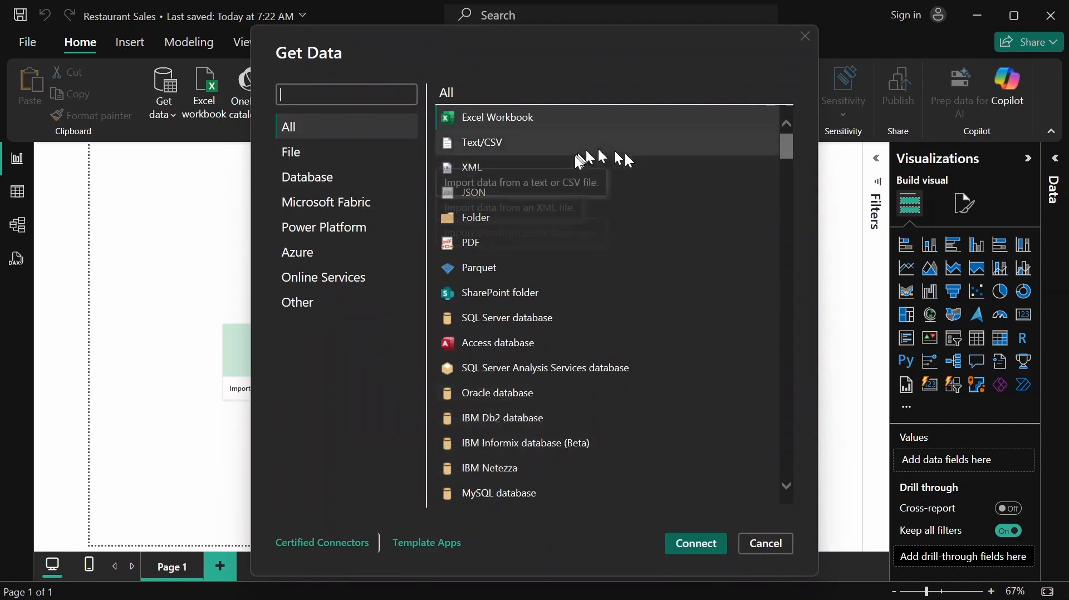
{"action": "left_click", "coordinate": [534, 144]}
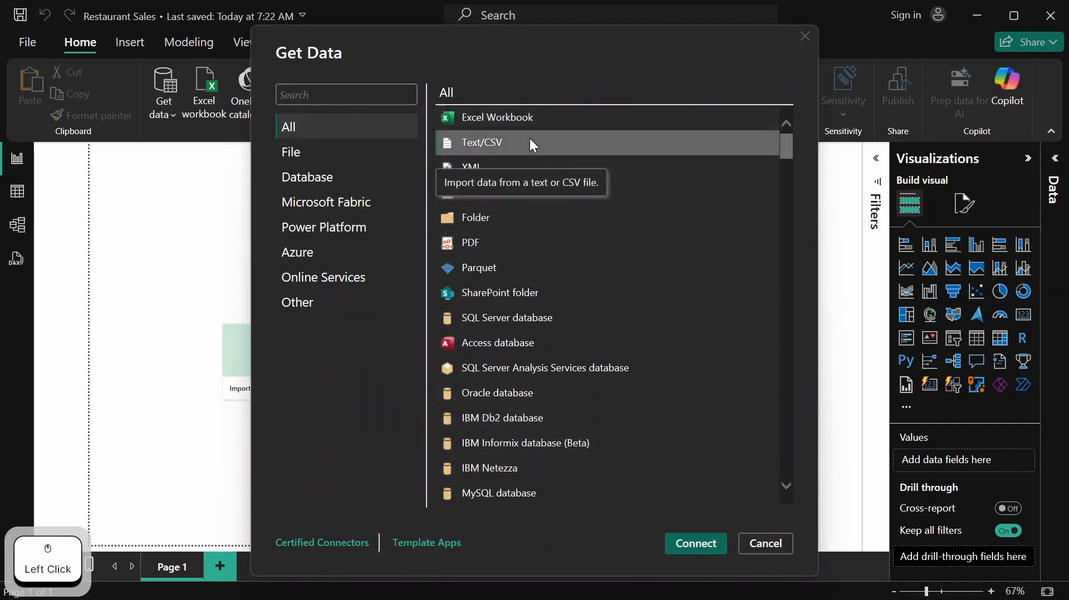
{"action": "left_click", "coordinate": [689, 542]}
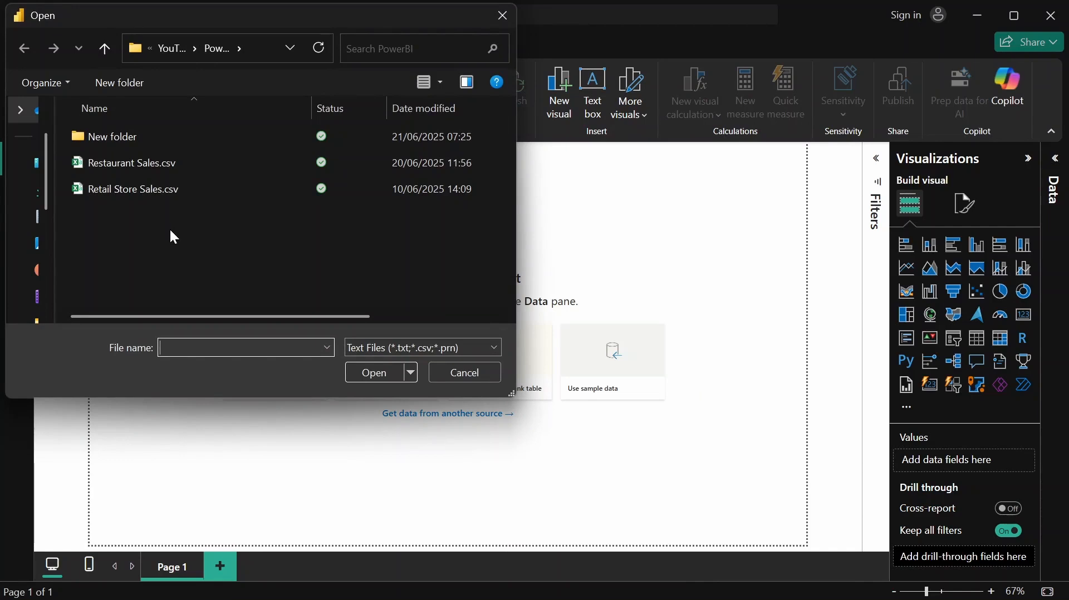
{"action": "left_click", "coordinate": [165, 162]}
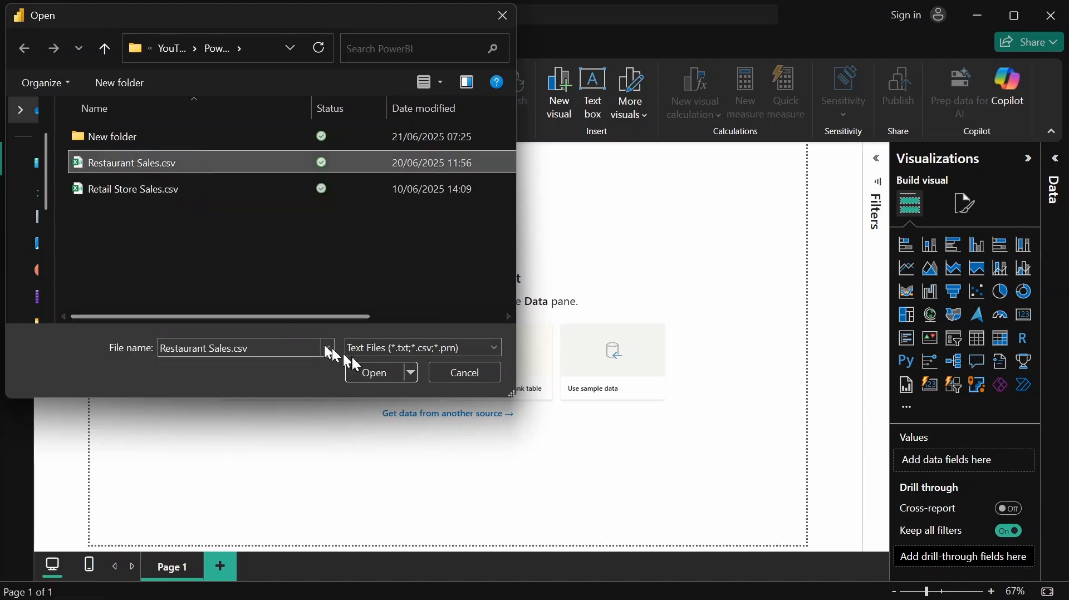
{"action": "left_click", "coordinate": [359, 370]}
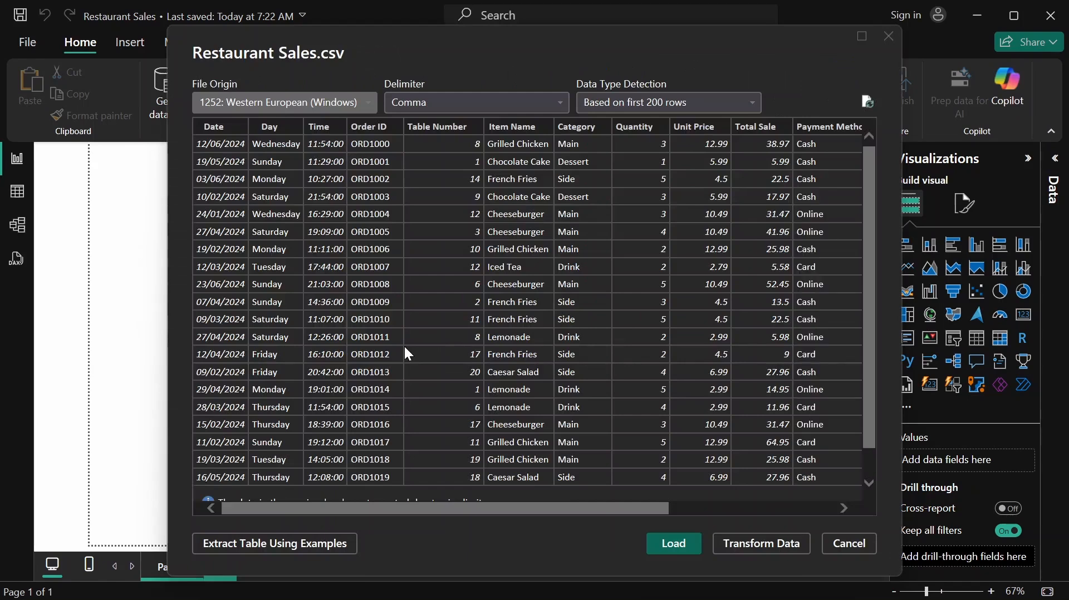
{"action": "left_click", "coordinate": [758, 545]}
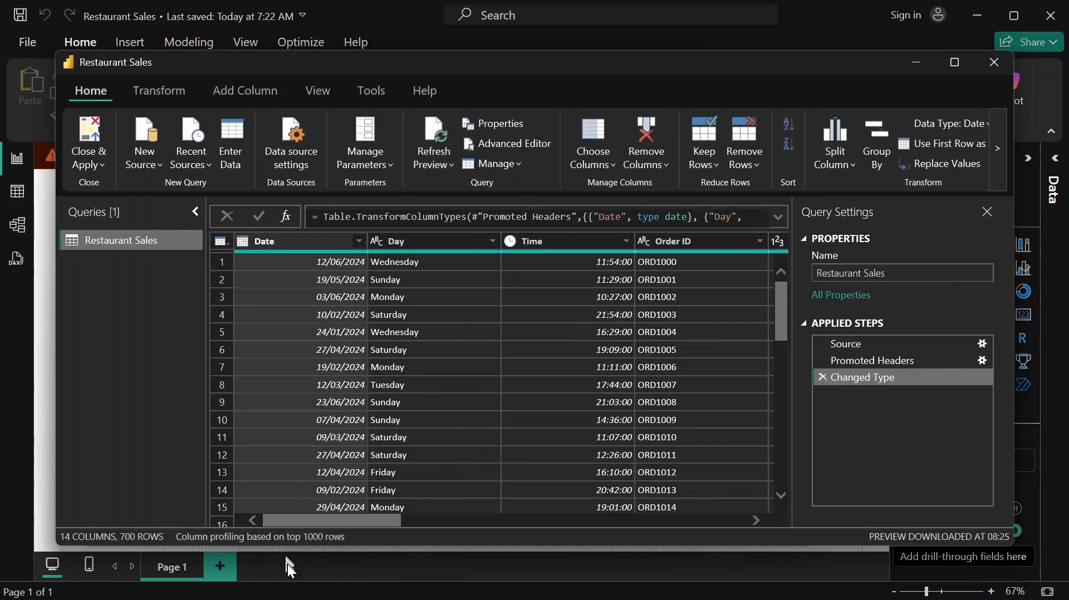
Duplicate the Time column of the Restaurant Sales query and rename the copy Hour
{"action": "left_click_drag", "start_coordinate": [353, 522], "coordinate": [390, 519]}
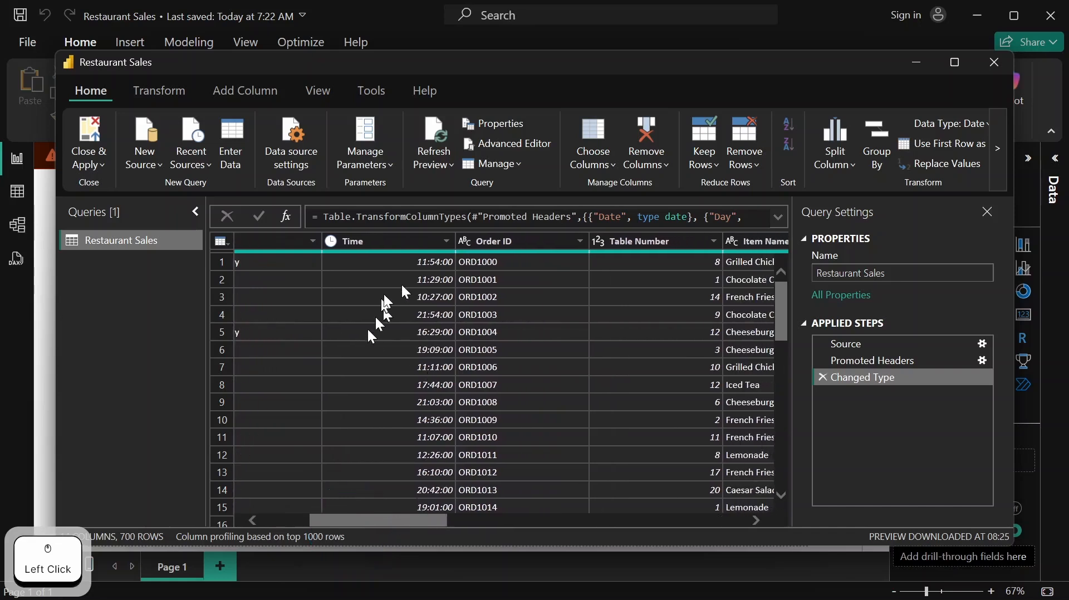
{"action": "left_click_drag", "start_coordinate": [403, 521], "coordinate": [534, 521]}
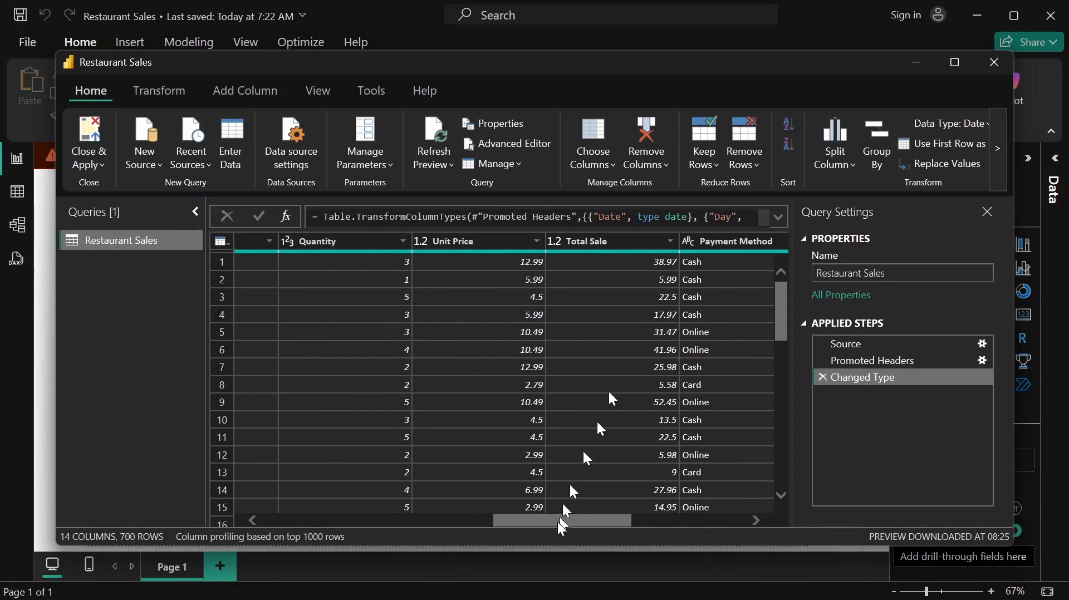
{"action": "left_click_drag", "start_coordinate": [555, 521], "coordinate": [392, 527]}
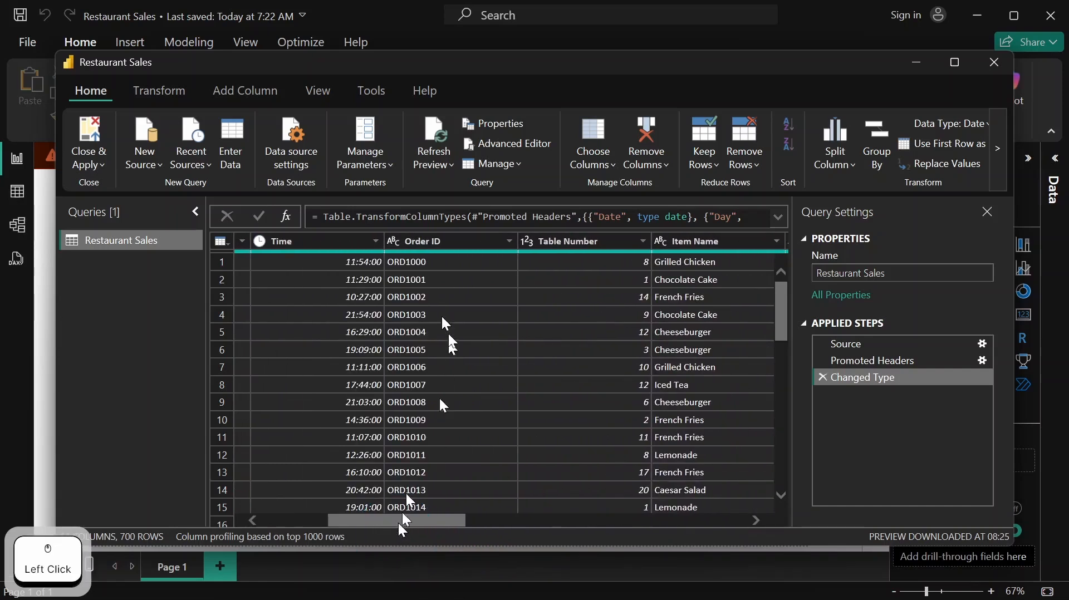
{"action": "left_click", "coordinate": [290, 253]}
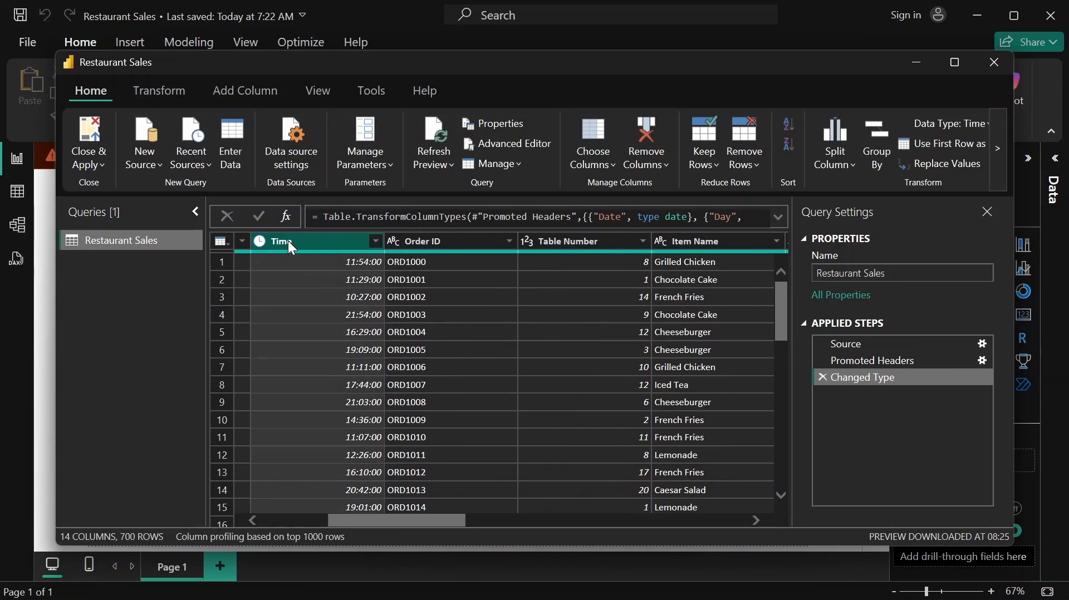
{"action": "right_click", "coordinate": [288, 242]}
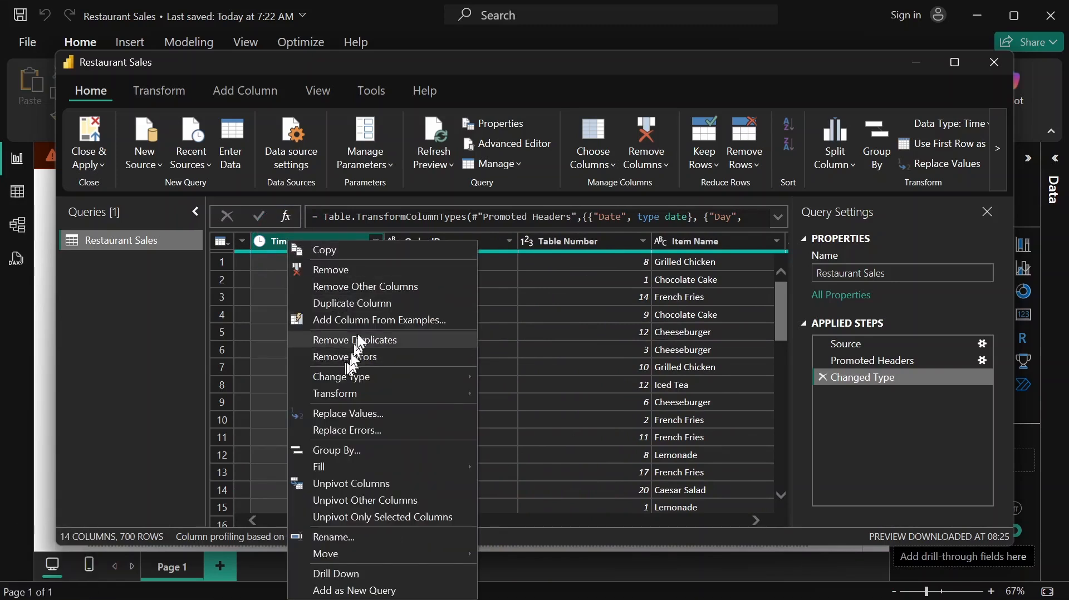
{"action": "left_click", "coordinate": [374, 305]}
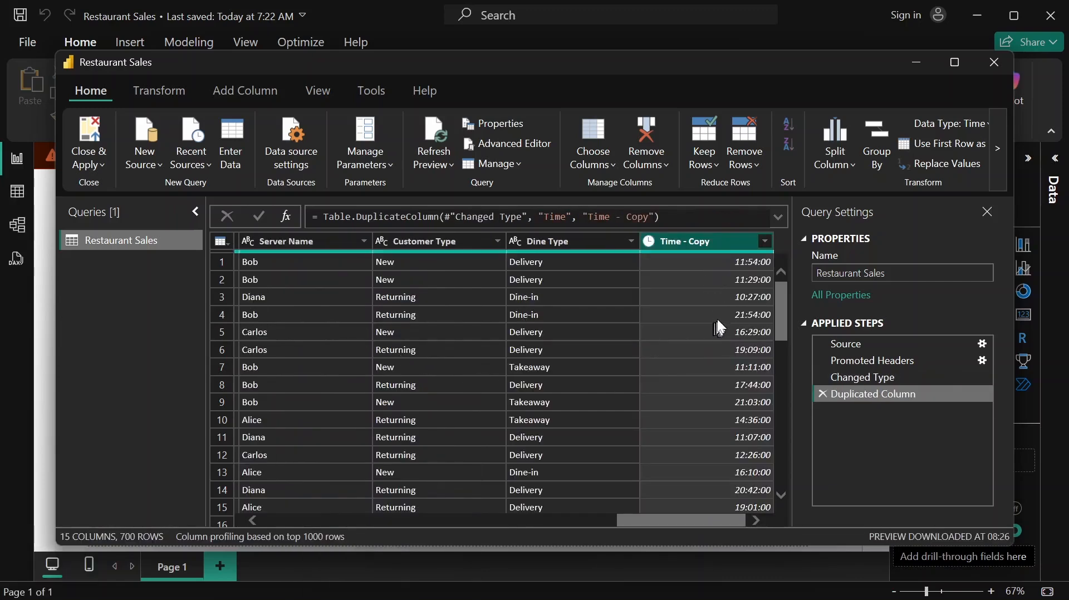
{"action": "left_click", "coordinate": [702, 245]}
{"action": "double_click", "coordinate": [701, 245]}
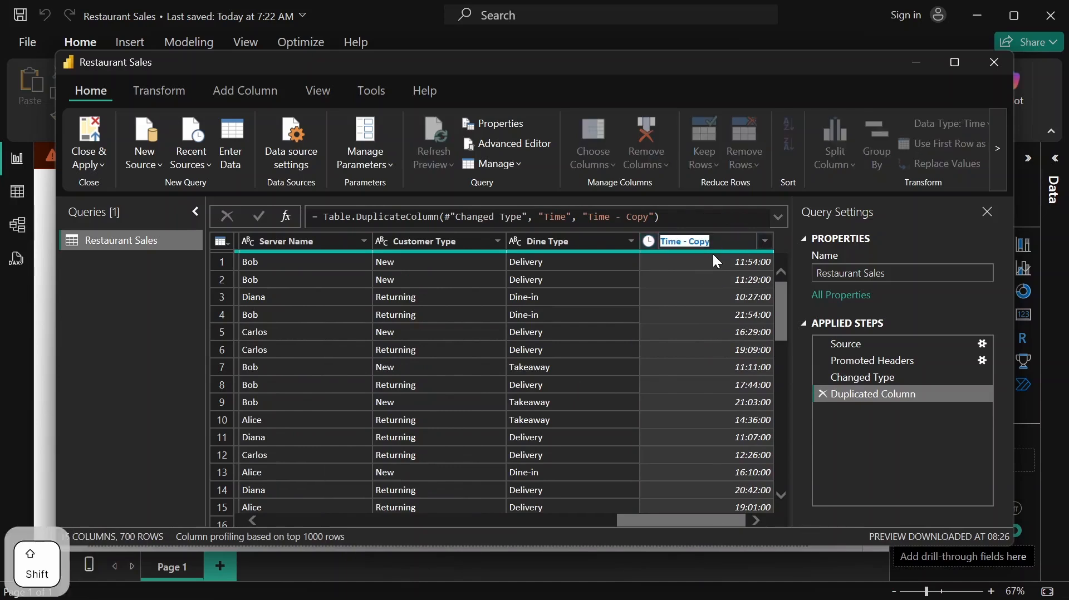
{"action": "type", "text": "Hour"}
{"action": "key", "text": "Return"}
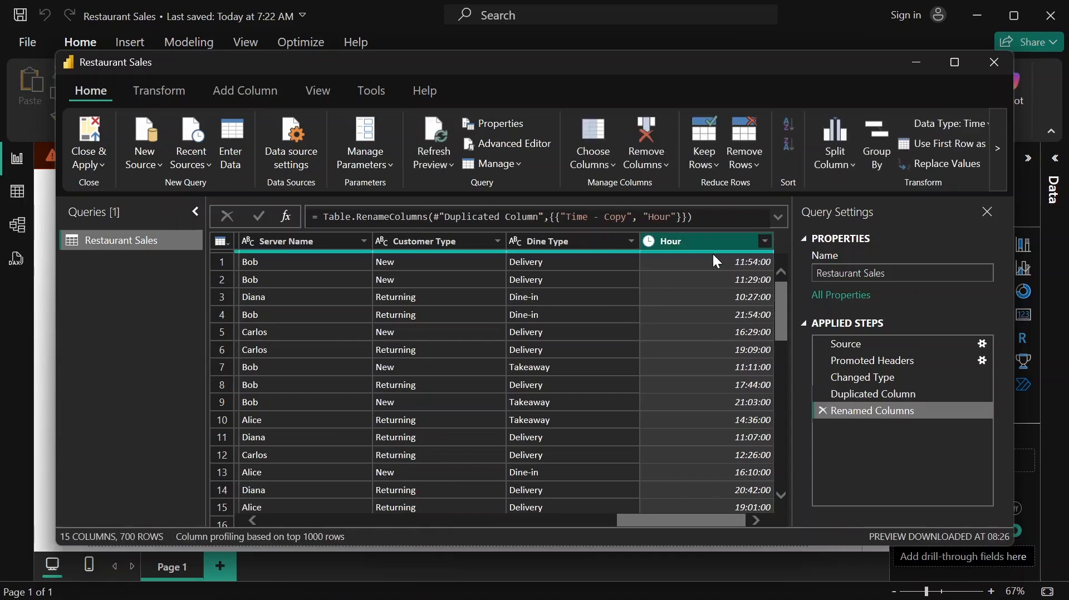
Transform the Hour column so it keeps only the hour component of each time
{"action": "right_click", "coordinate": [701, 243]}
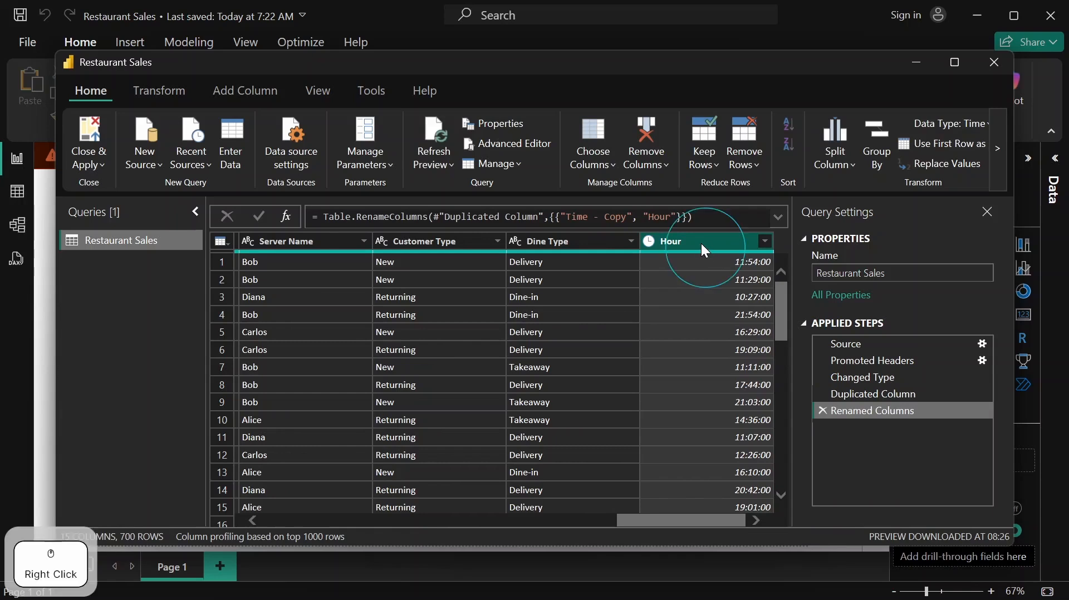
{"action": "mouse_move", "coordinate": [815, 394]}
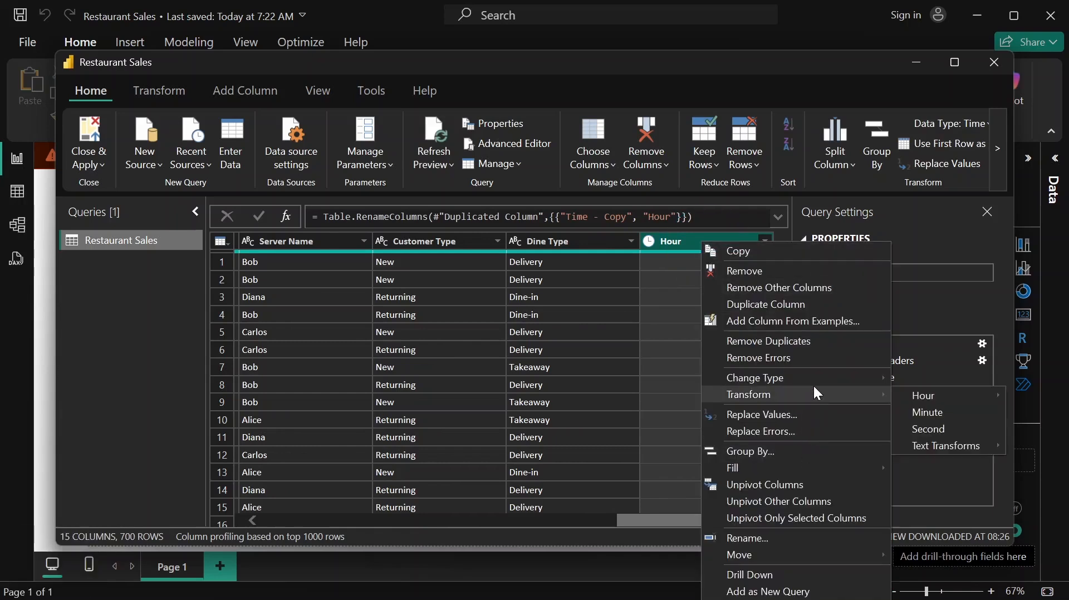
{"action": "left_click", "coordinate": [916, 397]}
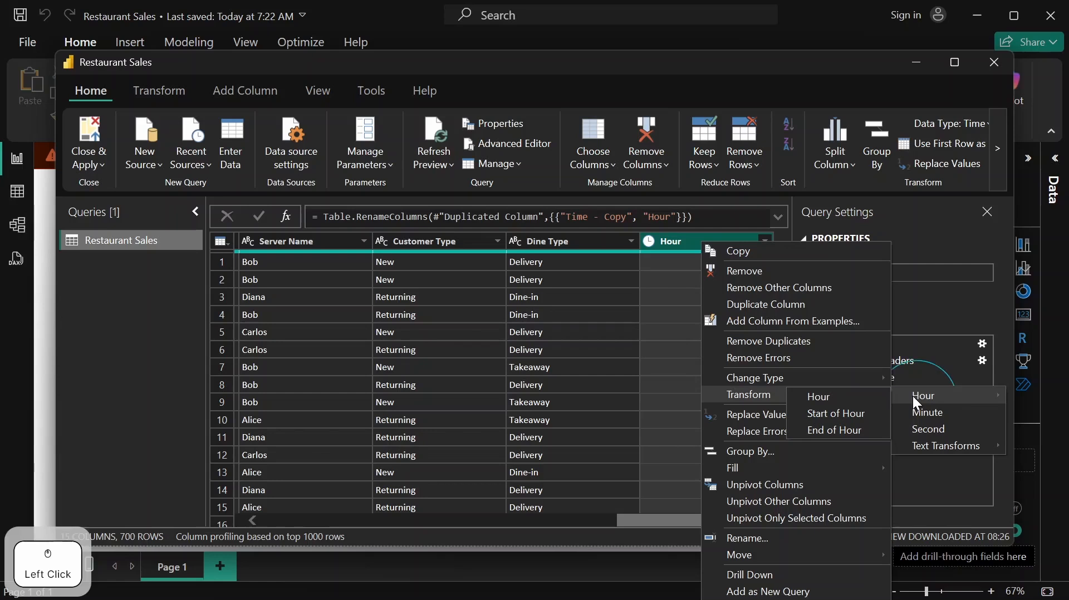
{"action": "left_click", "coordinate": [872, 403]}
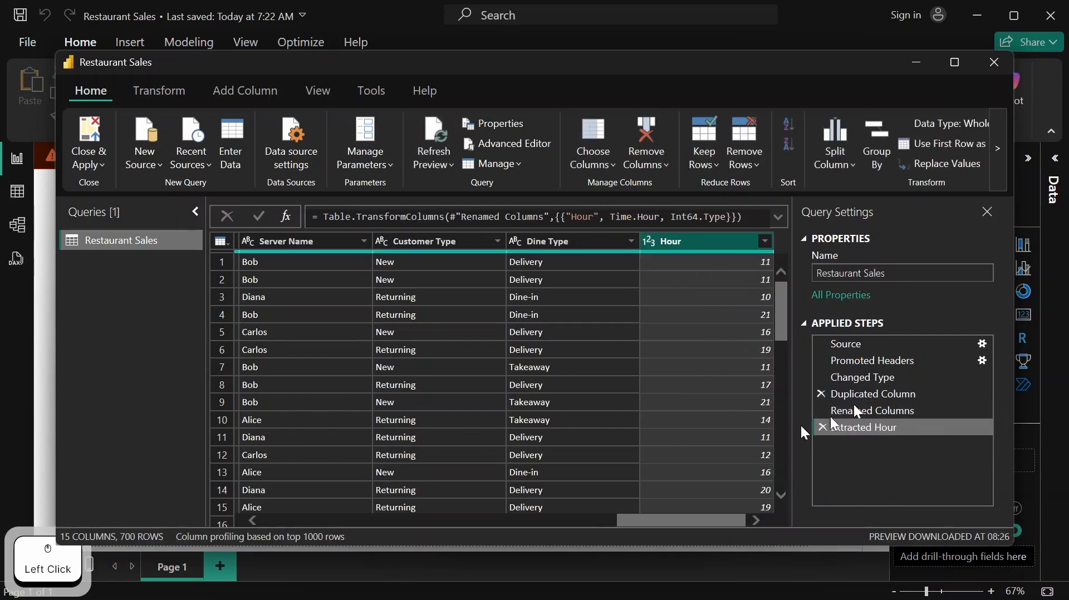
Examine the extracted values down the rows of the Hour column
{"action": "scroll", "coordinate": [752, 319], "scroll_direction": "down", "scroll_amount": 1}
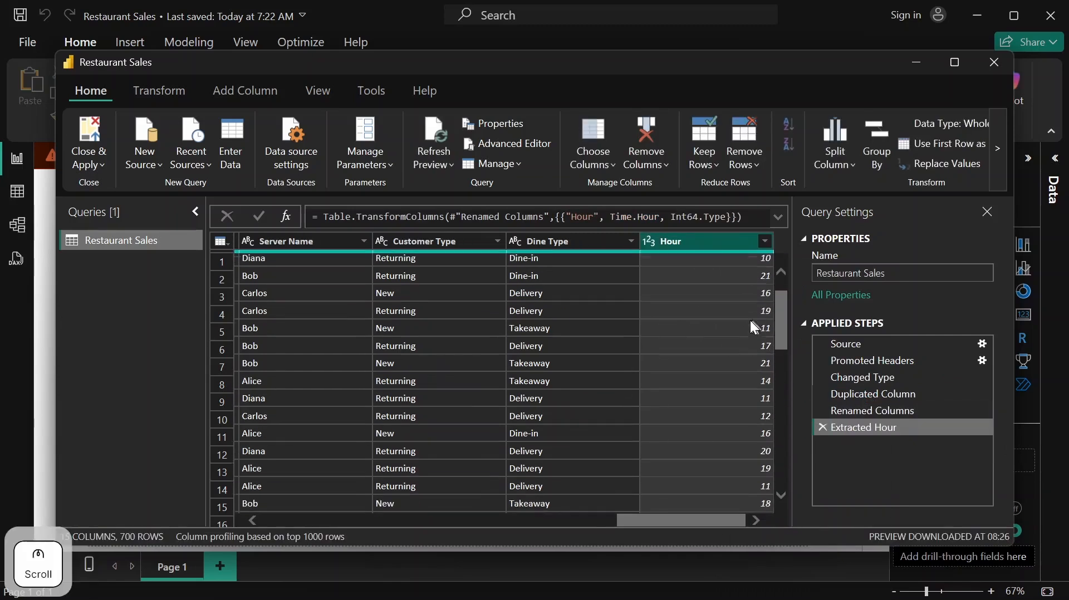
{"action": "scroll", "coordinate": [752, 318], "scroll_direction": "down", "scroll_amount": 1}
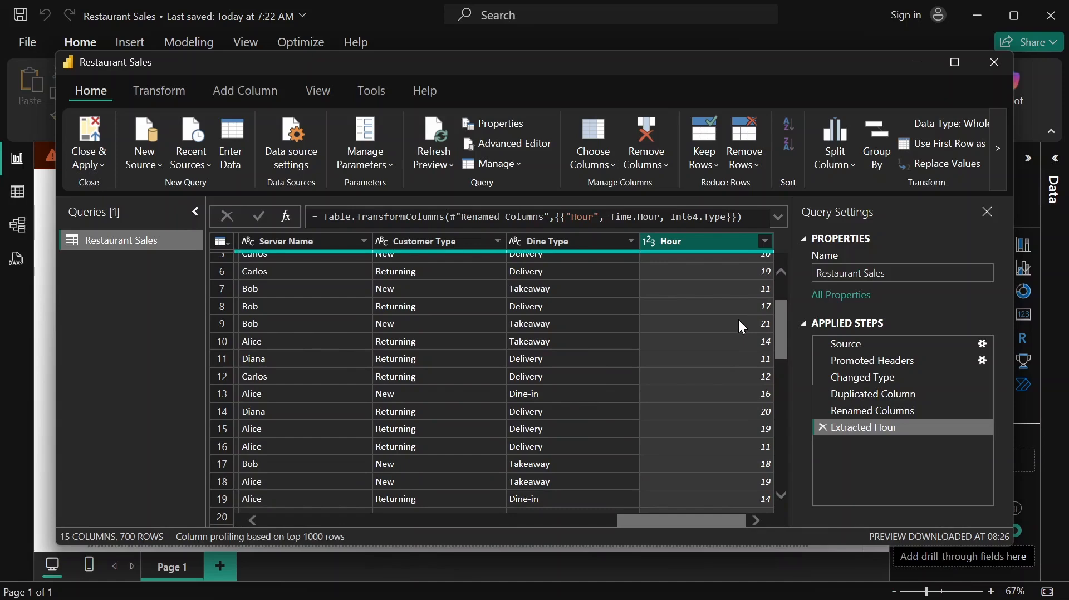
{"action": "scroll", "coordinate": [742, 326], "scroll_direction": "up", "scroll_amount": 2}
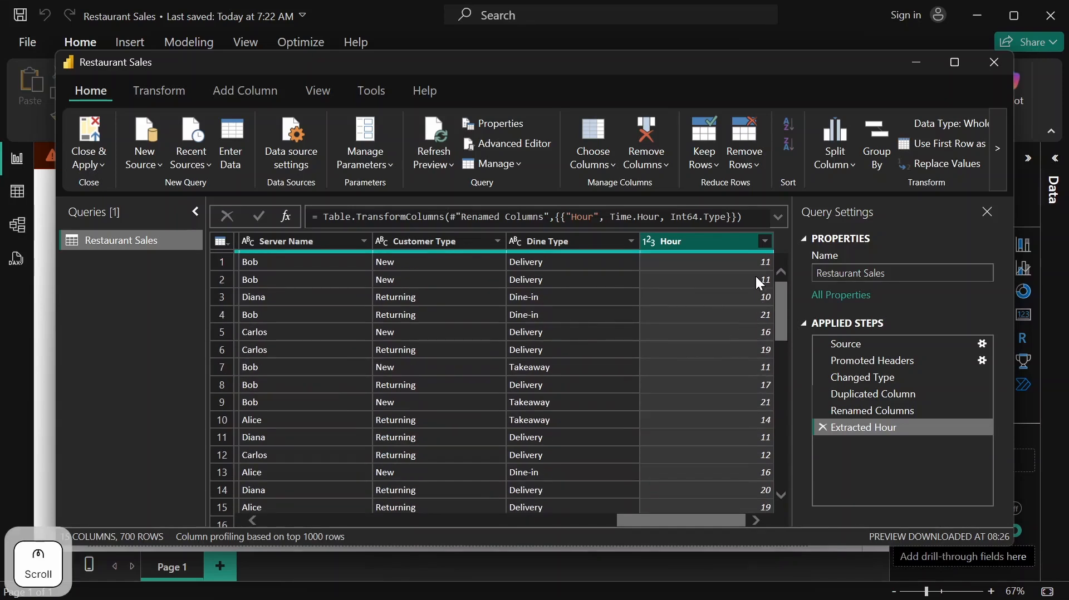
{"action": "key", "text": "XF86AudioLowerVolume"}
{"action": "key", "text": "XF86AudioLowerVolume"}
{"action": "scroll", "coordinate": [753, 408], "scroll_direction": "down", "scroll_amount": 3}
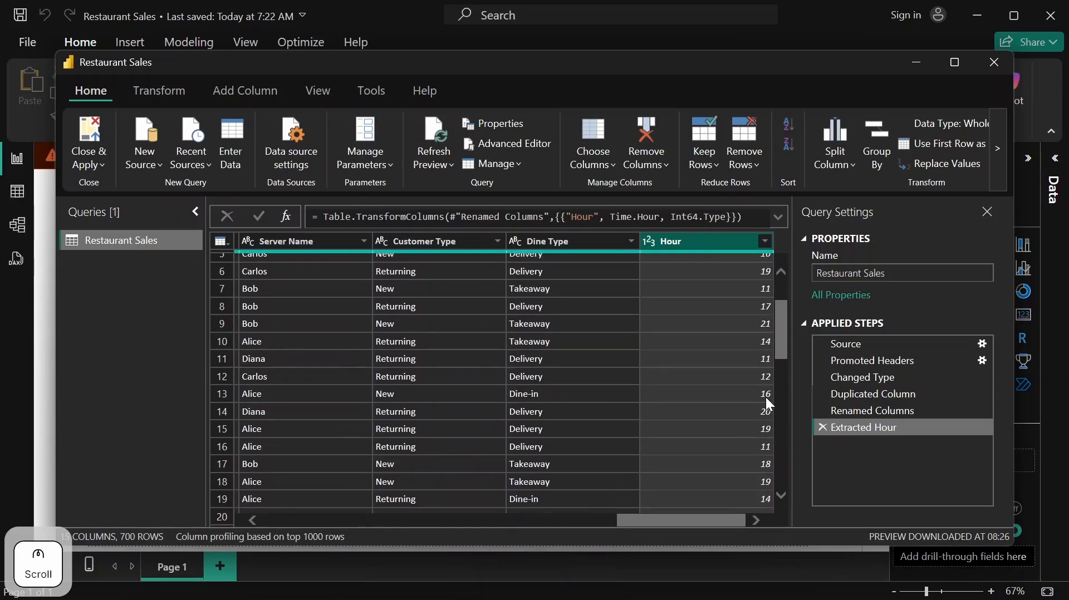
{"action": "scroll", "coordinate": [766, 397], "scroll_direction": "down", "scroll_amount": 2}
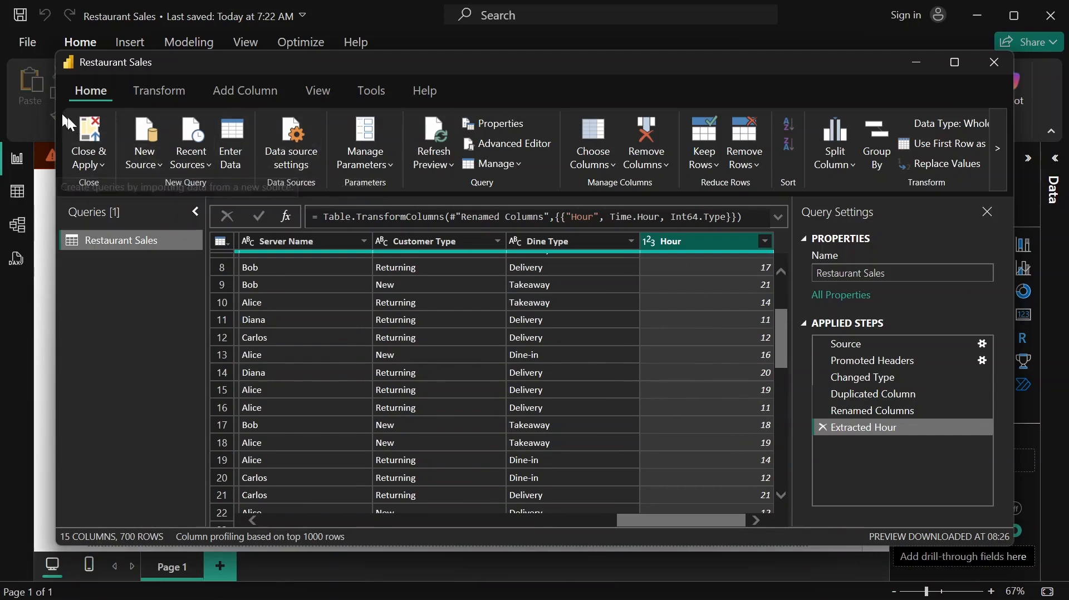
Close the query editor applying the changes, list the Restaurant Sales fields, and show the table's rows in the table view
{"action": "left_click", "coordinate": [92, 127]}
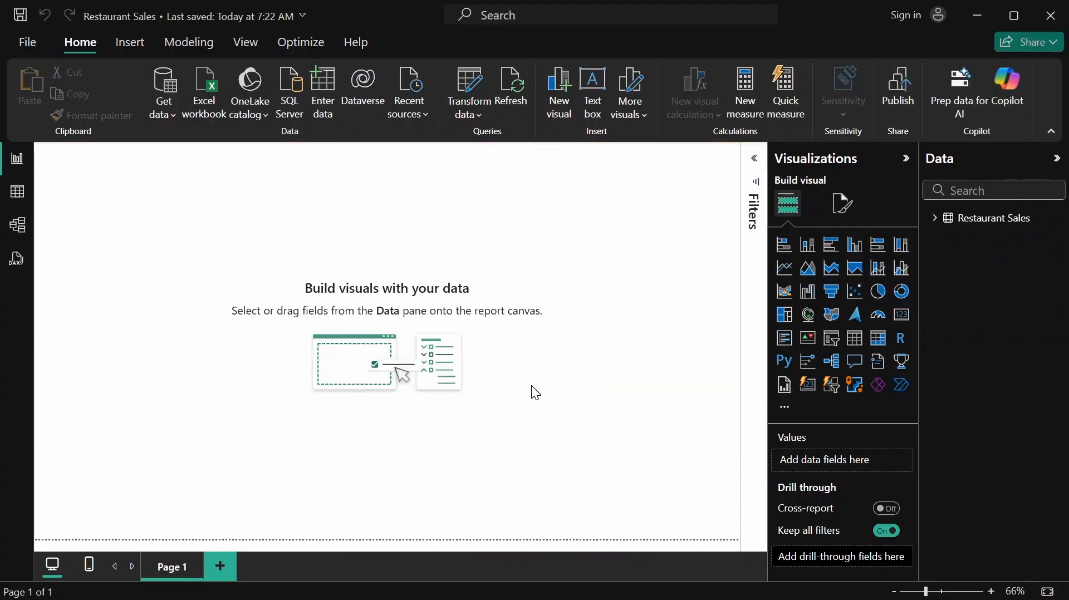
{"action": "left_click", "coordinate": [933, 219]}
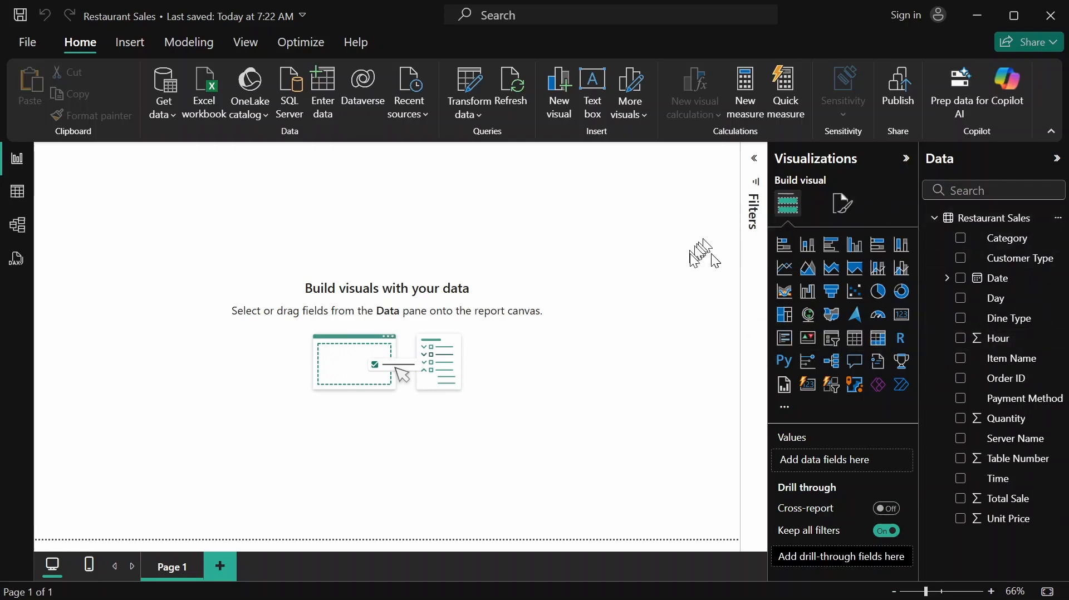
{"action": "left_click", "coordinate": [16, 205]}
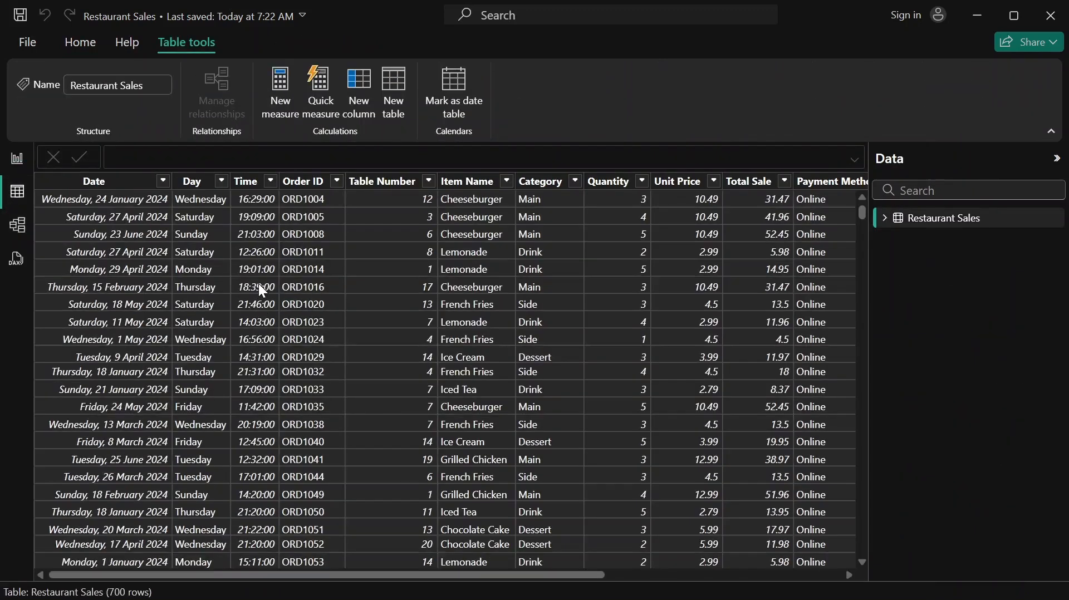
{"action": "key", "text": "XF86AudioRaiseVolume"}
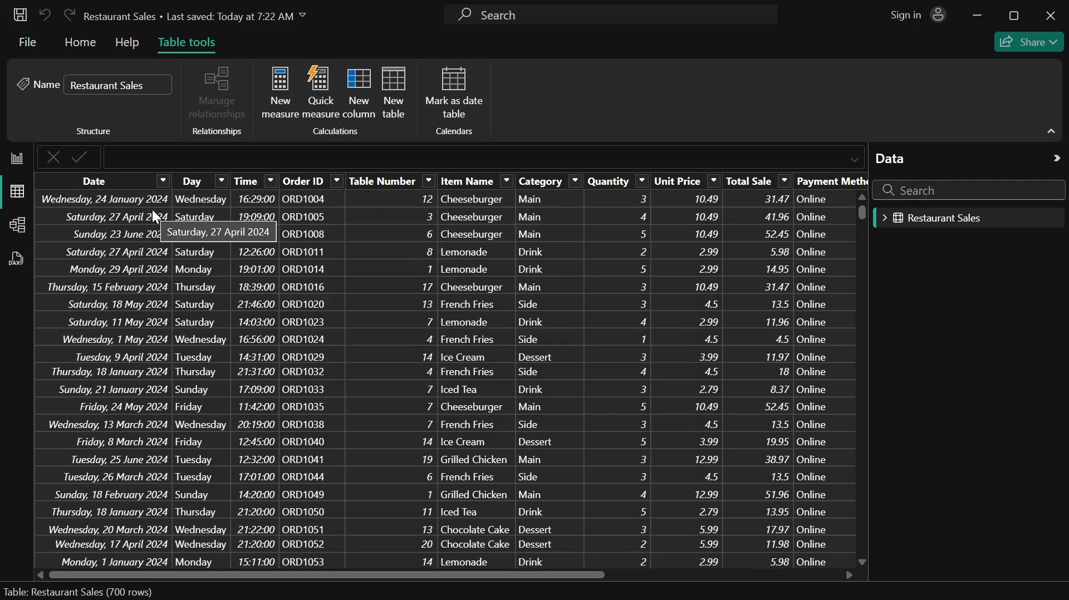
Set the Date column's display format to 14/03/2001 (dd/mm/yyyy)
{"action": "left_click", "coordinate": [95, 182]}
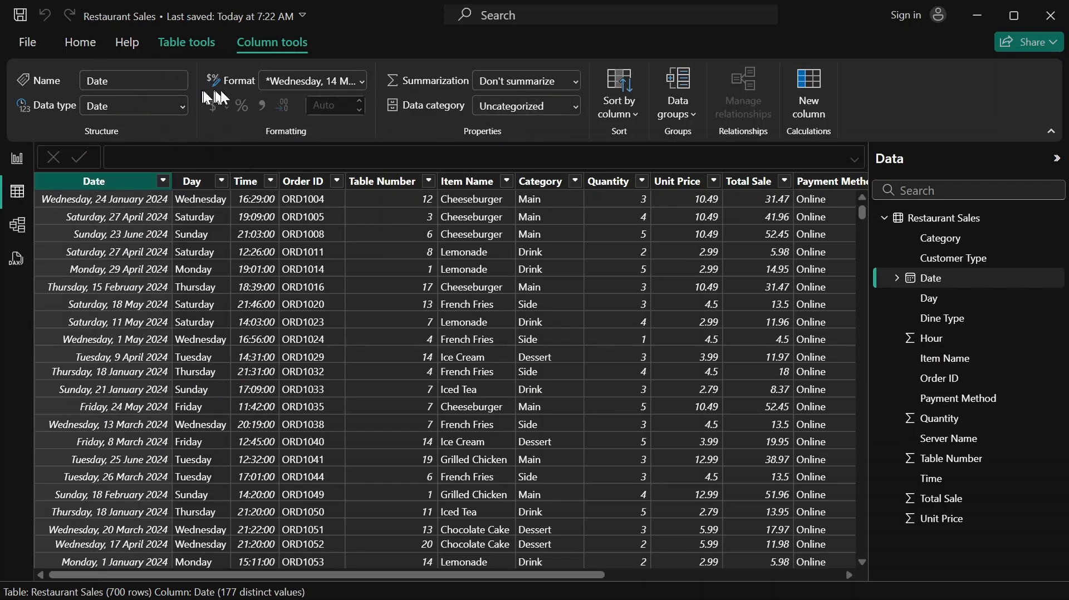
{"action": "left_click", "coordinate": [363, 82]}
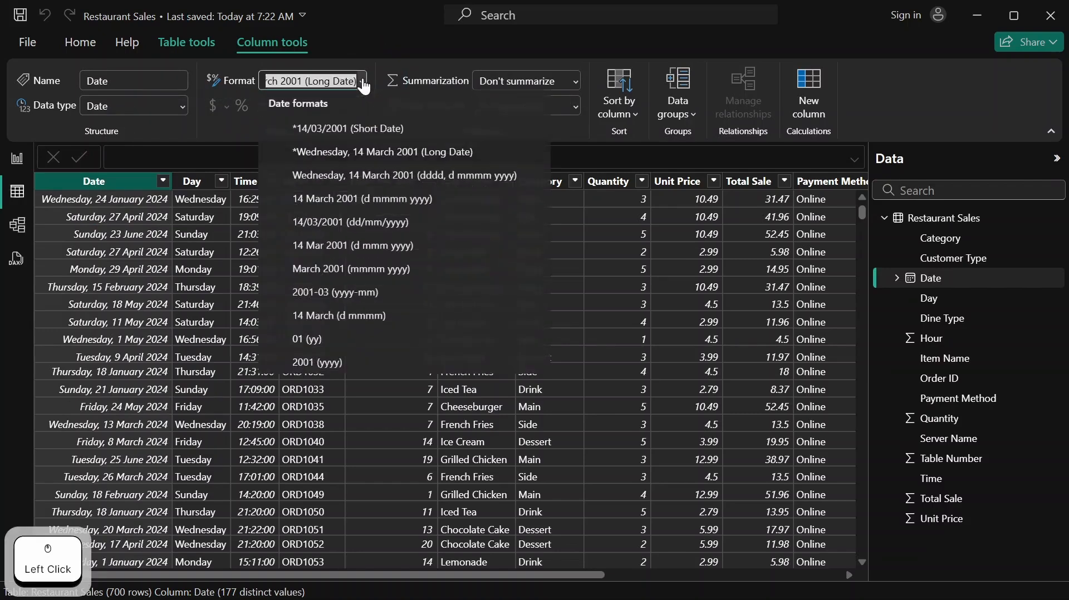
{"action": "left_click", "coordinate": [402, 231]}
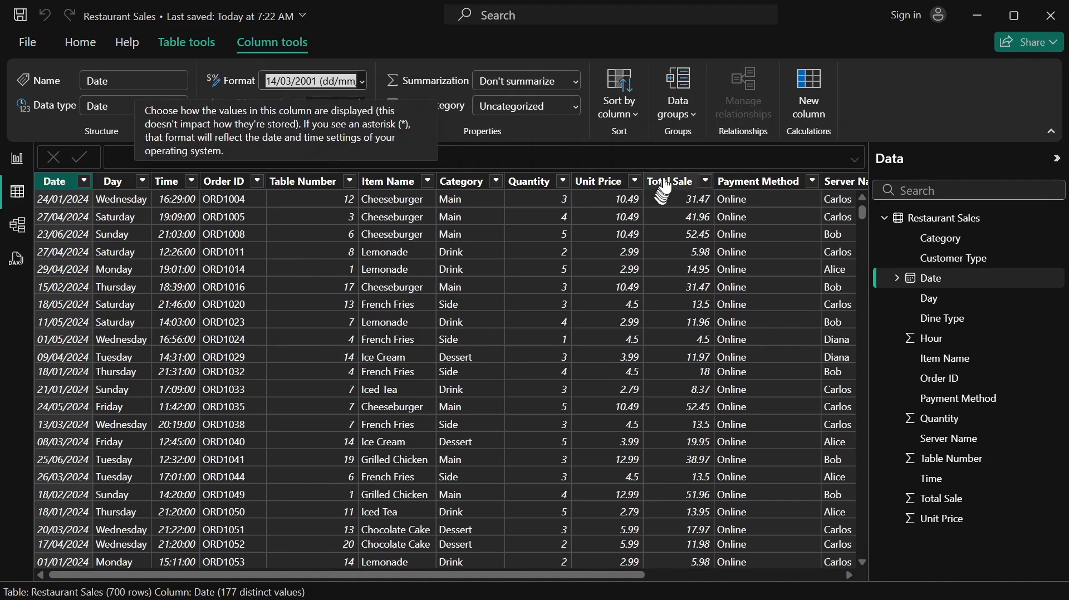
Format the Unit Price and Total Sale columns as dollar currency
{"action": "left_click", "coordinate": [598, 182]}
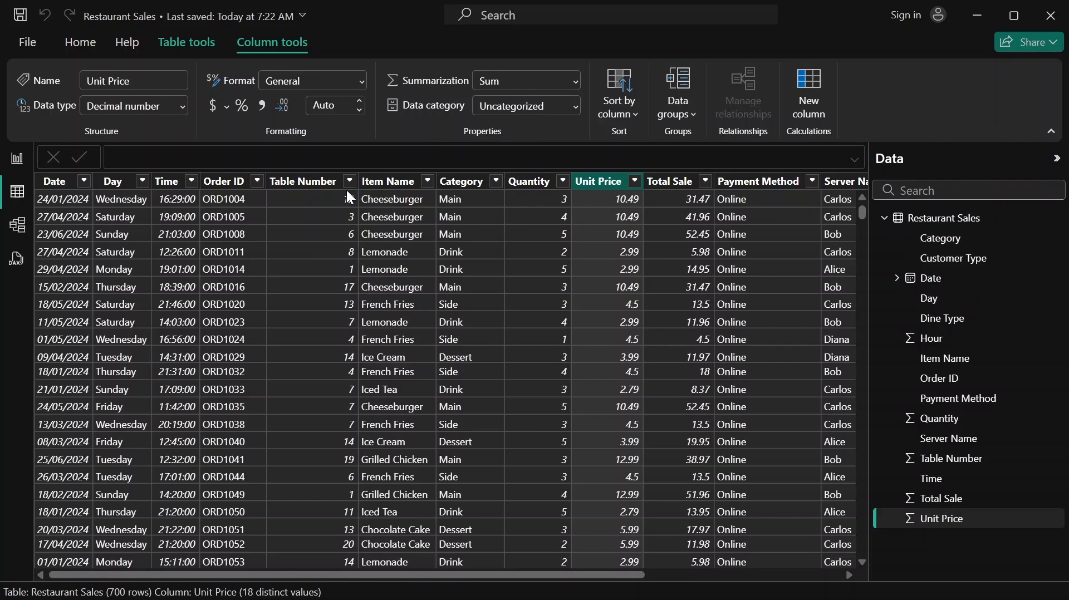
{"action": "left_click", "coordinate": [359, 82]}
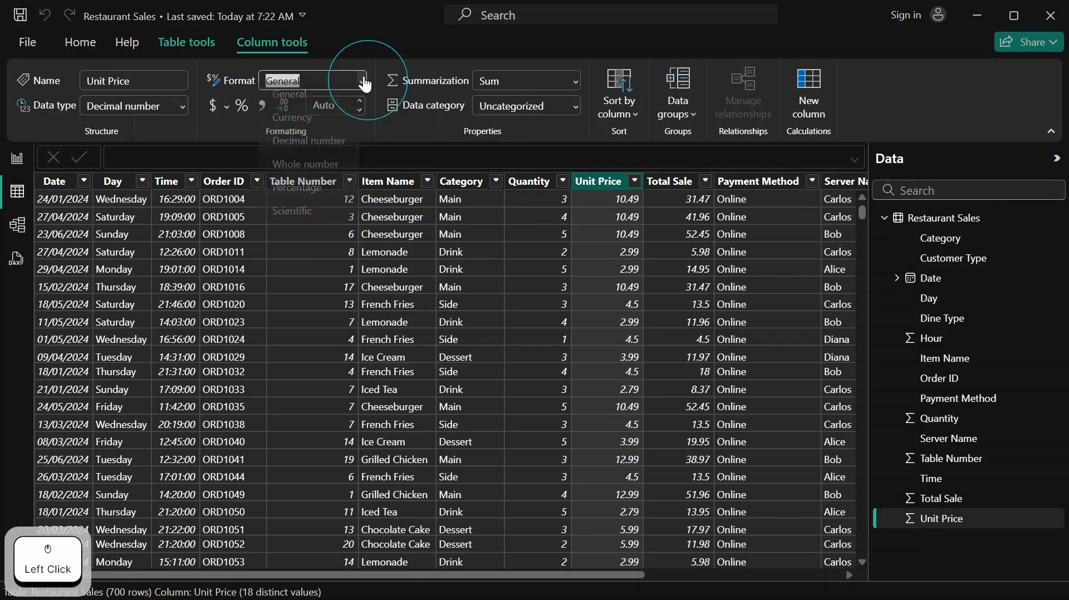
{"action": "left_click", "coordinate": [315, 126]}
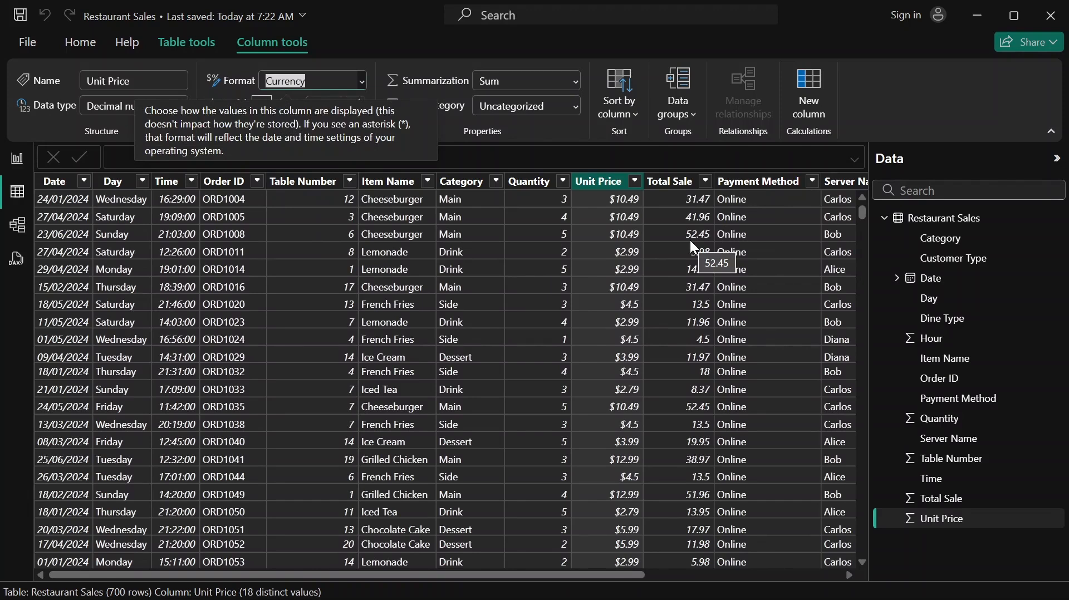
{"action": "left_click", "coordinate": [660, 186]}
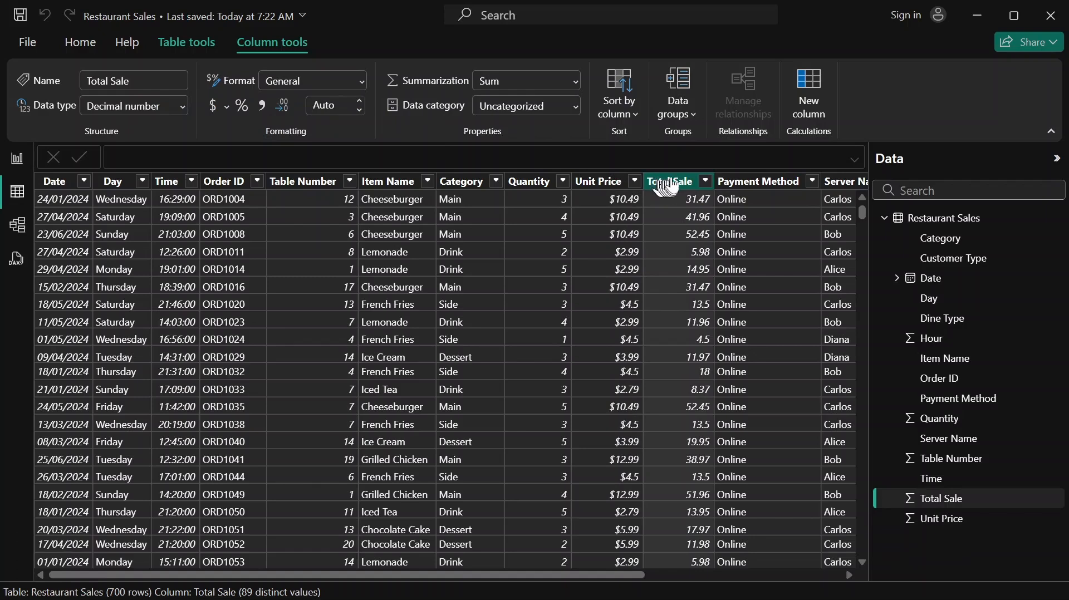
{"action": "left_click", "coordinate": [215, 109]}
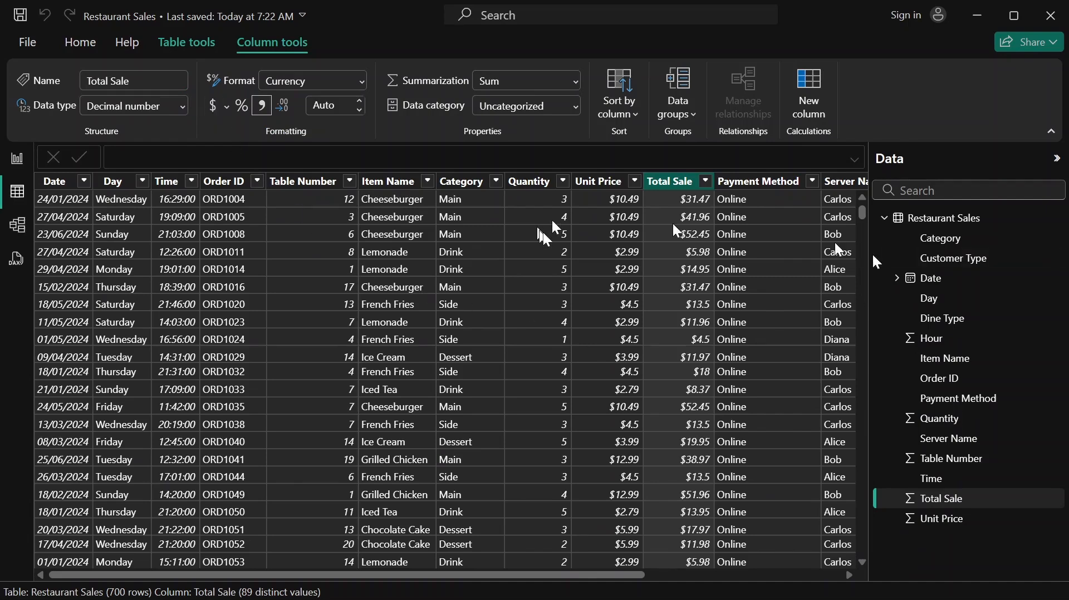
Switch to the report canvas with the ribbon collapsed and add a card showing the sum of Total Sale
{"action": "left_click", "coordinate": [601, 186]}
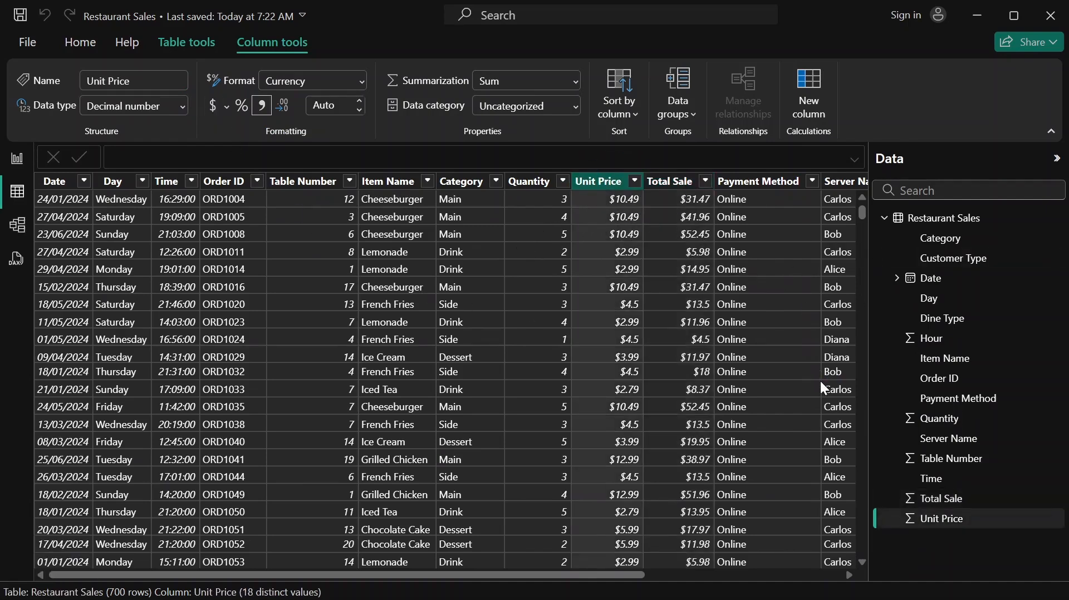
{"action": "left_click", "coordinate": [15, 161]}
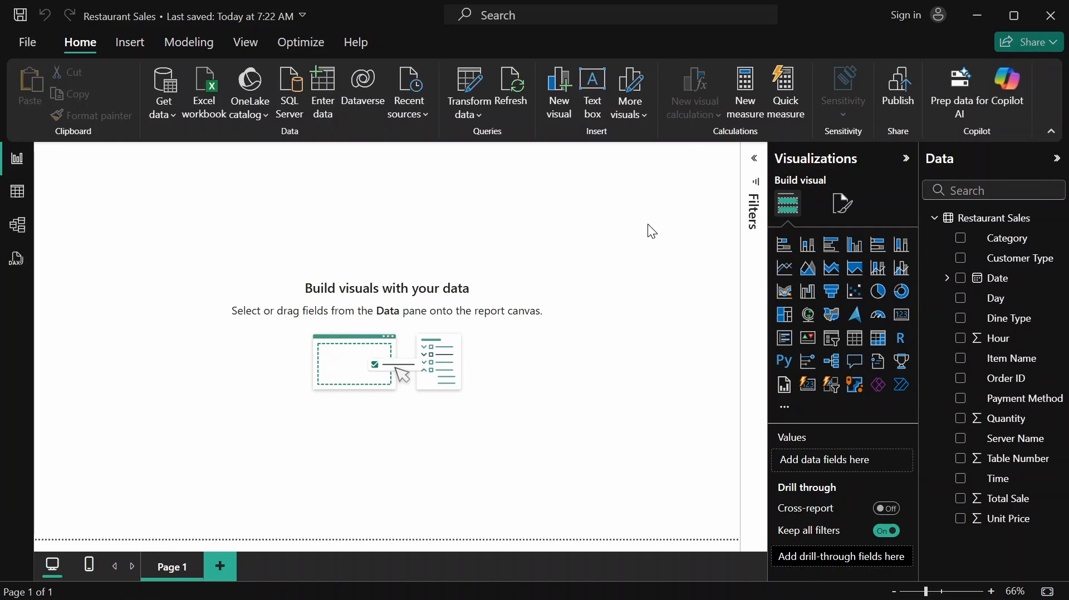
{"action": "key", "text": "ctrl+F1"}
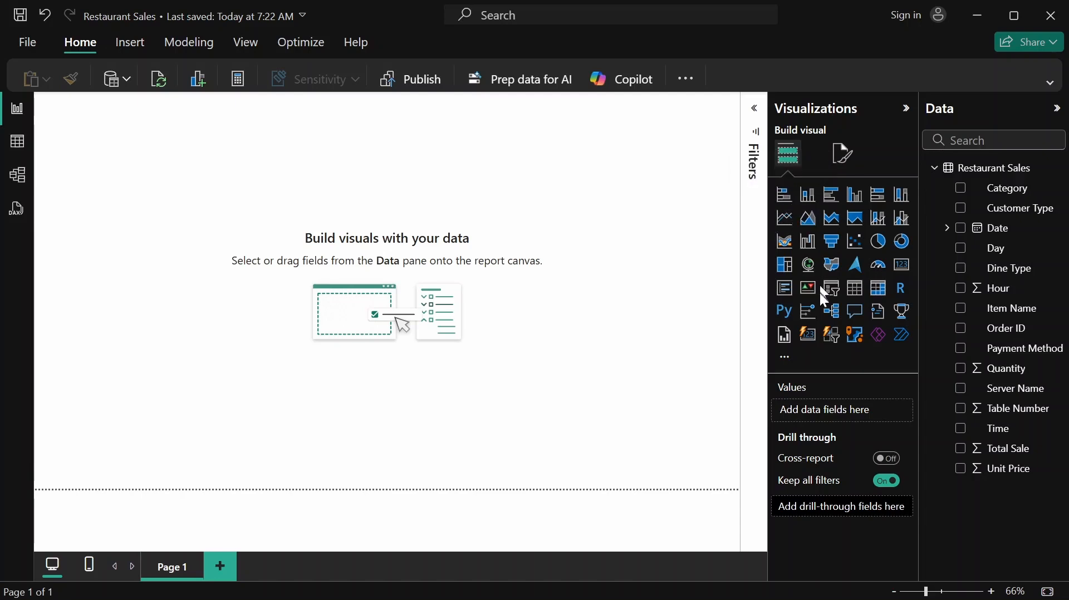
{"action": "left_click", "coordinate": [903, 267]}
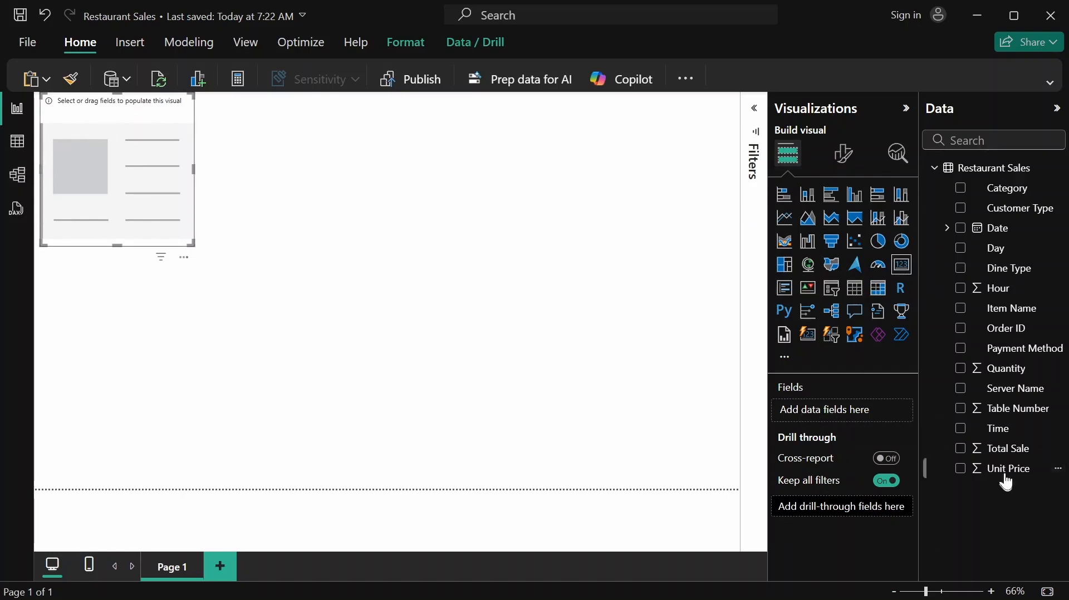
{"action": "left_click_drag", "start_coordinate": [1017, 456], "coordinate": [849, 415]}
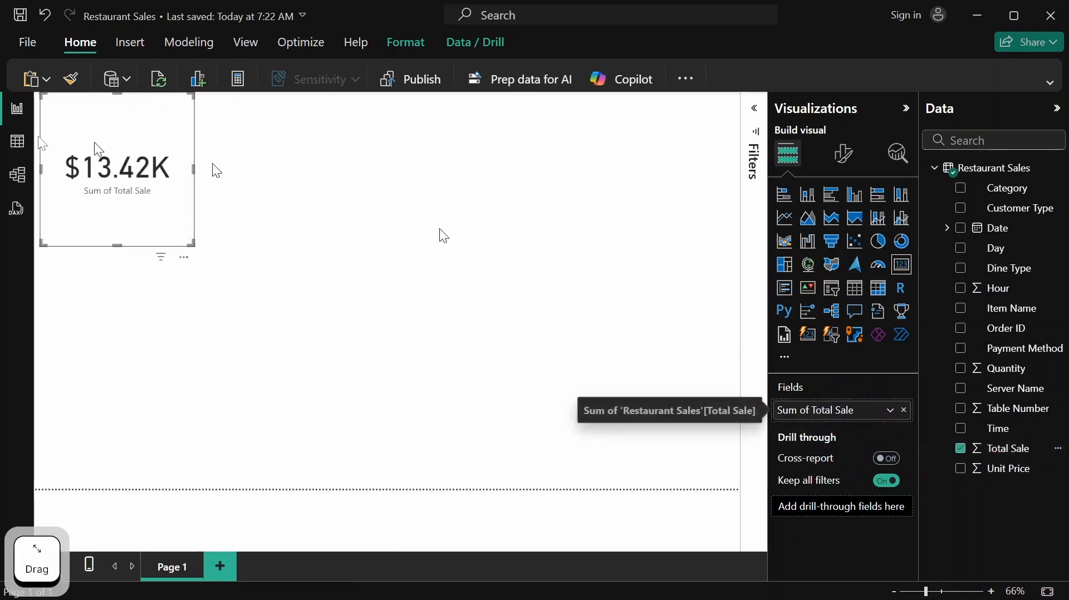
Reduce the Sum of Total Sale card to about half its height and move it rightward along the page's upper edge
{"action": "left_click_drag", "start_coordinate": [114, 245], "coordinate": [125, 172]}
{"action": "left_click", "coordinate": [111, 112]}
{"action": "left_click_drag", "start_coordinate": [111, 114], "coordinate": [263, 114]}
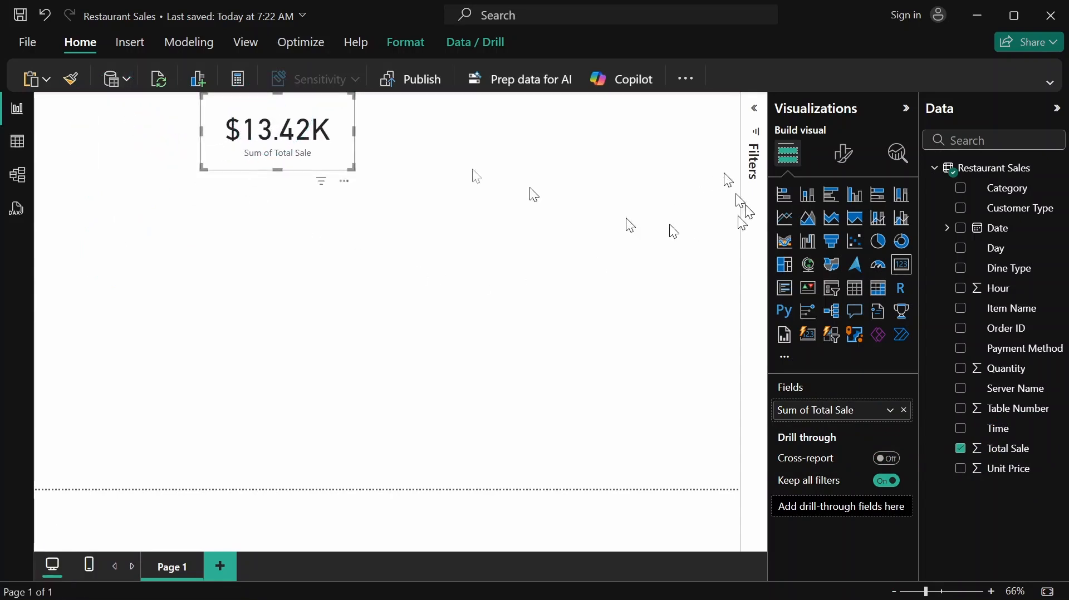
{"action": "left_click", "coordinate": [361, 121]}
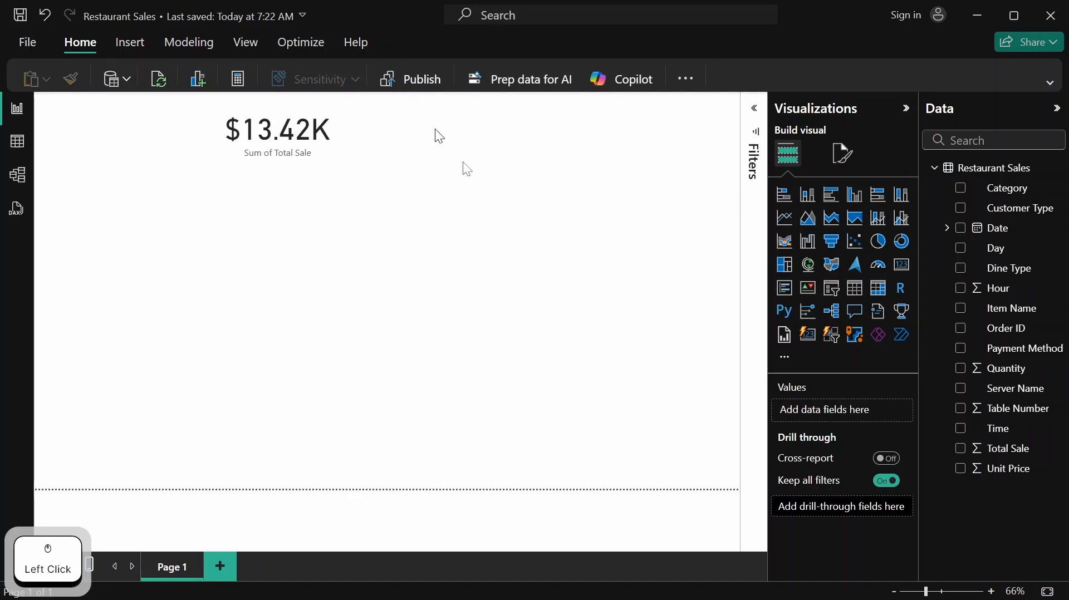
Add a second card directly beside the Sum of Total Sale card and reduce its height
{"action": "left_click", "coordinate": [902, 266]}
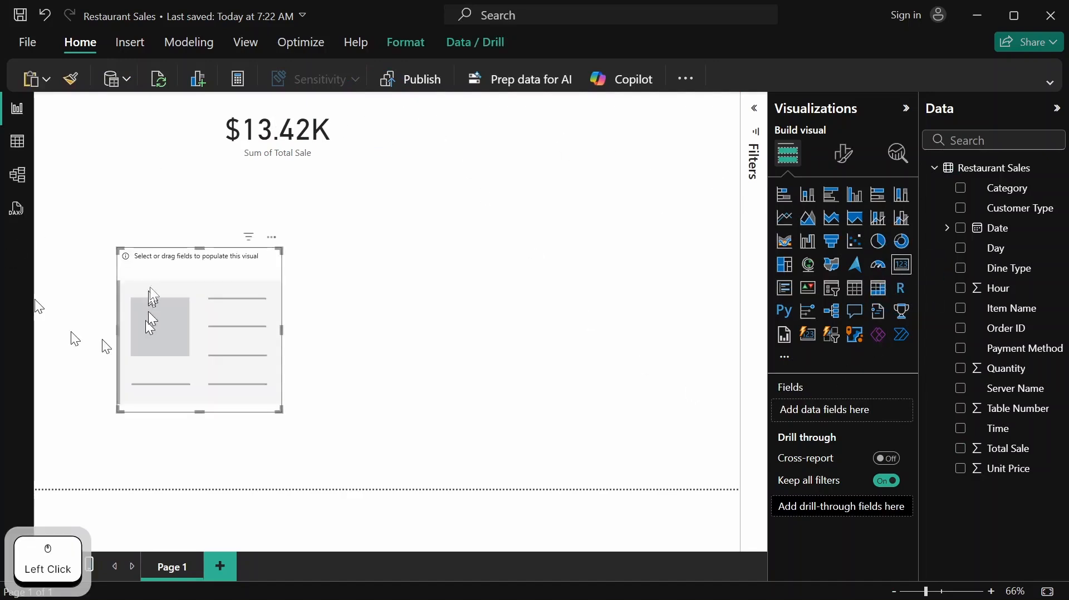
{"action": "left_click_drag", "start_coordinate": [159, 279], "coordinate": [408, 119]}
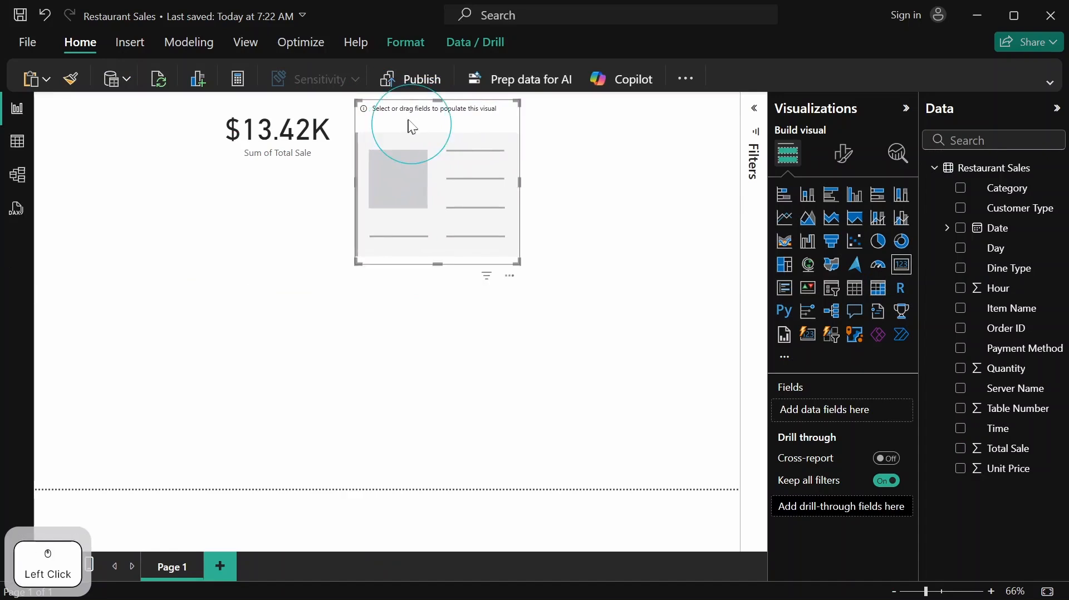
{"action": "left_click_drag", "start_coordinate": [437, 256], "coordinate": [446, 199]}
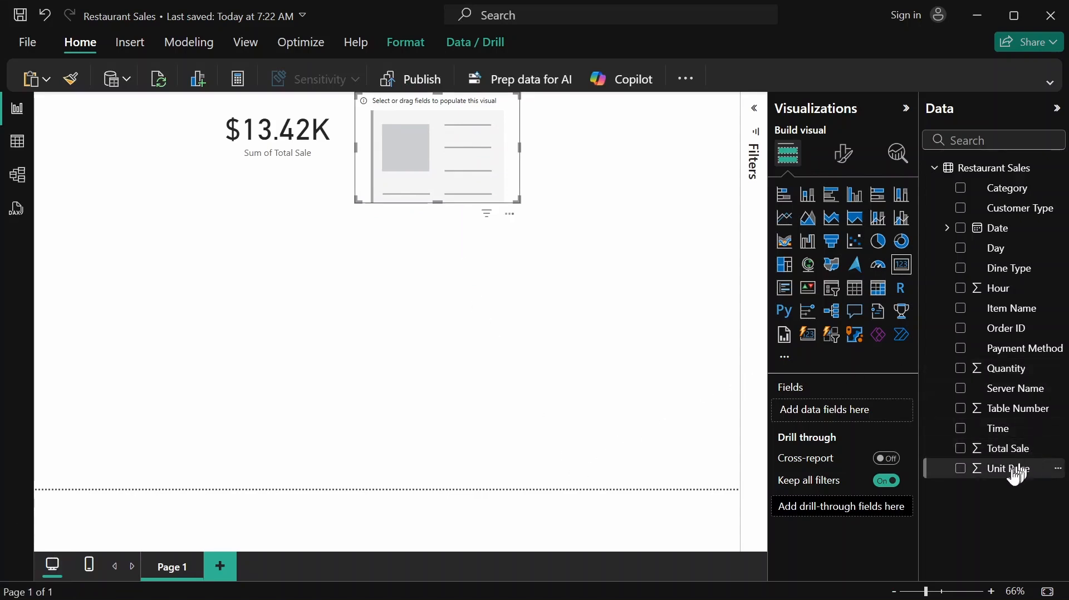
Show the average of Total Sale in the second card and shorten the card to match the first one
{"action": "left_click_drag", "start_coordinate": [1023, 460], "coordinate": [856, 428]}
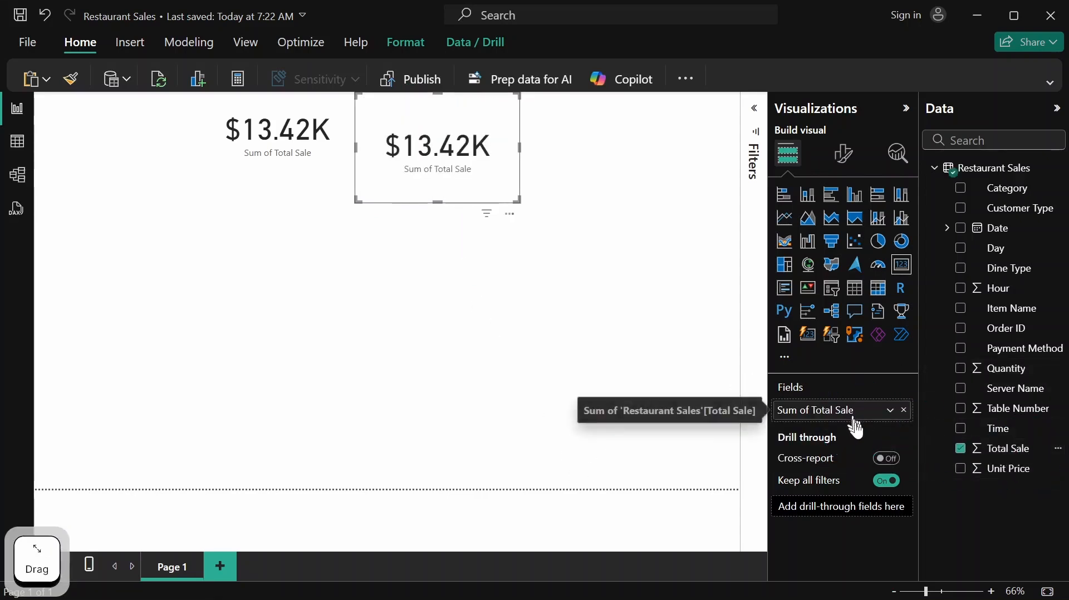
{"action": "left_click", "coordinate": [891, 411]}
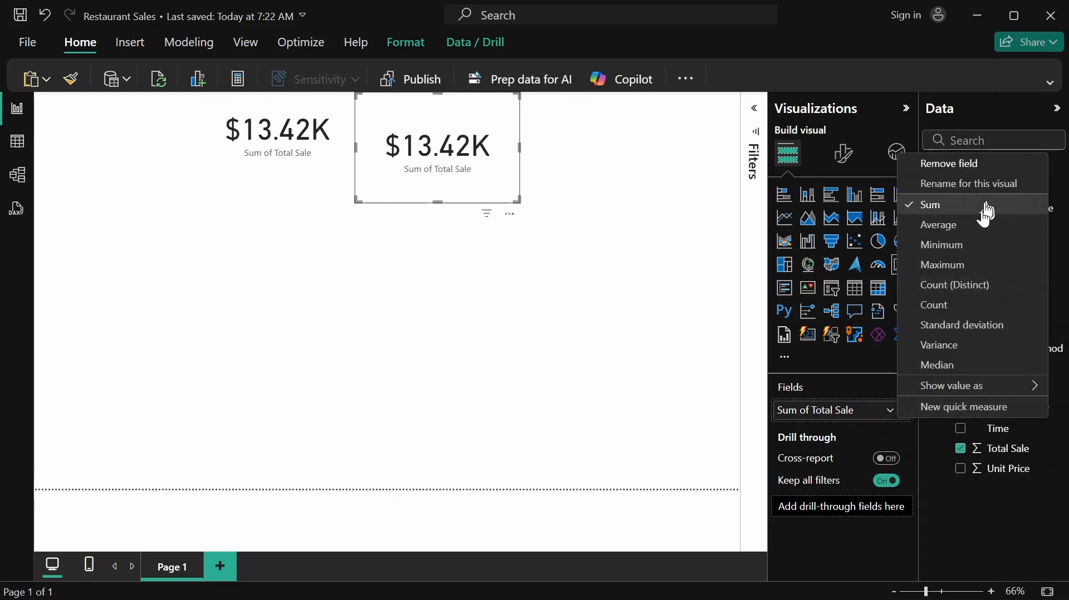
{"action": "left_click", "coordinate": [977, 225]}
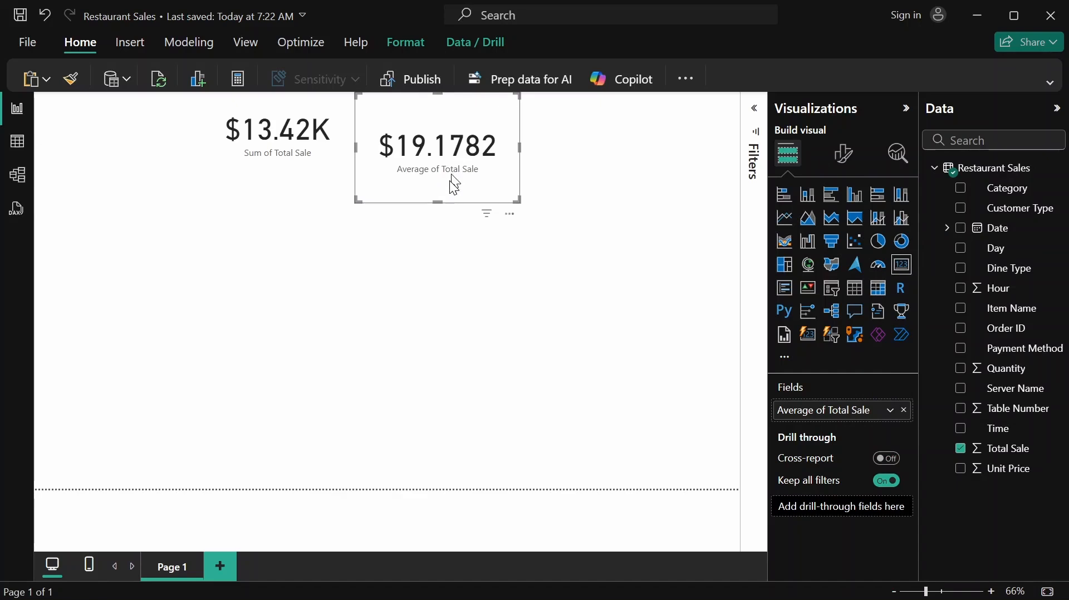
{"action": "left_click_drag", "start_coordinate": [438, 203], "coordinate": [444, 180]}
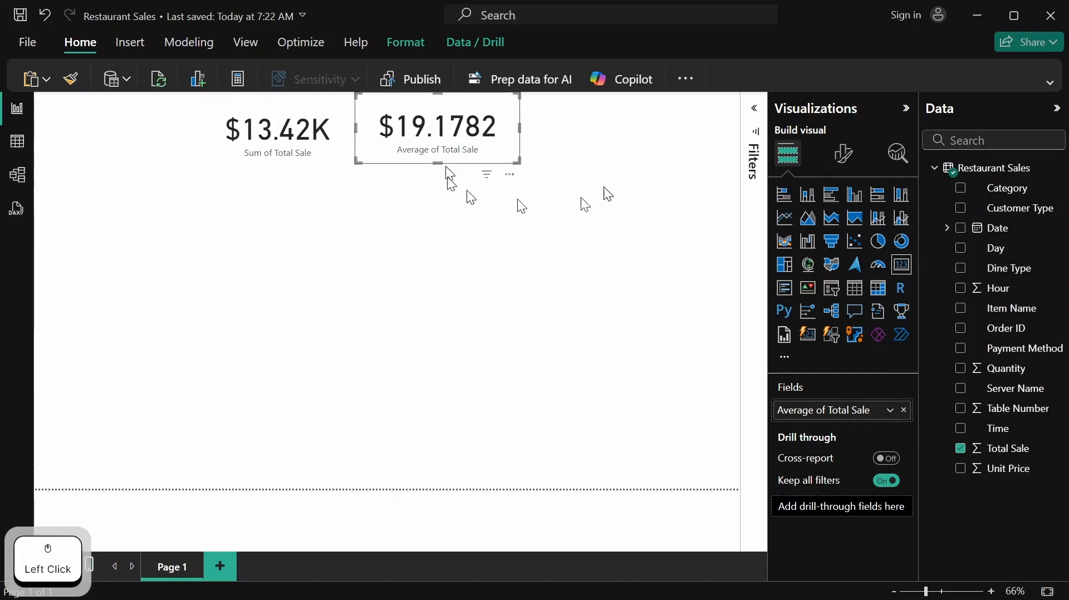
Add a third card and place it to the right of the Average of Total Sale card
{"action": "left_click", "coordinate": [578, 112]}
{"action": "left_click", "coordinate": [902, 265]}
{"action": "left_click_drag", "start_coordinate": [156, 277], "coordinate": [563, 119]}
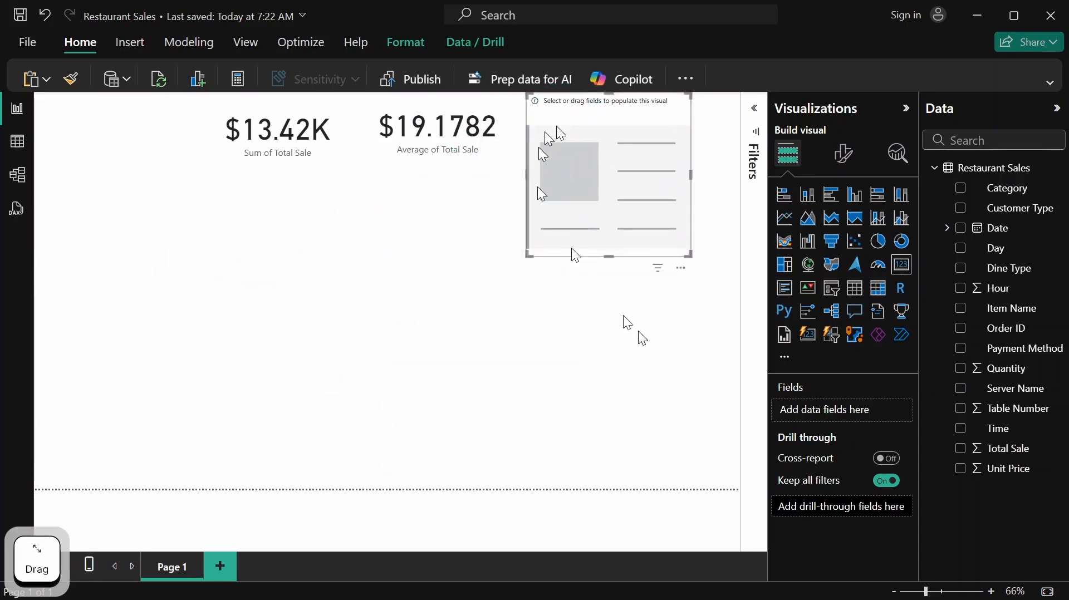
Show the distinct count of Order ID in the third card and shorten it to match the other cards
{"action": "left_click", "coordinate": [1021, 334]}
{"action": "left_click_drag", "start_coordinate": [1020, 334], "coordinate": [867, 405]}
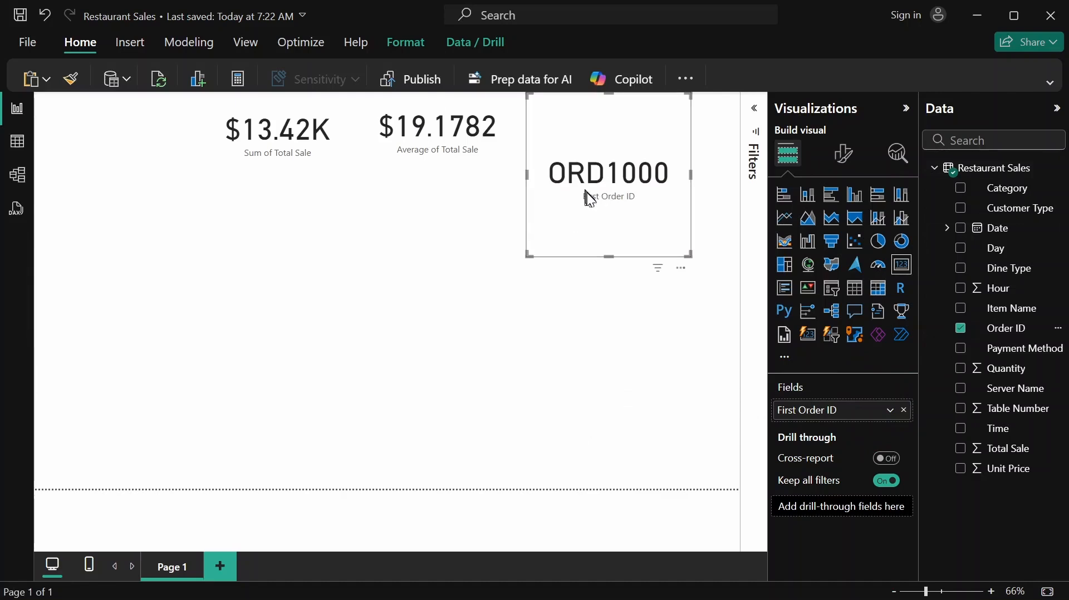
{"action": "left_click", "coordinate": [891, 412]}
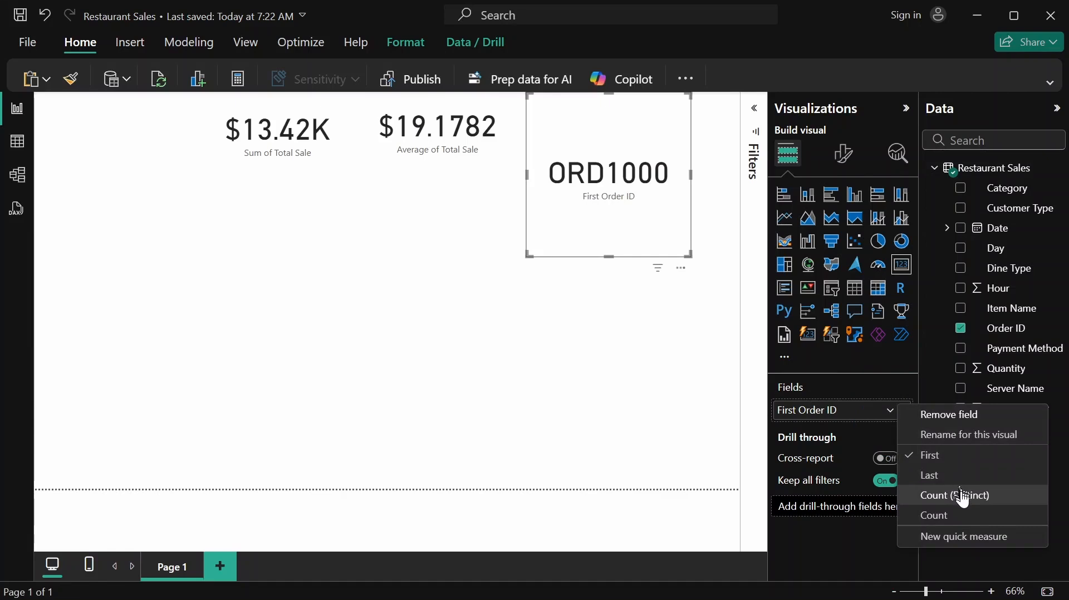
{"action": "left_click", "coordinate": [964, 497]}
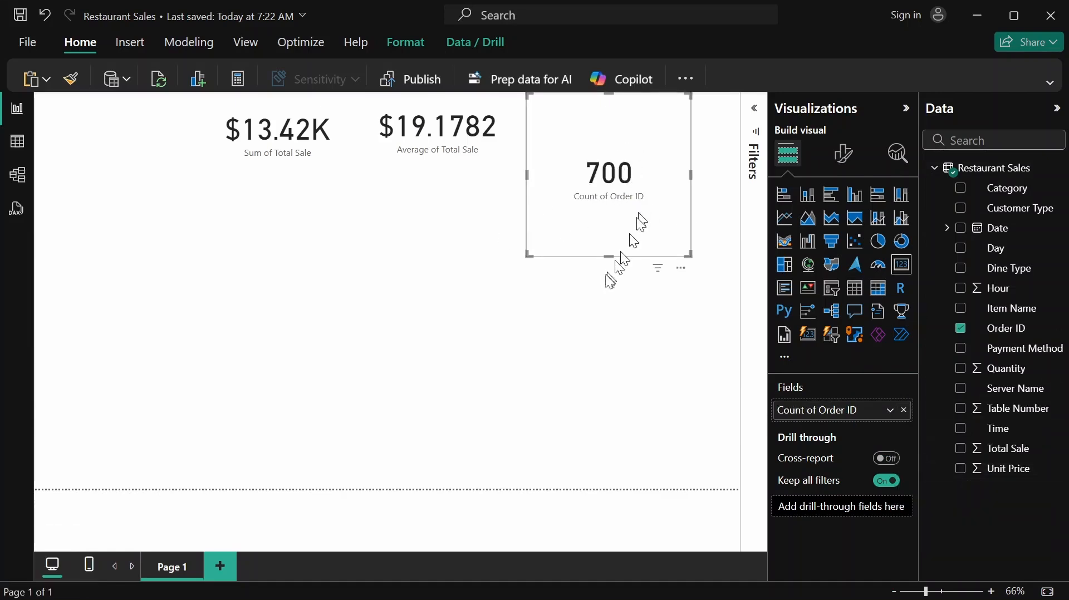
{"action": "left_click_drag", "start_coordinate": [611, 257], "coordinate": [623, 167]}
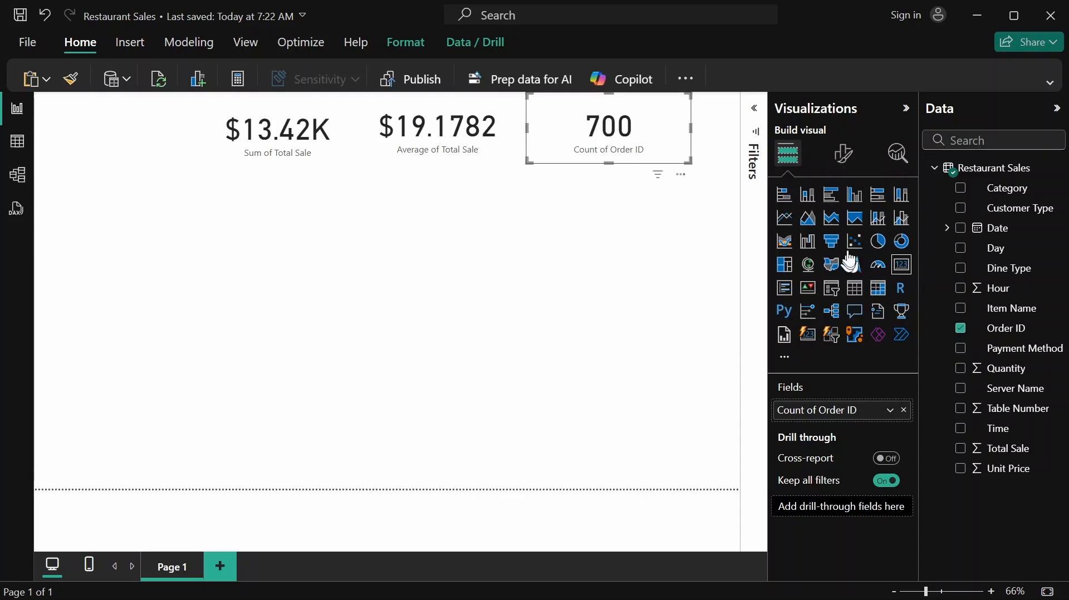
{"action": "left_click", "coordinate": [809, 195]}
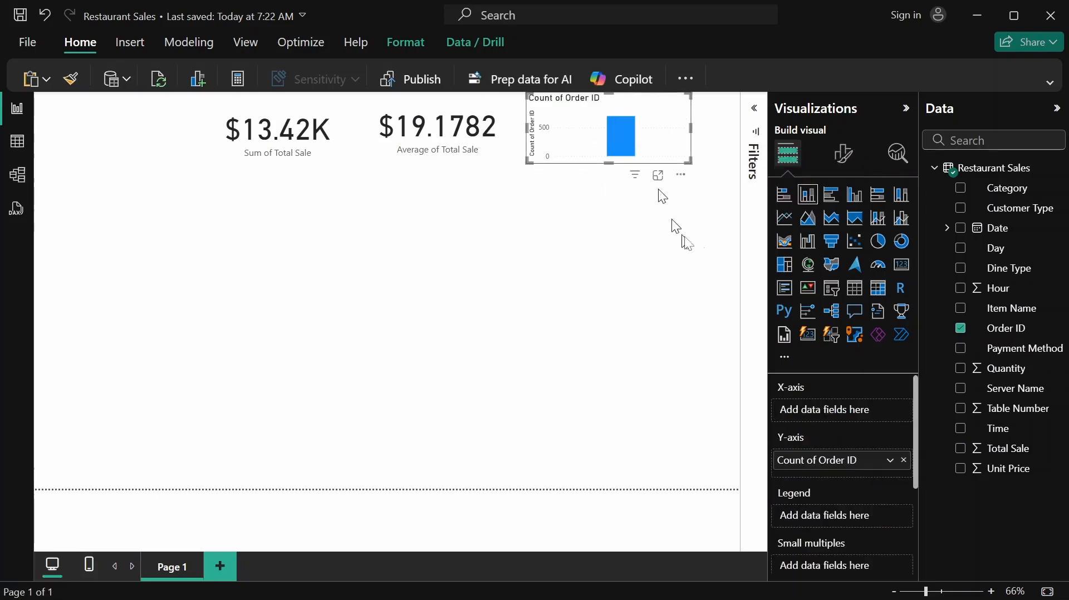
{"action": "key", "text": "ctrl+z"}
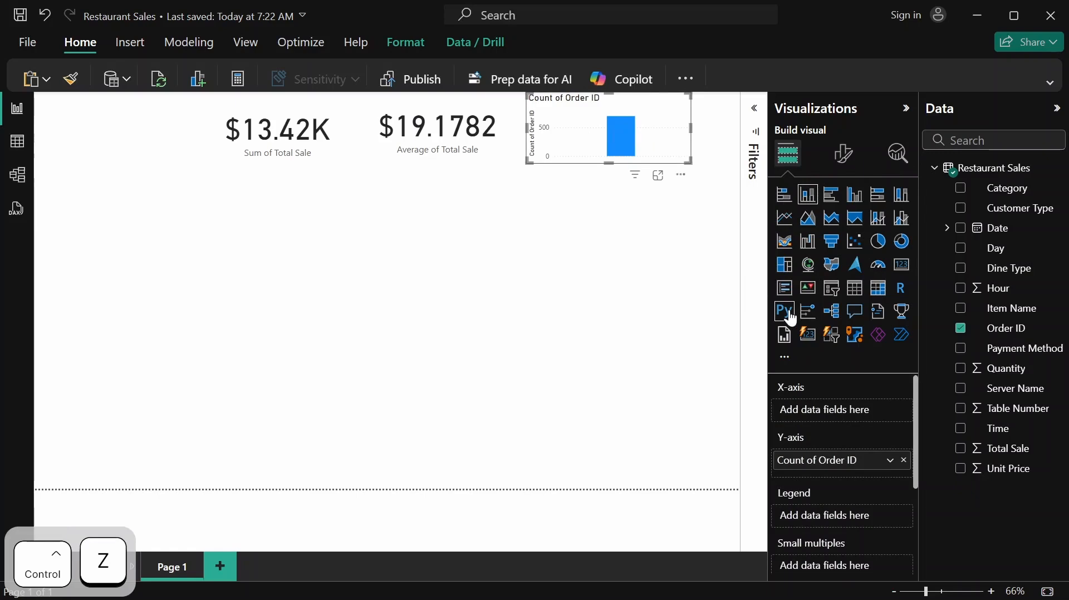
{"action": "left_click", "coordinate": [588, 209]}
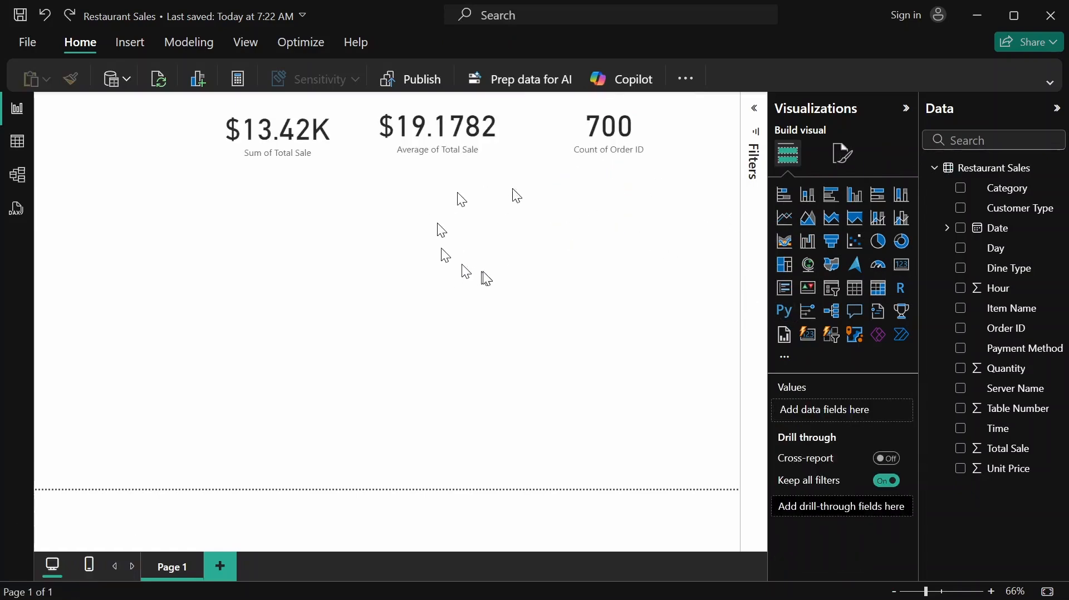
Add a stacked column chart below the cards at the page's left side, with Item Name on the X-axis and Total Sale on the Y-axis
{"action": "left_click", "coordinate": [126, 199]}
{"action": "left_click", "coordinate": [815, 202]}
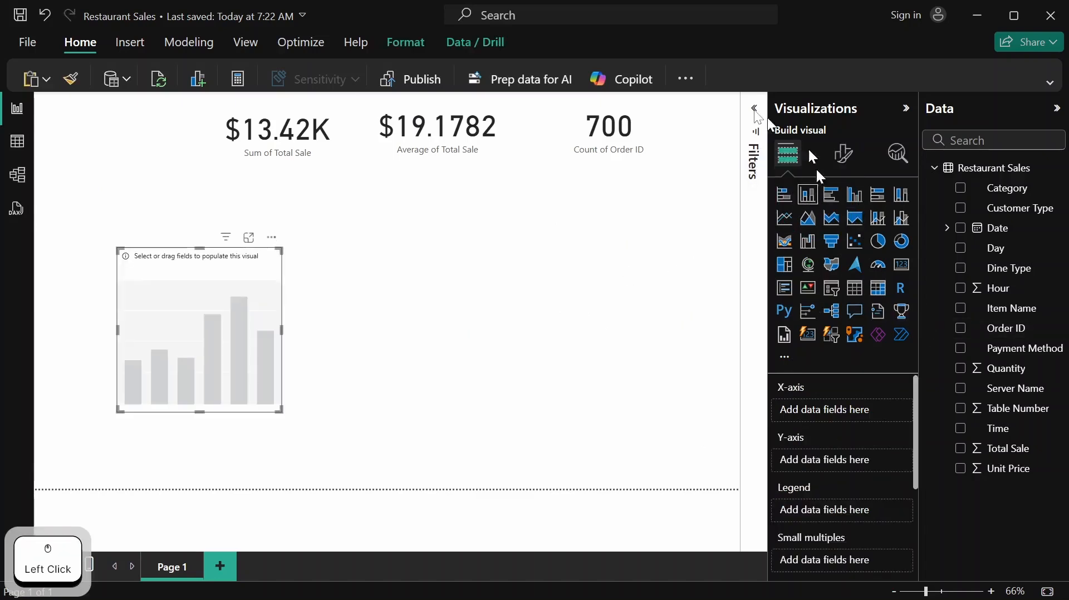
{"action": "left_click_drag", "start_coordinate": [152, 266], "coordinate": [76, 185]}
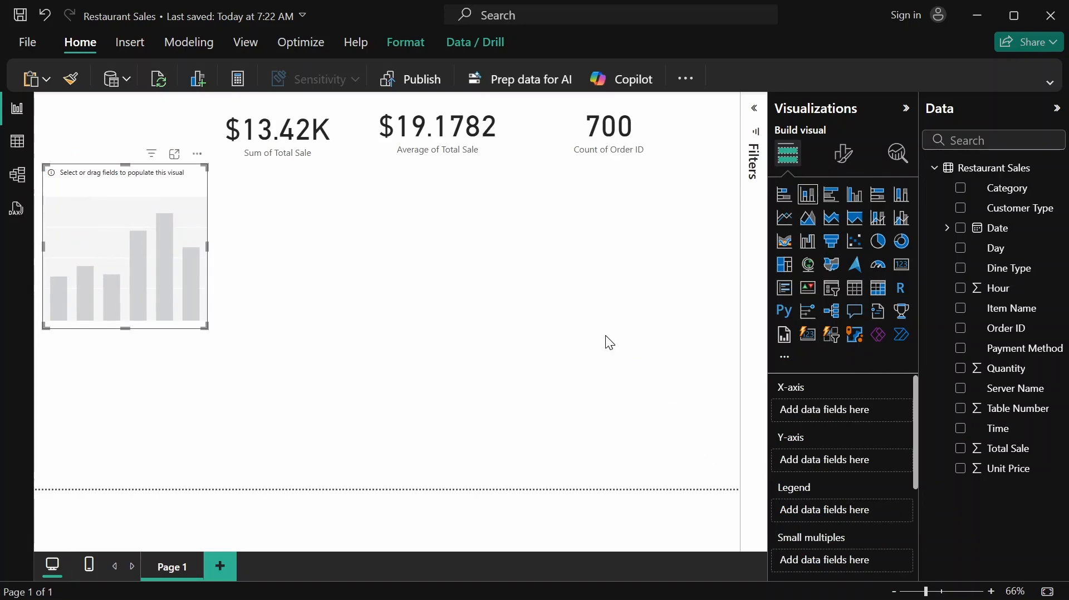
{"action": "left_click_drag", "start_coordinate": [1020, 314], "coordinate": [864, 410]}
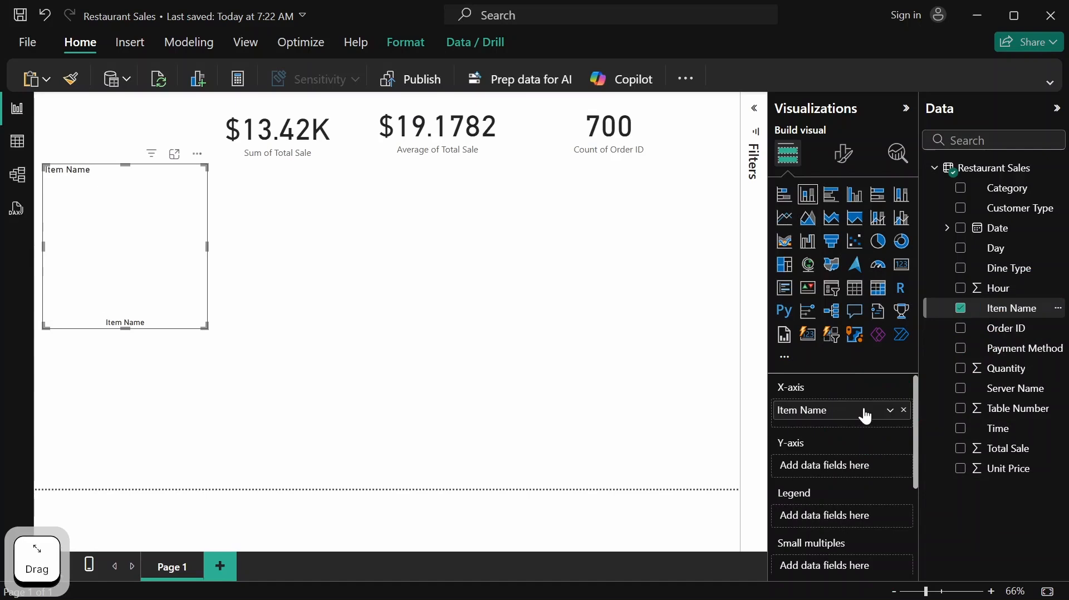
{"action": "left_click_drag", "start_coordinate": [1023, 458], "coordinate": [861, 463]}
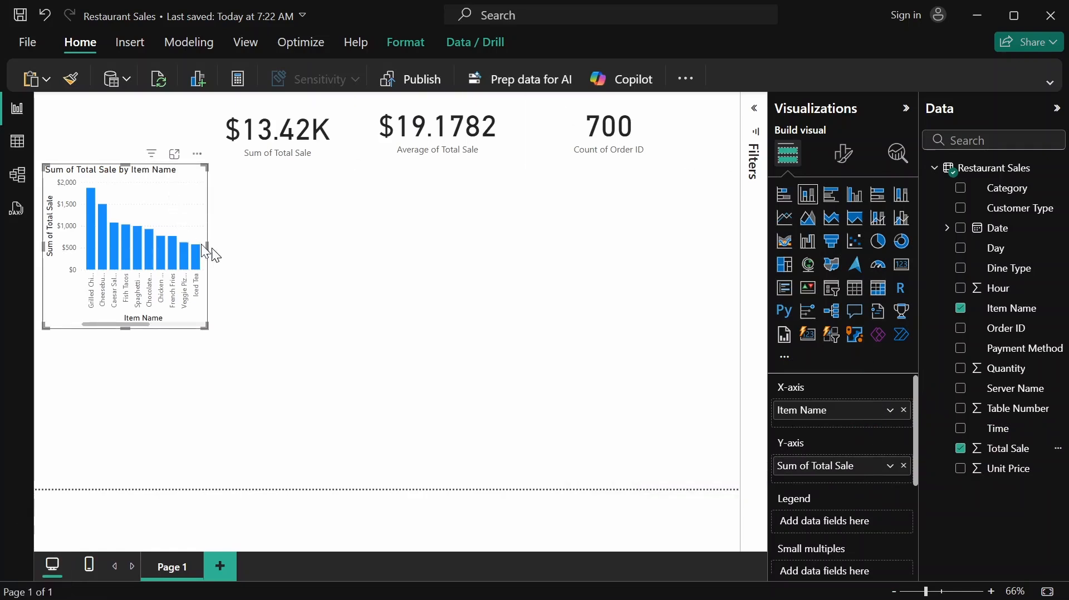
Widen the column chart to fit every item's bar and shift it slightly down, clear of the cards
{"action": "left_click_drag", "start_coordinate": [207, 245], "coordinate": [407, 261]}
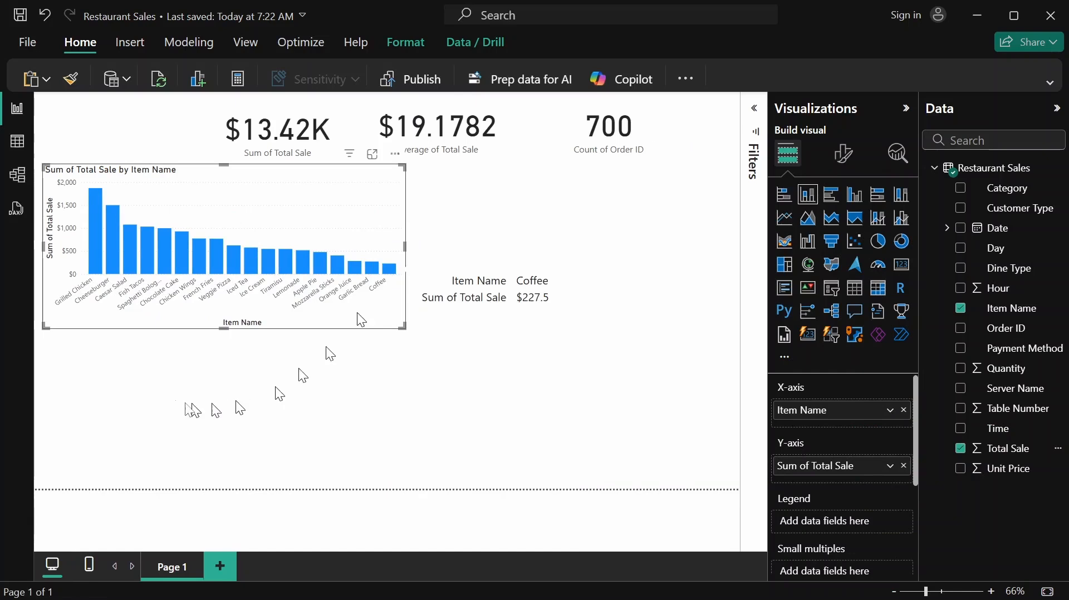
{"action": "mouse_move", "coordinate": [120, 232]}
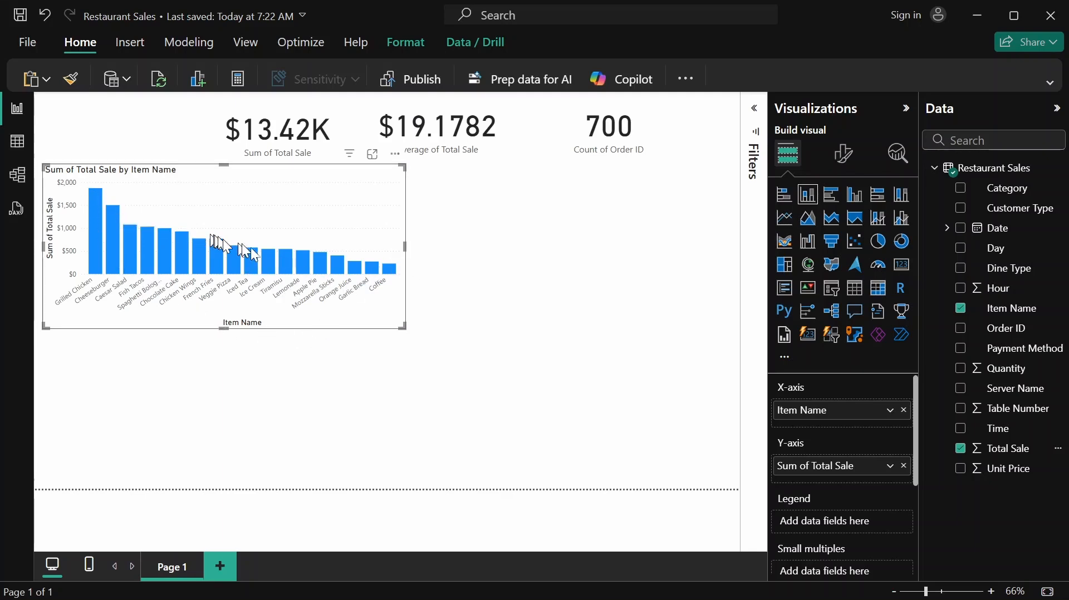
{"action": "mouse_move", "coordinate": [398, 277]}
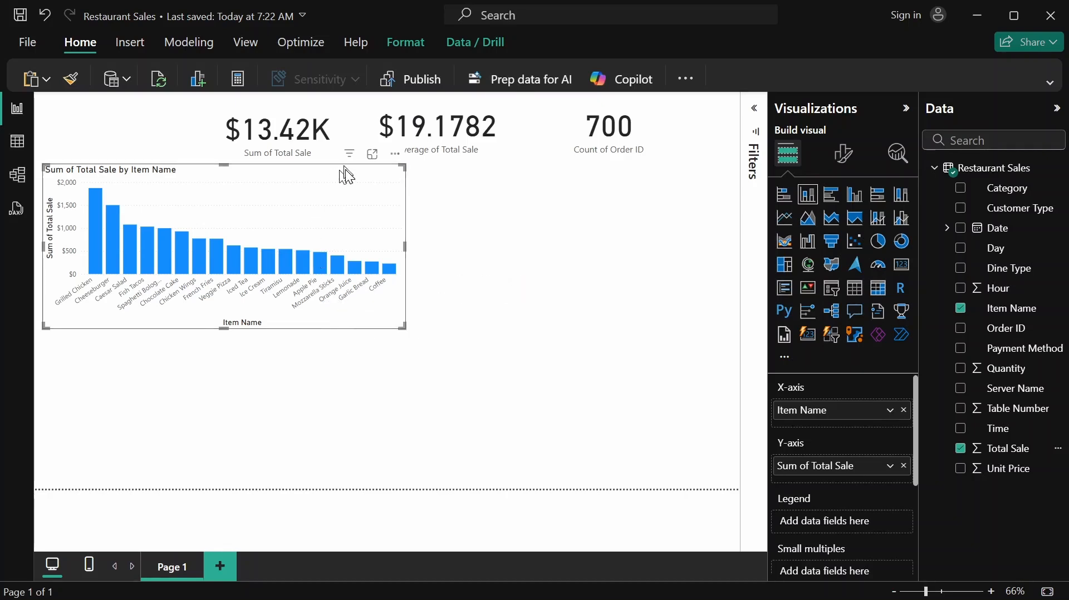
{"action": "left_click_drag", "start_coordinate": [336, 198], "coordinate": [337, 212]}
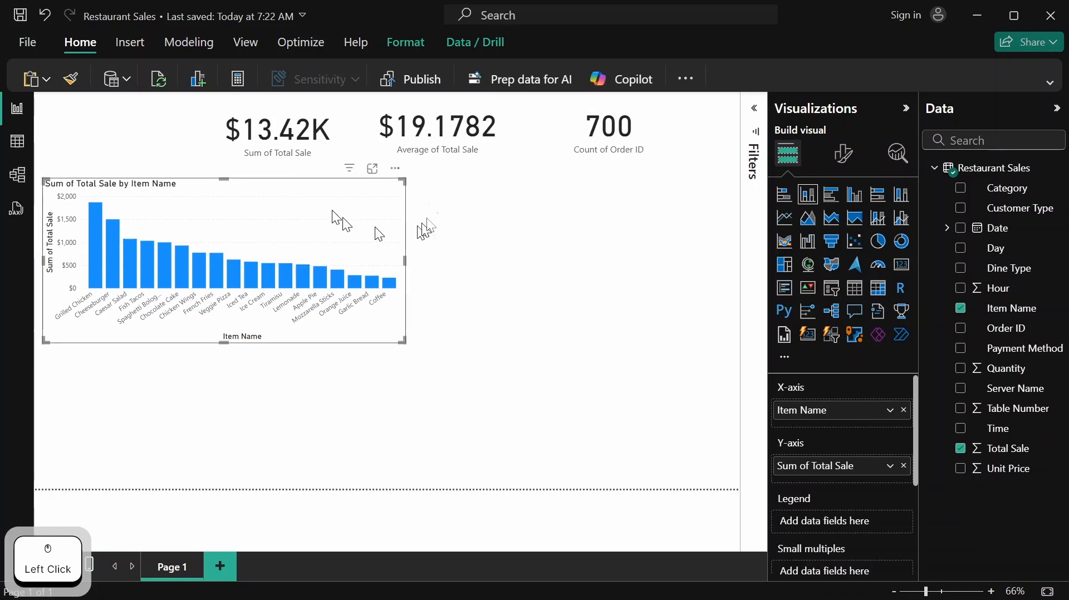
Sort the column chart by Sum of Total Sale in ascending order and return it to descending order
{"action": "left_click", "coordinate": [396, 169]}
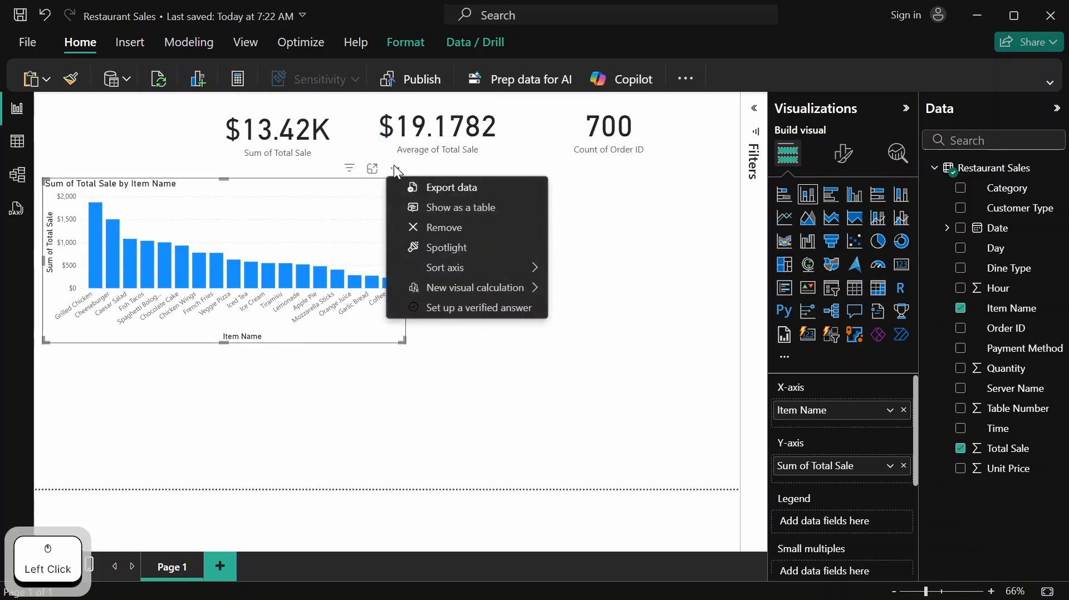
{"action": "mouse_move", "coordinate": [510, 269]}
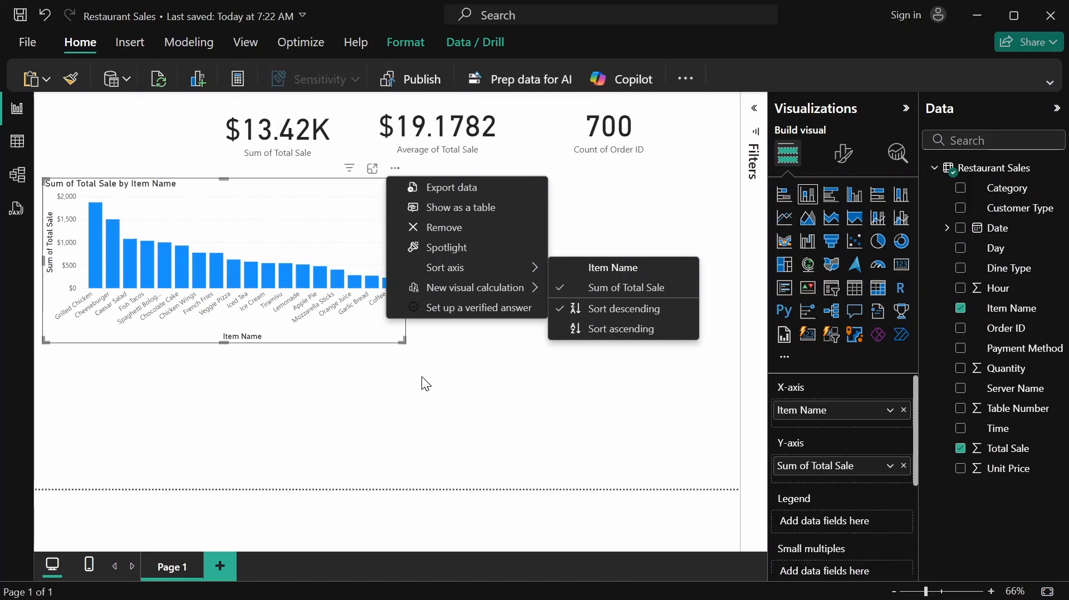
{"action": "left_click", "coordinate": [613, 333]}
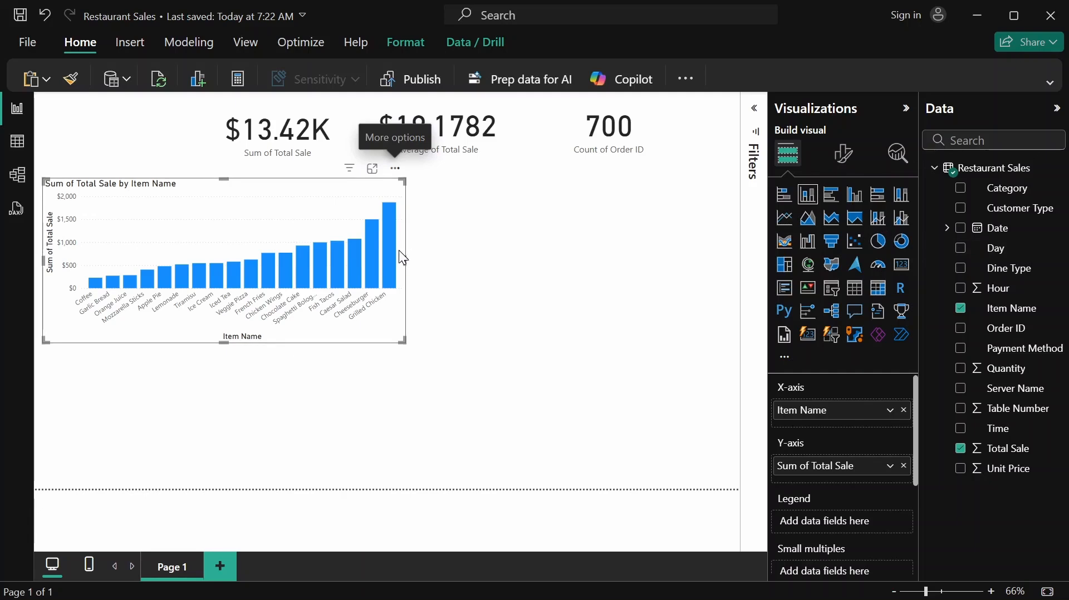
{"action": "left_click", "coordinate": [396, 171]}
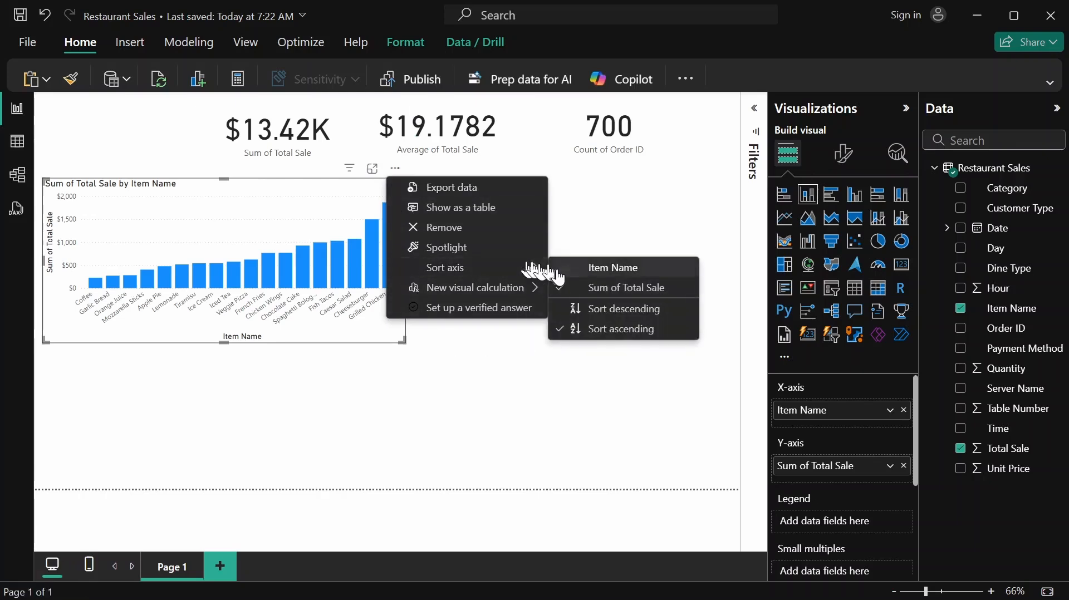
{"action": "left_click", "coordinate": [579, 309]}
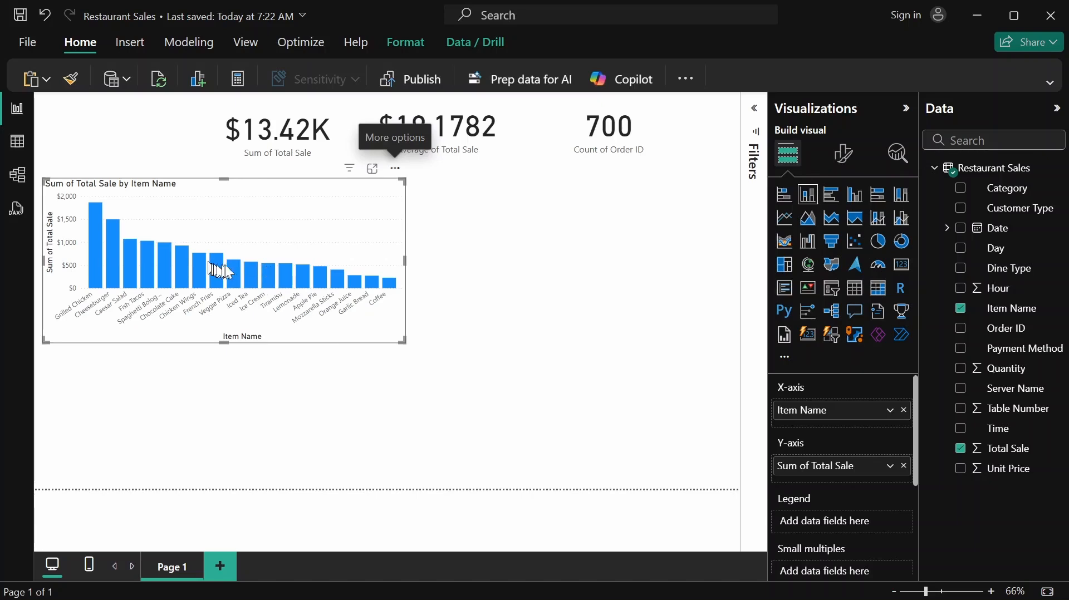
Filter the column chart's Item Name with a Top N filter showing the top 10 items by Sum of Total Sale
{"action": "left_click", "coordinate": [755, 111]}
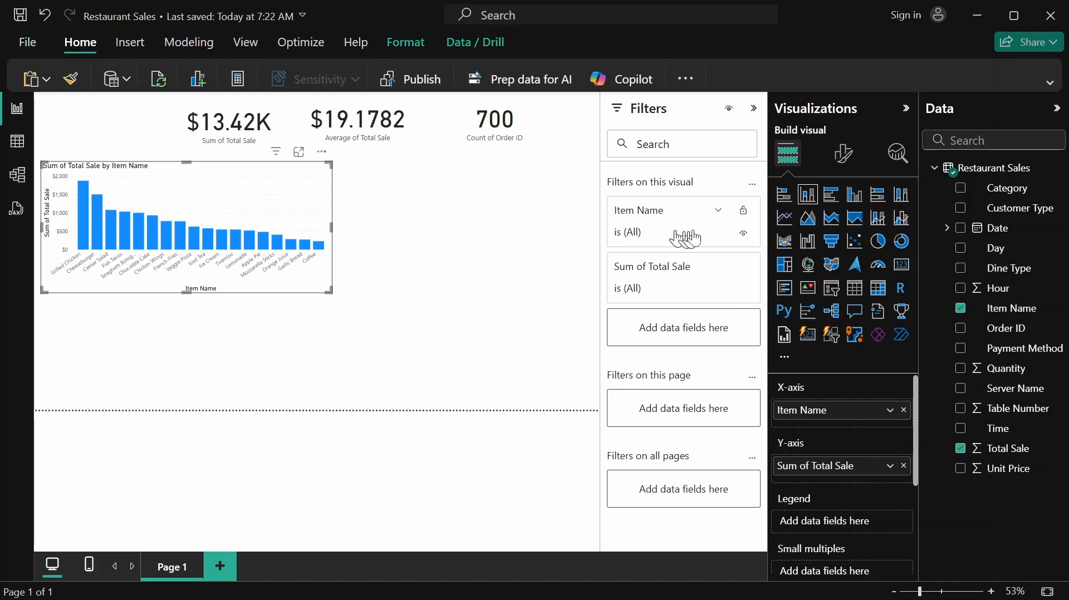
{"action": "left_click", "coordinate": [717, 211]}
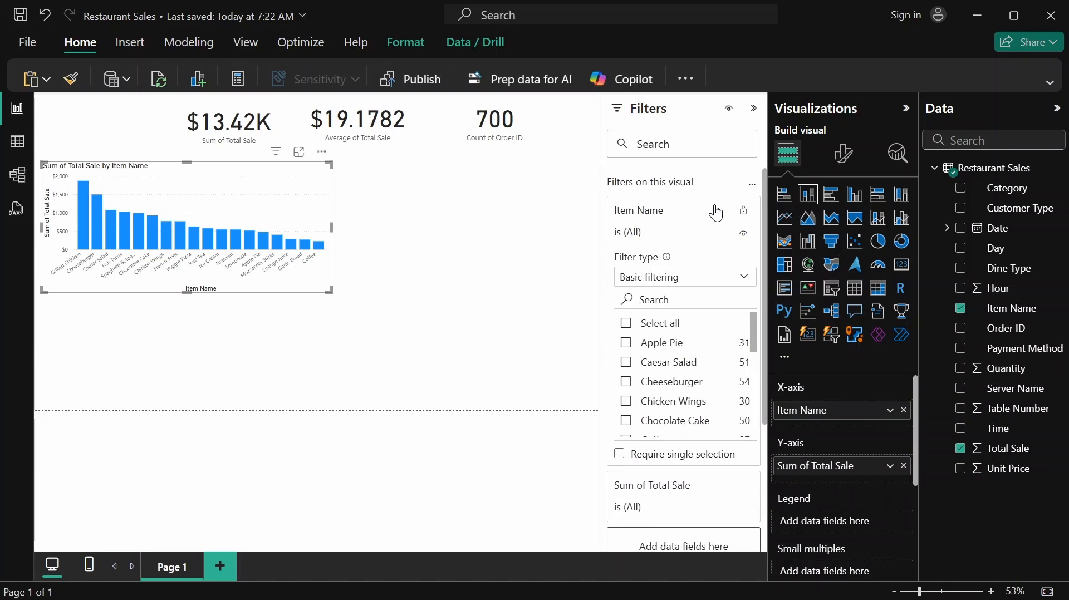
{"action": "left_click", "coordinate": [746, 278]}
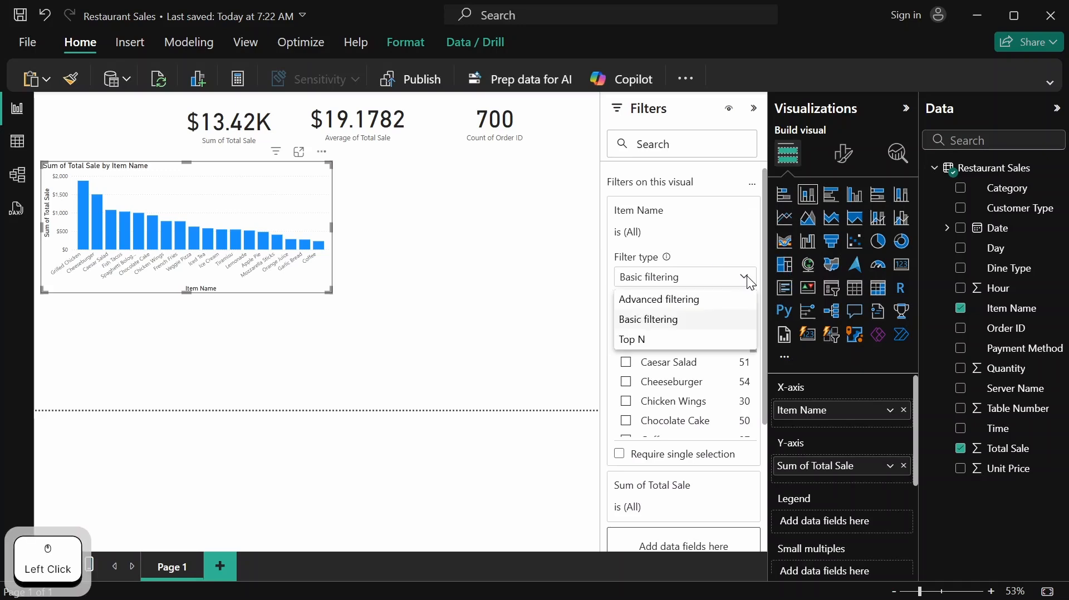
{"action": "left_click", "coordinate": [677, 340]}
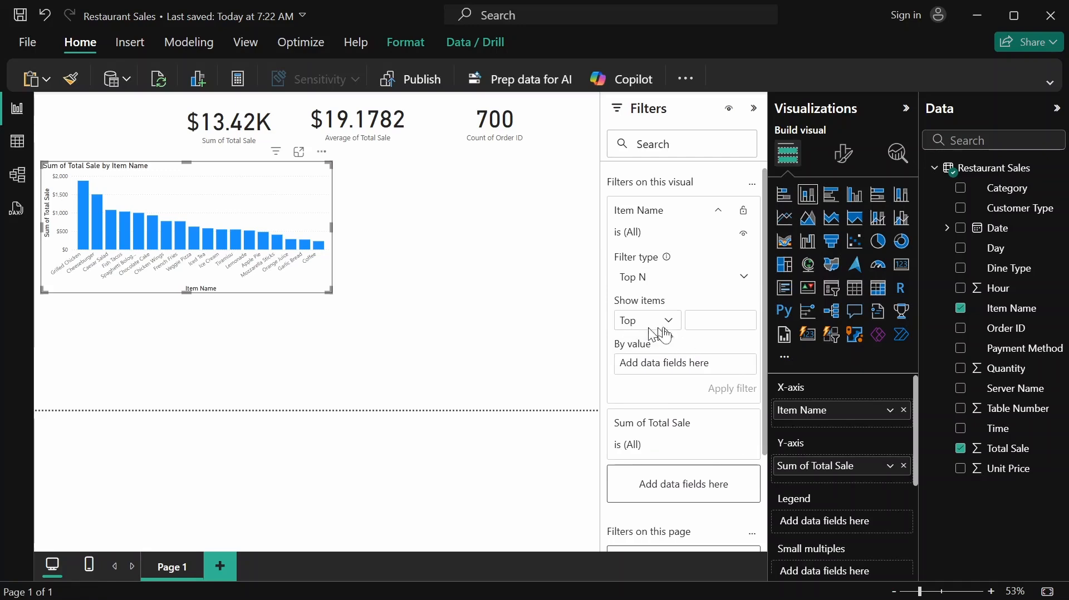
{"action": "left_click", "coordinate": [668, 322]}
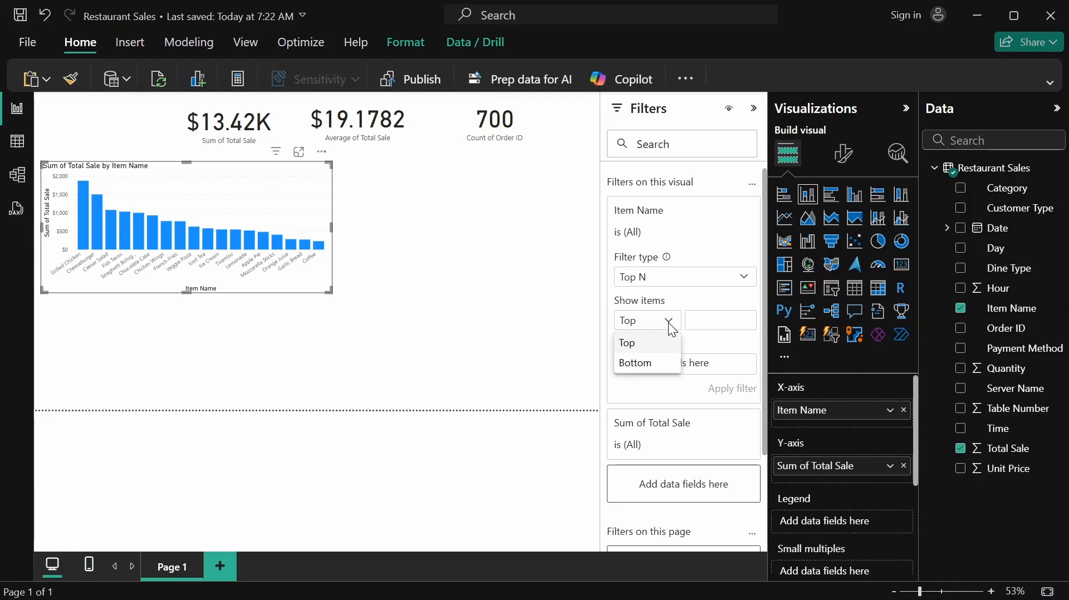
{"action": "left_click", "coordinate": [670, 324]}
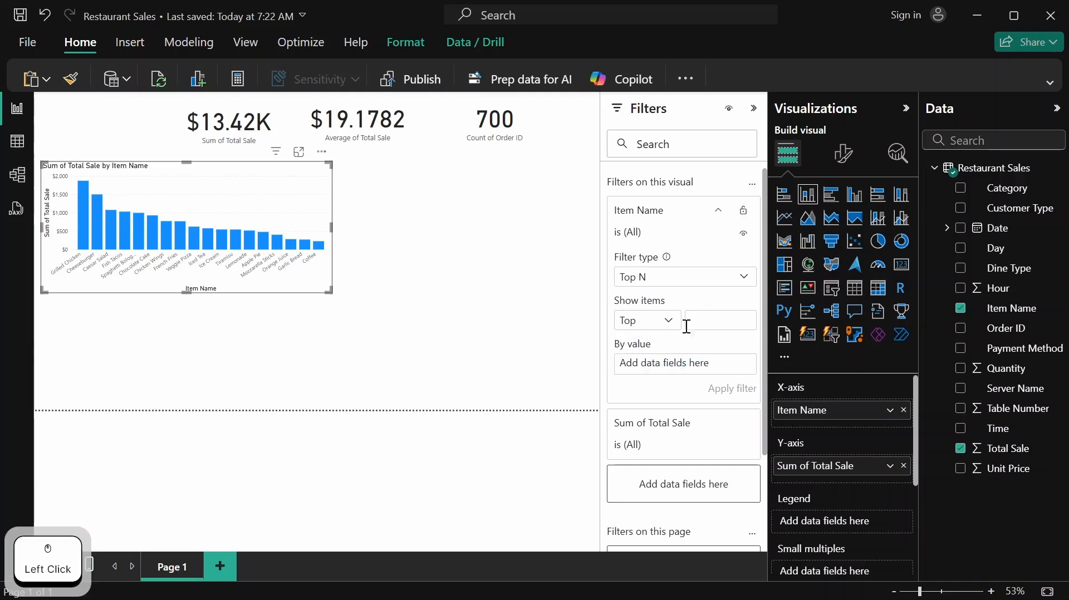
{"action": "left_click", "coordinate": [698, 322]}
{"action": "type", "text": "10"}
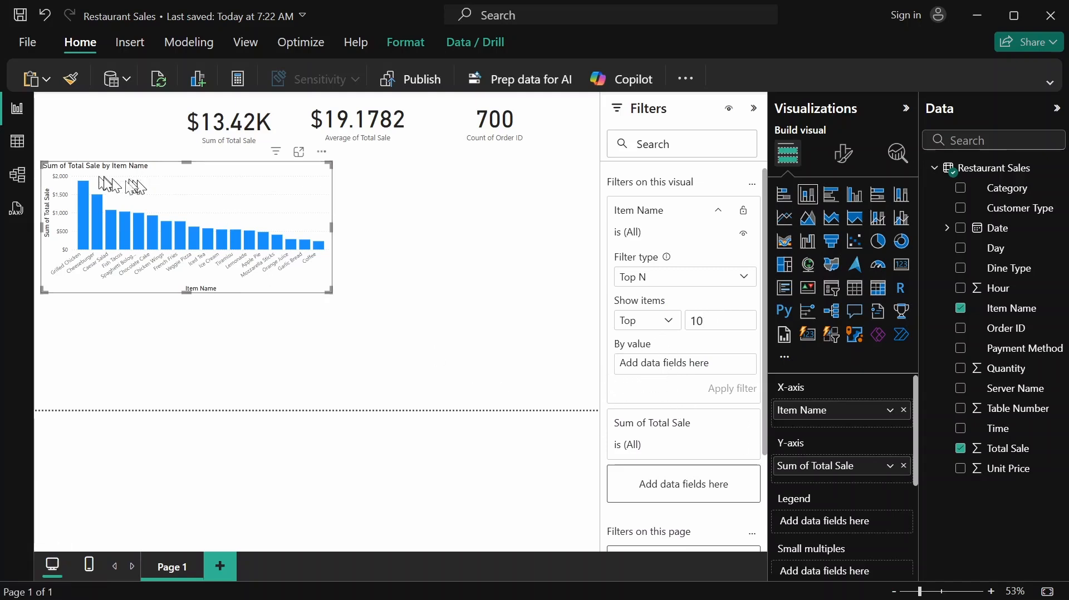
{"action": "left_click_drag", "start_coordinate": [1009, 449], "coordinate": [718, 369]}
{"action": "left_click", "coordinate": [733, 385]}
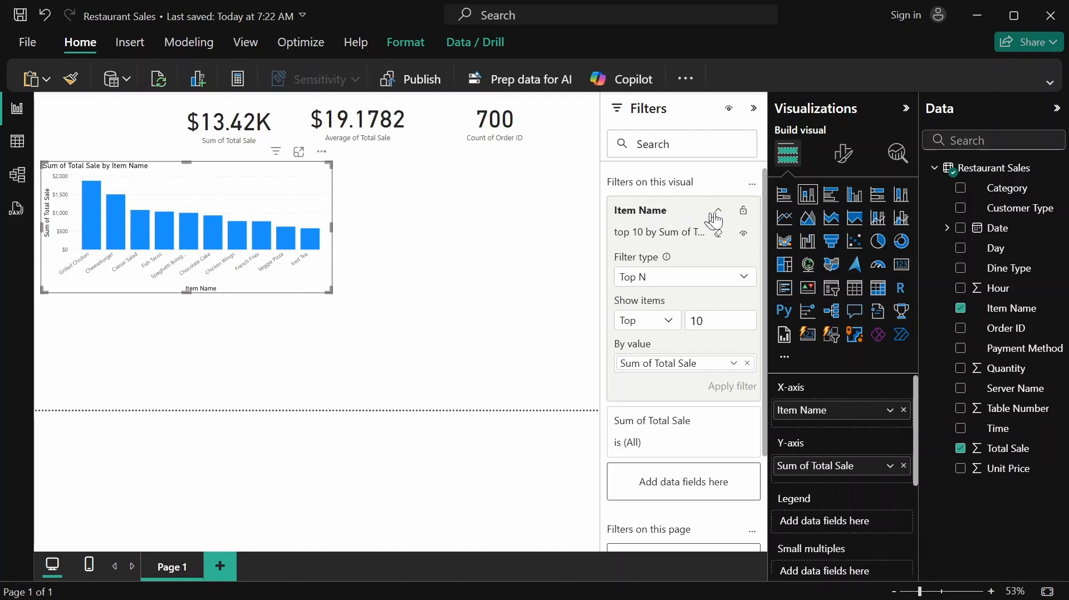
{"action": "left_click", "coordinate": [716, 215]}
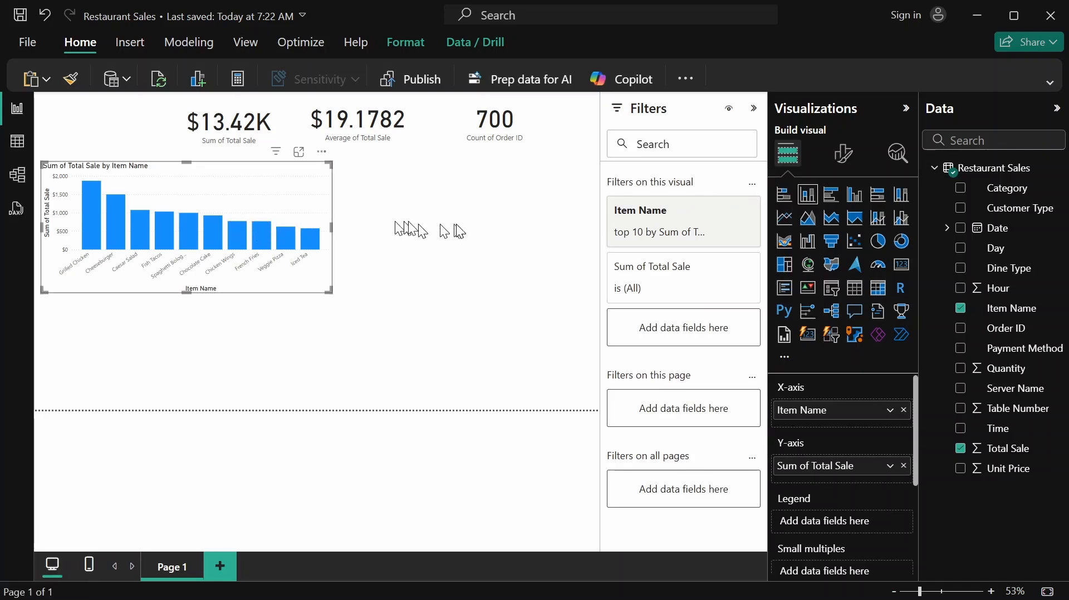
Narrow the column chart from its right edge until it fits the ten filtered item bars more compactly
{"action": "left_click_drag", "start_coordinate": [331, 225], "coordinate": [278, 237]}
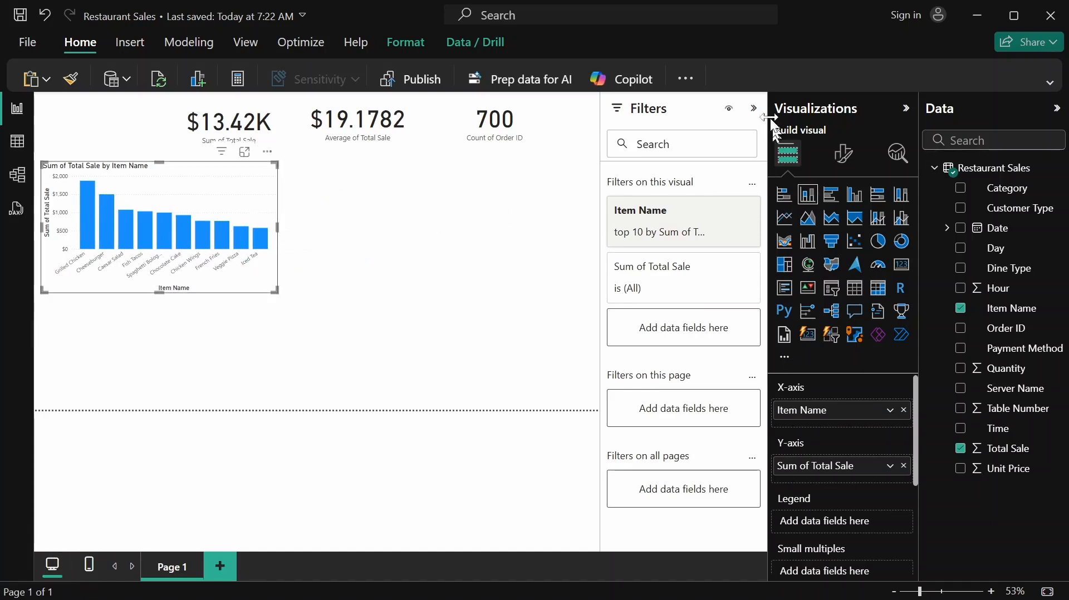
{"action": "left_click", "coordinate": [757, 110]}
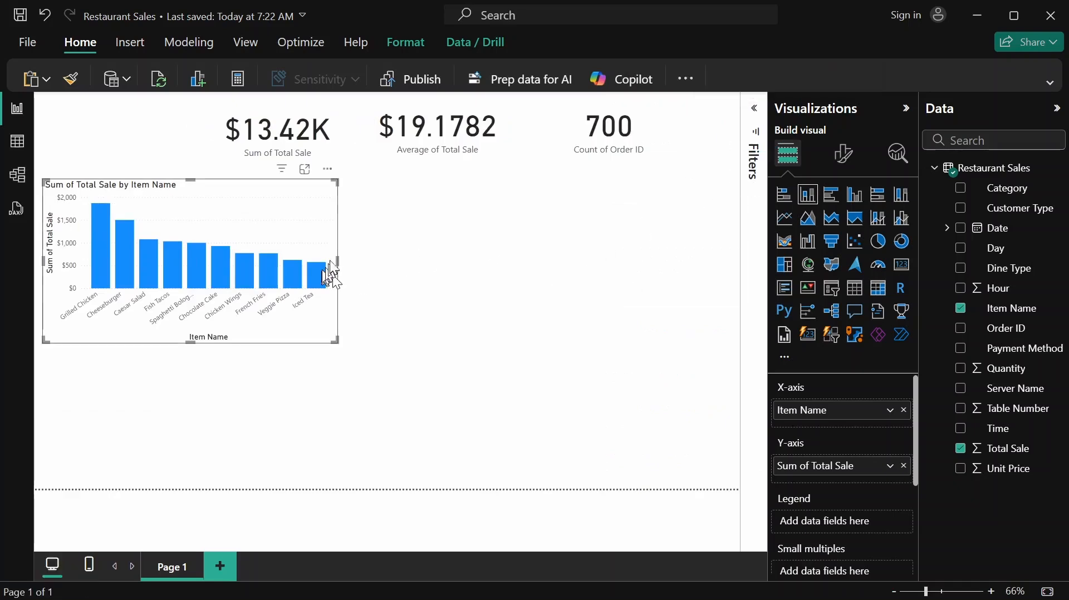
{"action": "left_click_drag", "start_coordinate": [340, 263], "coordinate": [306, 267]}
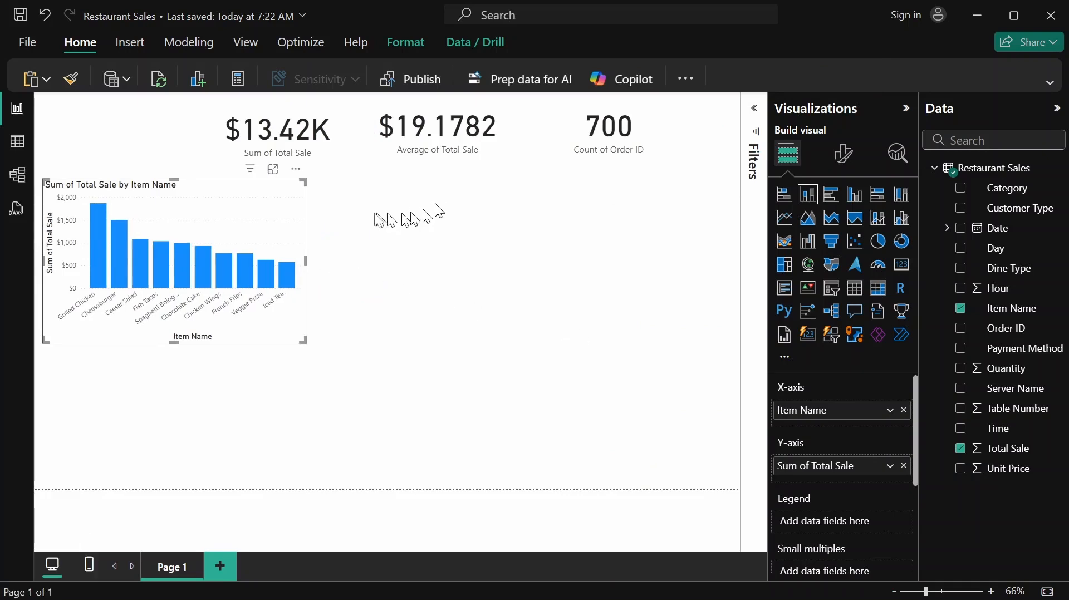
Add a line chart to the right of the column chart, with Date on the X-axis and Total Sale on the Y-axis
{"action": "left_click", "coordinate": [369, 216]}
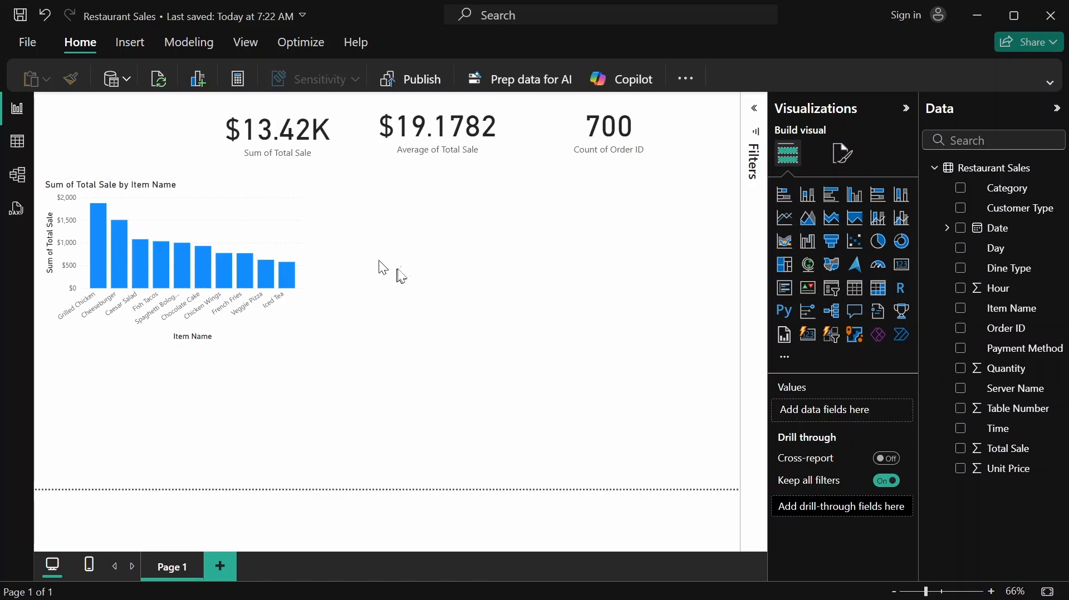
{"action": "left_click", "coordinate": [784, 218]}
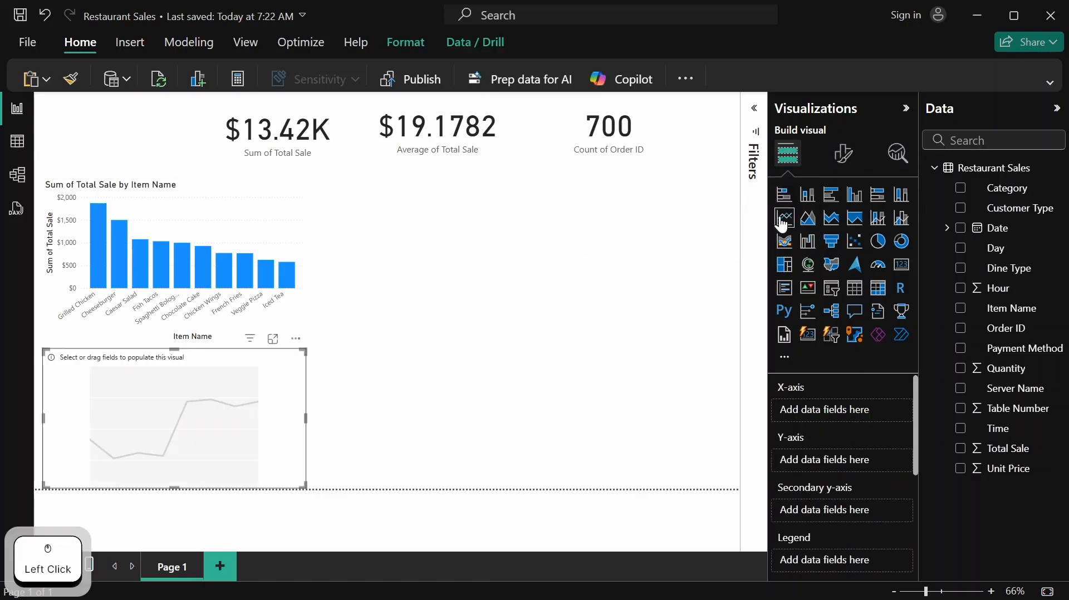
{"action": "left_click_drag", "start_coordinate": [173, 364], "coordinate": [464, 195]}
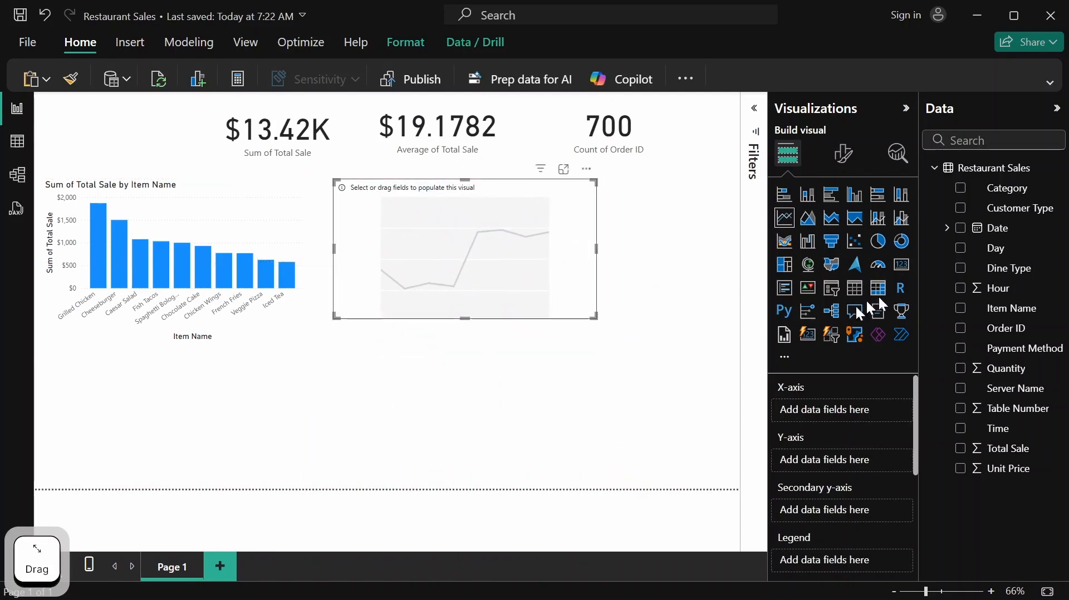
{"action": "left_click_drag", "start_coordinate": [1000, 239], "coordinate": [843, 423]}
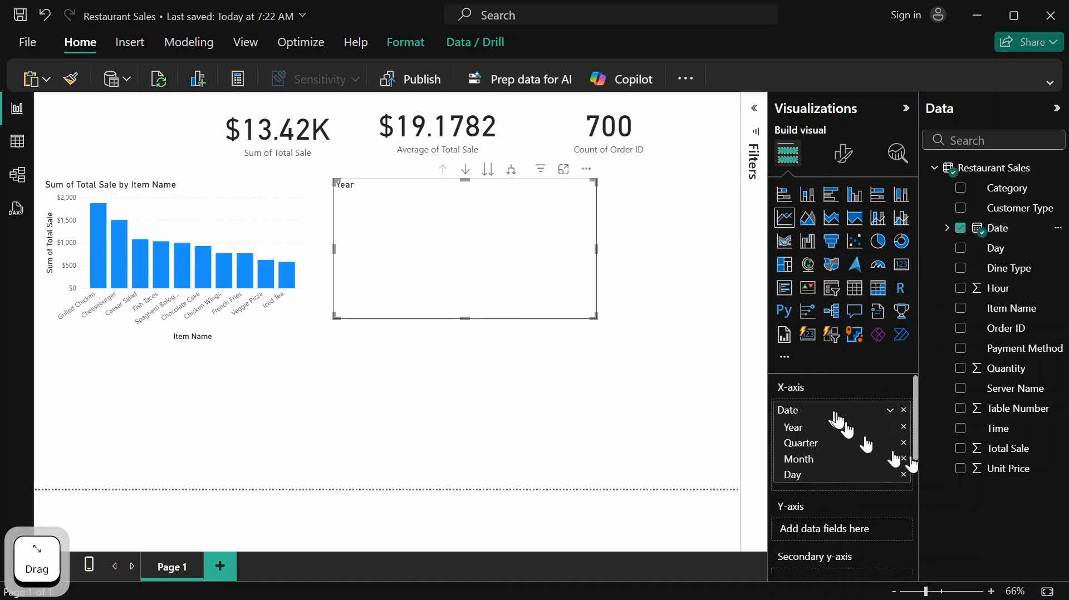
{"action": "left_click_drag", "start_coordinate": [1019, 459], "coordinate": [854, 534]}
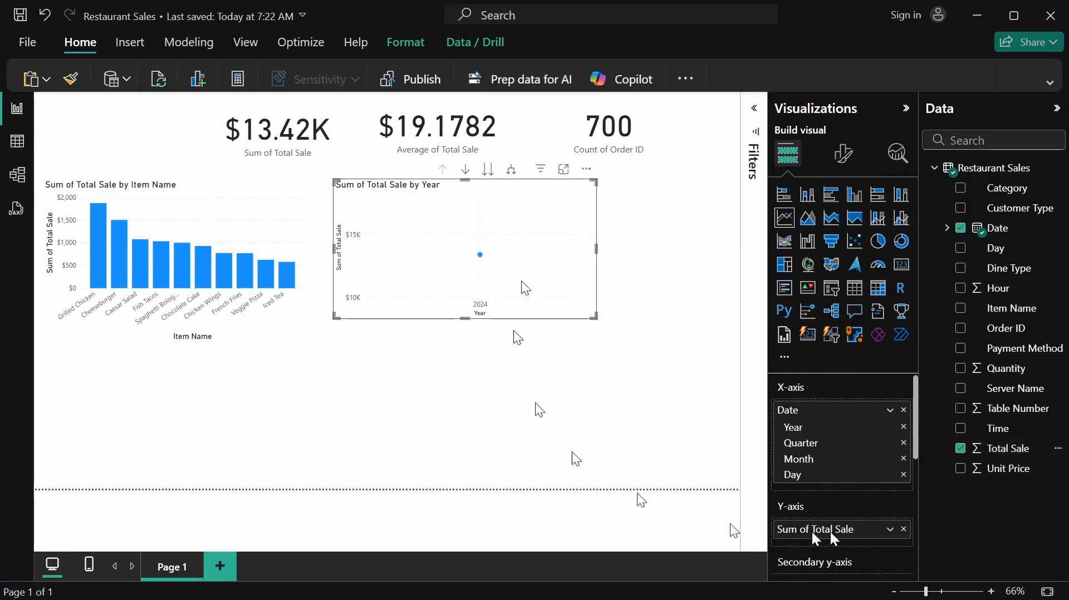
Remove Day, Quarter and Year from the line chart's date hierarchy, keeping only Month on the X-axis
{"action": "left_click", "coordinate": [903, 476]}
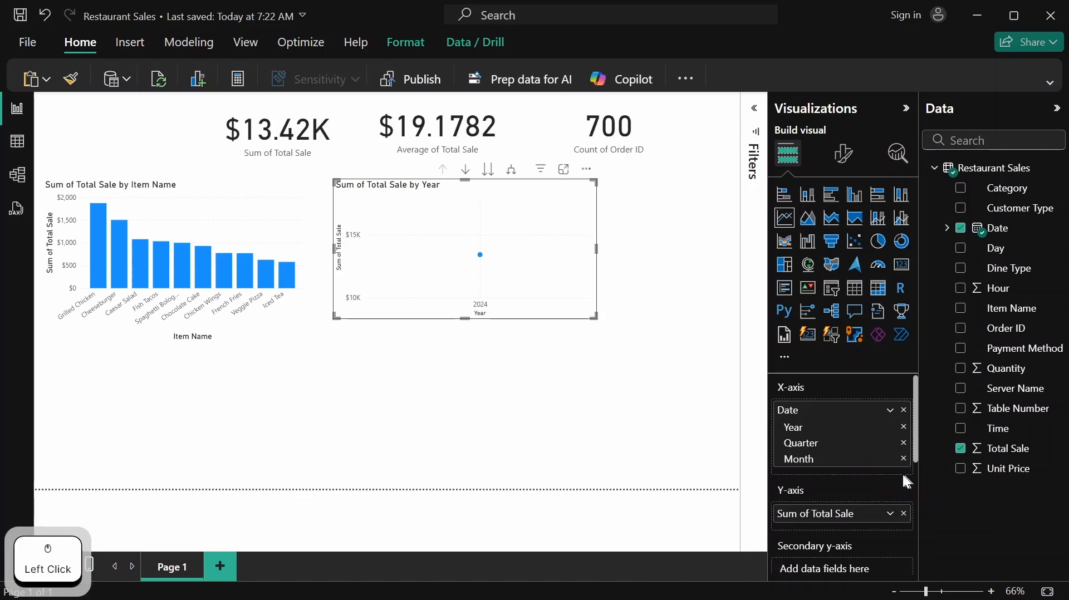
{"action": "left_click", "coordinate": [904, 444]}
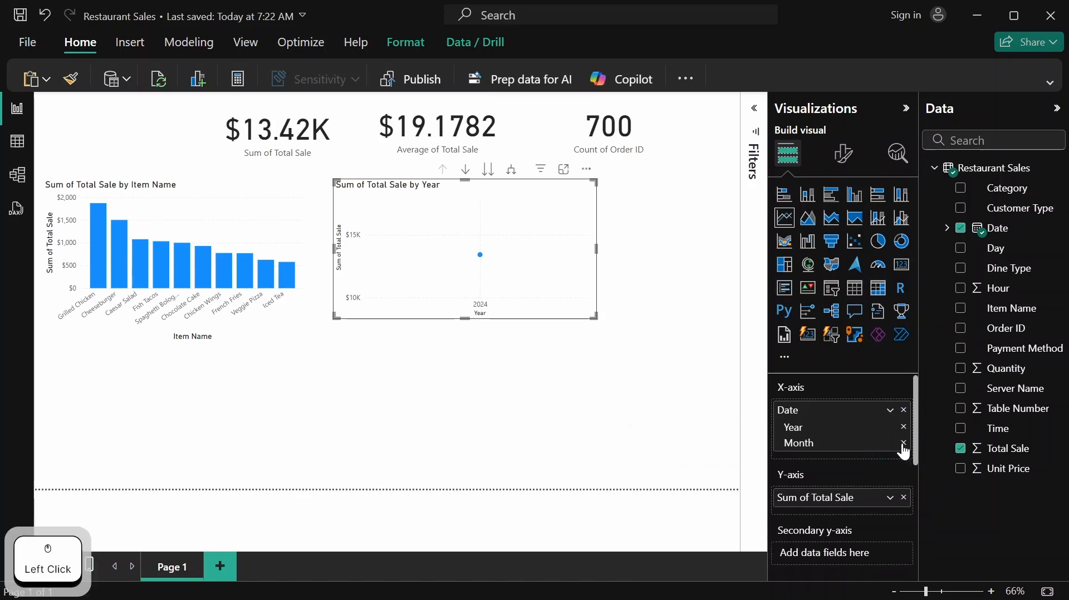
{"action": "left_click", "coordinate": [904, 428]}
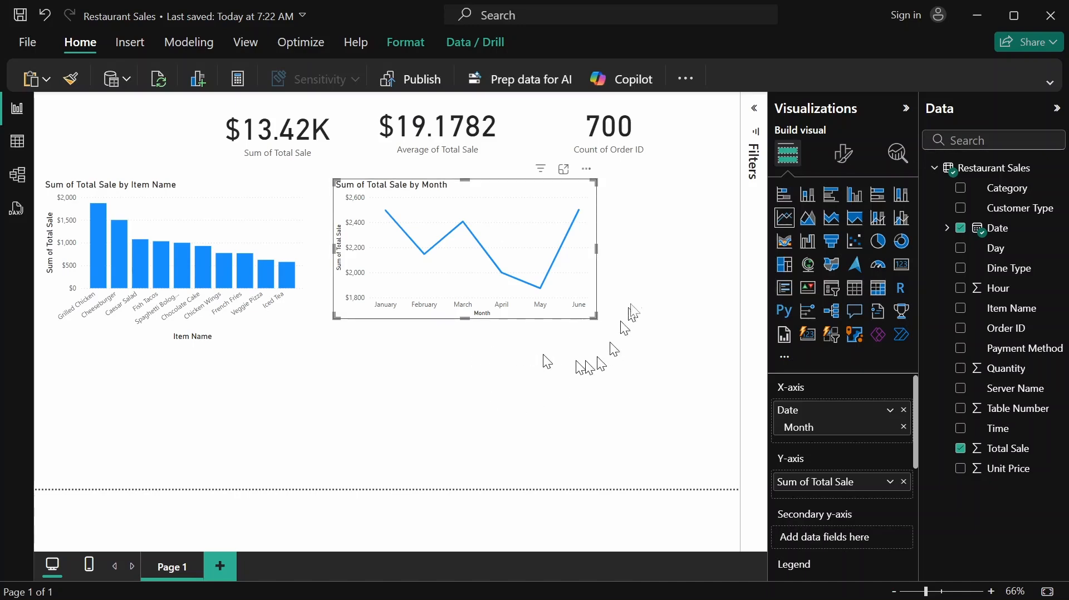
{"action": "left_click", "coordinate": [649, 272]}
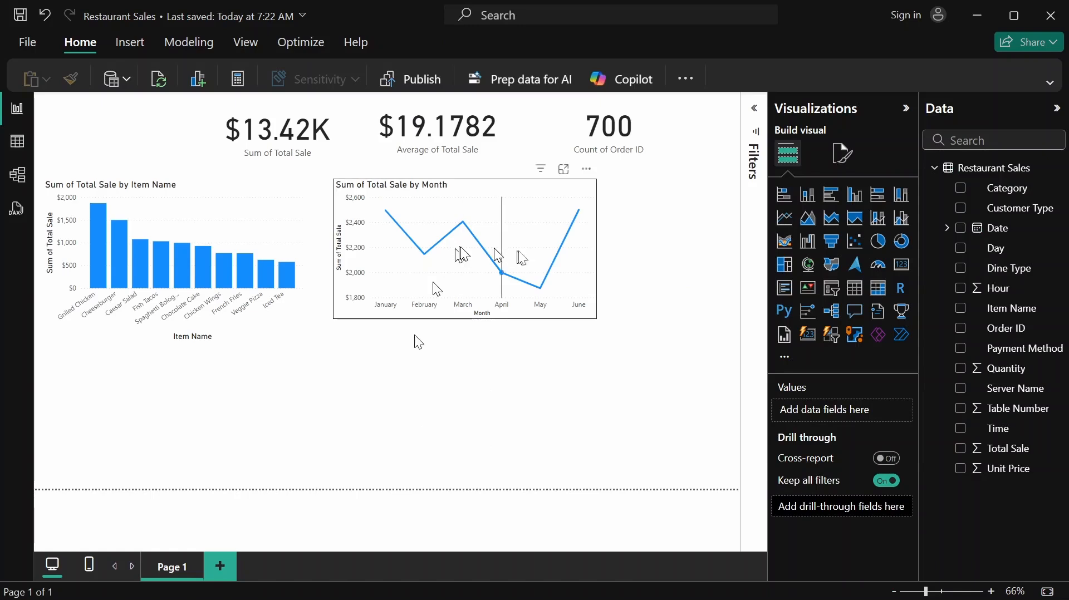
Add a second line chart of Total Sale by Date below the first one, keeping only Year and Month in the hierarchy
{"action": "left_click", "coordinate": [785, 217]}
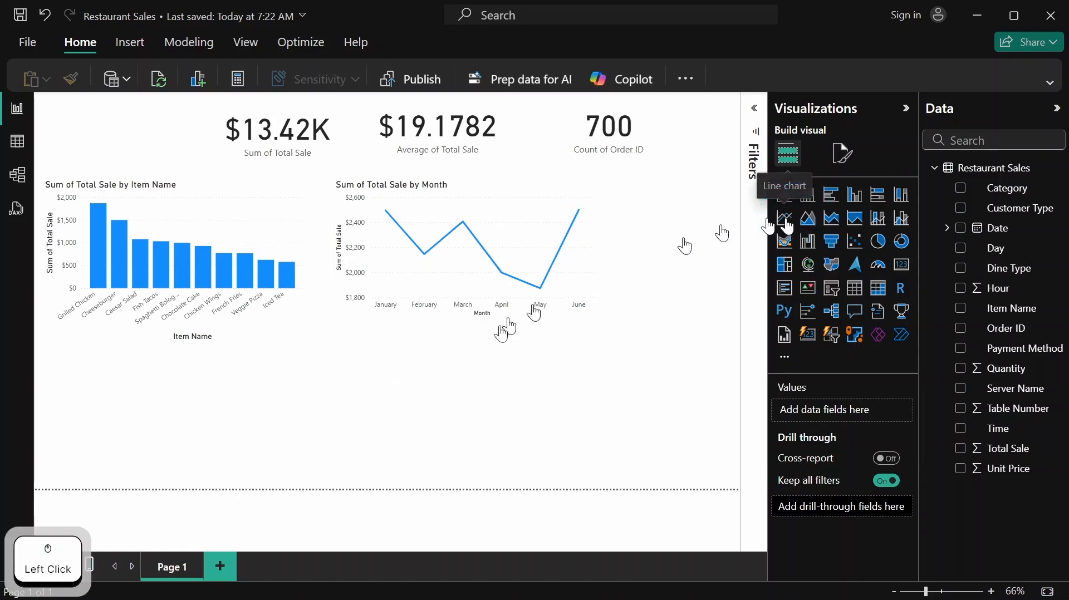
{"action": "left_click_drag", "start_coordinate": [218, 375], "coordinate": [512, 381]}
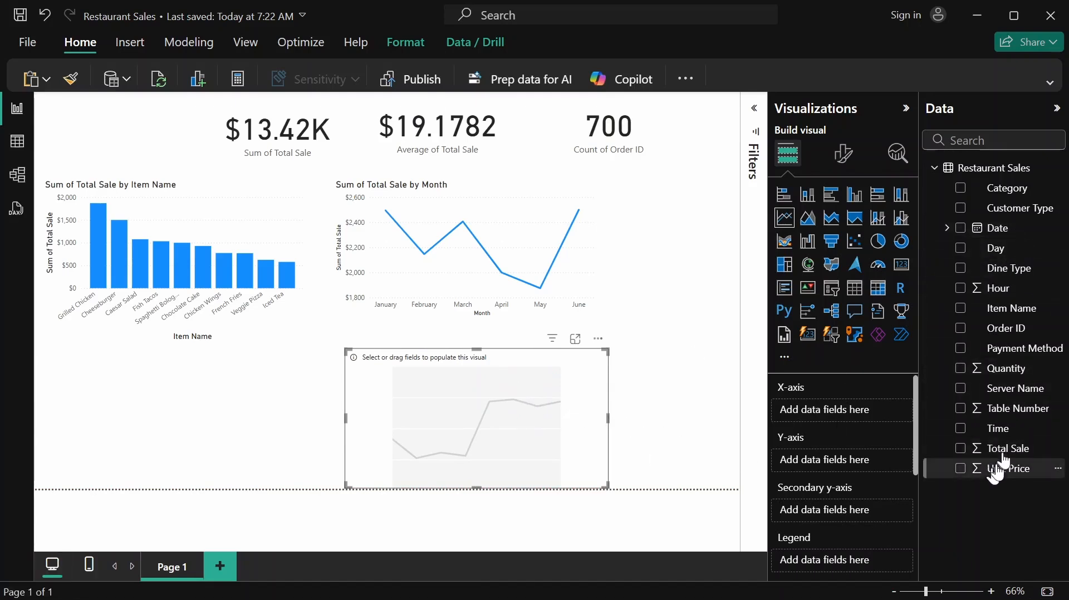
{"action": "left_click_drag", "start_coordinate": [1008, 455], "coordinate": [839, 465]}
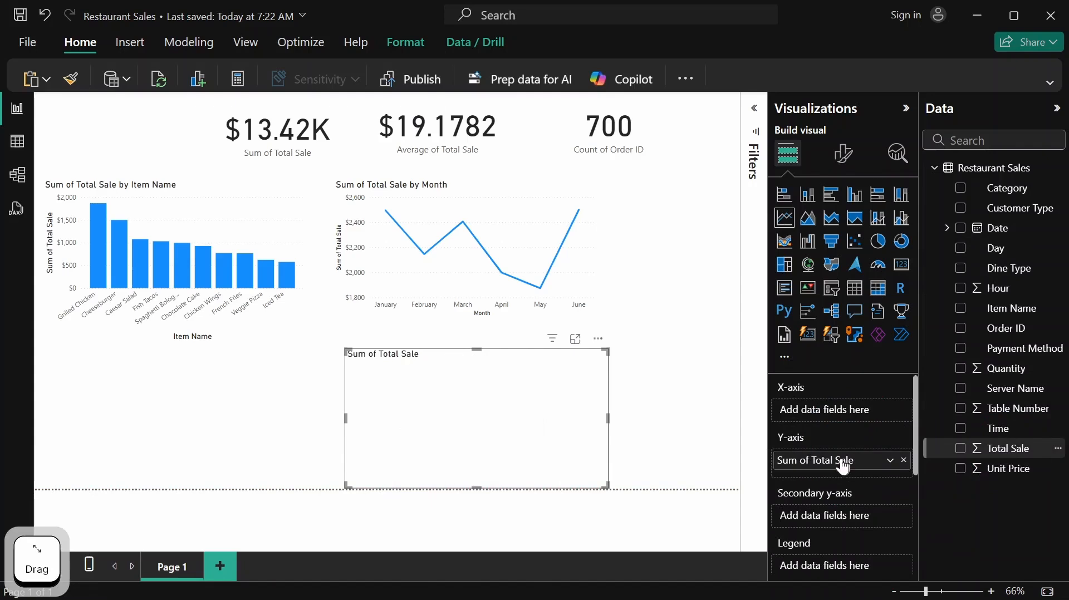
{"action": "left_click_drag", "start_coordinate": [1012, 229], "coordinate": [857, 408]}
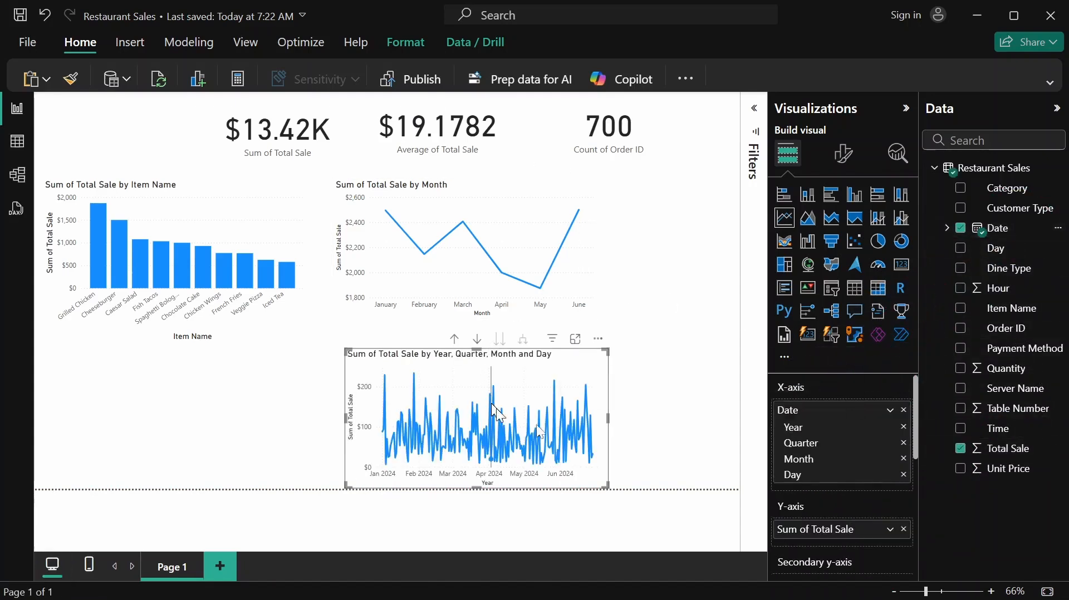
{"action": "left_click", "coordinate": [905, 476]}
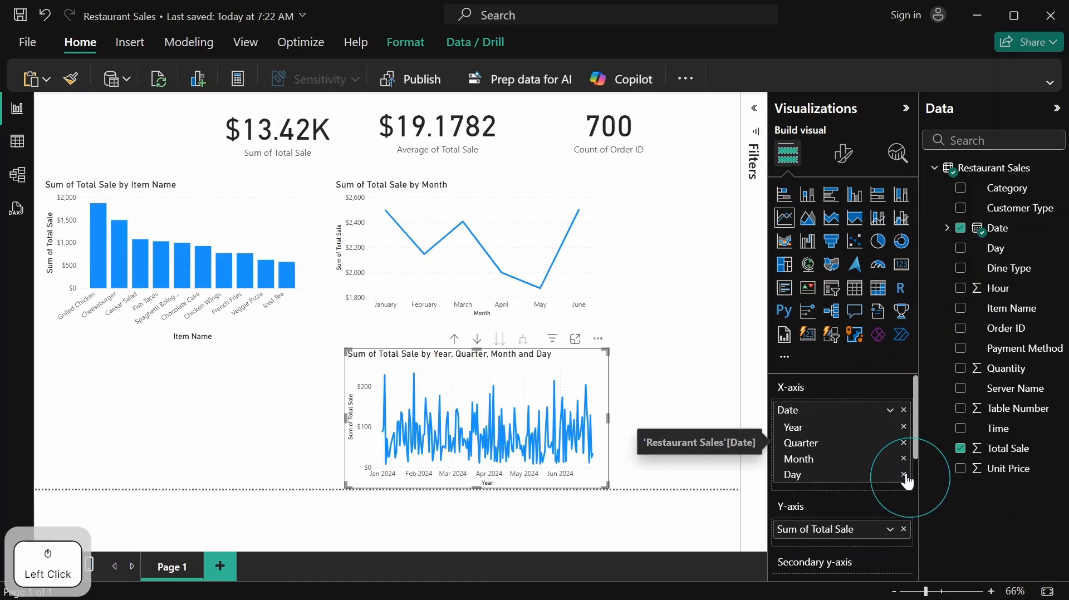
{"action": "left_click", "coordinate": [903, 442]}
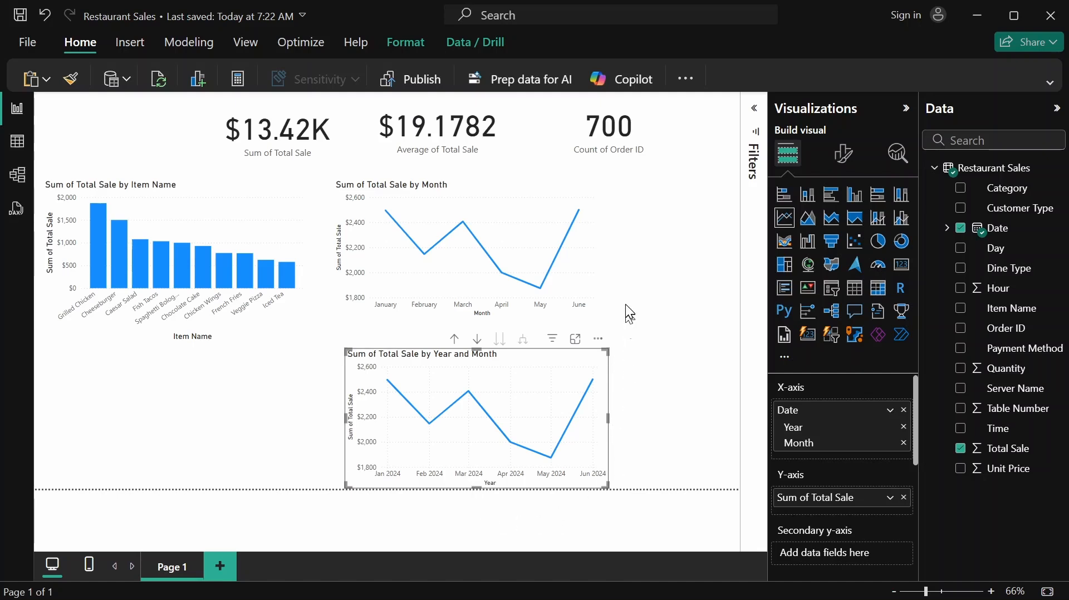
Compare the two line charts, remove Year from the lower one's X-axis, and delete that duplicate chart
{"action": "left_click", "coordinate": [591, 227]}
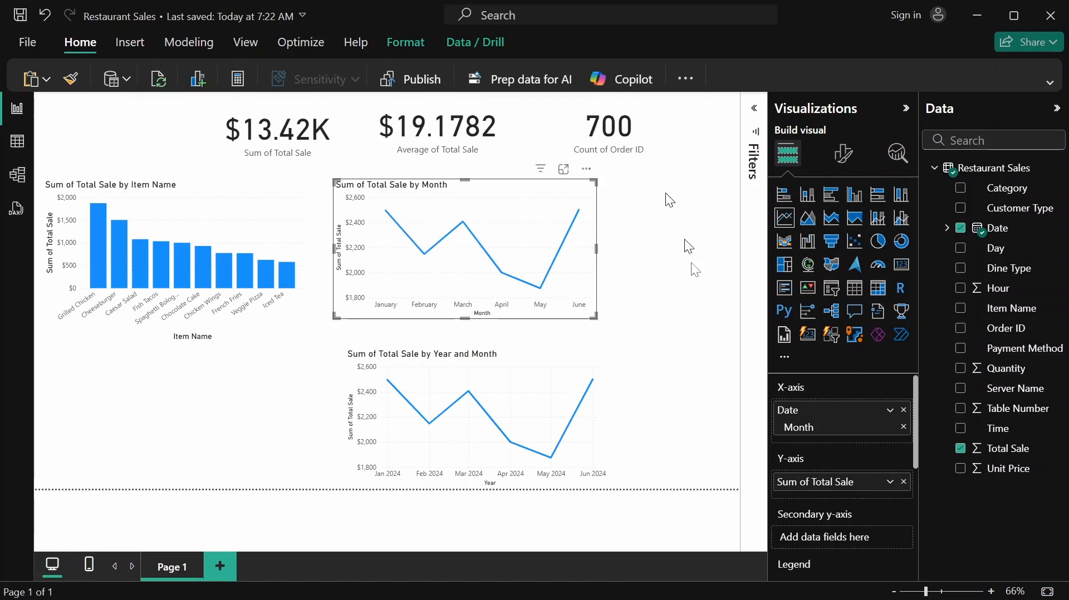
{"action": "left_click", "coordinate": [551, 359]}
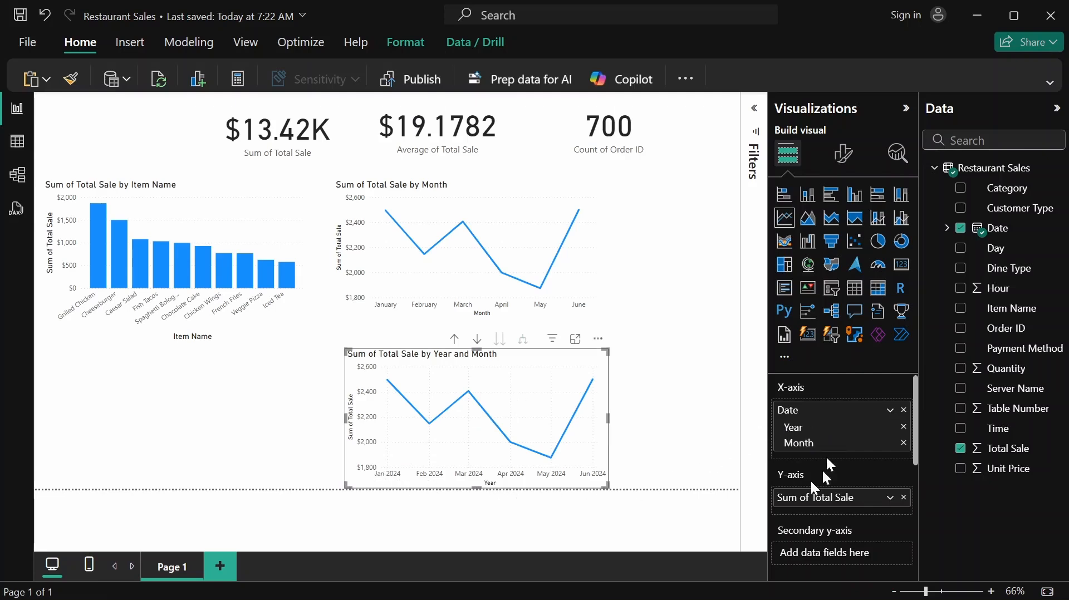
{"action": "left_click", "coordinate": [904, 427]}
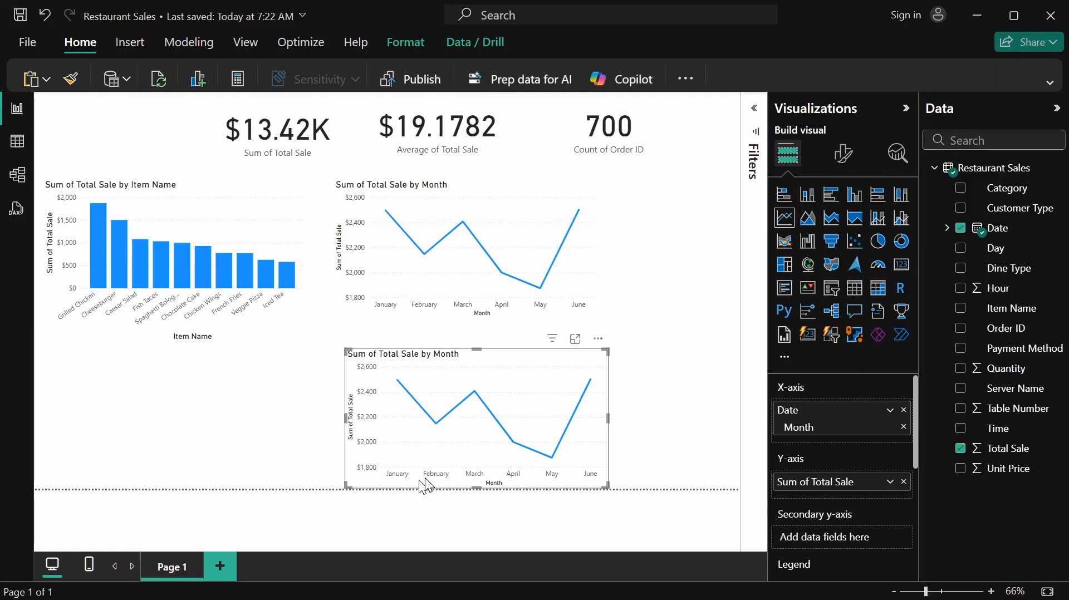
{"action": "left_click", "coordinate": [508, 369]}
{"action": "key", "text": "Delete"}
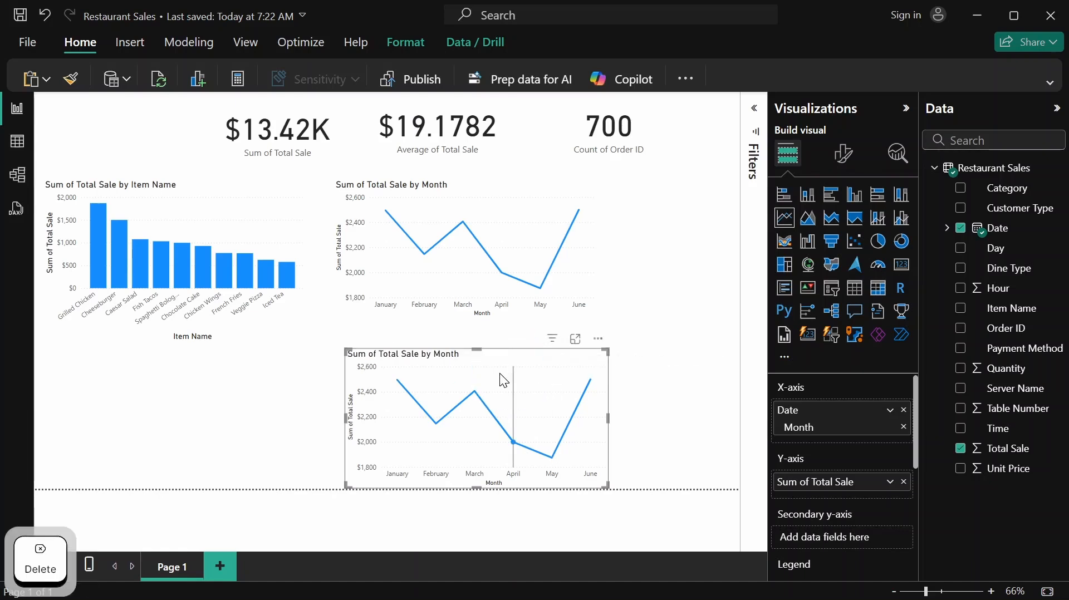
Narrow the column chart and the line chart, moving the line chart directly beside the column chart
{"action": "left_click", "coordinate": [295, 238]}
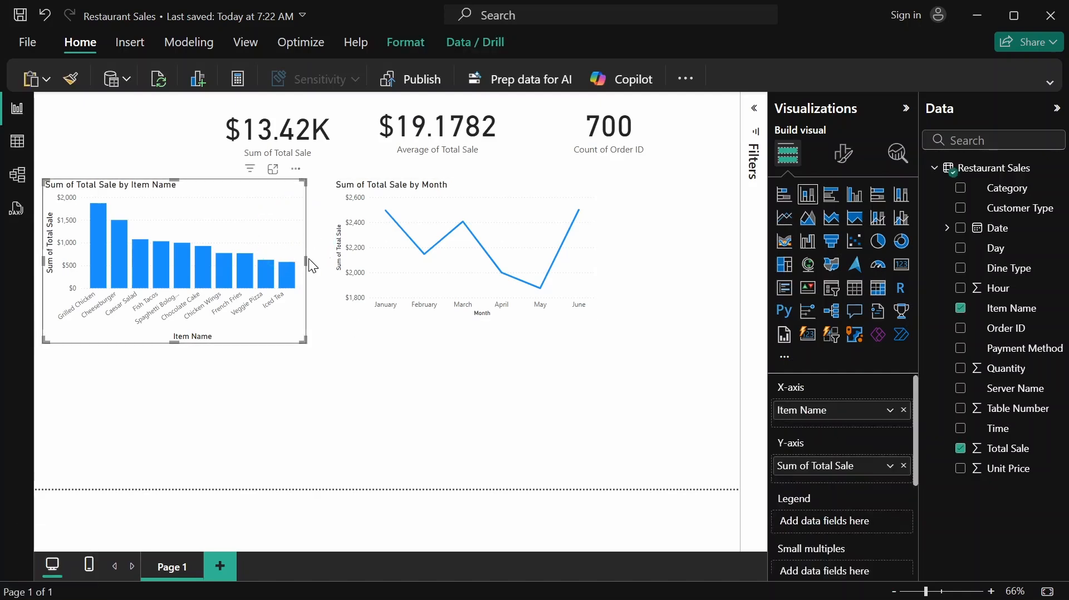
{"action": "left_click_drag", "start_coordinate": [304, 259], "coordinate": [249, 248]}
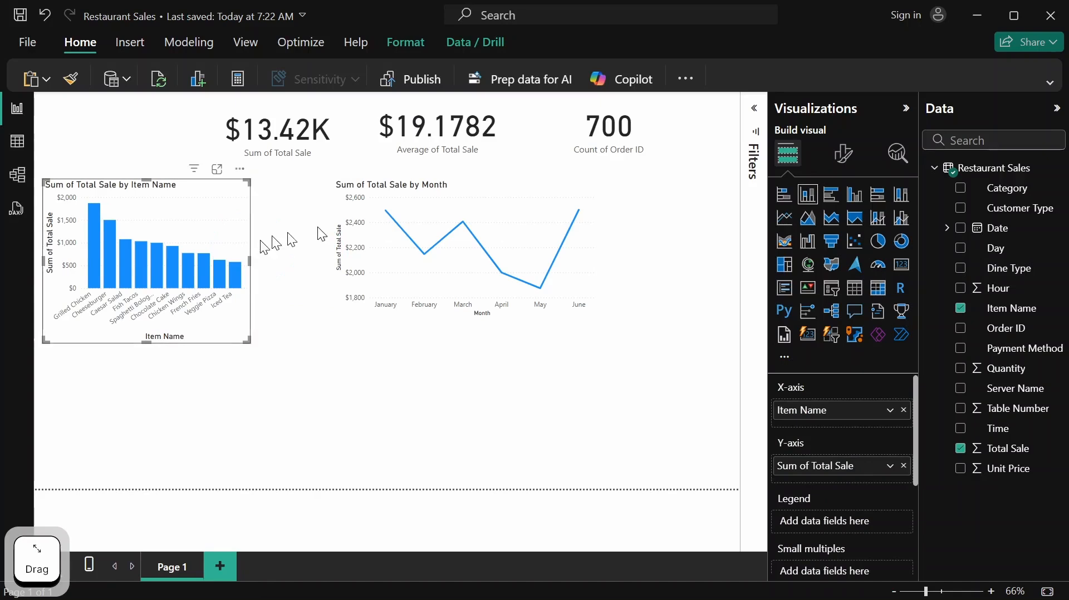
{"action": "left_click", "coordinate": [470, 192]}
{"action": "left_click_drag", "start_coordinate": [477, 202], "coordinate": [411, 207]}
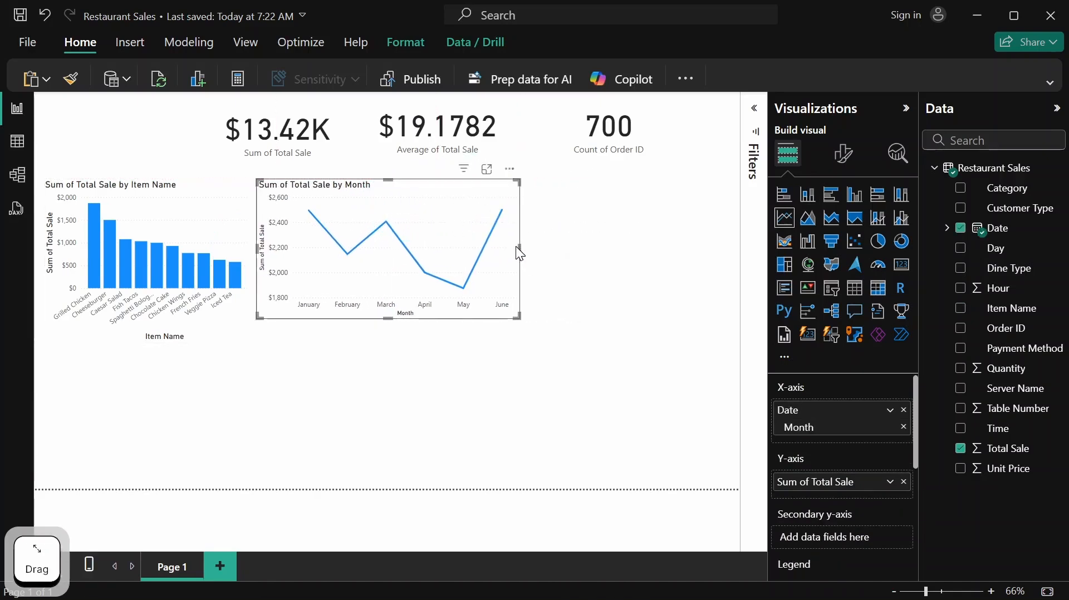
{"action": "left_click_drag", "start_coordinate": [518, 246], "coordinate": [437, 245]}
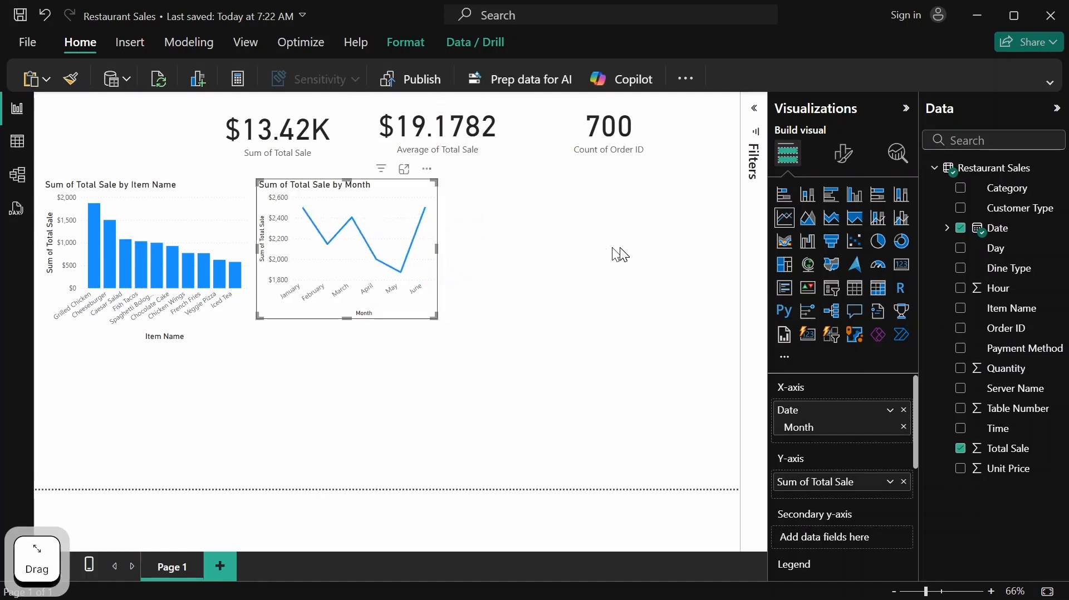
Add a stacked column chart of Total Sale by Category beside the monthly line chart and narrow it
{"action": "left_click", "coordinate": [482, 204]}
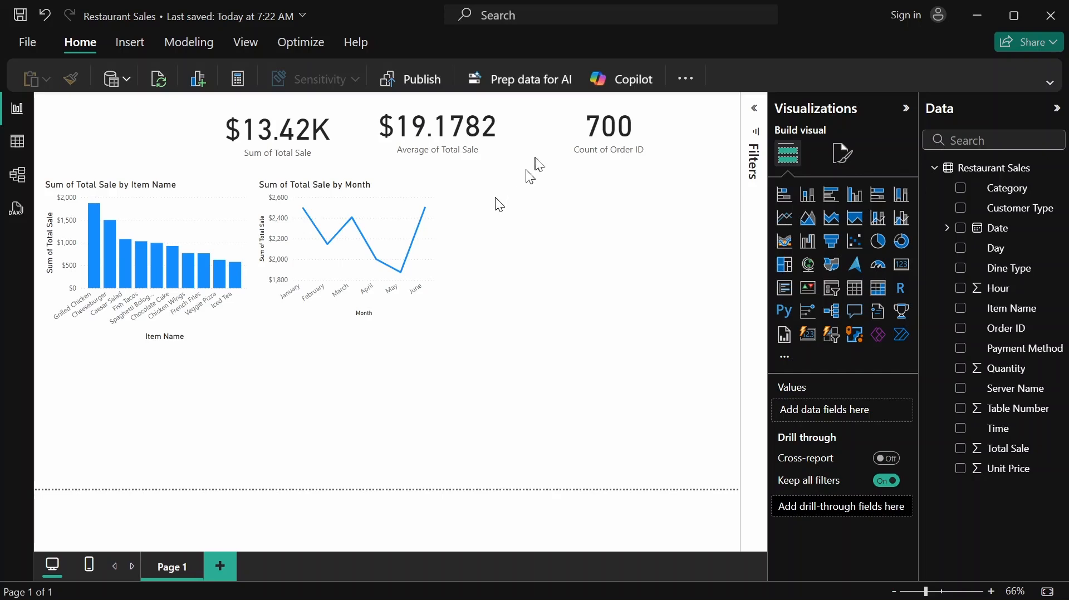
{"action": "left_click", "coordinate": [811, 202]}
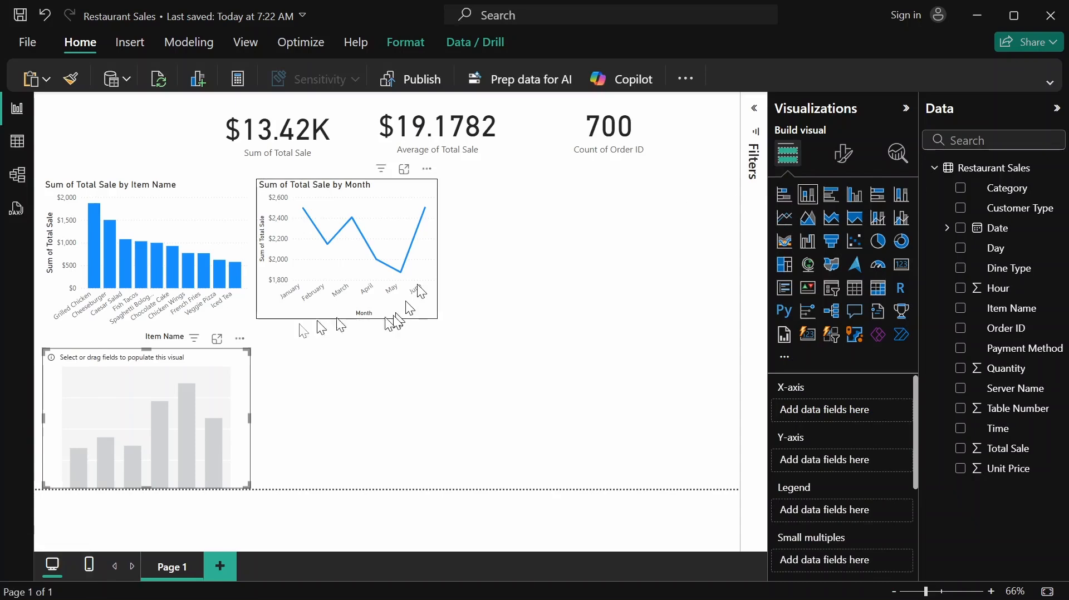
{"action": "left_click_drag", "start_coordinate": [138, 377], "coordinate": [556, 218]}
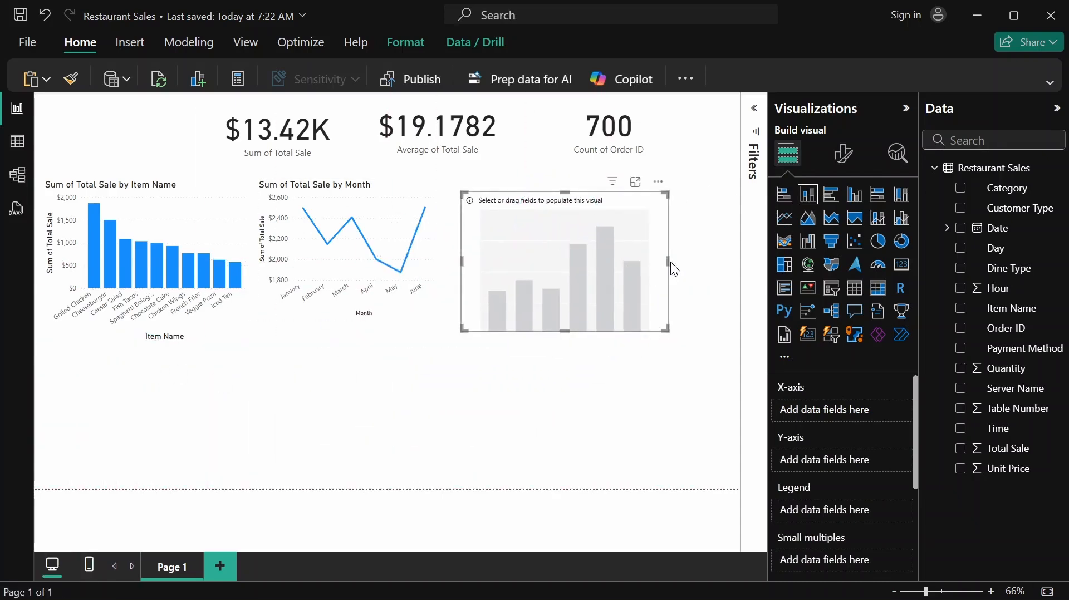
{"action": "left_click_drag", "start_coordinate": [669, 262], "coordinate": [623, 265]}
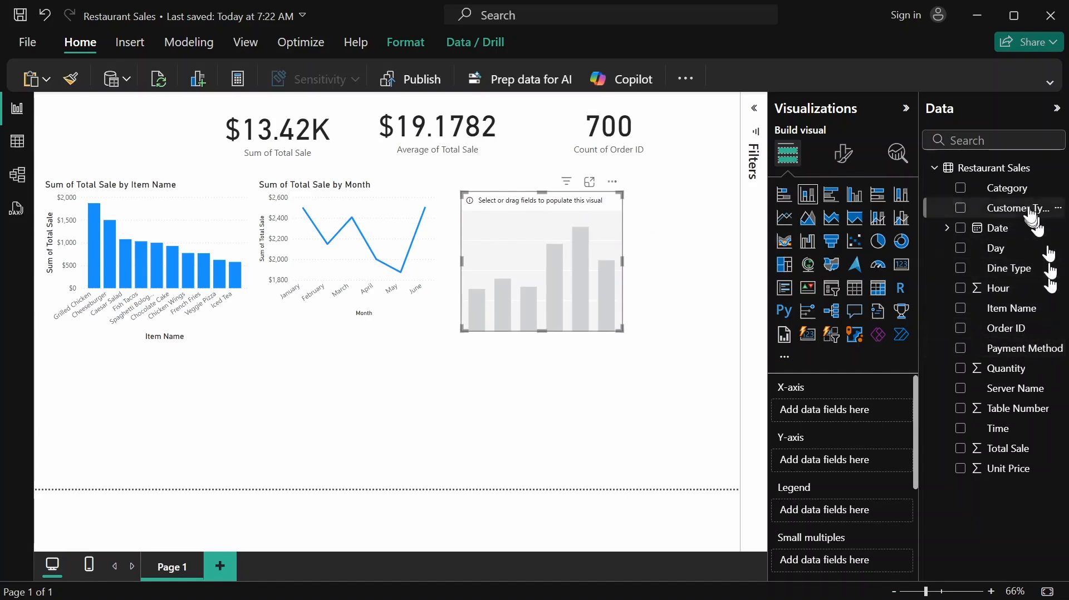
{"action": "left_click_drag", "start_coordinate": [1025, 198], "coordinate": [870, 416]}
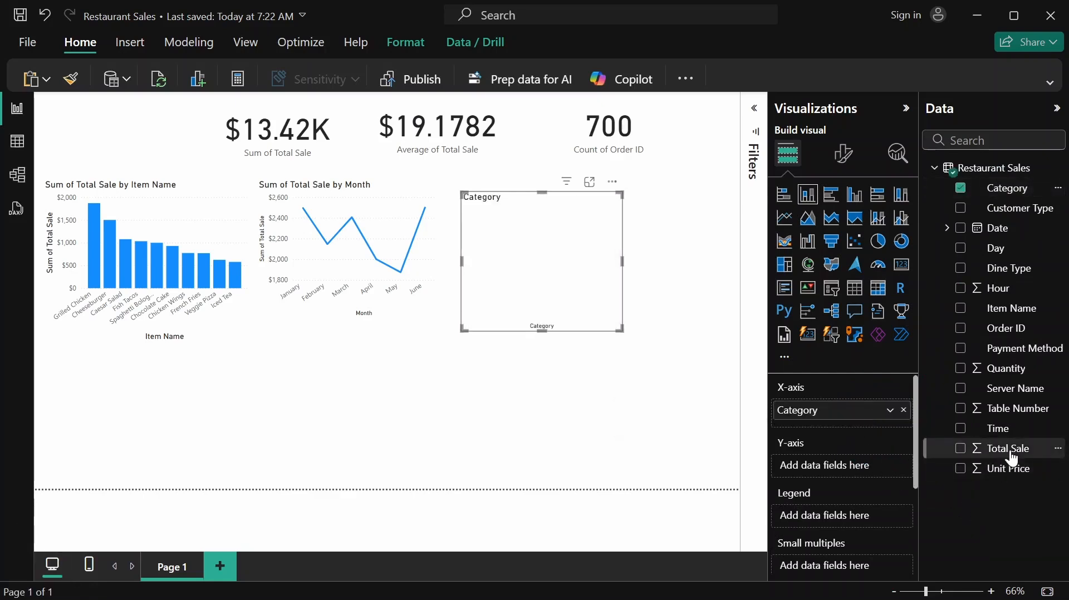
{"action": "left_click_drag", "start_coordinate": [1017, 454], "coordinate": [870, 459]}
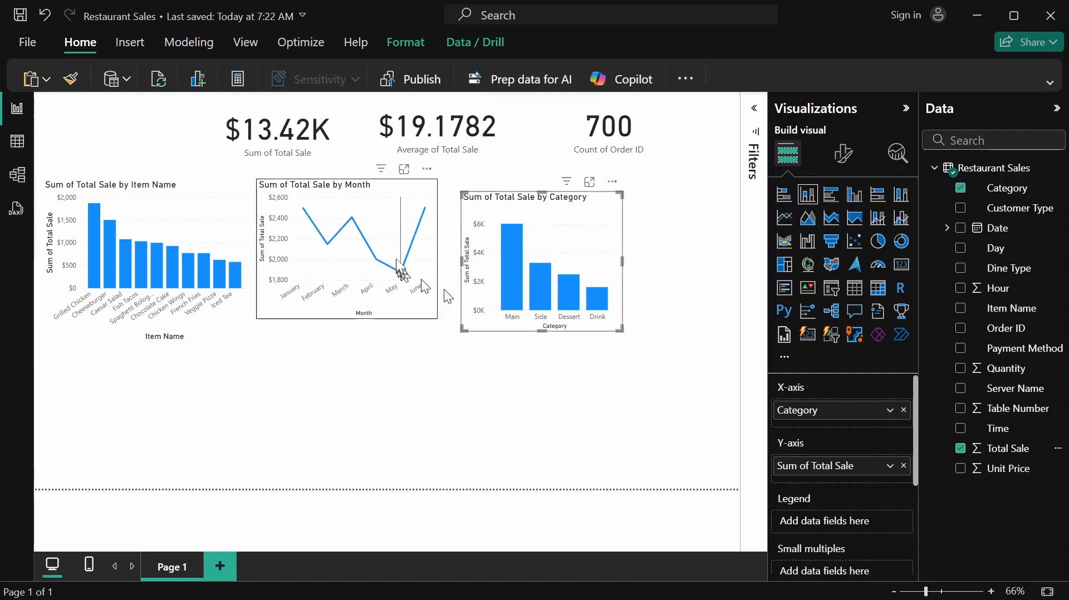
Shift the monthly line chart closer to the item chart and align the category chart directly beside it in the same row
{"action": "left_click_drag", "start_coordinate": [379, 191], "coordinate": [376, 199]}
{"action": "left_click_drag", "start_coordinate": [522, 203], "coordinate": [484, 189]}
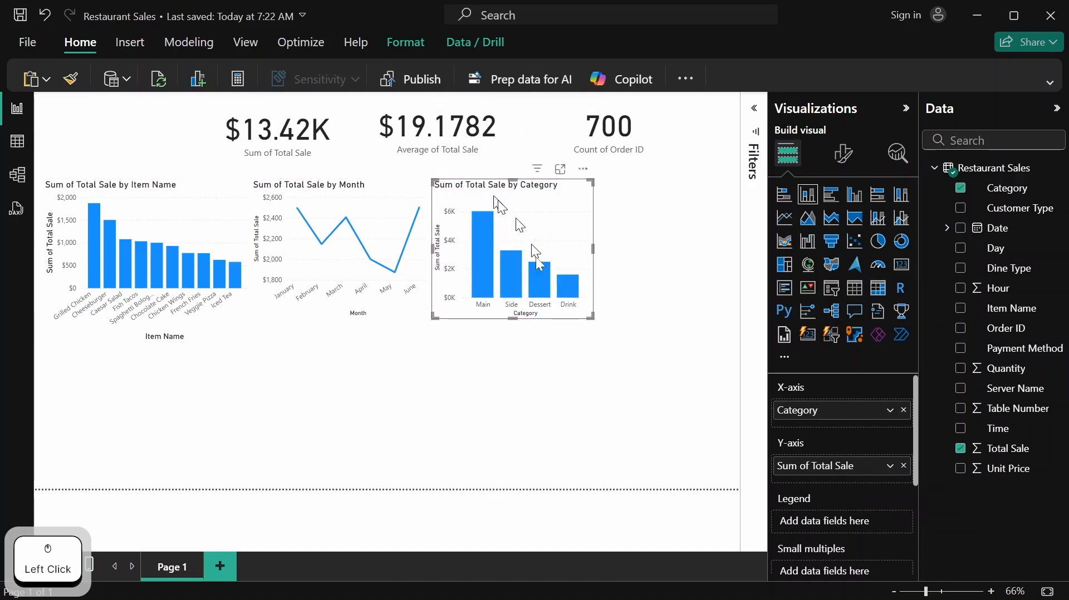
{"action": "left_click", "coordinate": [580, 390]}
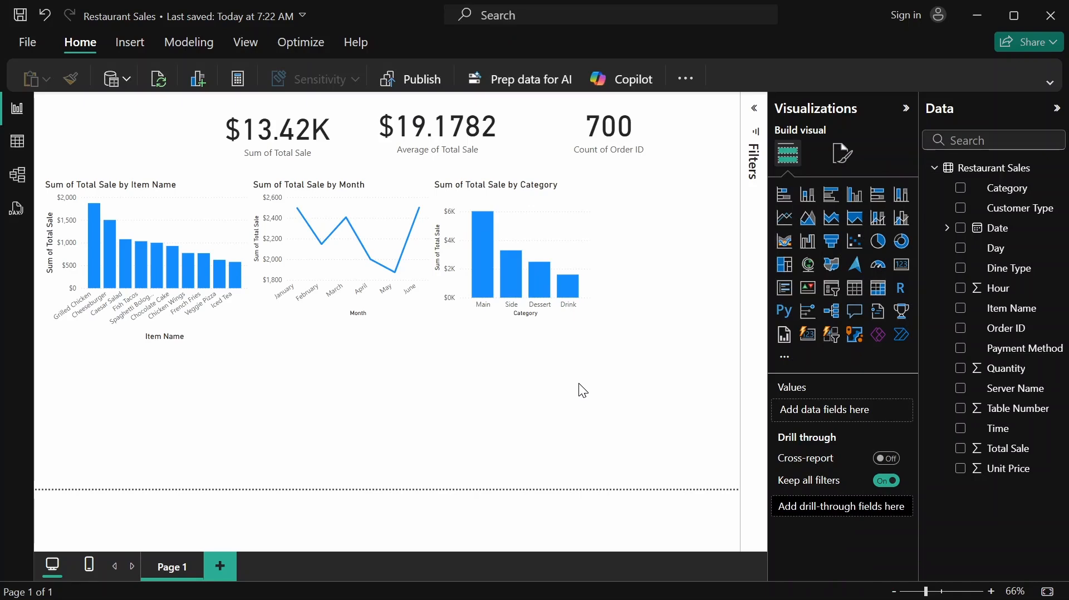
Add a narrowed donut chart of Total Sale by Payment Method at the end of the first chart row
{"action": "left_click", "coordinate": [899, 244]}
{"action": "left_click_drag", "start_coordinate": [41, 417], "coordinate": [106, 418]}
{"action": "left_click_drag", "start_coordinate": [189, 367], "coordinate": [728, 195]}
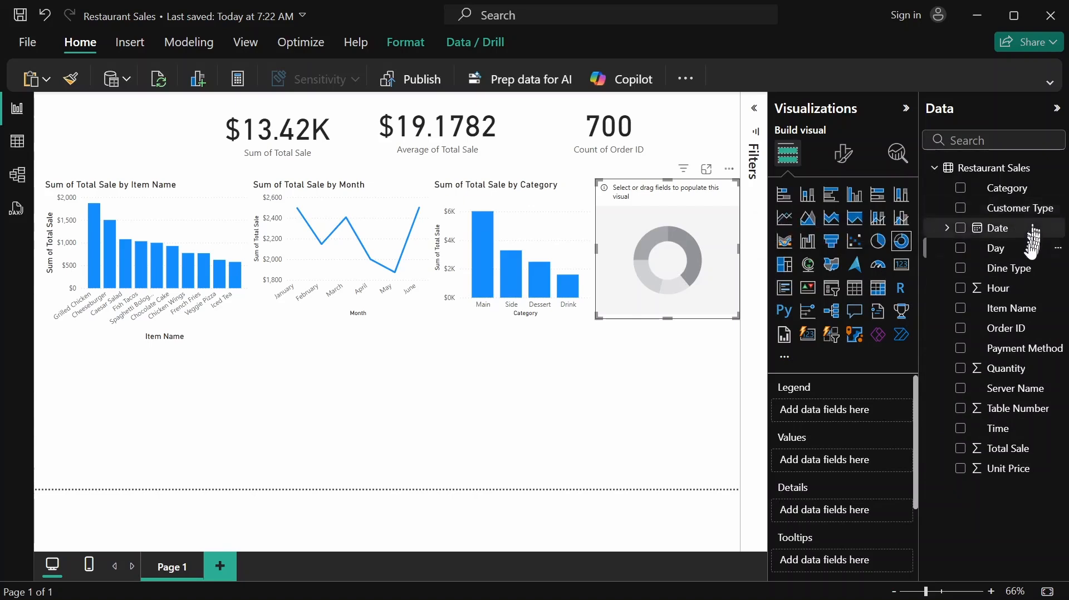
{"action": "left_click", "coordinate": [1017, 353]}
{"action": "left_click_drag", "start_coordinate": [1017, 353], "coordinate": [837, 414]}
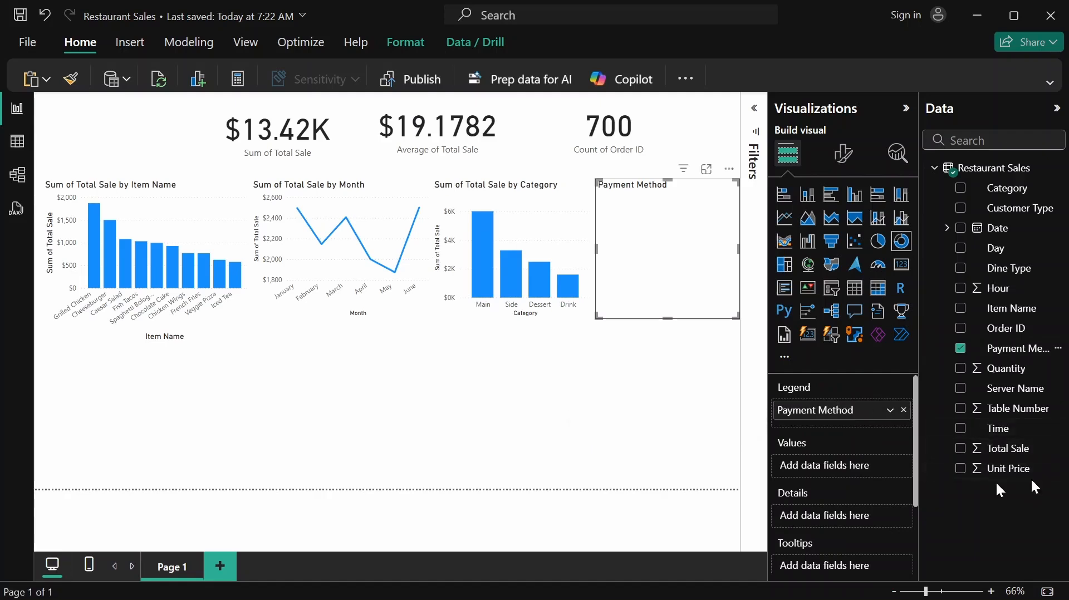
{"action": "left_click_drag", "start_coordinate": [982, 448], "coordinate": [873, 472]}
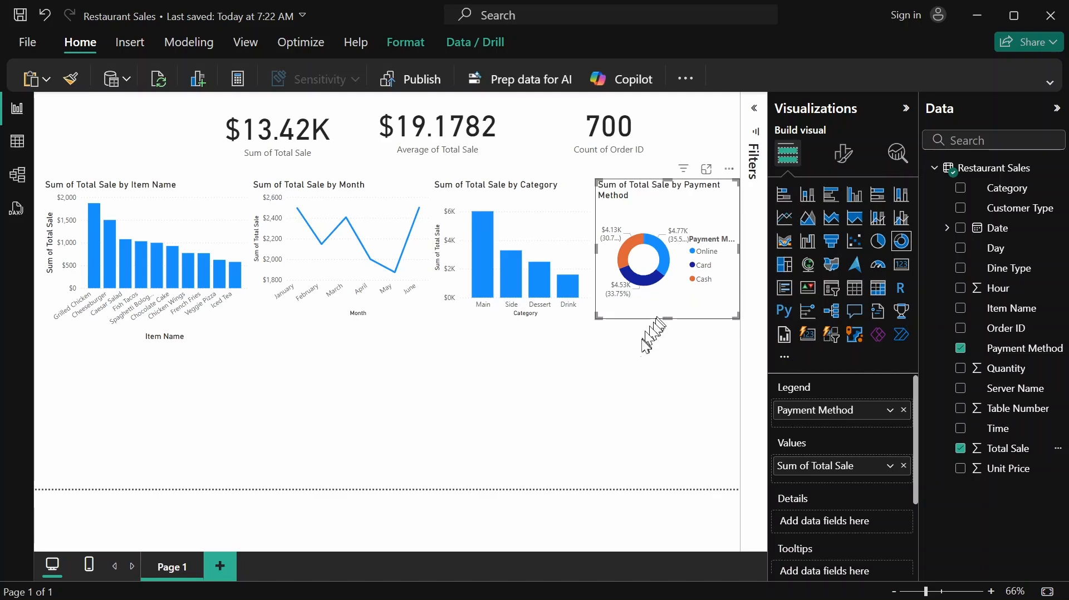
{"action": "left_click", "coordinate": [676, 372]}
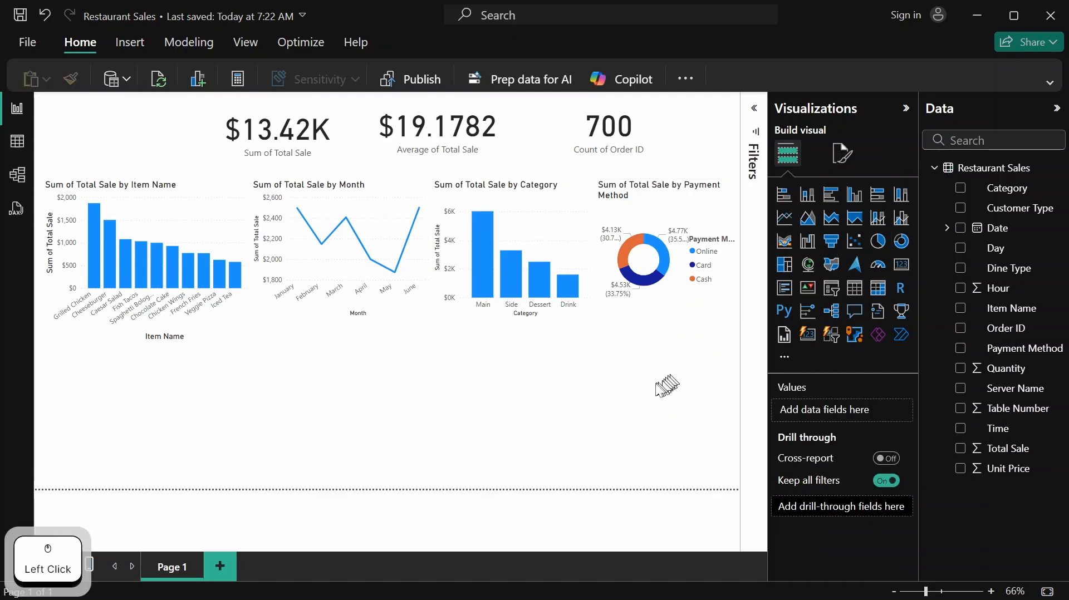
{"action": "left_click", "coordinate": [681, 262]}
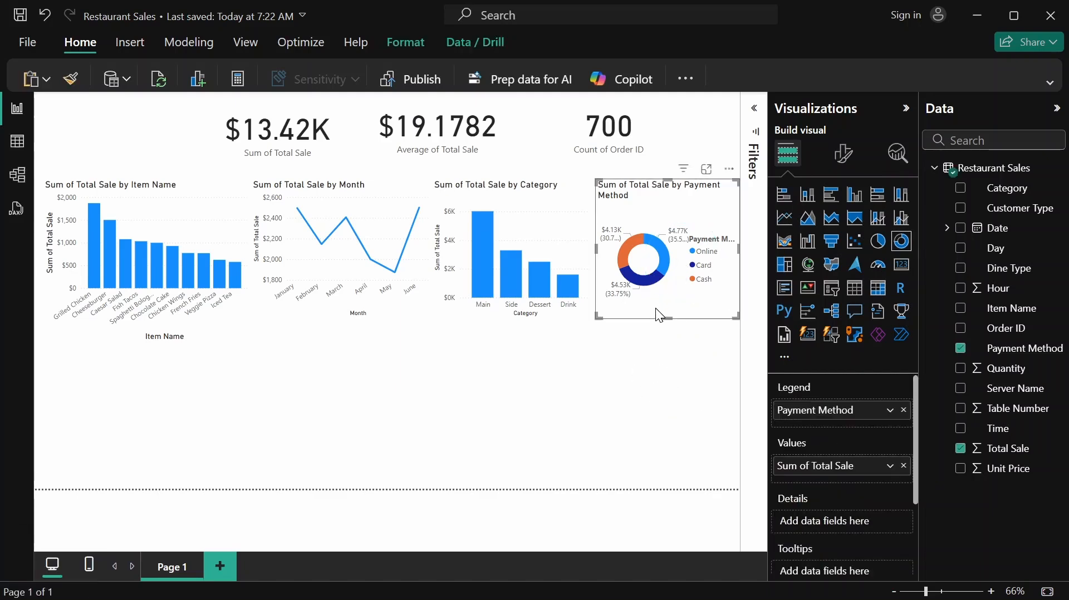
{"action": "left_click", "coordinate": [715, 321]}
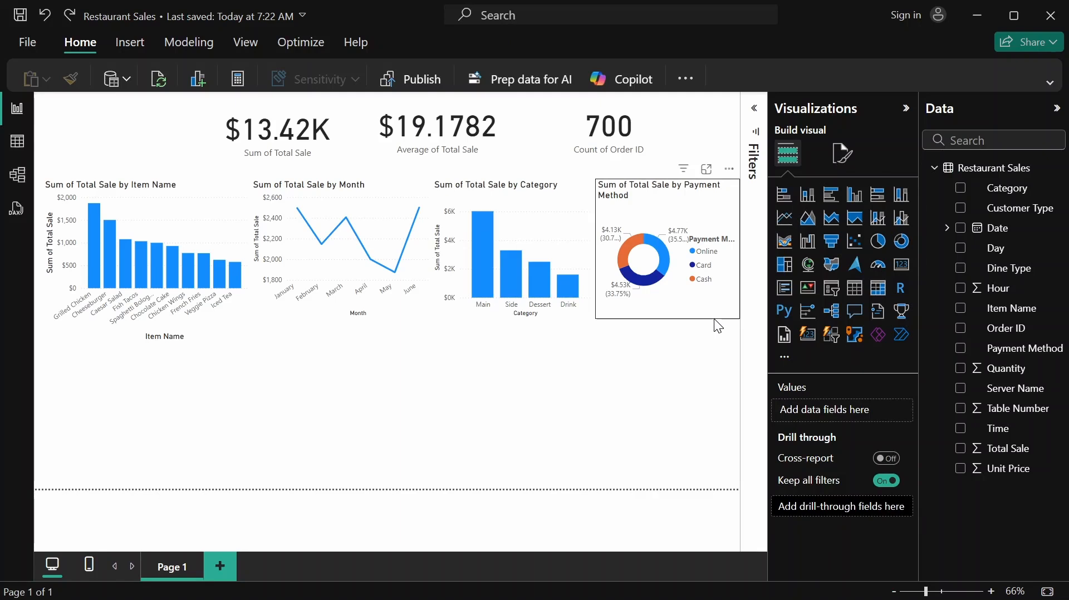
Add a stacked column chart of Total Sale by Hour below the item name chart
{"action": "left_click", "coordinate": [804, 196]}
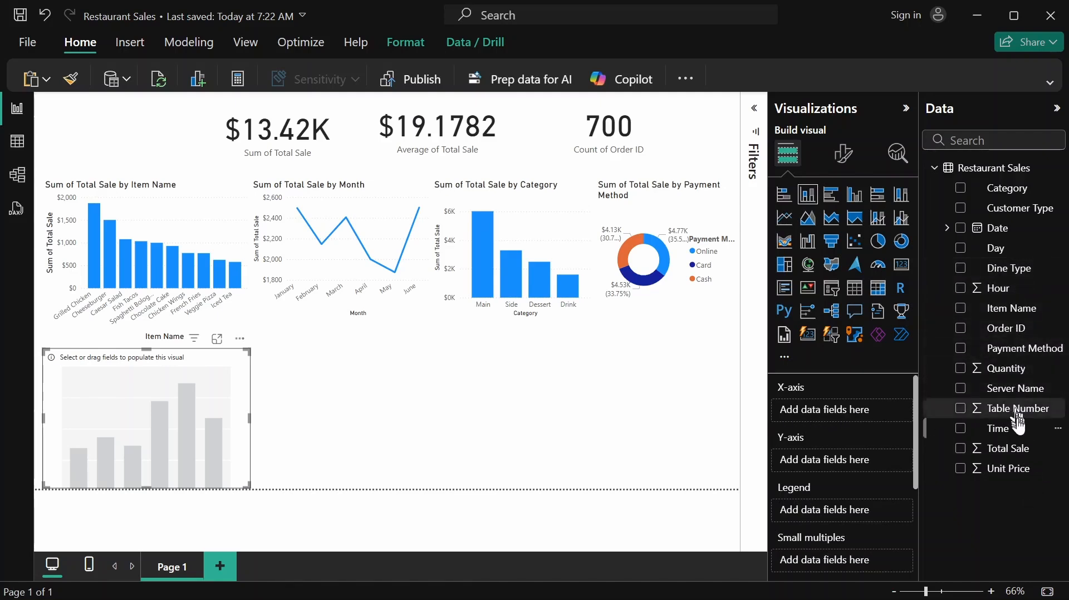
{"action": "left_click", "coordinate": [1001, 290]}
{"action": "left_click_drag", "start_coordinate": [1003, 295], "coordinate": [830, 415]}
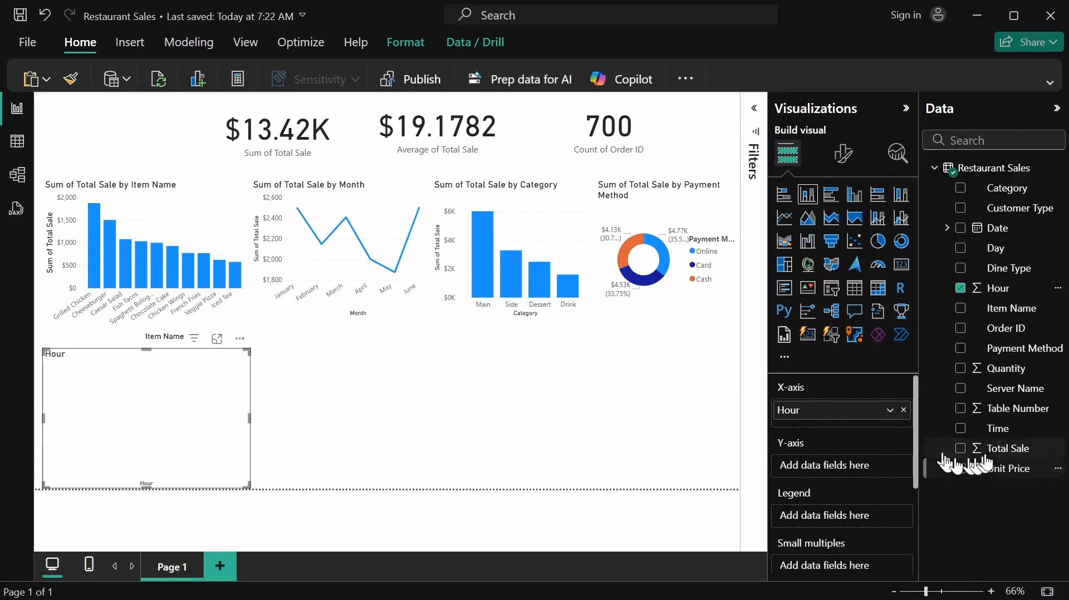
{"action": "left_click_drag", "start_coordinate": [1003, 449], "coordinate": [854, 473]}
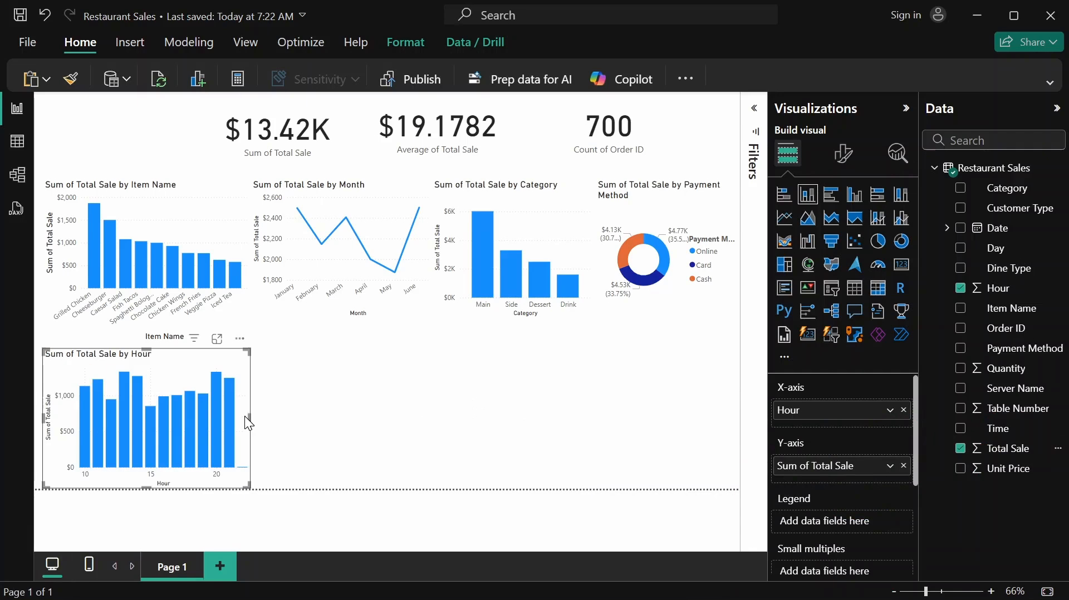
{"action": "left_click_drag", "start_coordinate": [249, 424], "coordinate": [253, 420]}
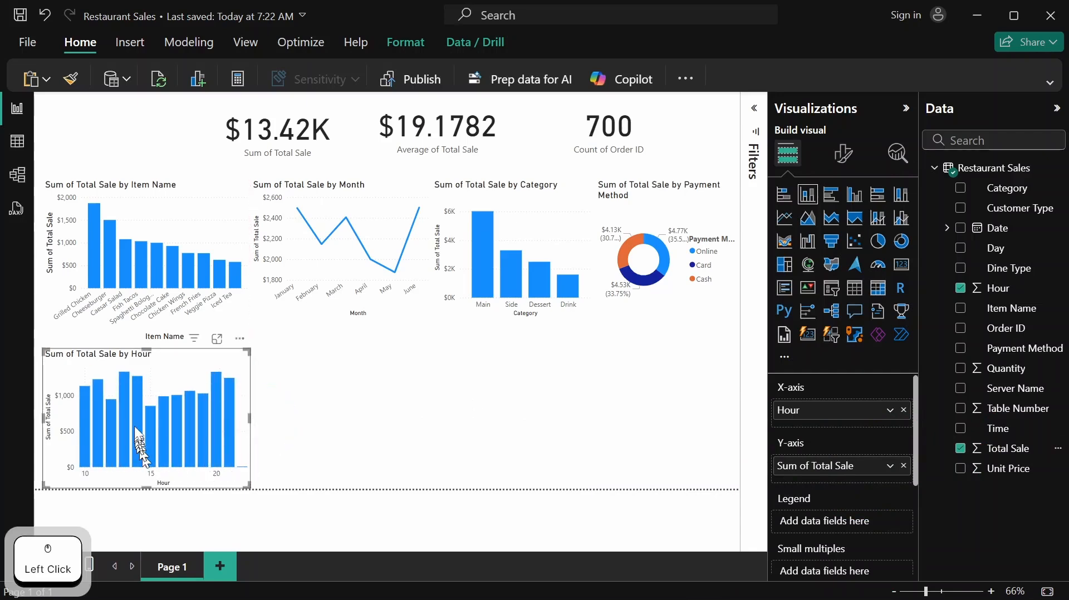
{"action": "mouse_move", "coordinate": [127, 376]}
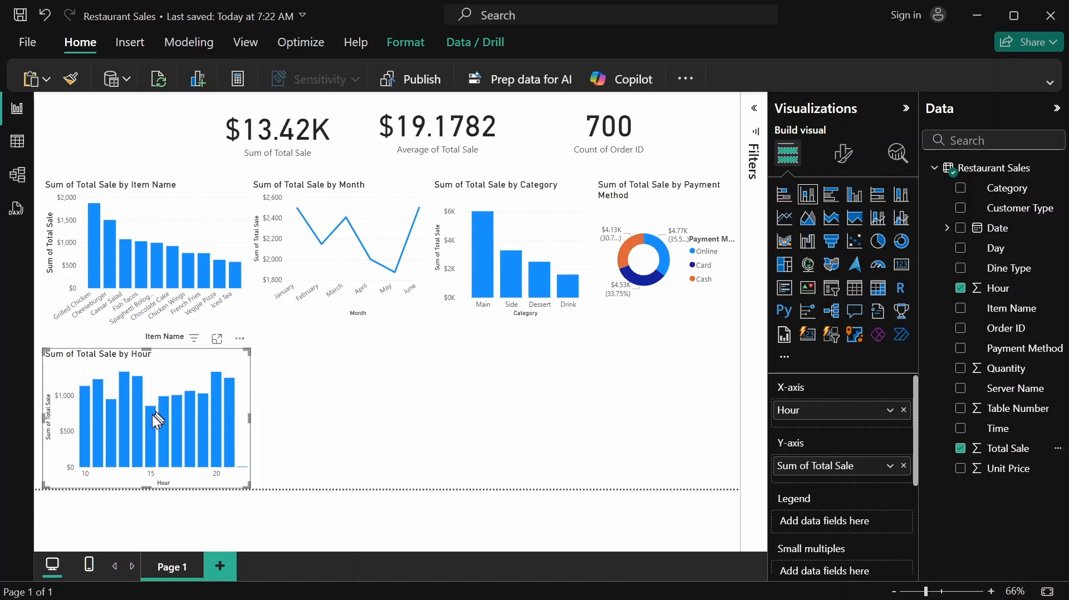
{"action": "mouse_move", "coordinate": [156, 423]}
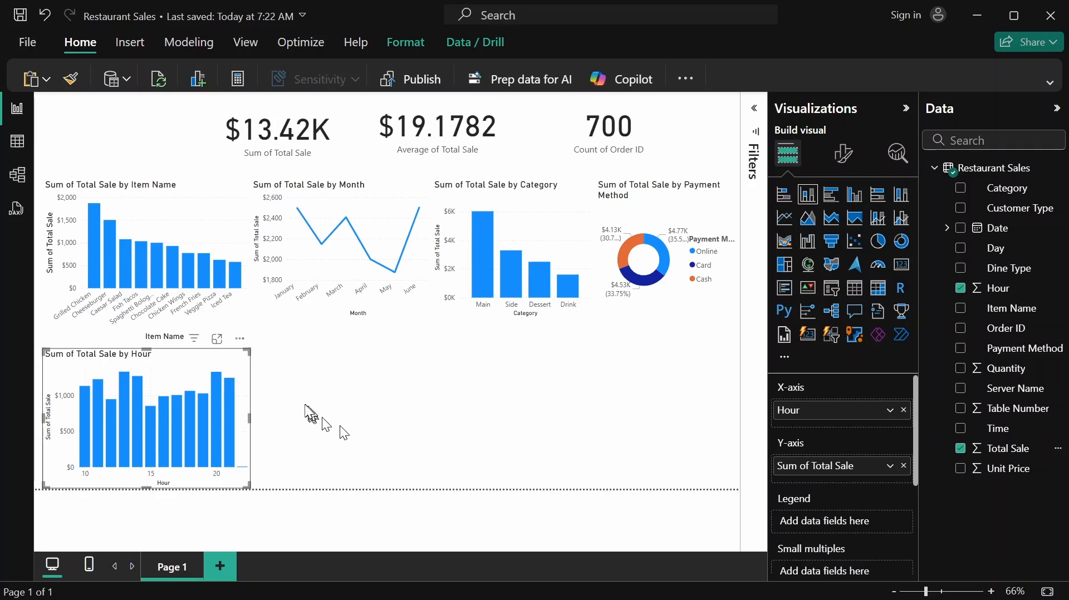
Add a stacked column chart of Total Sale by Day beside the hourly chart and narrow it slightly
{"action": "left_click", "coordinate": [304, 405]}
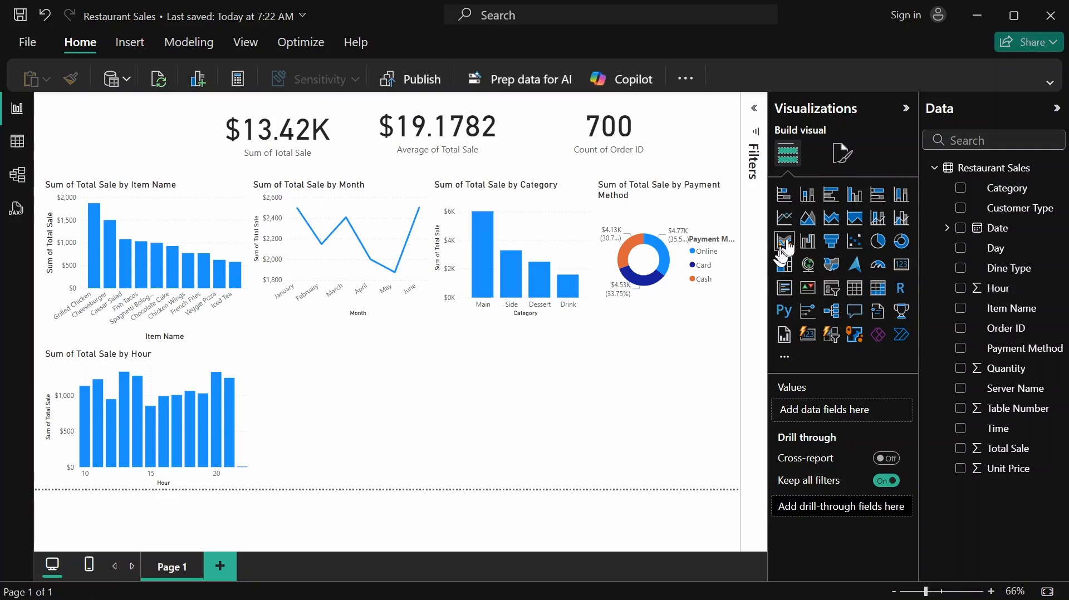
{"action": "left_click", "coordinate": [808, 195]}
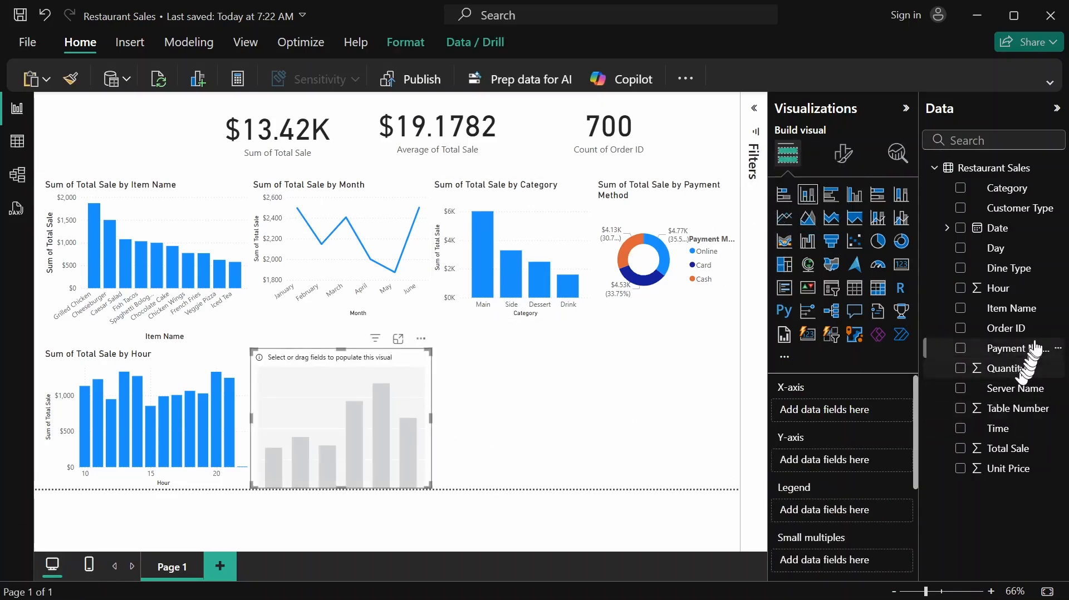
{"action": "left_click_drag", "start_coordinate": [1028, 248], "coordinate": [834, 416]}
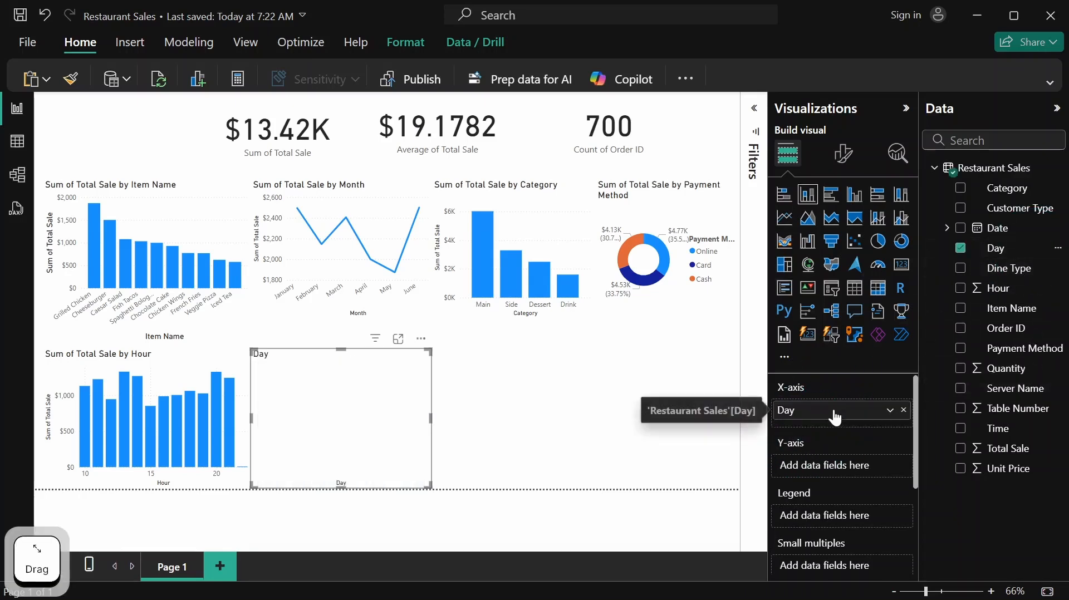
{"action": "left_click_drag", "start_coordinate": [1028, 449], "coordinate": [808, 467]}
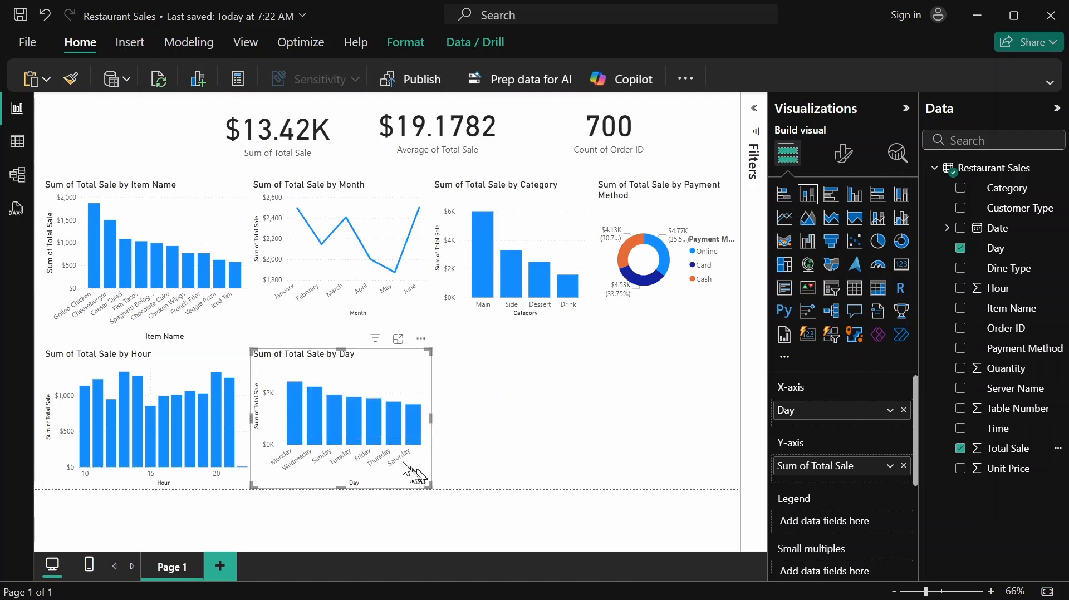
{"action": "mouse_move", "coordinate": [331, 422]}
{"action": "mouse_move", "coordinate": [410, 414]}
{"action": "left_click", "coordinate": [467, 423]}
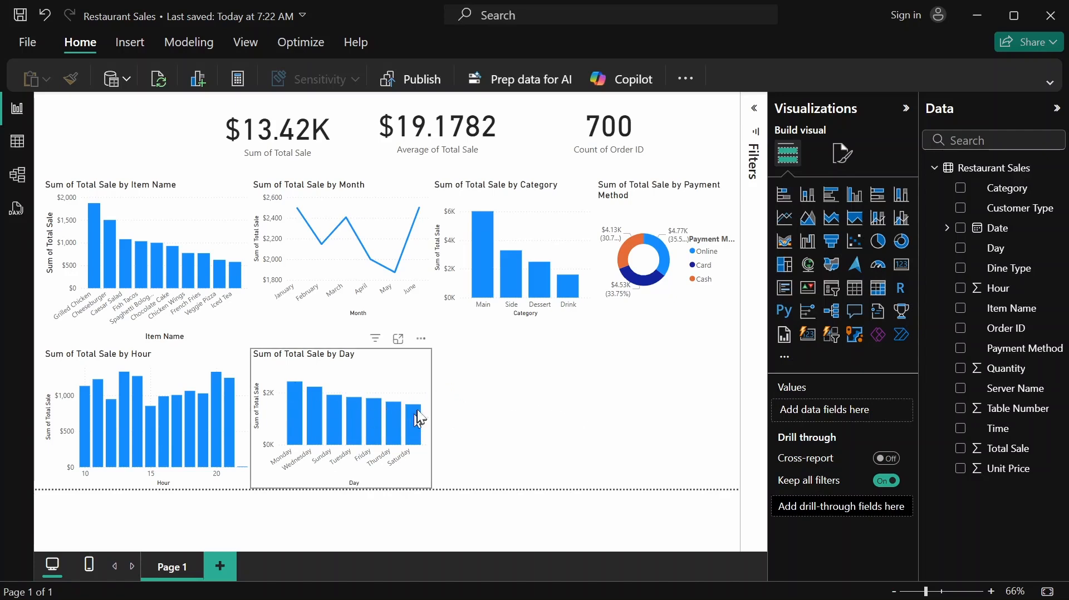
{"action": "left_click", "coordinate": [406, 361]}
{"action": "left_click_drag", "start_coordinate": [433, 416], "coordinate": [427, 424]}
{"action": "left_click", "coordinate": [533, 392]}
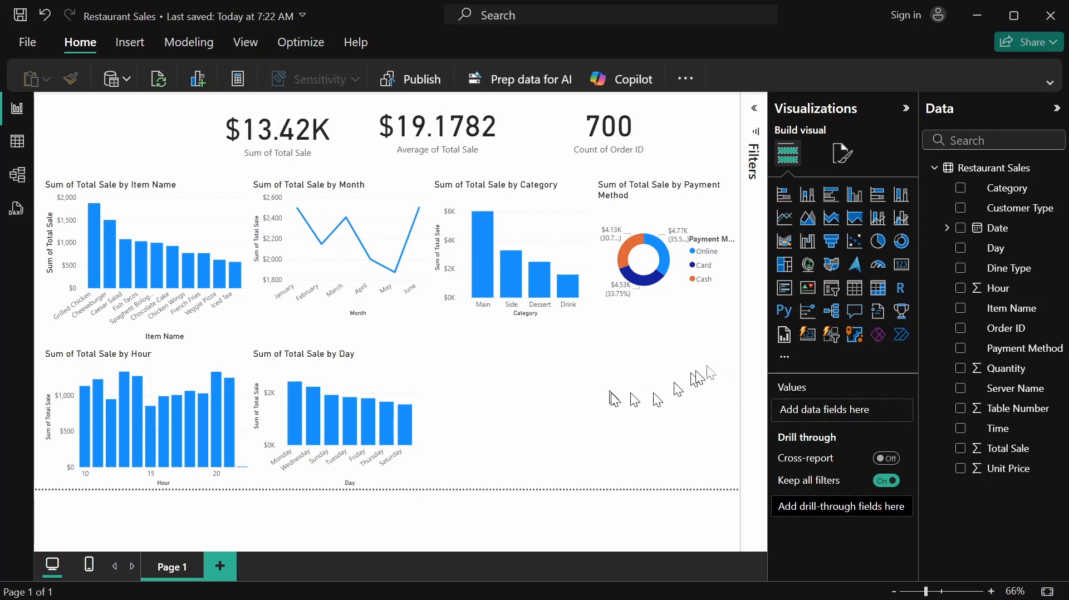
Add a stacked column chart of Total Sale by Server Name beside the daily chart and narrow it
{"action": "left_click", "coordinate": [808, 194]}
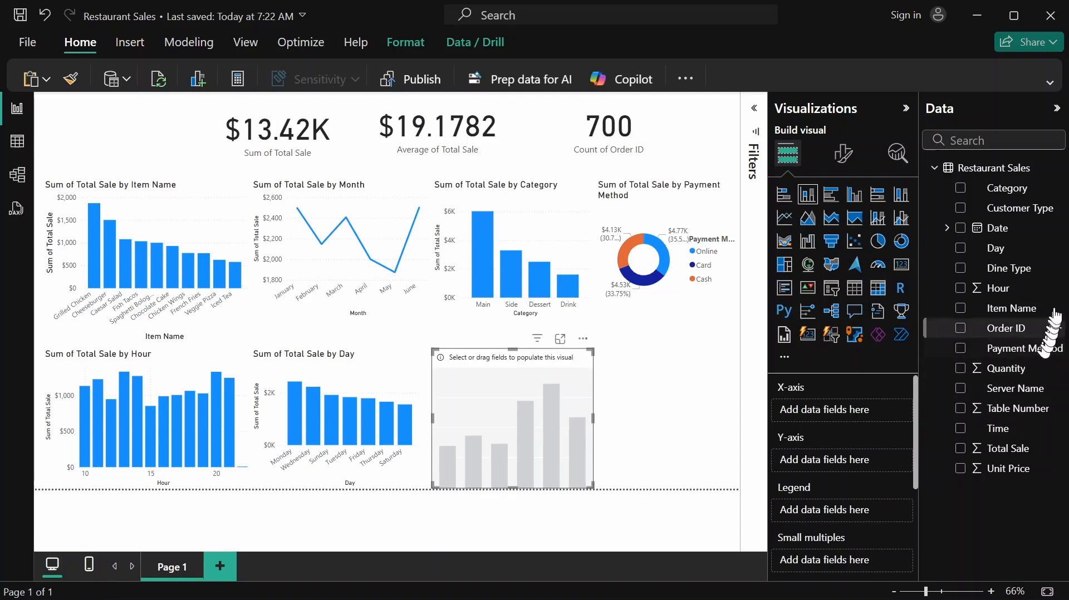
{"action": "left_click_drag", "start_coordinate": [1019, 388], "coordinate": [859, 412]}
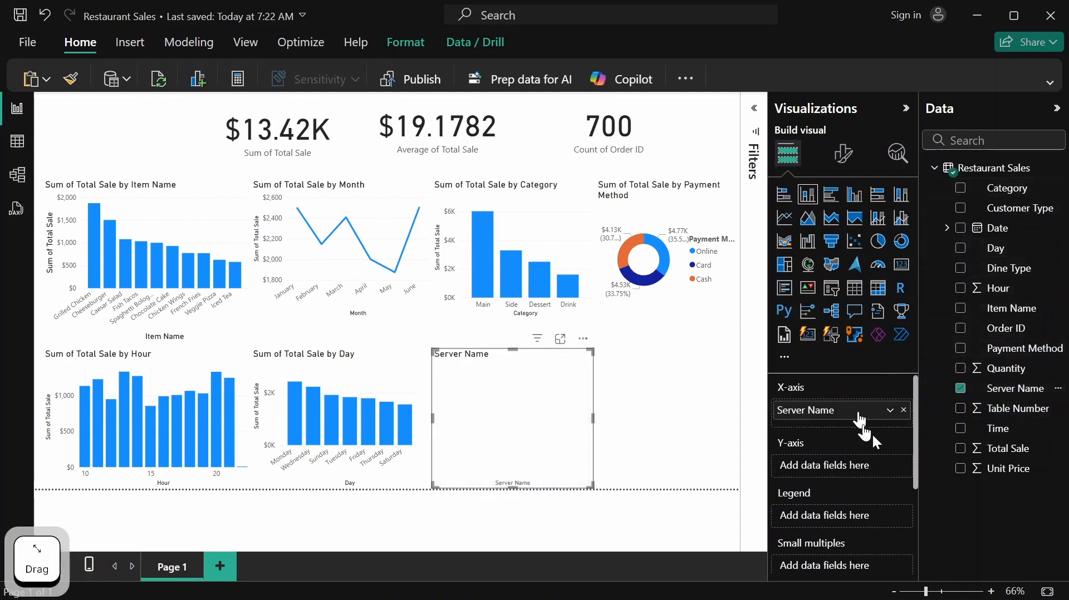
{"action": "left_click_drag", "start_coordinate": [1025, 454], "coordinate": [871, 474]}
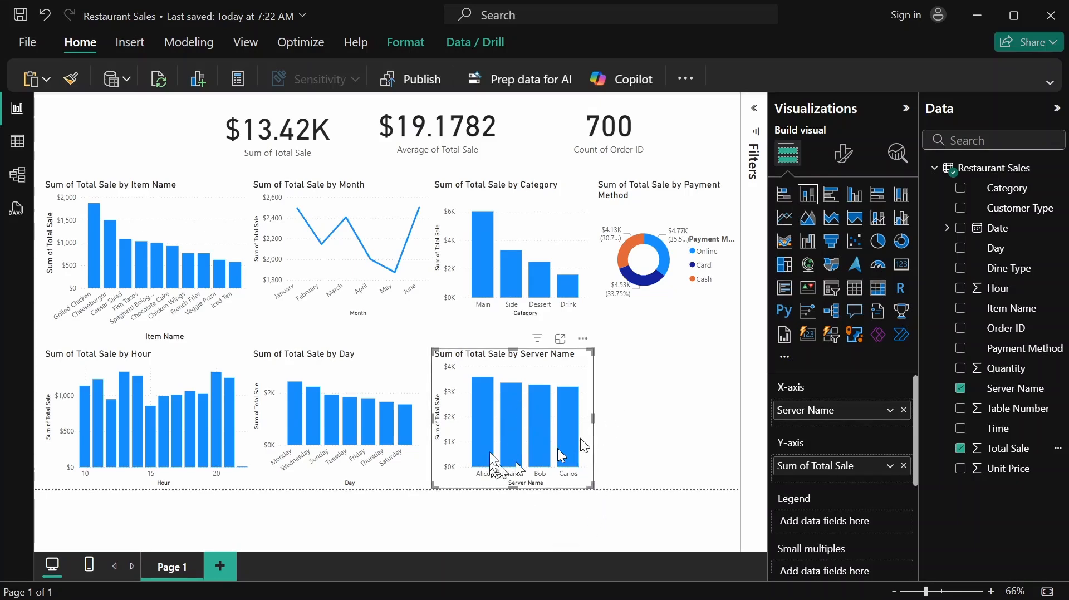
{"action": "left_click_drag", "start_coordinate": [593, 420], "coordinate": [578, 436]}
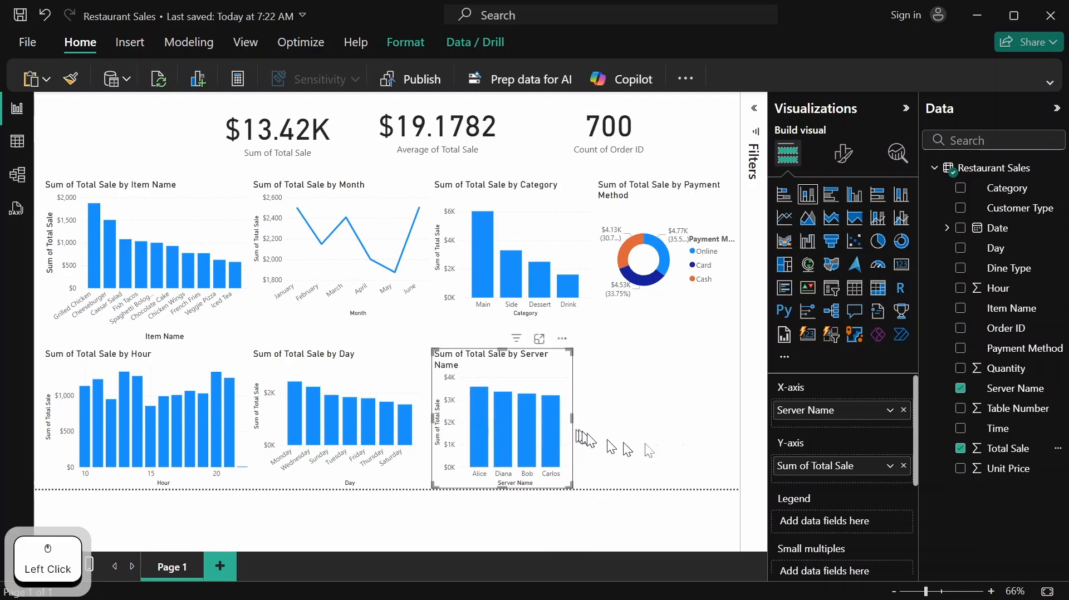
{"action": "left_click", "coordinate": [621, 390]}
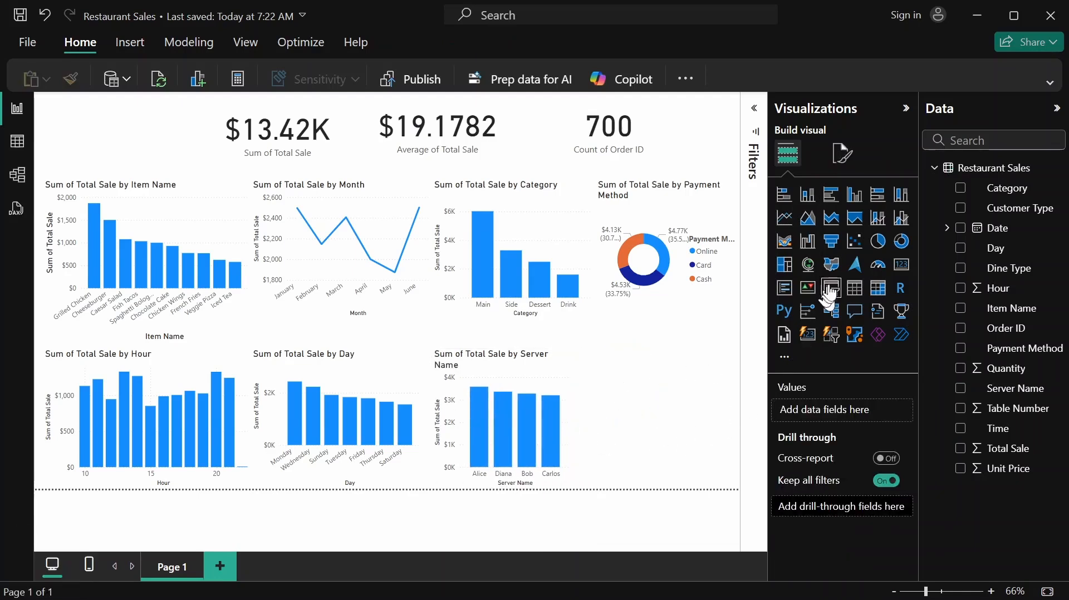
Add a donut chart of Total Sale by Dine Type below the payment method donut
{"action": "left_click", "coordinate": [899, 249]}
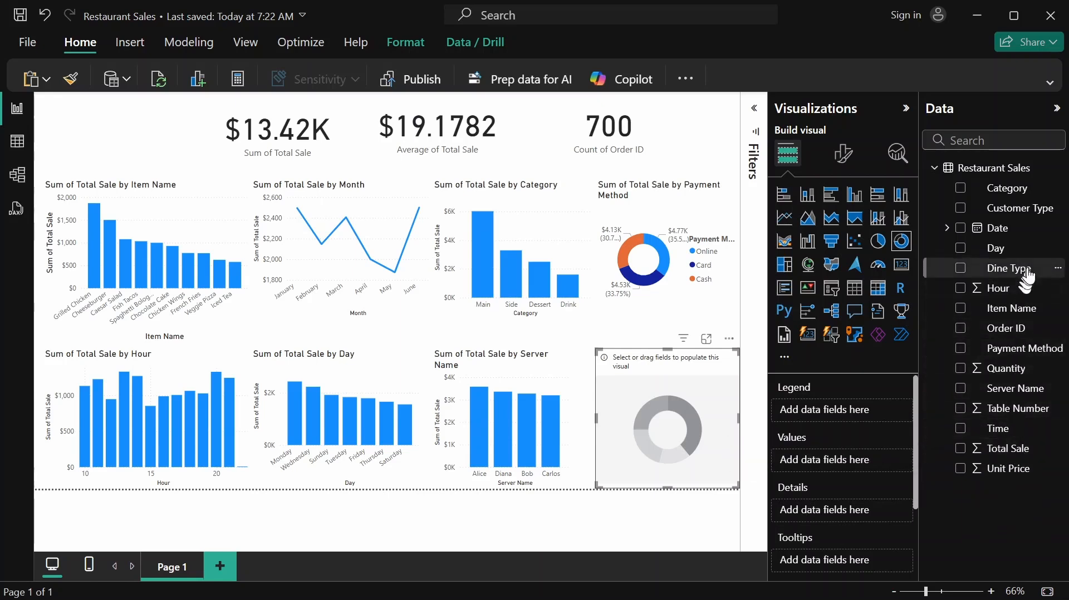
{"action": "left_click_drag", "start_coordinate": [1029, 275], "coordinate": [852, 414]}
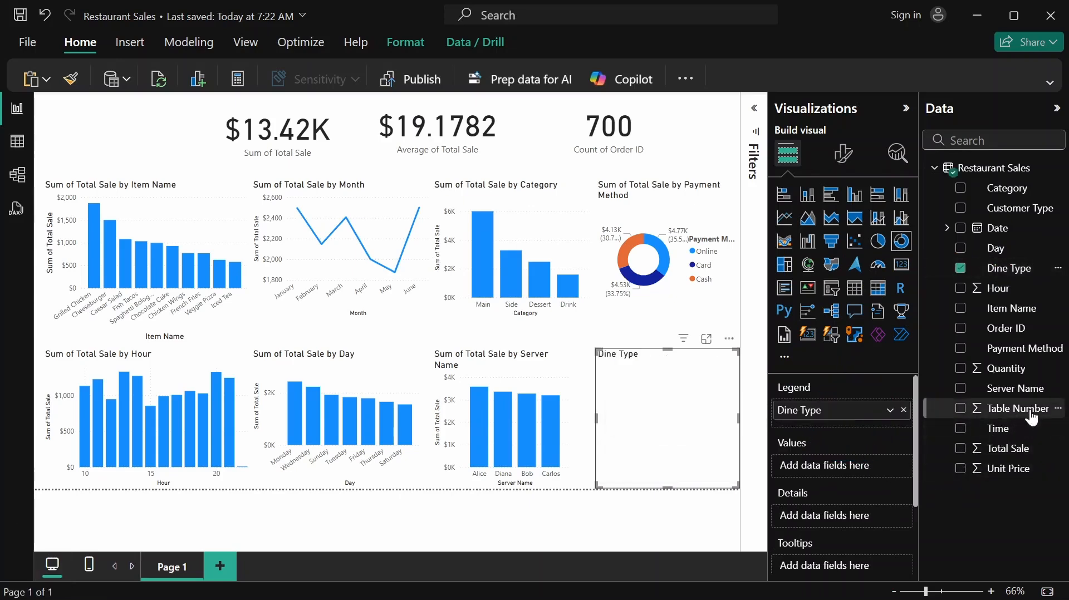
{"action": "left_click_drag", "start_coordinate": [1028, 449], "coordinate": [859, 470]}
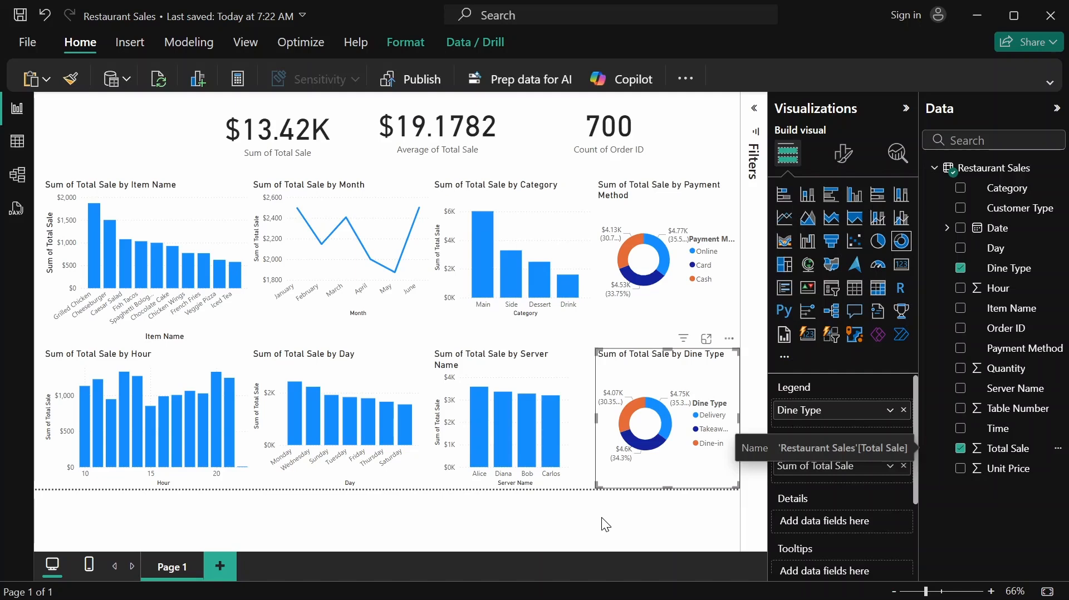
Move the Count of Order ID card farther from the average sale card, above the payment method donut
{"action": "left_click", "coordinate": [577, 114]}
{"action": "left_click_drag", "start_coordinate": [557, 120], "coordinate": [617, 123]}
{"action": "left_click", "coordinate": [534, 129]}
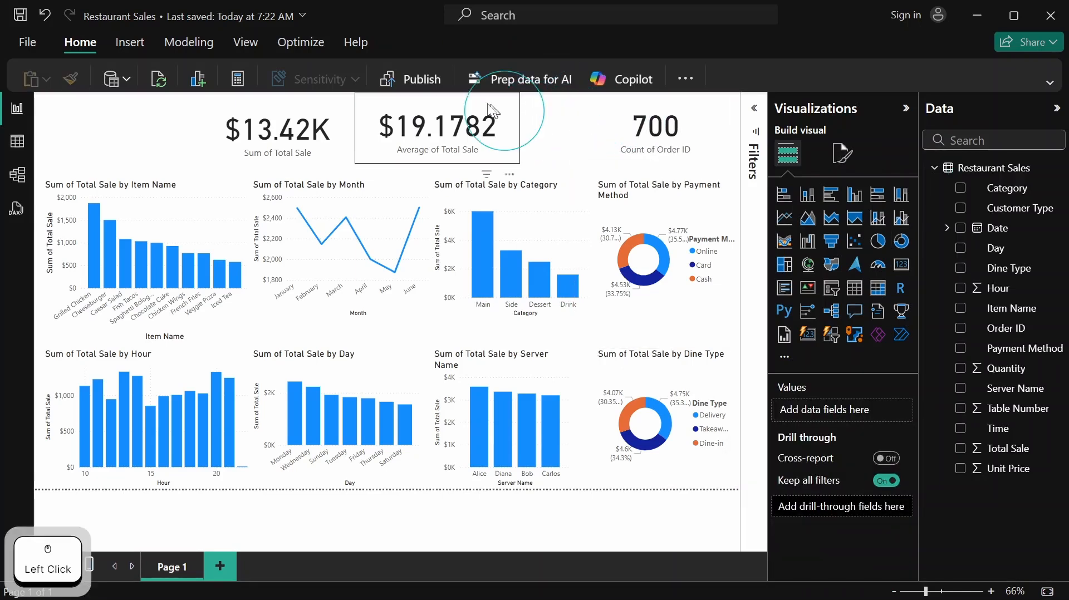
Move the Average of Total Sale and Sum of Total Sale cards closer to the Count of Order ID card
{"action": "left_click", "coordinate": [503, 113]}
{"action": "left_click_drag", "start_coordinate": [503, 114], "coordinate": [590, 114]}
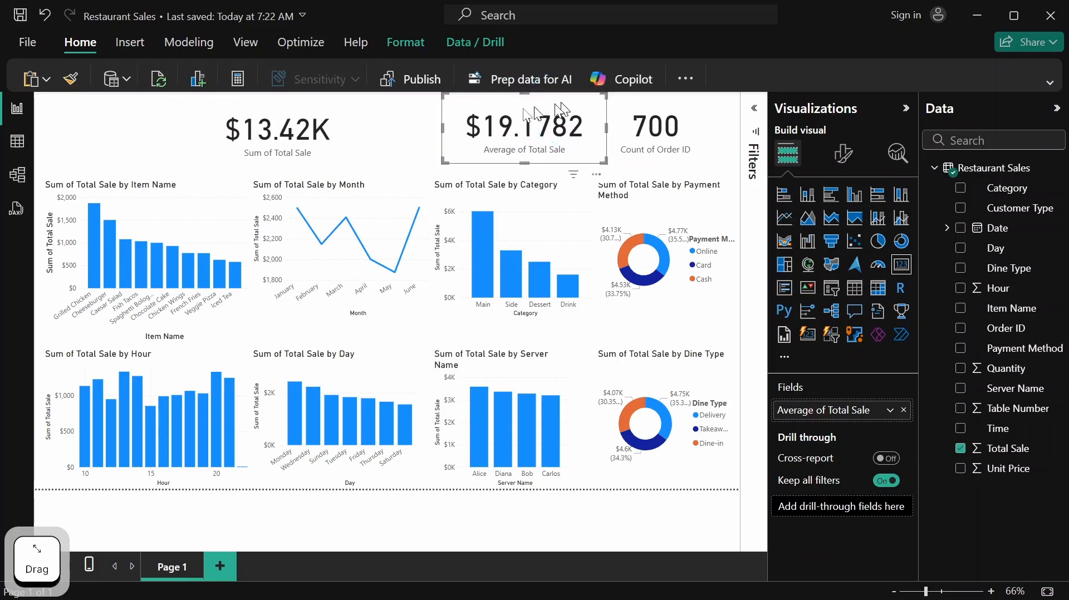
{"action": "left_click", "coordinate": [336, 113]}
{"action": "left_click_drag", "start_coordinate": [335, 114], "coordinate": [423, 115]}
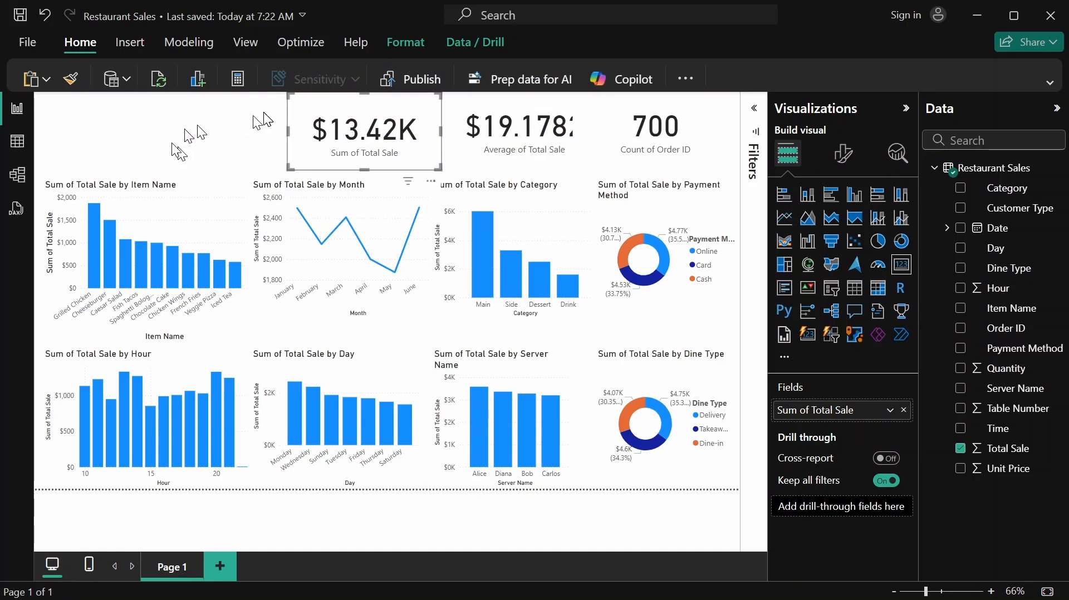
Narrow the Sum of Total Sale and Average of Total Sale cards and place the sum card directly beside the average card
{"action": "left_click_drag", "start_coordinate": [289, 133], "coordinate": [328, 133]}
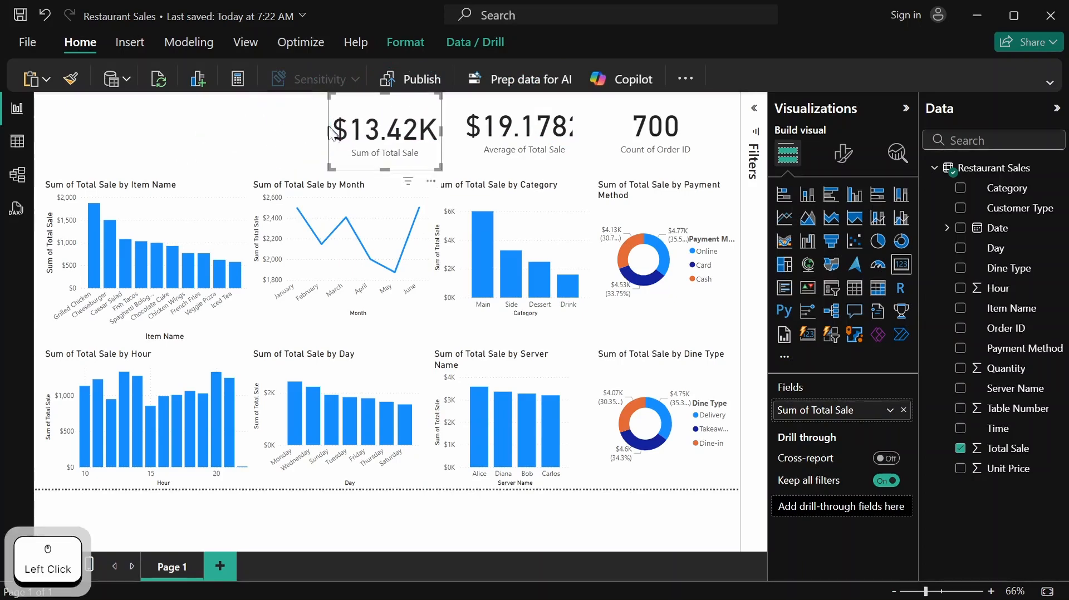
{"action": "left_click", "coordinate": [492, 132]}
{"action": "left_click_drag", "start_coordinate": [443, 127], "coordinate": [480, 134]}
{"action": "left_click", "coordinate": [415, 118]}
{"action": "left_click_drag", "start_coordinate": [385, 108], "coordinate": [423, 113]}
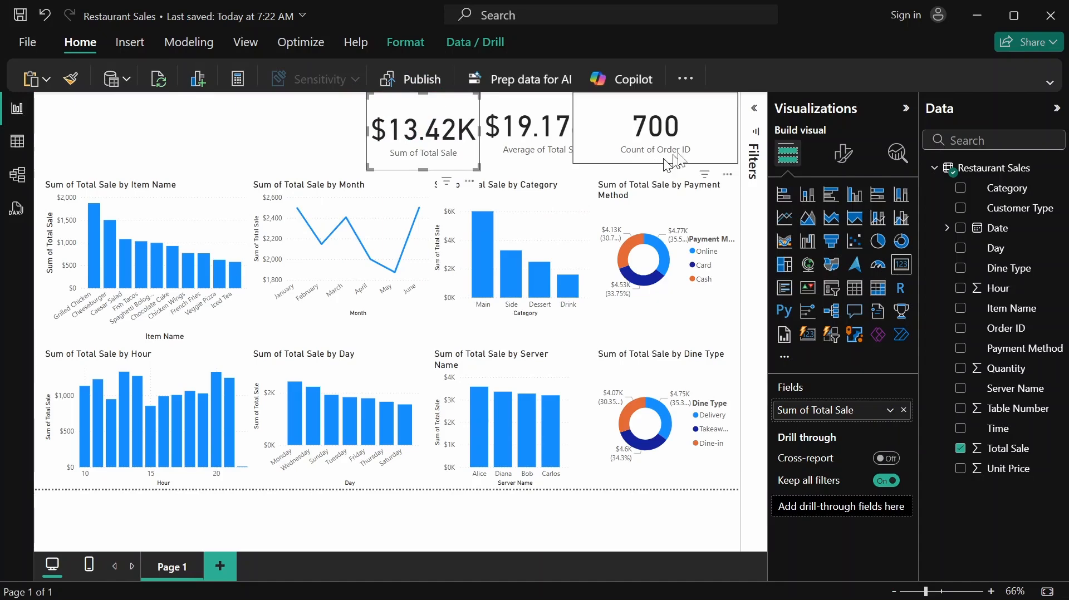
Insert a text box on the report page with the title "Restaurant Sales Dashboard"
{"action": "left_click", "coordinate": [1050, 83]}
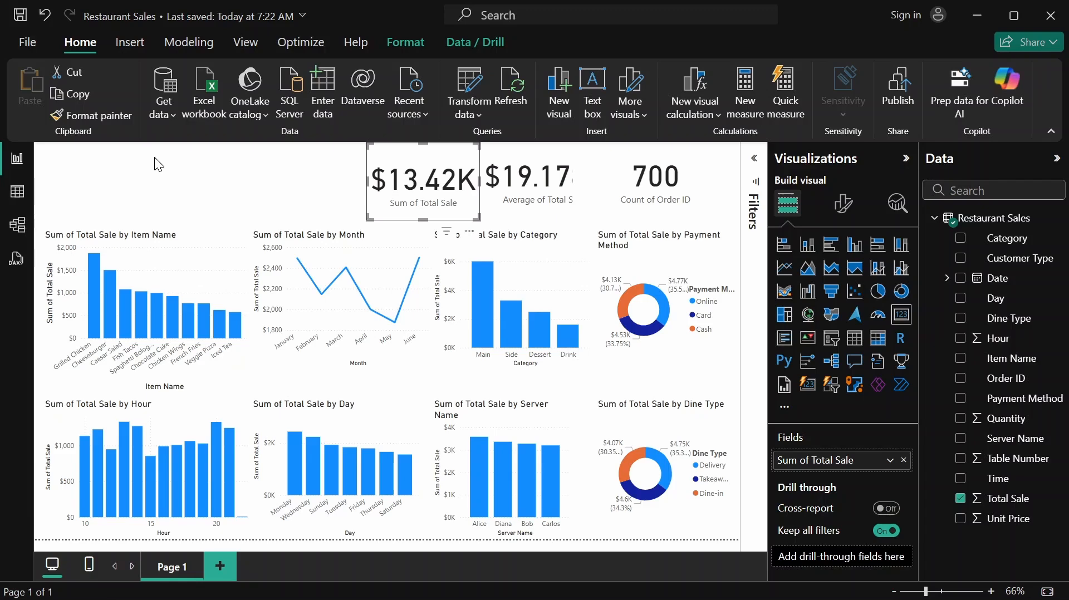
{"action": "left_click", "coordinate": [134, 44]}
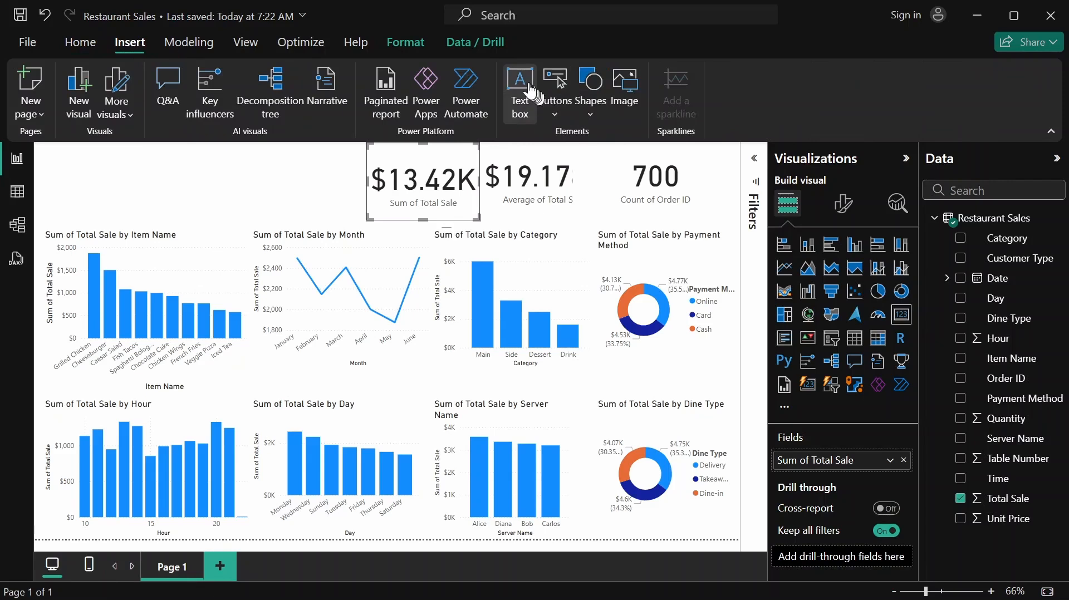
{"action": "left_click", "coordinate": [521, 92]}
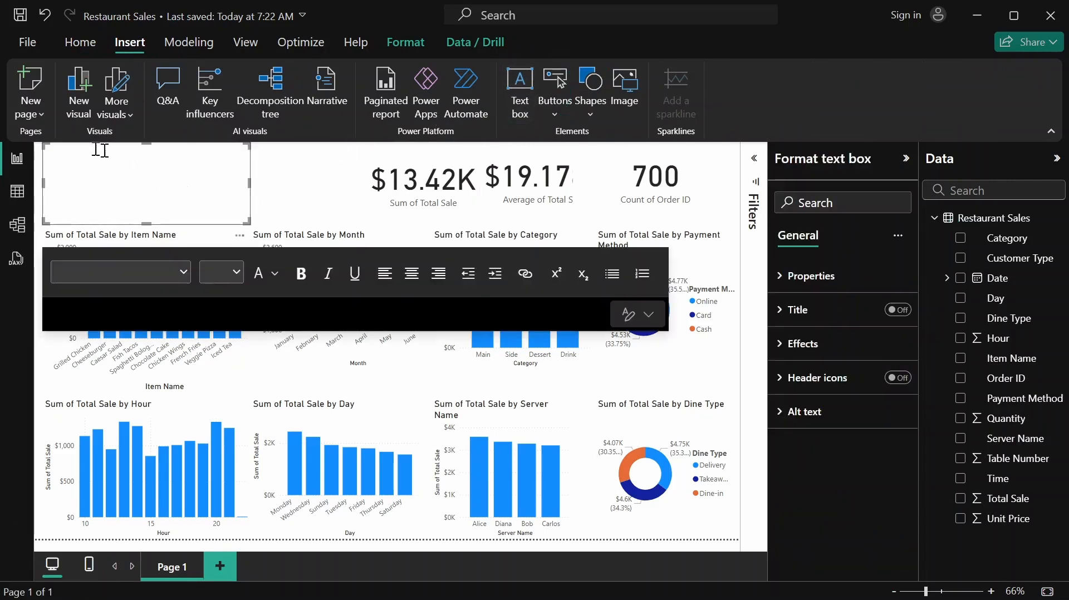
{"action": "left_click", "coordinate": [83, 154]}
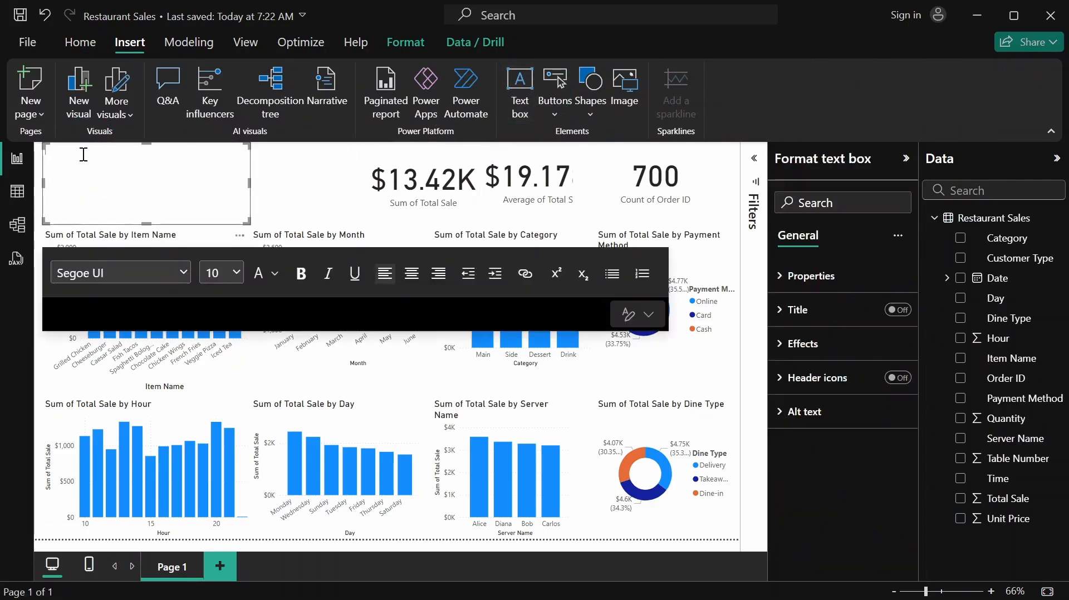
{"action": "type", "text": "R"}
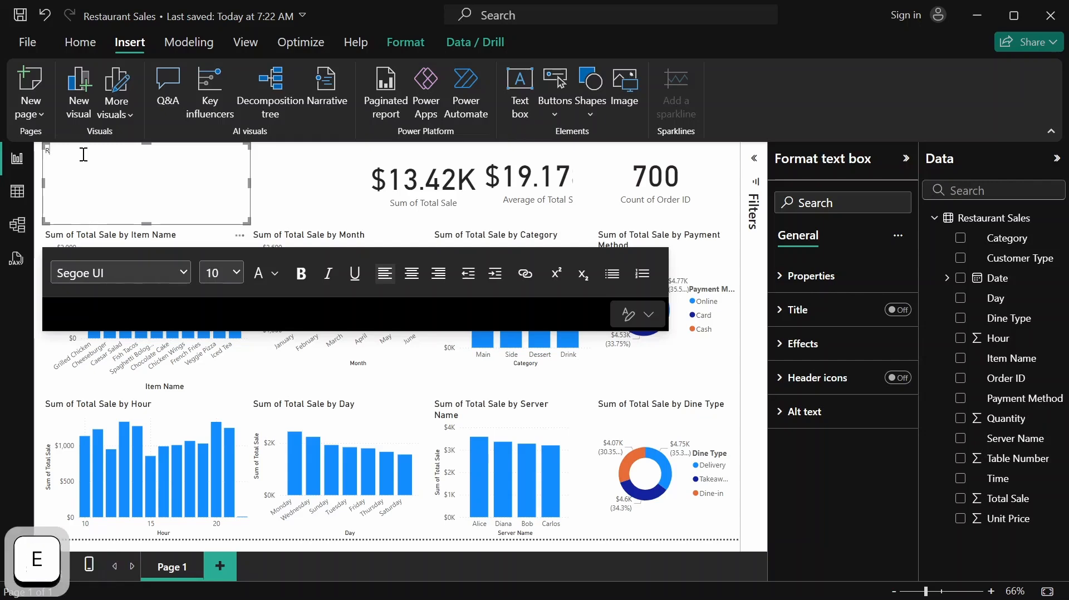
{"action": "type", "text": "estaurant "}
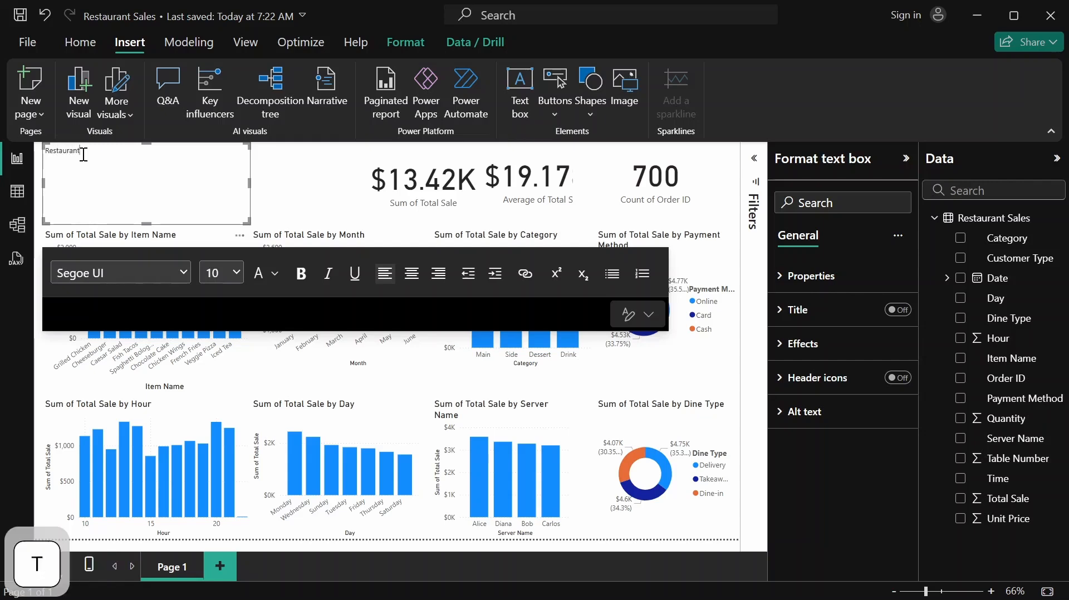
{"action": "type", "text": "Sales "}
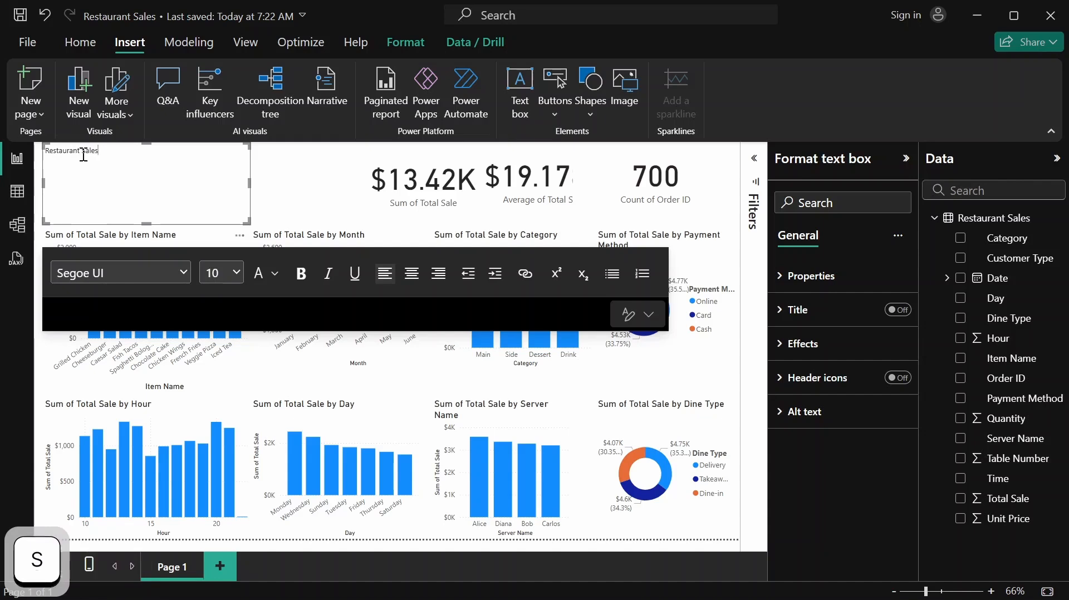
{"action": "type", "text": "Dashboard"}
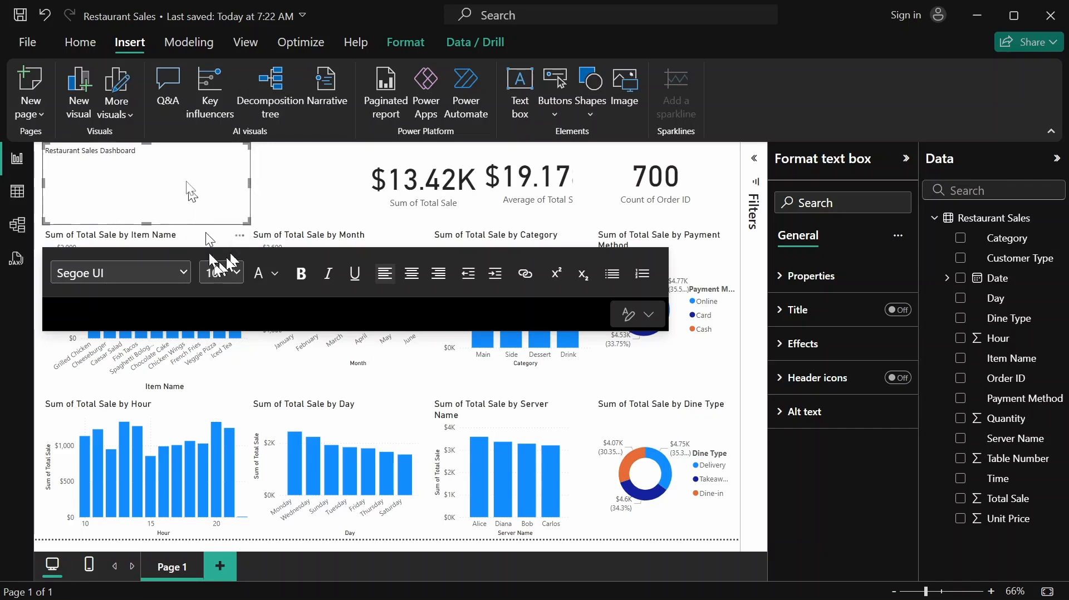
Set the dashboard title's font size to 36
{"action": "left_click_drag", "start_coordinate": [137, 153], "coordinate": [39, 148]}
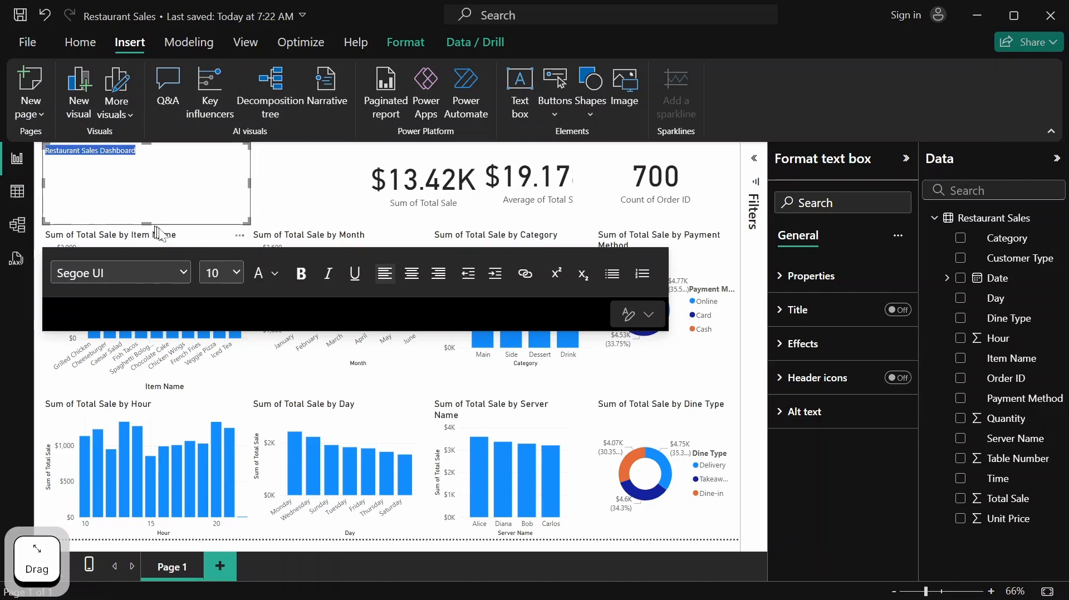
{"action": "left_click", "coordinate": [237, 279]}
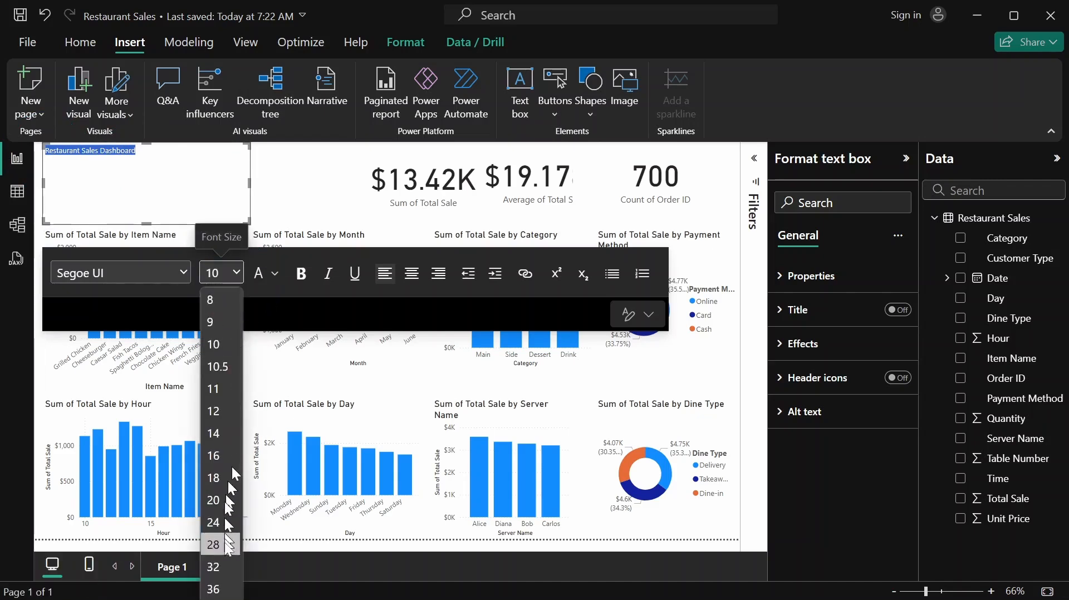
{"action": "left_click", "coordinate": [215, 590]}
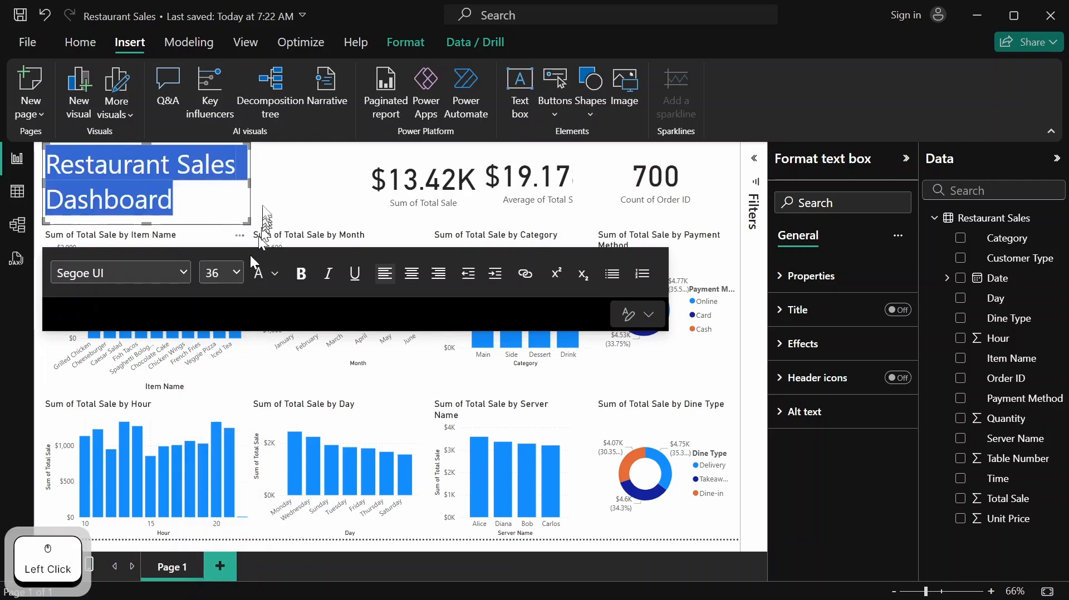
Resize the title text box to fit the title on one line and move it into the page's upper-left corner
{"action": "left_click_drag", "start_coordinate": [250, 184], "coordinate": [383, 186]}
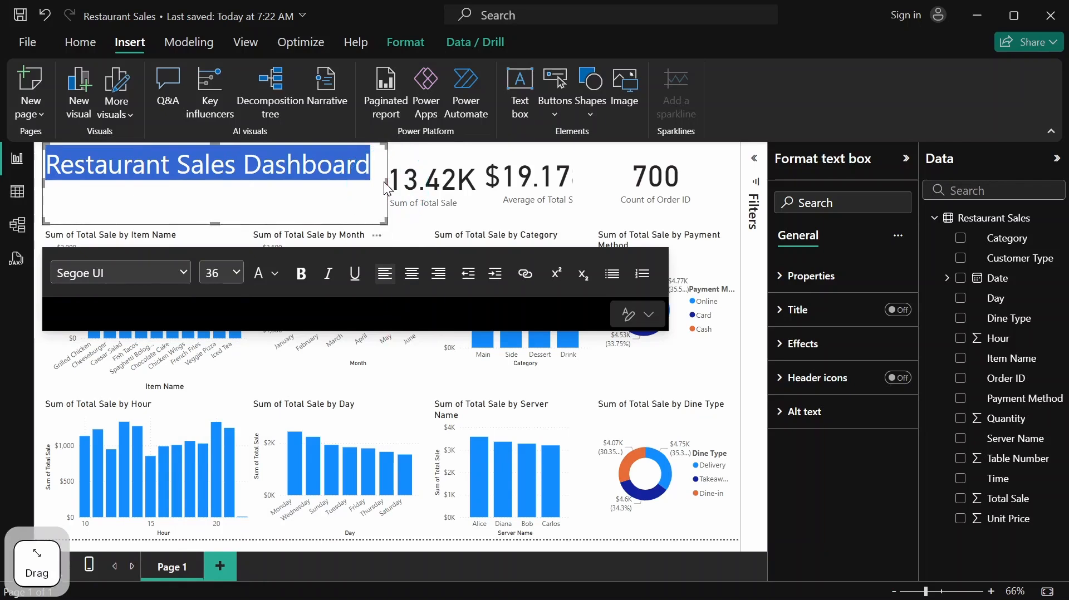
{"action": "left_click_drag", "start_coordinate": [221, 223], "coordinate": [223, 189]}
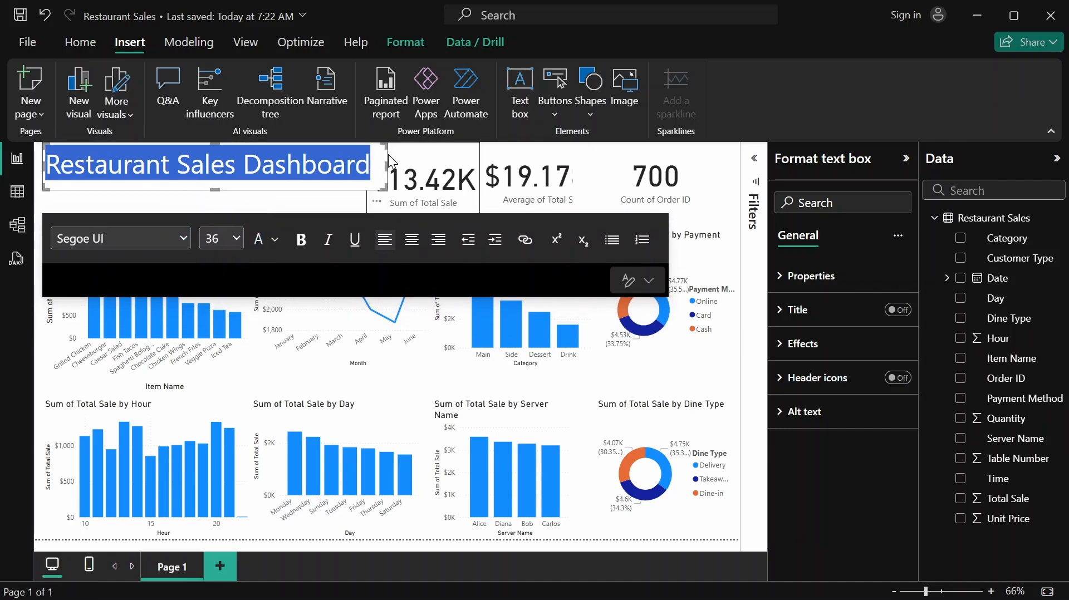
{"action": "left_click", "coordinate": [378, 160]}
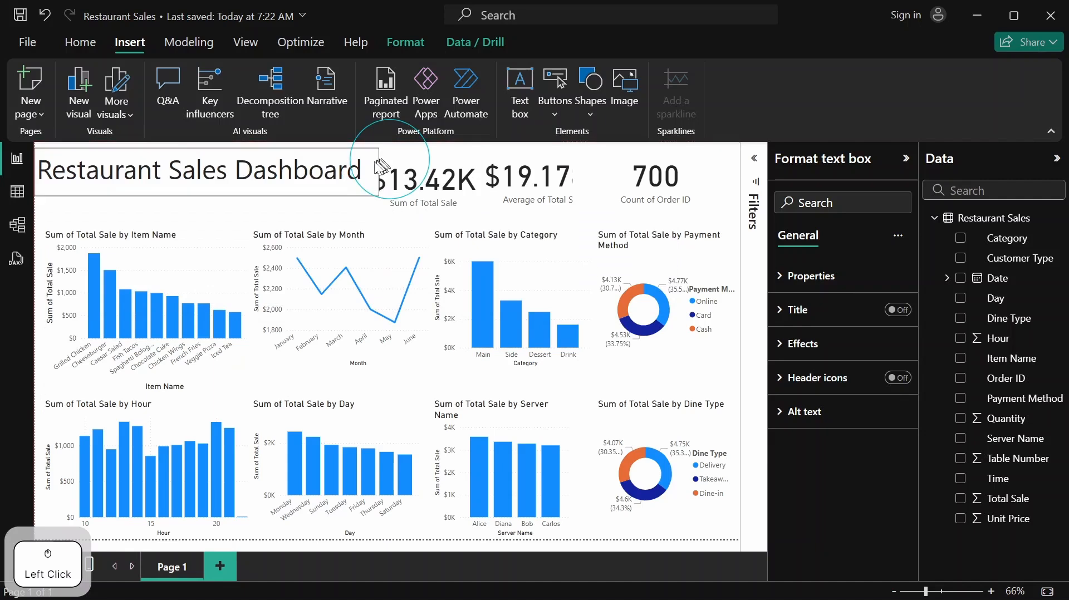
{"action": "left_click", "coordinate": [369, 161]}
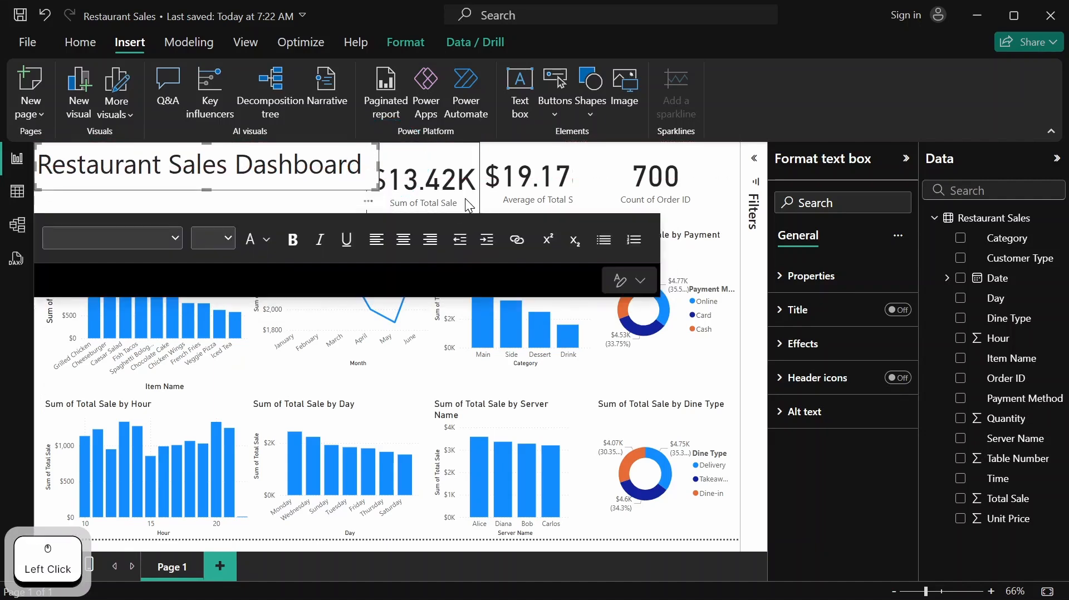
Narrow the Count of Order ID card and shift the average and sum cards toward it, clear of the title
{"action": "left_click", "coordinate": [635, 182]}
{"action": "left_click_drag", "start_coordinate": [571, 179], "coordinate": [628, 179]}
{"action": "left_click", "coordinate": [599, 179]}
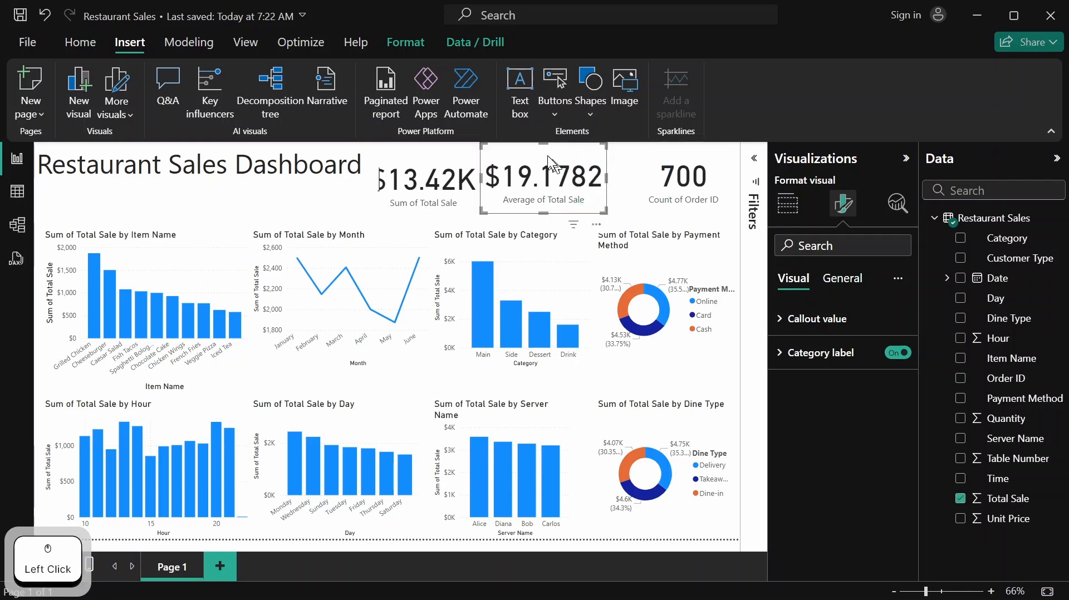
{"action": "left_click_drag", "start_coordinate": [549, 160], "coordinate": [570, 159]}
{"action": "left_click", "coordinate": [439, 153]}
{"action": "left_click_drag", "start_coordinate": [439, 153], "coordinate": [472, 152]}
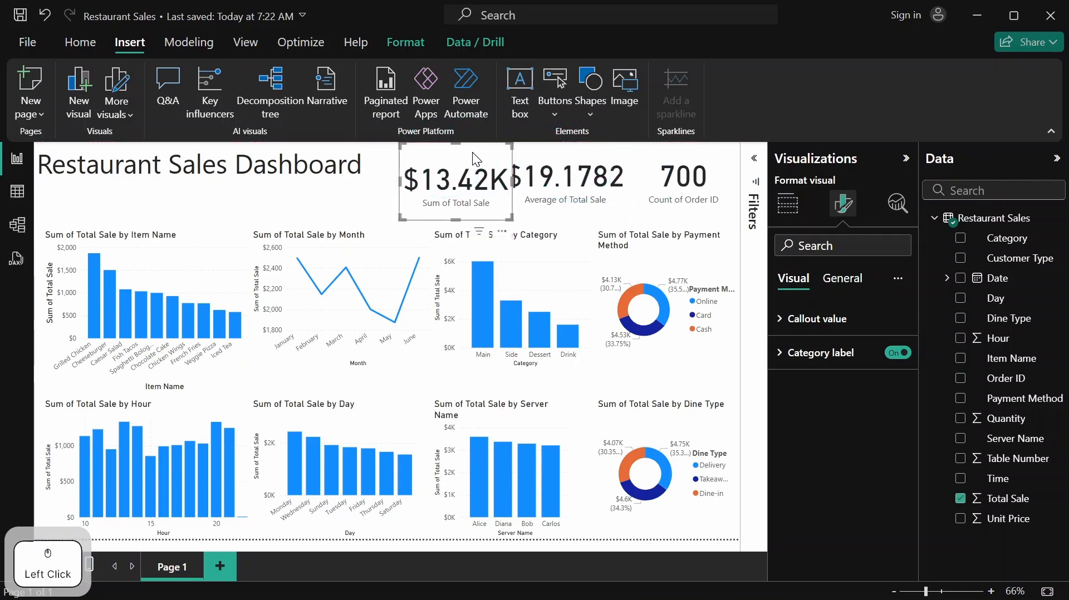
Centre the dashboard title in its text box and set its font color to white
{"action": "left_click", "coordinate": [374, 167]}
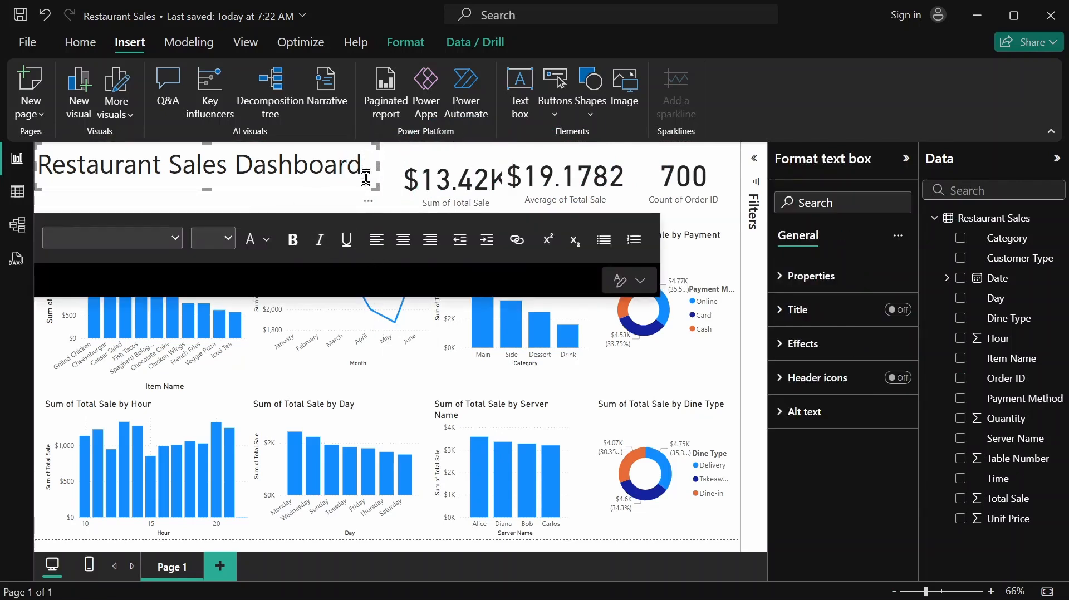
{"action": "left_click_drag", "start_coordinate": [362, 167], "coordinate": [42, 169]}
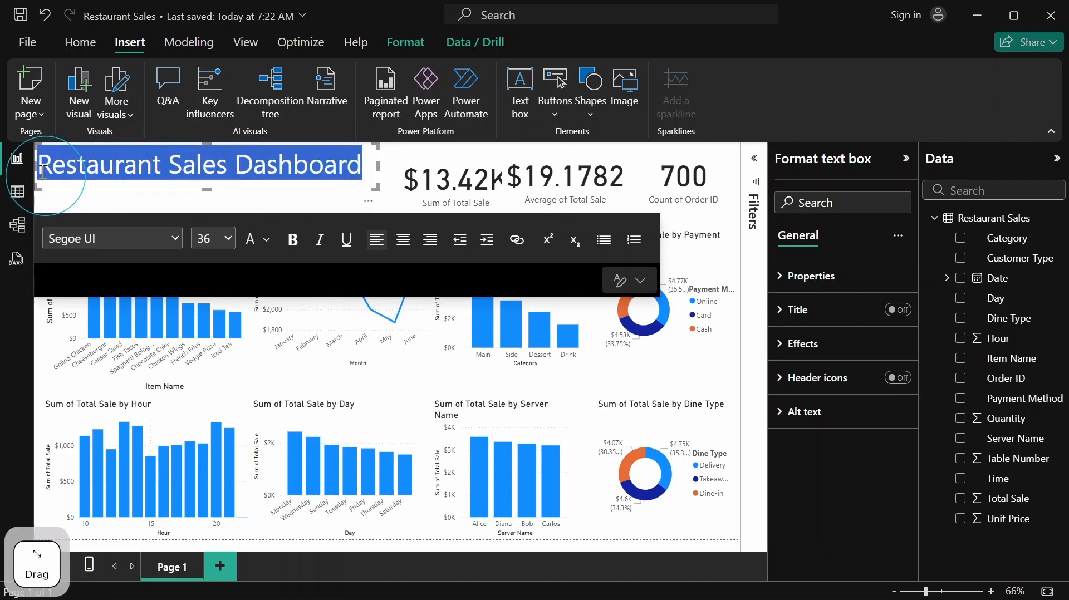
{"action": "left_click", "coordinate": [401, 253]}
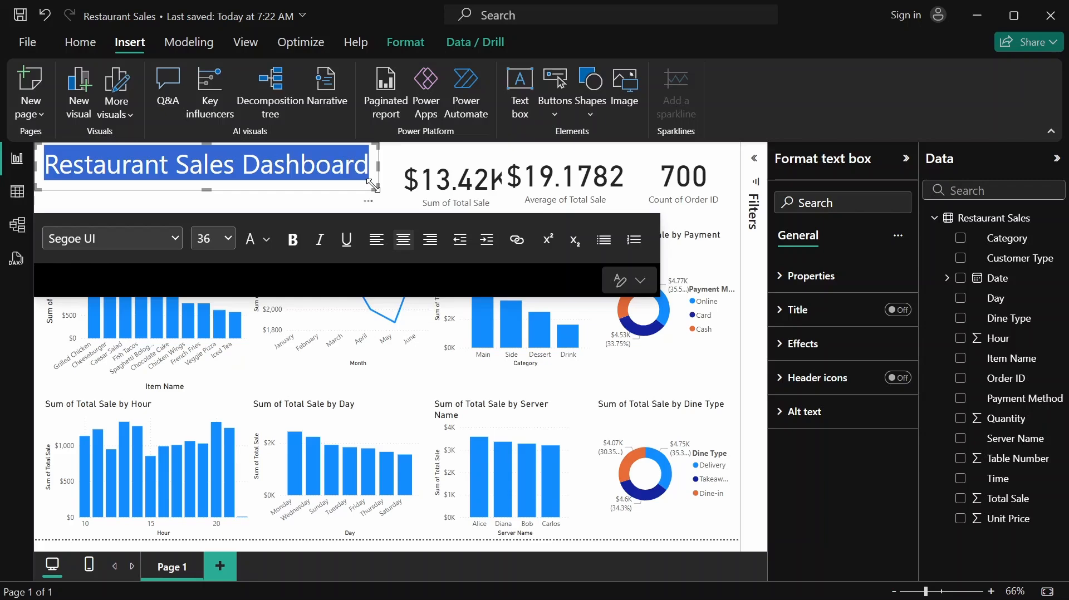
{"action": "left_click", "coordinate": [267, 241]}
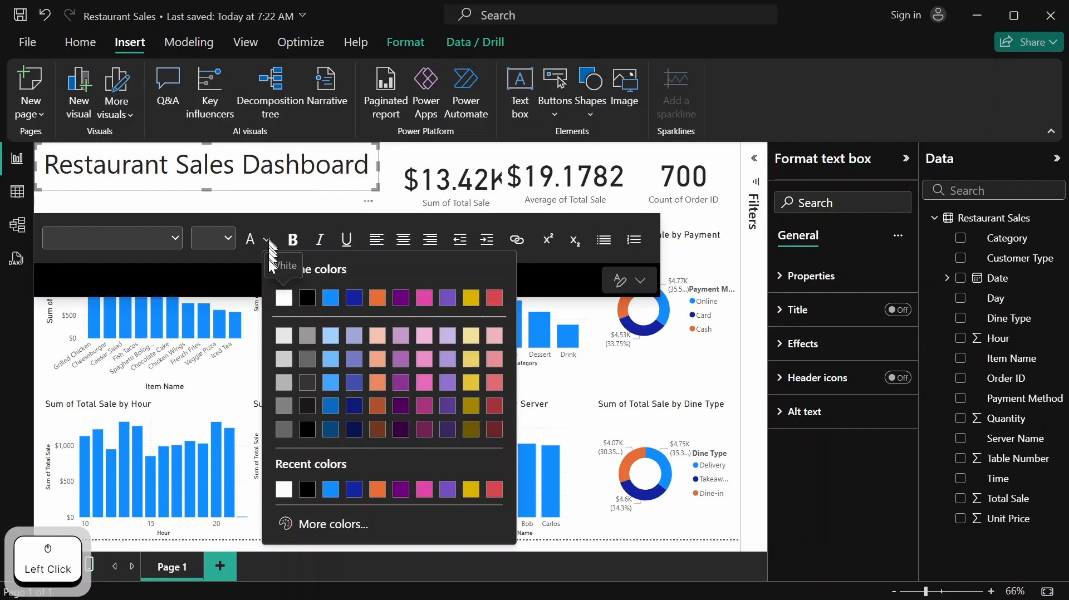
{"action": "left_click", "coordinate": [284, 298]}
{"action": "left_click", "coordinate": [344, 202]}
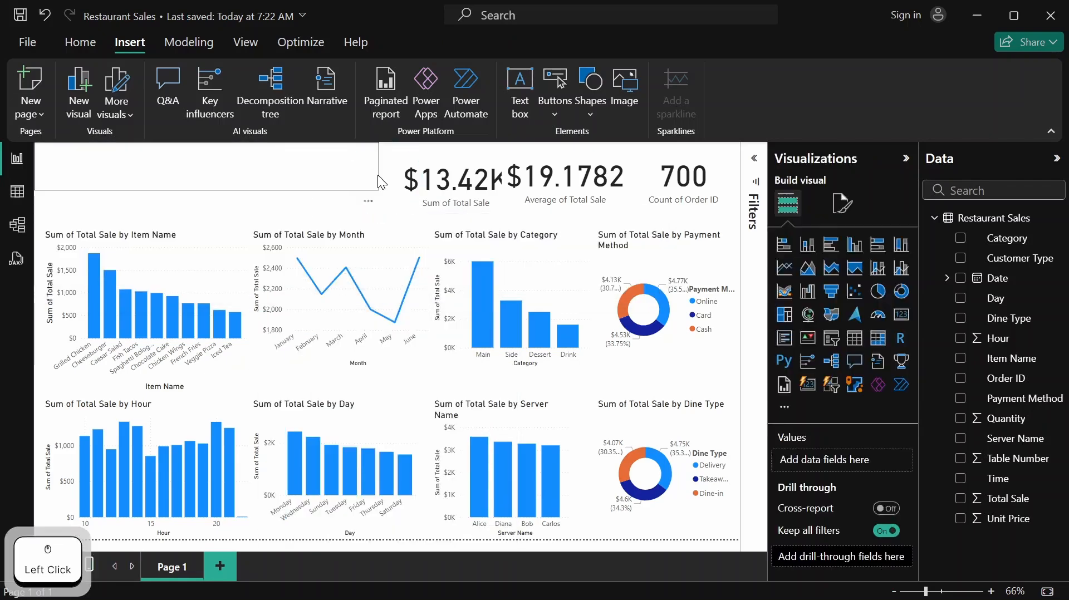
Set the title text box's height to 90 and reduce its width by 5
{"action": "left_click", "coordinate": [379, 179]}
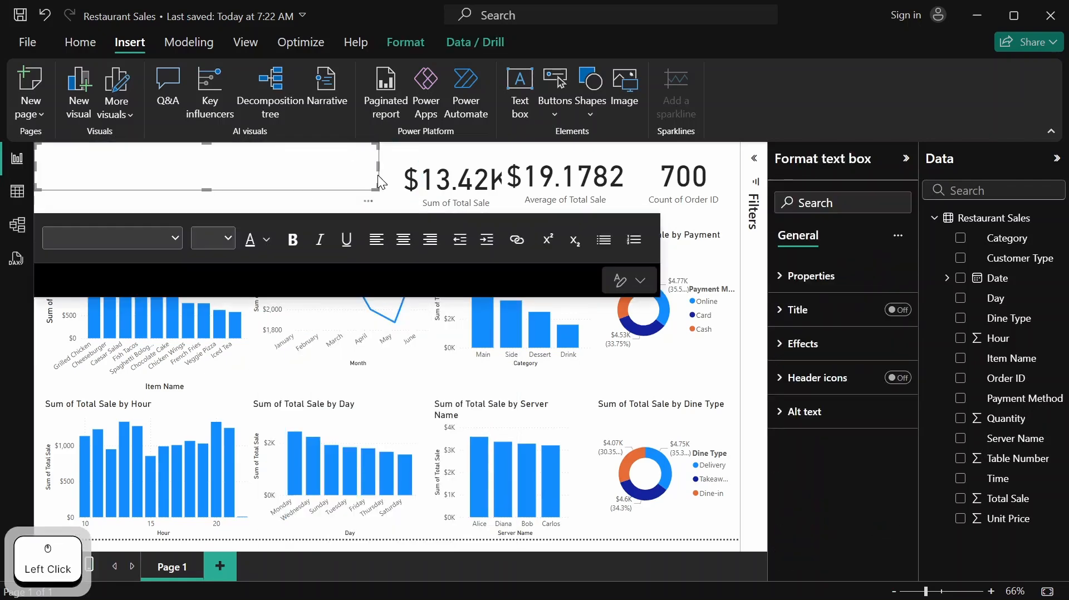
{"action": "left_click", "coordinate": [824, 282]}
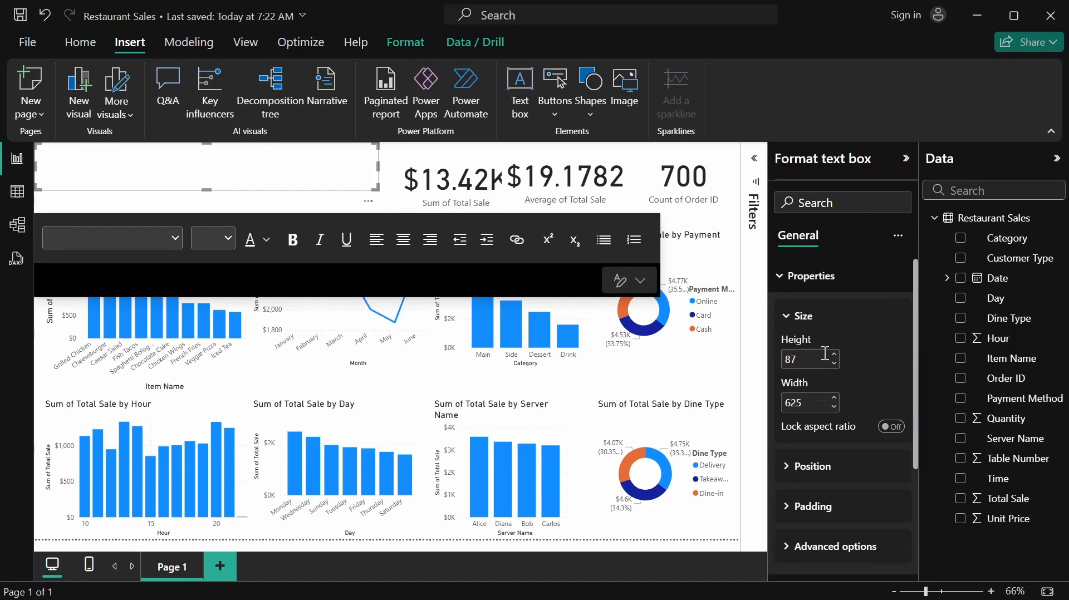
{"action": "left_click", "coordinate": [804, 363]}
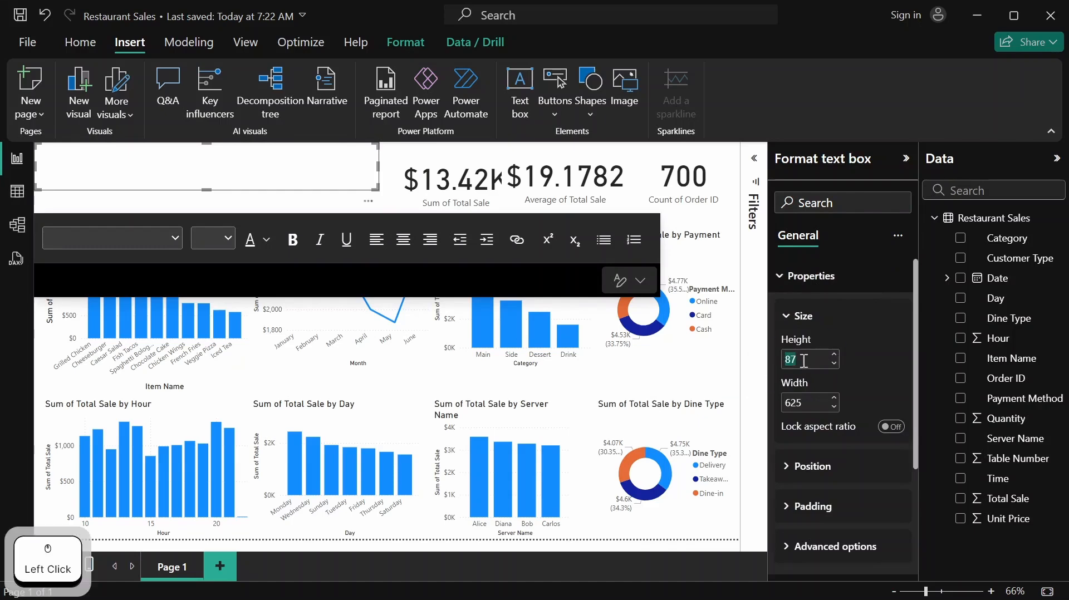
{"action": "left_click", "coordinate": [834, 356]}
{"action": "left_click", "coordinate": [835, 355]}
{"action": "left_click", "coordinate": [835, 355]}
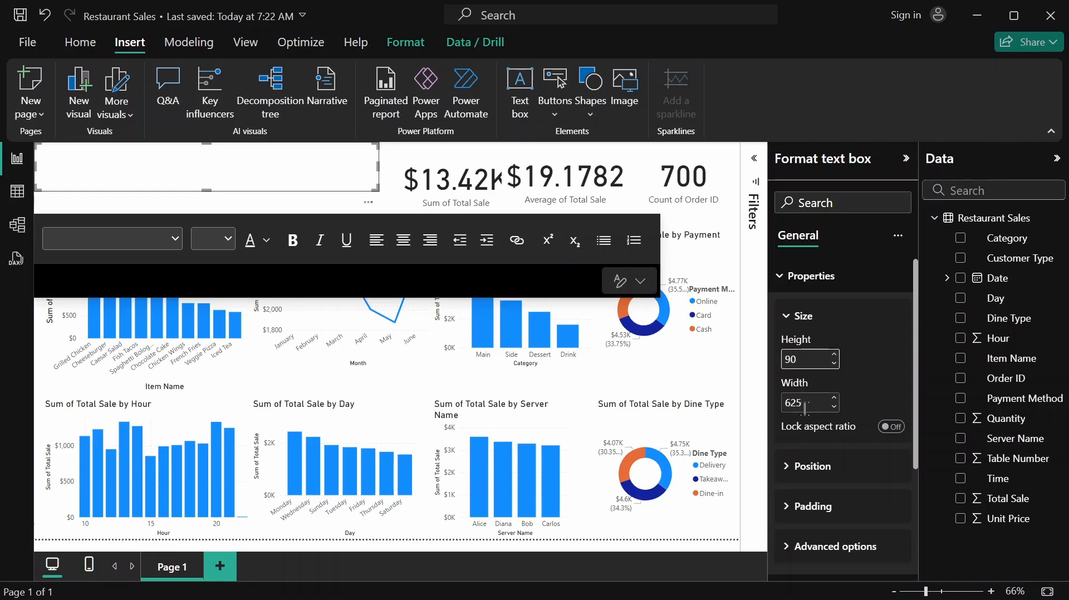
{"action": "left_click", "coordinate": [834, 407]}
{"action": "left_click", "coordinate": [835, 408]}
{"action": "left_click", "coordinate": [835, 408]}
{"action": "left_click", "coordinate": [834, 408]}
{"action": "left_click", "coordinate": [834, 408]}
{"action": "scroll", "coordinate": [833, 411], "scroll_direction": "down", "scroll_amount": 2}
{"action": "scroll", "coordinate": [836, 414], "scroll_direction": "up", "scroll_amount": 2}
{"action": "left_click", "coordinate": [785, 283]}
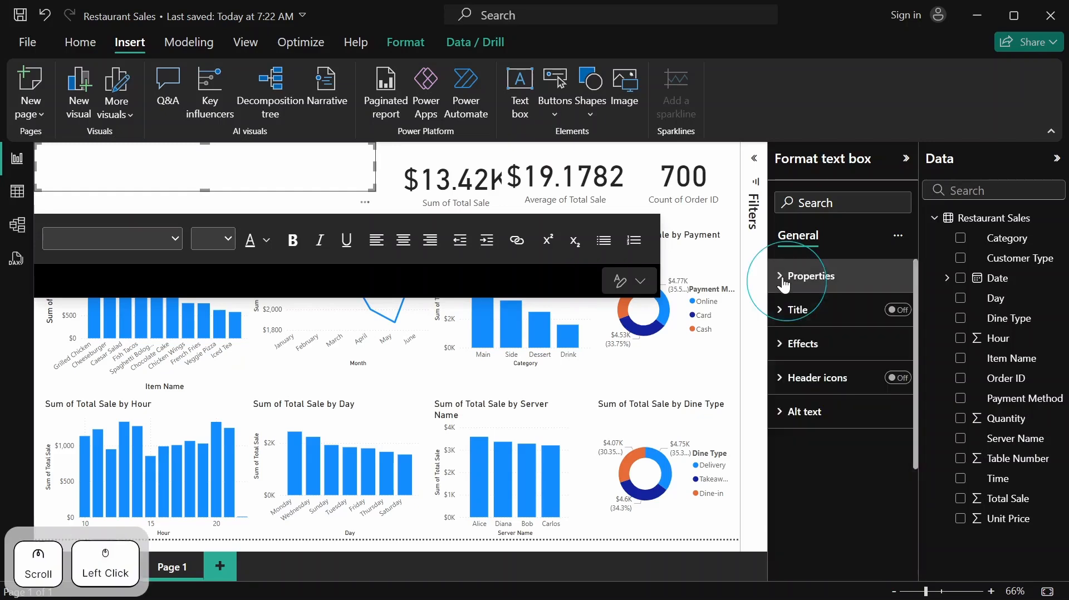
Show the title text box's background effect settings and copy the darker blue code #316479 from the Restaurant Dashboard note in Notepad
{"action": "left_click", "coordinate": [785, 346]}
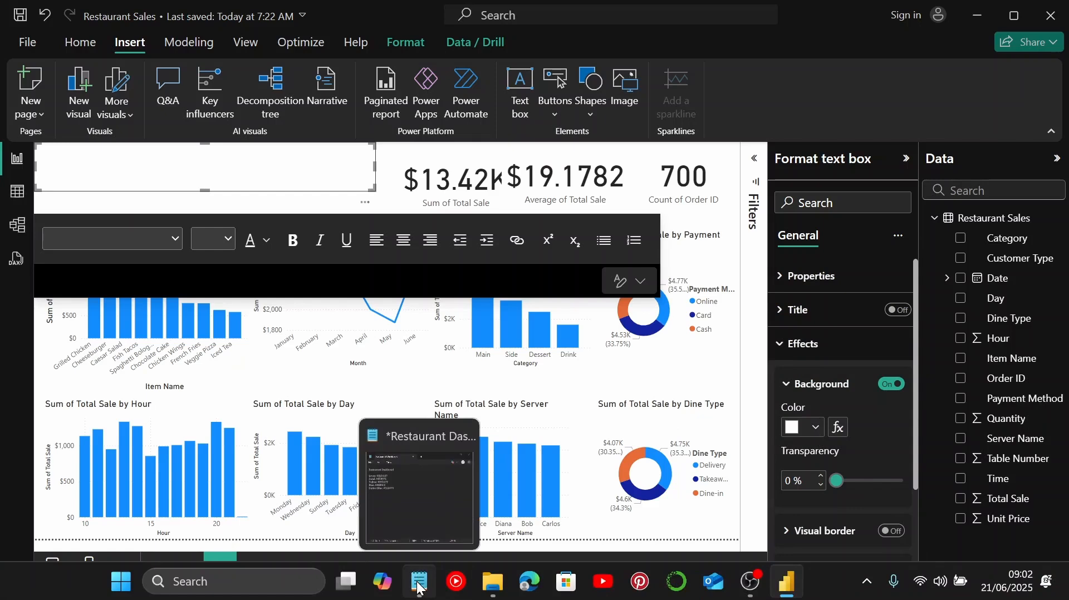
{"action": "left_click", "coordinate": [421, 578]}
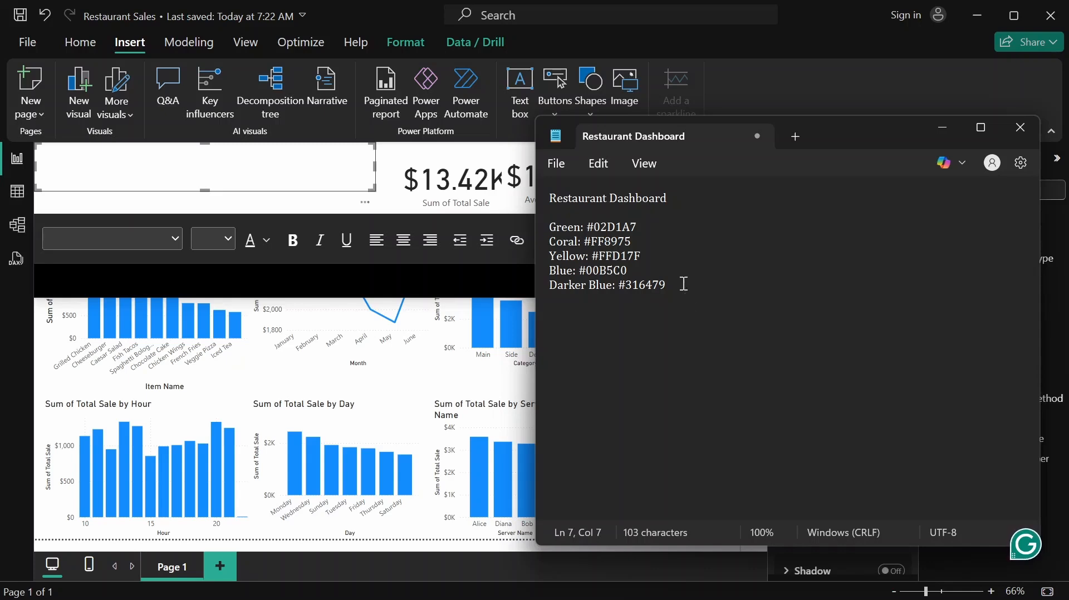
{"action": "left_click_drag", "start_coordinate": [684, 284], "coordinate": [624, 292]}
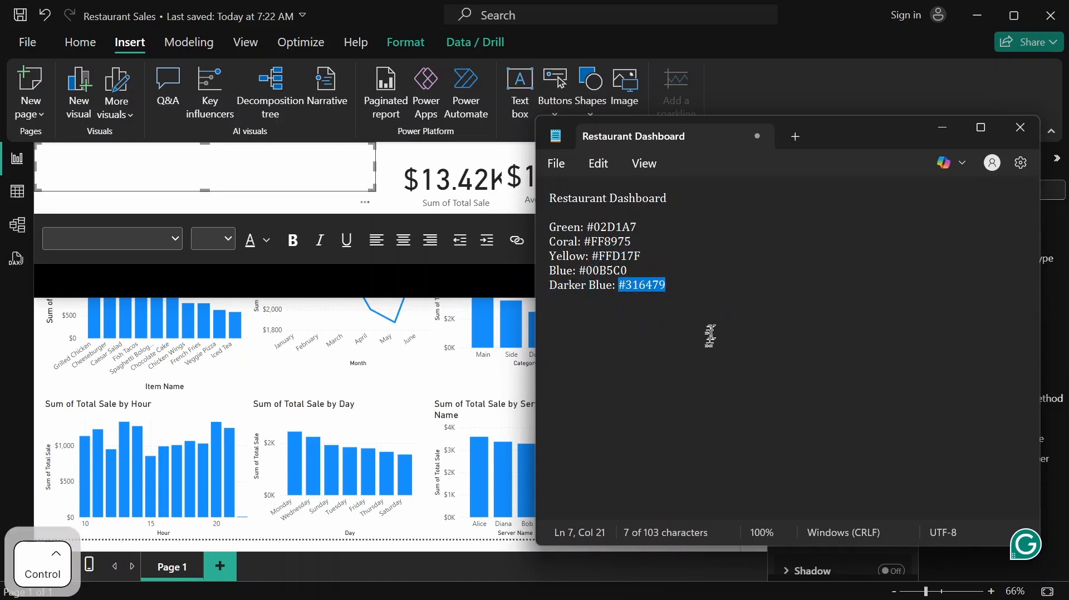
{"action": "key", "text": "ctrl+c"}
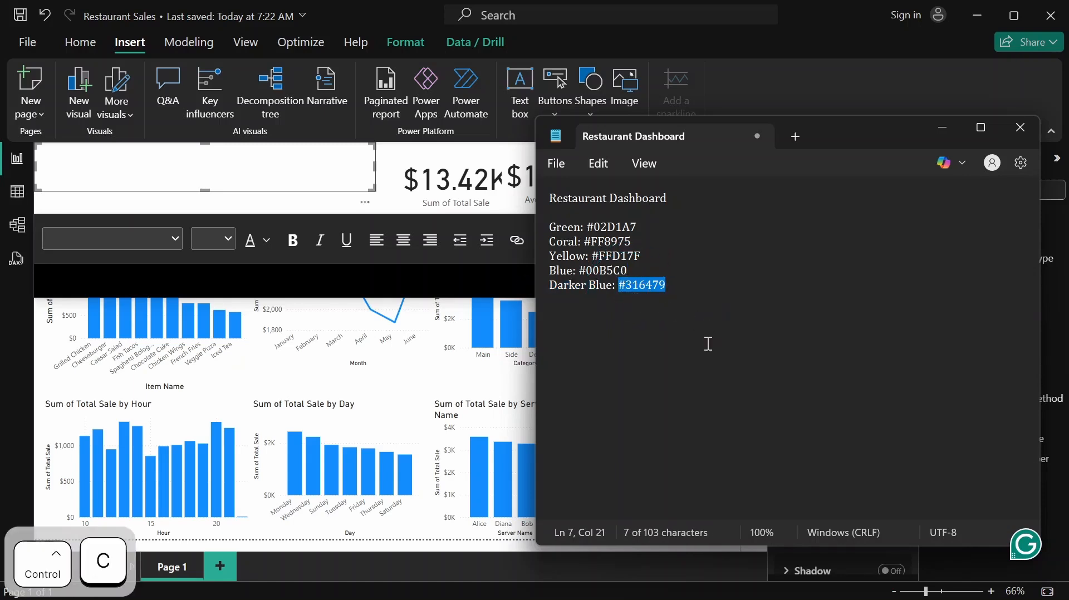
Set the title text box's background color to the darker blue #316479
{"action": "left_click", "coordinate": [944, 128]}
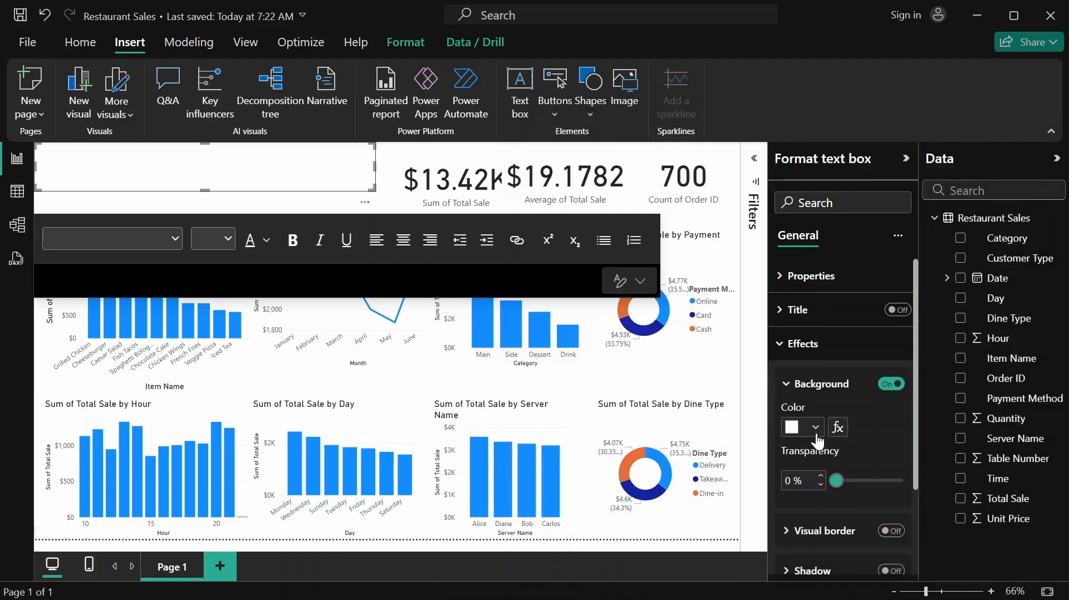
{"action": "left_click", "coordinate": [815, 428]}
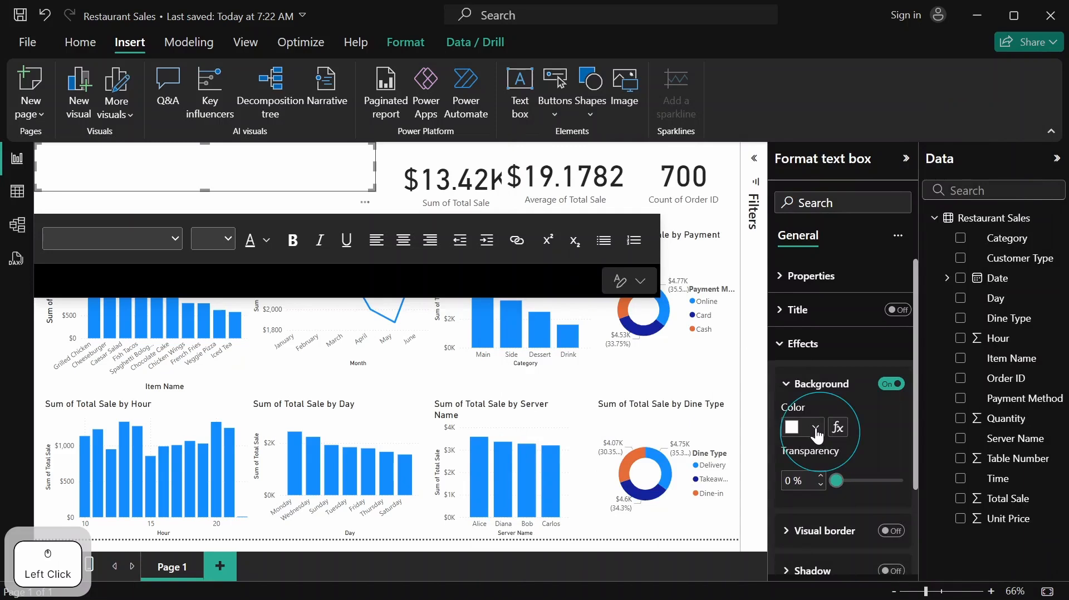
{"action": "left_click", "coordinate": [847, 395]}
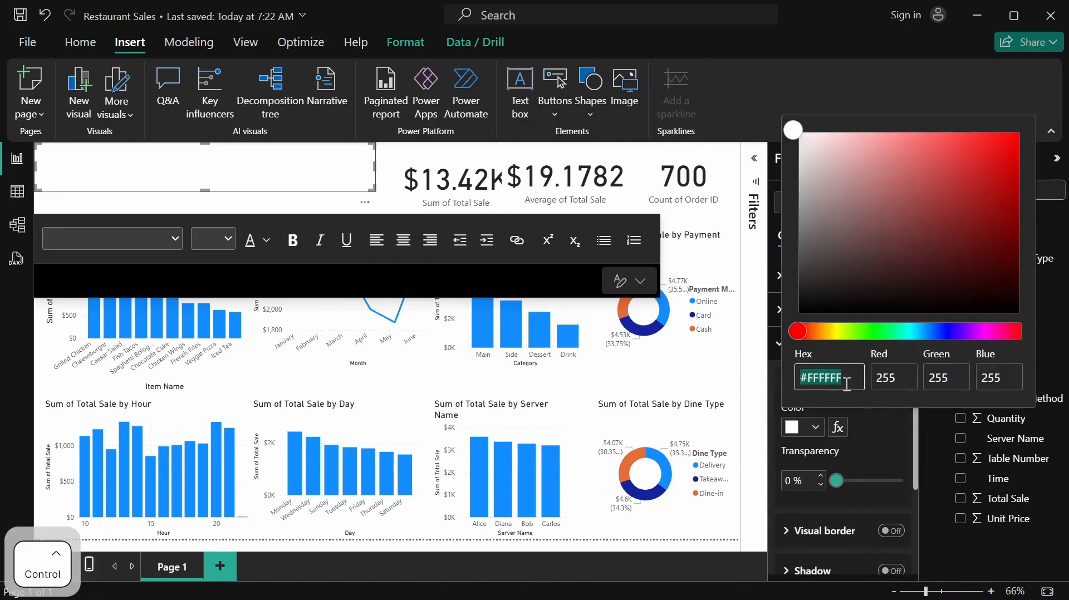
{"action": "key", "text": "ctrl+v"}
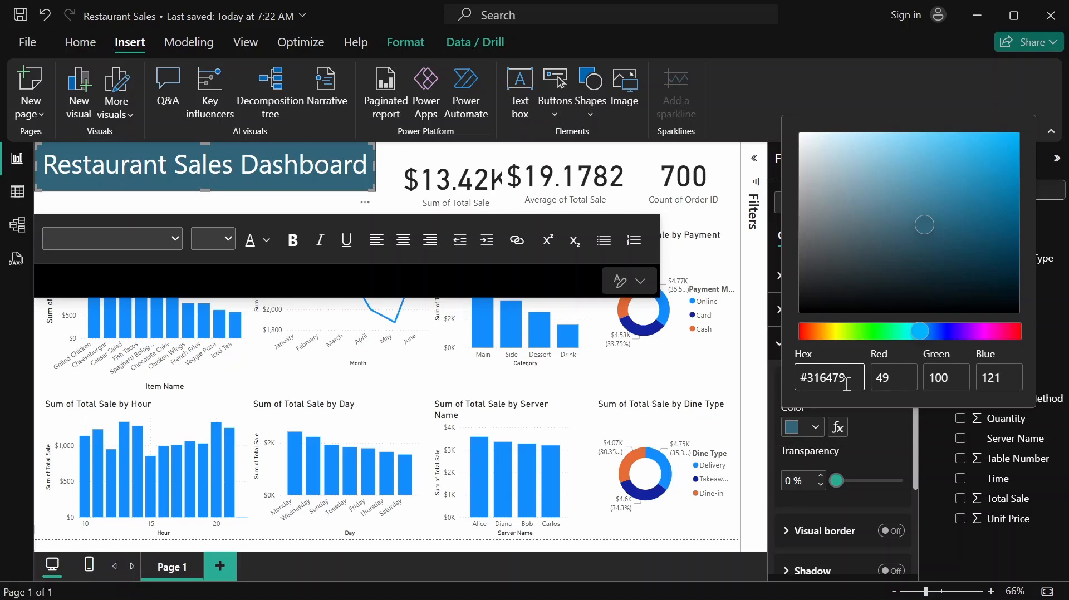
{"action": "left_click", "coordinate": [878, 438]}
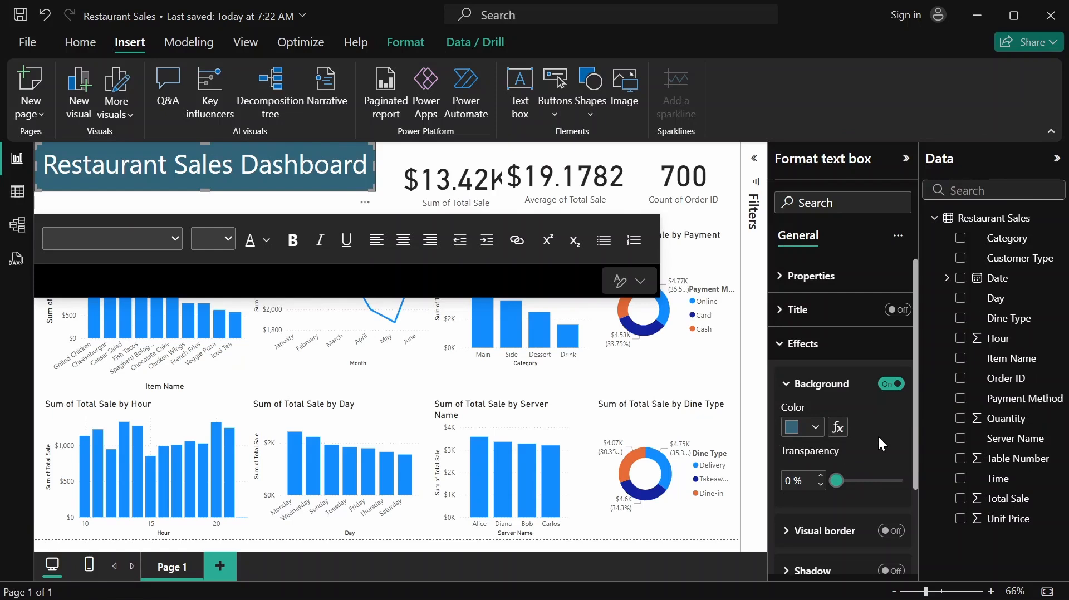
Turn on the title text box's visual border, color it the same darker blue, and slightly round its corners
{"action": "scroll", "coordinate": [878, 435], "scroll_direction": "down", "scroll_amount": 2}
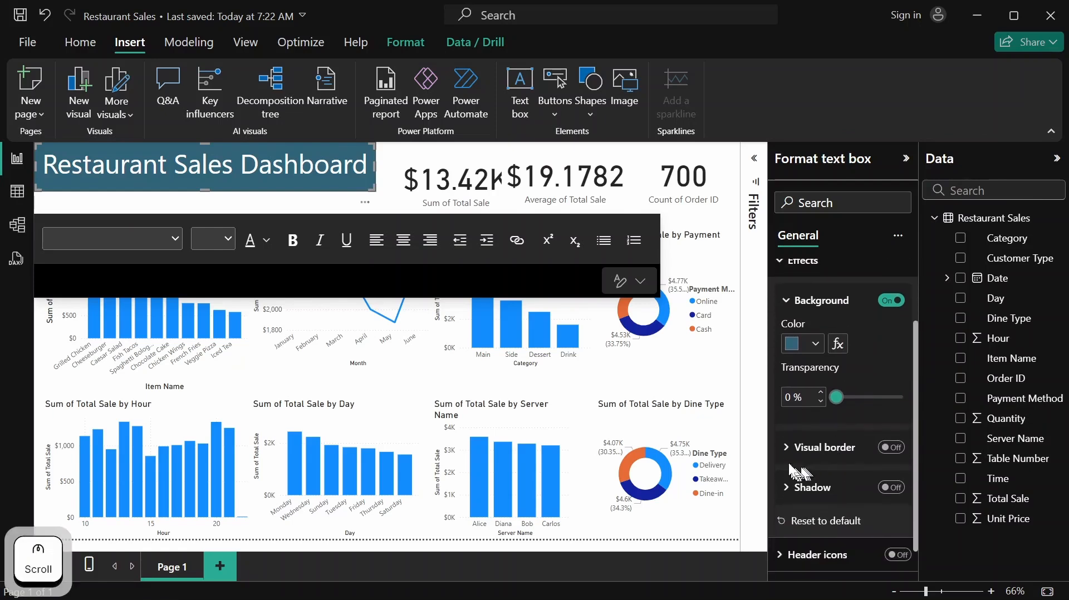
{"action": "scroll", "coordinate": [797, 443], "scroll_direction": "up", "scroll_amount": 2}
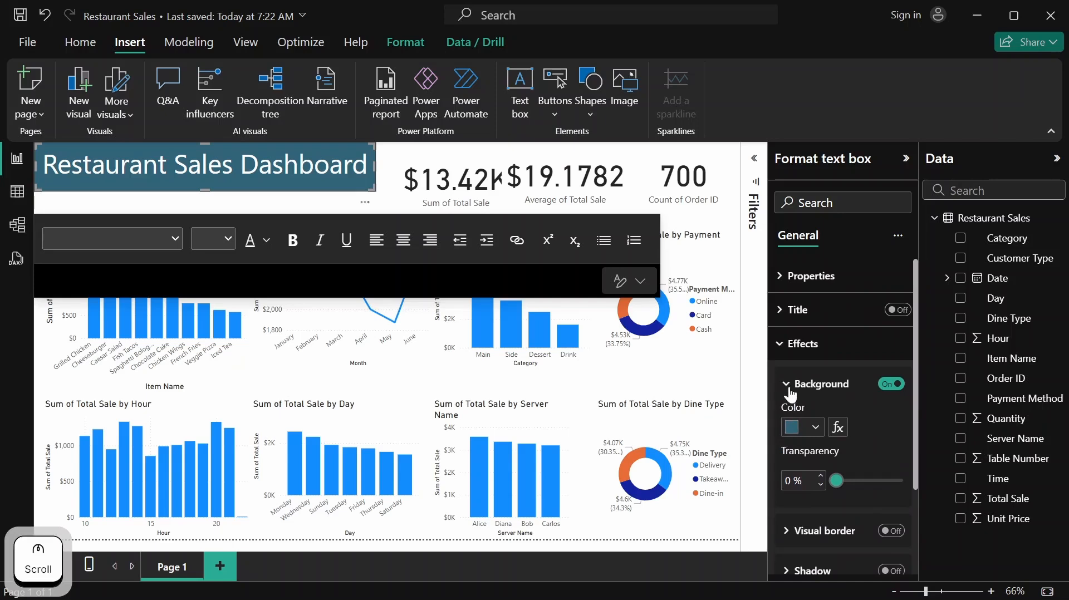
{"action": "left_click", "coordinate": [792, 393]}
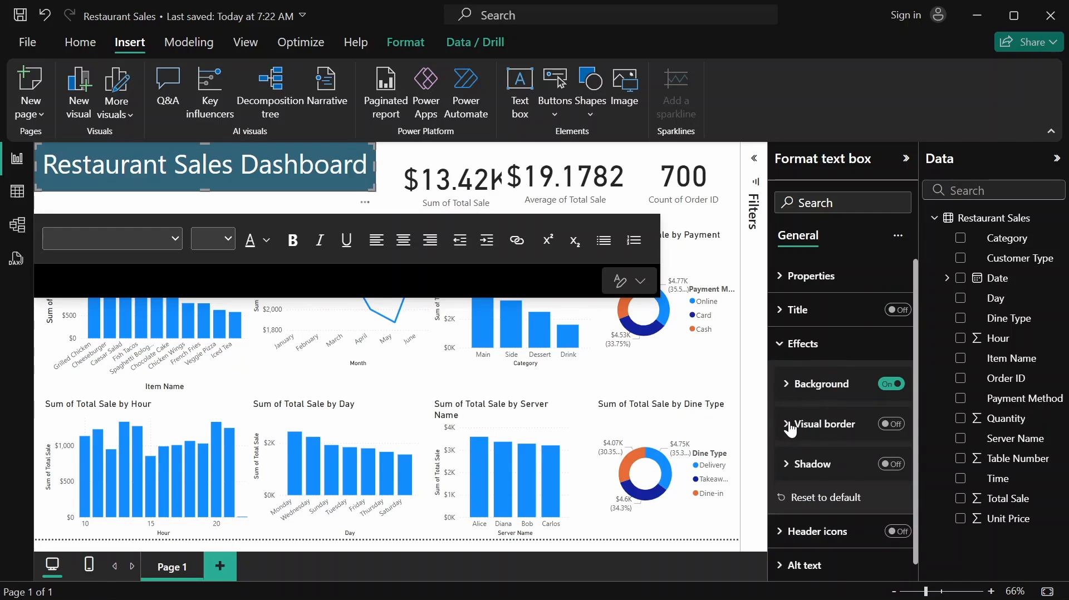
{"action": "left_click", "coordinate": [891, 424]}
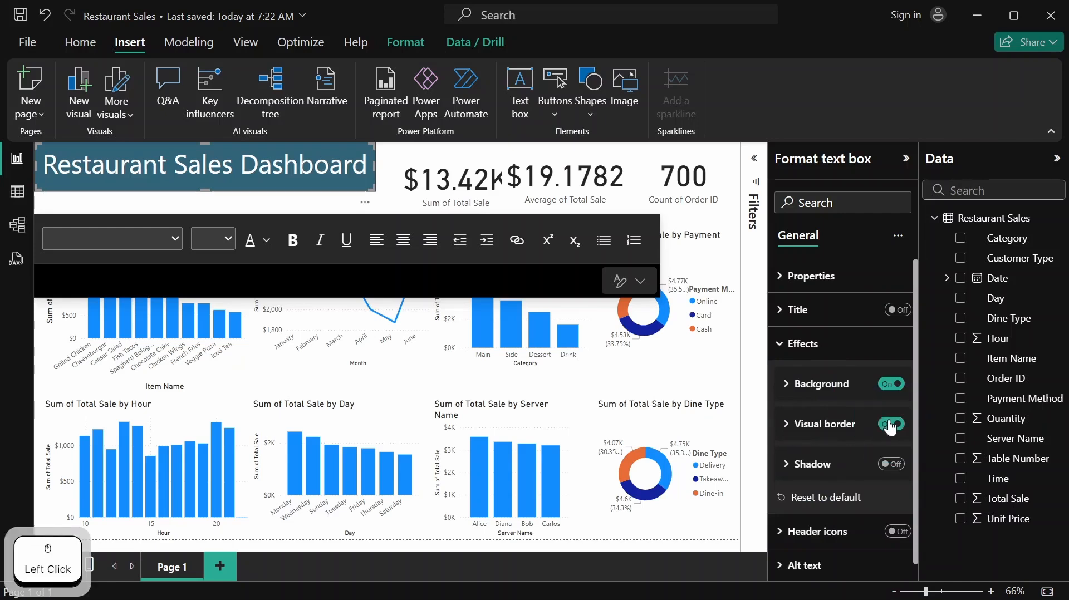
{"action": "left_click", "coordinate": [789, 426]}
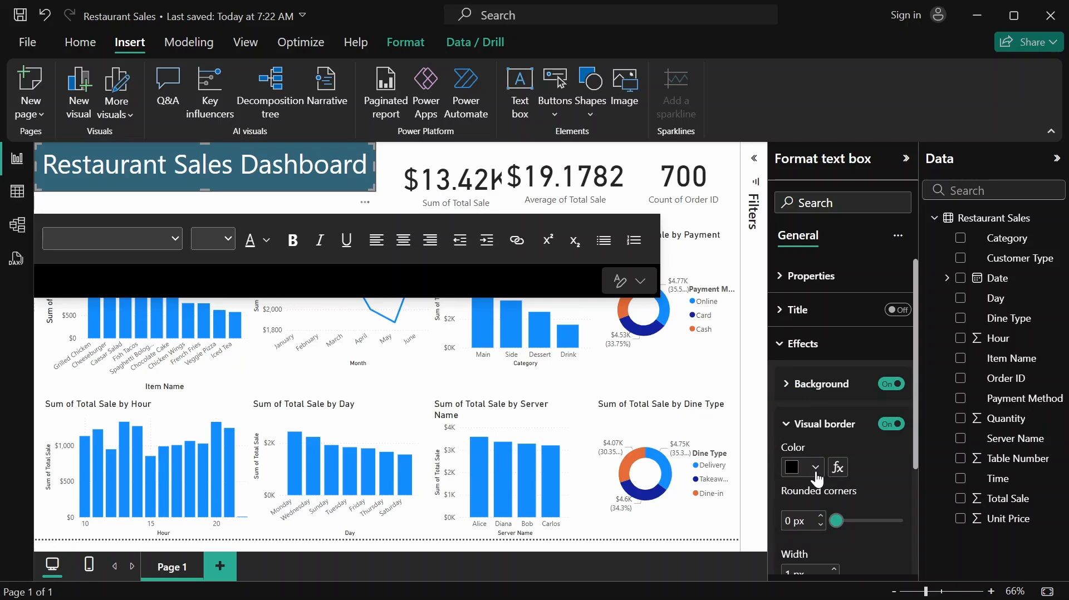
{"action": "left_click", "coordinate": [816, 469]}
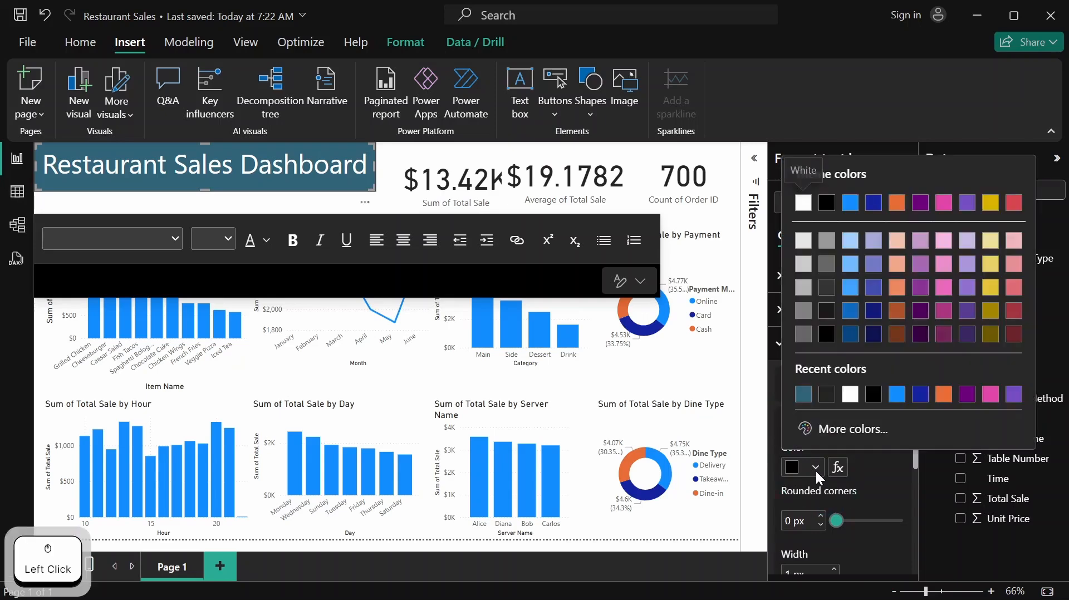
{"action": "left_click", "coordinate": [804, 396]}
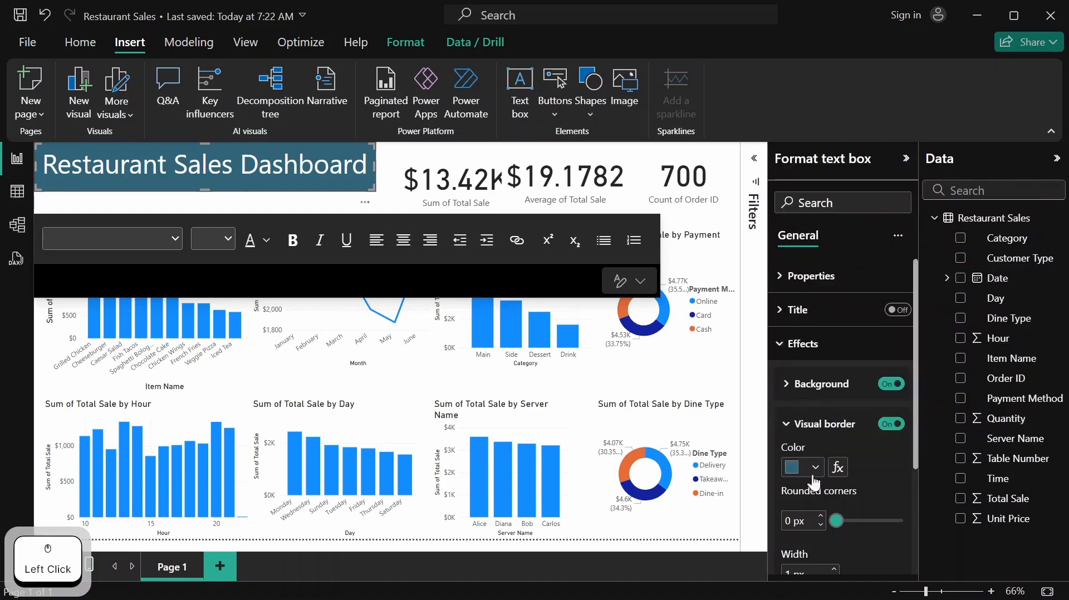
{"action": "left_click", "coordinate": [820, 517]}
{"action": "left_click", "coordinate": [820, 518]}
{"action": "left_click", "coordinate": [820, 518]}
{"action": "left_click", "coordinate": [798, 424]}
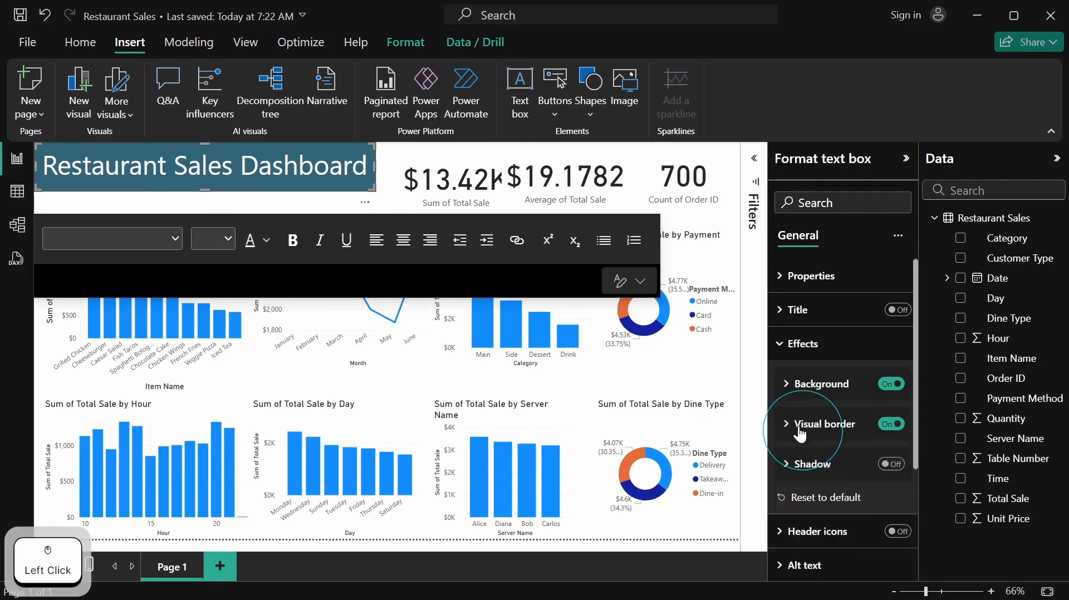
{"action": "left_click", "coordinate": [798, 350]}
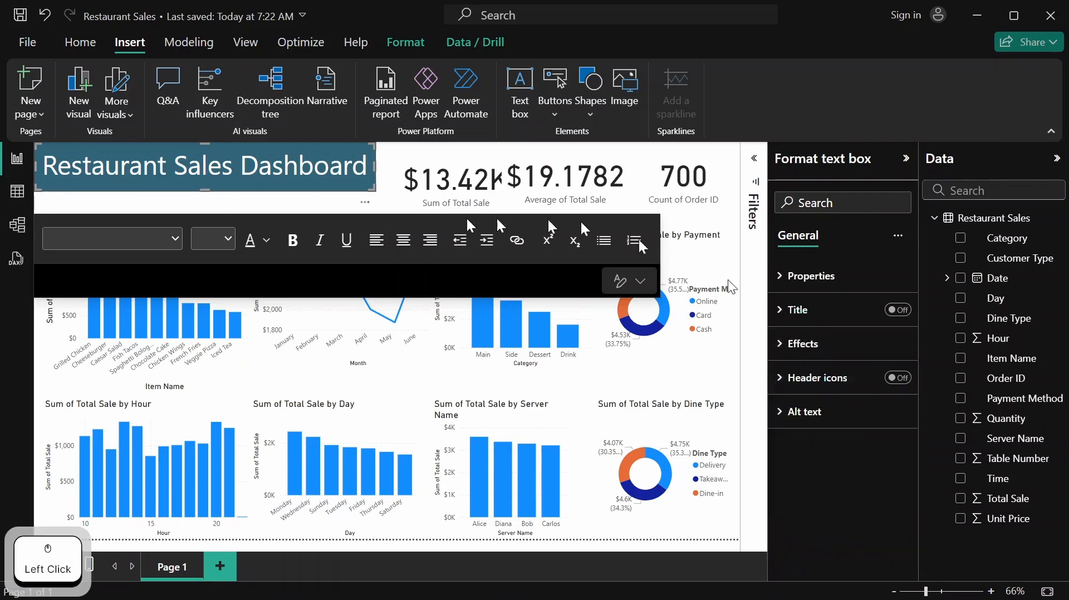
Shift the Sum of Total Sale card toward the title and set the callout value font size of all three cards to 36
{"action": "left_click", "coordinate": [419, 164]}
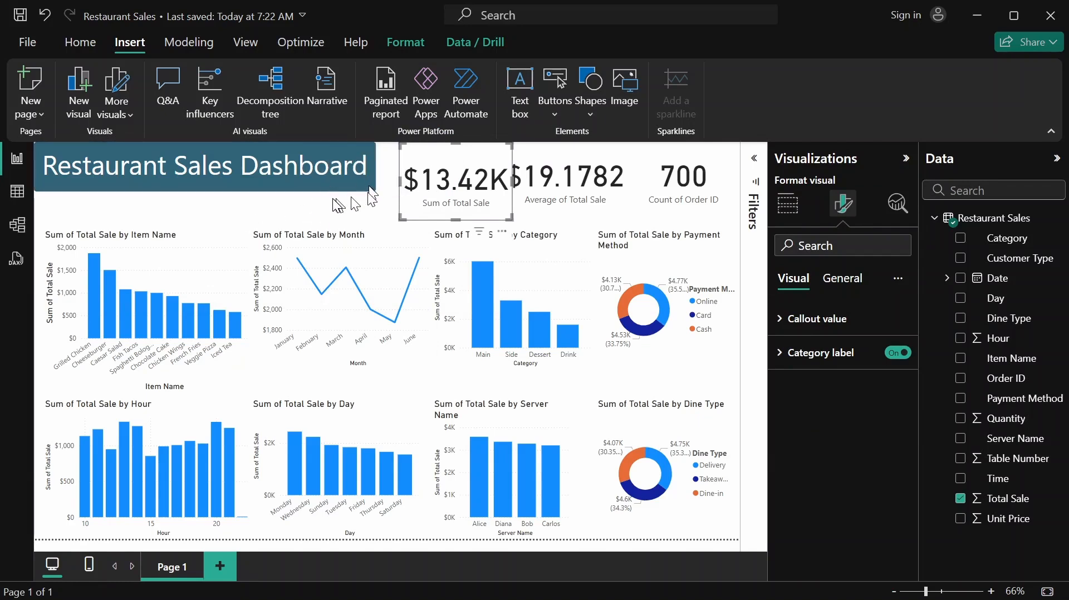
{"action": "left_click_drag", "start_coordinate": [469, 159], "coordinate": [453, 162]}
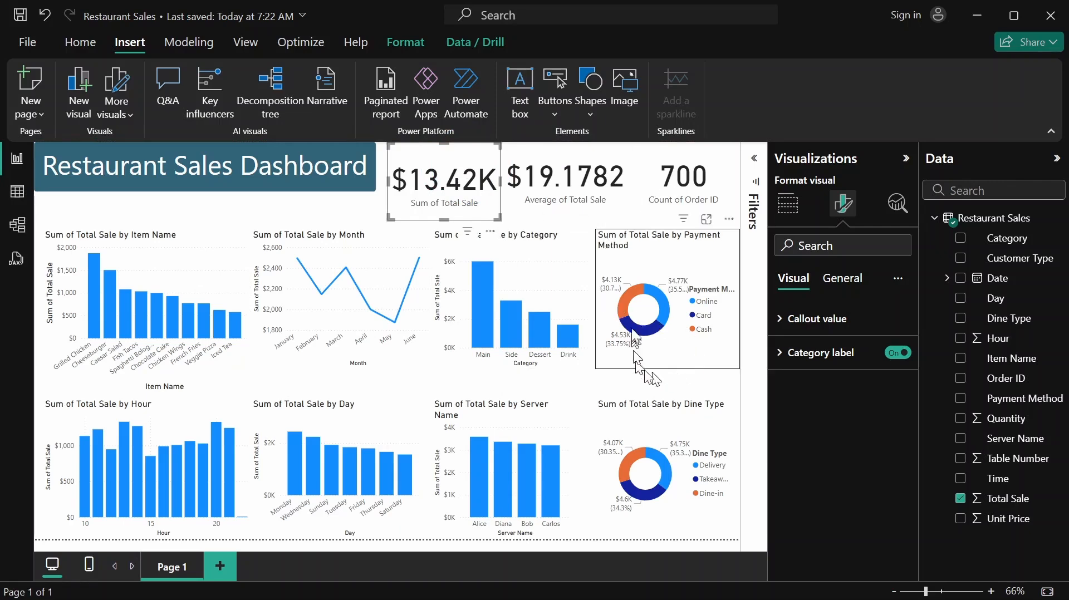
{"action": "key", "text": "shift"}
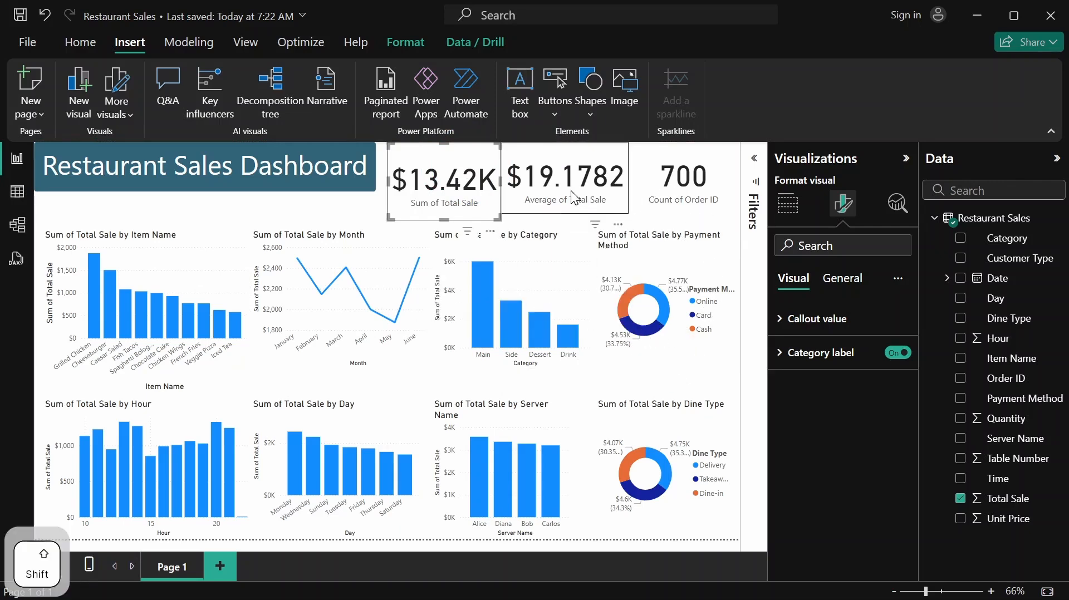
{"action": "left_click", "coordinate": [571, 190], "text": "shift"}
{"action": "left_click", "coordinate": [706, 190], "text": "shift"}
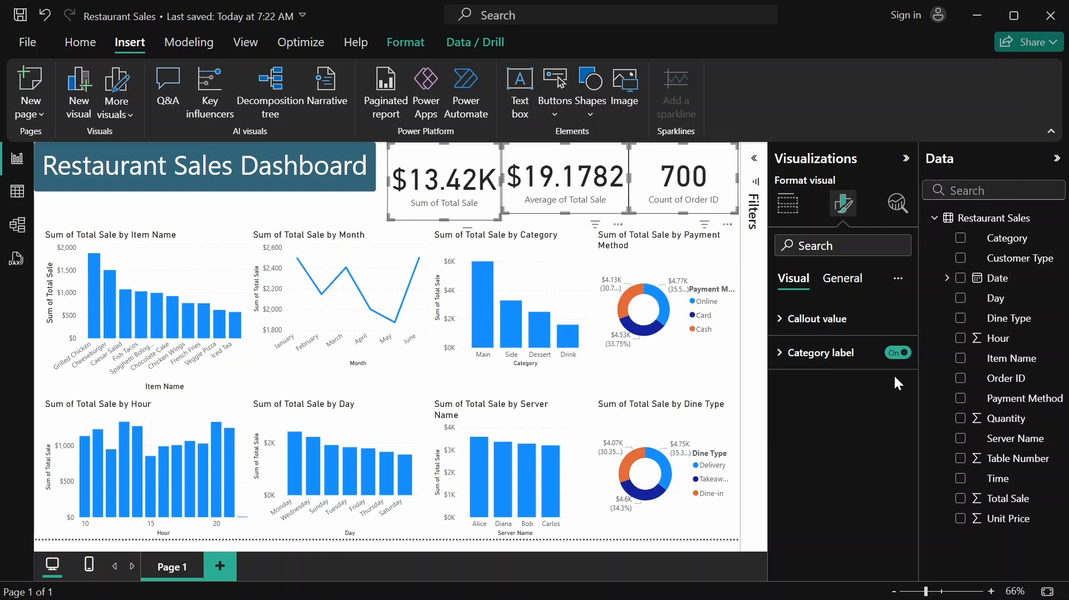
{"action": "left_click", "coordinate": [826, 329]}
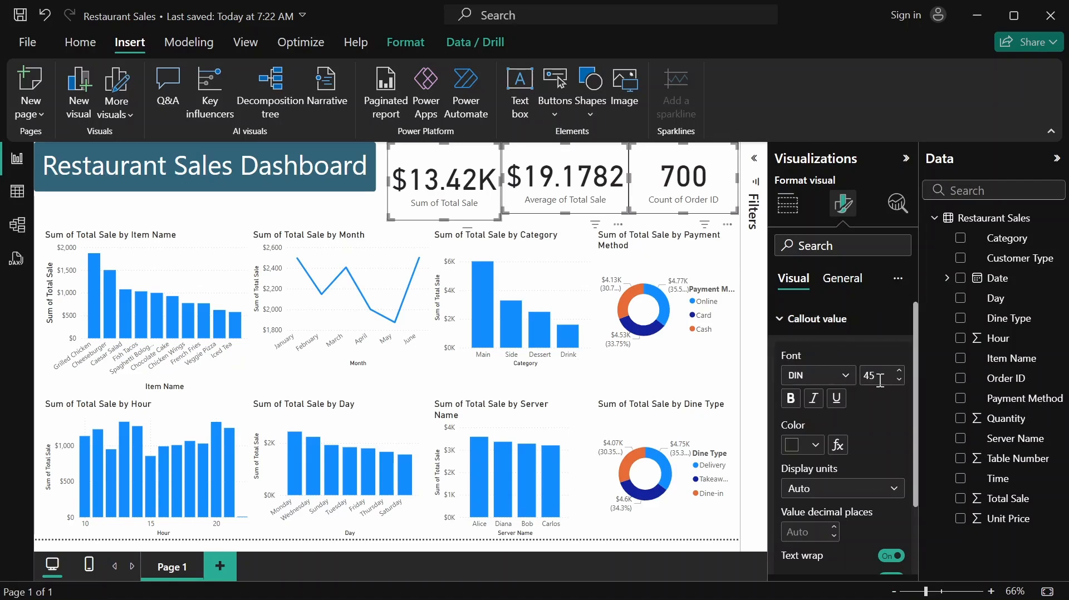
{"action": "left_click", "coordinate": [884, 375]}
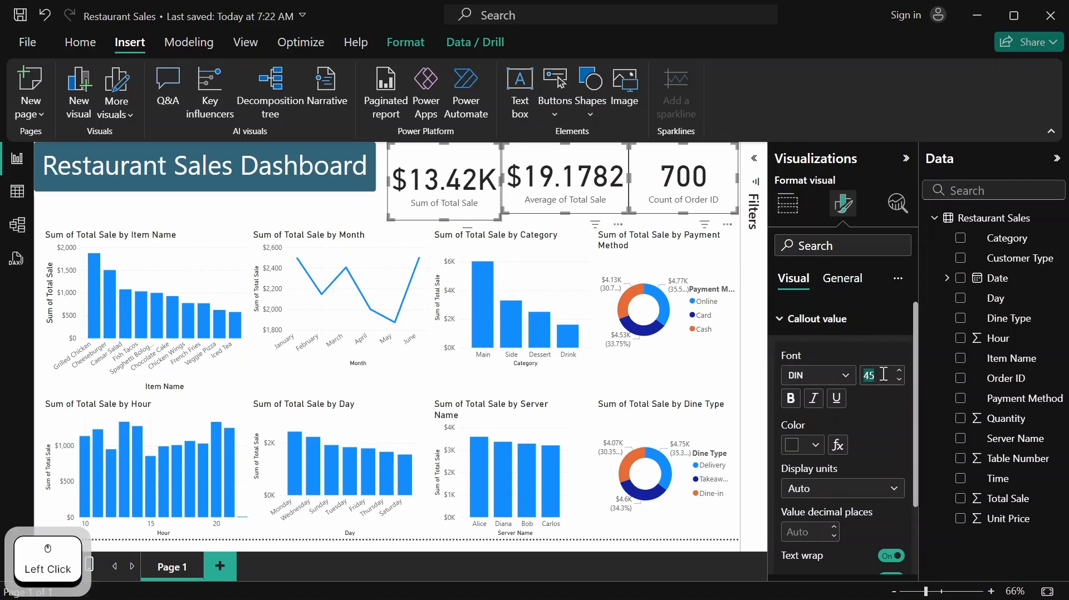
{"action": "type", "text": "36"}
{"action": "key", "text": "Return"}
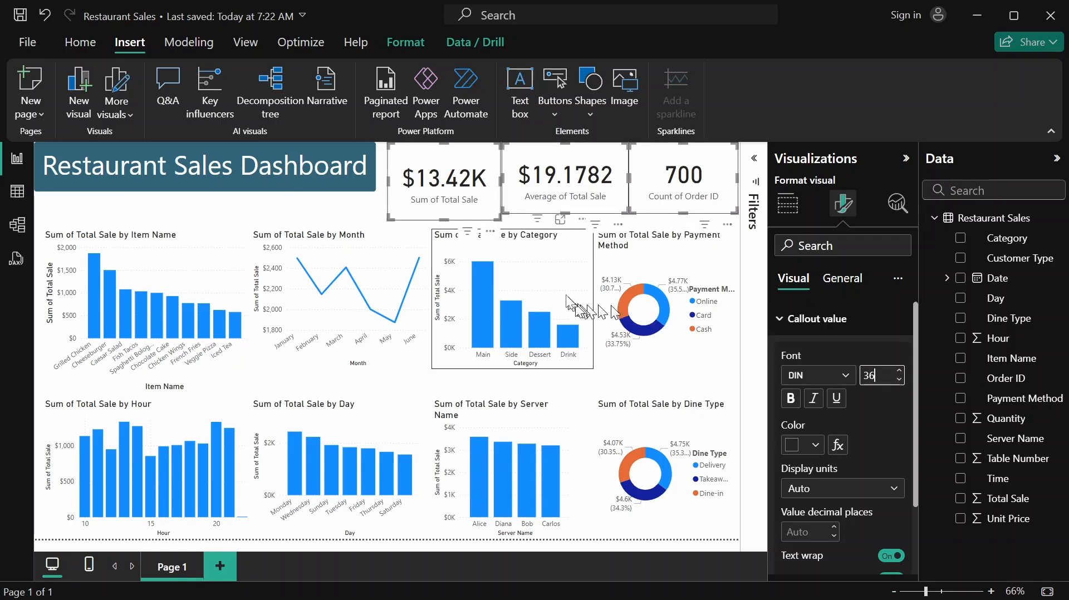
{"action": "key", "text": "Escape"}
{"action": "left_click", "coordinate": [563, 204]}
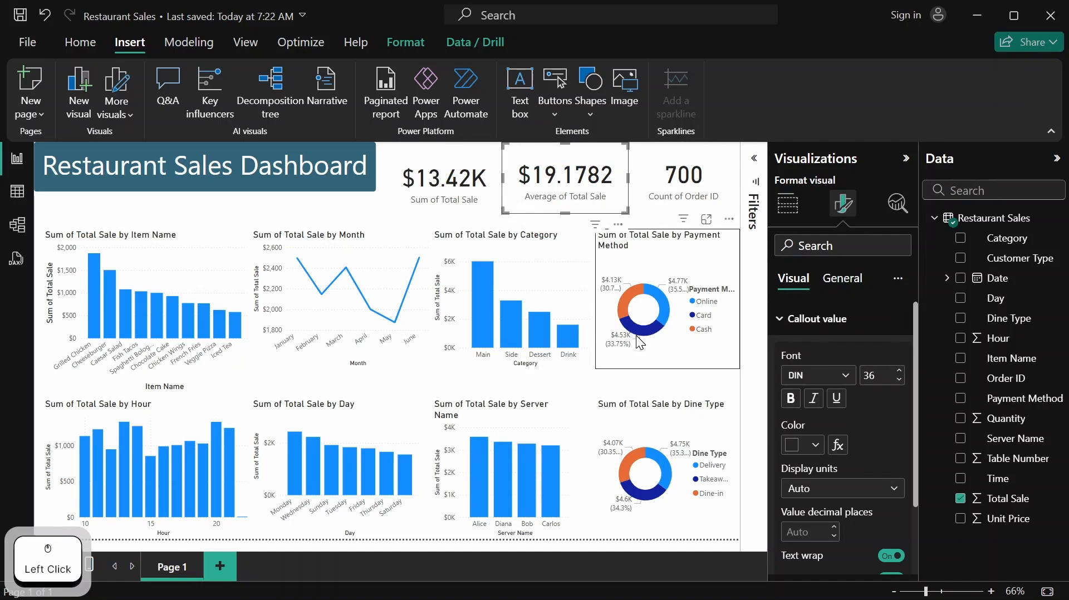
{"action": "key", "text": "Escape"}
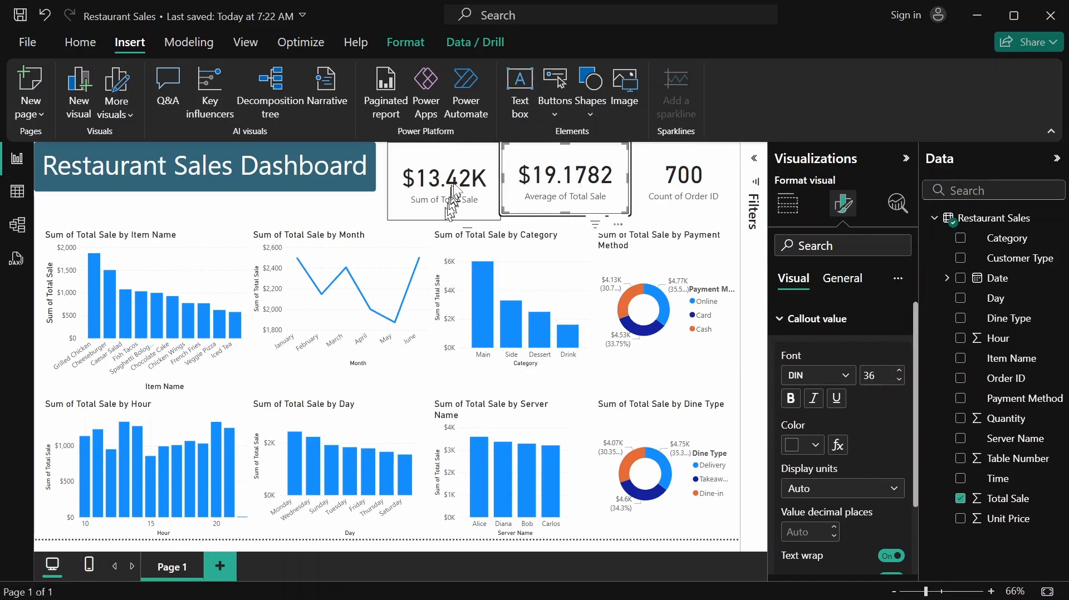
Set the callout value color of the Sum of Total Sale card to black
{"action": "left_click", "coordinate": [457, 190]}
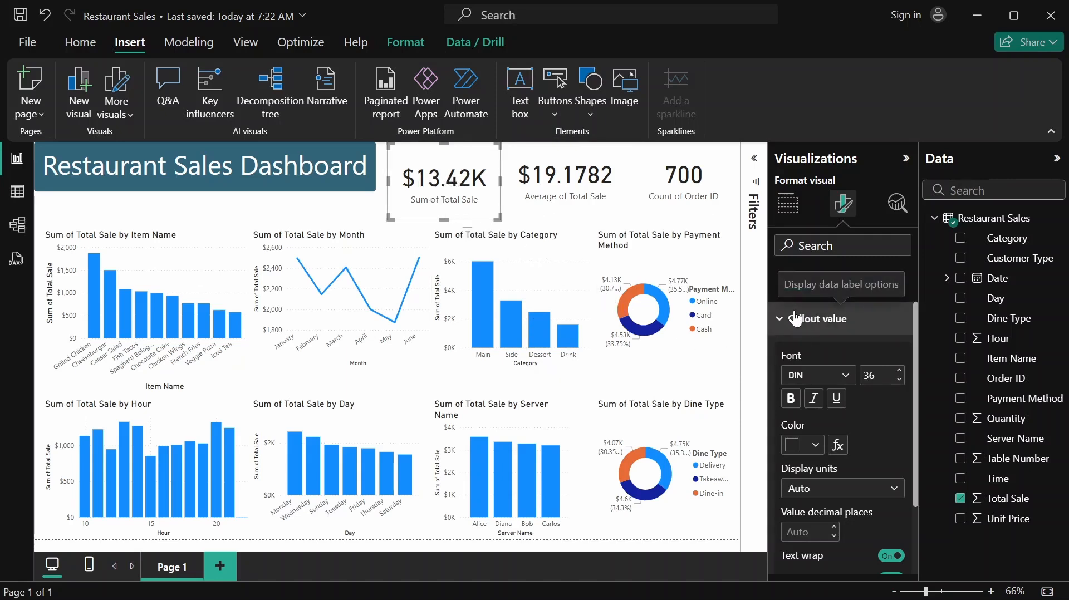
{"action": "left_click", "coordinate": [816, 447]}
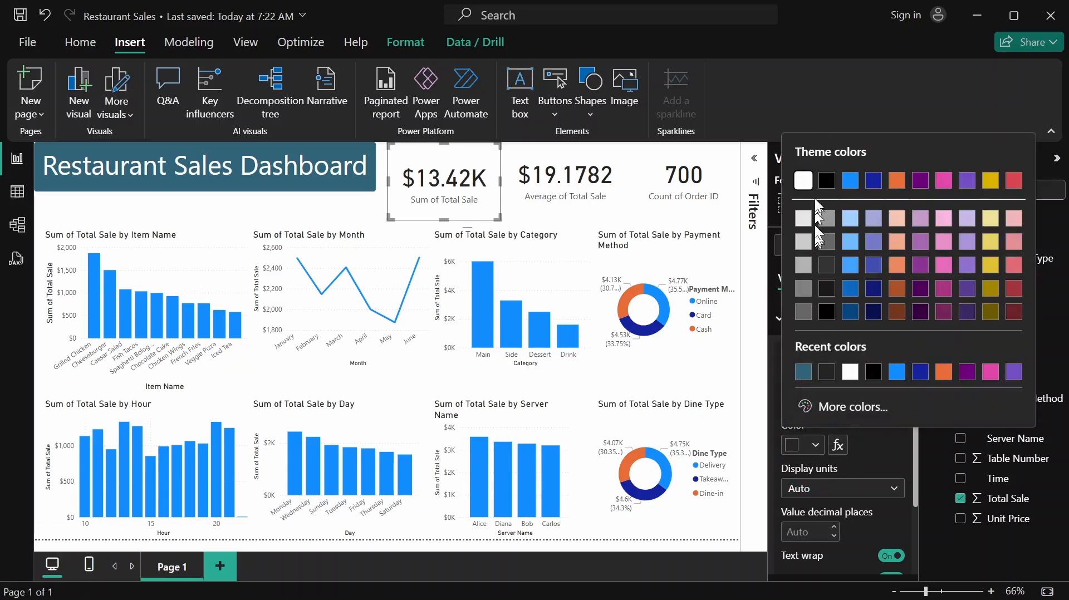
{"action": "left_click", "coordinate": [824, 183]}
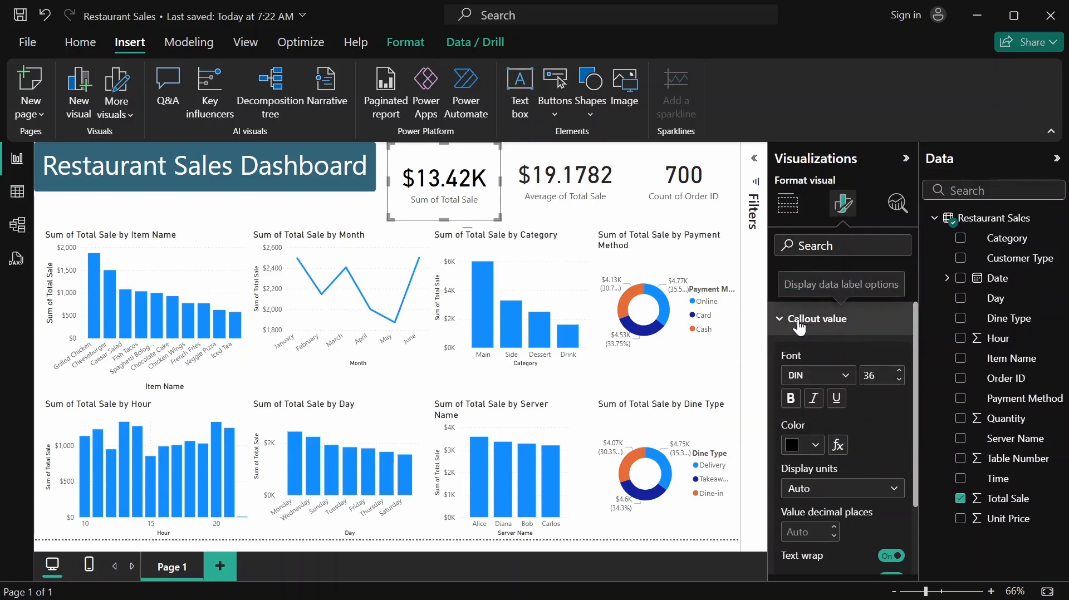
{"action": "scroll", "coordinate": [802, 328], "scroll_direction": "down", "scroll_amount": 3}
{"action": "scroll", "coordinate": [805, 329], "scroll_direction": "up", "scroll_amount": 3}
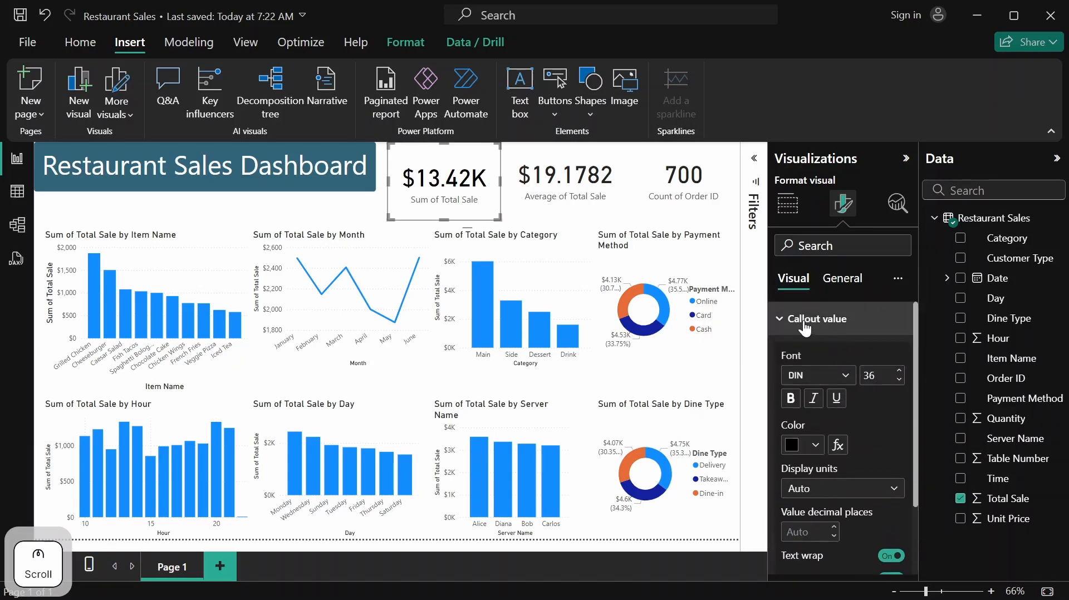
{"action": "left_click", "coordinate": [806, 326]}
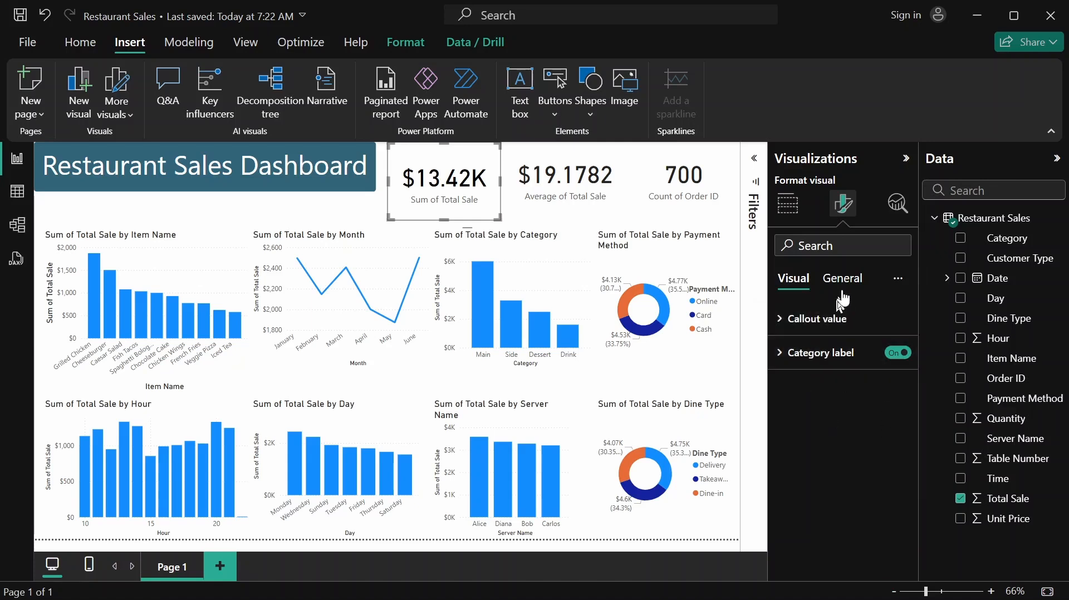
Turn on the title of the Sum of Total Sale card and enter "Total Sales" as its text
{"action": "left_click", "coordinate": [846, 285]}
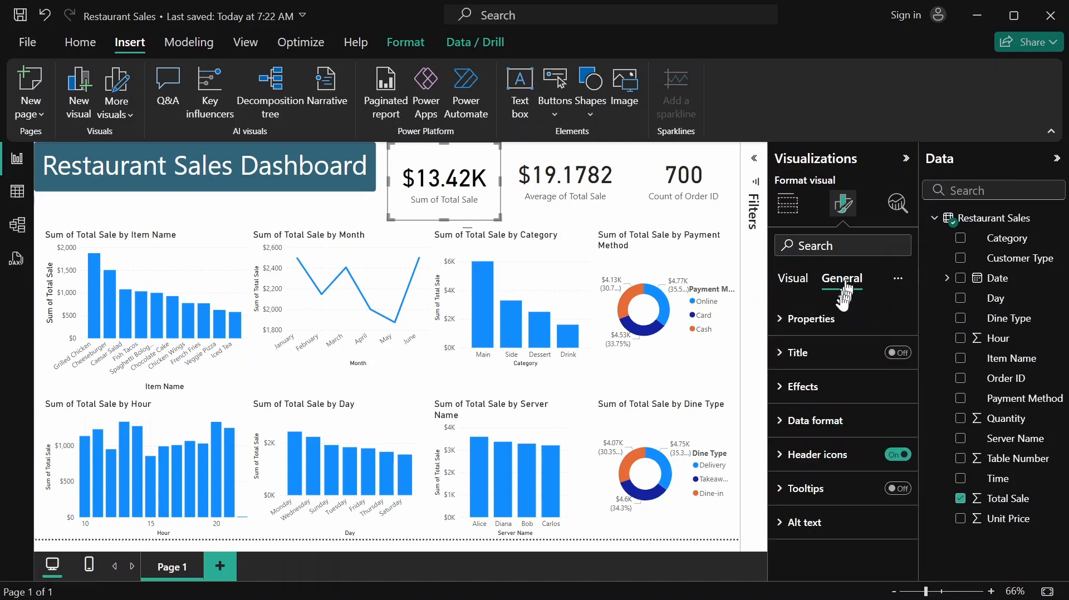
{"action": "left_click", "coordinate": [899, 353]}
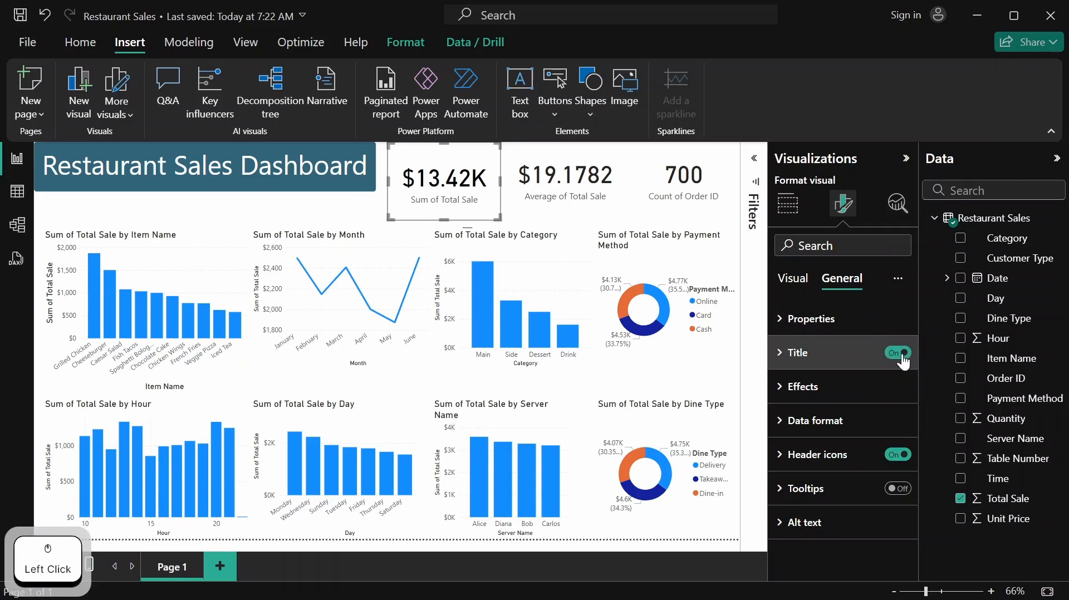
{"action": "left_click", "coordinate": [787, 359]}
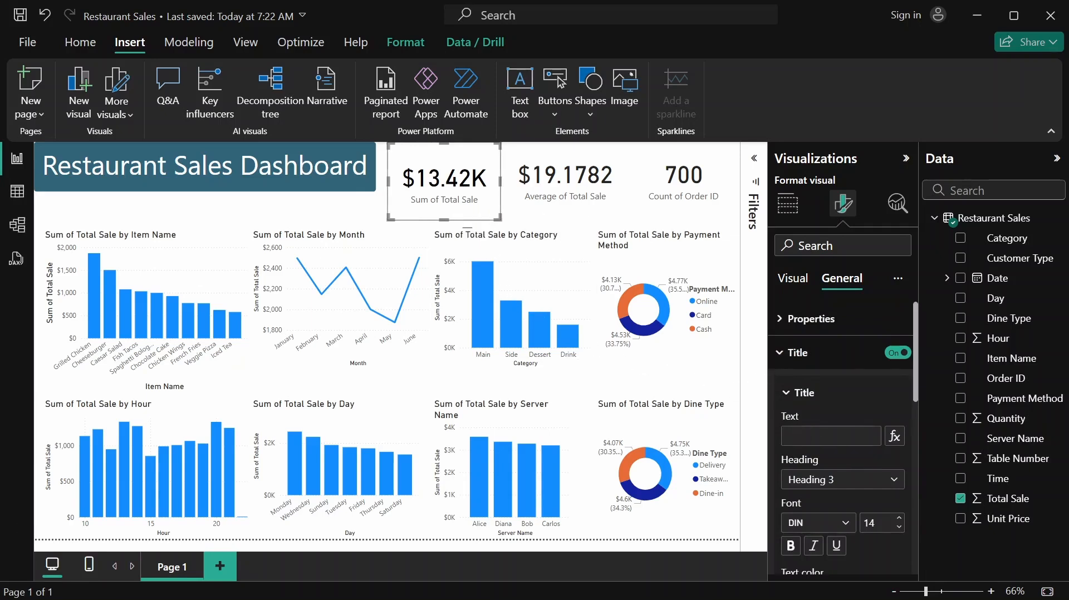
{"action": "left_click", "coordinate": [803, 431]}
{"action": "type", "text": "T"}
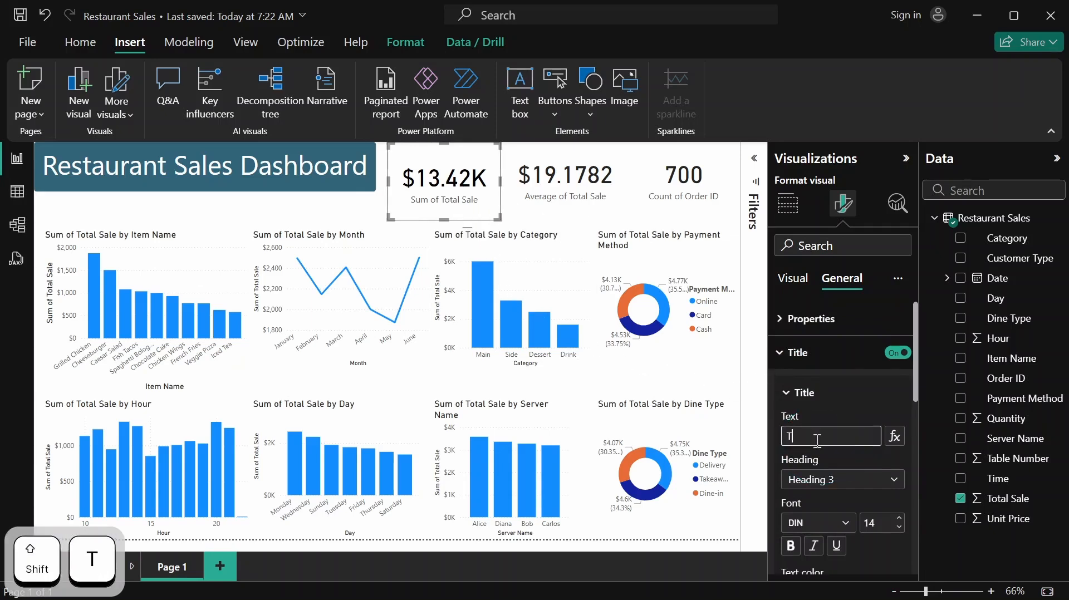
{"action": "type", "text": "otal Sales"}
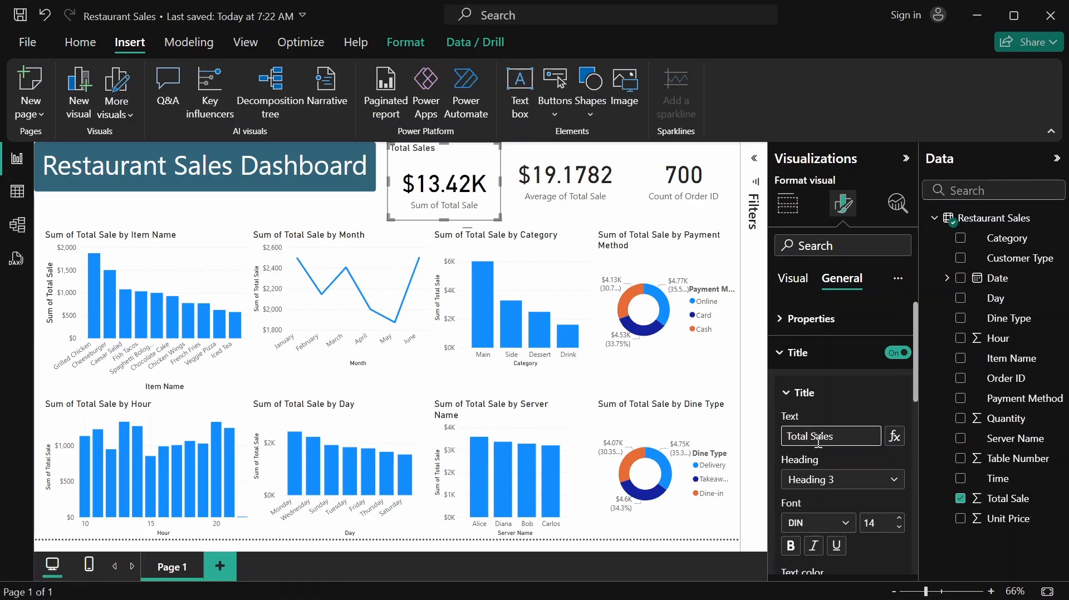
Set the text color of the card's Total Sales title to black
{"action": "scroll", "coordinate": [817, 443], "scroll_direction": "down", "scroll_amount": 2}
{"action": "left_click", "coordinate": [816, 508]}
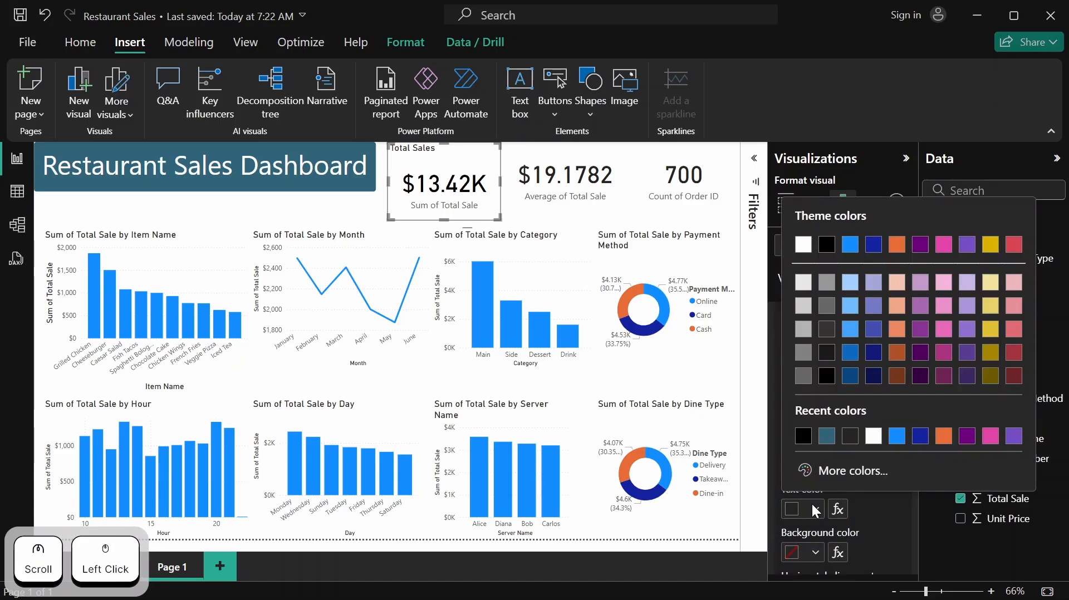
{"action": "left_click", "coordinate": [827, 244]}
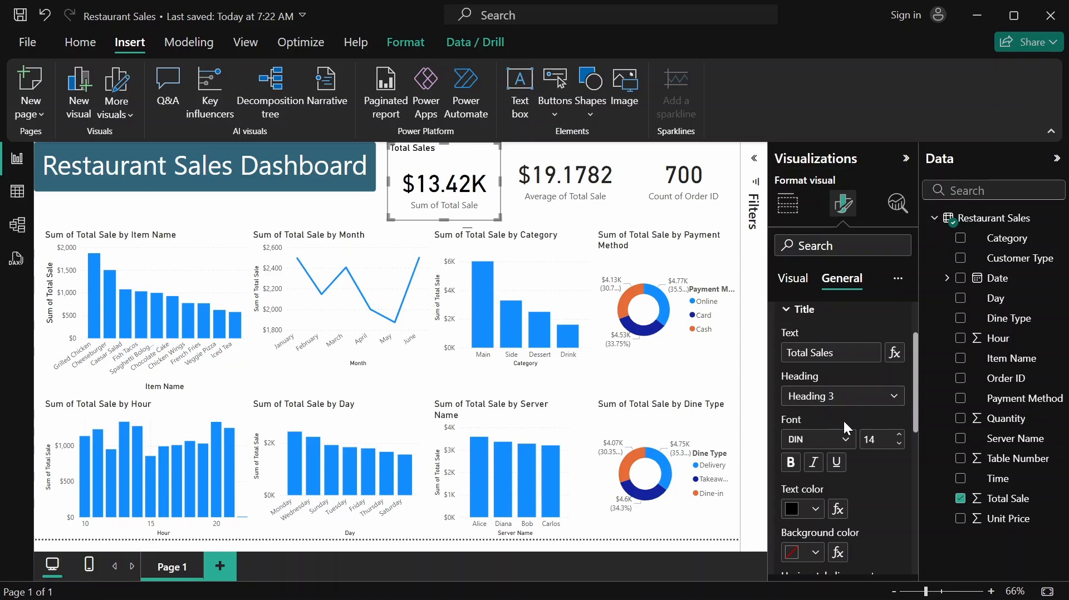
Center the Total Sales title horizontally on its card
{"action": "scroll", "coordinate": [844, 420], "scroll_direction": "down", "scroll_amount": 2}
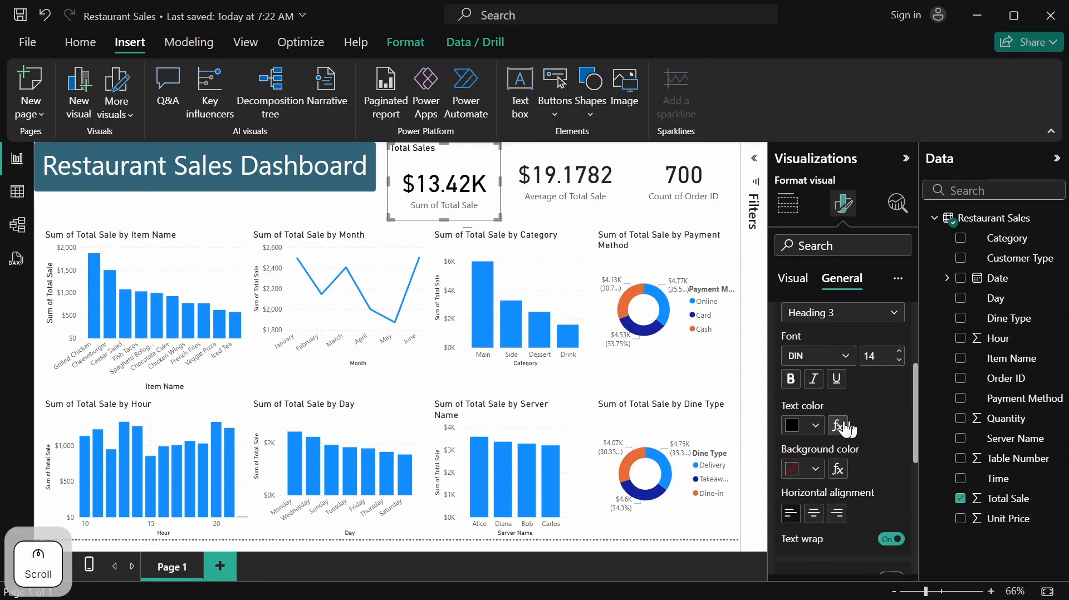
{"action": "left_click", "coordinate": [814, 519]}
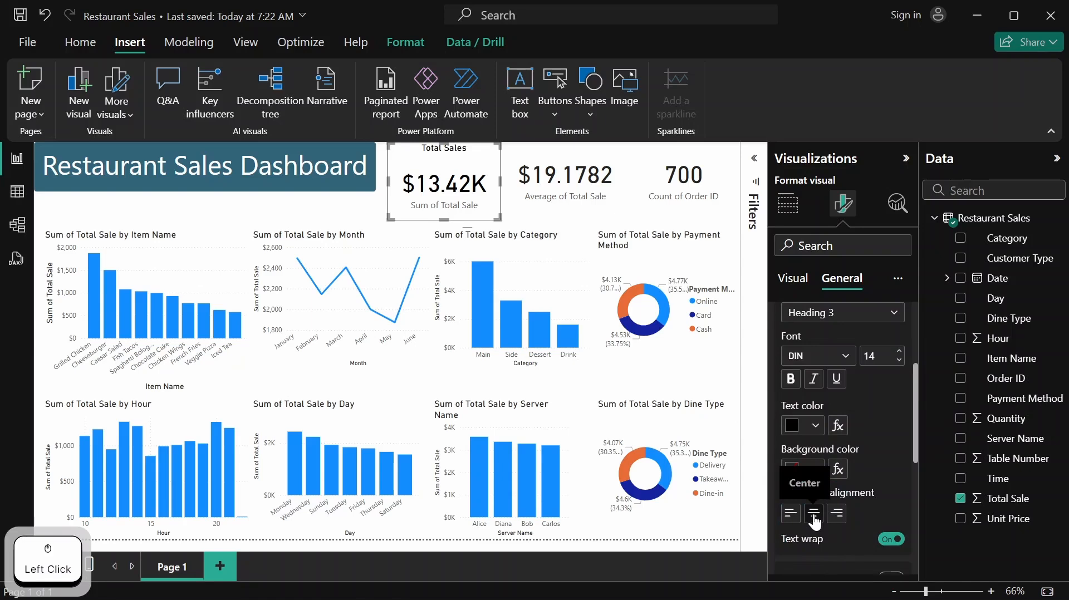
{"action": "scroll", "coordinate": [869, 432], "scroll_direction": "up", "scroll_amount": 3}
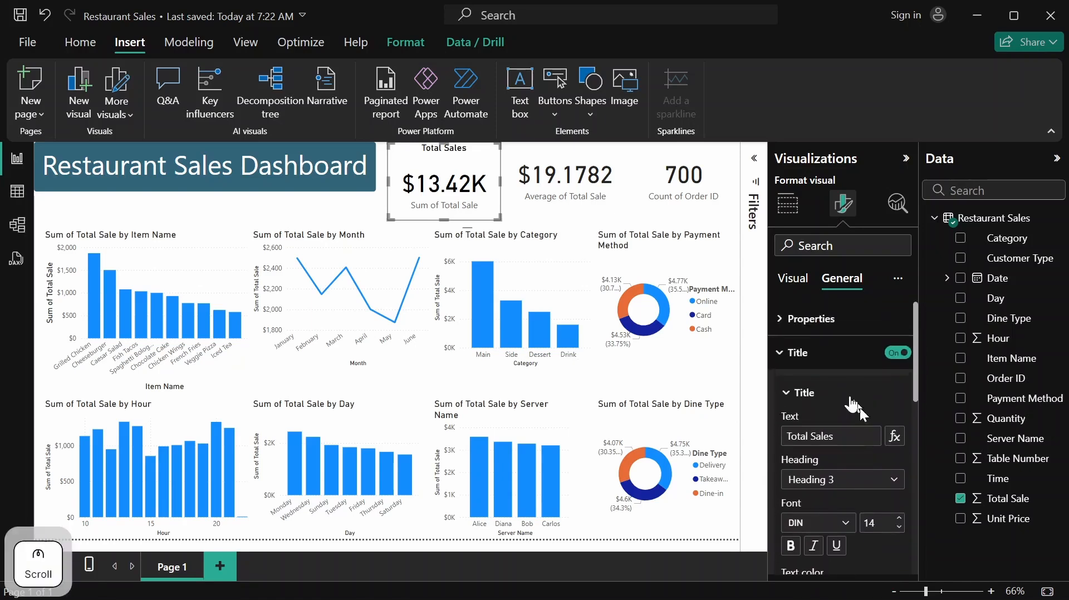
{"action": "left_click", "coordinate": [812, 361]}
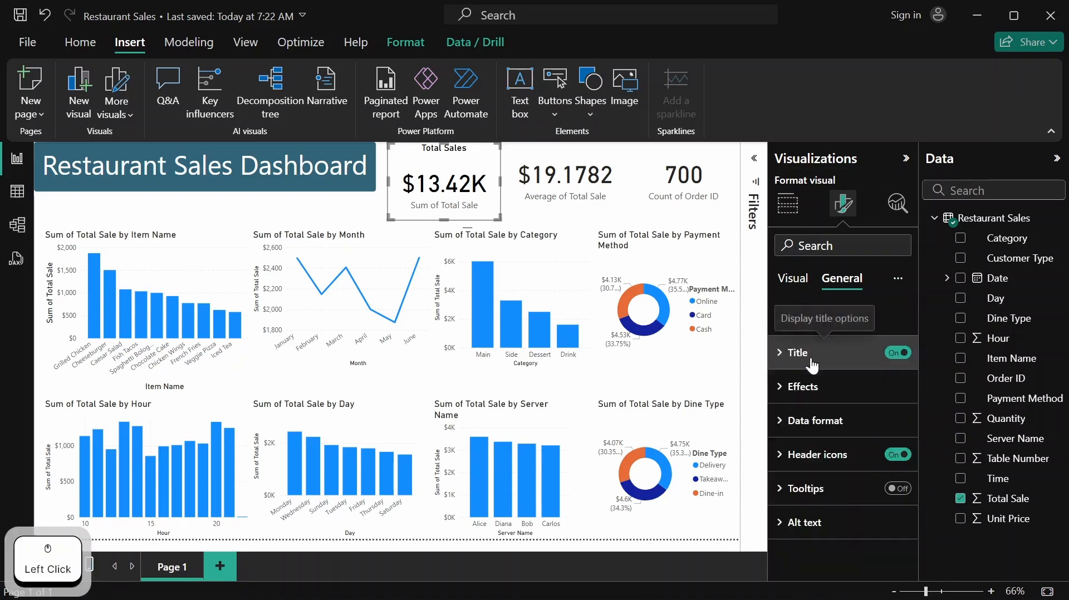
Switch to the Restaurant Dashboard note in Notepad and copy the Blue hex code #00B5C0 for the card's effects
{"action": "left_click", "coordinate": [828, 393]}
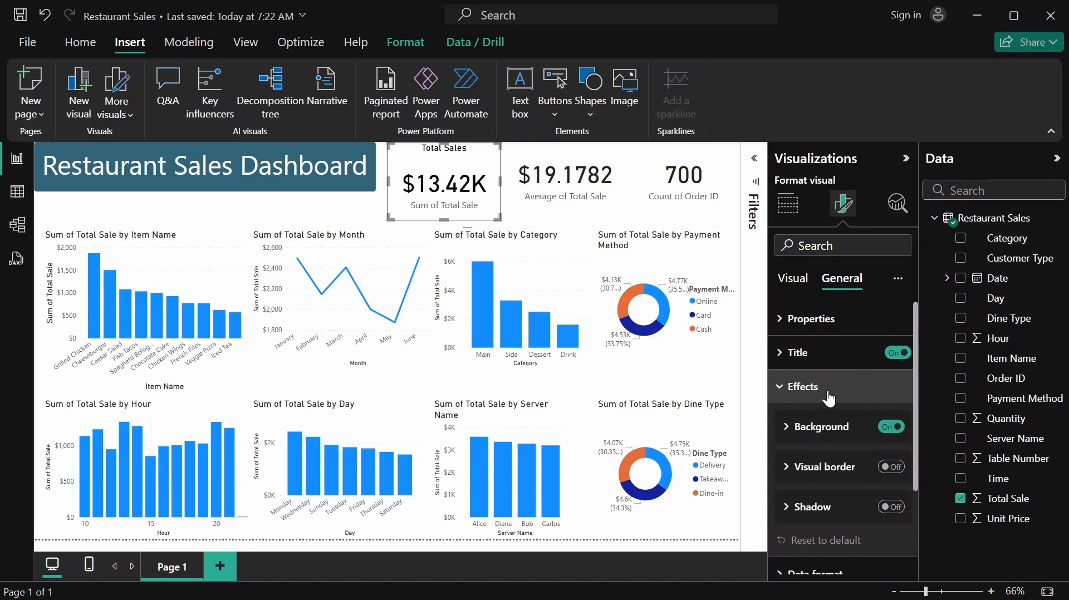
{"action": "left_click", "coordinate": [419, 581]}
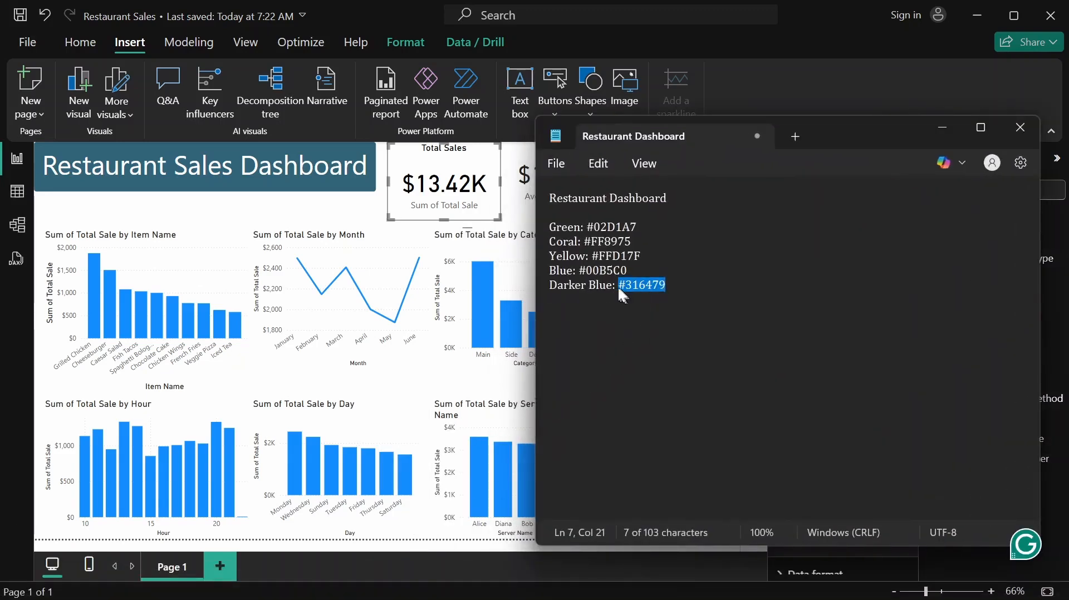
{"action": "left_click", "coordinate": [578, 272]}
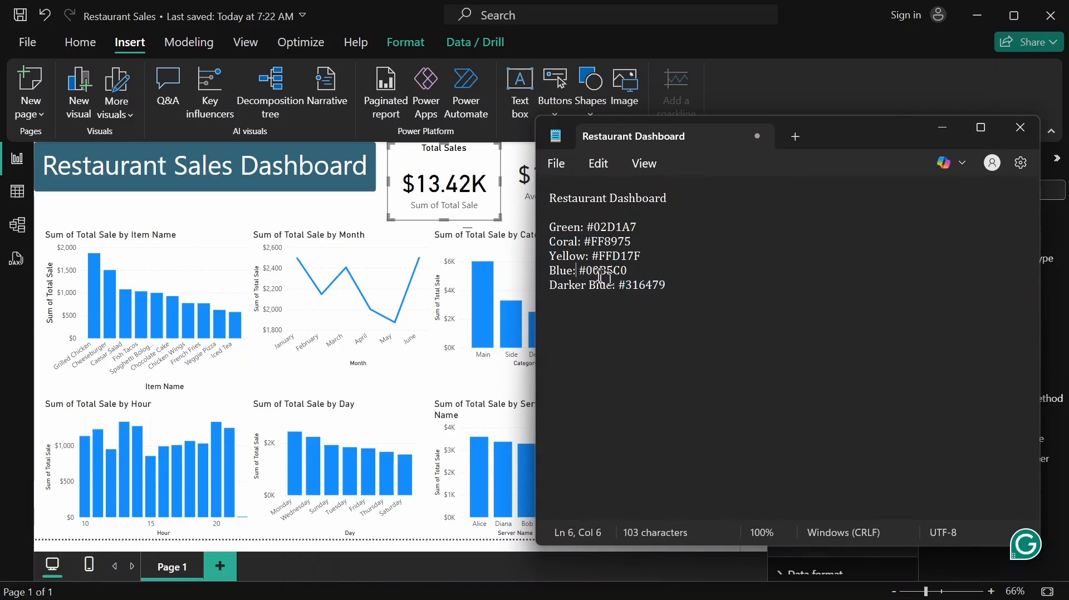
{"action": "left_click_drag", "start_coordinate": [579, 271], "coordinate": [637, 283]}
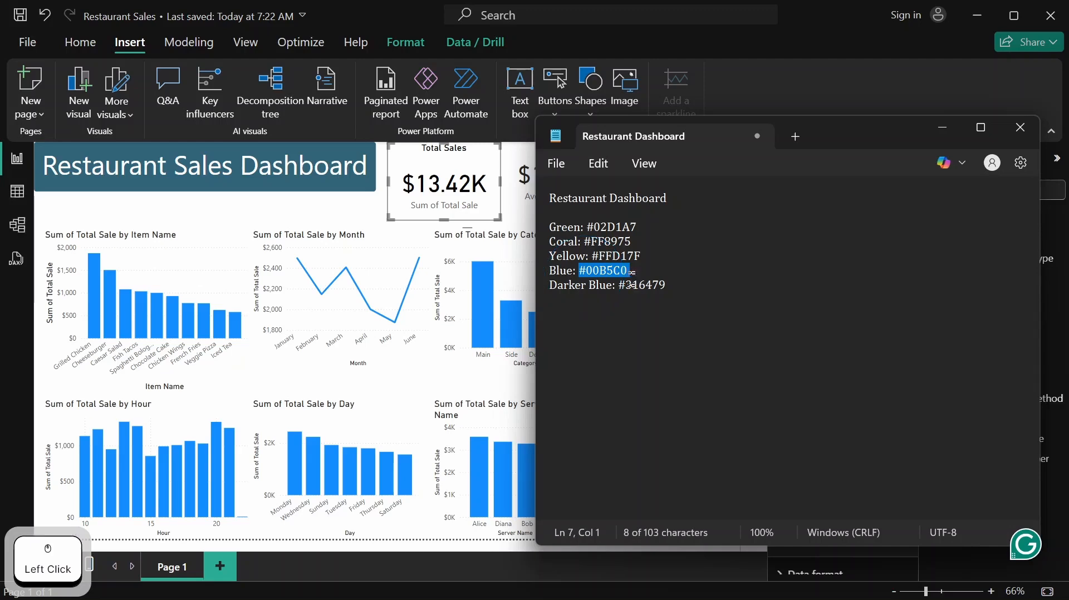
{"action": "key", "text": "ctrl+c"}
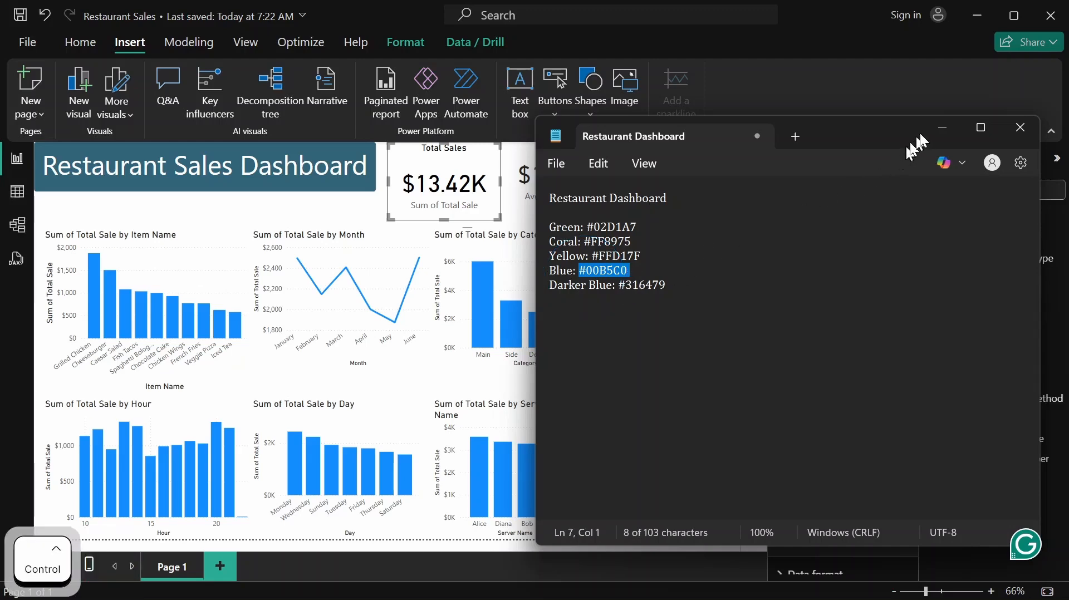
{"action": "left_click", "coordinate": [941, 127]}
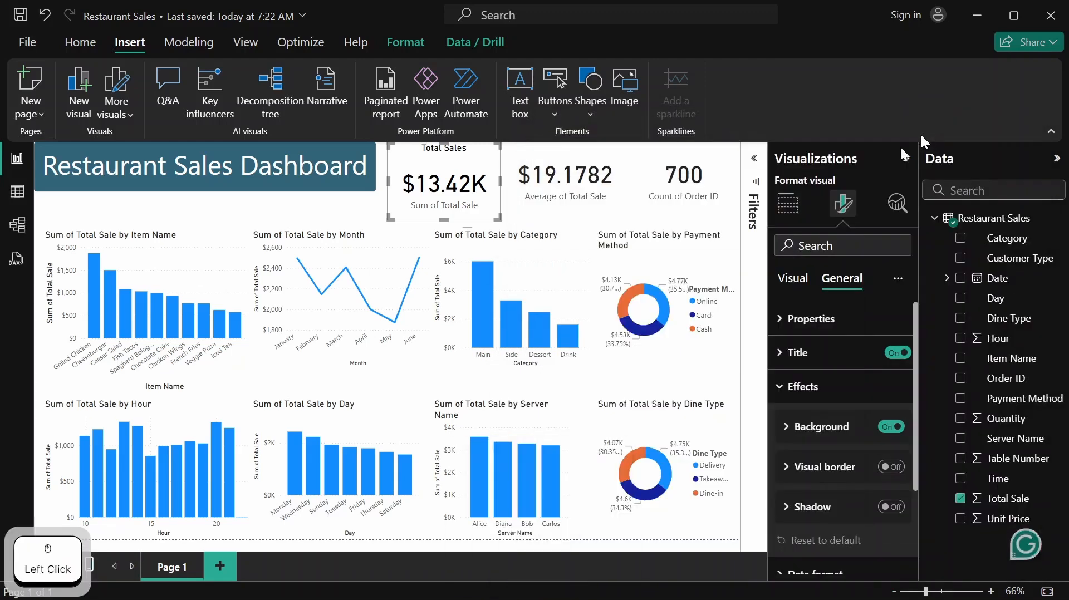
Set the background color of the Total Sales card to the copied hex value #00B5C0
{"action": "left_click", "coordinate": [797, 436]}
{"action": "left_click", "coordinate": [815, 469]}
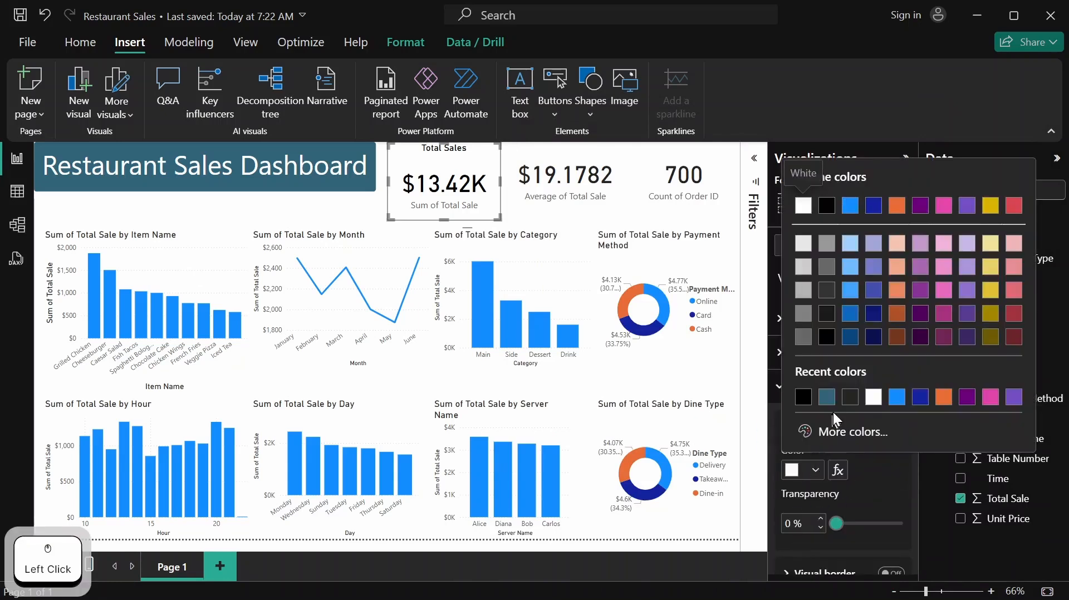
{"action": "left_click", "coordinate": [835, 431]}
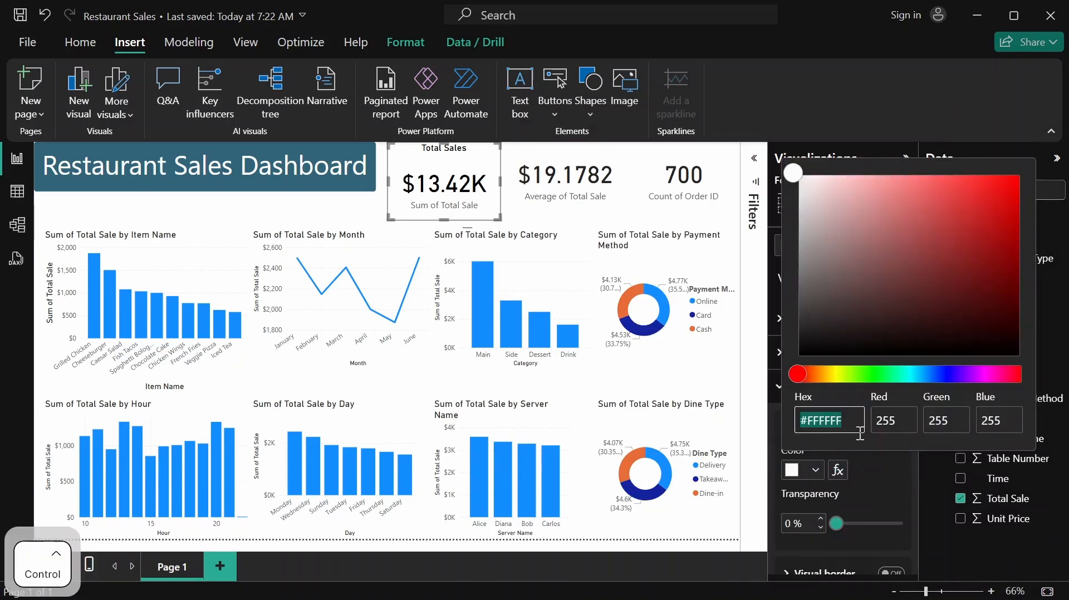
{"action": "key", "text": "ctrl+v"}
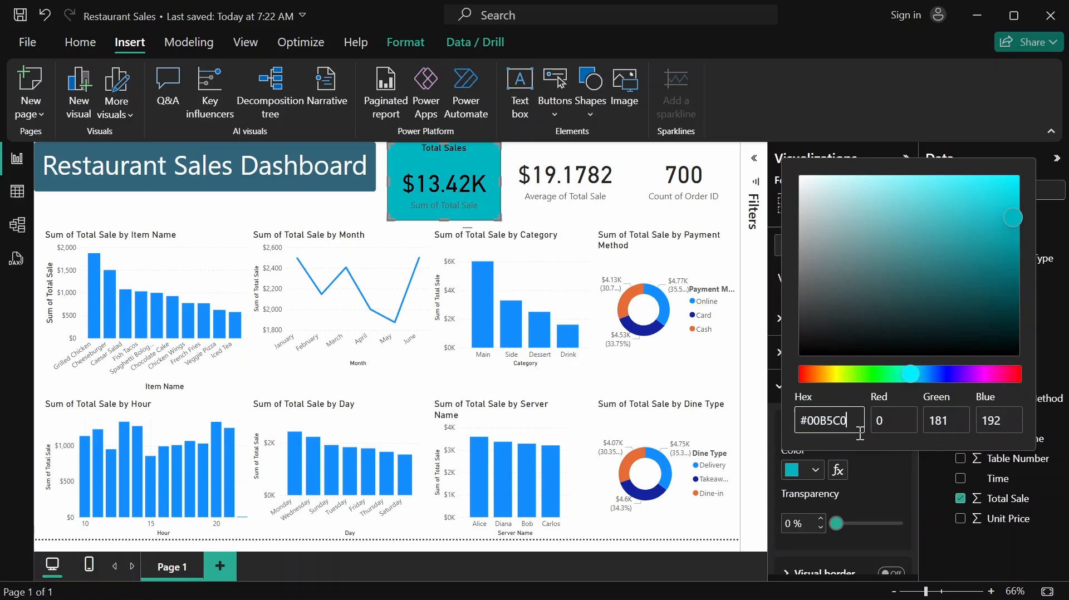
{"action": "left_click", "coordinate": [874, 497]}
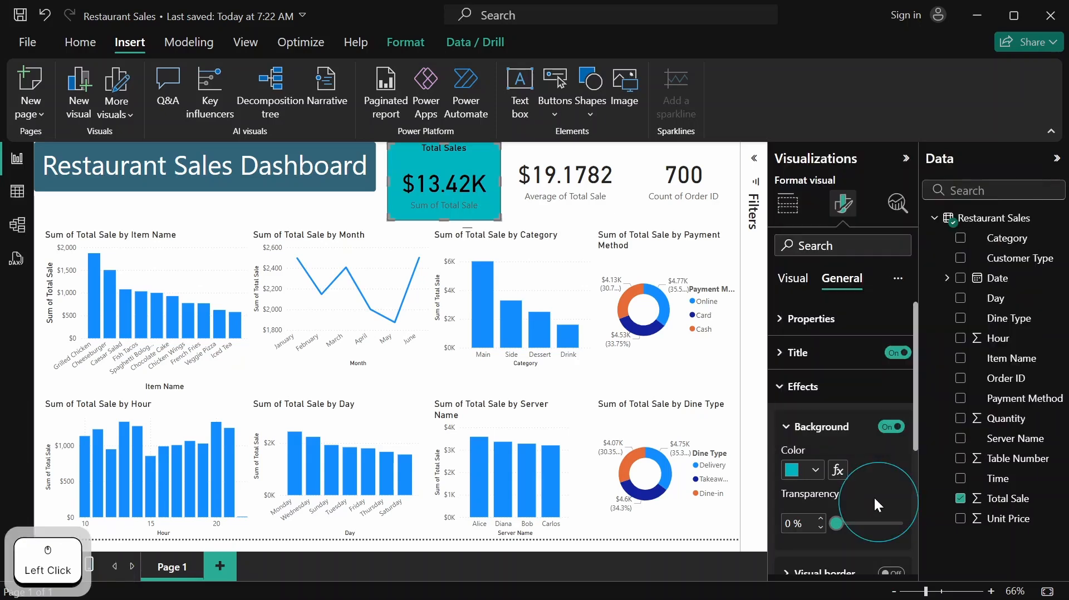
{"action": "scroll", "coordinate": [859, 462], "scroll_direction": "down", "scroll_amount": 3}
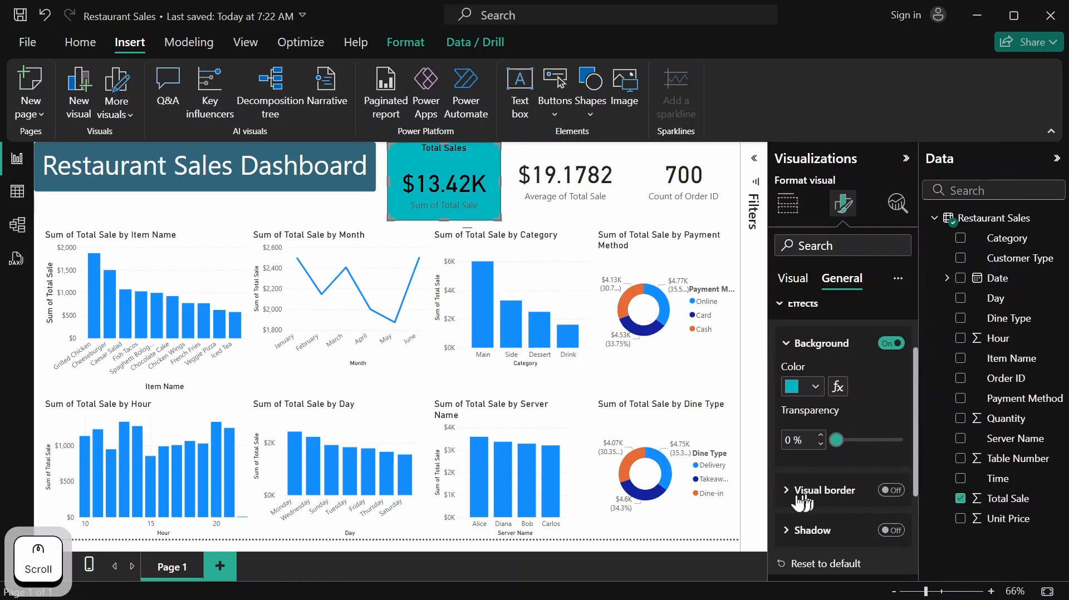
{"action": "left_click", "coordinate": [783, 342]}
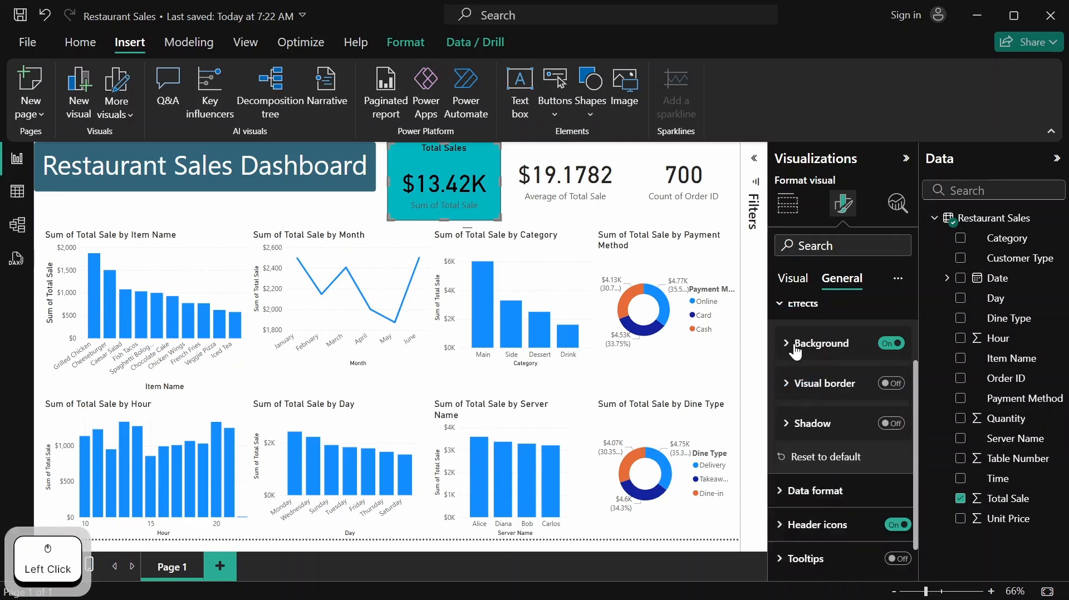
Turn on the visual border of the Total Sales card and color it with the recently used teal blue
{"action": "left_click", "coordinate": [796, 384]}
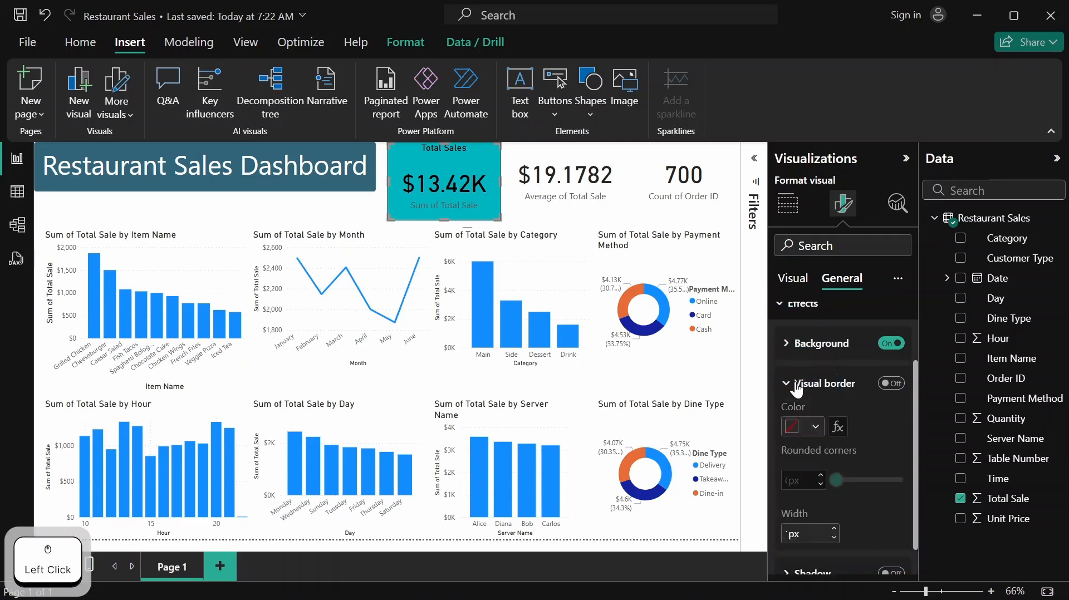
{"action": "left_click", "coordinate": [892, 384]}
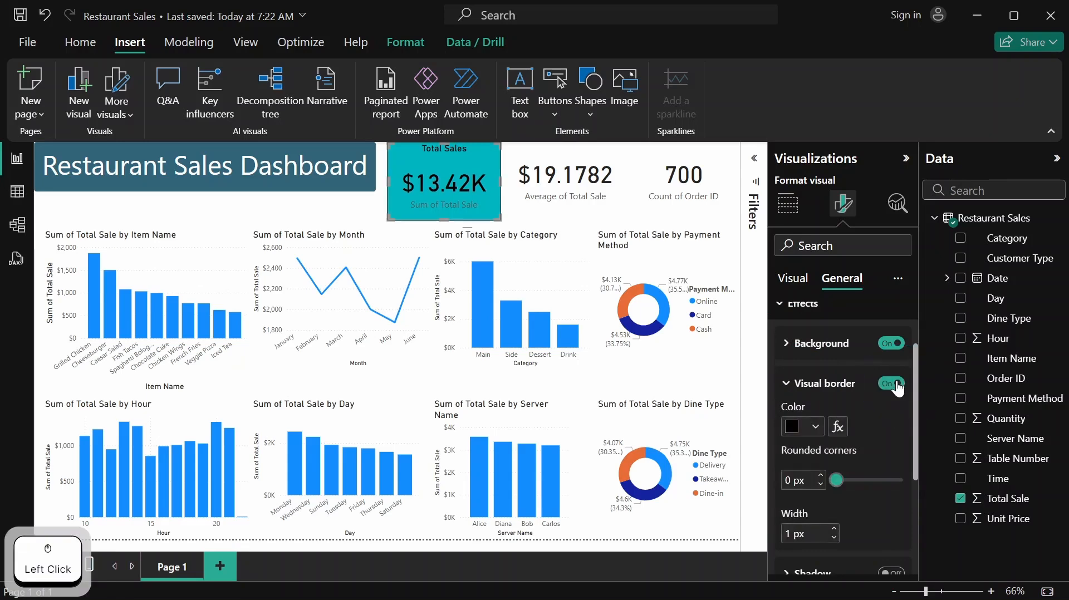
{"action": "left_click", "coordinate": [818, 428]}
{"action": "left_click", "coordinate": [803, 353]}
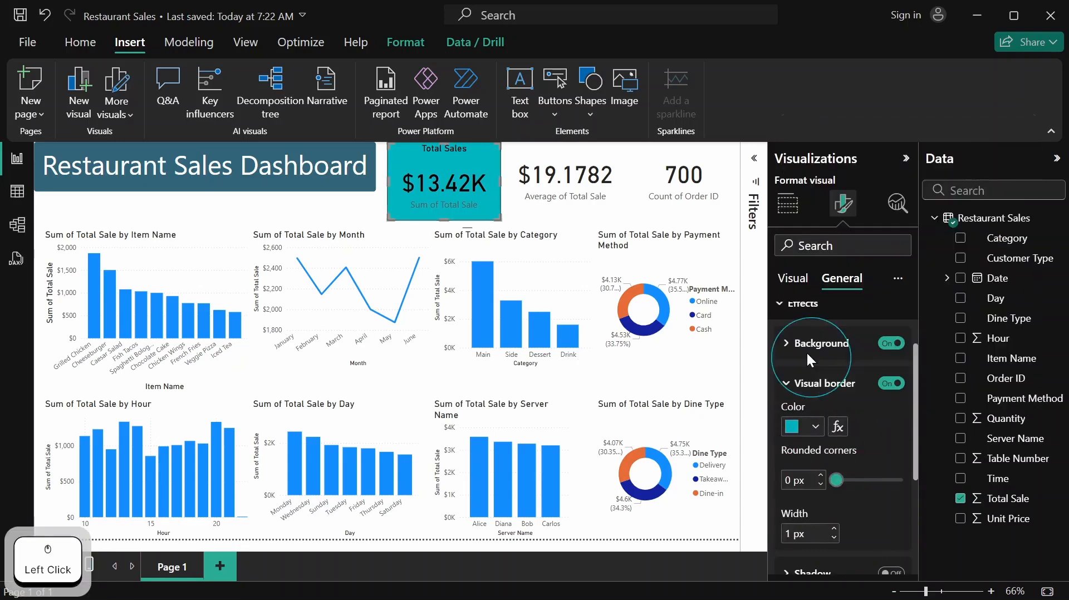
Set the rounded corners of the Total Sales card's border to 4 px
{"action": "left_click", "coordinate": [821, 477]}
{"action": "left_click", "coordinate": [823, 477]}
{"action": "left_click", "coordinate": [822, 476]}
{"action": "left_click", "coordinate": [822, 477]}
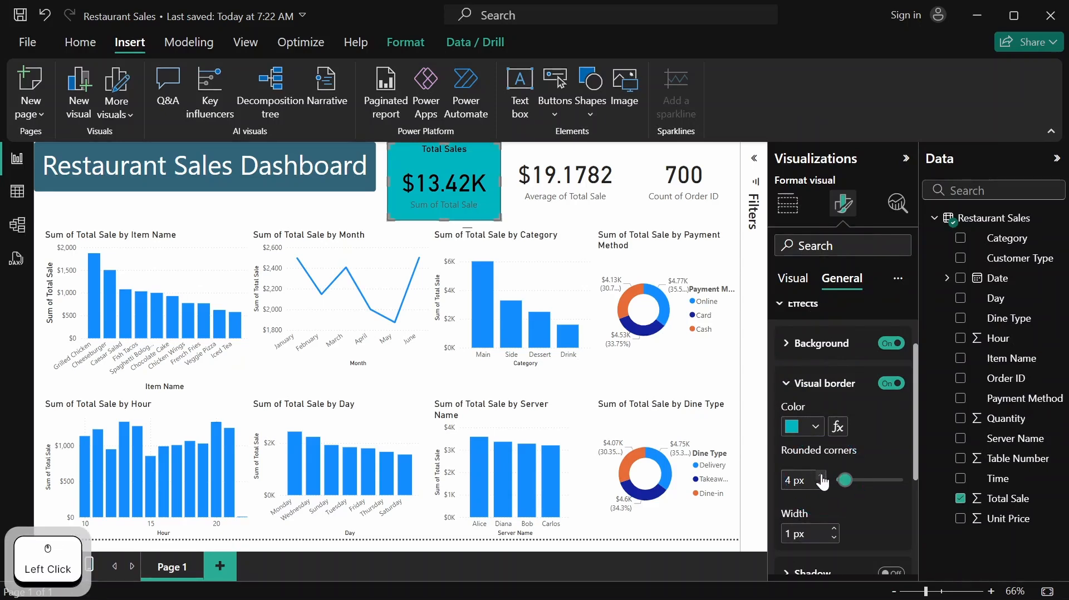
{"action": "scroll", "coordinate": [813, 476], "scroll_direction": "up", "scroll_amount": 2}
{"action": "left_click", "coordinate": [805, 471]}
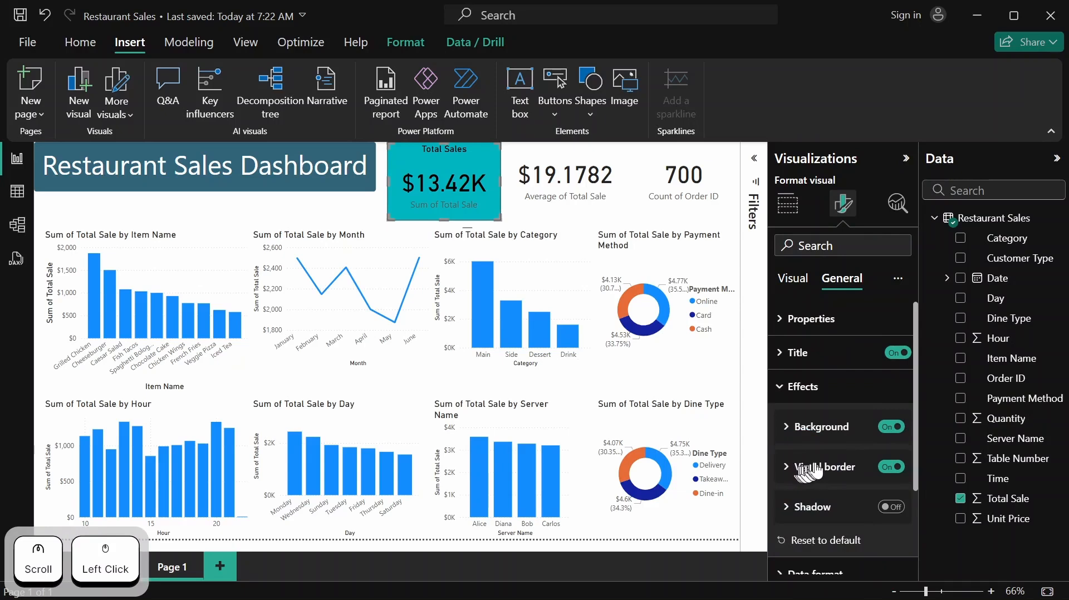
{"action": "left_click", "coordinate": [786, 389]}
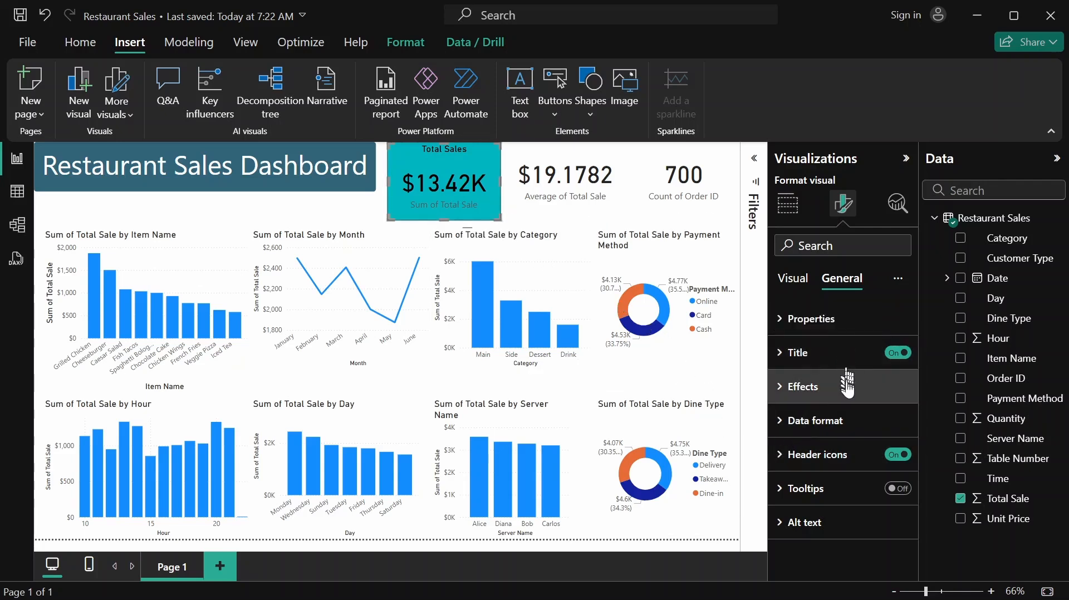
Set the height of the Total Sales card to 90
{"action": "left_click", "coordinate": [808, 330]}
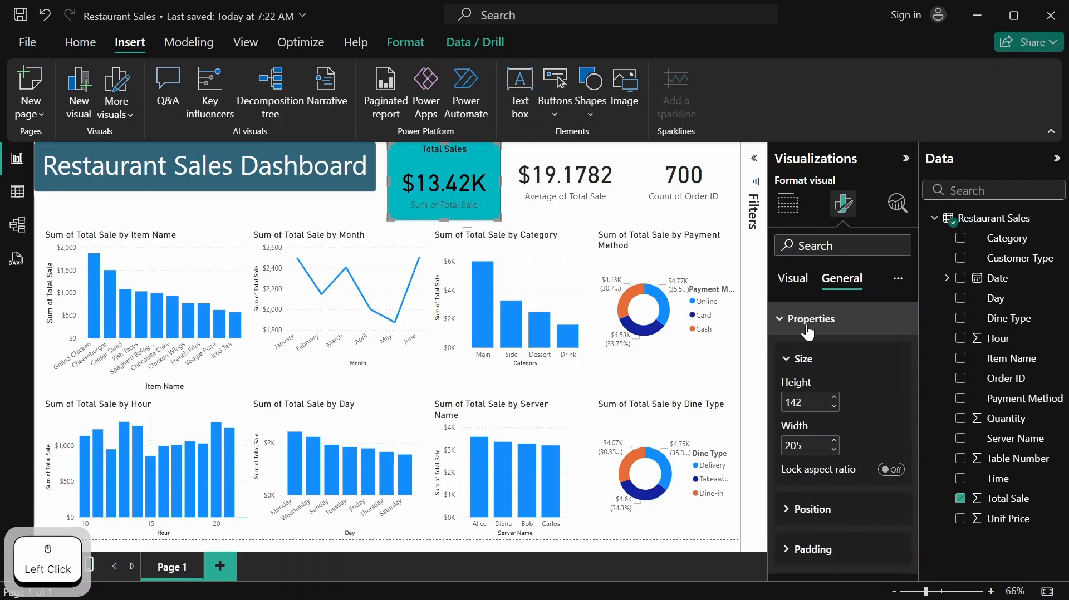
{"action": "left_click", "coordinate": [814, 405]}
{"action": "type", "text": "90"}
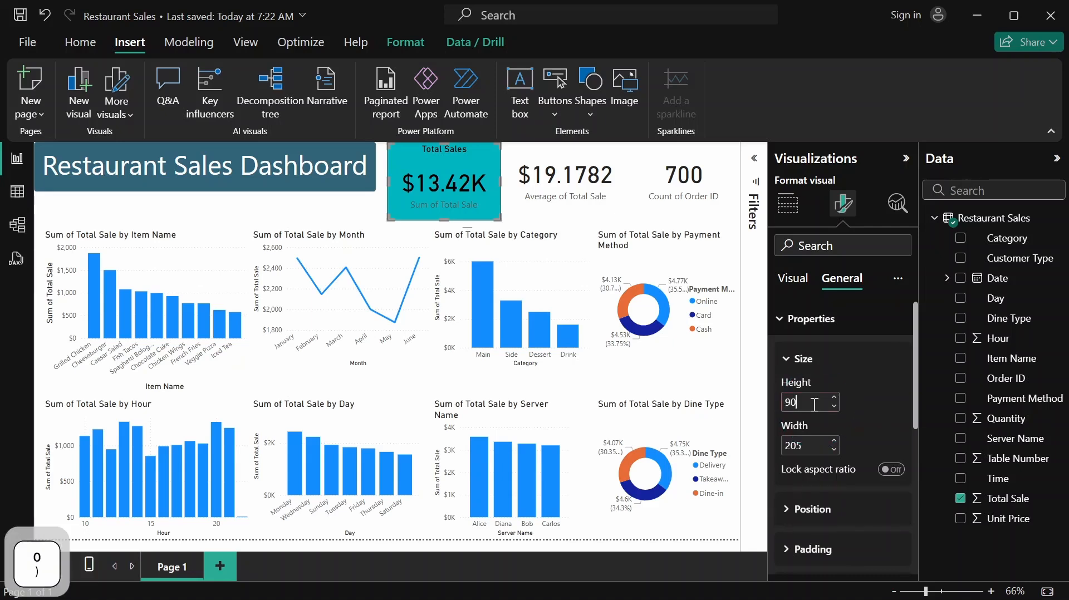
{"action": "key", "text": "Return"}
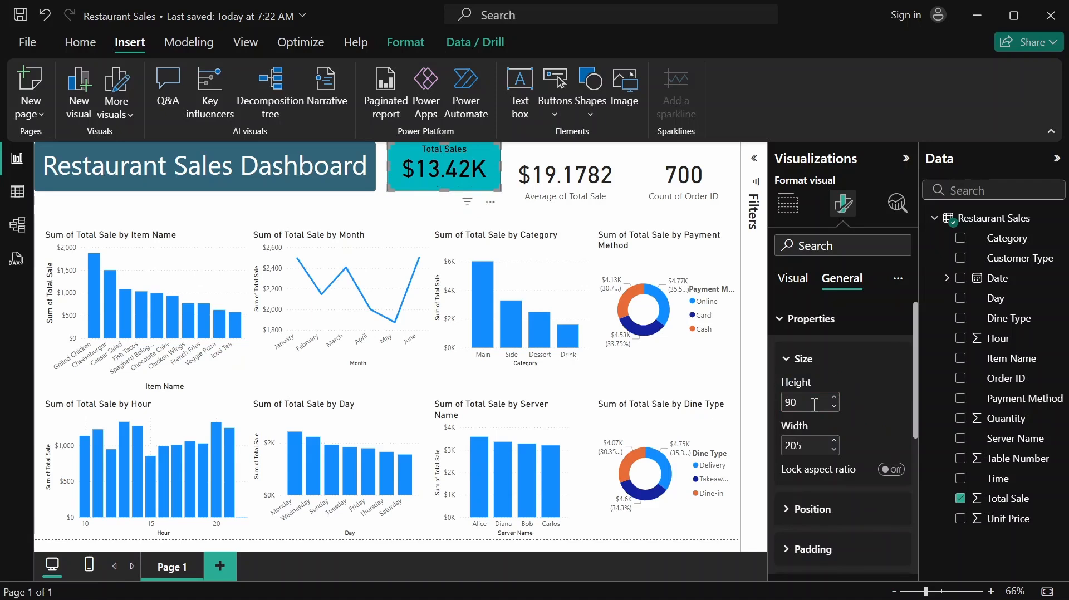
{"action": "left_click", "coordinate": [814, 405]}
{"action": "left_click", "coordinate": [882, 427]}
{"action": "left_click", "coordinate": [850, 380]}
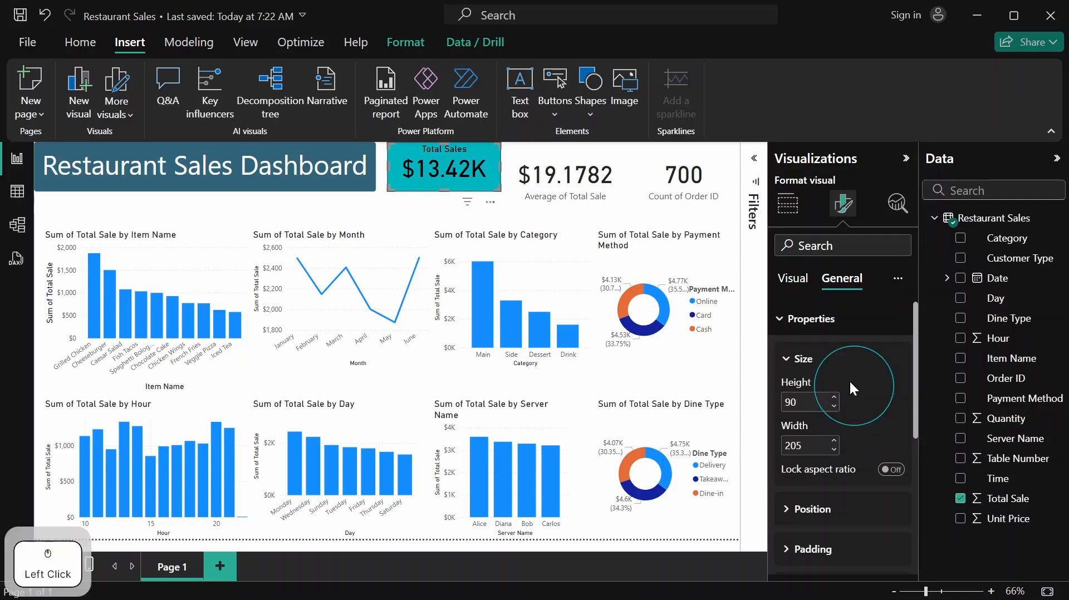
{"action": "left_click", "coordinate": [794, 360]}
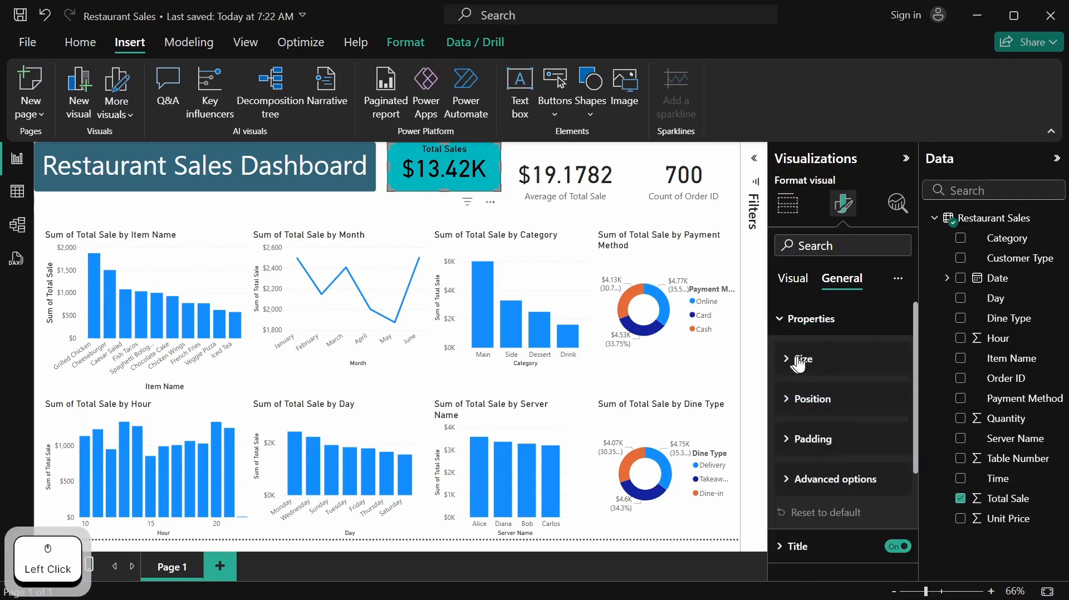
{"action": "left_click", "coordinate": [805, 319]}
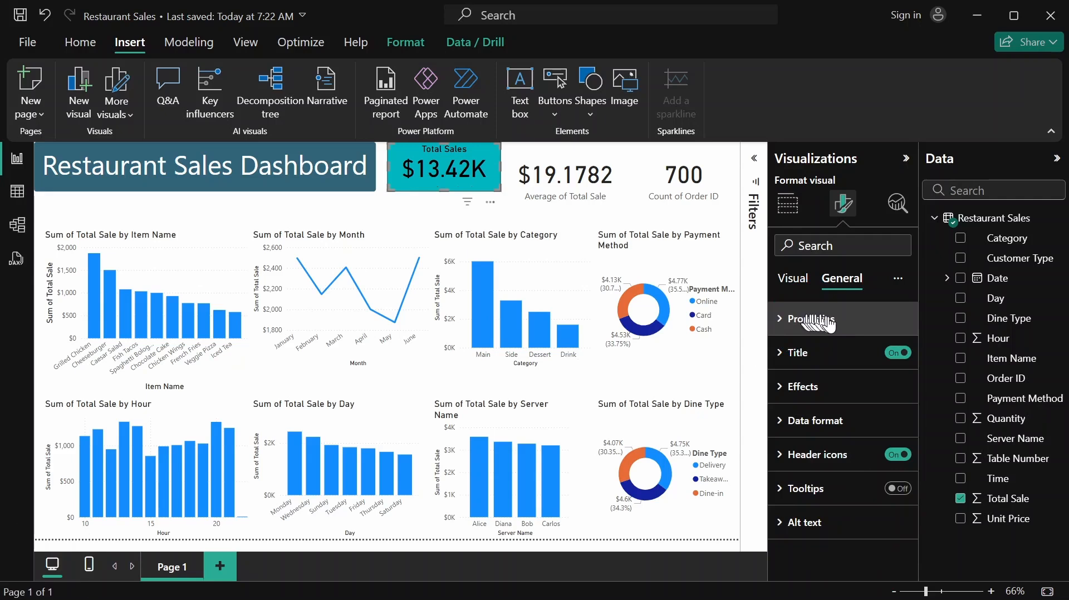
Change the text color of the card's Total Sales title to white
{"action": "left_click", "coordinate": [799, 363]}
{"action": "scroll", "coordinate": [830, 527], "scroll_direction": "down", "scroll_amount": 1}
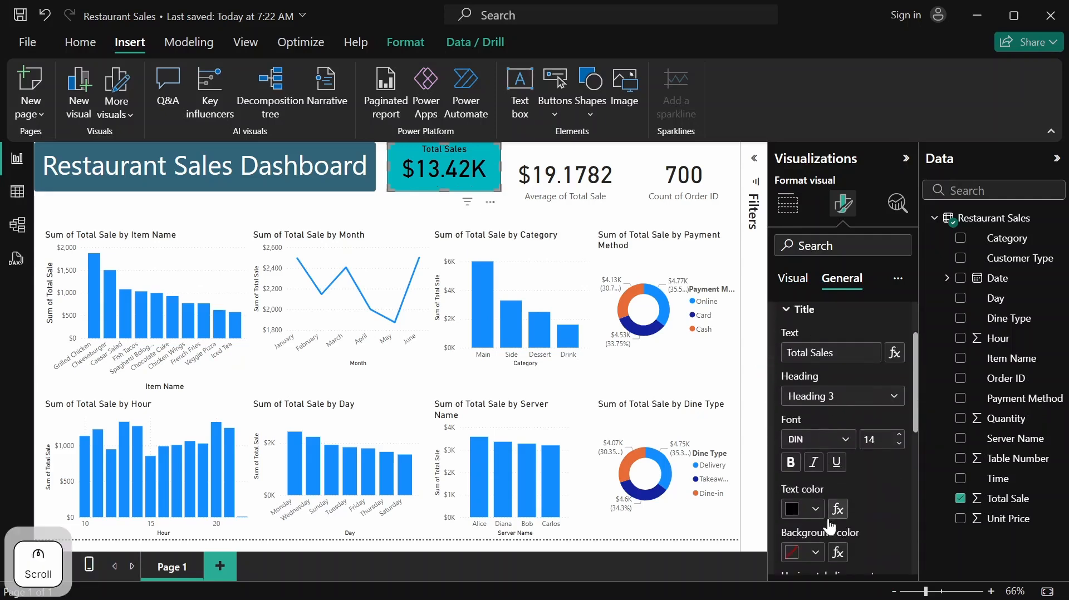
{"action": "scroll", "coordinate": [830, 526], "scroll_direction": "down", "scroll_amount": 2}
{"action": "left_click", "coordinate": [815, 424]}
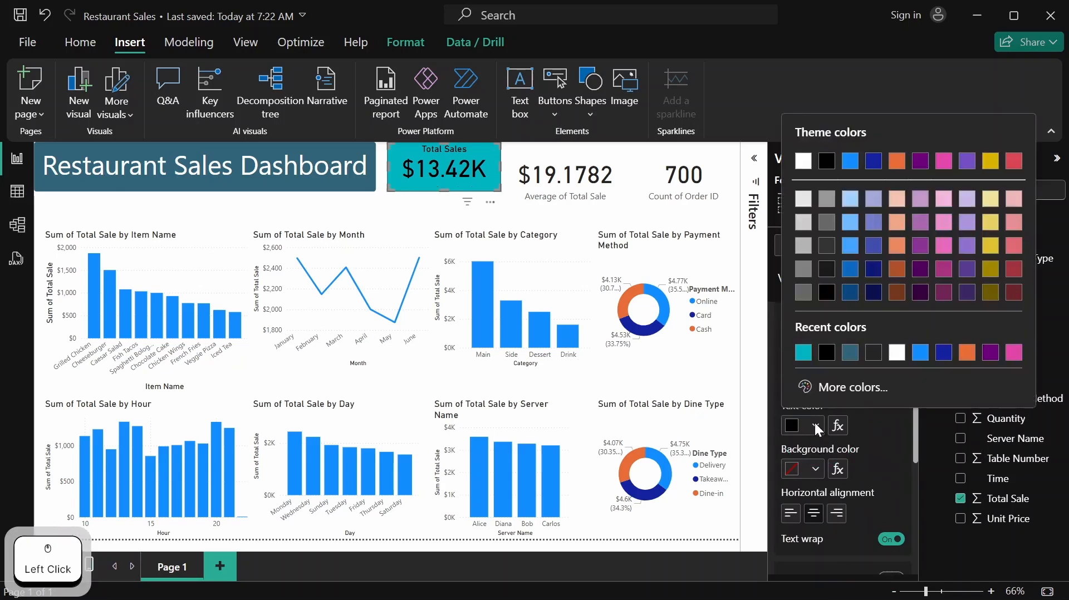
{"action": "left_click", "coordinate": [803, 161]}
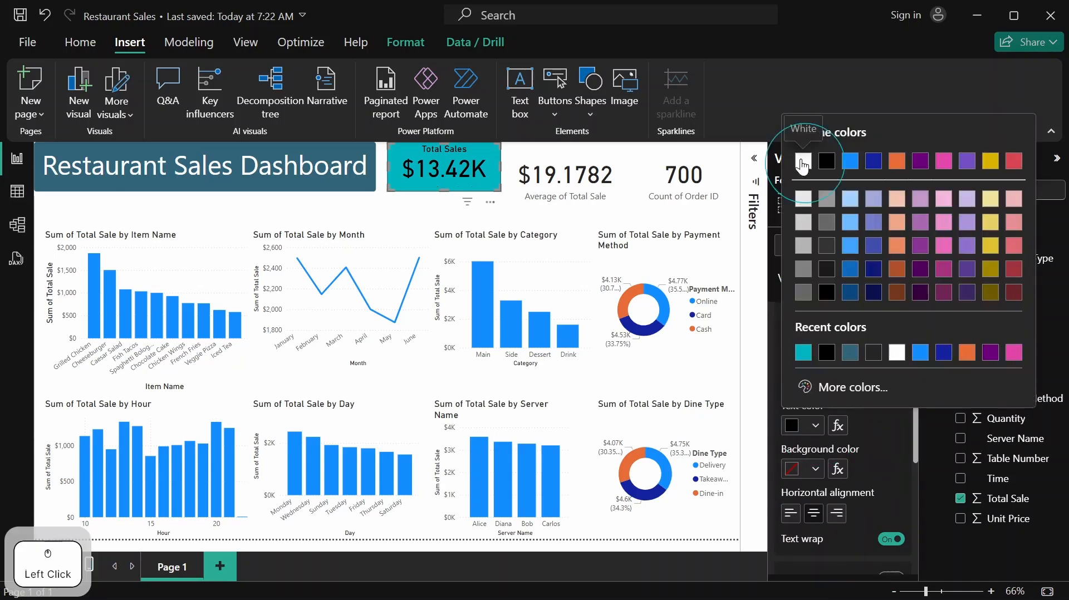
{"action": "scroll", "coordinate": [830, 401], "scroll_direction": "up", "scroll_amount": 5}
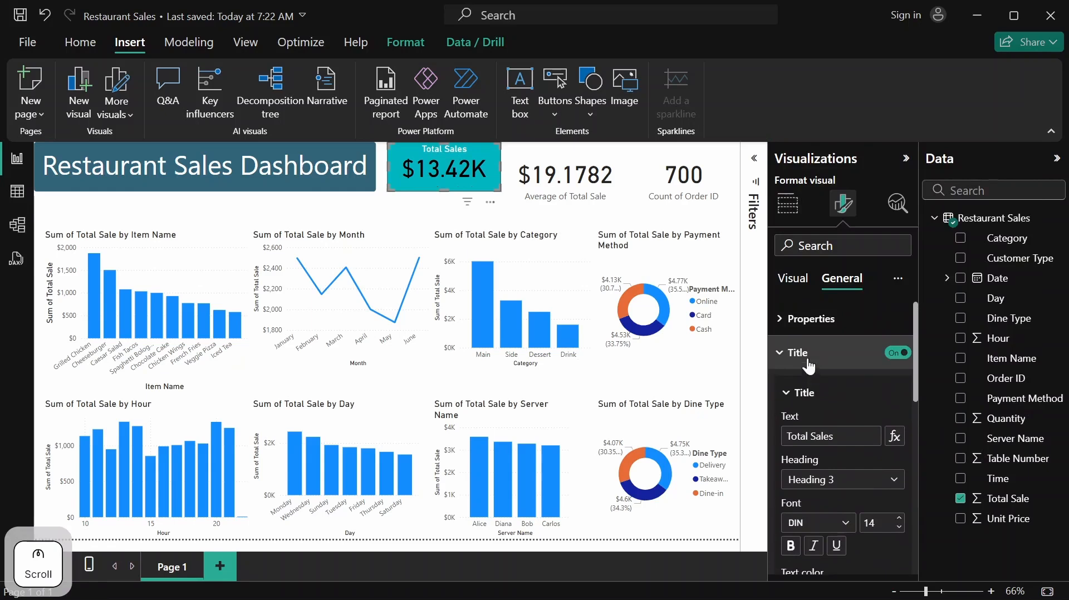
{"action": "left_click", "coordinate": [795, 392]}
{"action": "left_click", "coordinate": [788, 353]}
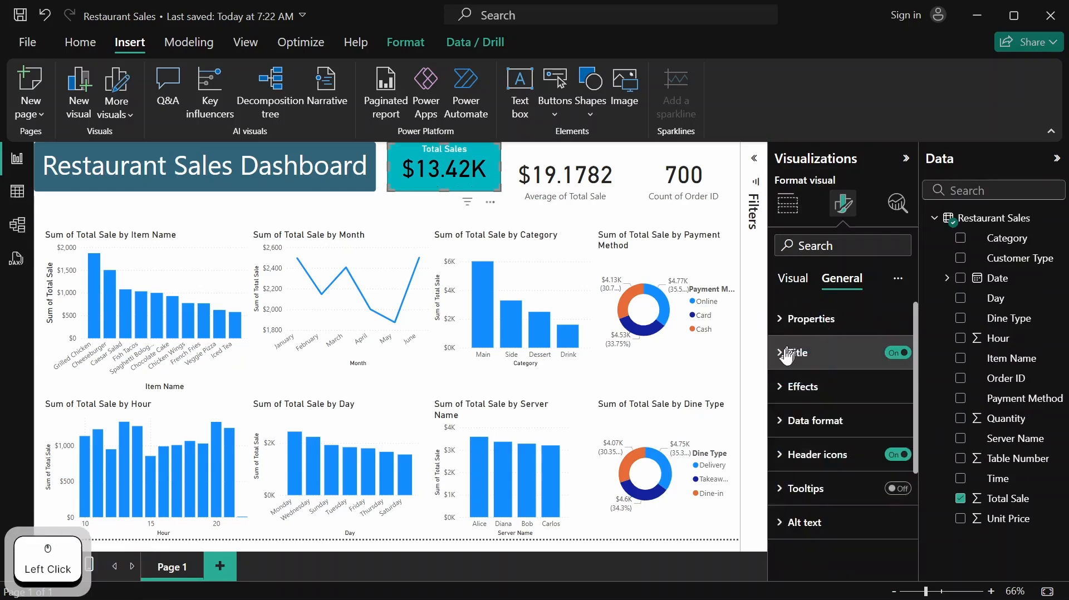
Change the callout value color of the Total Sales card to white
{"action": "left_click", "coordinate": [795, 291]}
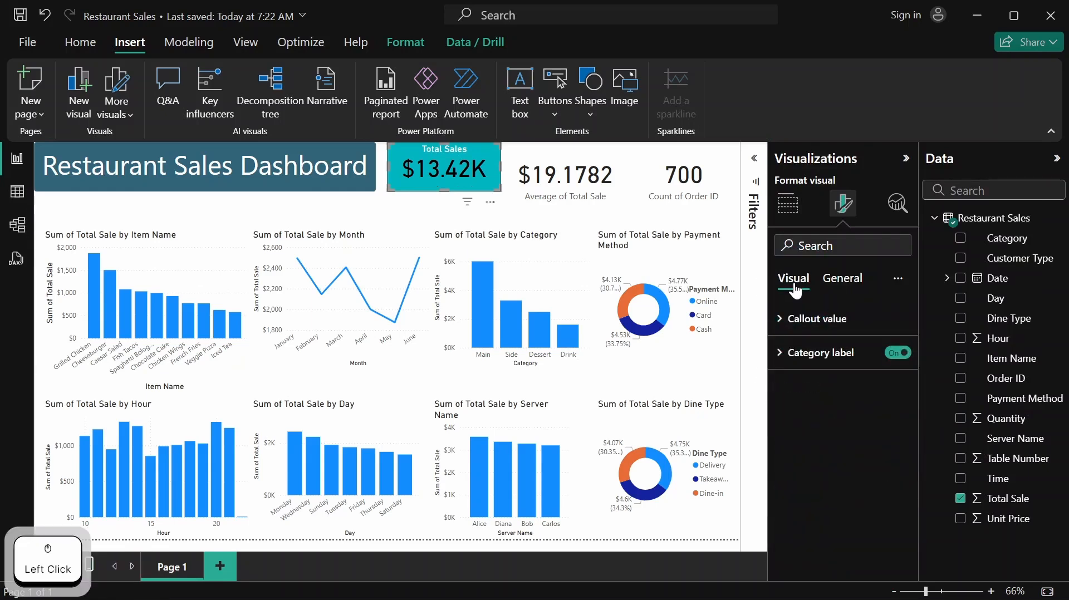
{"action": "left_click", "coordinate": [789, 326]}
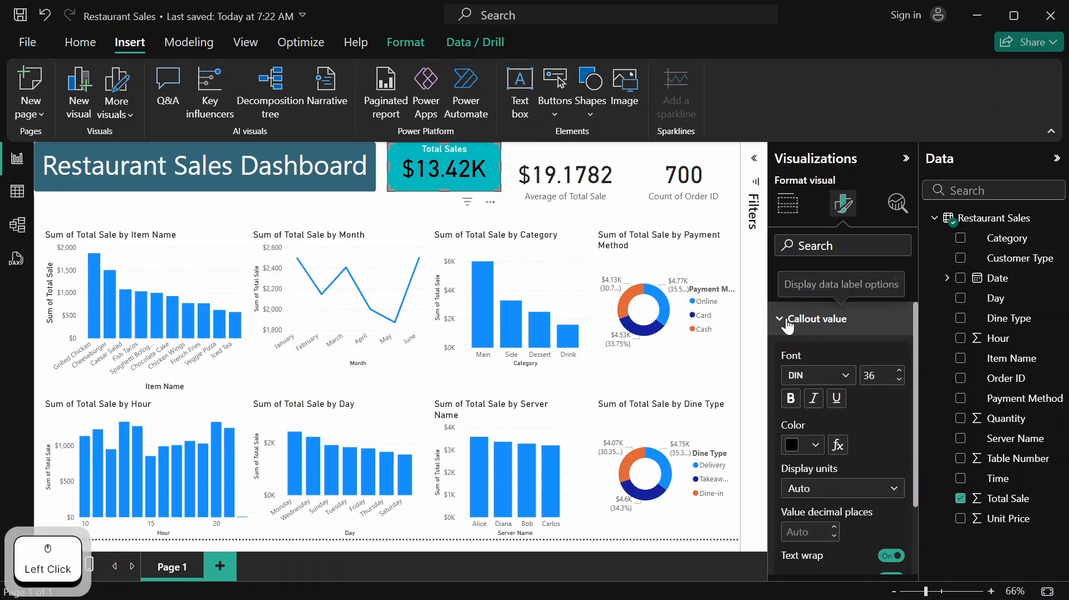
{"action": "left_click", "coordinate": [819, 446]}
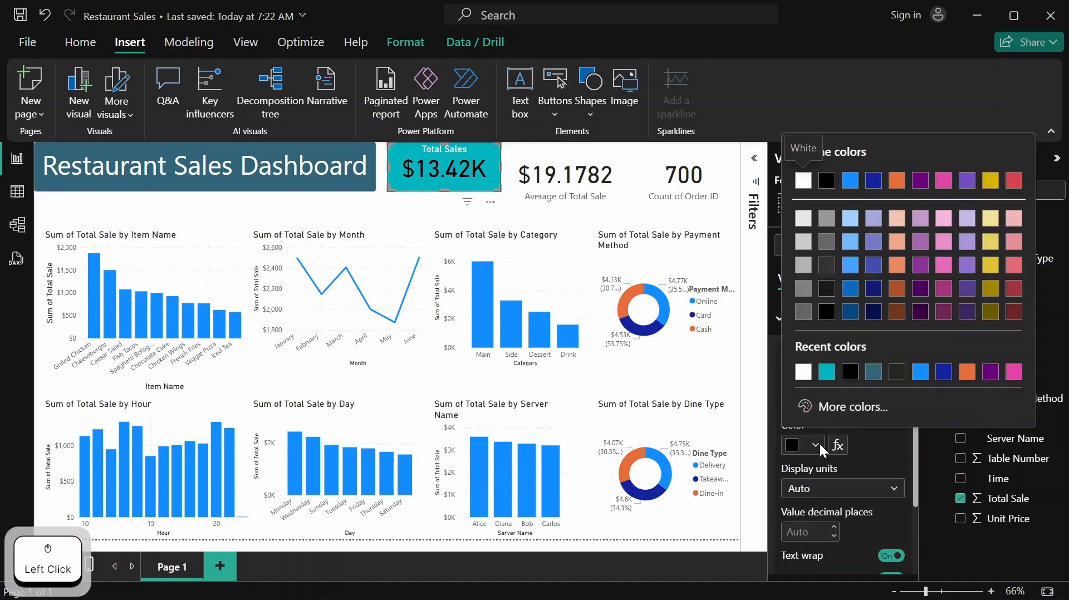
{"action": "left_click", "coordinate": [804, 180]}
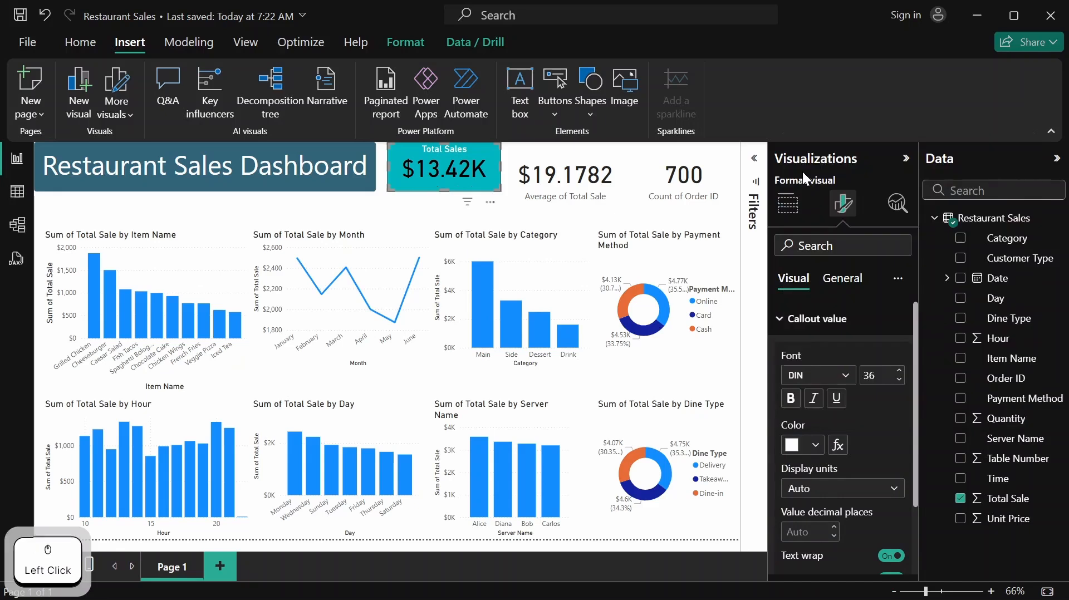
{"action": "left_click", "coordinate": [816, 320]}
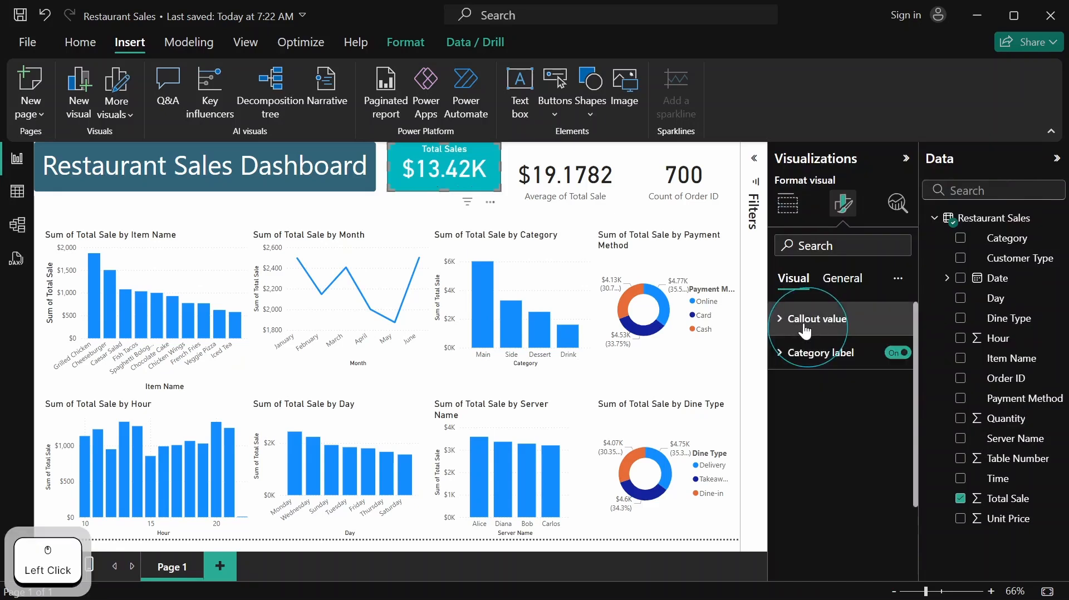
Turn off the category label of the Total Sales card
{"action": "left_click", "coordinate": [899, 355]}
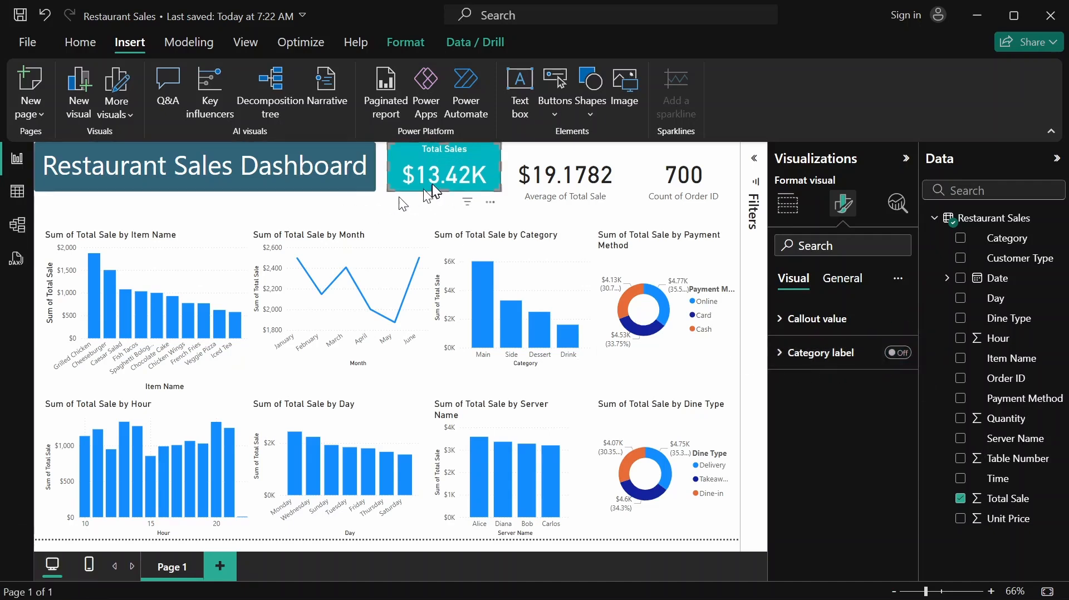
{"action": "left_click", "coordinate": [418, 207]}
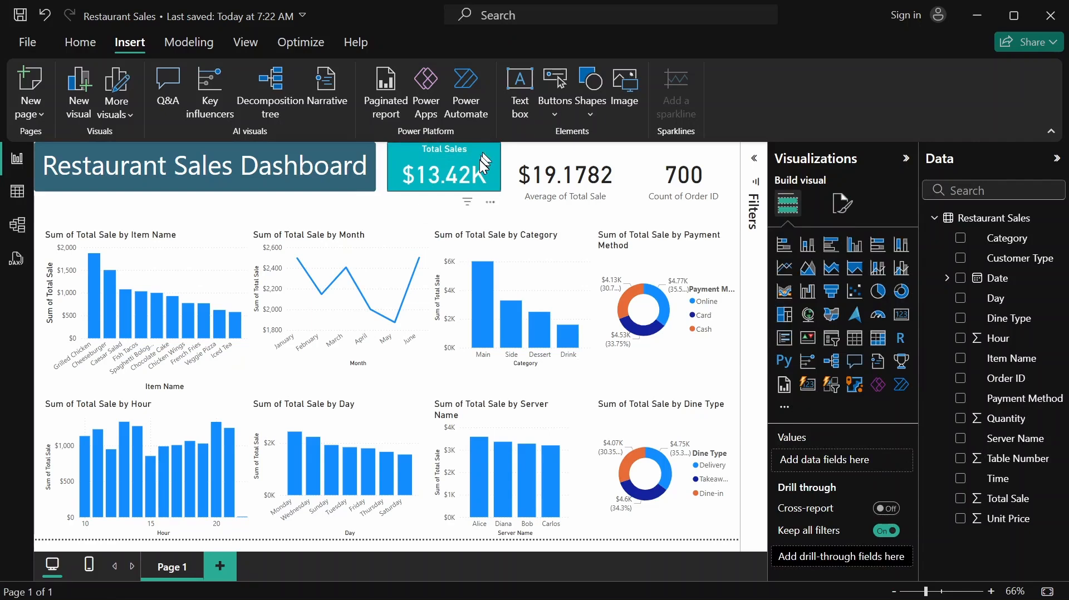
{"action": "left_click_drag", "start_coordinate": [480, 157], "coordinate": [472, 161]}
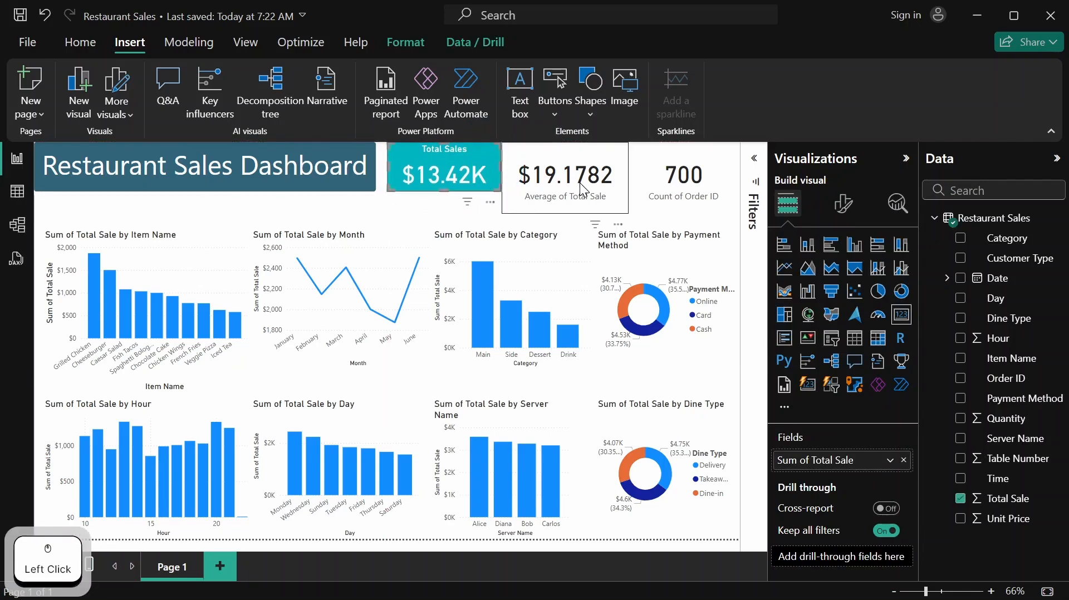
Change the callout value color of the Average of Total Sale card to black
{"action": "left_click", "coordinate": [601, 171]}
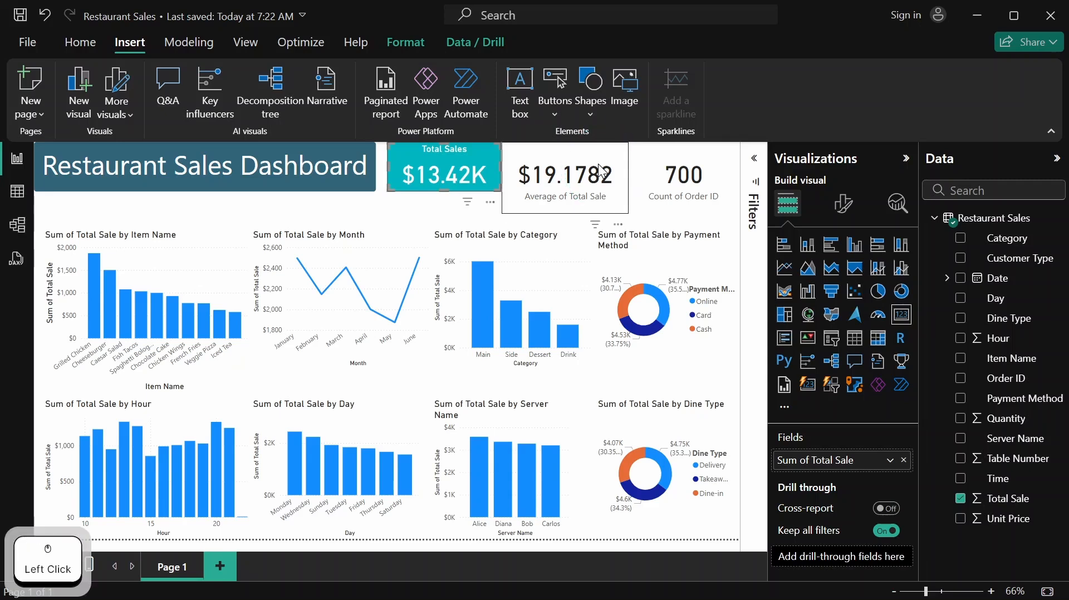
{"action": "left_click", "coordinate": [843, 211]}
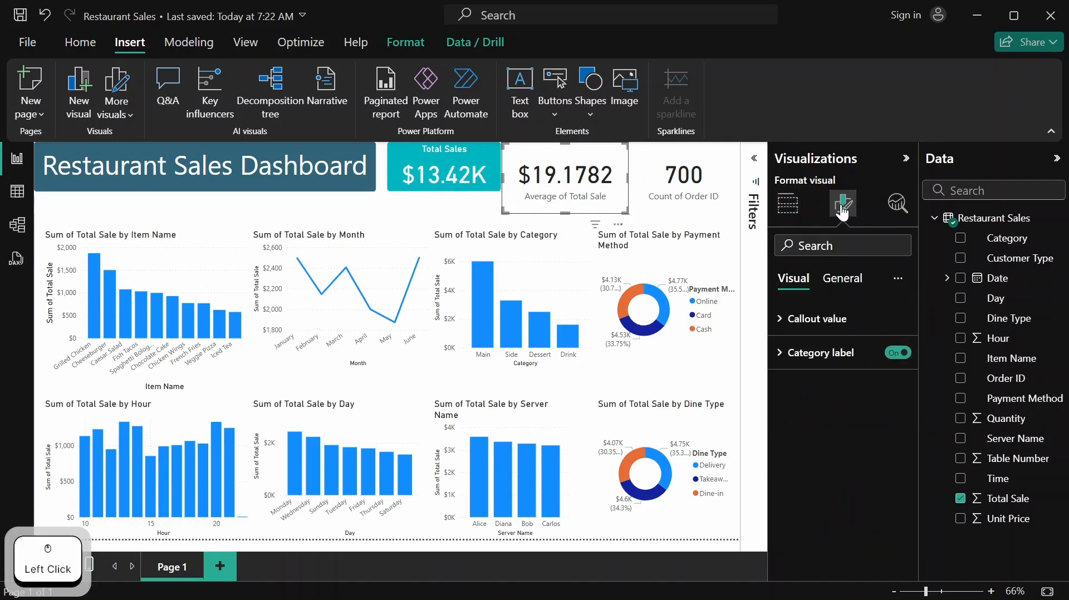
{"action": "left_click", "coordinate": [808, 332]}
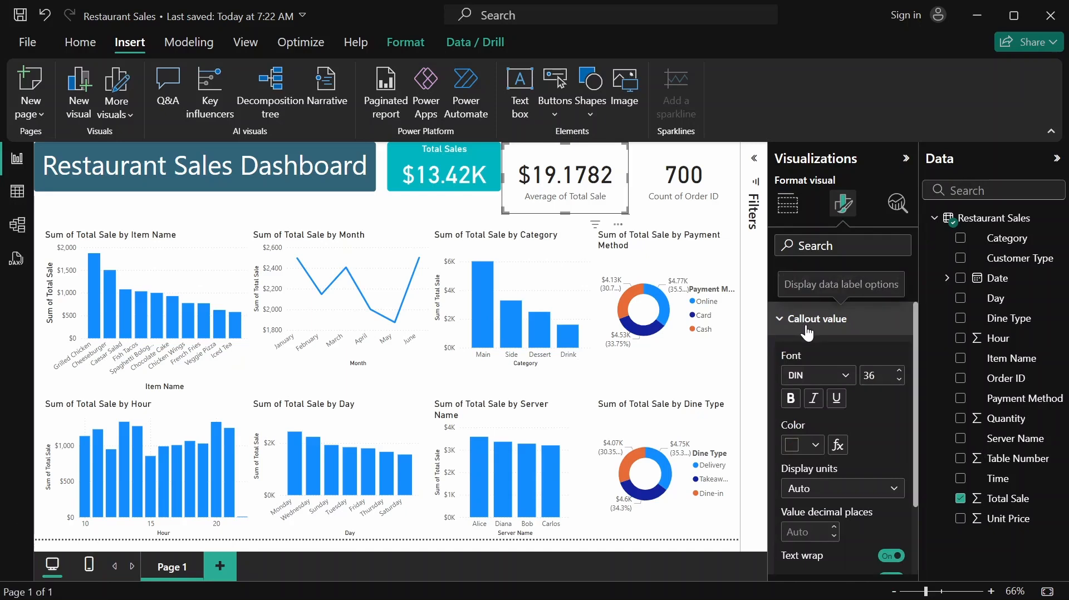
{"action": "left_click", "coordinate": [816, 446]}
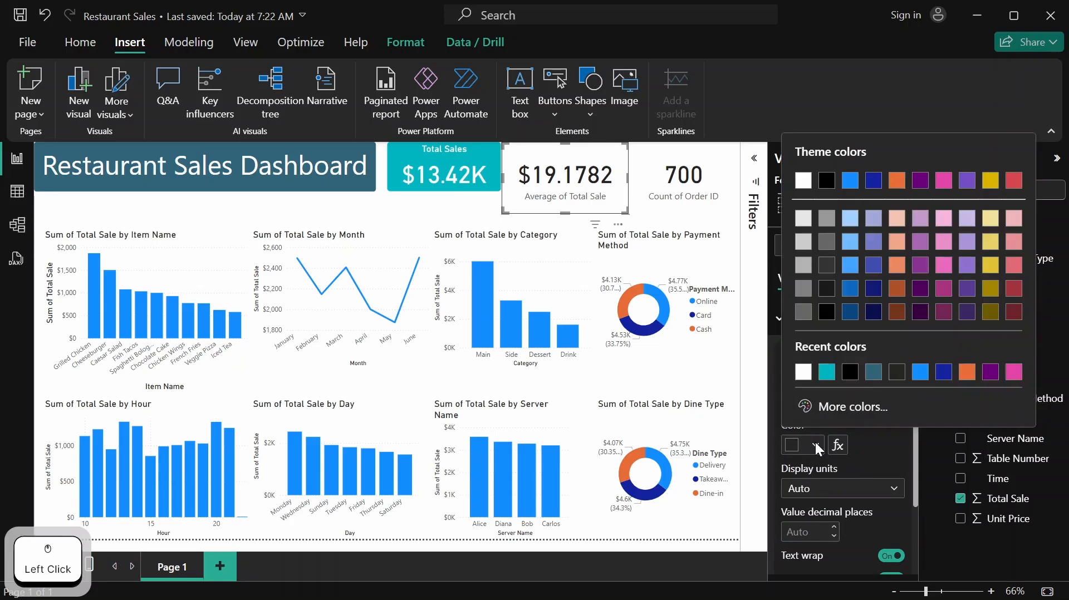
{"action": "left_click", "coordinate": [828, 183]}
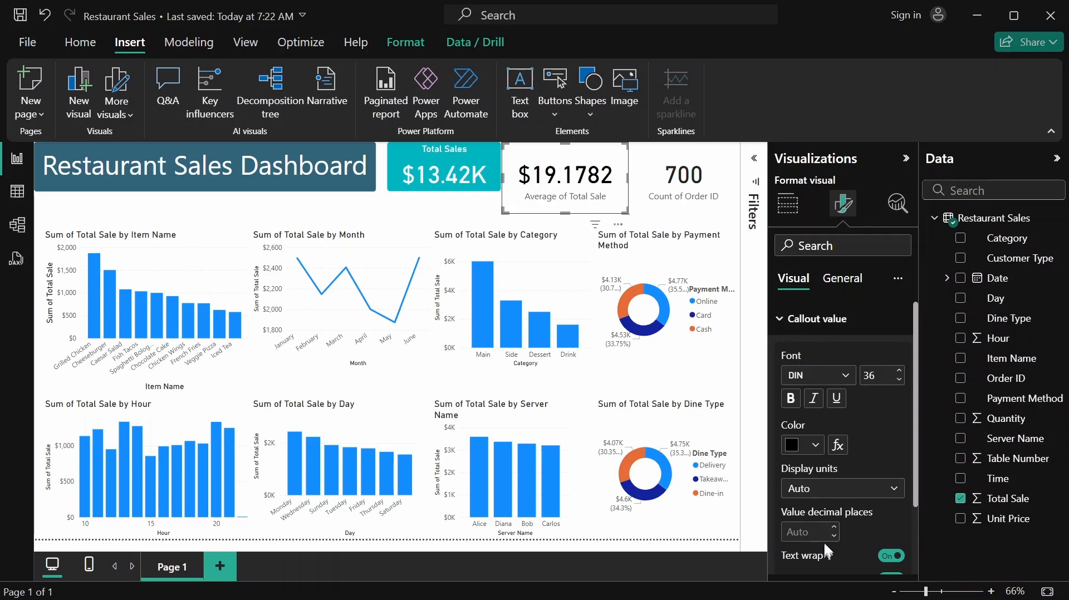
Set the callout value of the Average of Total Sale card to 2 decimal places
{"action": "scroll", "coordinate": [855, 505], "scroll_direction": "down", "scroll_amount": 2}
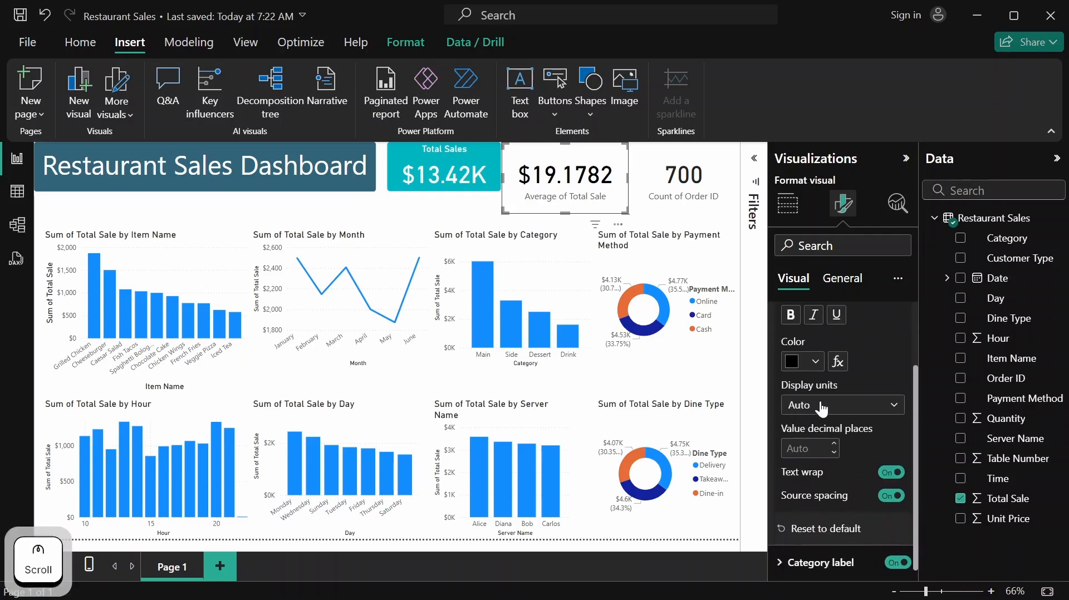
{"action": "left_click", "coordinate": [835, 455]}
{"action": "left_click", "coordinate": [835, 443]}
{"action": "left_click", "coordinate": [835, 443]}
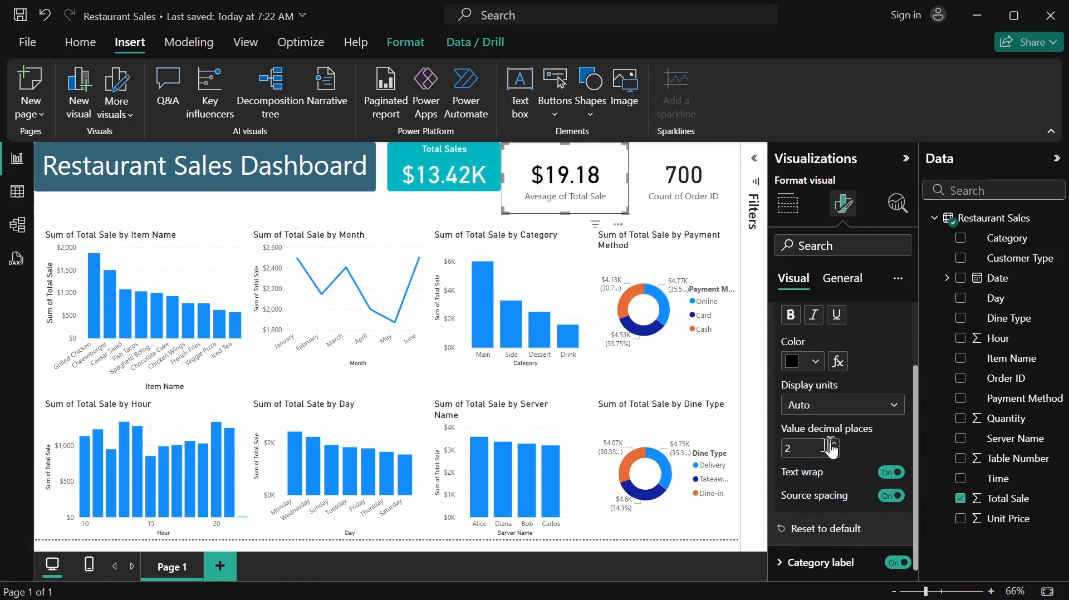
{"action": "scroll", "coordinate": [828, 440], "scroll_direction": "up", "scroll_amount": 3}
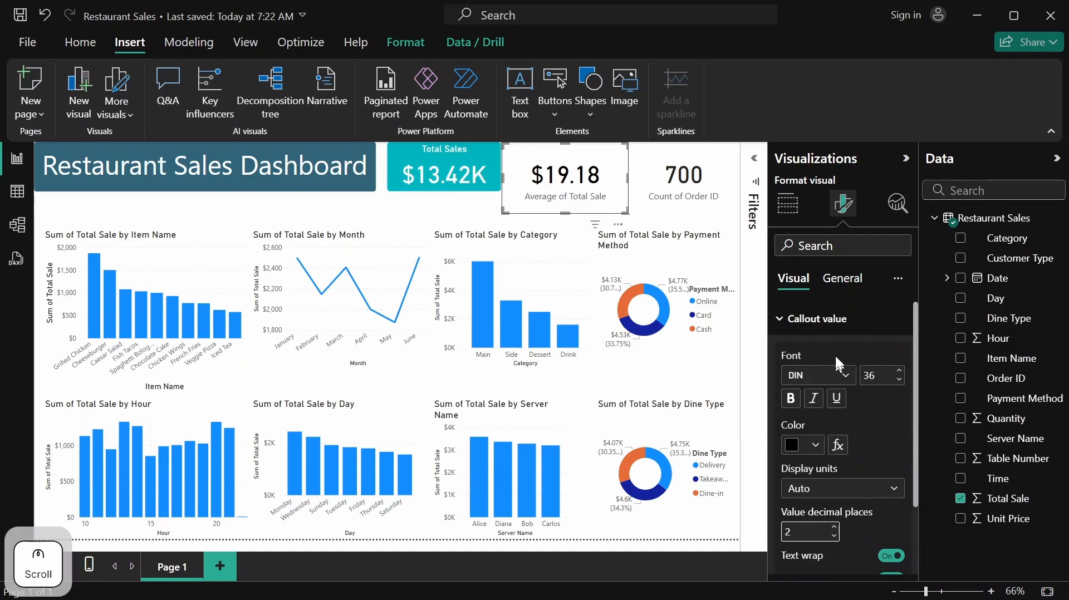
{"action": "left_click", "coordinate": [835, 328]}
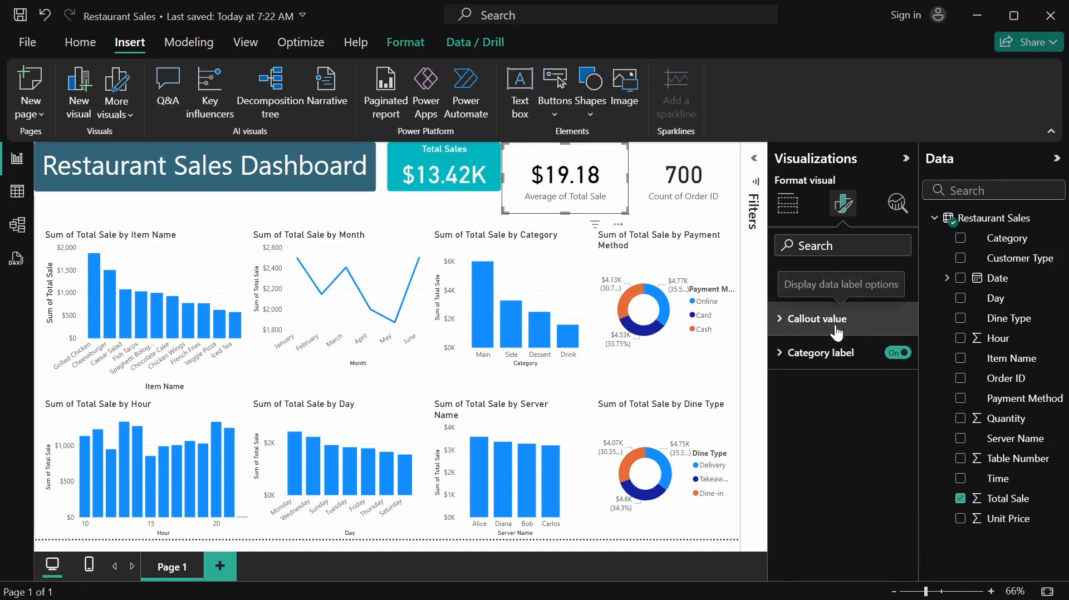
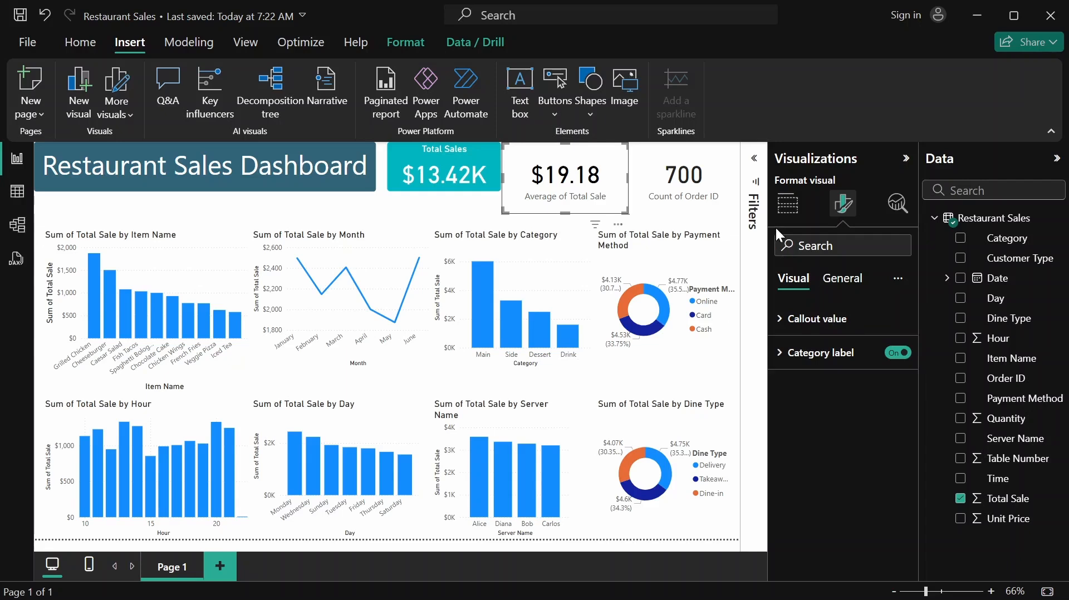
Set the height of the Average of Total Sale card to 90
{"action": "left_click", "coordinate": [789, 206]}
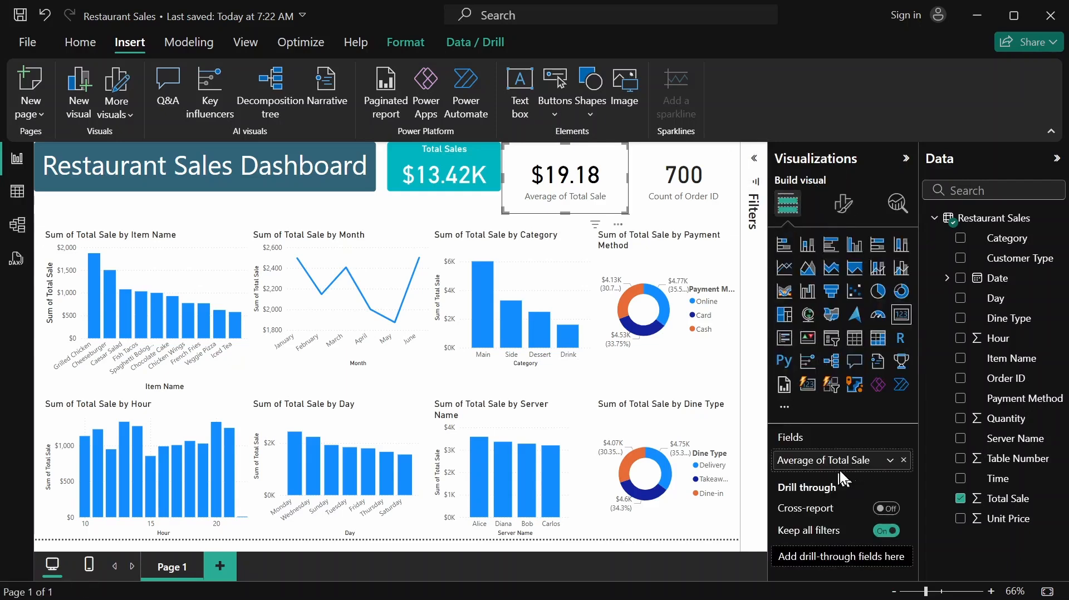
{"action": "left_click", "coordinate": [837, 206]}
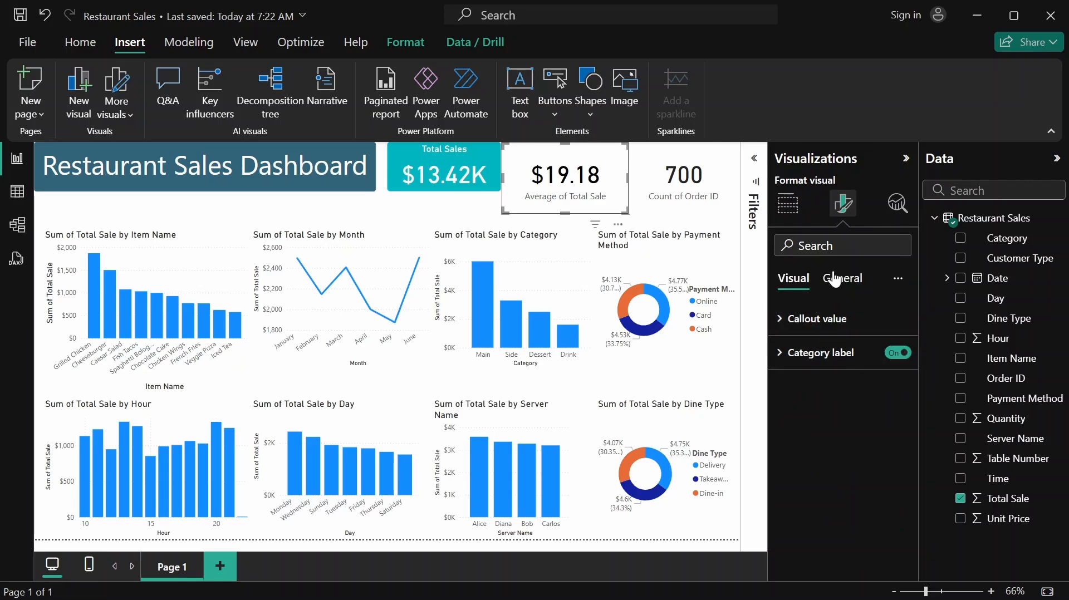
{"action": "left_click", "coordinate": [835, 280]}
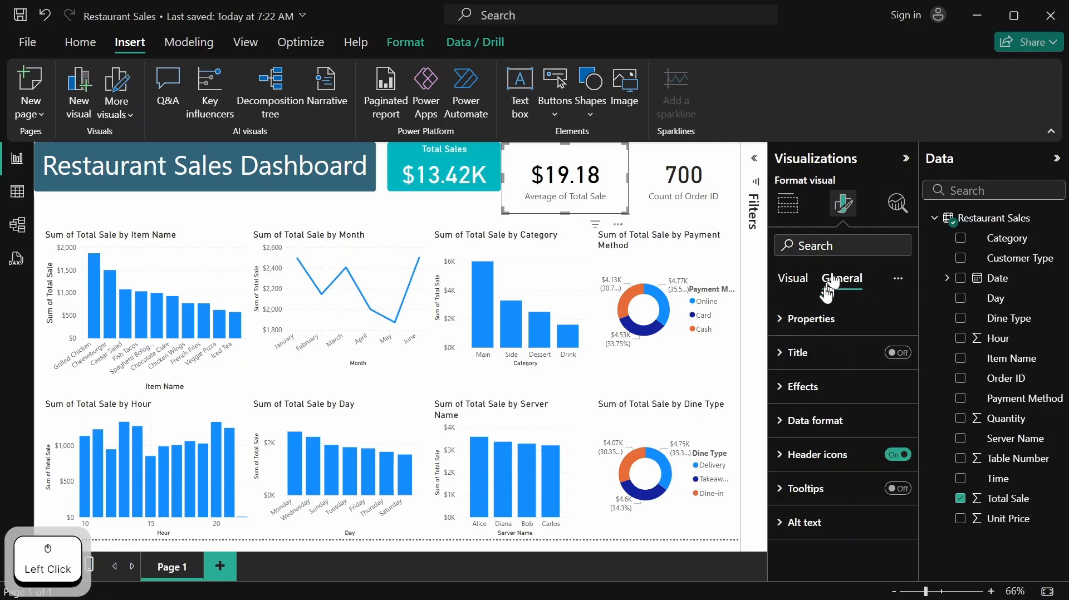
{"action": "left_click", "coordinate": [824, 319]}
{"action": "left_click", "coordinate": [809, 403]}
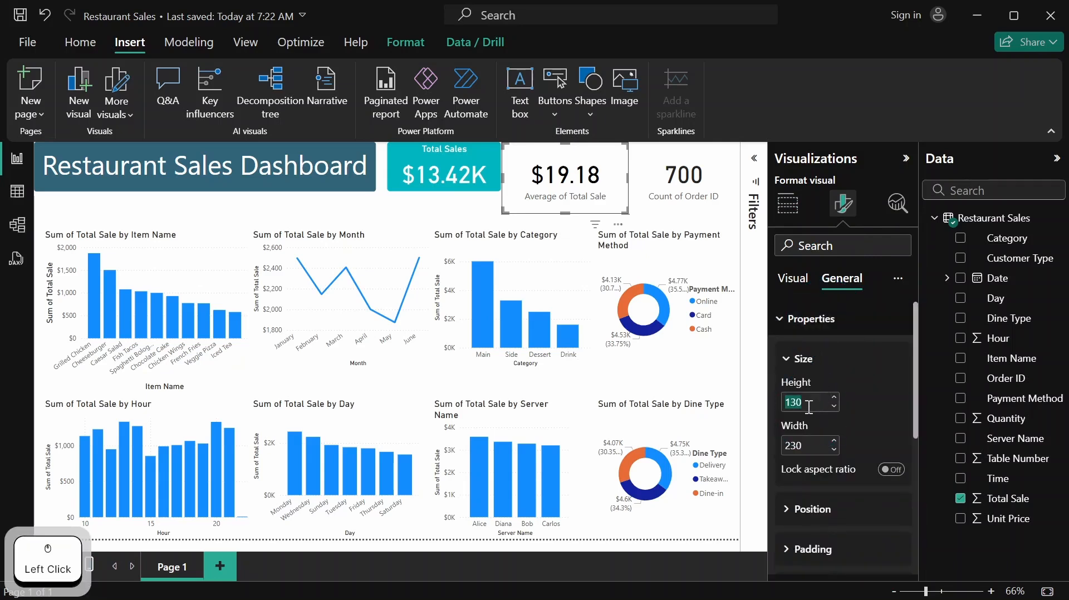
{"action": "type", "text": "90"}
{"action": "key", "text": "Return"}
Set the width of the Average of Total Sale card to 205
{"action": "left_click", "coordinate": [809, 449]}
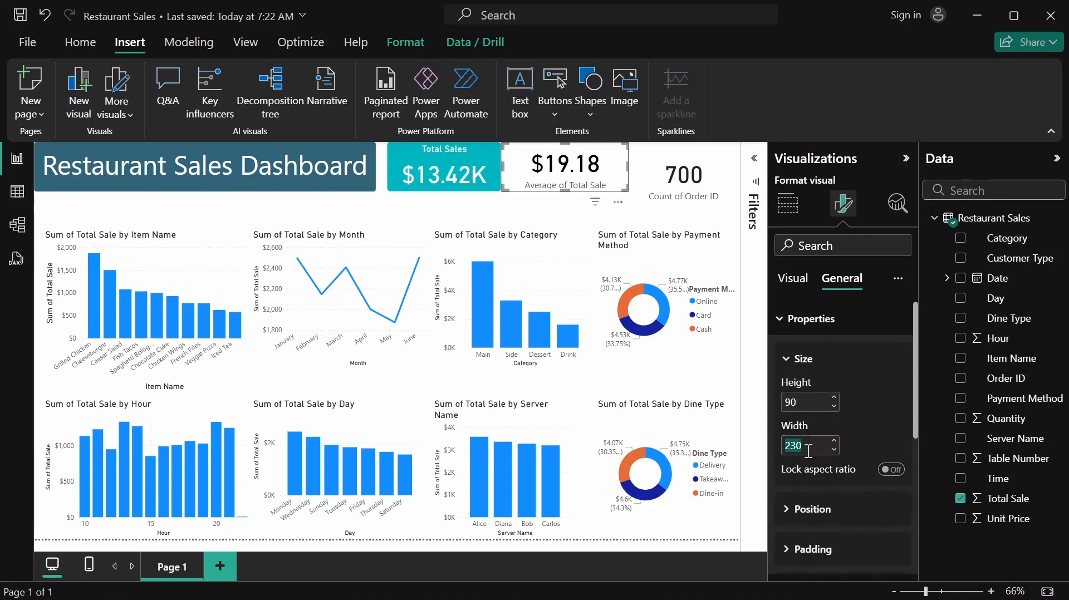
{"action": "type", "text": "205"}
{"action": "key", "text": "Return"}
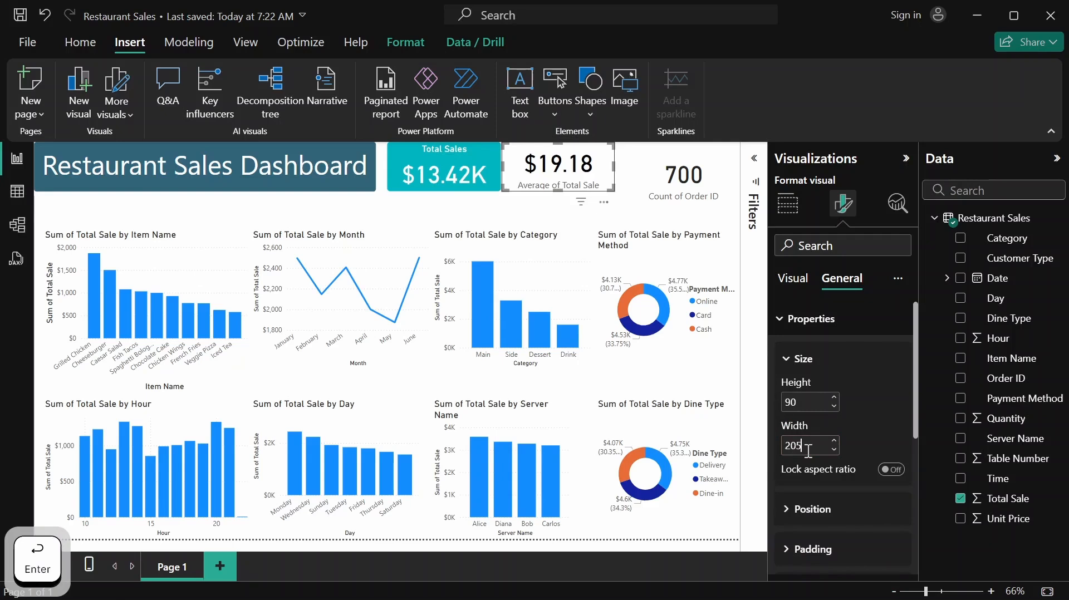
{"action": "scroll", "coordinate": [815, 345], "scroll_direction": "down", "scroll_amount": 1}
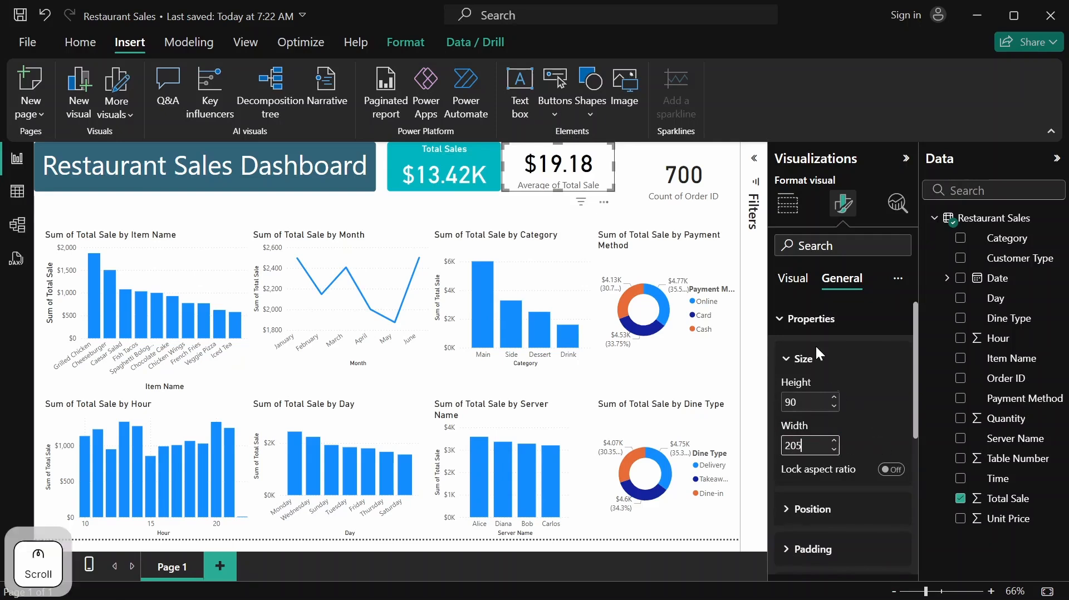
{"action": "scroll", "coordinate": [816, 346], "scroll_direction": "up", "scroll_amount": 1}
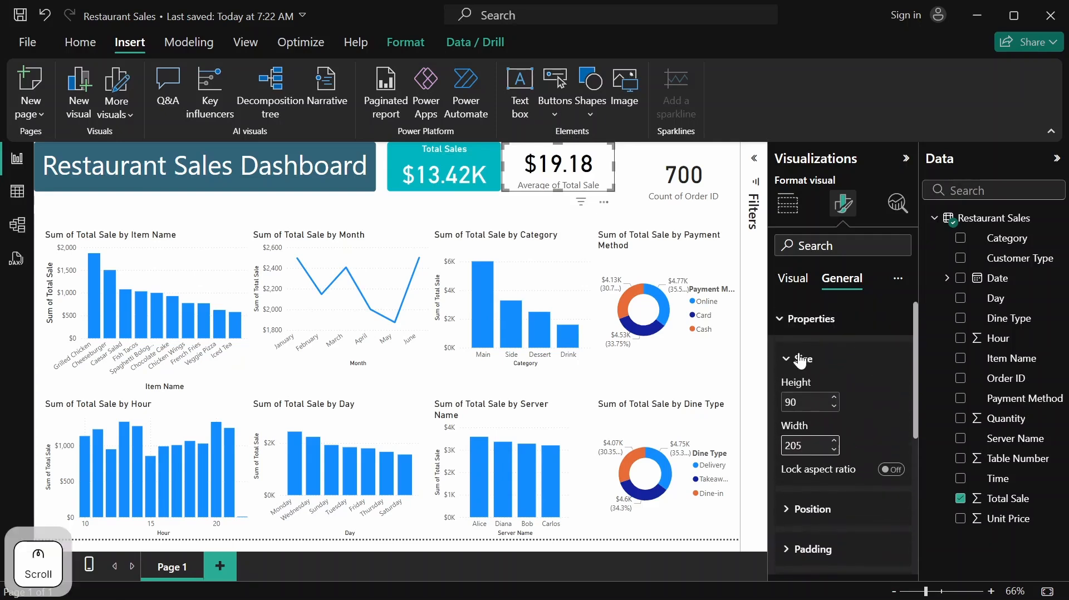
{"action": "left_click", "coordinate": [804, 319]}
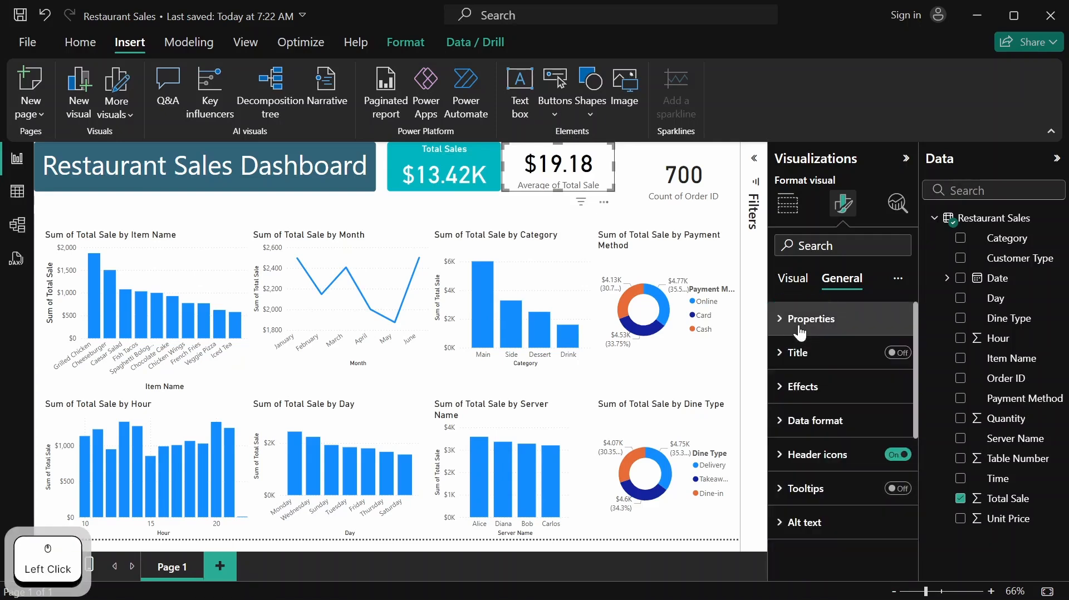
Turn on the title of the Average of Total Sale card and enter the text "Avg. Sale per Transaction"
{"action": "left_click", "coordinate": [897, 353]}
{"action": "left_click", "coordinate": [816, 356]}
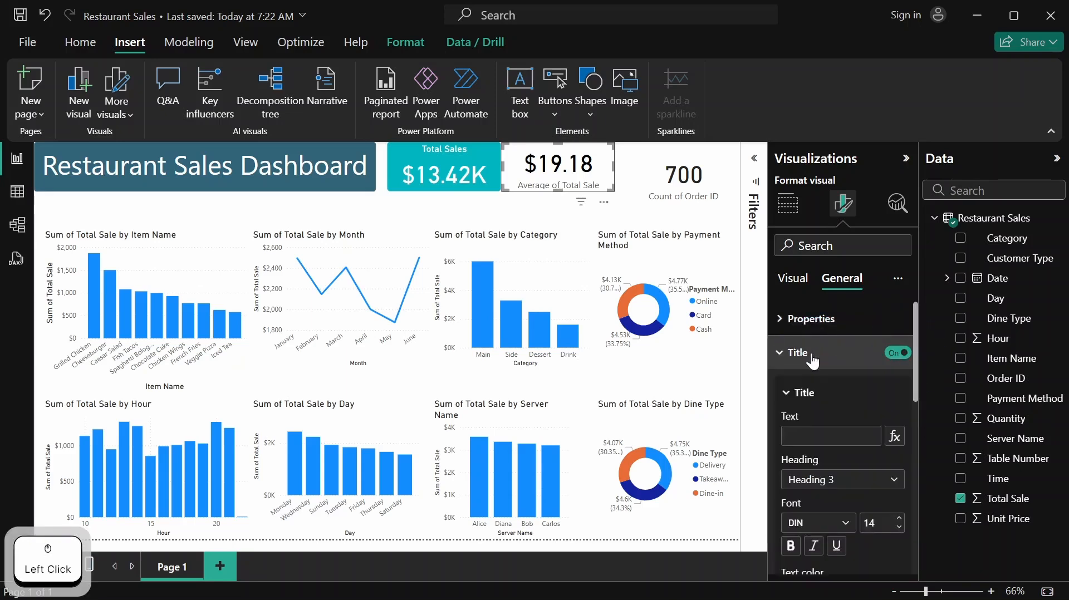
{"action": "left_click", "coordinate": [820, 437]}
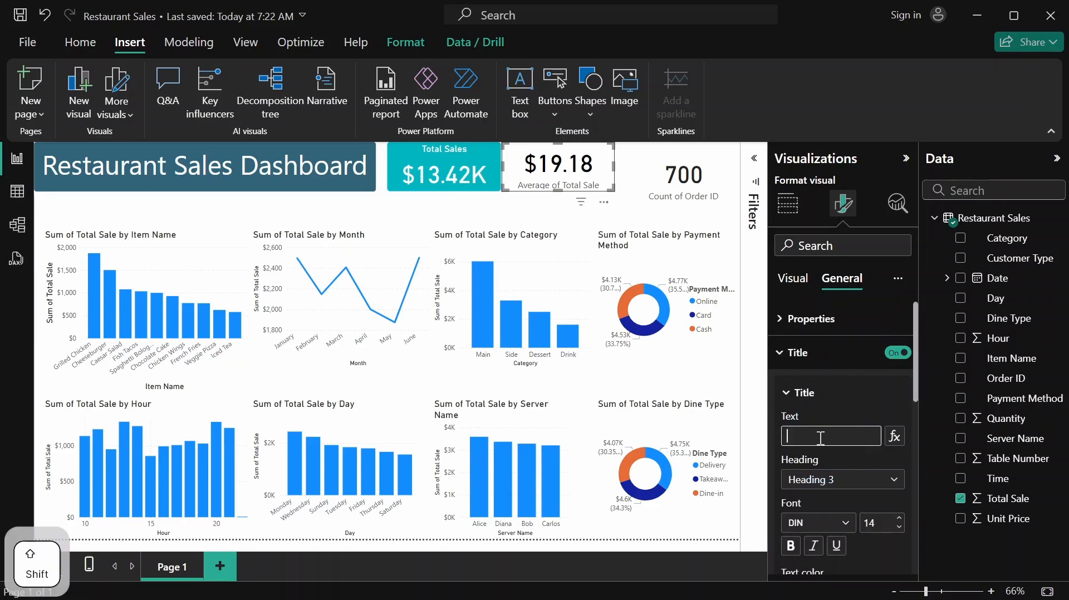
{"action": "type", "text": "Avg"}
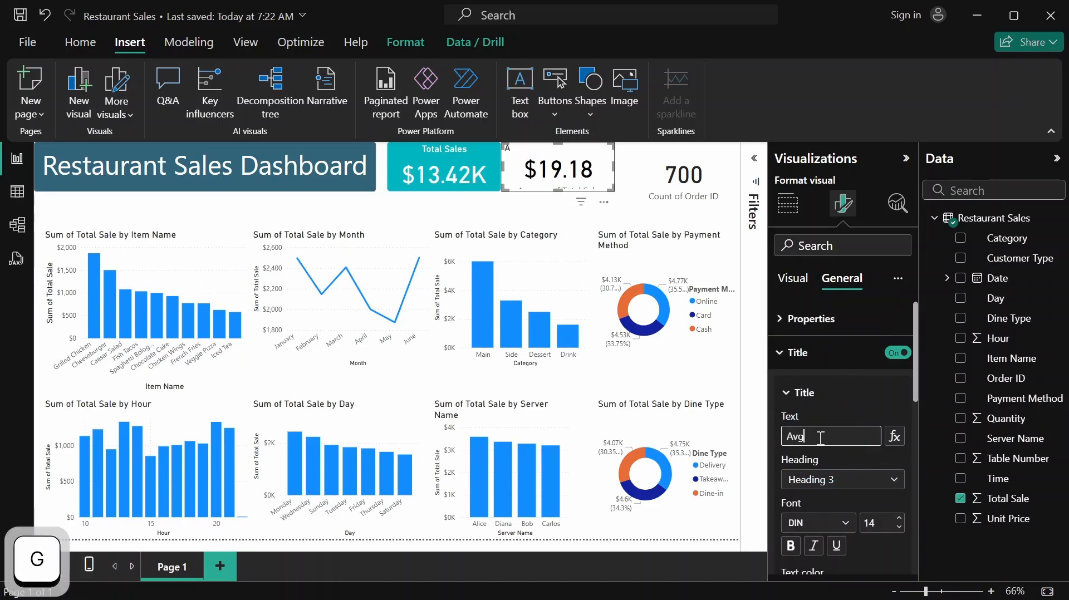
{"action": "type", "text": ". "}
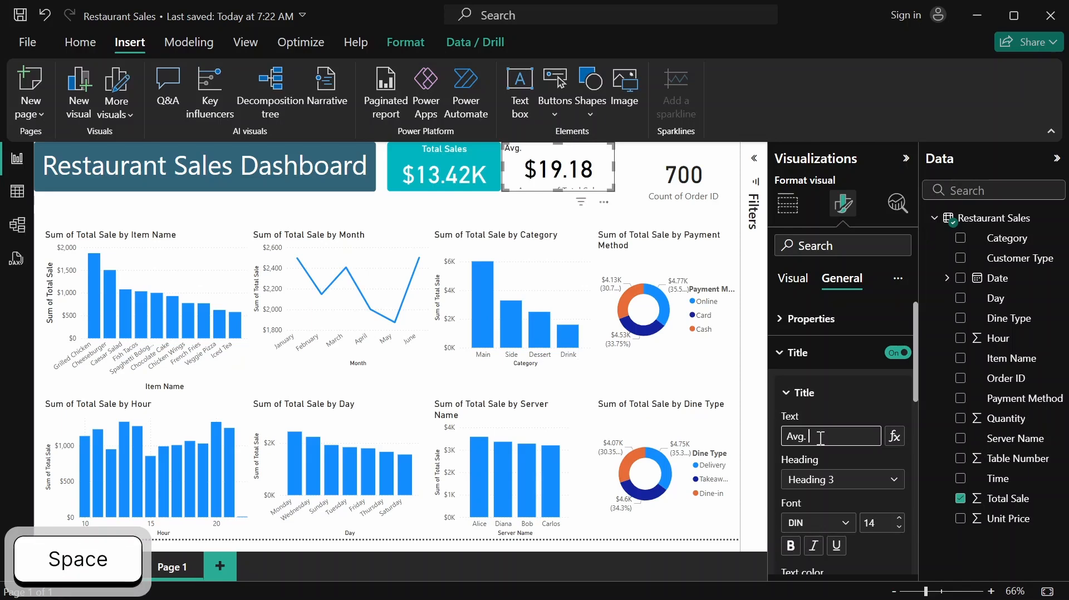
{"action": "type", "text": "Sale per"}
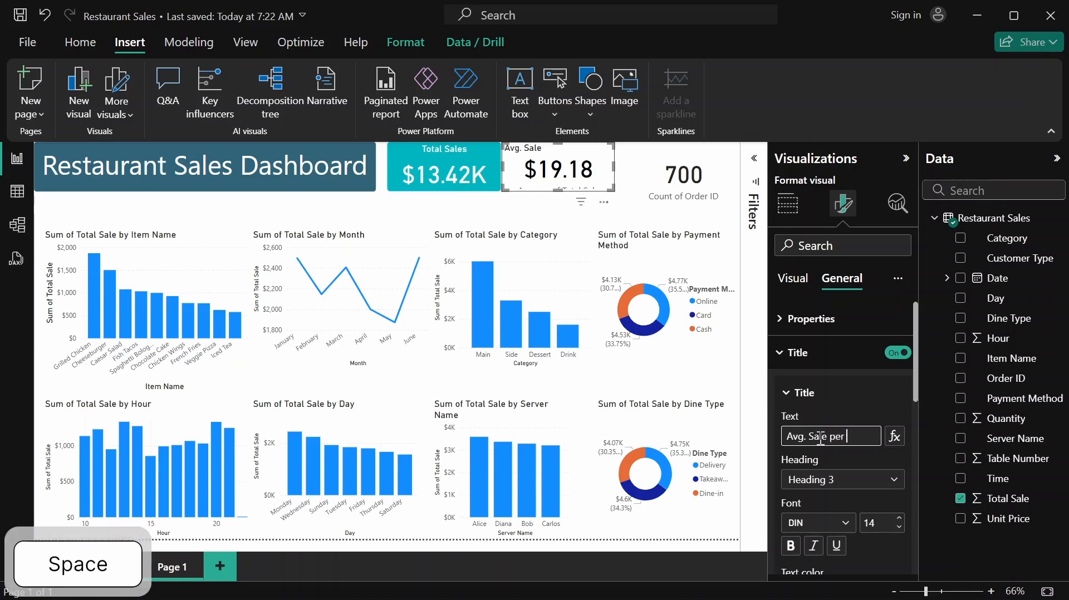
{"action": "type", "text": " Transaction"}
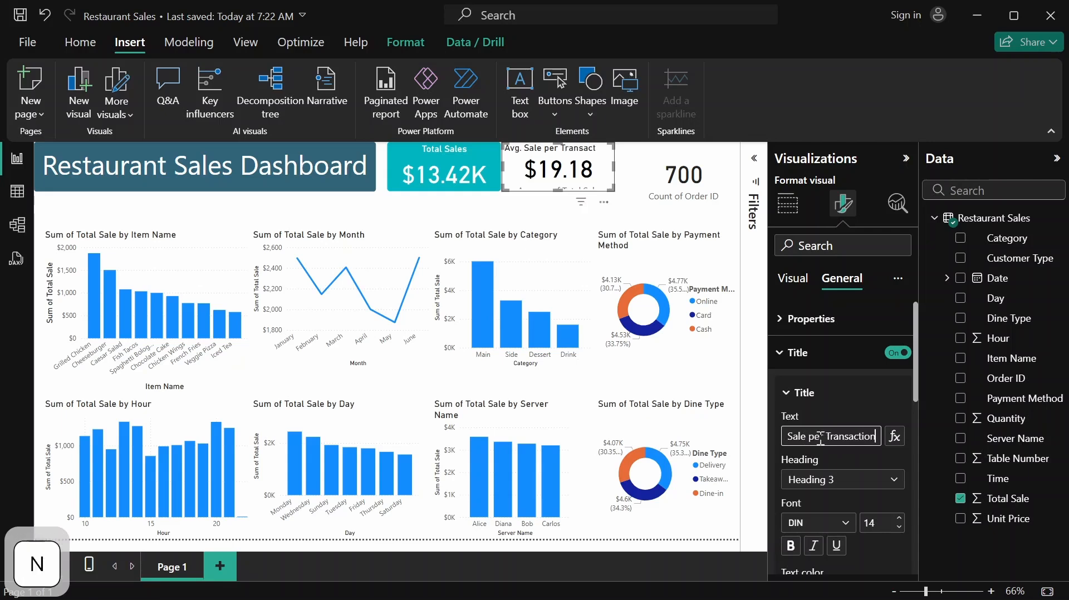
{"action": "left_click", "coordinate": [857, 396]}
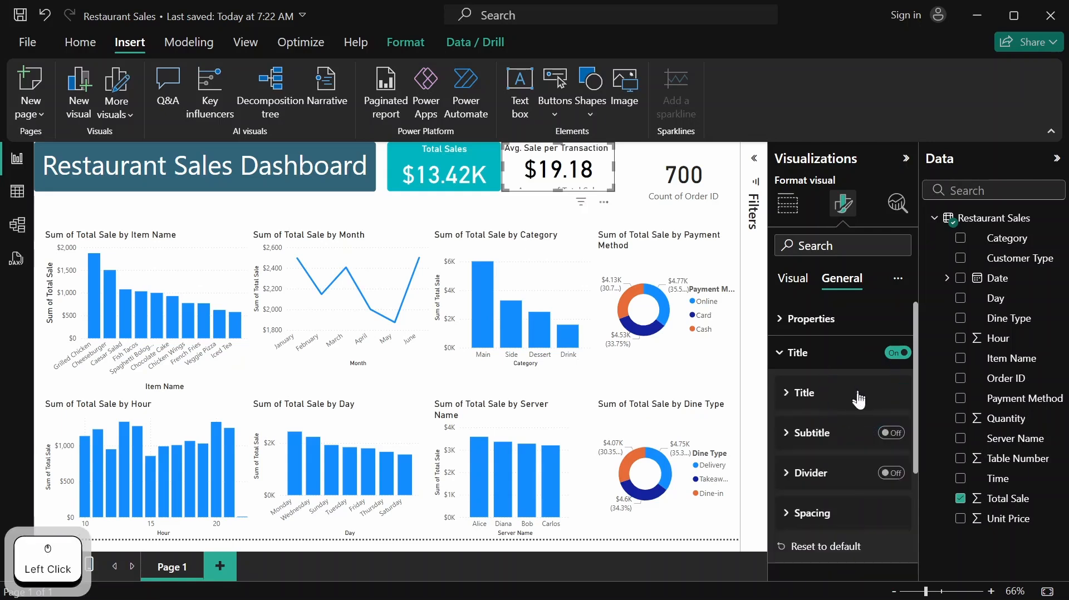
Color the card's Avg. Sale per Transaction title black and center it horizontally
{"action": "left_click", "coordinate": [823, 395]}
{"action": "scroll", "coordinate": [823, 423], "scroll_direction": "down", "scroll_amount": 3}
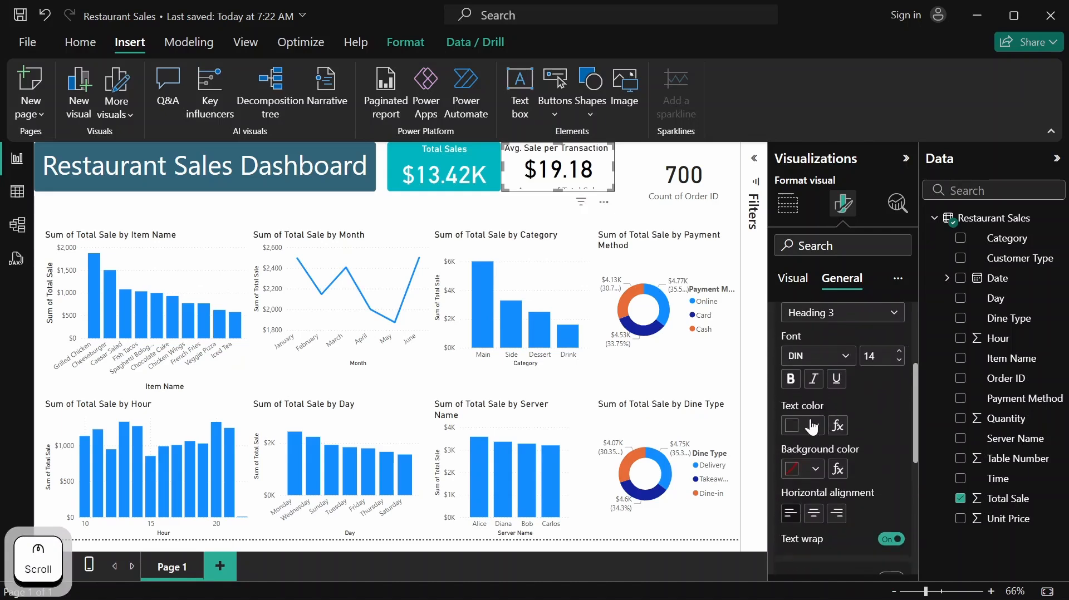
{"action": "left_click", "coordinate": [814, 426]}
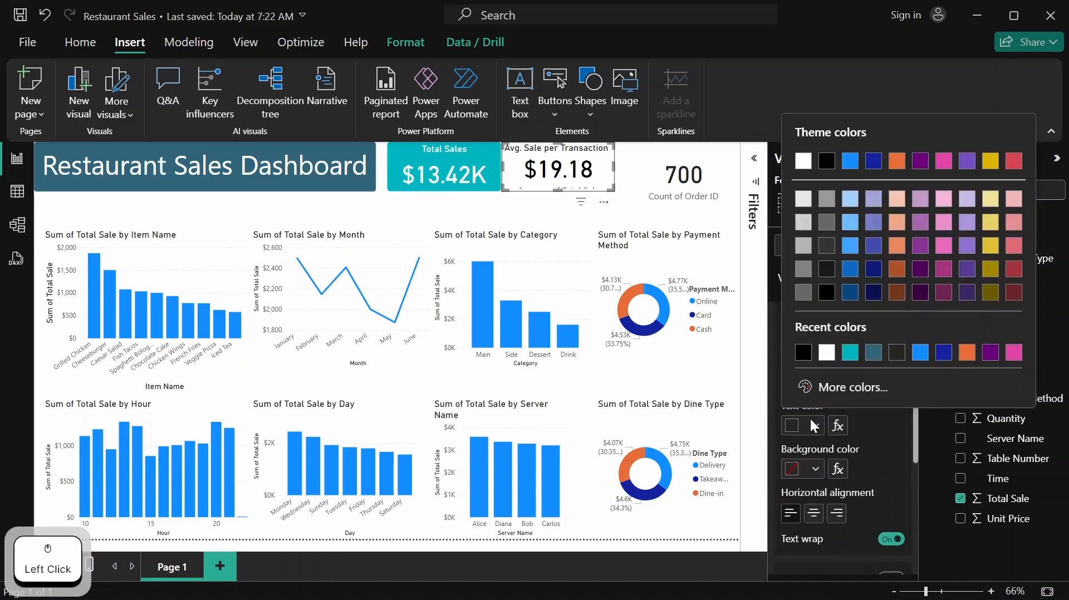
{"action": "left_click", "coordinate": [803, 354]}
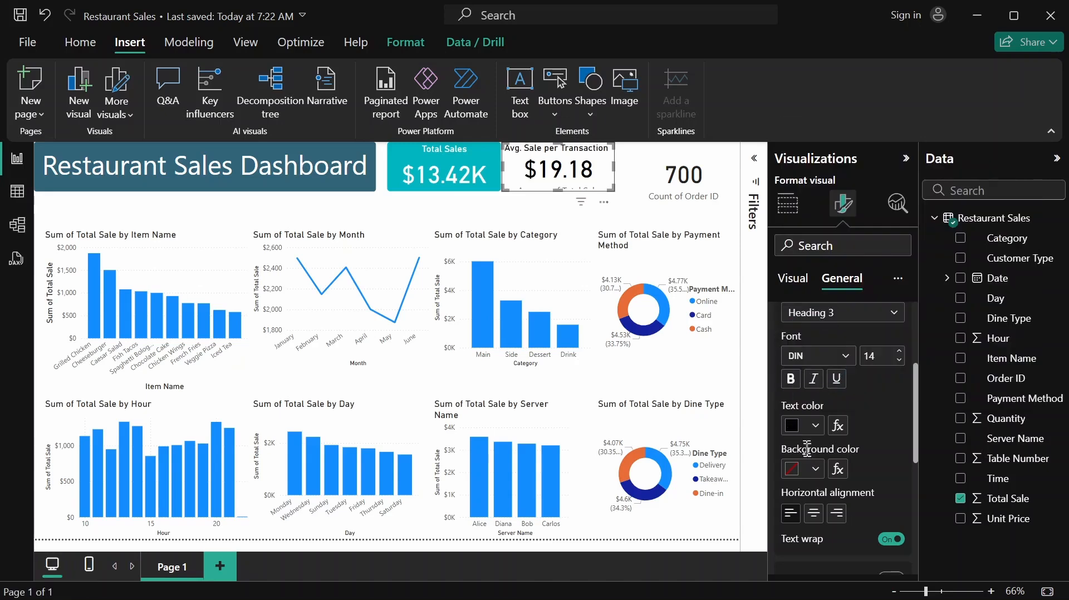
{"action": "left_click", "coordinate": [817, 515]}
{"action": "scroll", "coordinate": [834, 496], "scroll_direction": "down", "scroll_amount": 3}
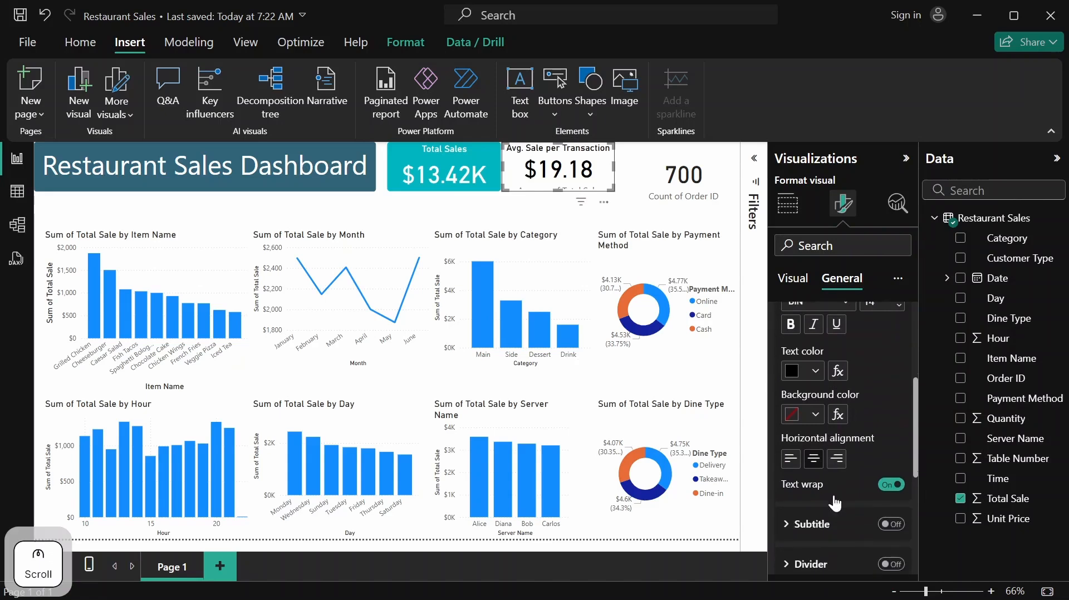
{"action": "scroll", "coordinate": [847, 480], "scroll_direction": "up", "scroll_amount": 5}
{"action": "scroll", "coordinate": [850, 490], "scroll_direction": "up", "scroll_amount": 2}
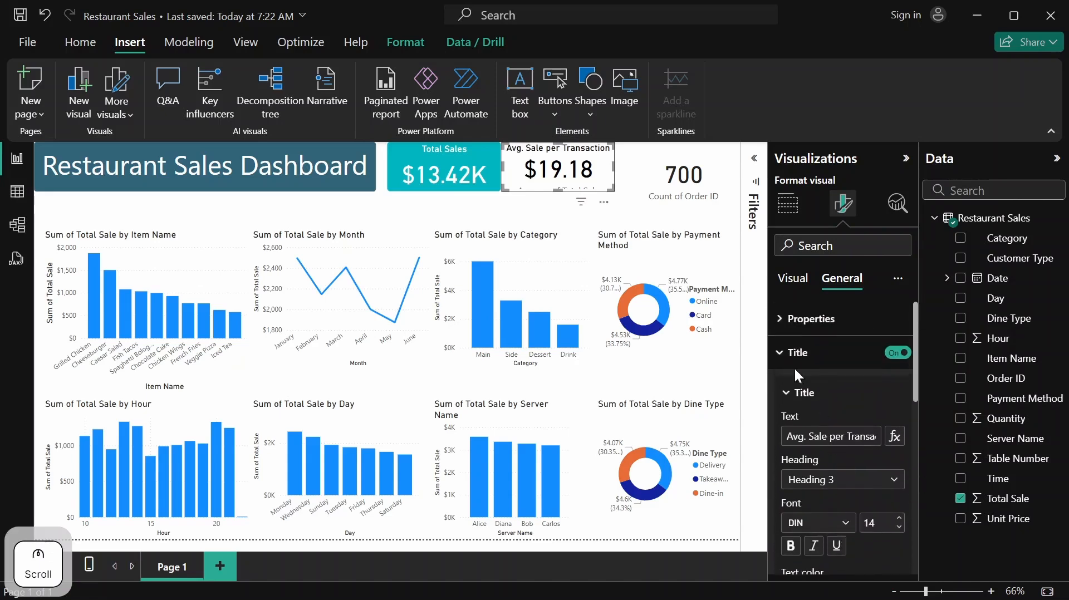
Copy the yellow hex code #FFD17F from the Restaurant Dashboard notes in Notepad and return to the report
{"action": "left_click", "coordinate": [790, 354]}
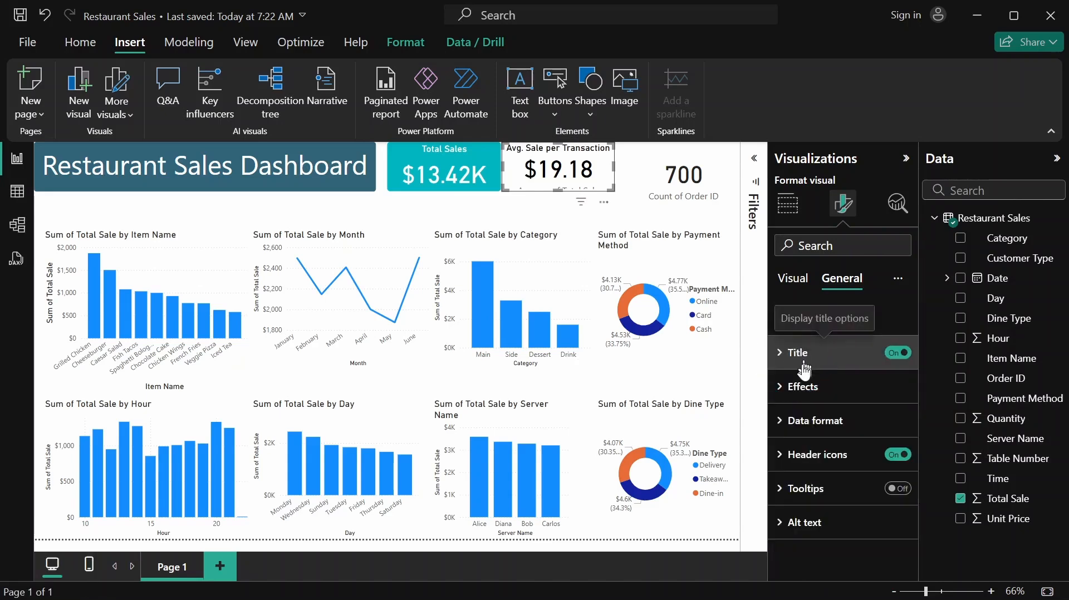
{"action": "left_click", "coordinate": [796, 400]}
{"action": "scroll", "coordinate": [795, 400], "scroll_direction": "down", "scroll_amount": 2}
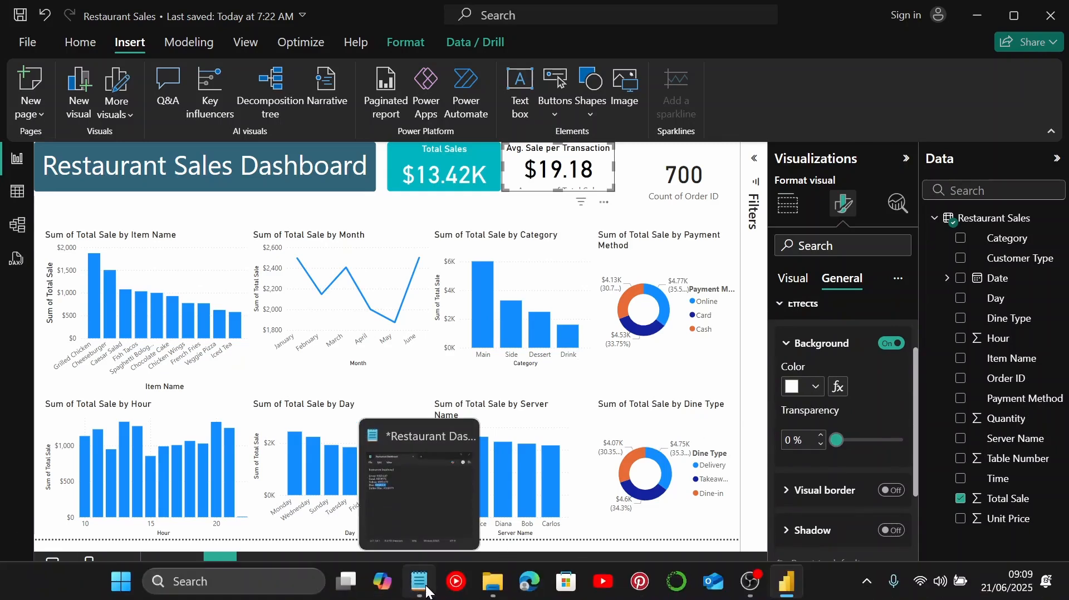
{"action": "left_click", "coordinate": [426, 588]}
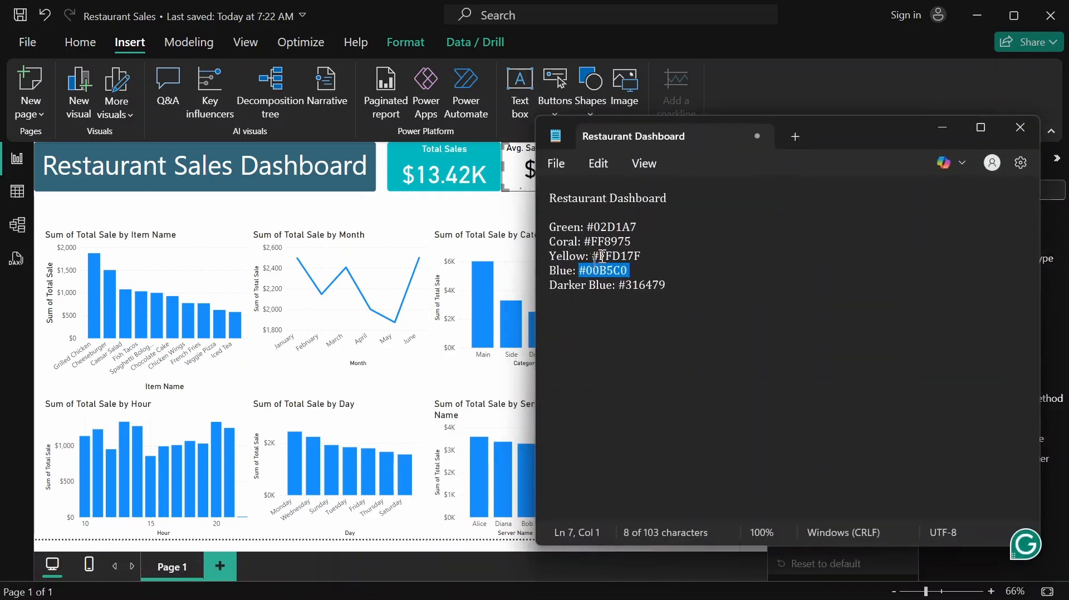
{"action": "left_click", "coordinate": [647, 256]}
{"action": "left_click_drag", "start_coordinate": [647, 256], "coordinate": [603, 258]}
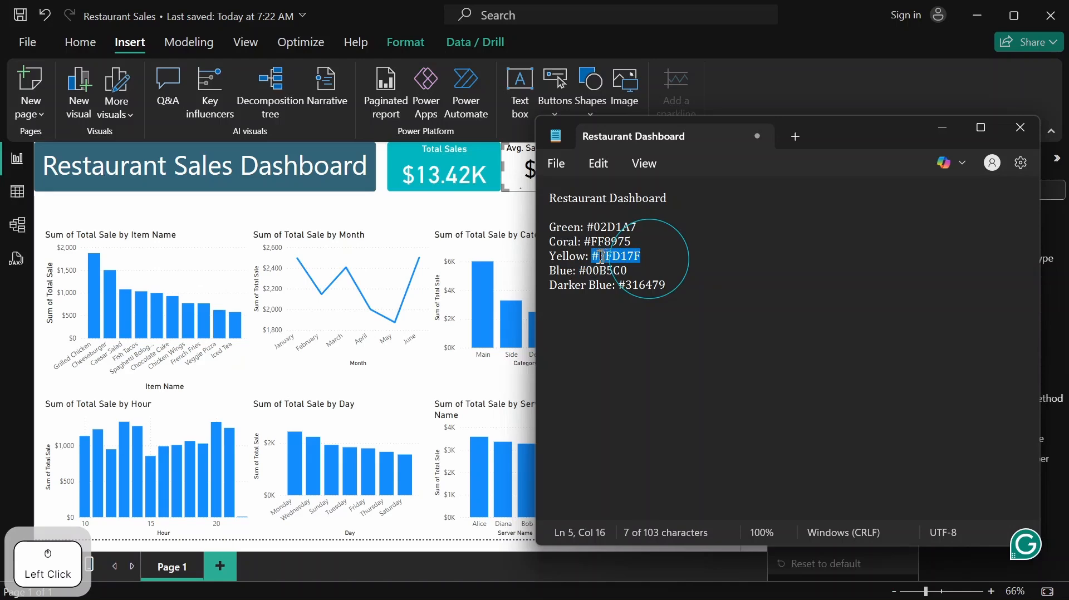
{"action": "key", "text": "ctrl+c"}
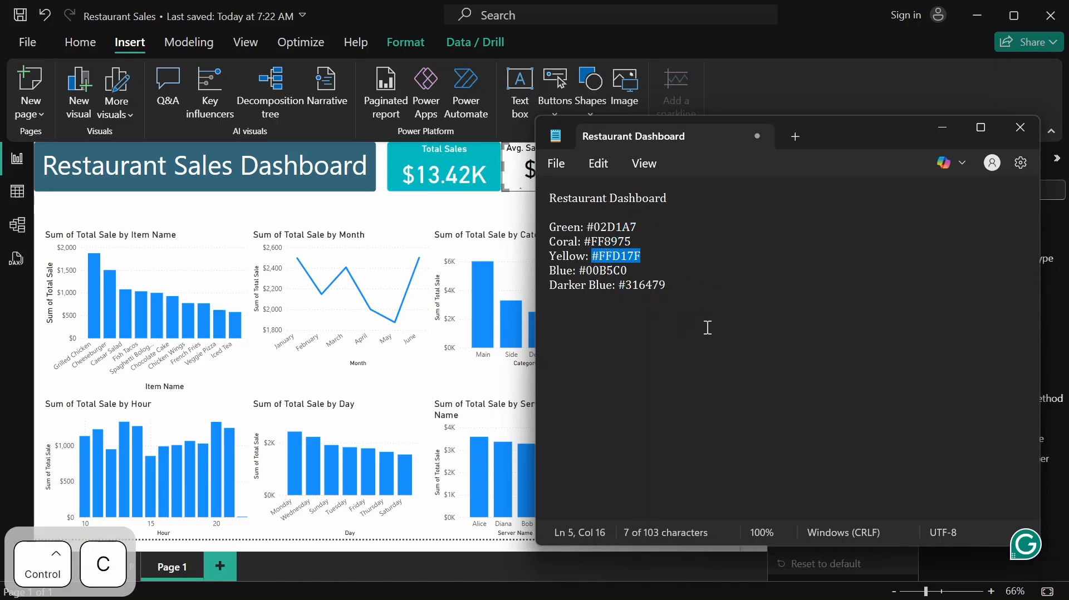
{"action": "left_click", "coordinate": [943, 128]}
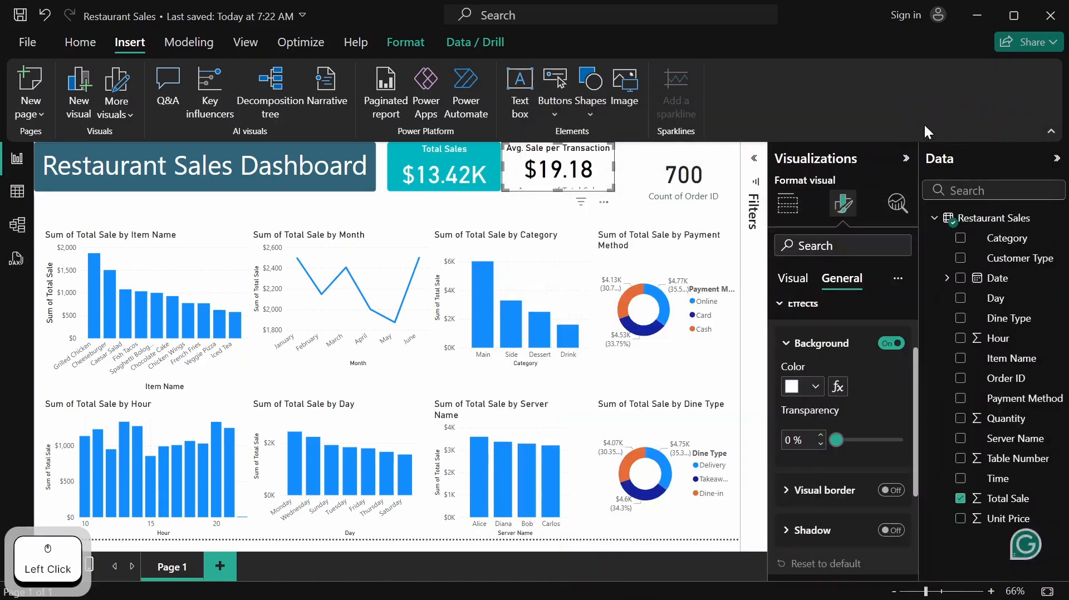
Set the Avg. Sale per Transaction card's background to the custom color #FFD17F
{"action": "left_click", "coordinate": [815, 387]}
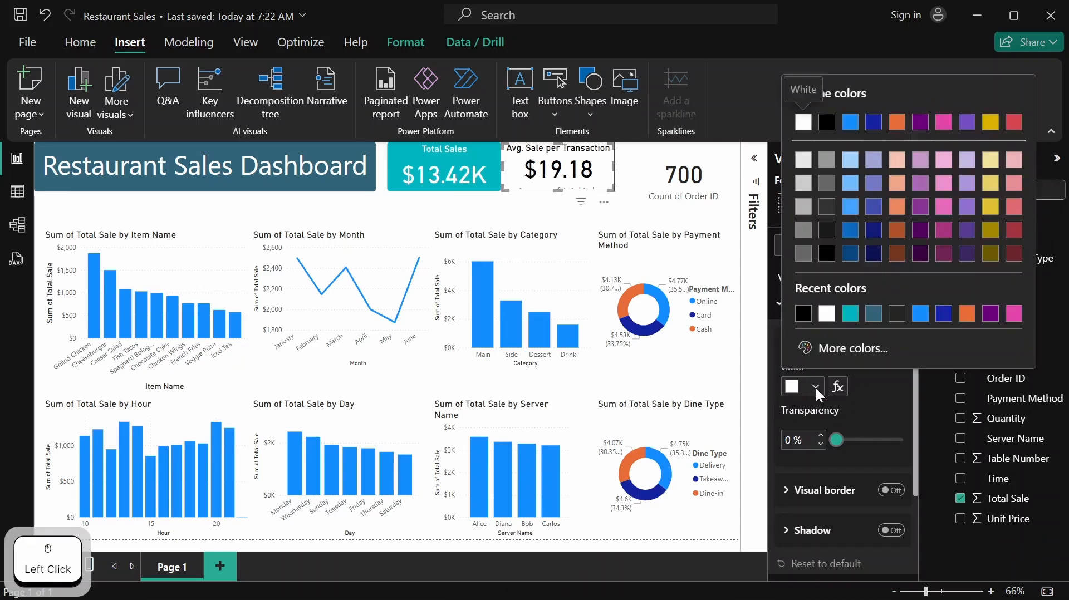
{"action": "left_click", "coordinate": [829, 350]}
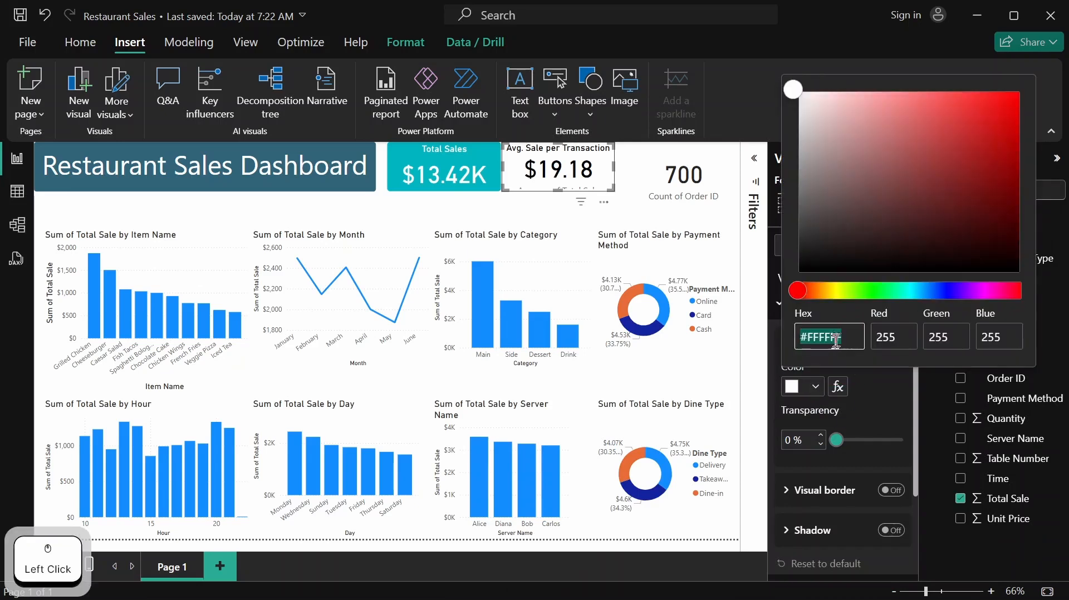
{"action": "key", "text": "ctrl+v"}
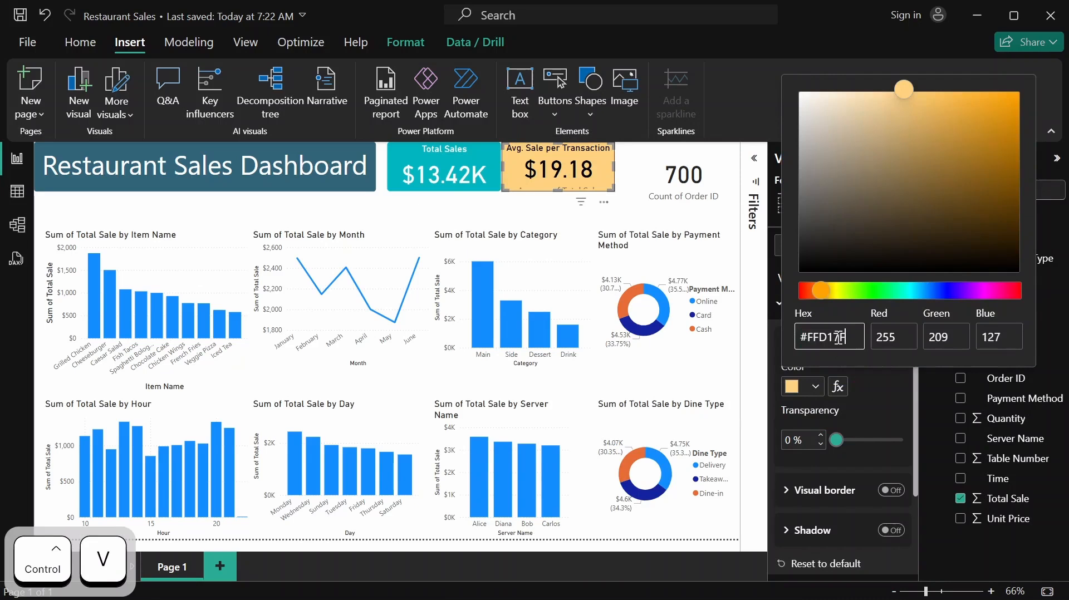
{"action": "key", "text": "Return"}
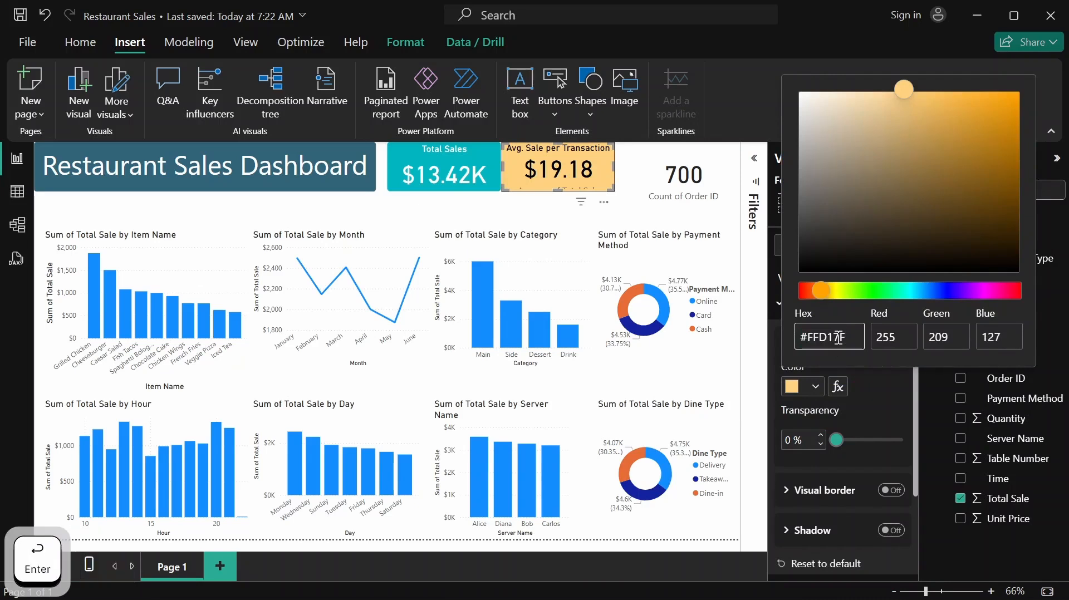
{"action": "left_click", "coordinate": [873, 410]}
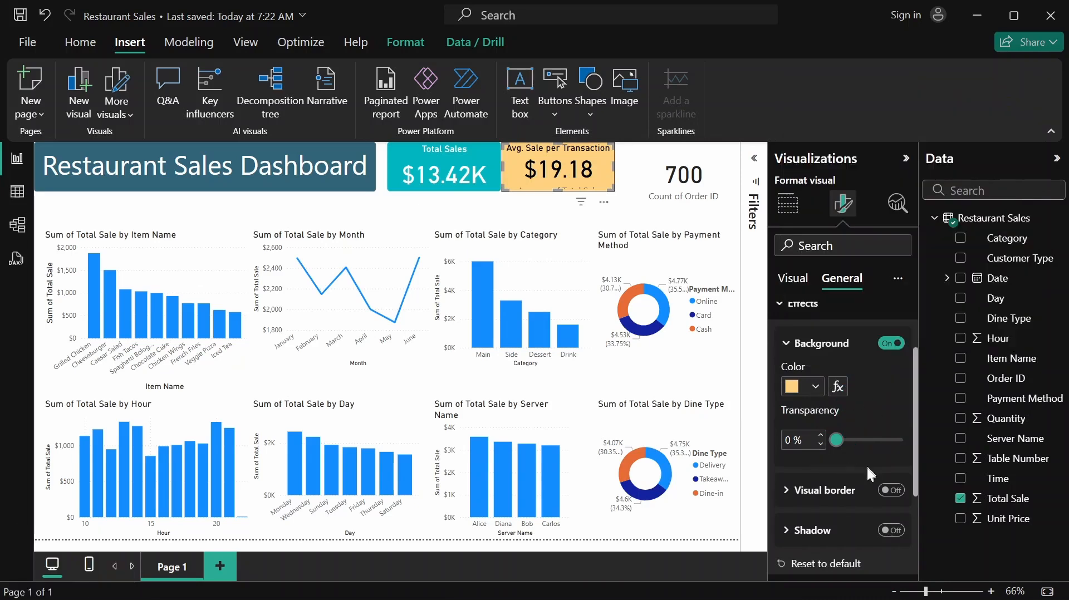
Turn on the visual border for the Avg. Sale per Transaction card and color it the same yellow as the background
{"action": "scroll", "coordinate": [867, 463], "scroll_direction": "down", "scroll_amount": 2}
{"action": "scroll", "coordinate": [844, 424], "scroll_direction": "up", "scroll_amount": 4}
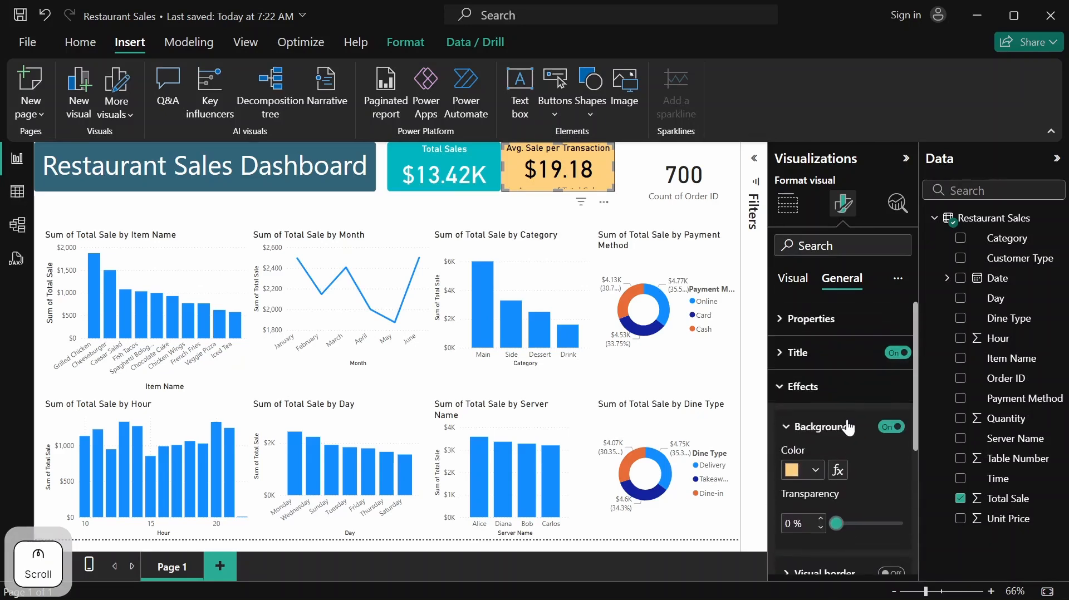
{"action": "scroll", "coordinate": [863, 443], "scroll_direction": "down", "scroll_amount": 4}
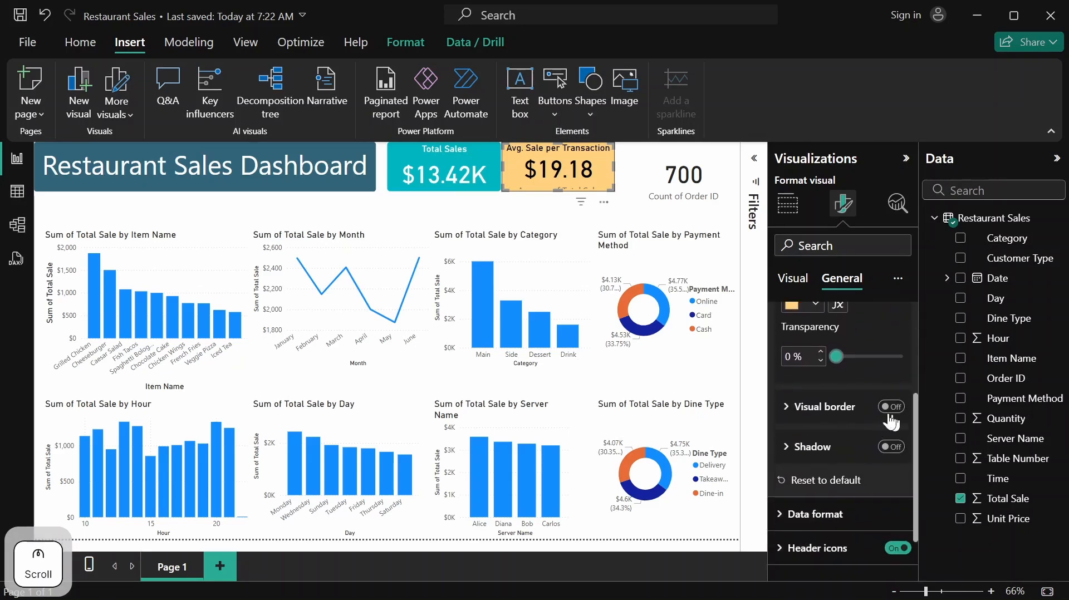
{"action": "left_click", "coordinate": [894, 411]}
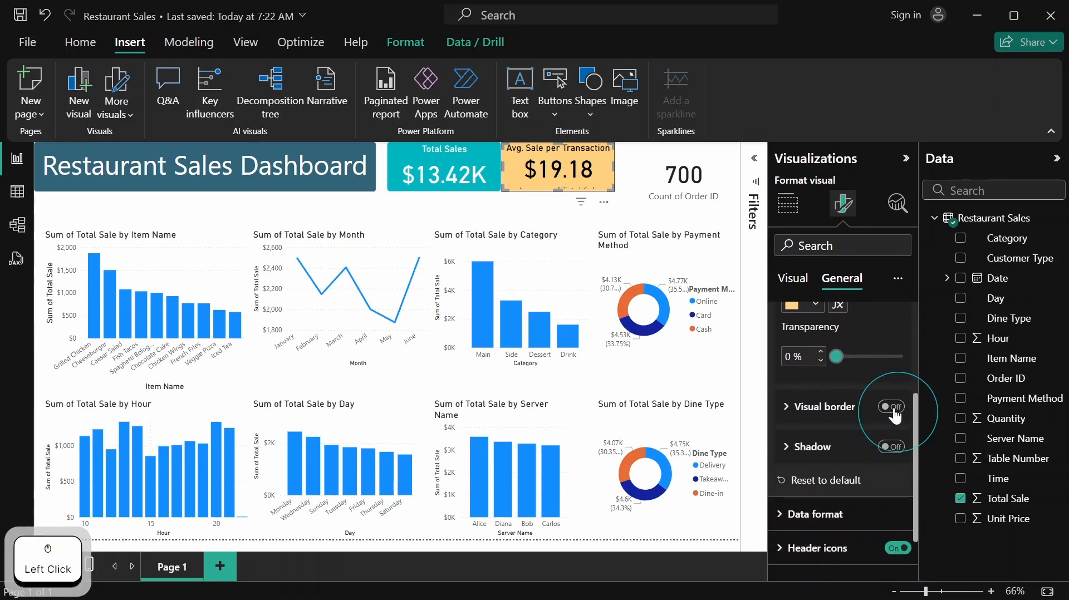
{"action": "left_click", "coordinate": [787, 409]}
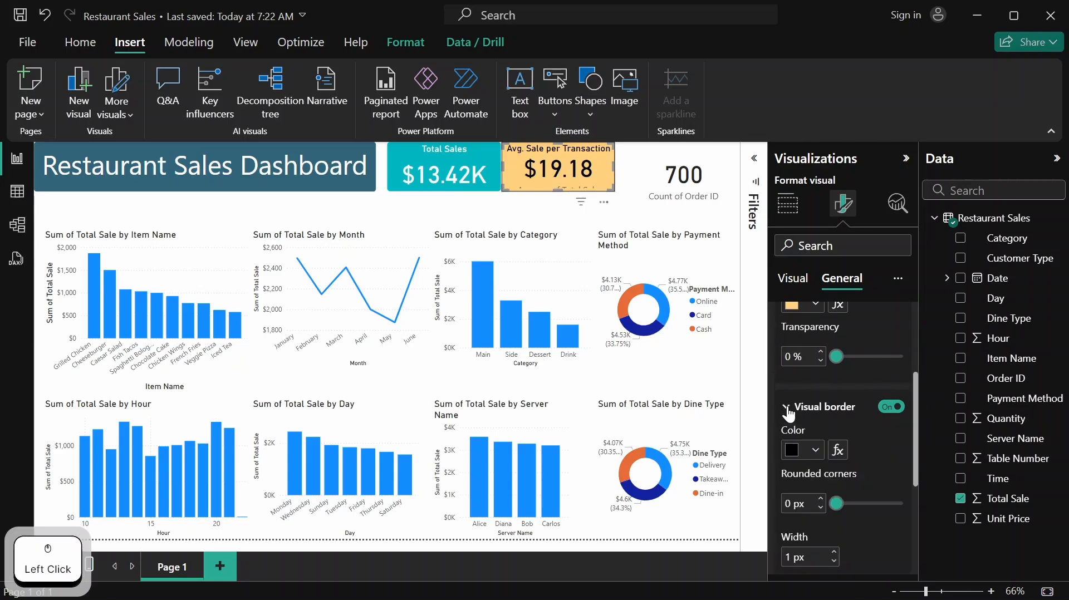
{"action": "left_click", "coordinate": [813, 450]}
{"action": "left_click", "coordinate": [803, 377]}
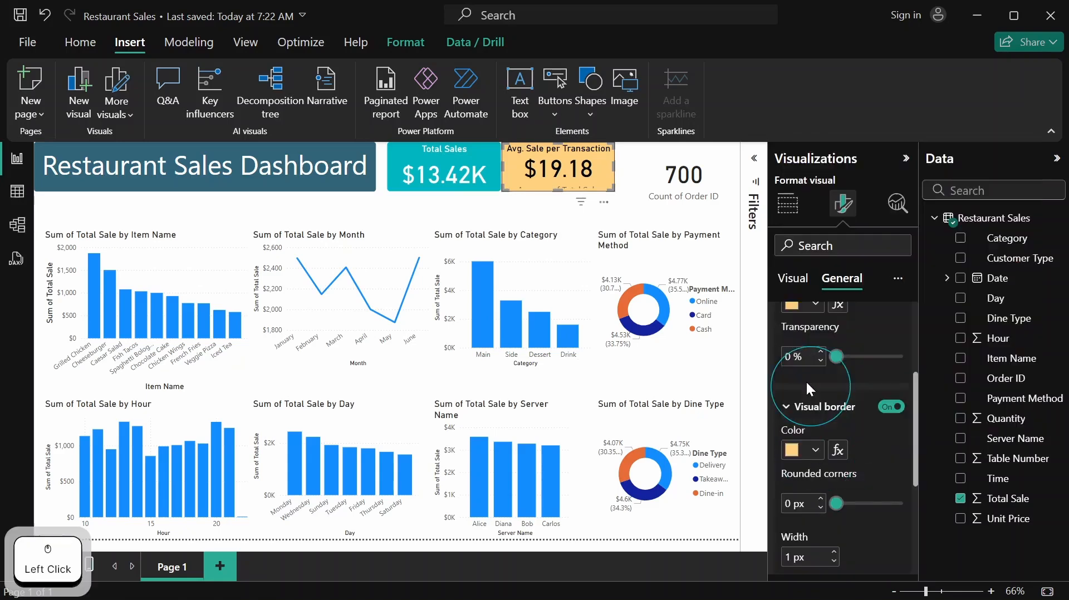
Set the rounded corners of the Avg. Sale per Transaction card's border to 4 px
{"action": "scroll", "coordinate": [836, 446], "scroll_direction": "down", "scroll_amount": 2}
{"action": "left_click", "coordinate": [822, 418]}
{"action": "left_click", "coordinate": [822, 418]}
{"action": "left_click", "coordinate": [821, 418]}
{"action": "left_click", "coordinate": [822, 418]}
{"action": "left_click", "coordinate": [822, 419]}
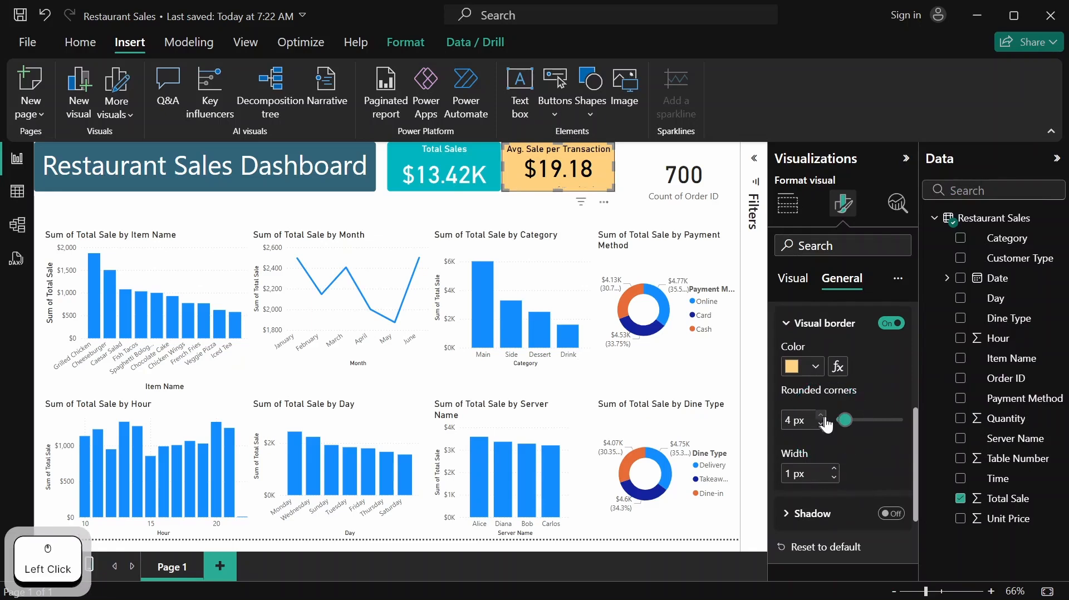
Turn off the category label on the Avg. Sale per Transaction card
{"action": "scroll", "coordinate": [840, 449], "scroll_direction": "up", "scroll_amount": 5}
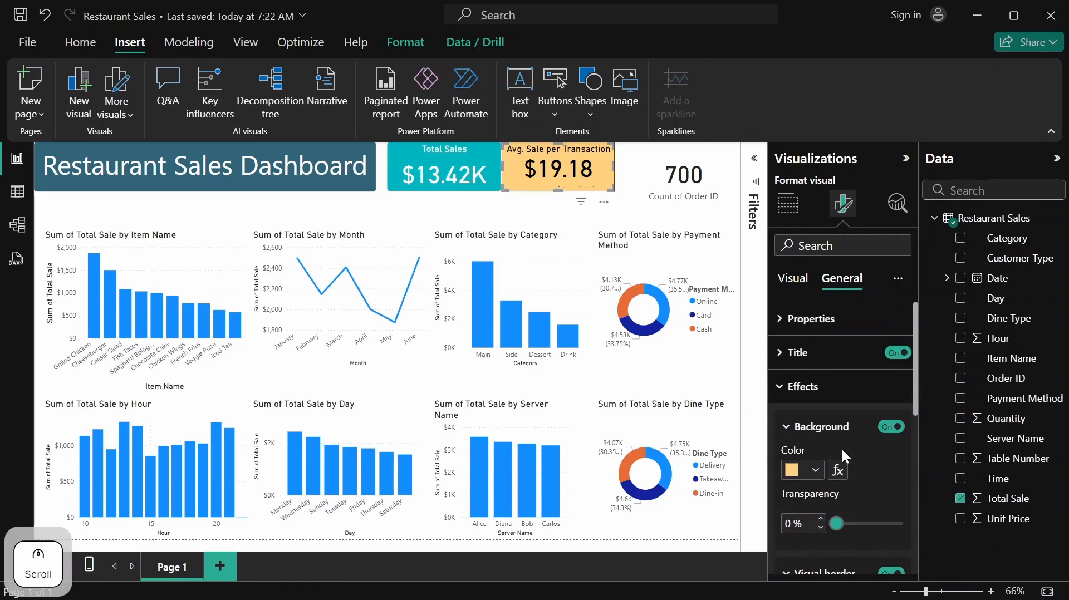
{"action": "left_click", "coordinate": [805, 385]}
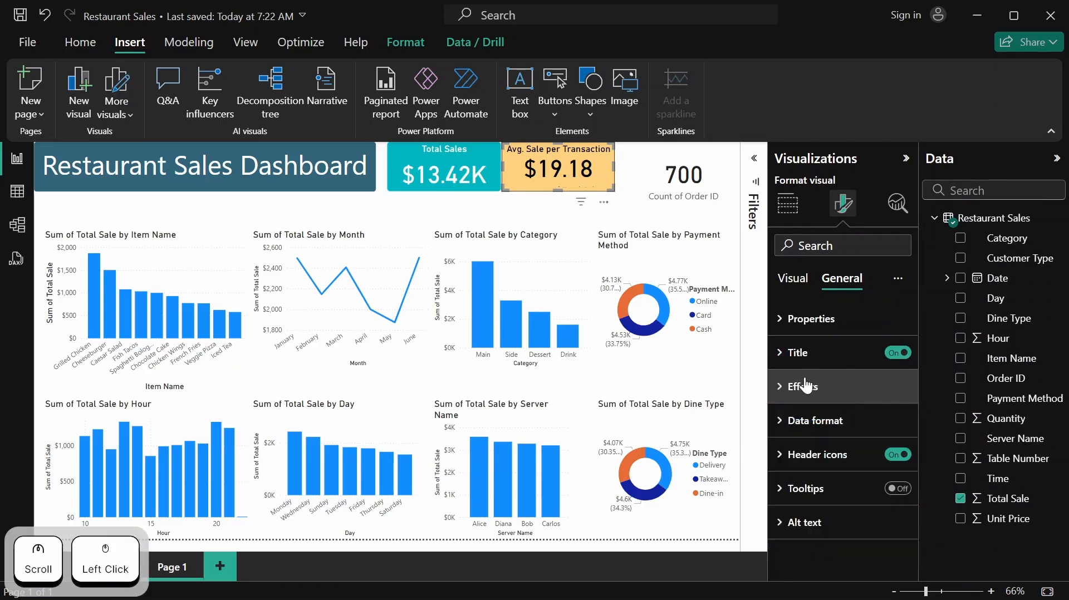
{"action": "left_click", "coordinate": [795, 291]}
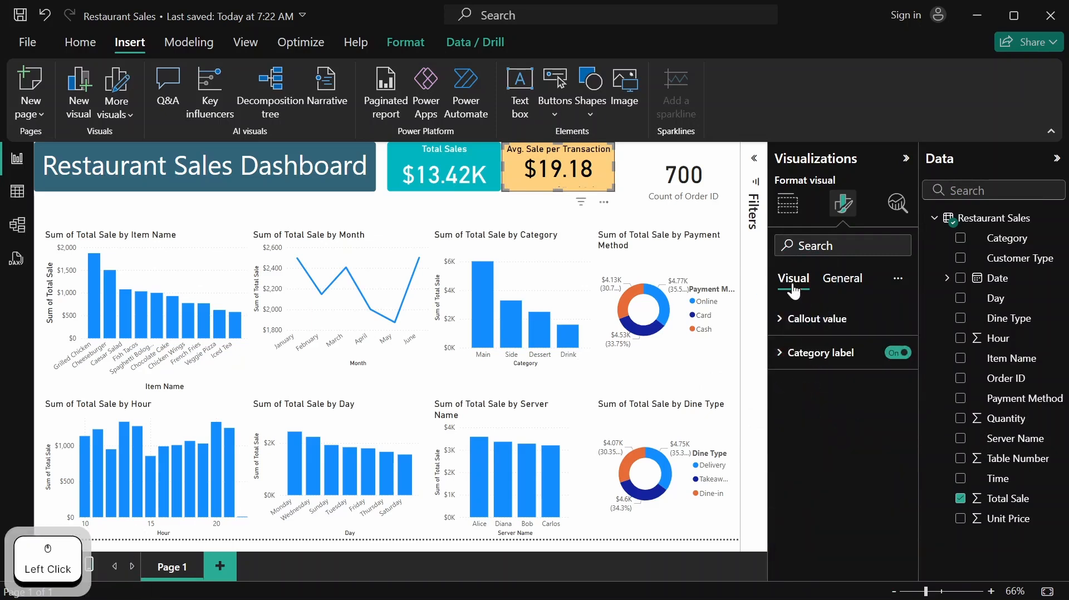
{"action": "left_click", "coordinate": [898, 353]}
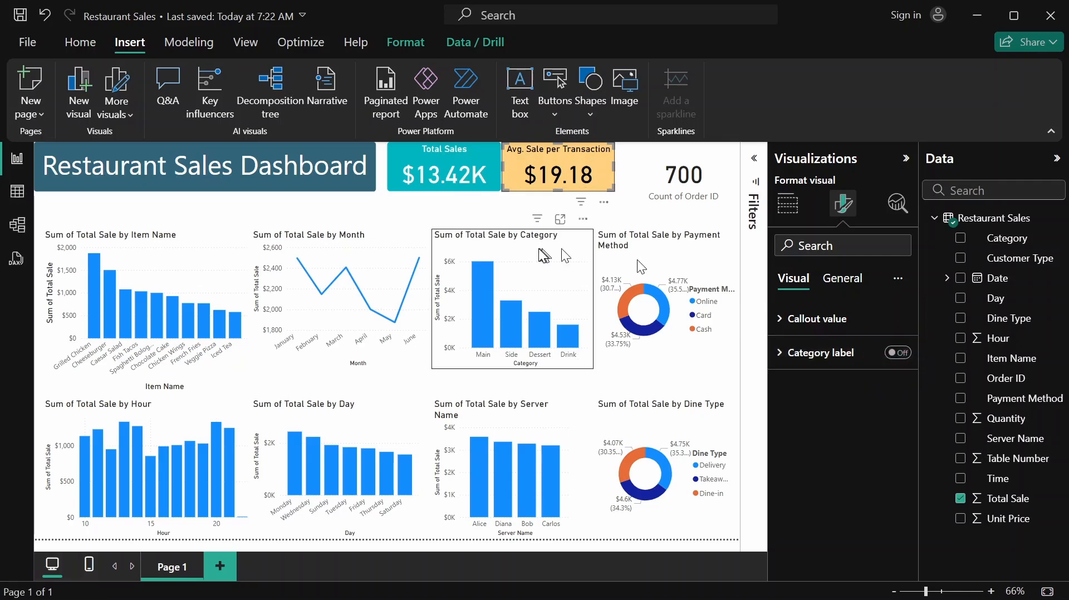
Set the callout value color of the Count of Order ID card to black
{"action": "left_click", "coordinate": [644, 156]}
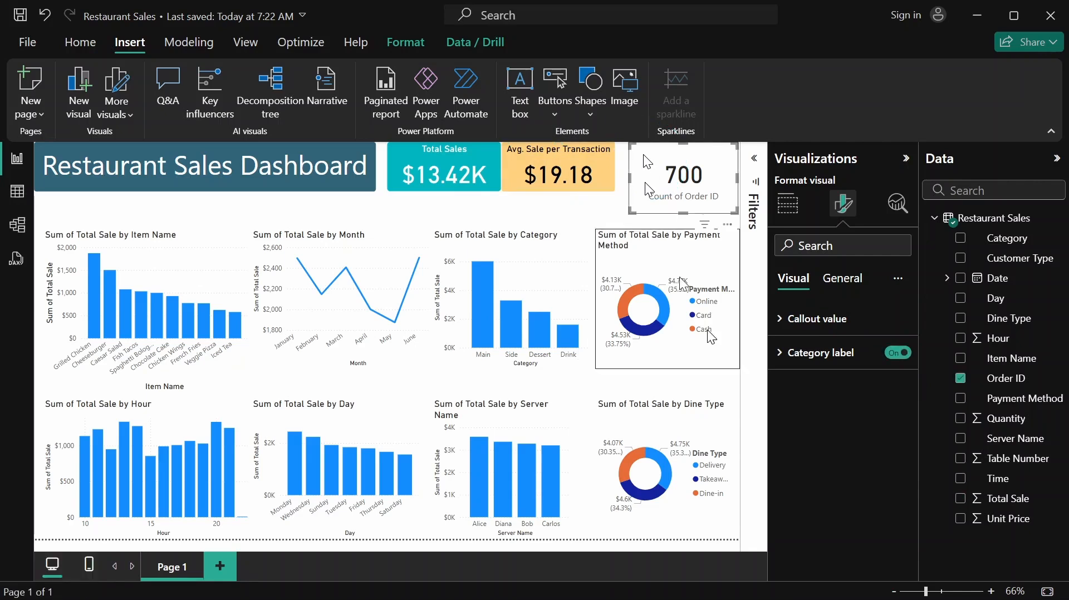
{"action": "left_click", "coordinate": [830, 330]}
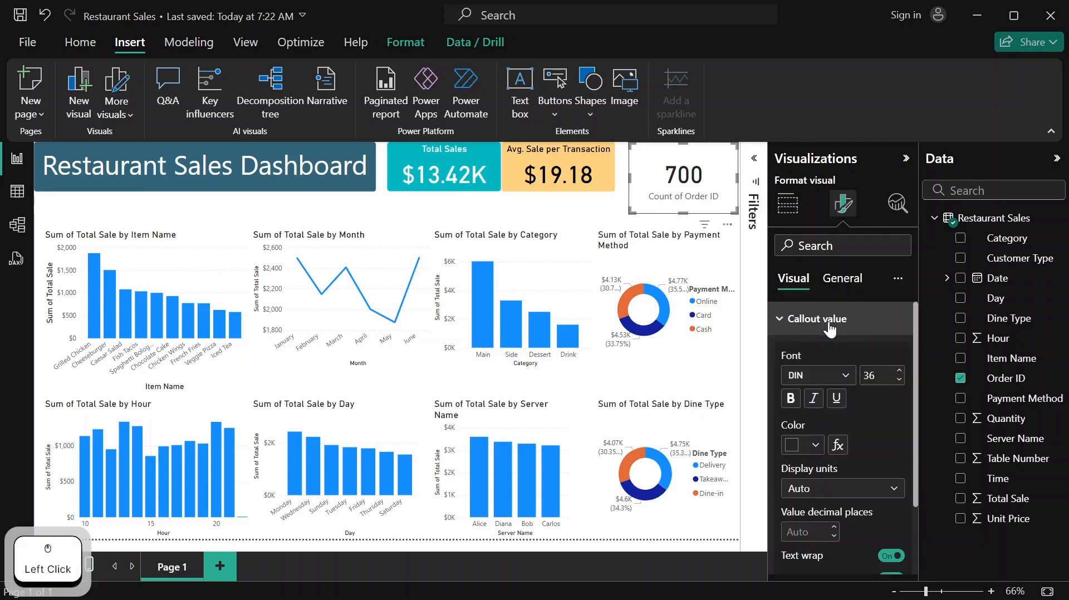
{"action": "left_click", "coordinate": [815, 446]}
{"action": "left_click", "coordinate": [827, 180]}
{"action": "scroll", "coordinate": [857, 430], "scroll_direction": "down", "scroll_amount": 2}
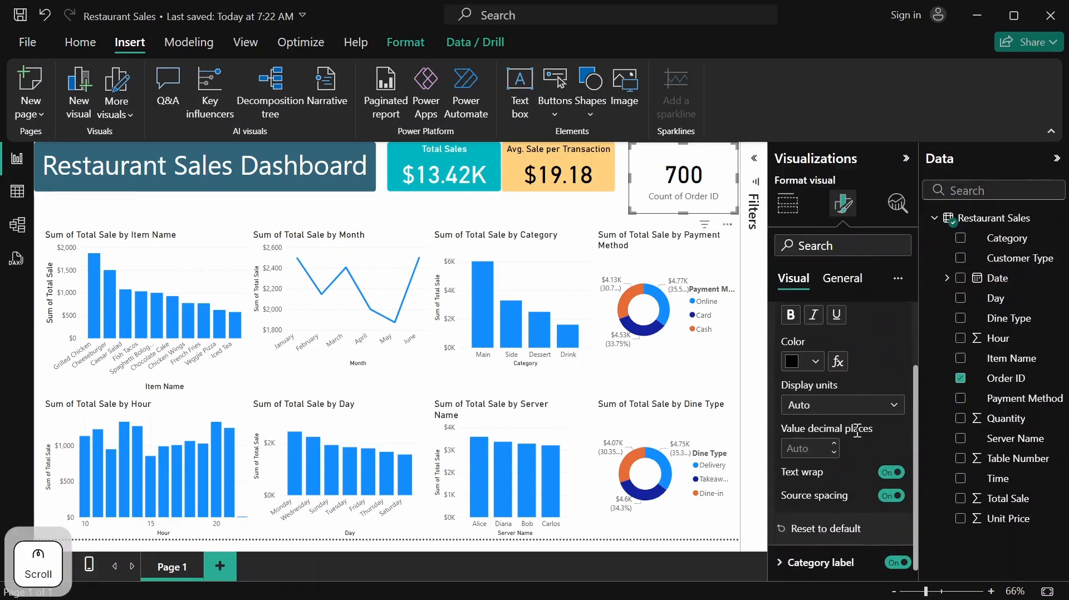
{"action": "scroll", "coordinate": [857, 425], "scroll_direction": "up", "scroll_amount": 2}
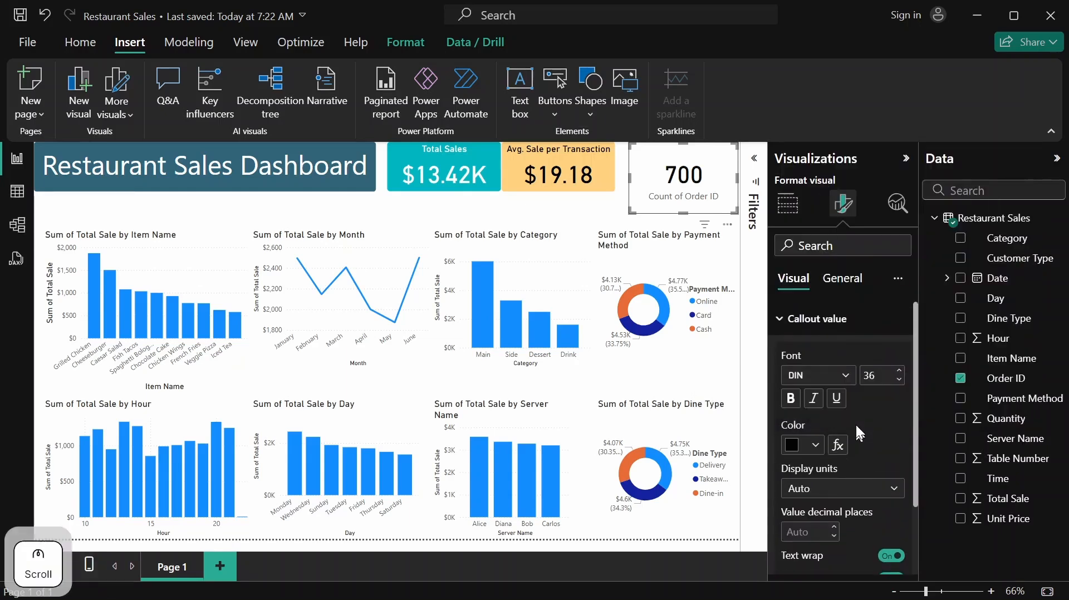
{"action": "left_click", "coordinate": [815, 328]}
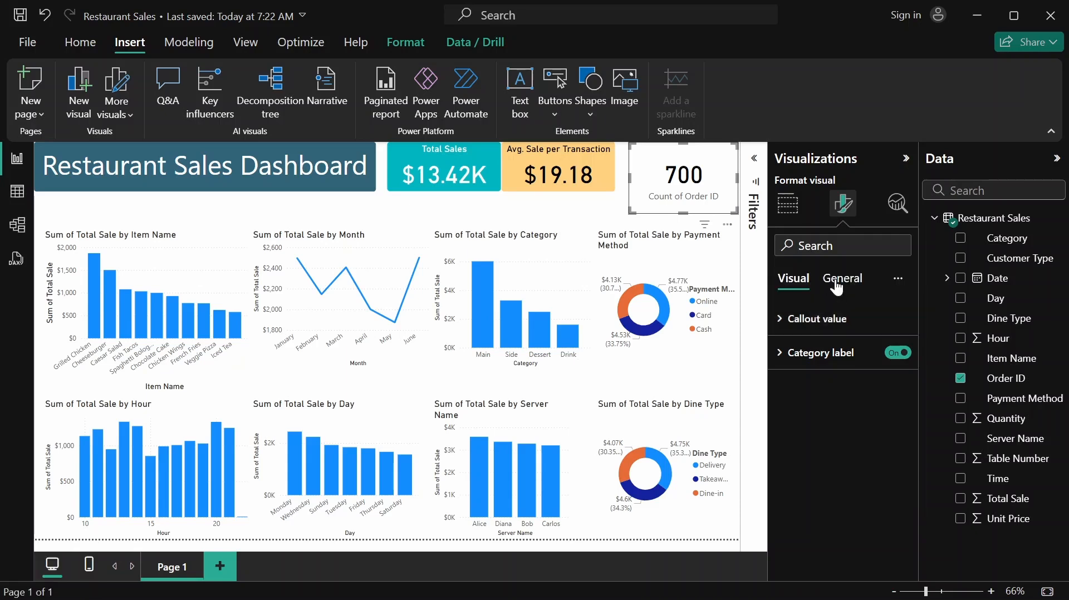
Set the Count of Order ID card's height to 90 and try to set its width to 205
{"action": "left_click", "coordinate": [838, 284]}
{"action": "left_click", "coordinate": [808, 318]}
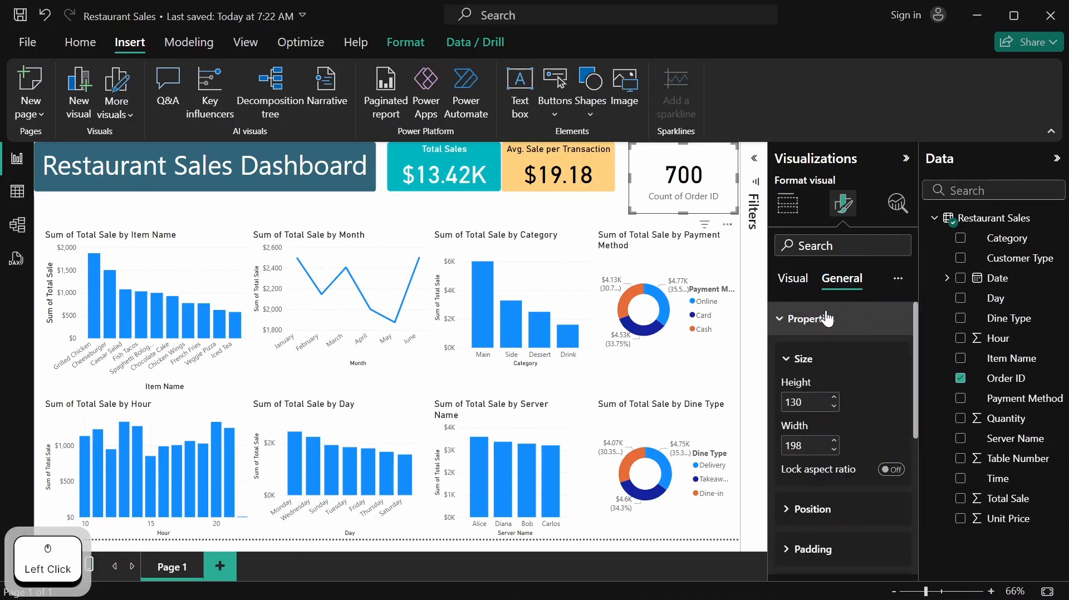
{"action": "left_click", "coordinate": [815, 400]}
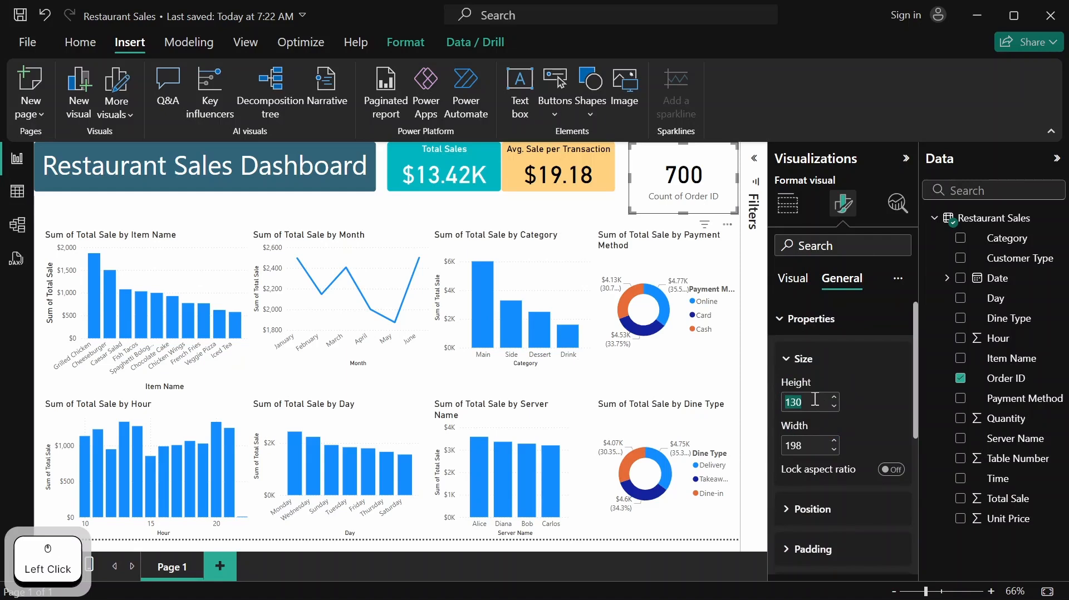
{"action": "key", "text": "BackSpace"}
{"action": "type", "text": "90"}
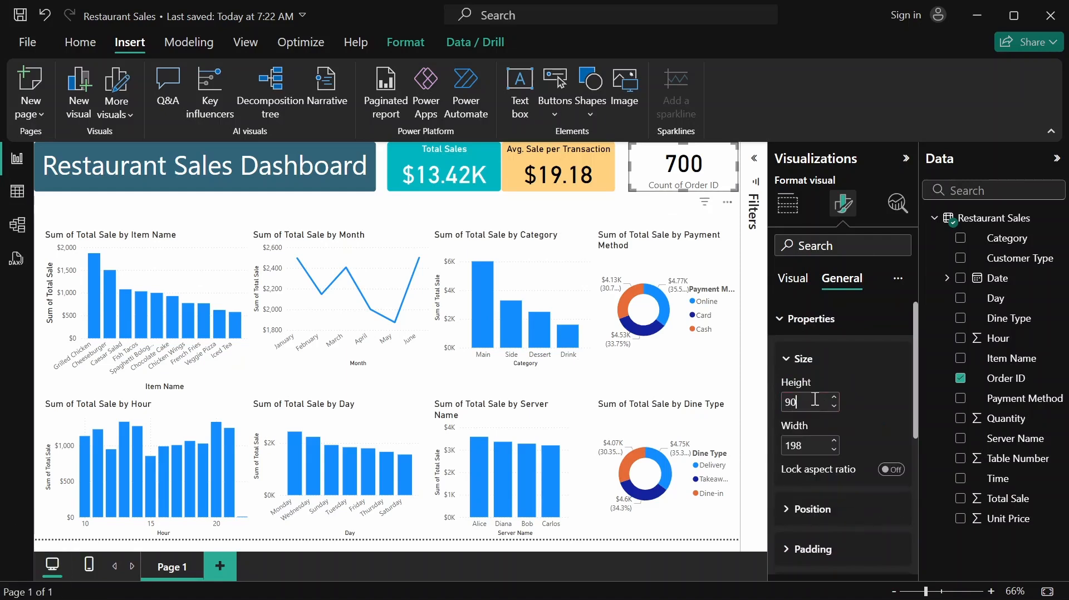
{"action": "left_click", "coordinate": [811, 448]}
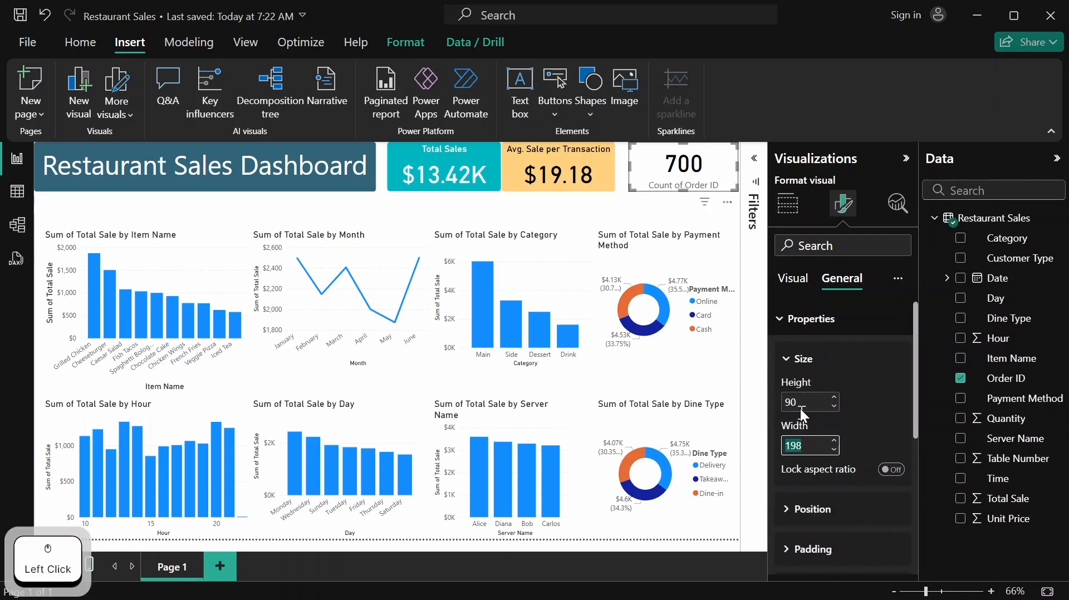
{"action": "type", "text": "205"}
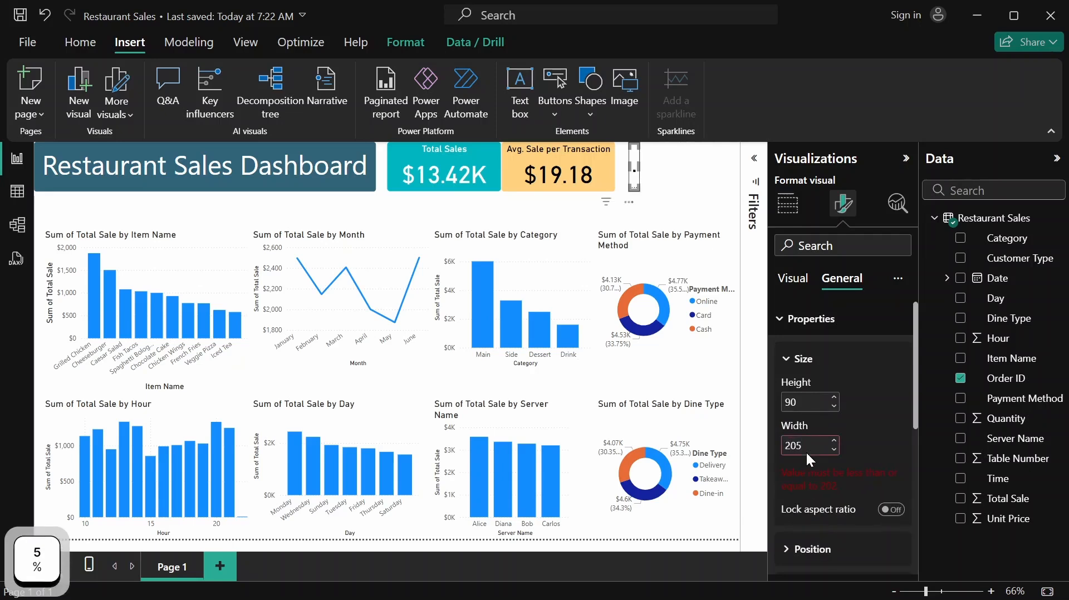
{"action": "left_click", "coordinate": [896, 444]}
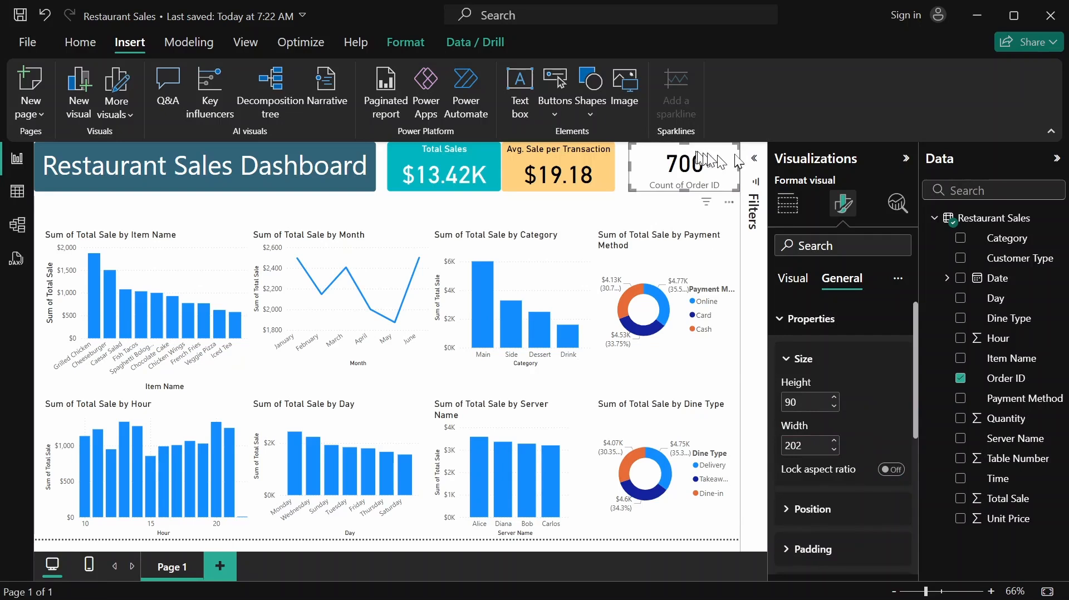
Move the Count of Order ID card beside the Avg. Sale per Transaction card and set its width to 205
{"action": "left_click_drag", "start_coordinate": [716, 157], "coordinate": [707, 154]}
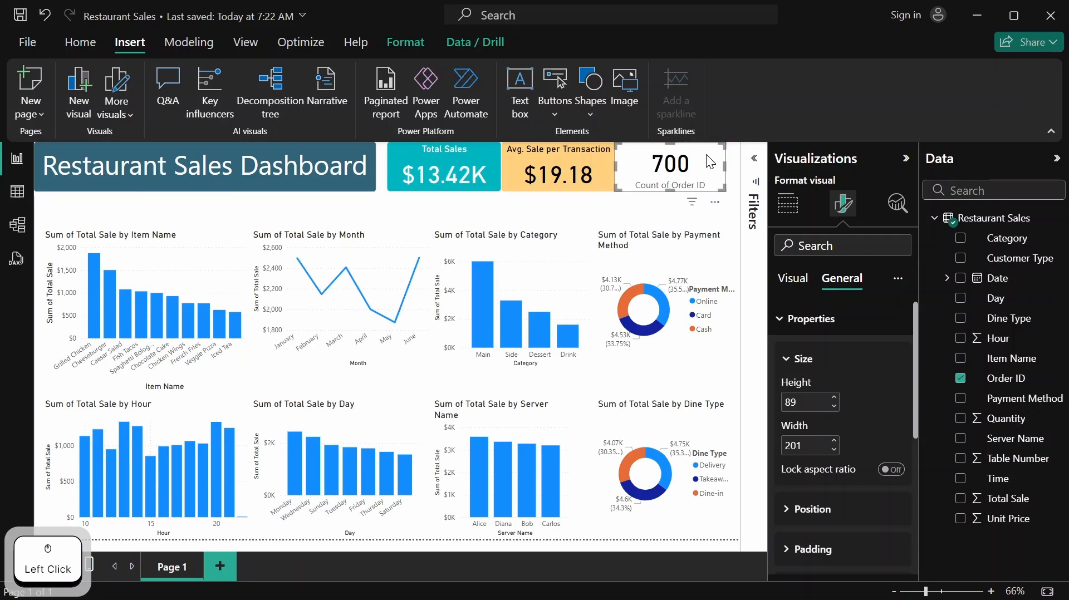
{"action": "left_click", "coordinate": [834, 441]}
{"action": "left_click", "coordinate": [834, 441]}
{"action": "left_click", "coordinate": [833, 441]}
{"action": "left_click", "coordinate": [834, 441]}
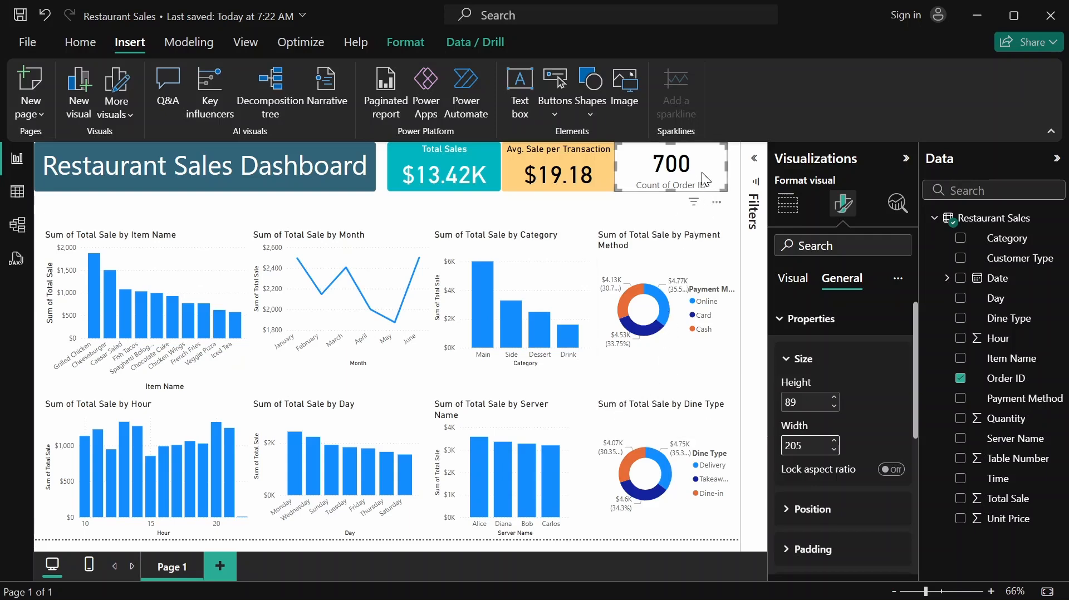
Shift the Count of Order ID card slightly away from the Avg. Sale per Transaction card and set its height to 90
{"action": "left_click_drag", "start_coordinate": [713, 159], "coordinate": [718, 165]}
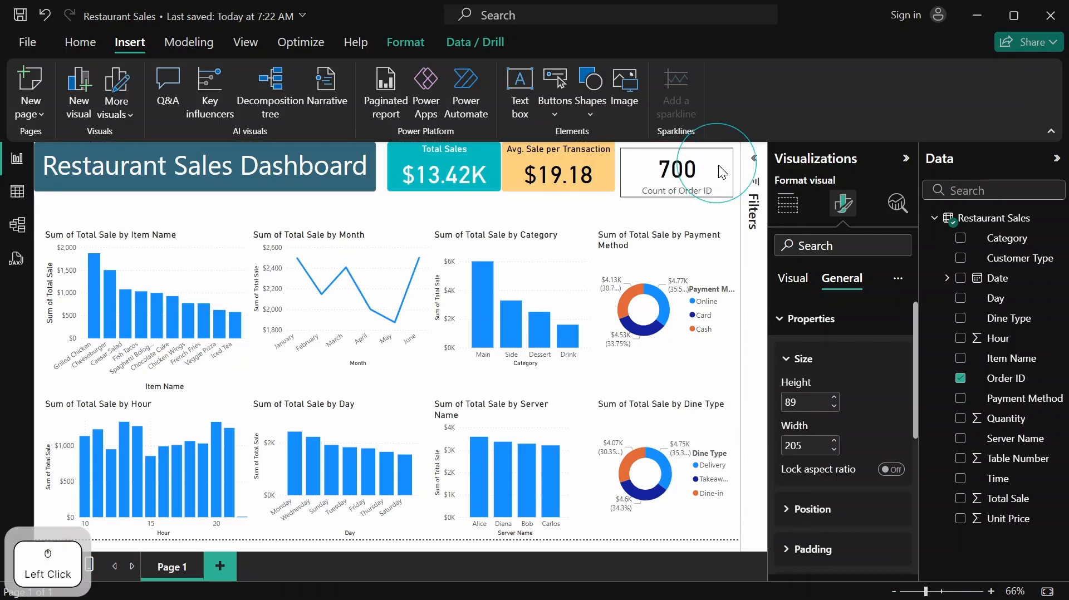
{"action": "left_click", "coordinate": [835, 398]}
{"action": "left_click", "coordinate": [834, 441]}
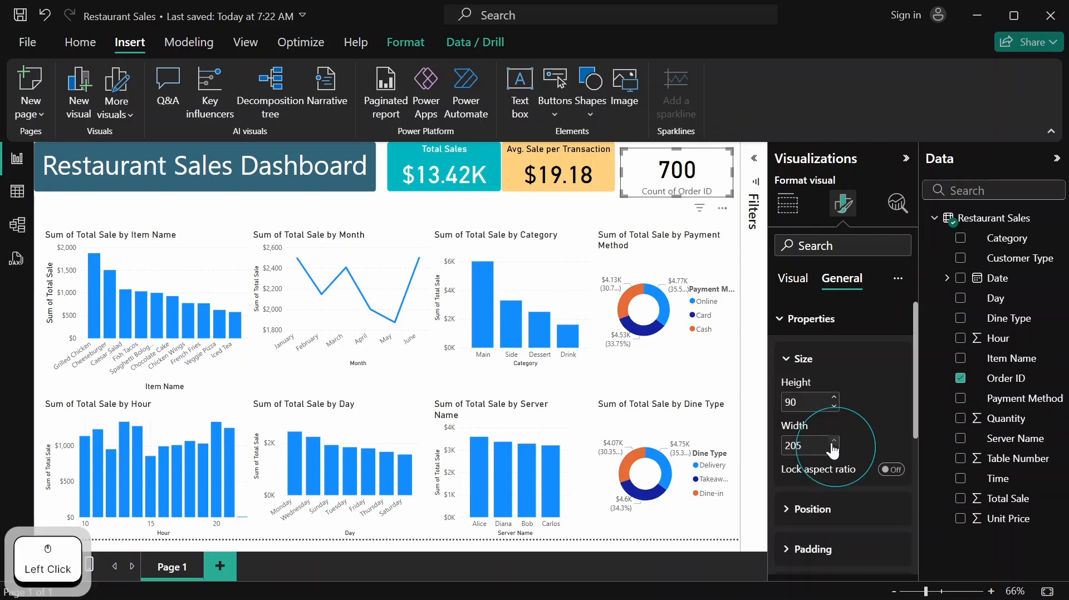
{"action": "left_click", "coordinate": [822, 327]}
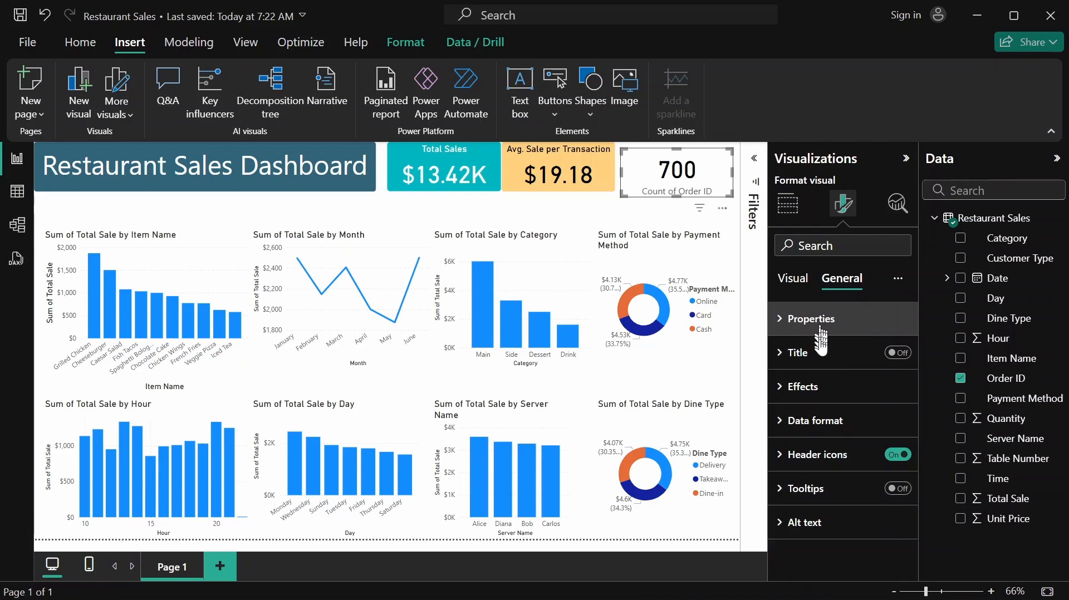
Turn on the title of the Count of Order ID card and set its text to "No. of Transactions"
{"action": "left_click", "coordinate": [896, 352]}
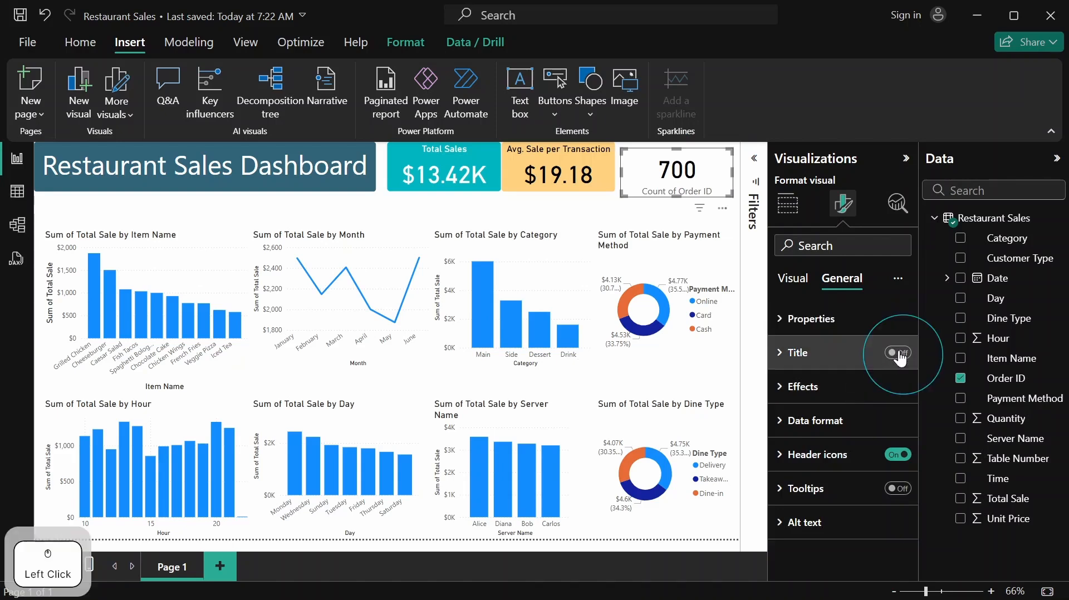
{"action": "left_click", "coordinate": [798, 353]}
{"action": "left_click", "coordinate": [811, 435]}
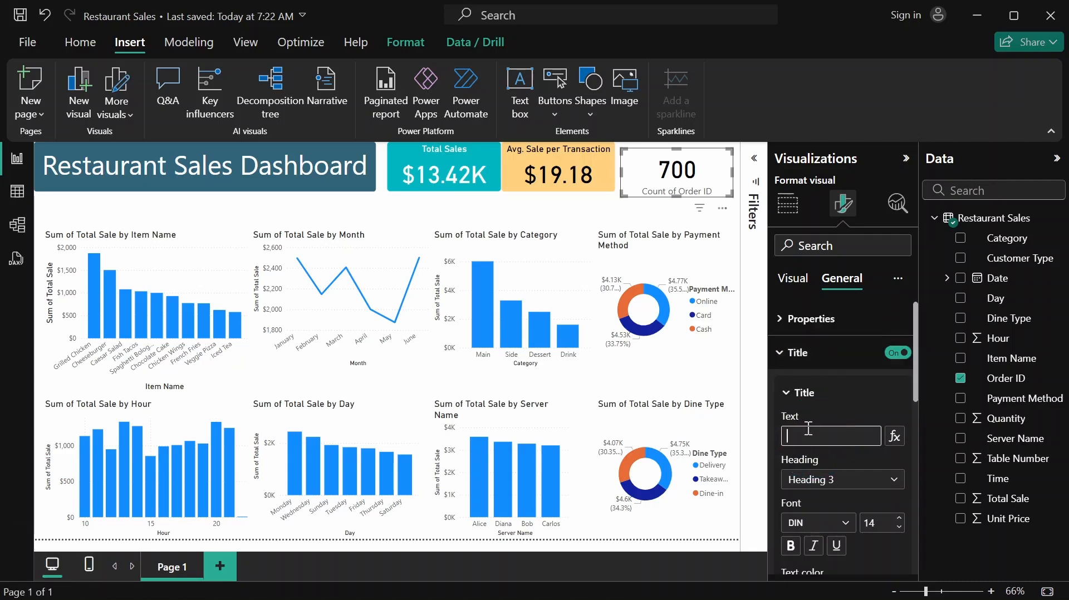
{"action": "type", "text": "No. "}
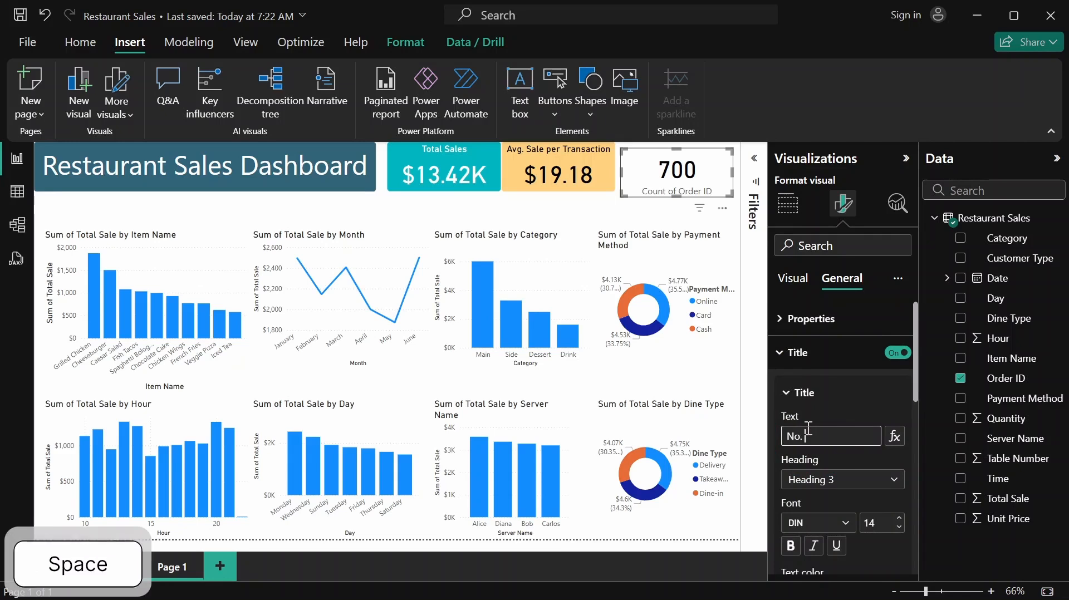
{"action": "type", "text": "of Transactions"}
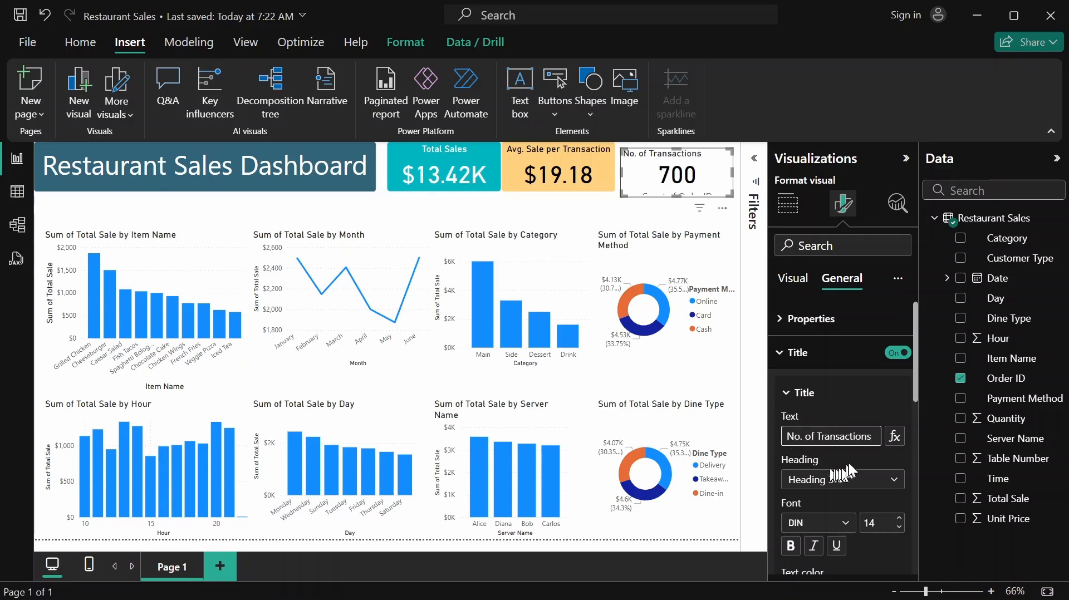
Set the No. of Transactions title's text color to black (#000000) and center it horizontally
{"action": "scroll", "coordinate": [860, 451], "scroll_direction": "down", "scroll_amount": 3}
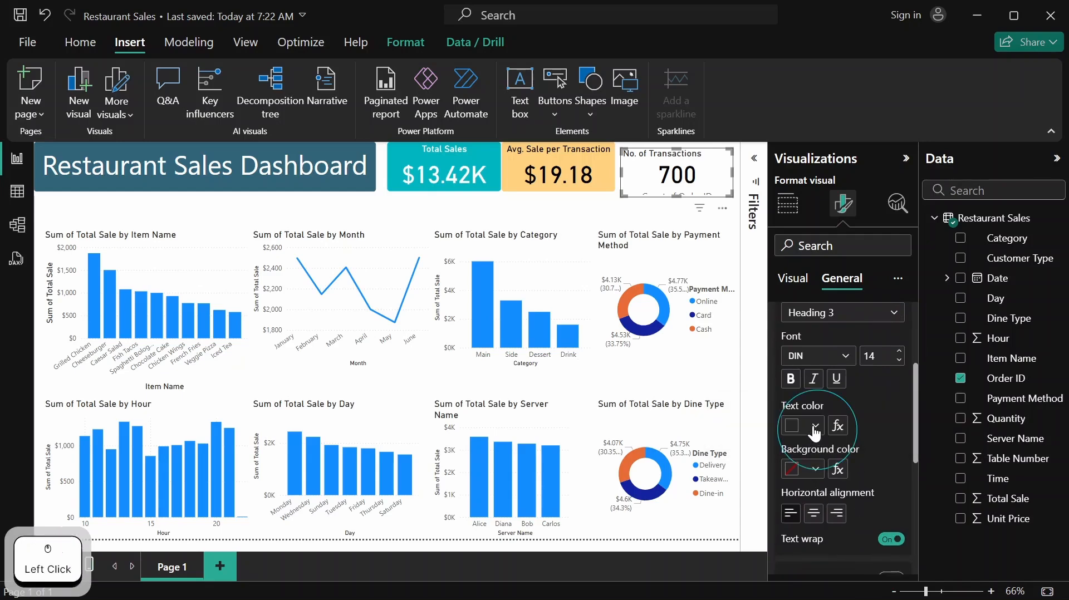
{"action": "left_click", "coordinate": [815, 428]}
{"action": "left_click", "coordinate": [802, 354]}
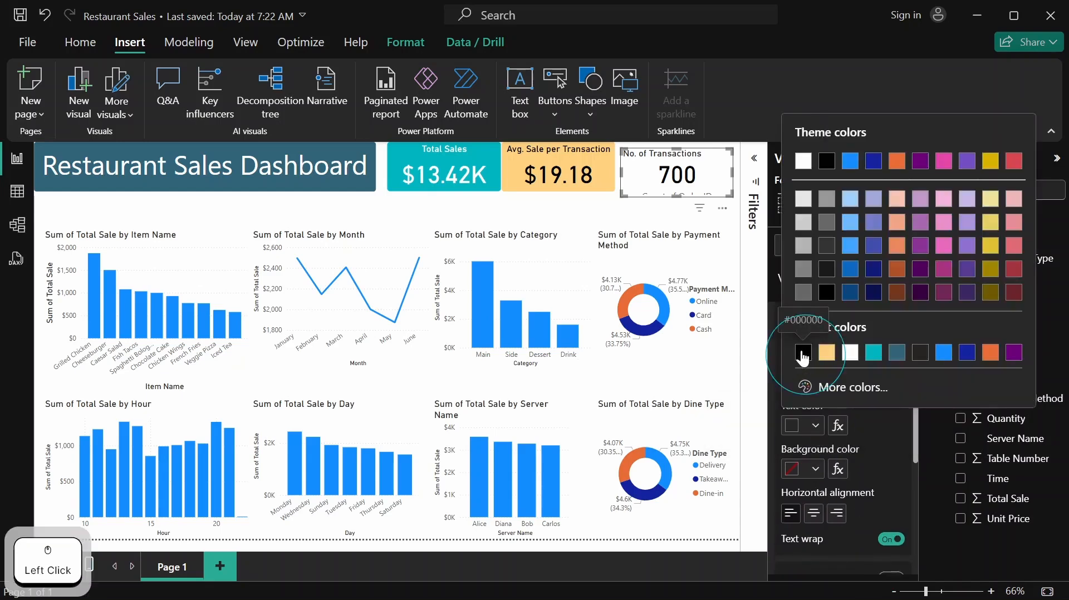
{"action": "scroll", "coordinate": [824, 431], "scroll_direction": "down", "scroll_amount": 2}
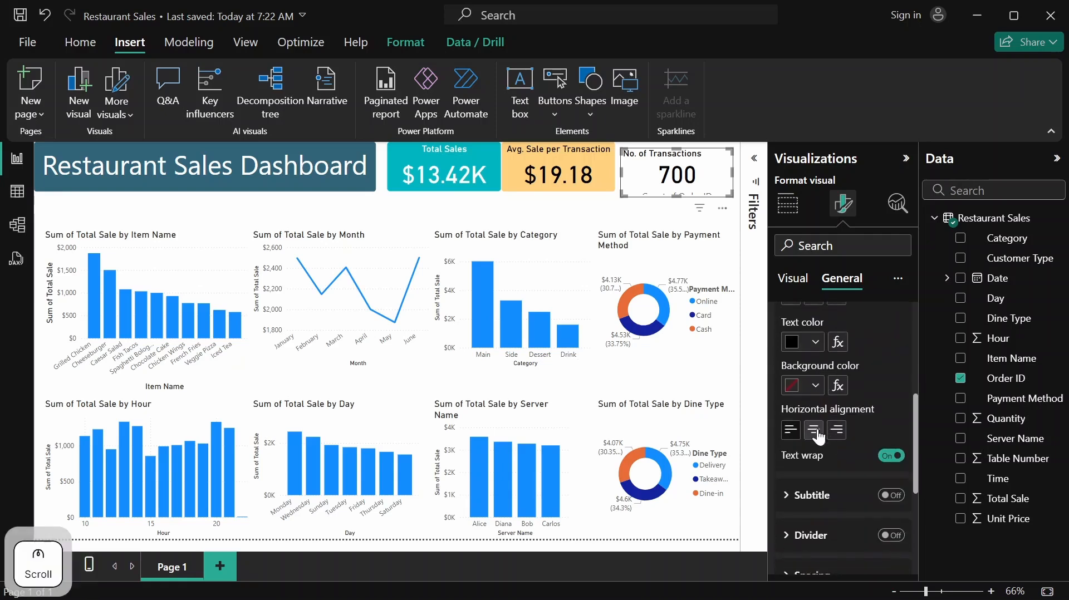
{"action": "left_click", "coordinate": [815, 430]}
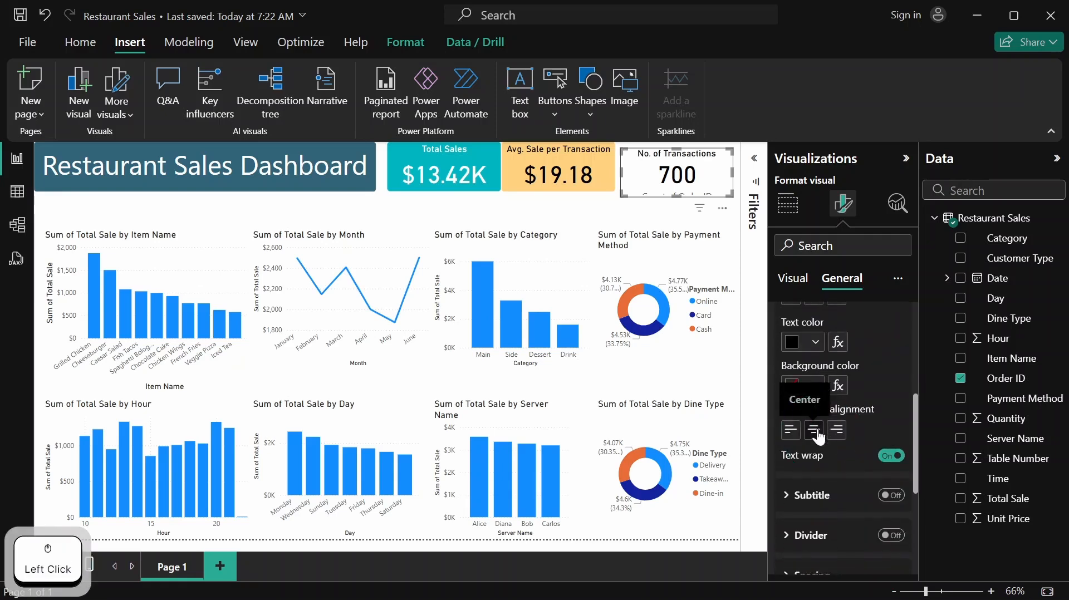
{"action": "scroll", "coordinate": [819, 437], "scroll_direction": "down", "scroll_amount": 2}
{"action": "scroll", "coordinate": [828, 465], "scroll_direction": "up", "scroll_amount": 7}
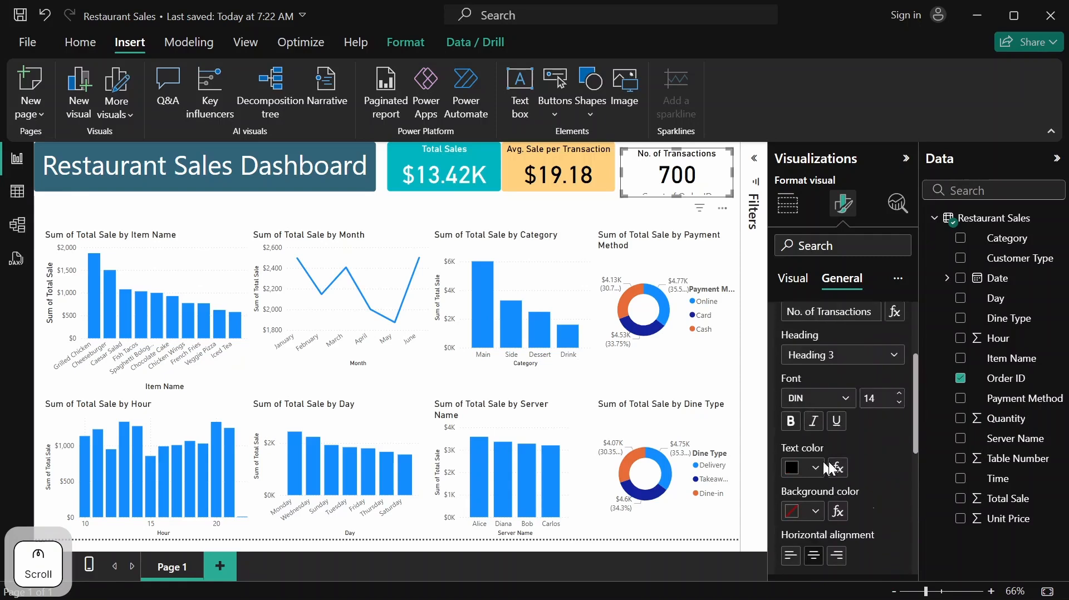
{"action": "left_click", "coordinate": [802, 395]}
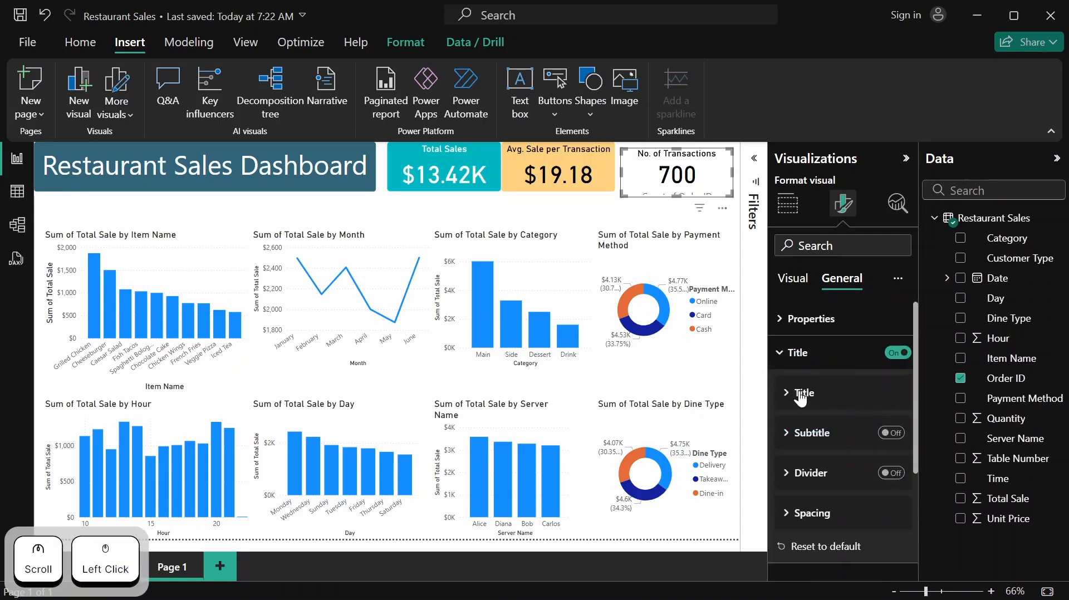
{"action": "left_click", "coordinate": [803, 353]}
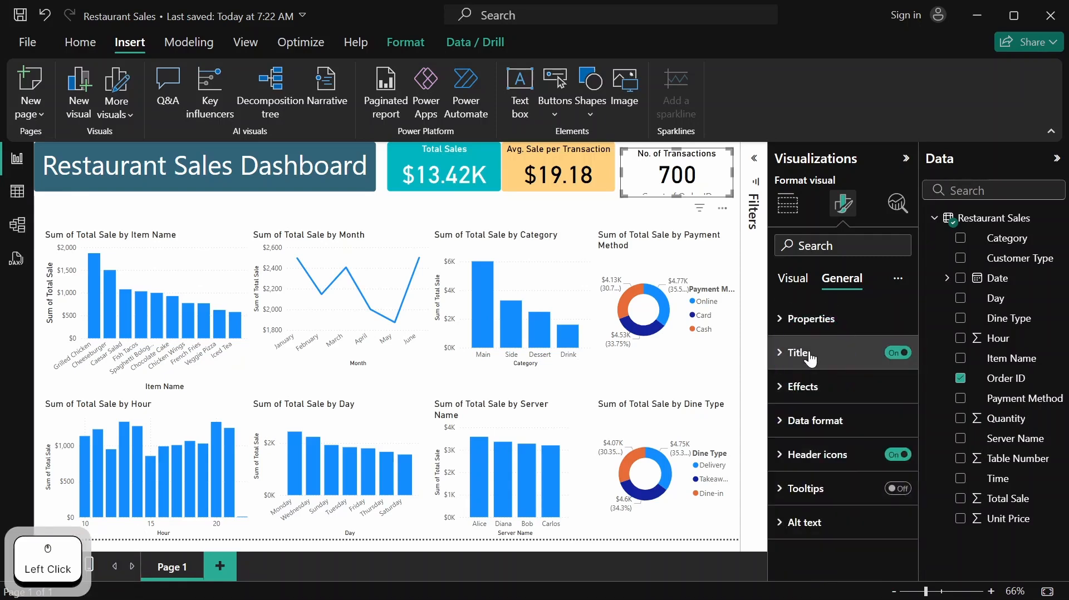
Open the card's background color choices and copy the Coral hex code #FF8975 from the Restaurant Dashboard note in Notepad
{"action": "left_click", "coordinate": [816, 390]}
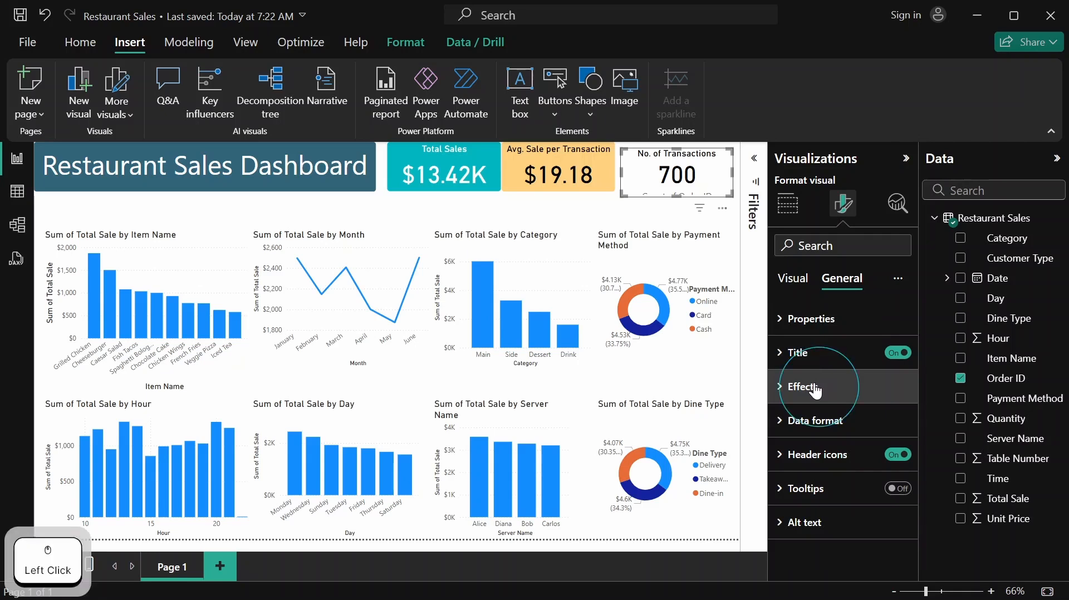
{"action": "scroll", "coordinate": [814, 412], "scroll_direction": "down", "scroll_amount": 2}
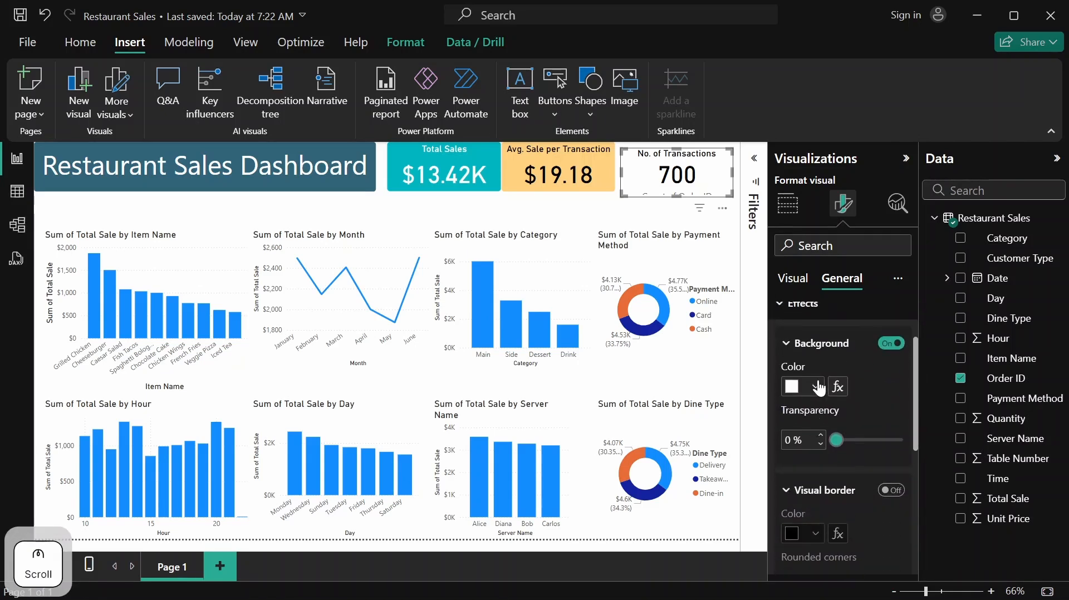
{"action": "left_click", "coordinate": [817, 386]}
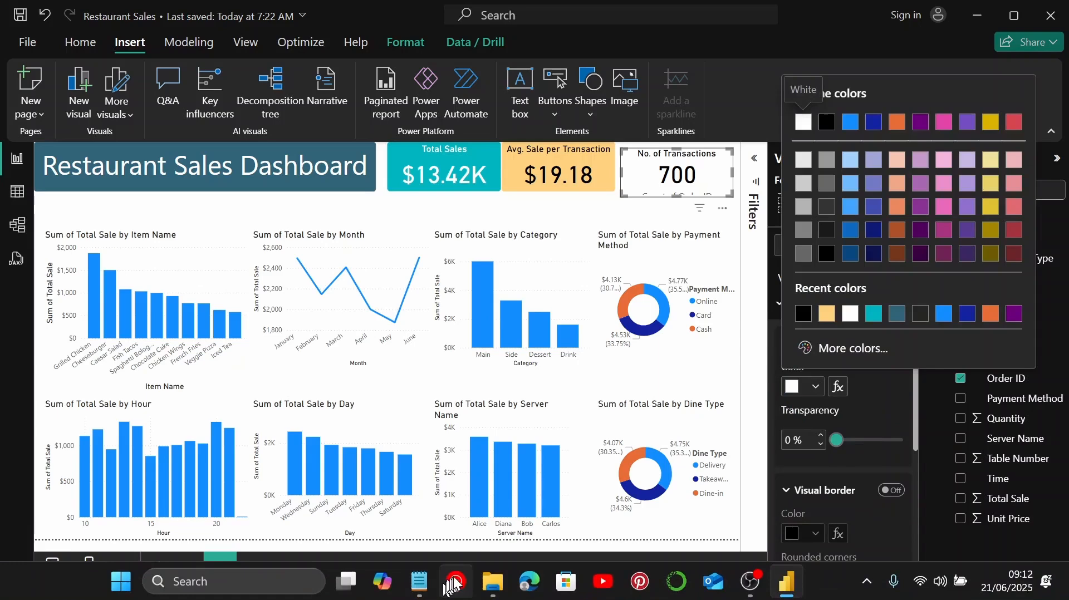
{"action": "left_click", "coordinate": [419, 594]}
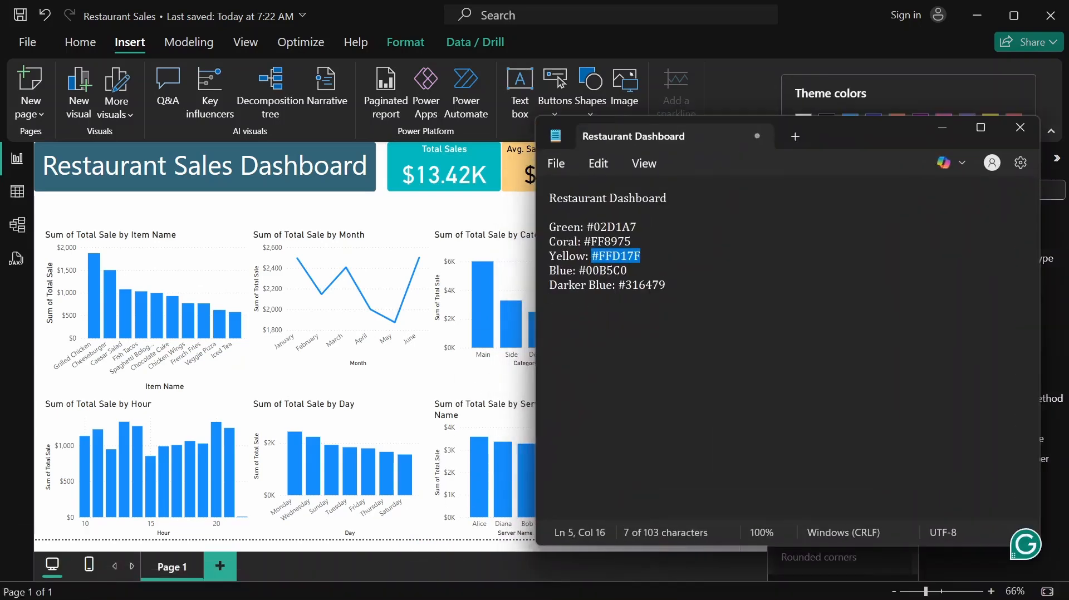
{"action": "left_click", "coordinate": [649, 241]}
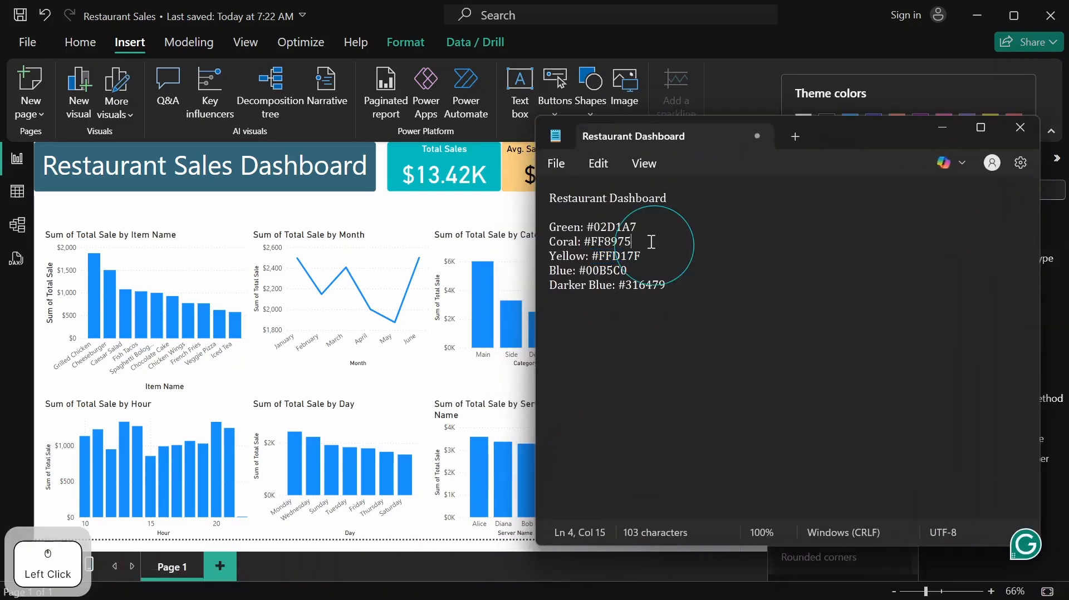
{"action": "left_click_drag", "start_coordinate": [636, 242], "coordinate": [599, 241]}
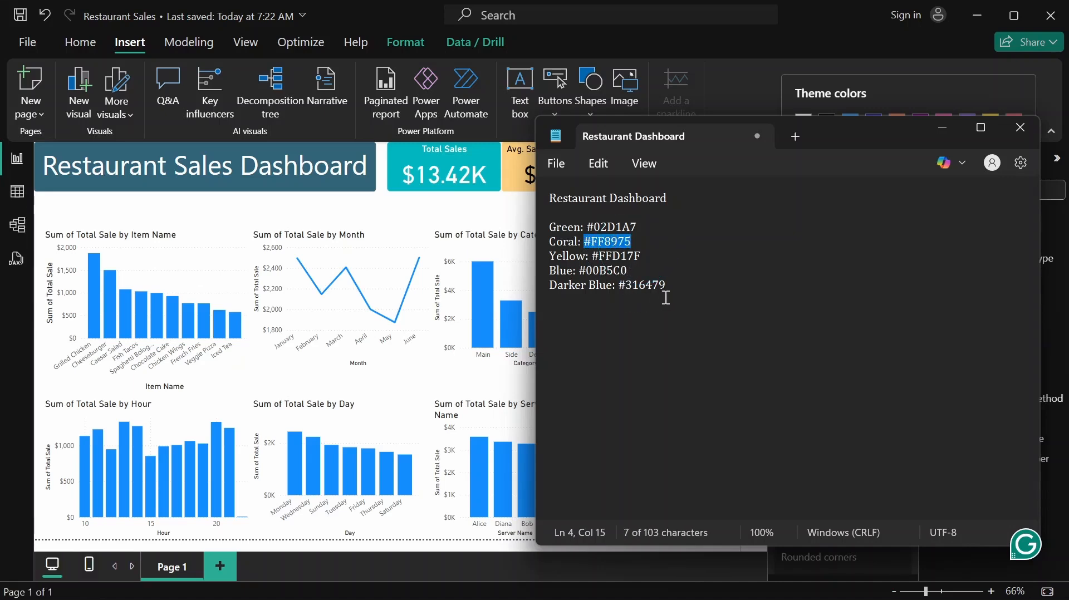
{"action": "key", "text": "ctrl+c"}
{"action": "left_click", "coordinate": [936, 128]}
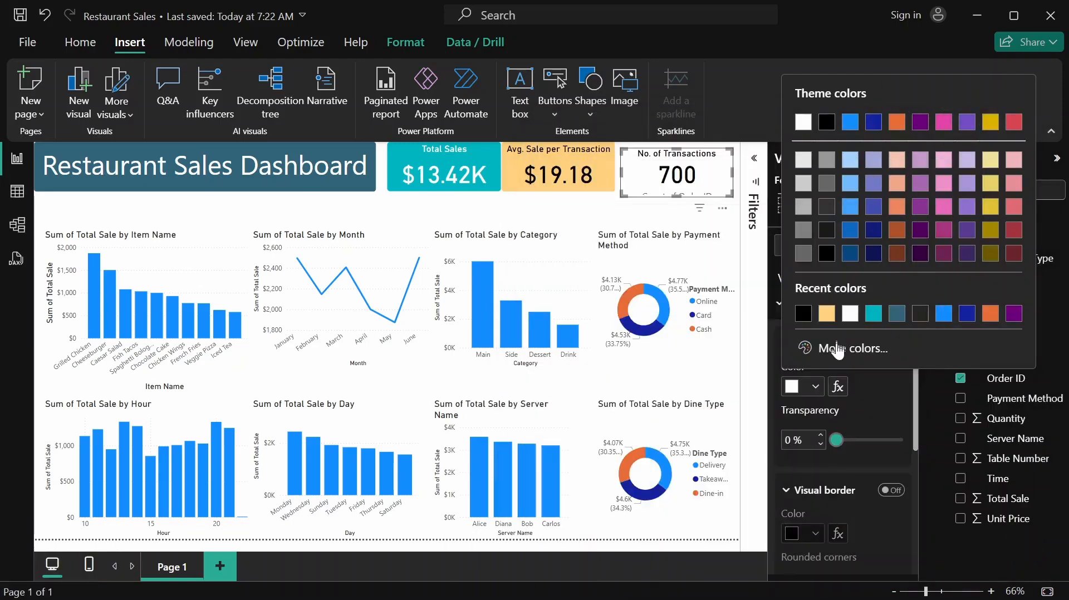
Set the background color of the No. of Transactions card to the custom hex color #FF8975
{"action": "left_click", "coordinate": [872, 349]}
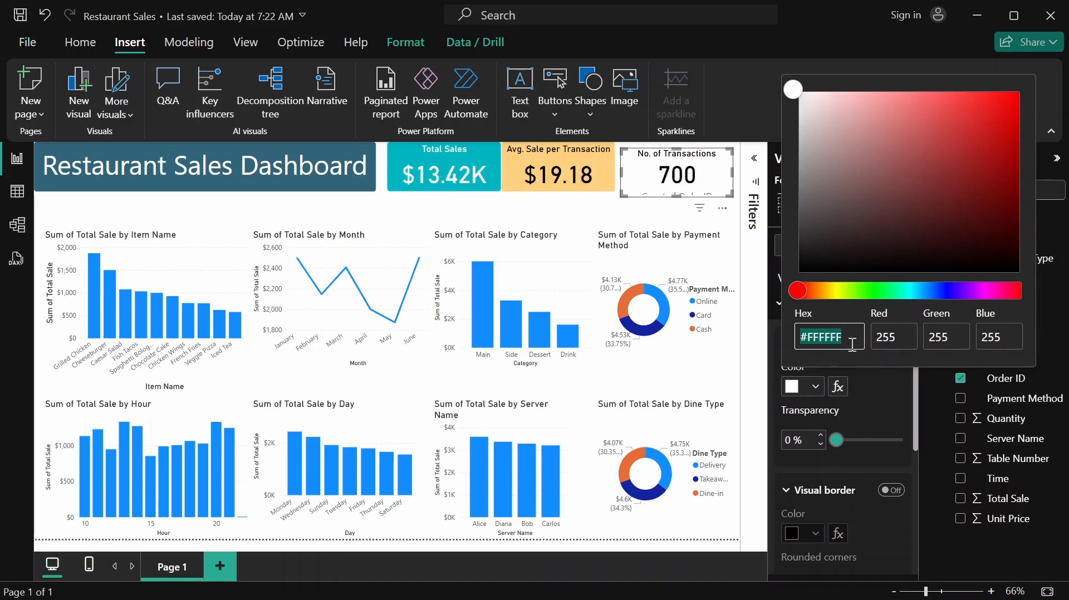
{"action": "key", "text": "ctrl+v"}
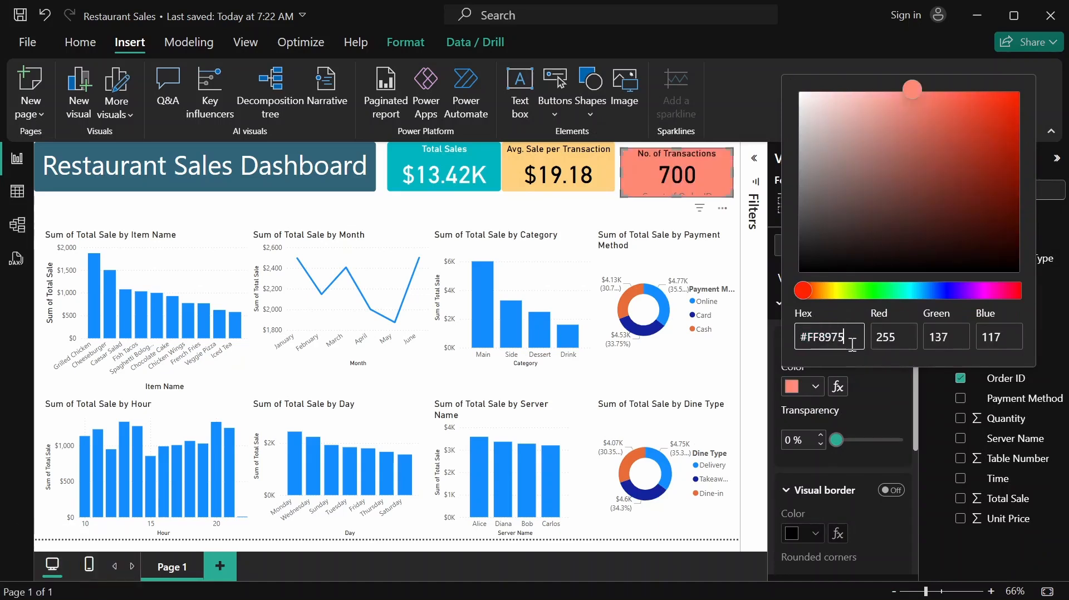
{"action": "left_click", "coordinate": [868, 395]}
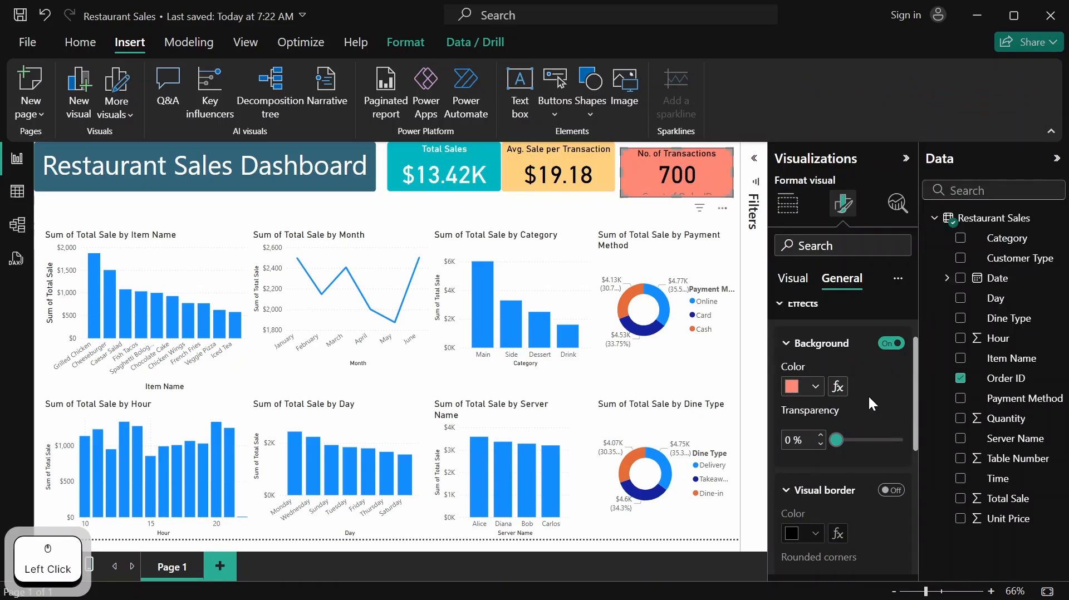
Turn on the visual border of the No. of Transactions card and color it coral to match its background
{"action": "scroll", "coordinate": [838, 409], "scroll_direction": "down", "scroll_amount": 2}
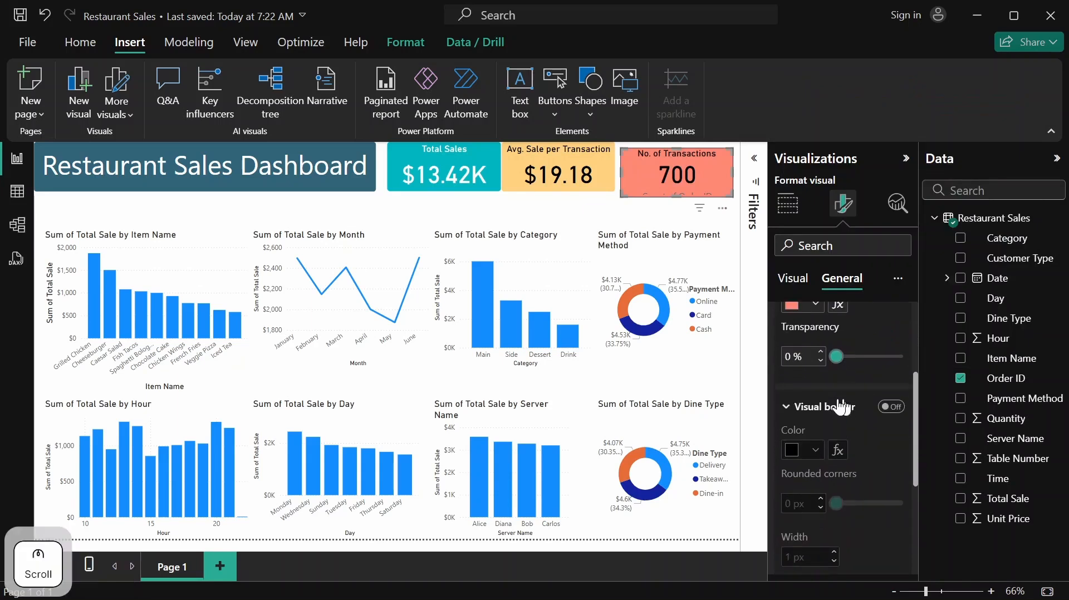
{"action": "left_click", "coordinate": [890, 410]}
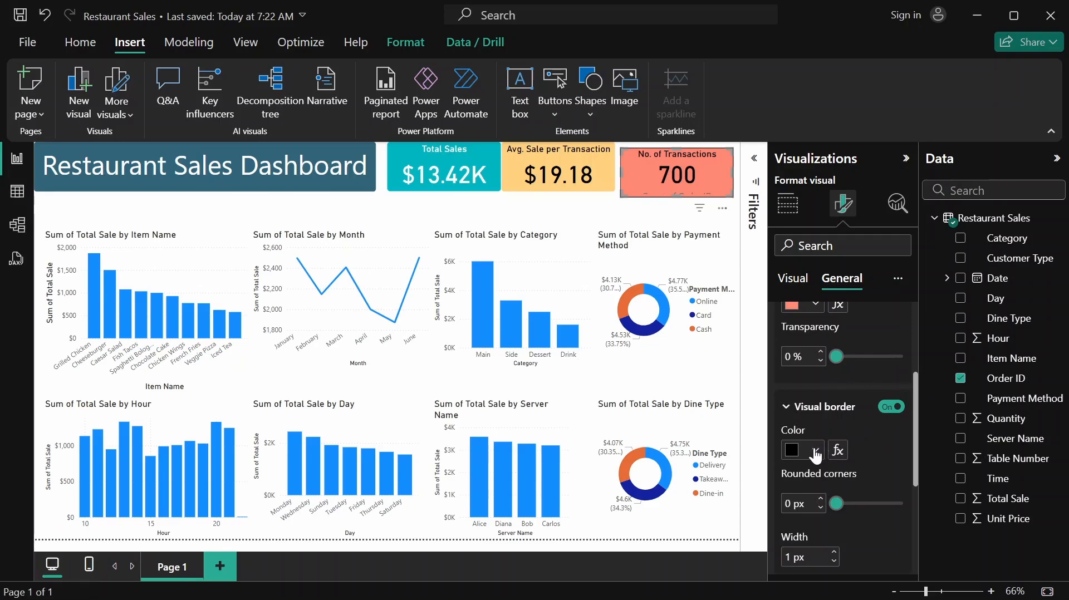
{"action": "left_click", "coordinate": [815, 450]}
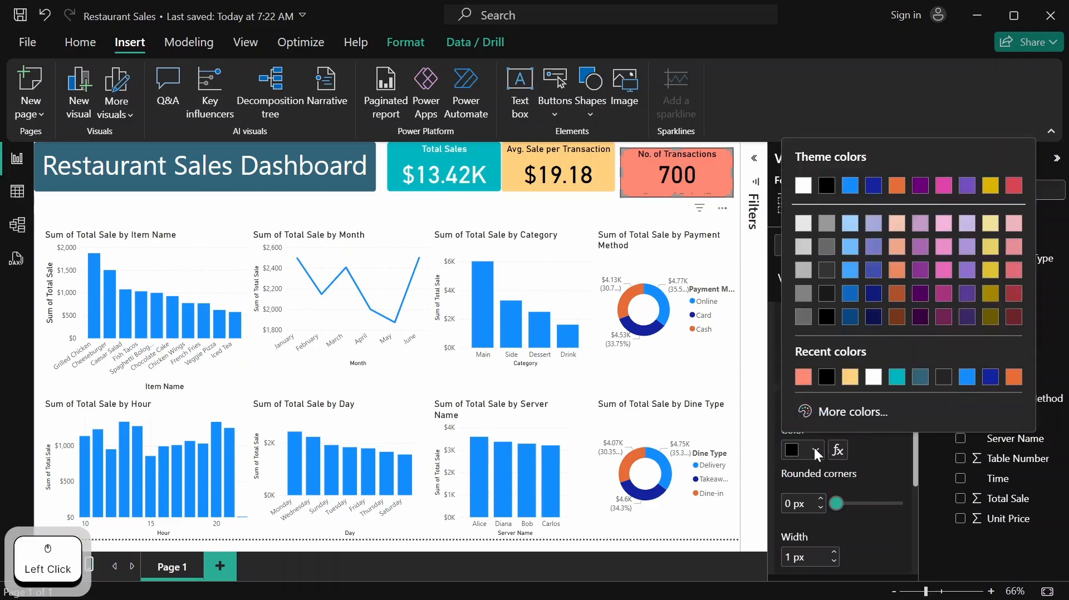
{"action": "left_click", "coordinate": [803, 377]}
Set the rounded corners of the No. of Transactions card's border to 5 px
{"action": "scroll", "coordinate": [819, 412], "scroll_direction": "down", "scroll_amount": 2}
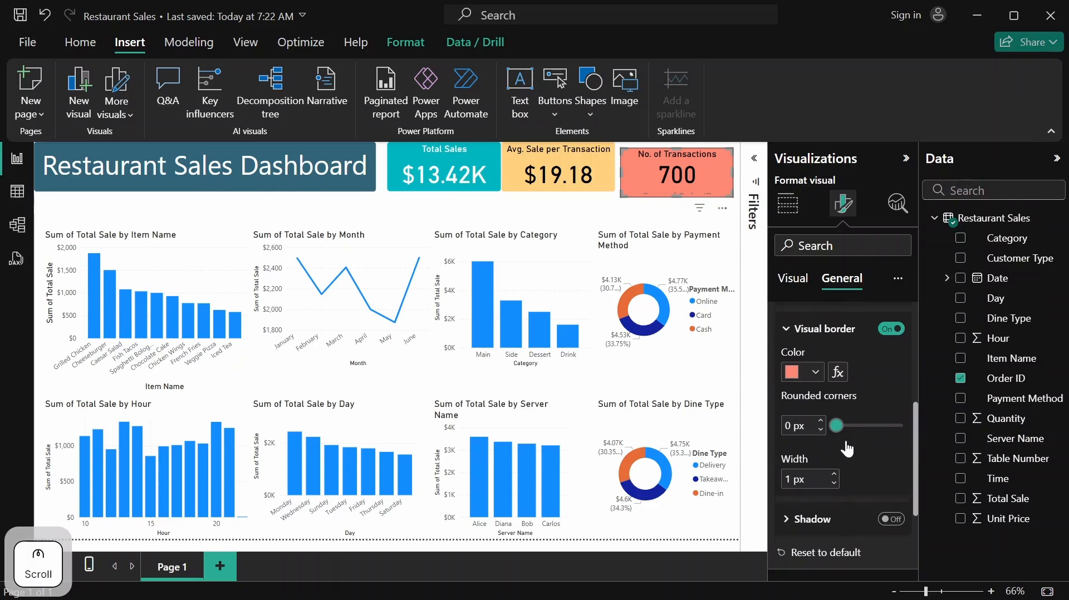
{"action": "left_click", "coordinate": [822, 417]}
{"action": "left_click", "coordinate": [822, 417]}
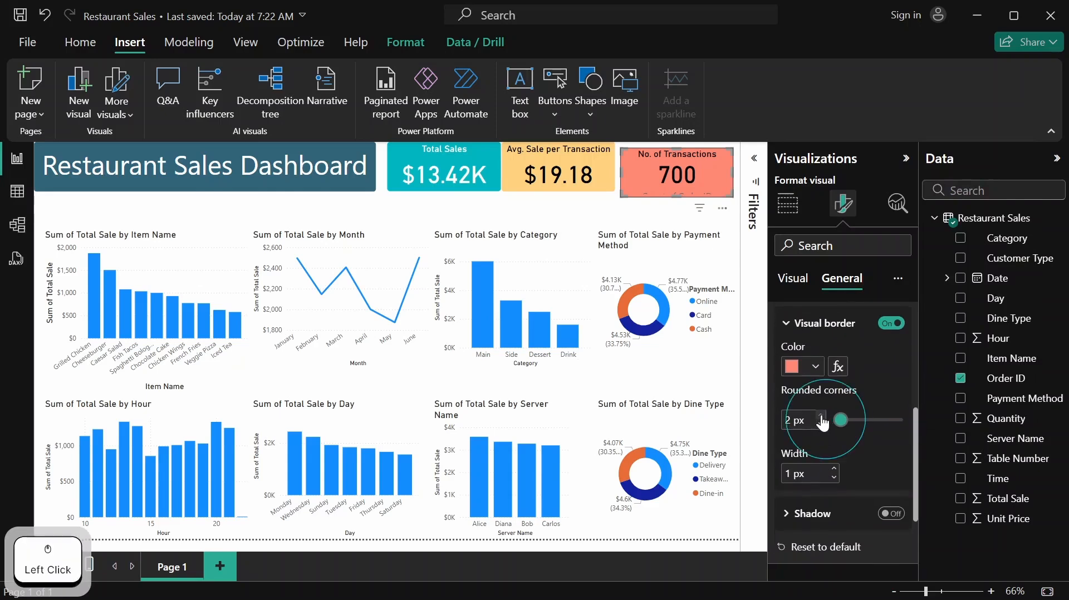
{"action": "left_click", "coordinate": [822, 417]}
{"action": "left_click", "coordinate": [822, 417]}
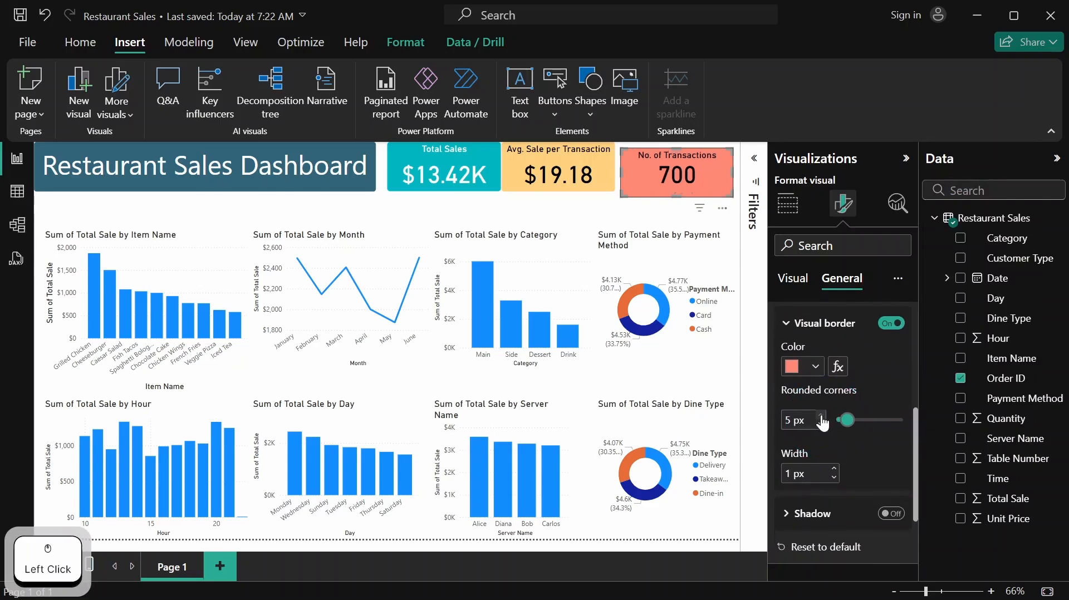
{"action": "scroll", "coordinate": [891, 437], "scroll_direction": "up", "scroll_amount": 3}
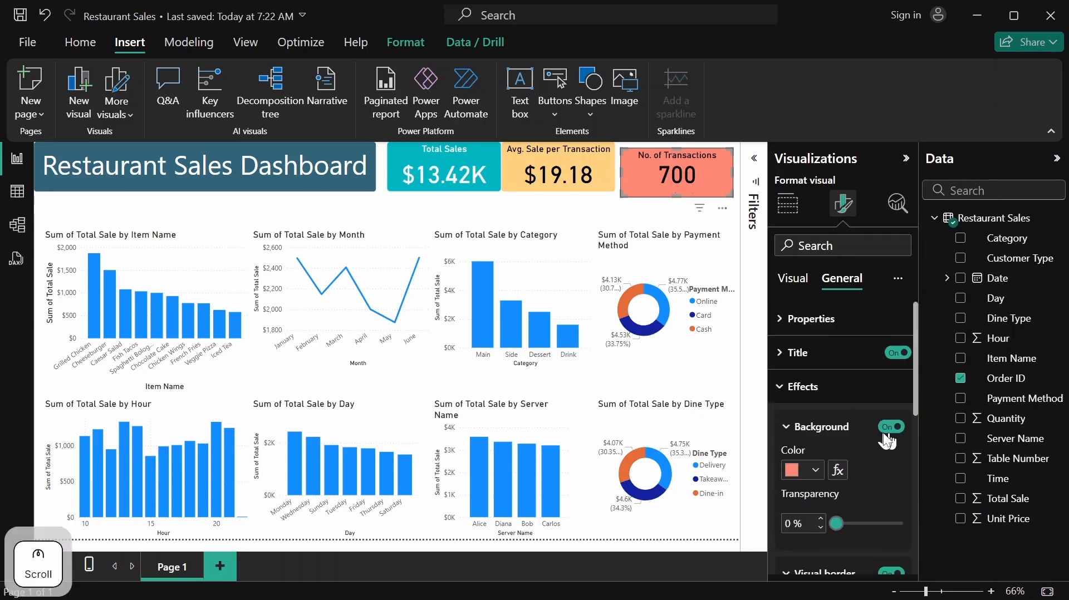
{"action": "left_click", "coordinate": [811, 387]}
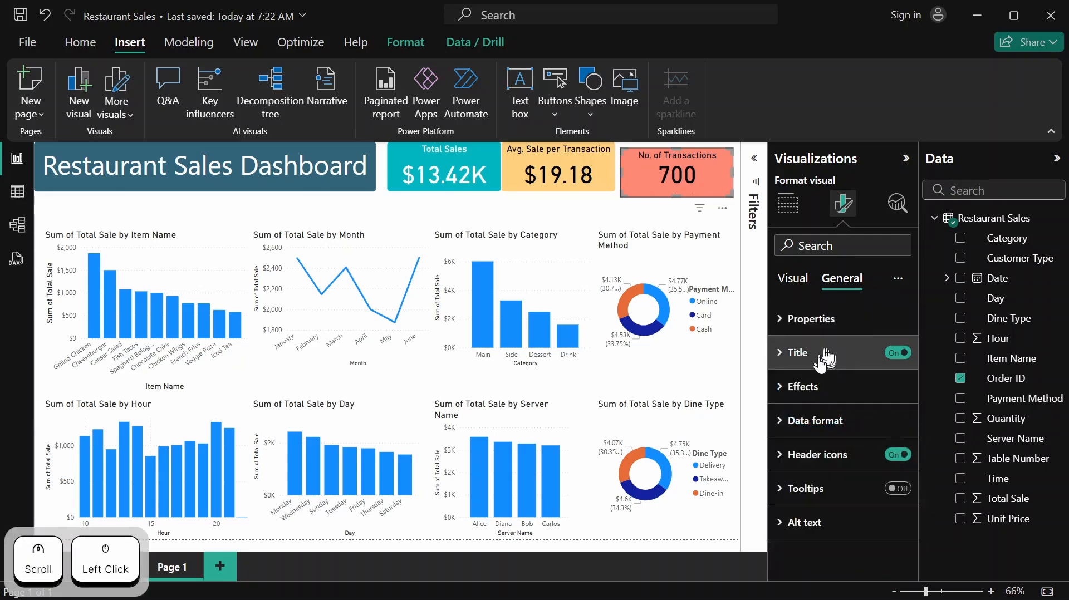
Turn off the category label of the No. of Transactions card and align the card with the other KPI cards
{"action": "left_click", "coordinate": [796, 279]}
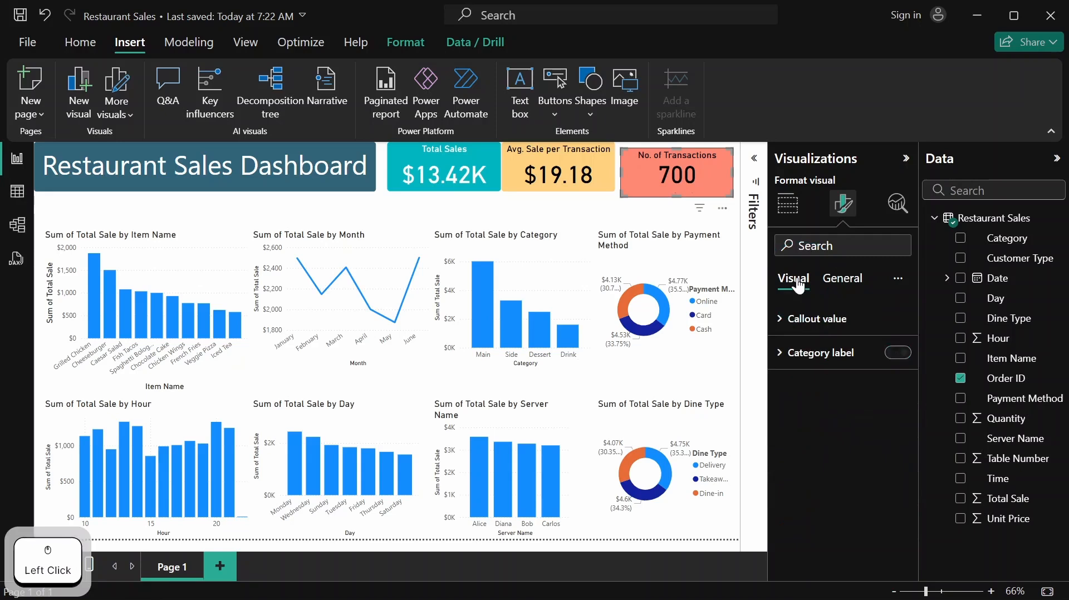
{"action": "left_click", "coordinate": [901, 353]}
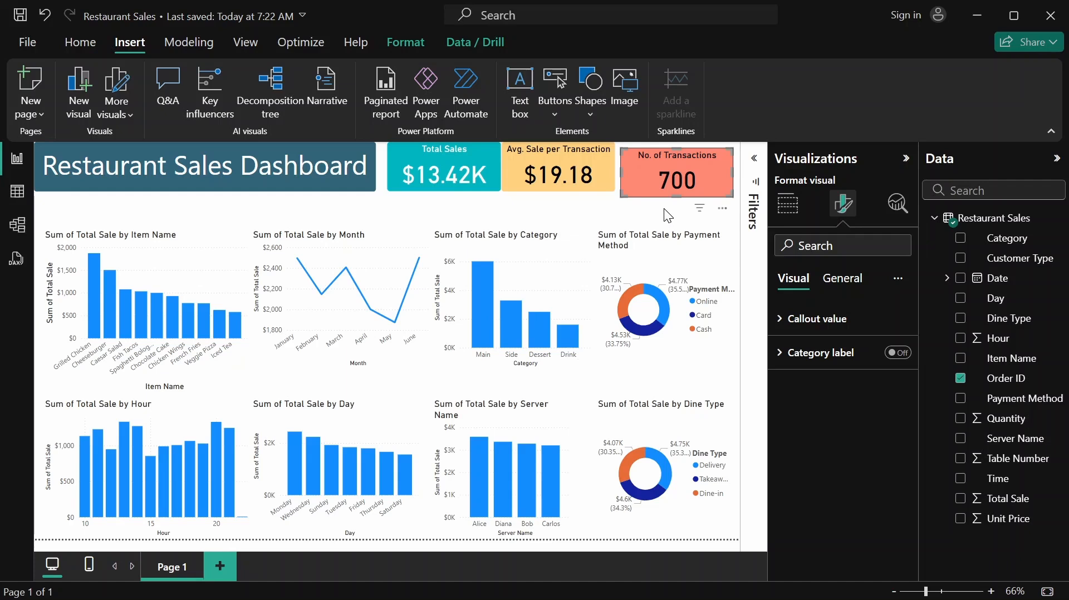
{"action": "left_click", "coordinate": [642, 166]}
{"action": "mouse_move", "coordinate": [642, 166]}
{"action": "left_mouse_down"}
{"action": "mouse_move", "coordinate": [655, 158]}
{"action": "mouse_move", "coordinate": [643, 158]}
{"action": "left_mouse_up"}
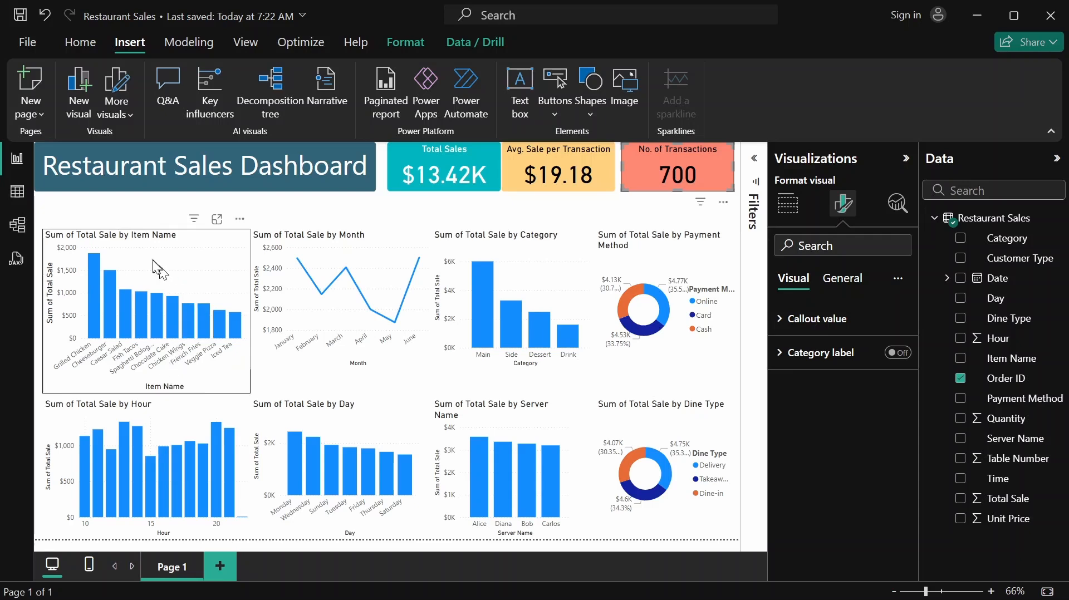
Move the Sum of Total Sale by Item Name chart slightly up toward the dashboard title
{"action": "left_click", "coordinate": [114, 251]}
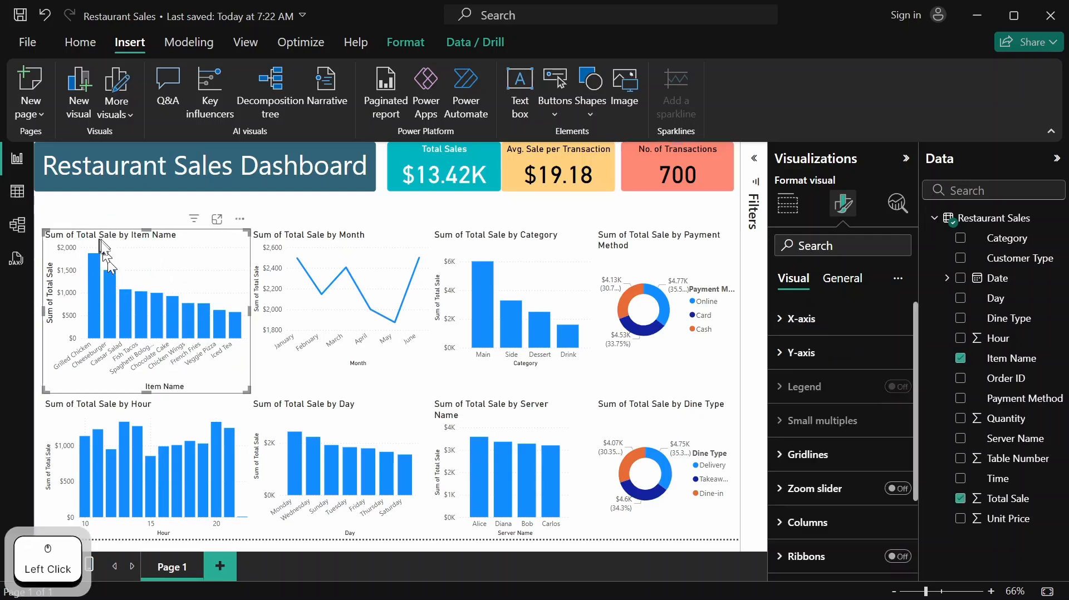
{"action": "left_click_drag", "start_coordinate": [131, 257], "coordinate": [129, 245]}
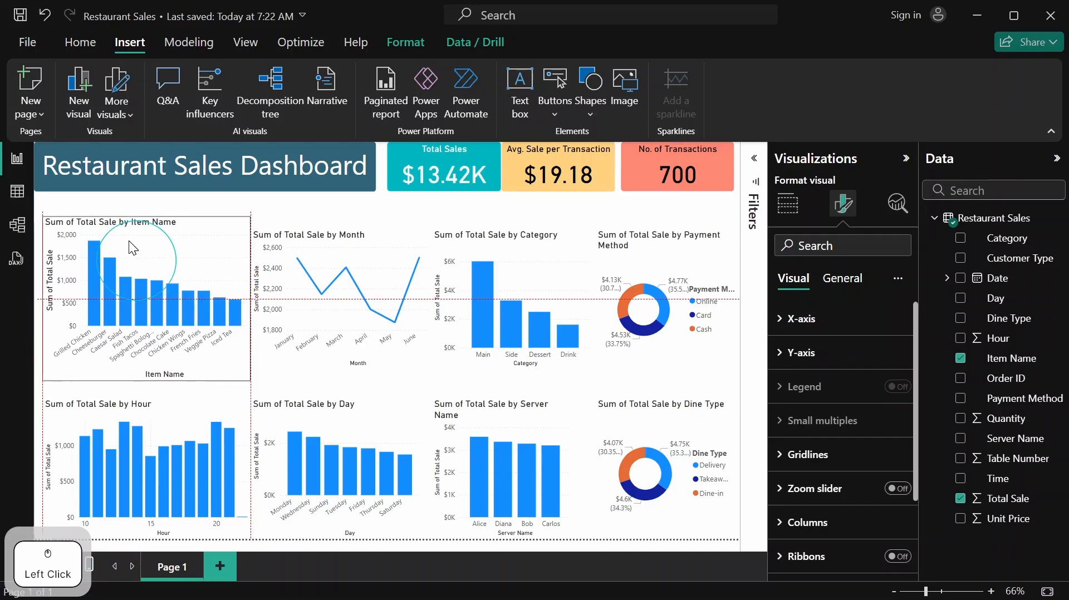
Set the report page's wallpaper color to light gray
{"action": "left_click", "coordinate": [277, 200]}
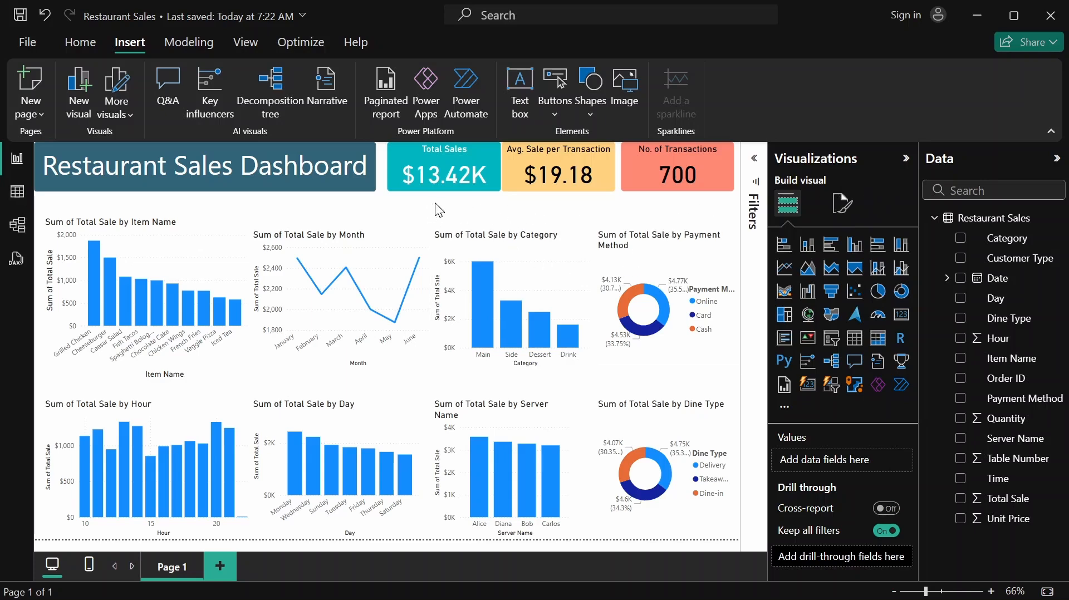
{"action": "left_click", "coordinate": [843, 213]}
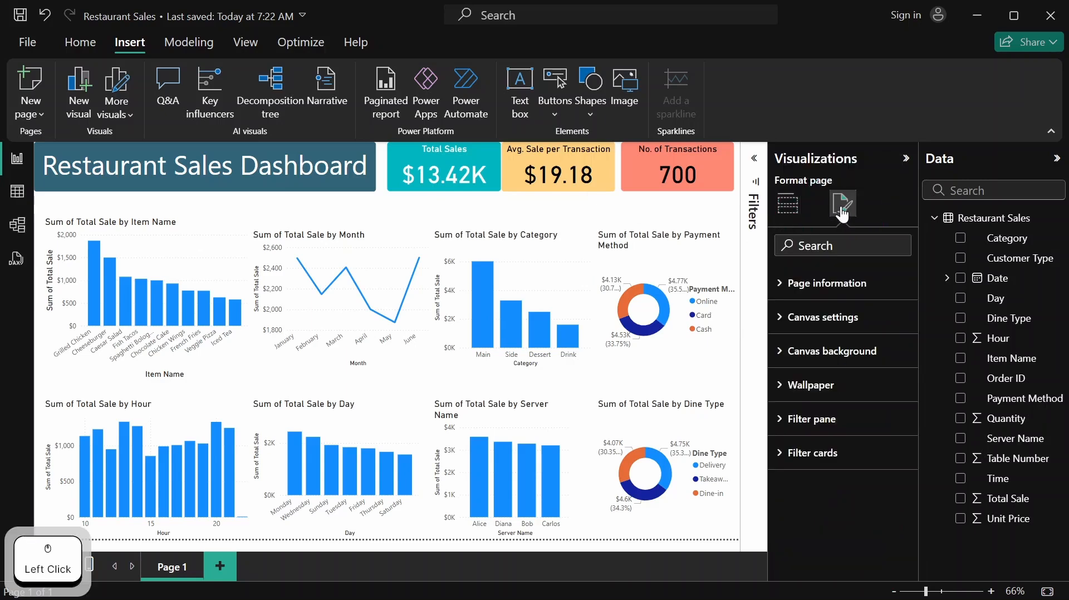
{"action": "left_click", "coordinate": [788, 397]}
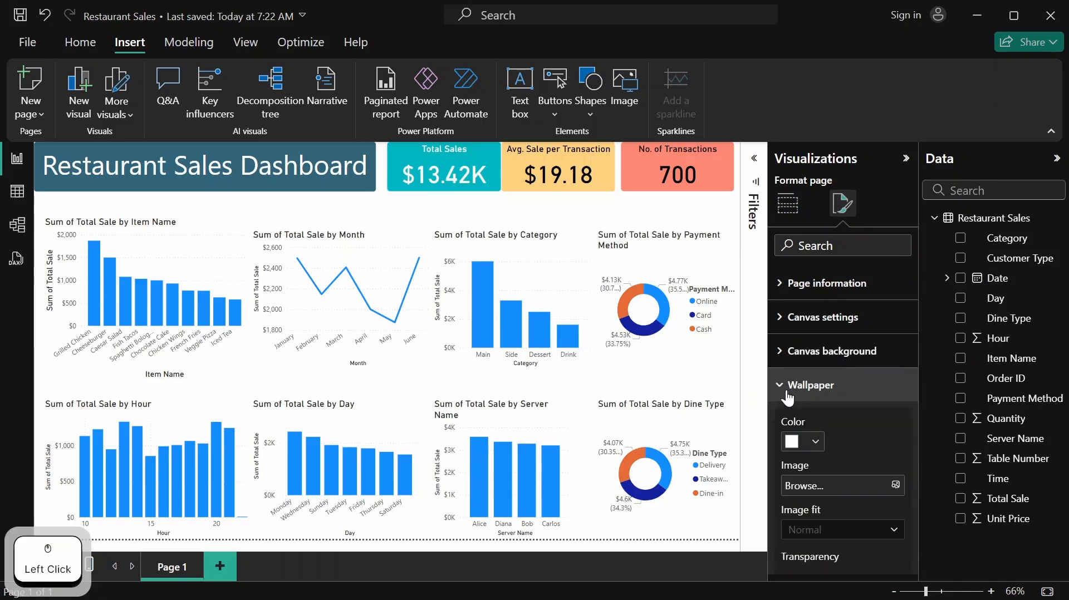
{"action": "left_click", "coordinate": [811, 447]}
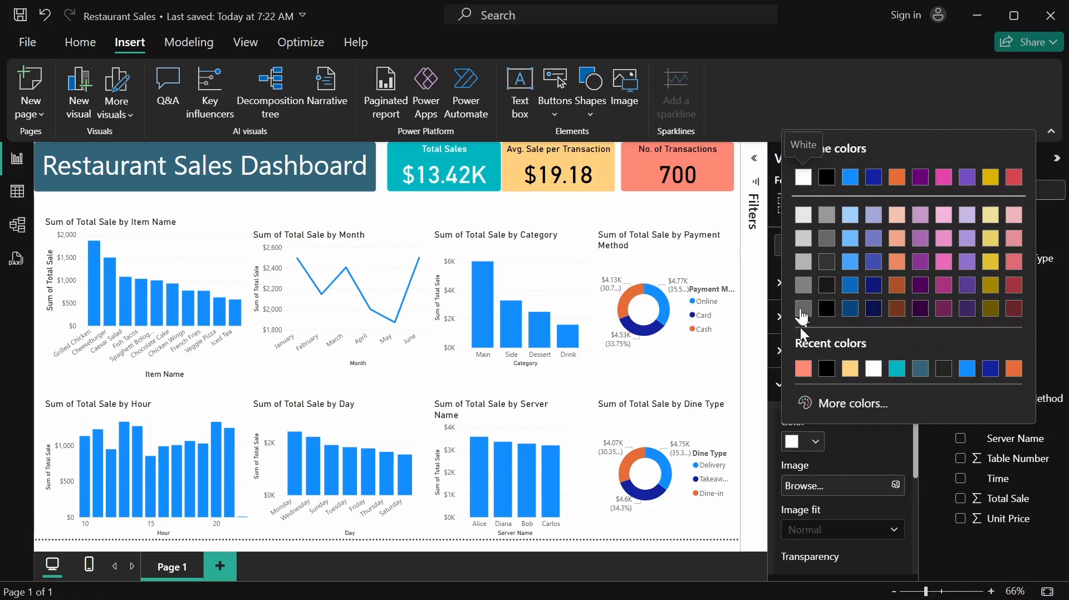
{"action": "left_click", "coordinate": [804, 215]}
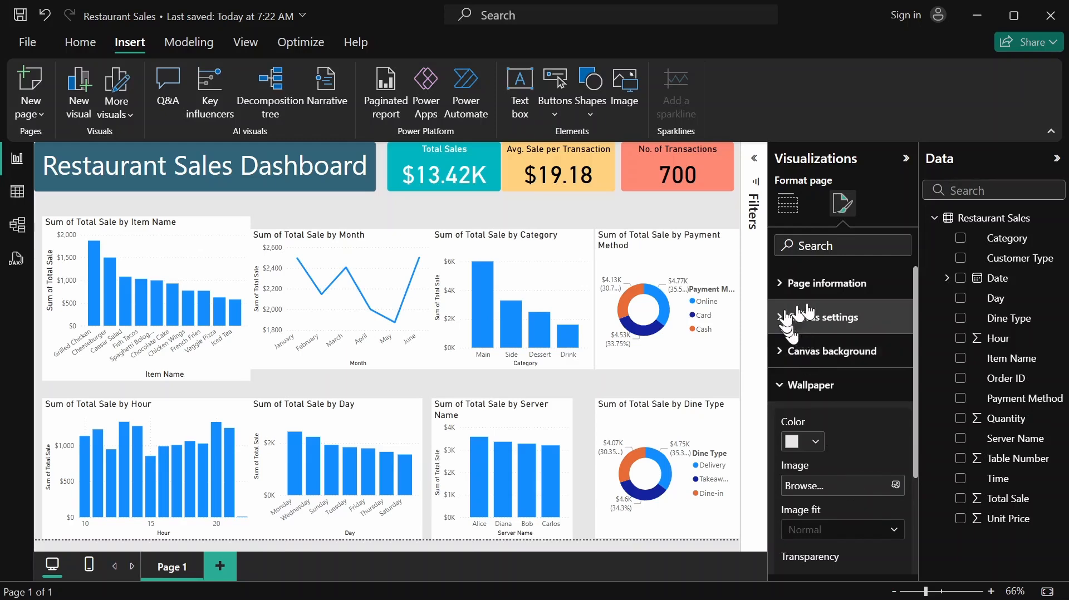
{"action": "left_click", "coordinate": [796, 216]}
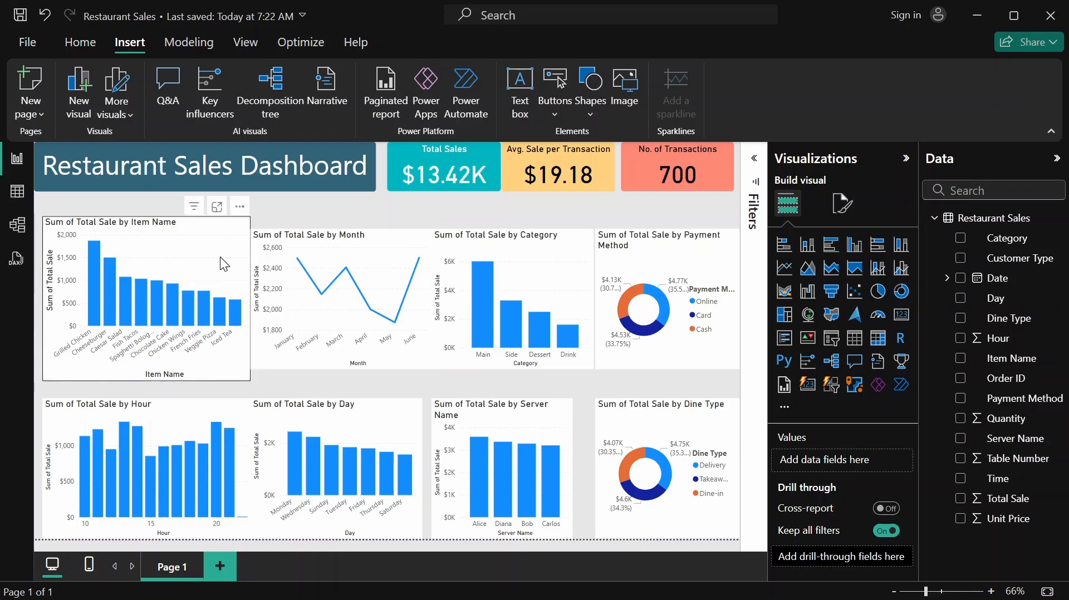
Place the Sum of Total Sale by Item Name chart just below the dashboard title and set its X-axis values color to black
{"action": "left_click_drag", "start_coordinate": [213, 249], "coordinate": [209, 230]}
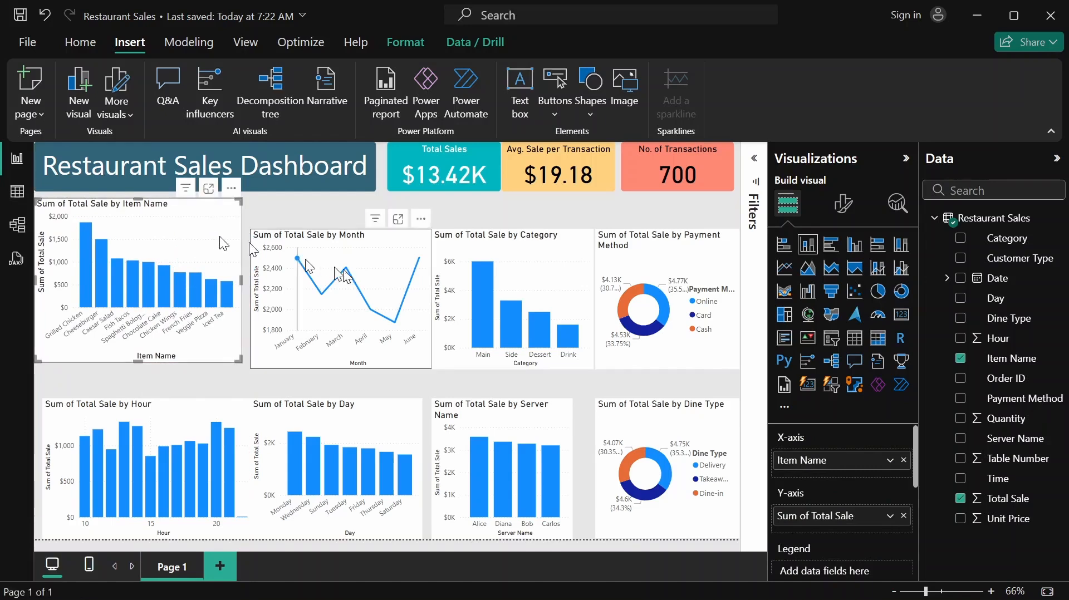
{"action": "left_click", "coordinate": [845, 205]}
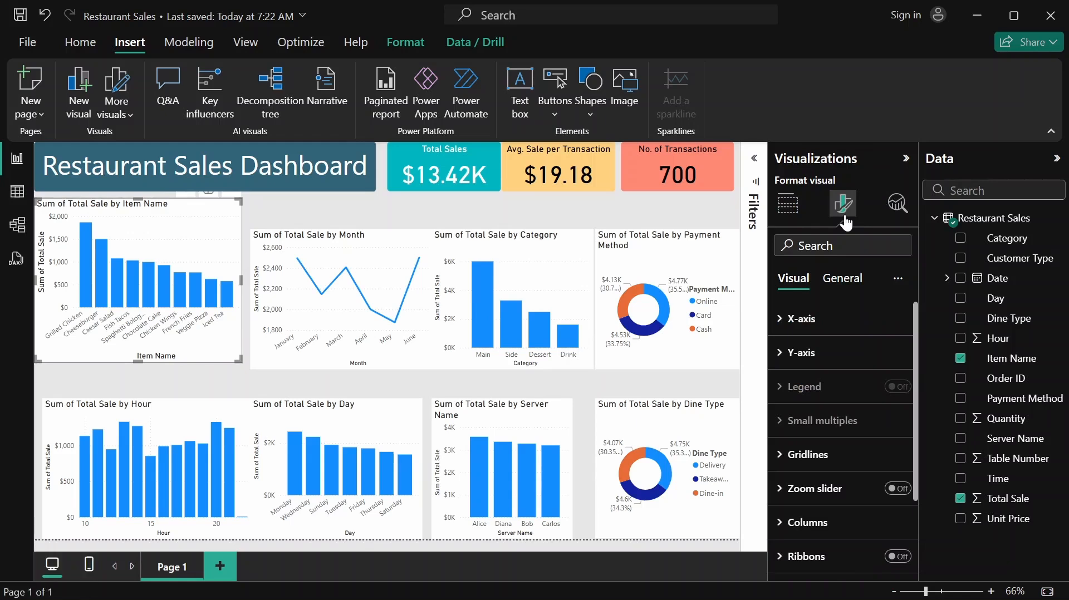
{"action": "left_click", "coordinate": [804, 328]}
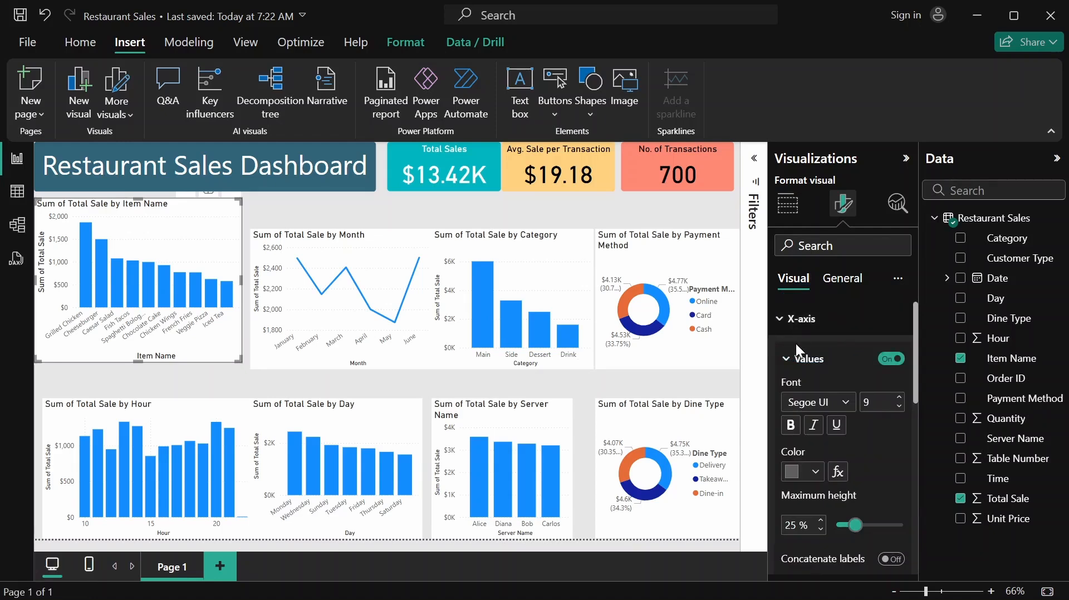
{"action": "left_click", "coordinate": [812, 472]}
{"action": "left_click", "coordinate": [827, 207]}
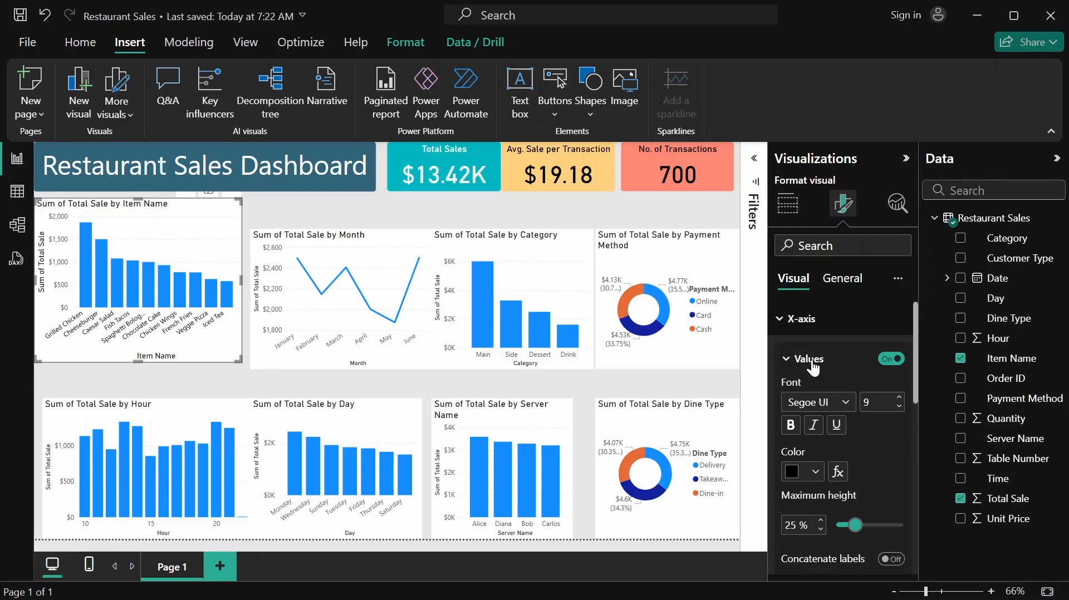
Turn off the X-axis title of the Sum of Total Sale by Item Name chart
{"action": "scroll", "coordinate": [814, 367], "scroll_direction": "down", "scroll_amount": 3}
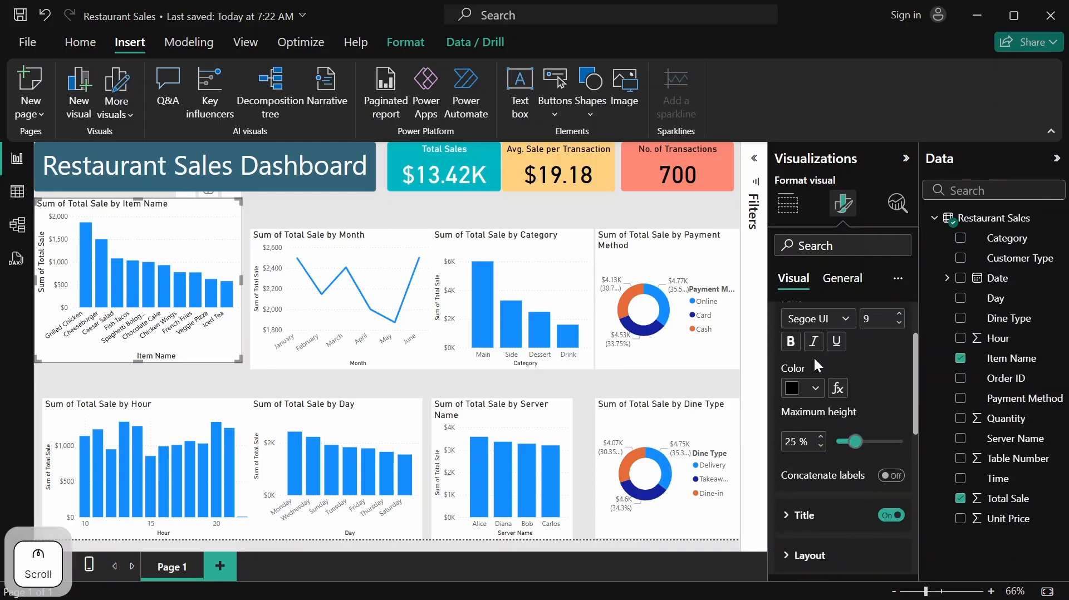
{"action": "left_click", "coordinate": [892, 516]}
{"action": "scroll", "coordinate": [816, 384], "scroll_direction": "up", "scroll_amount": 3}
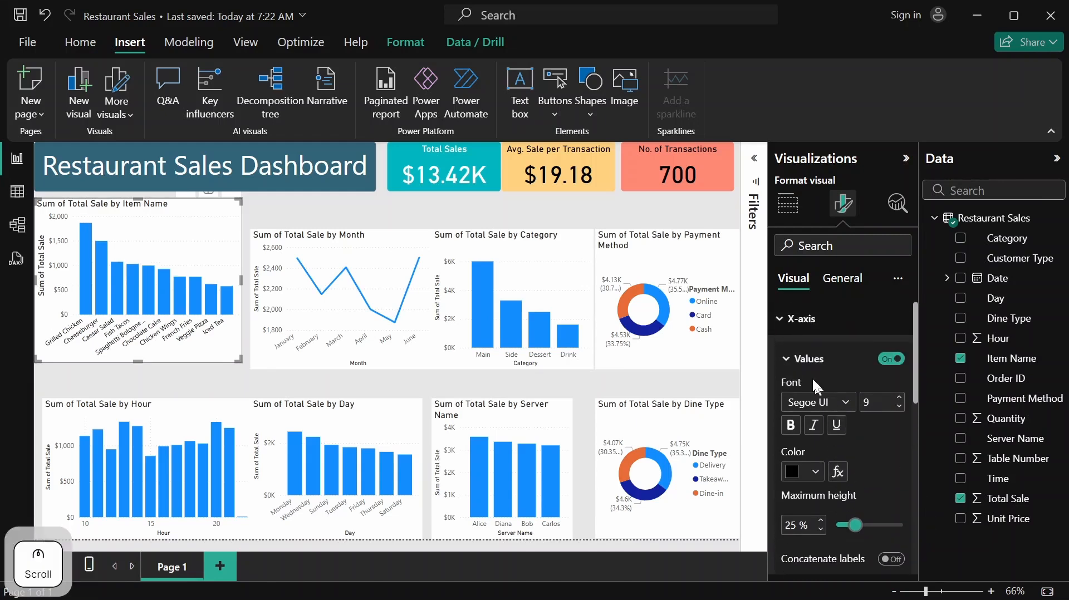
{"action": "left_click", "coordinate": [799, 360]}
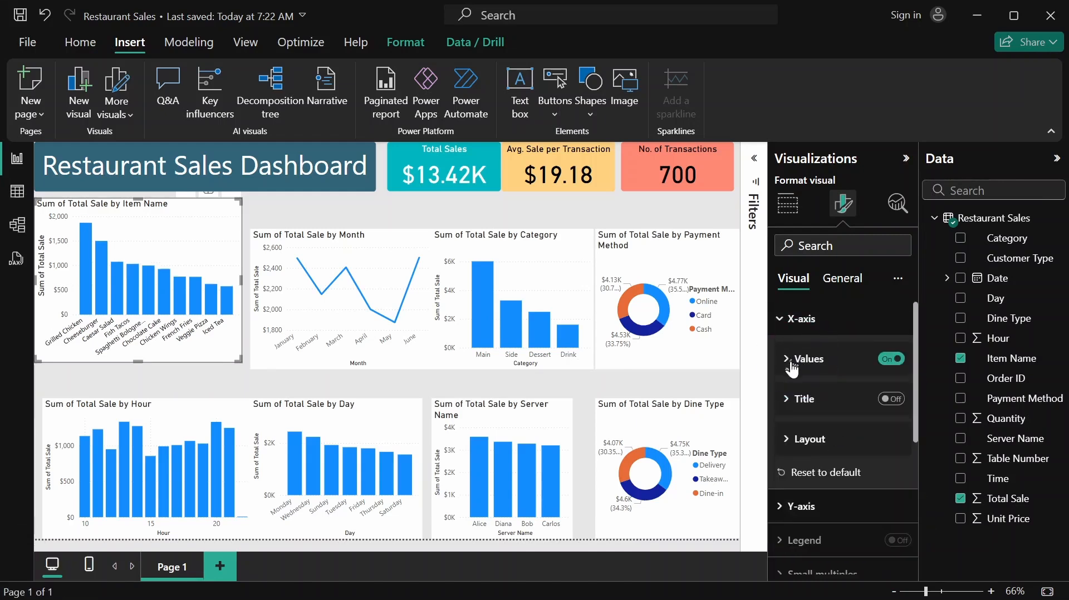
{"action": "left_click", "coordinate": [796, 328]}
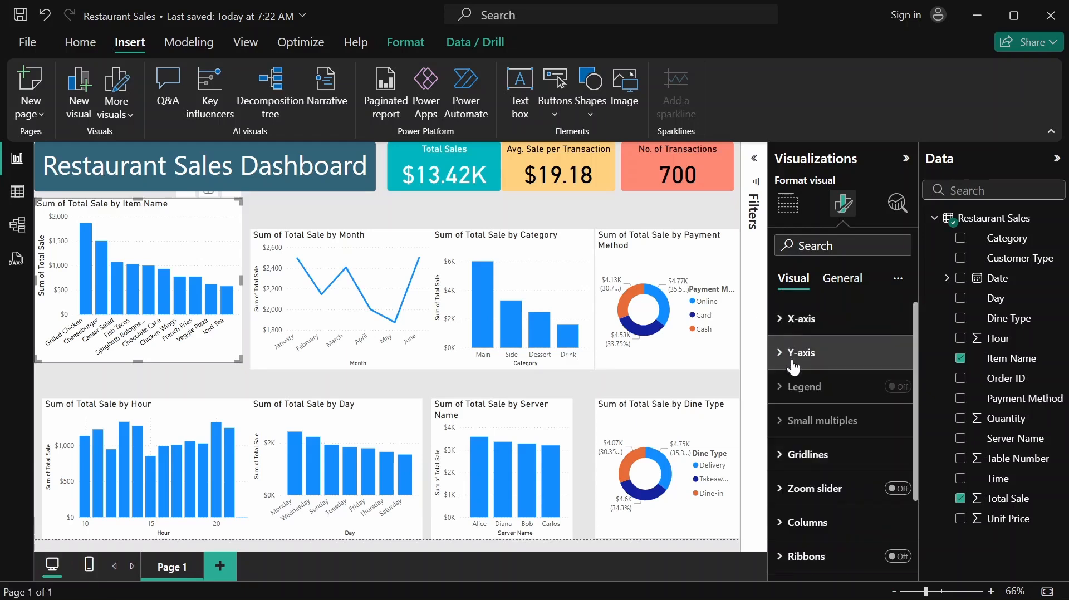
Set the Y-axis values color of the Sum of Total Sale by Item Name chart to black
{"action": "left_click", "coordinate": [794, 359]}
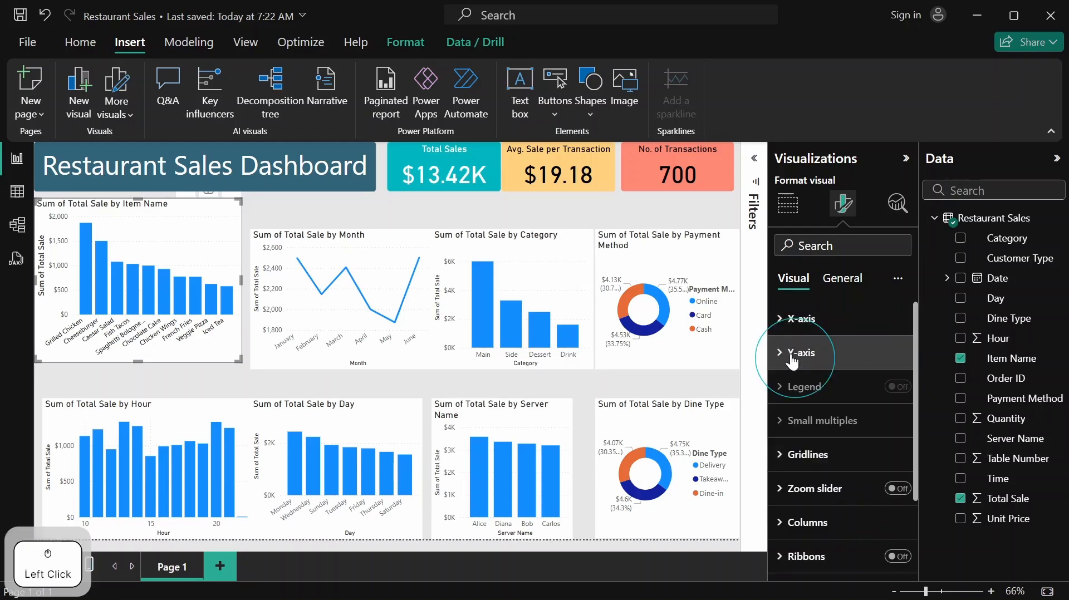
{"action": "scroll", "coordinate": [802, 395], "scroll_direction": "down", "scroll_amount": 1}
{"action": "scroll", "coordinate": [802, 395], "scroll_direction": "down", "scroll_amount": 3}
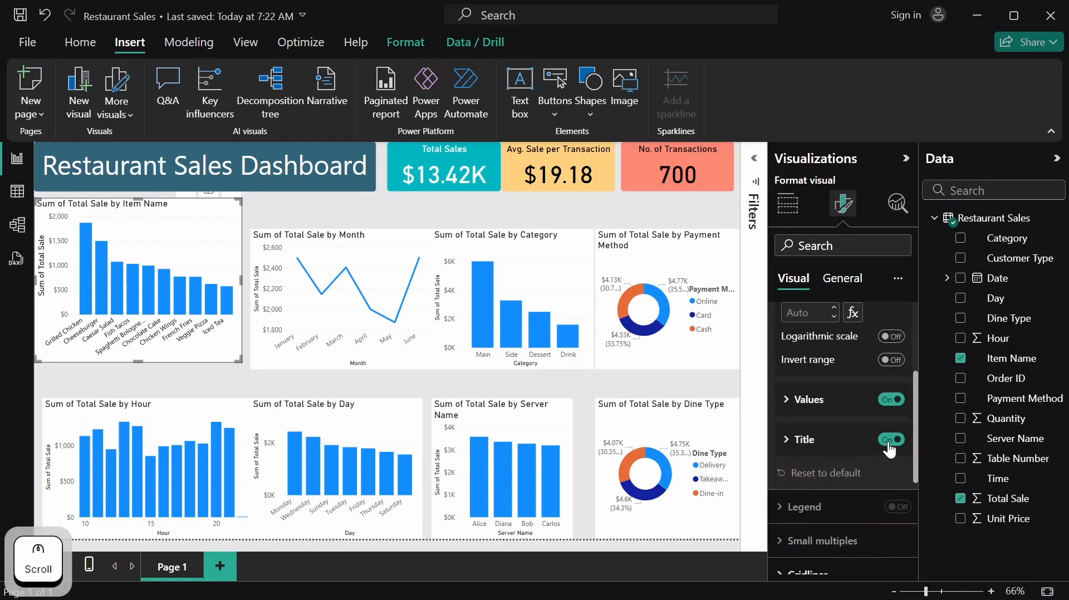
{"action": "left_click", "coordinate": [807, 412]}
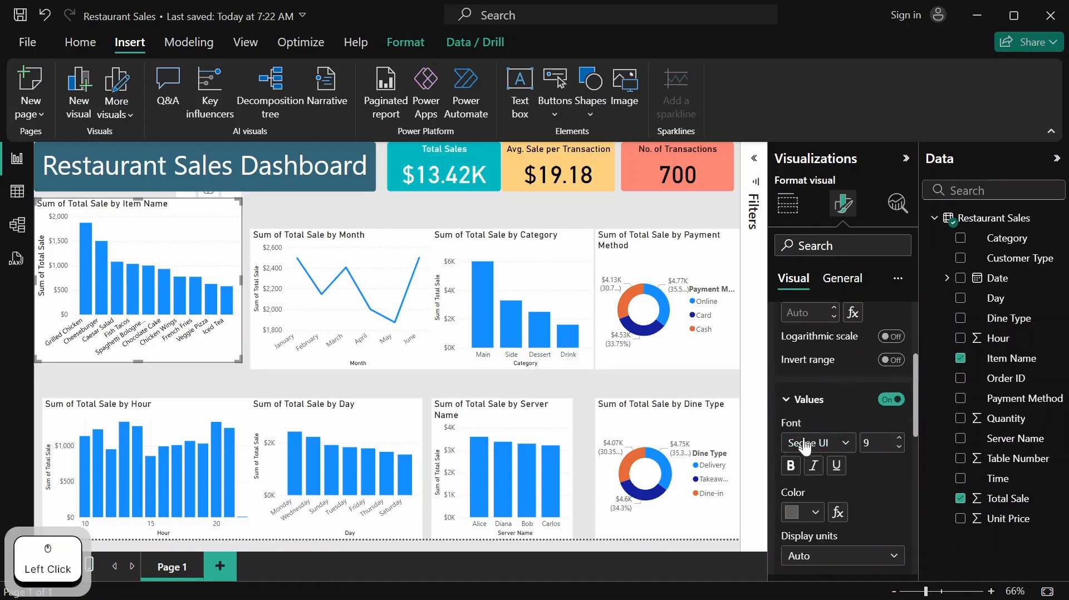
{"action": "left_click", "coordinate": [813, 512]}
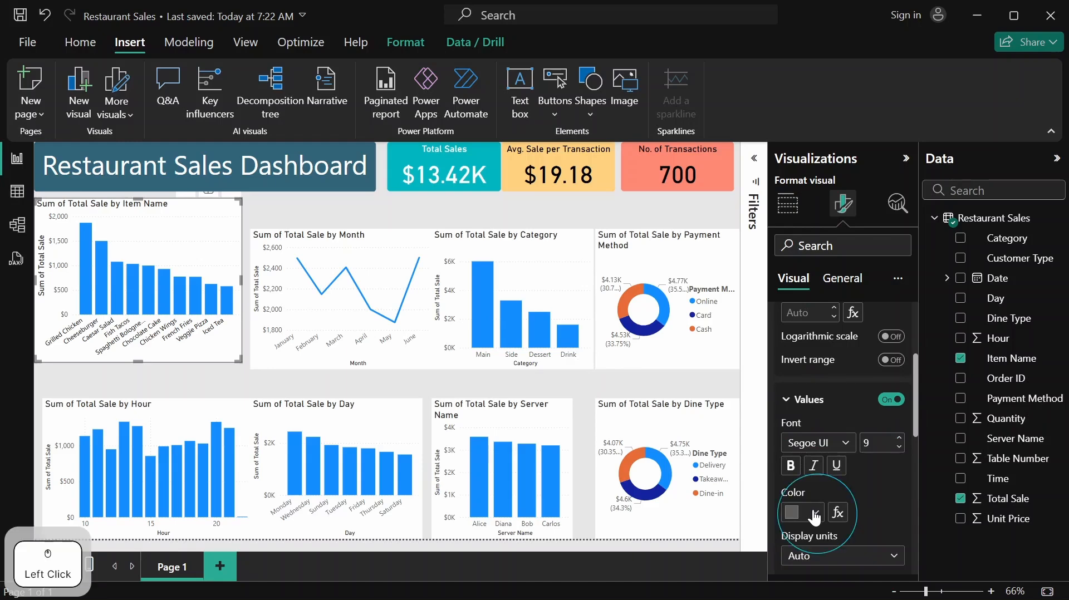
{"action": "left_click", "coordinate": [803, 441]}
{"action": "scroll", "coordinate": [872, 462], "scroll_direction": "down", "scroll_amount": 5}
{"action": "scroll", "coordinate": [826, 333], "scroll_direction": "up", "scroll_amount": 3}
{"action": "left_click", "coordinate": [827, 326]}
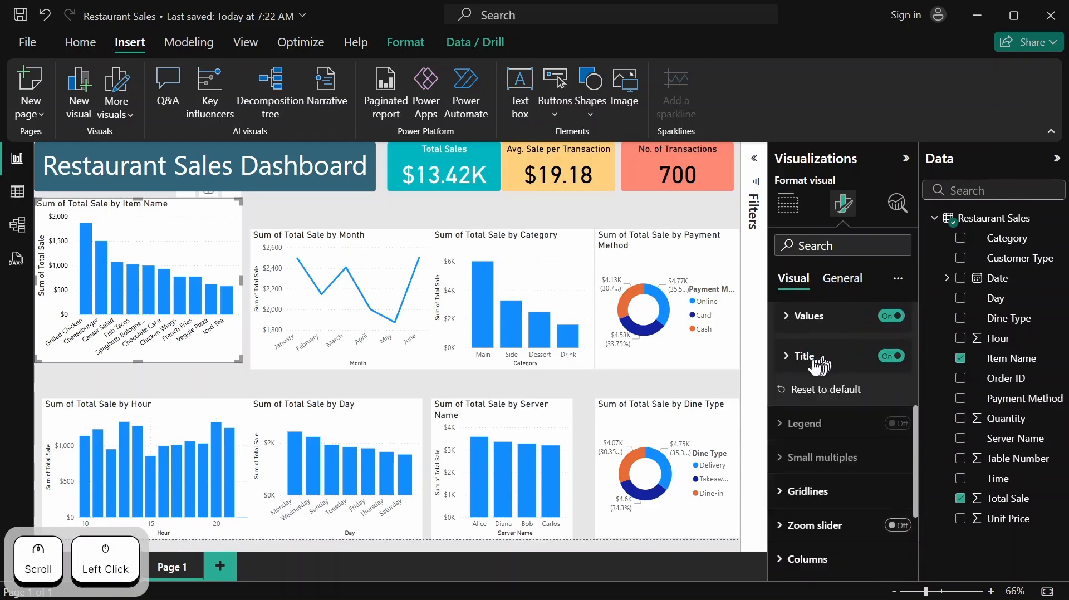
Turn off the Y-axis title of the Sum of Total Sale by Item Name chart
{"action": "left_click", "coordinate": [893, 357]}
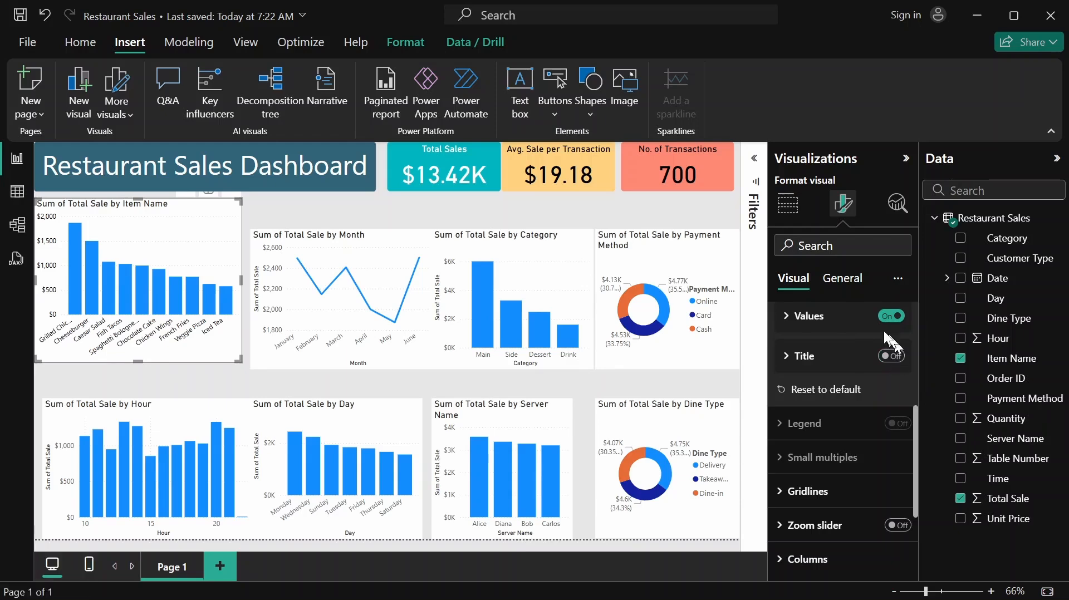
{"action": "scroll", "coordinate": [827, 352], "scroll_direction": "up", "scroll_amount": 3}
{"action": "scroll", "coordinate": [810, 382], "scroll_direction": "up", "scroll_amount": 2}
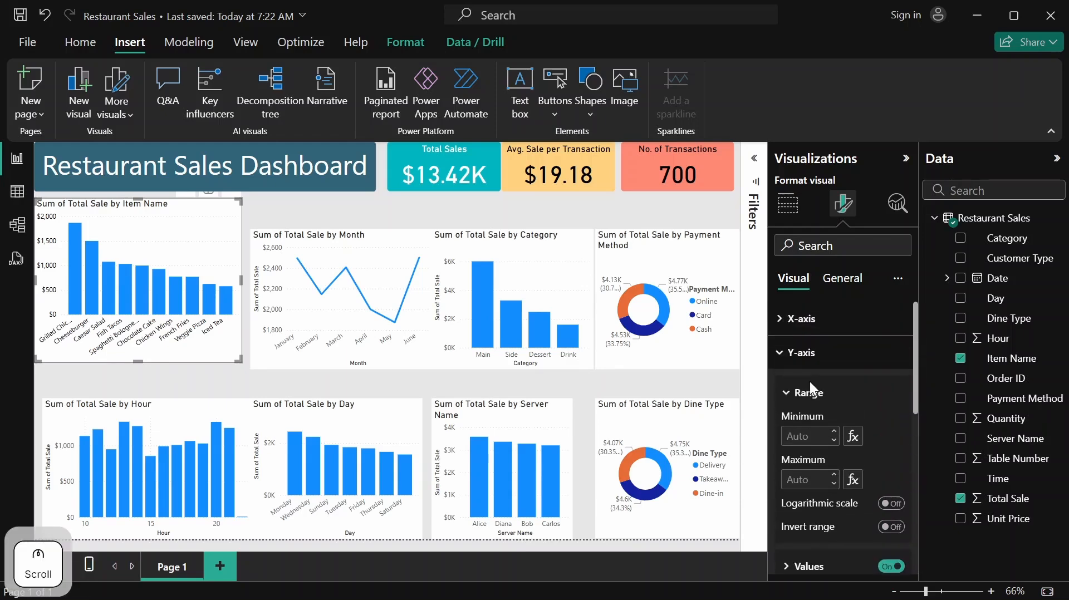
{"action": "left_click", "coordinate": [805, 356]}
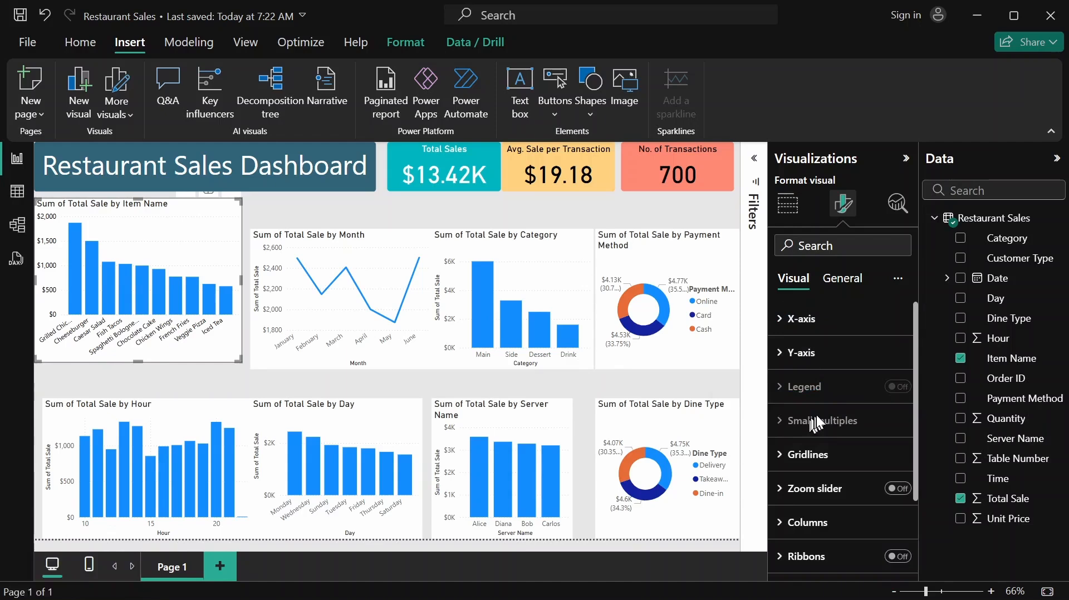
Open the column color choices for all categories of the Sum of Total Sale by Item Name chart
{"action": "scroll", "coordinate": [818, 409], "scroll_direction": "down", "scroll_amount": 2}
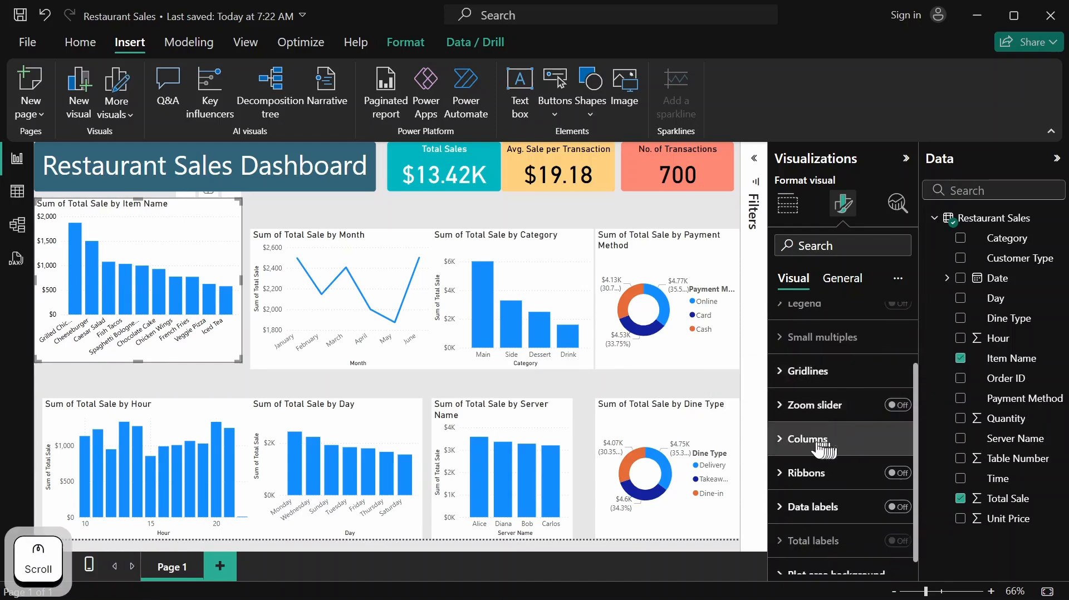
{"action": "scroll", "coordinate": [827, 376], "scroll_direction": "up", "scroll_amount": 2}
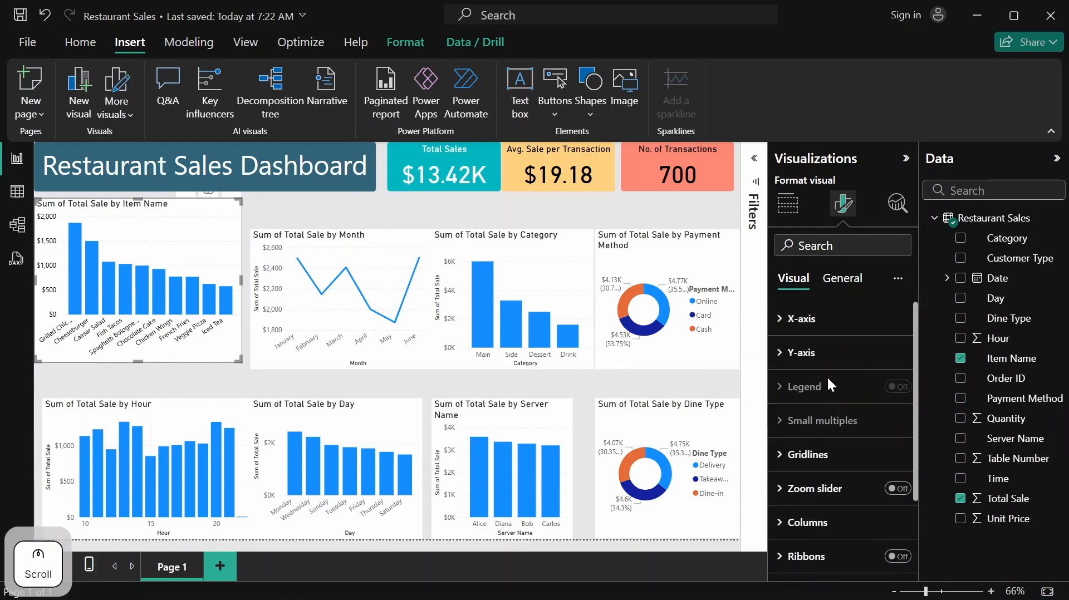
{"action": "scroll", "coordinate": [836, 457], "scroll_direction": "down", "scroll_amount": 1}
{"action": "scroll", "coordinate": [840, 455], "scroll_direction": "down", "scroll_amount": 1}
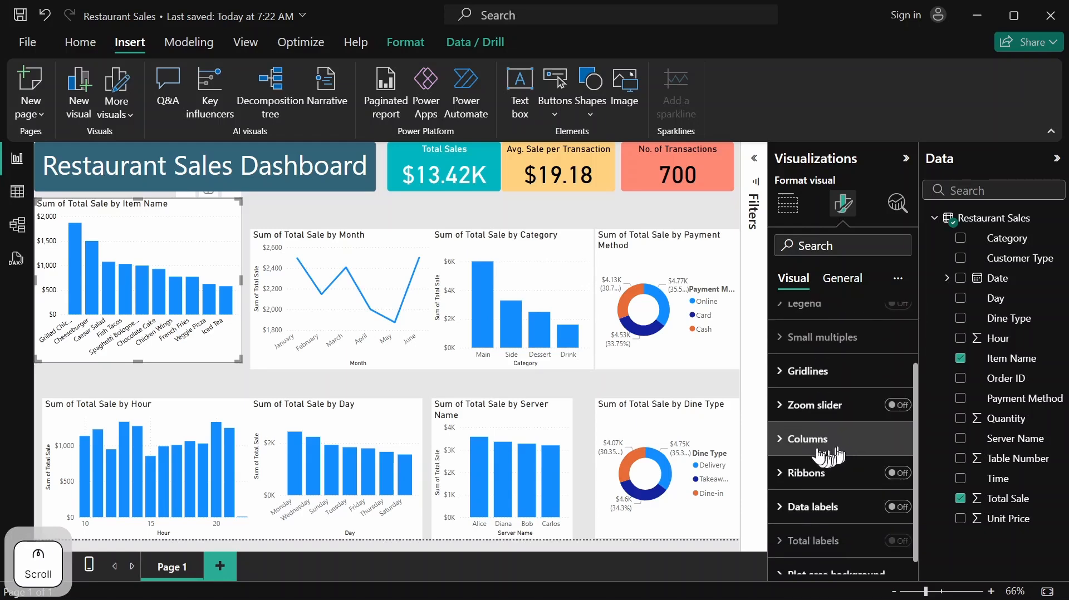
{"action": "left_click", "coordinate": [815, 443]}
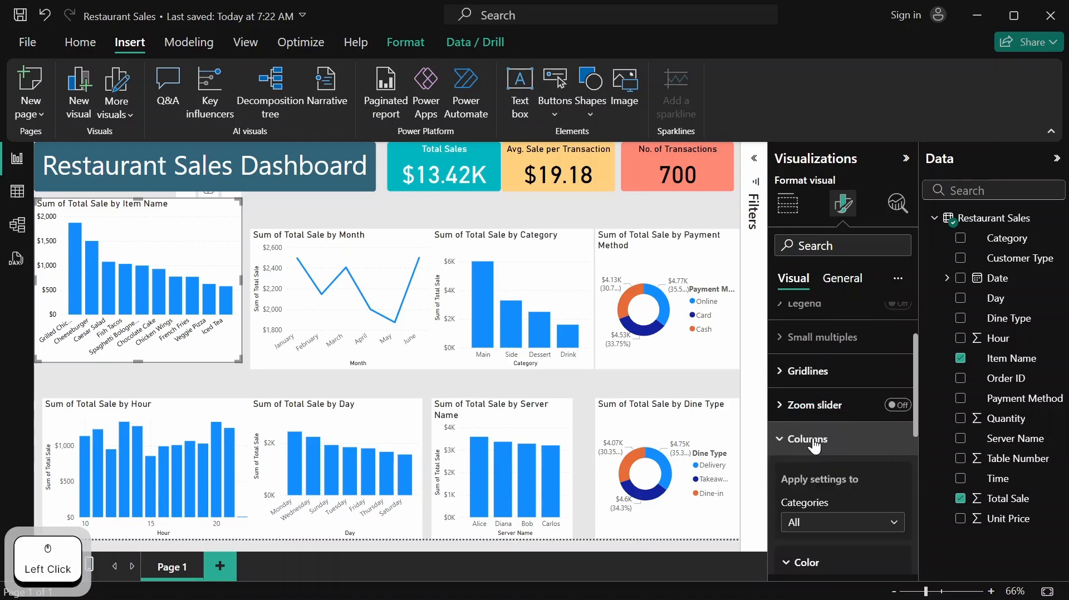
{"action": "scroll", "coordinate": [814, 445], "scroll_direction": "down", "scroll_amount": 4}
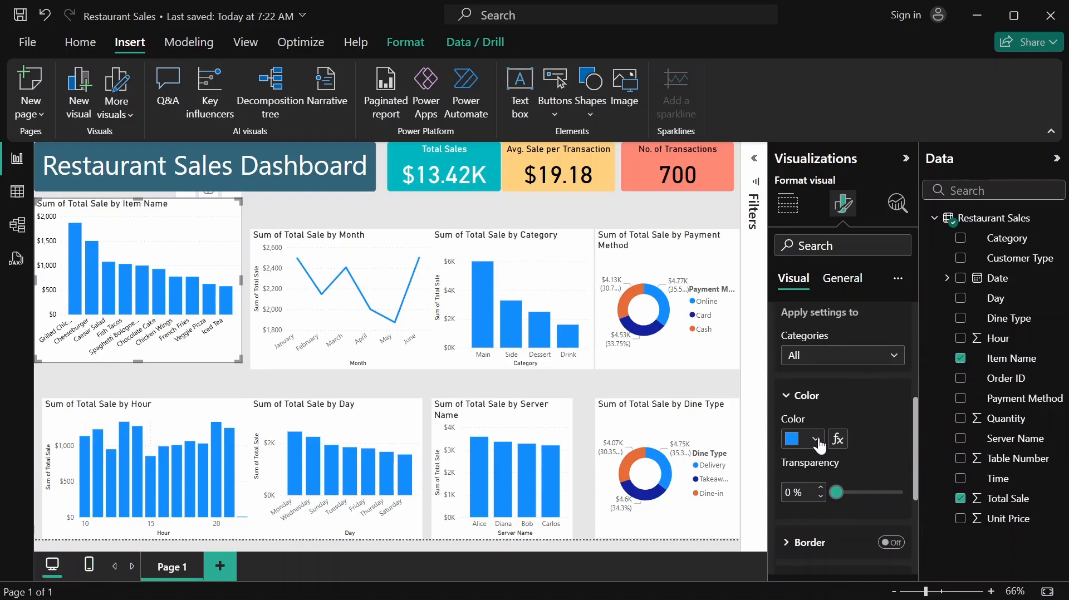
{"action": "left_click", "coordinate": [821, 445]}
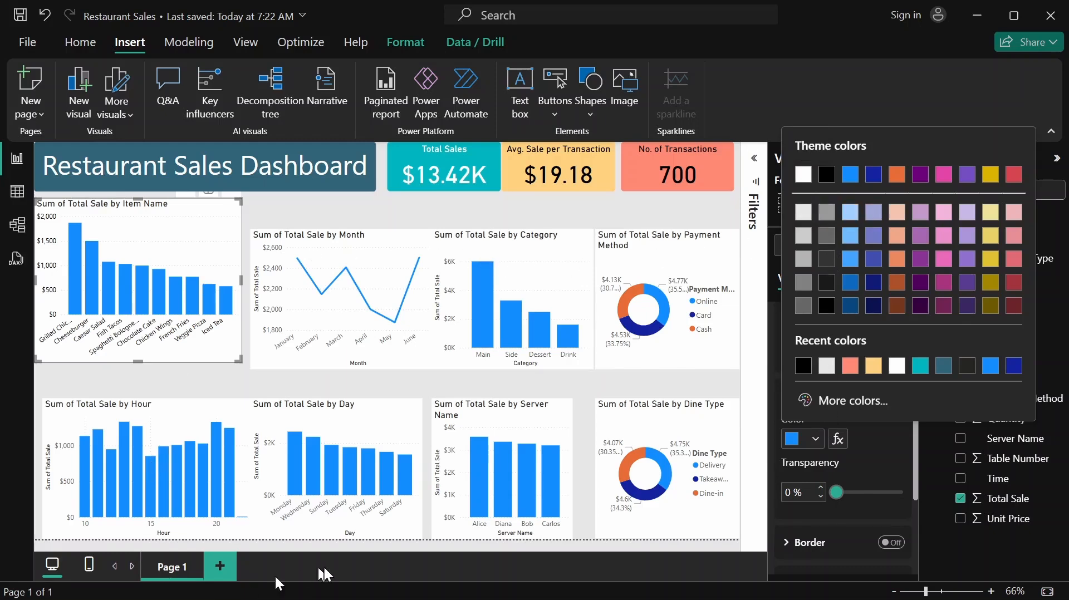
Copy the green hex code #02D1A7 from the Restaurant Dashboard note in Notepad and return to the Power BI report
{"action": "mouse_move", "coordinate": [390, 595]}
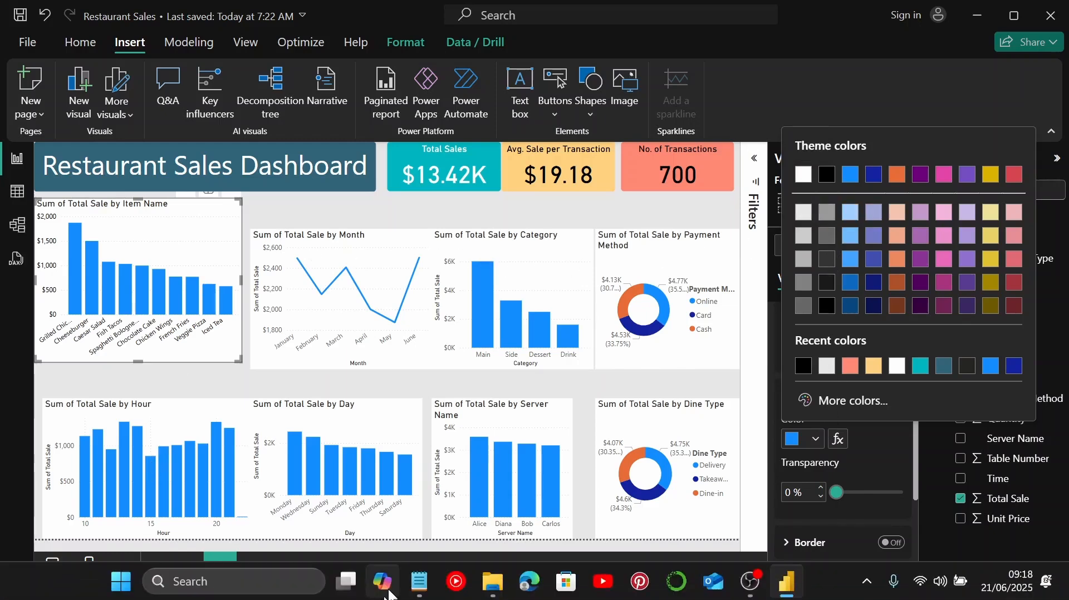
{"action": "left_click", "coordinate": [419, 581]}
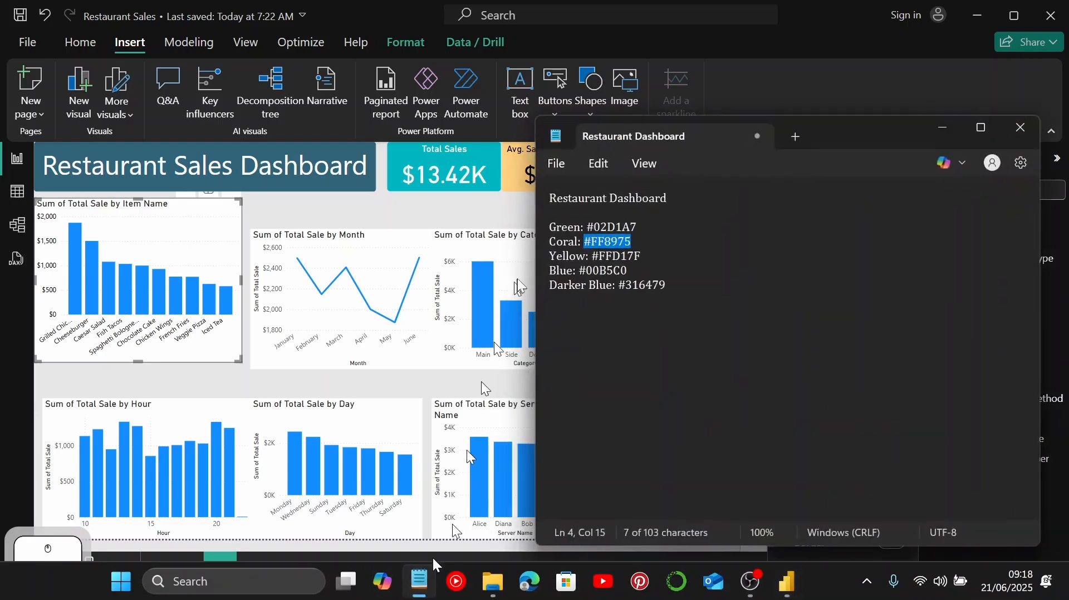
{"action": "left_click", "coordinate": [589, 229]}
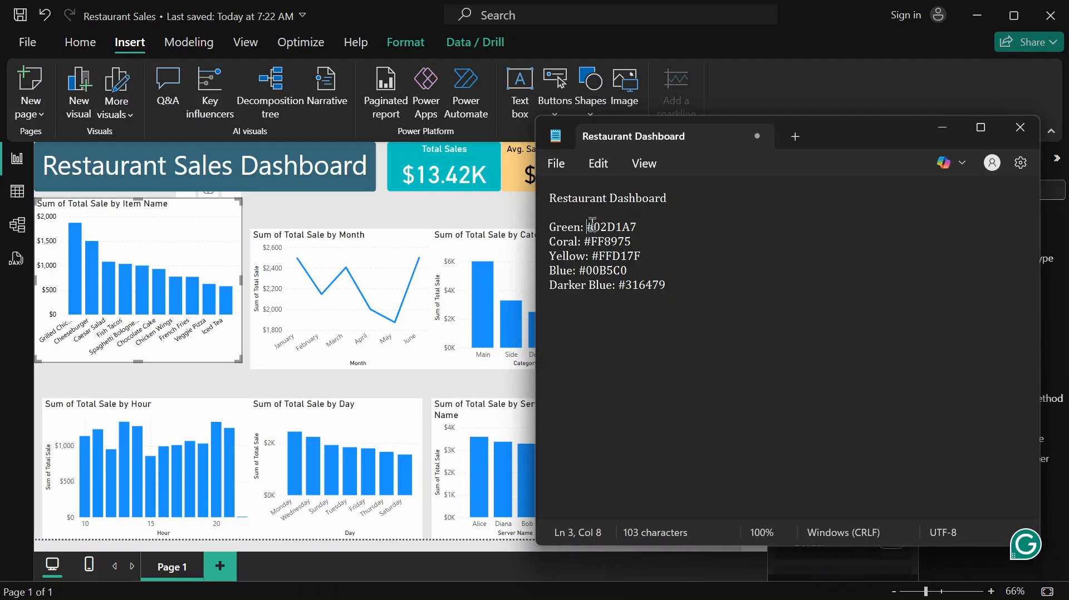
{"action": "left_click_drag", "start_coordinate": [588, 228], "coordinate": [638, 228]}
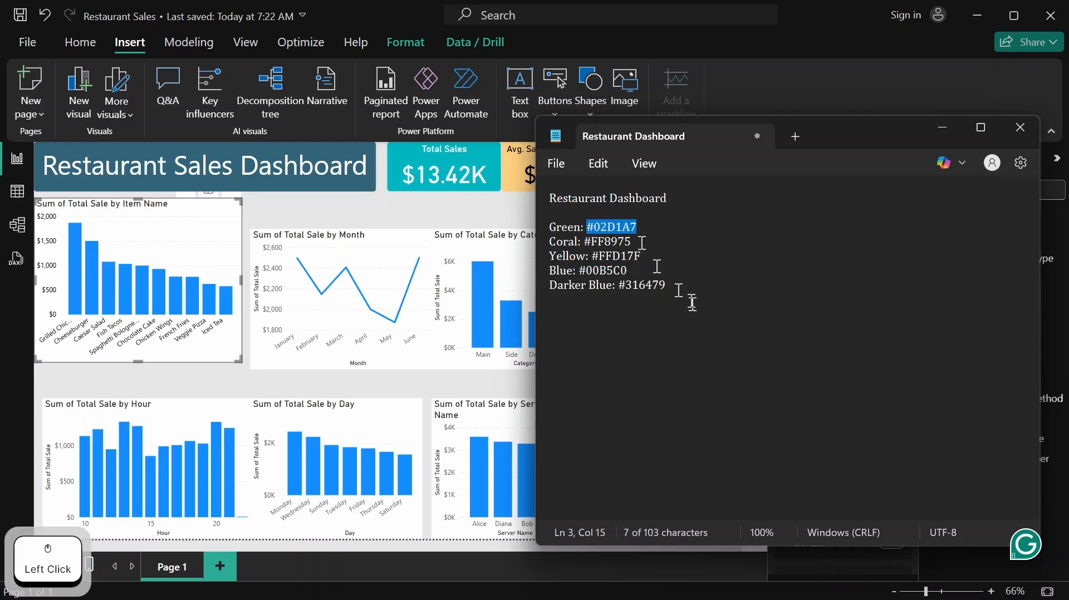
{"action": "key", "text": "ctrl+c"}
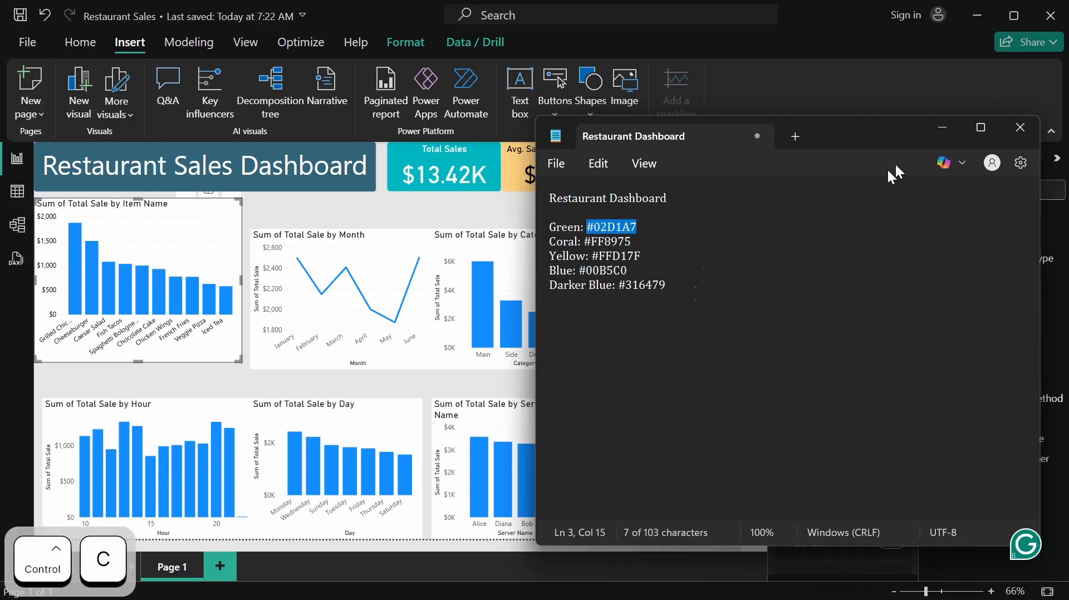
{"action": "left_click", "coordinate": [947, 137]}
Set the columns of the Sum of Total Sale by Item Name chart to the custom color #02D1A7
{"action": "left_click", "coordinate": [846, 409]}
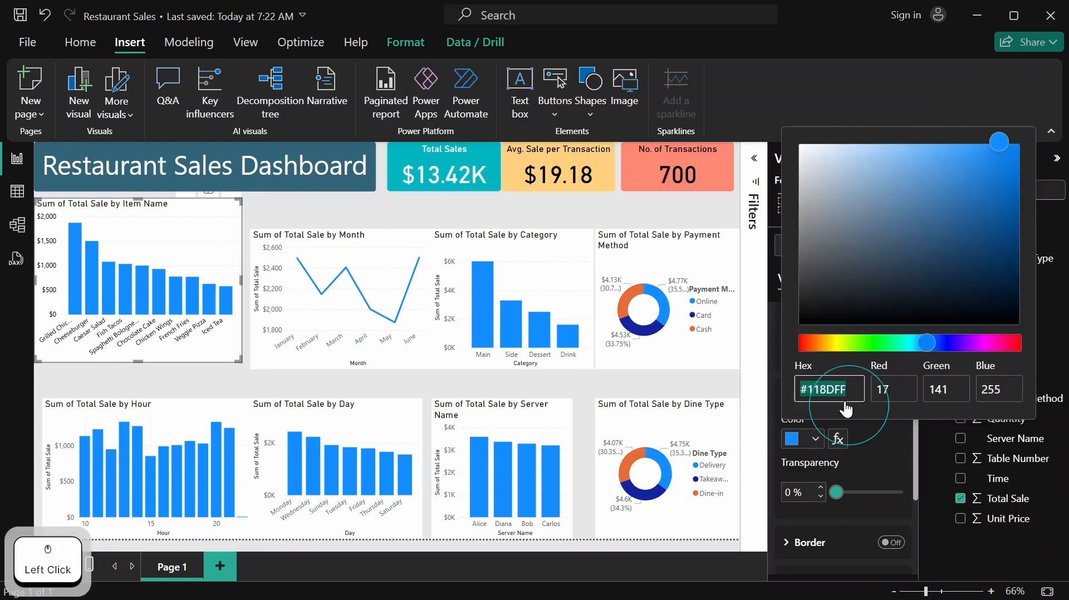
{"action": "left_click", "coordinate": [844, 390]}
{"action": "key", "text": "ctrl+v"}
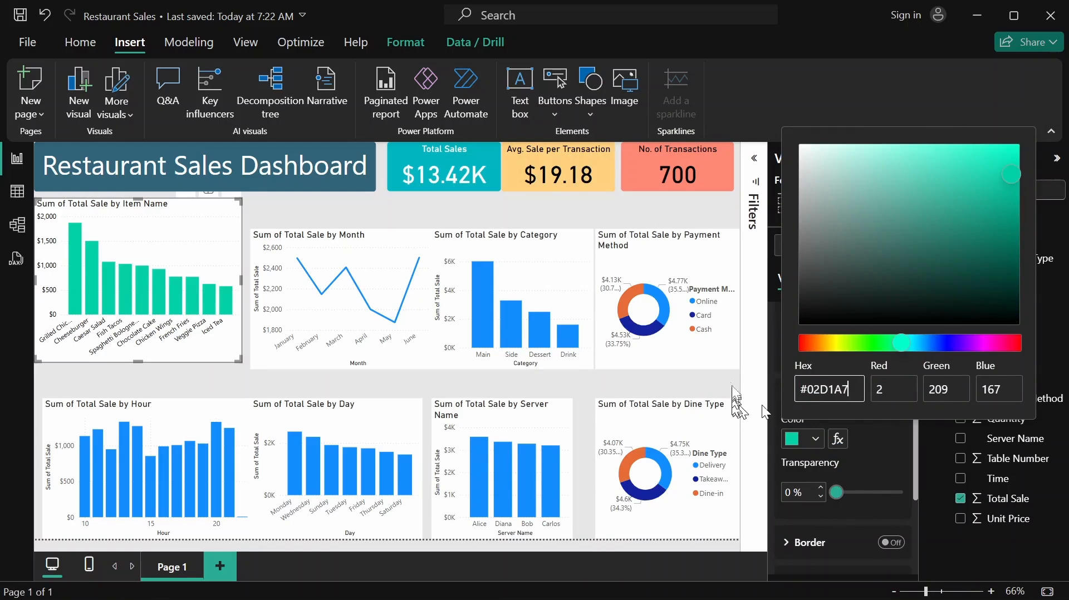
{"action": "left_click", "coordinate": [704, 381]}
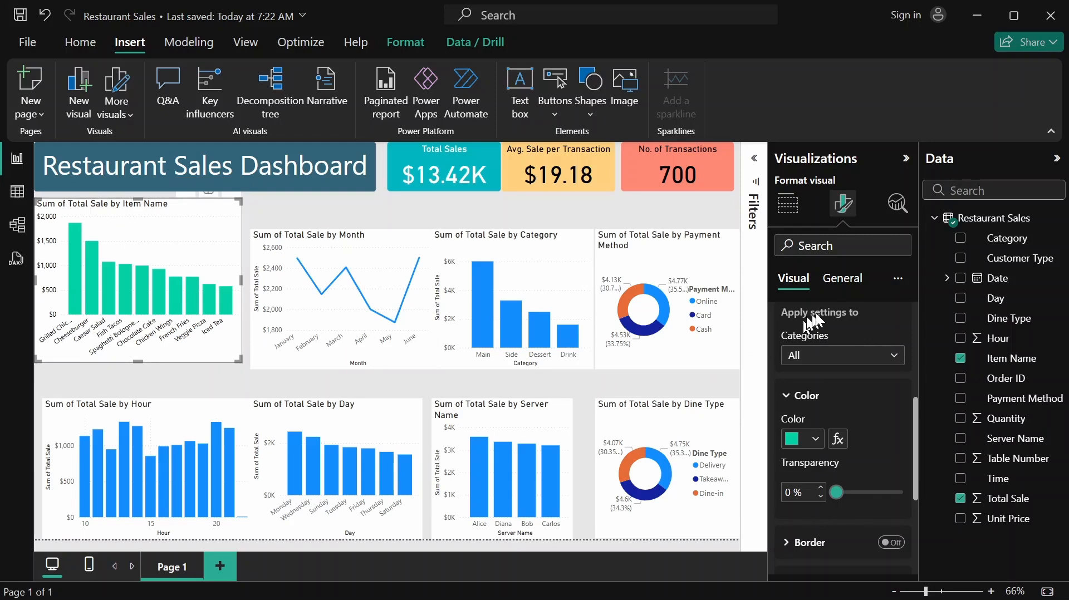
Set the height of the Sum of Total Sale by Item Name chart to 295
{"action": "scroll", "coordinate": [822, 354], "scroll_direction": "up", "scroll_amount": 5}
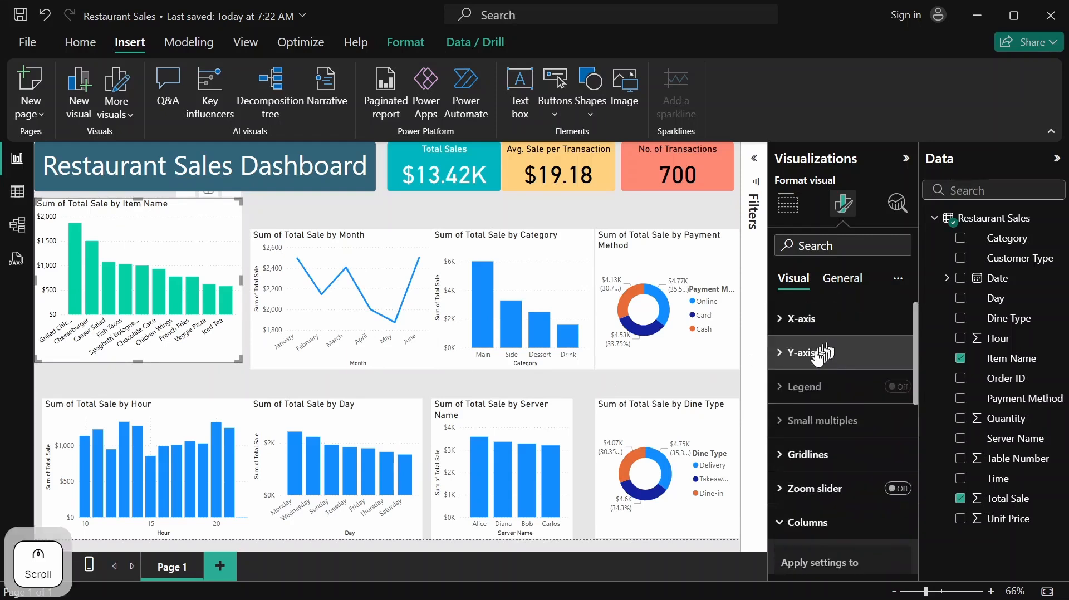
{"action": "left_click", "coordinate": [840, 282]}
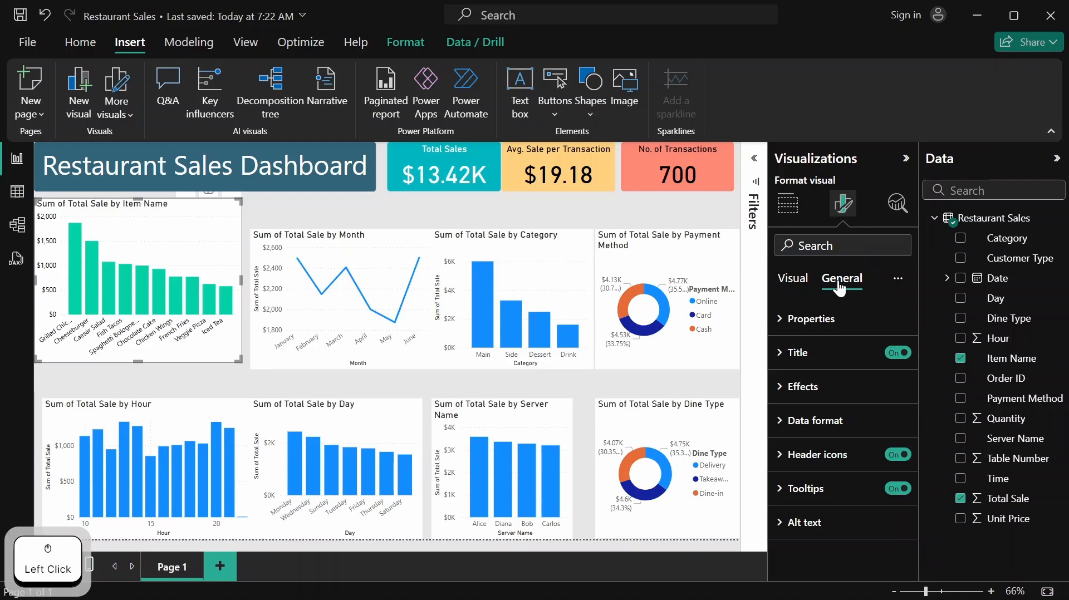
{"action": "left_click", "coordinate": [822, 320]}
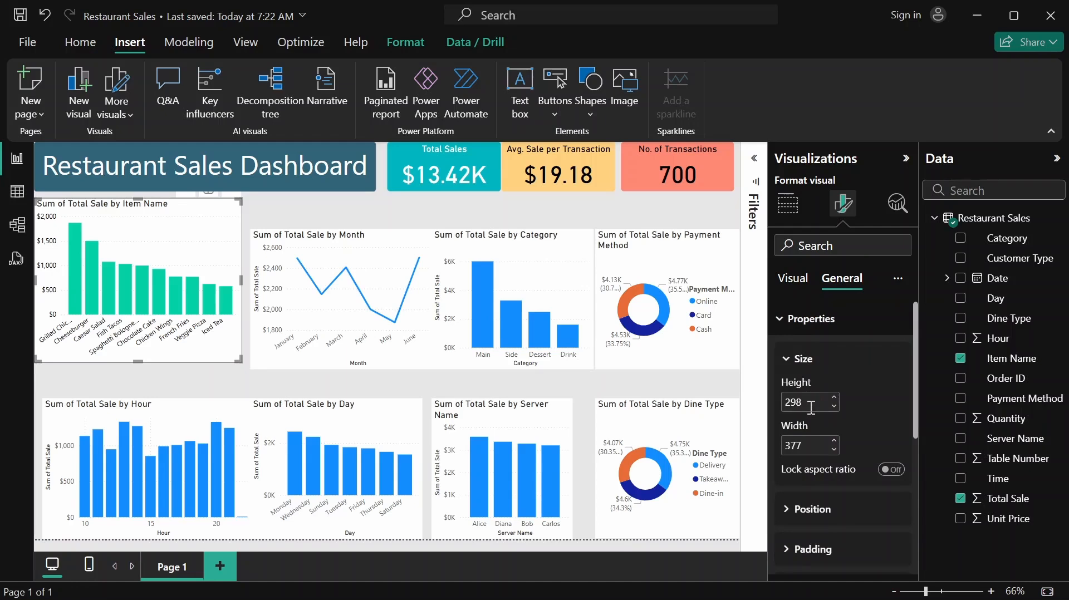
{"action": "left_click", "coordinate": [834, 409]}
{"action": "left_click", "coordinate": [833, 409]}
{"action": "left_click", "coordinate": [834, 410]}
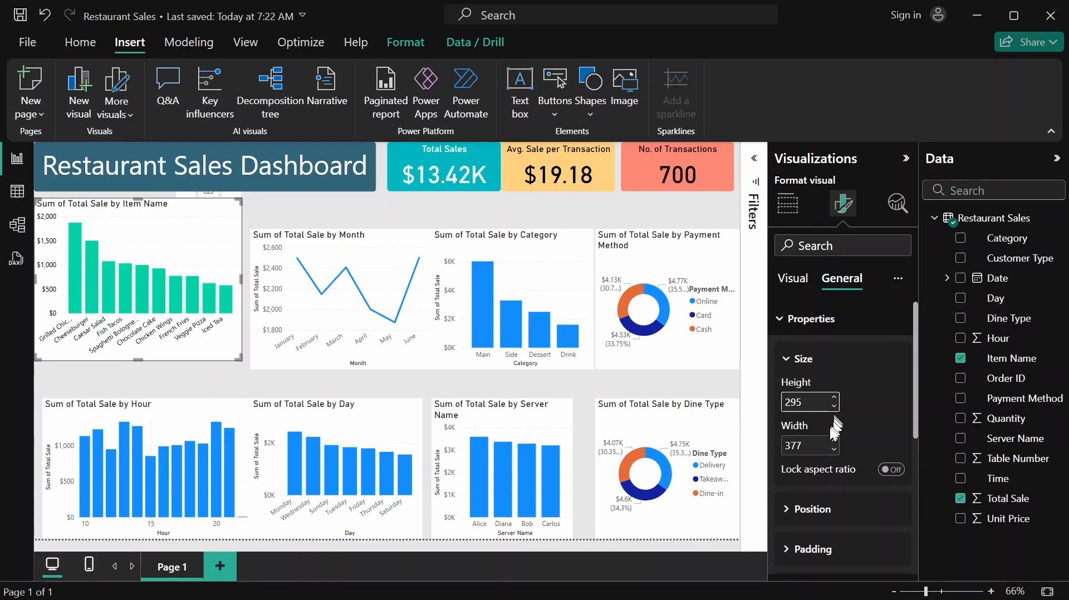
Set the width of the Sum of Total Sale by Item Name chart to 370
{"action": "left_click", "coordinate": [833, 449]}
{"action": "left_click", "coordinate": [834, 449]}
{"action": "left_click", "coordinate": [834, 450]}
{"action": "left_click", "coordinate": [834, 450]}
{"action": "left_click", "coordinate": [834, 450]}
{"action": "left_click", "coordinate": [834, 449]}
{"action": "left_click", "coordinate": [834, 449]}
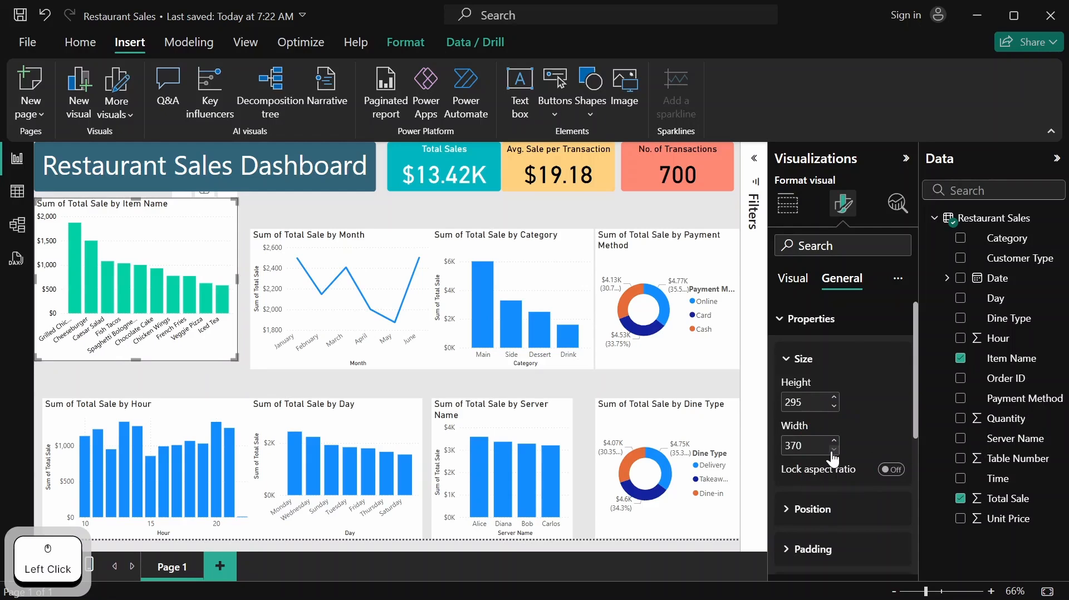
{"action": "left_click", "coordinate": [797, 322]}
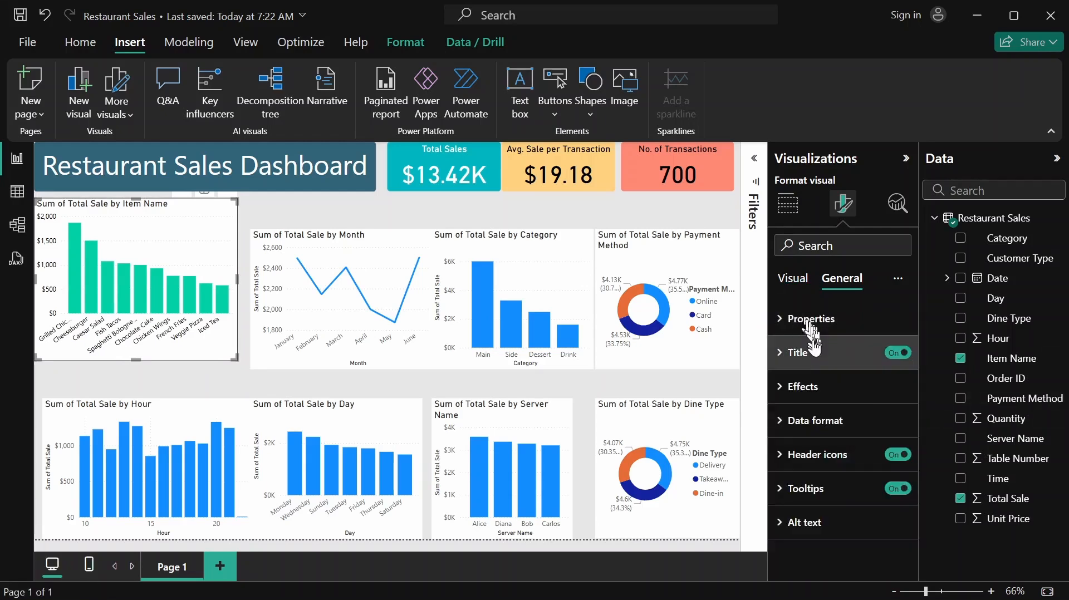
Change the title text of the Sum of Total Sale by Item Name chart to "Top-Selling Menu Items"
{"action": "left_click", "coordinate": [787, 359]}
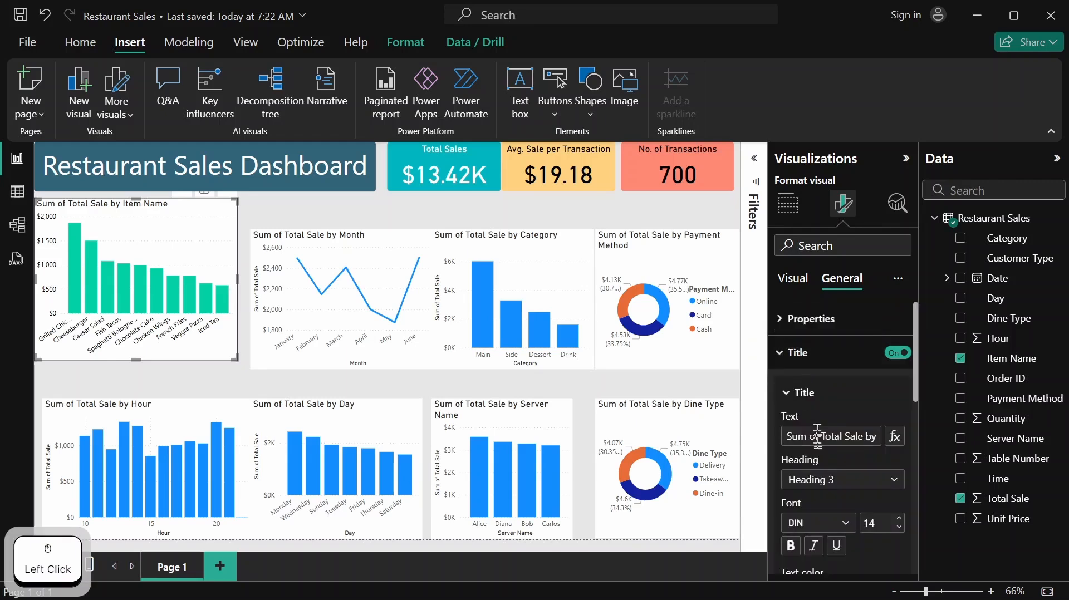
{"action": "left_click", "coordinate": [787, 435]}
{"action": "left_click_drag", "start_coordinate": [787, 435], "coordinate": [881, 436]}
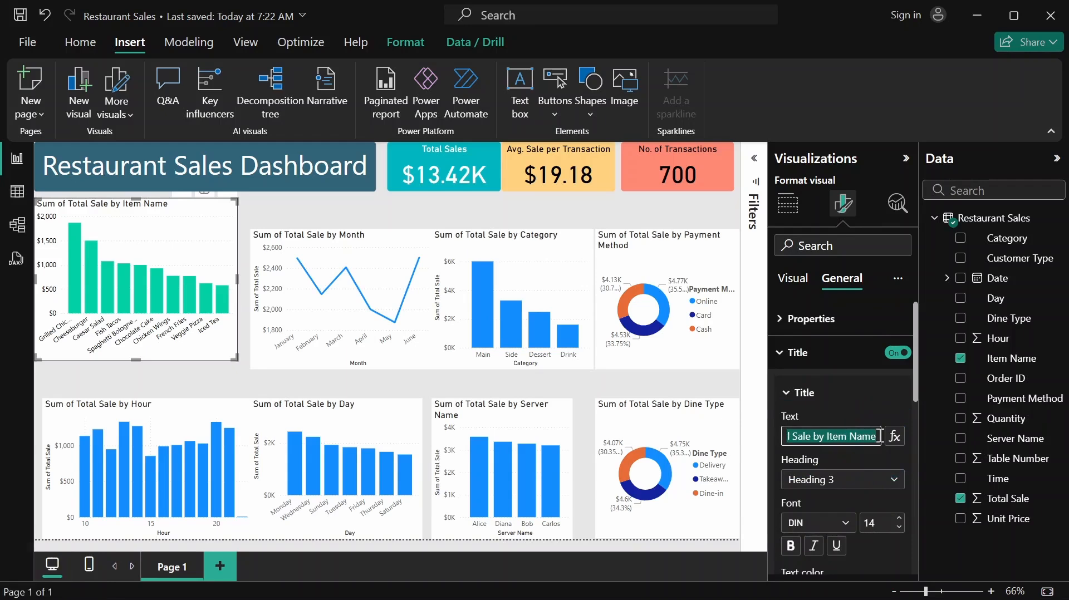
{"action": "type", "text": "Top"}
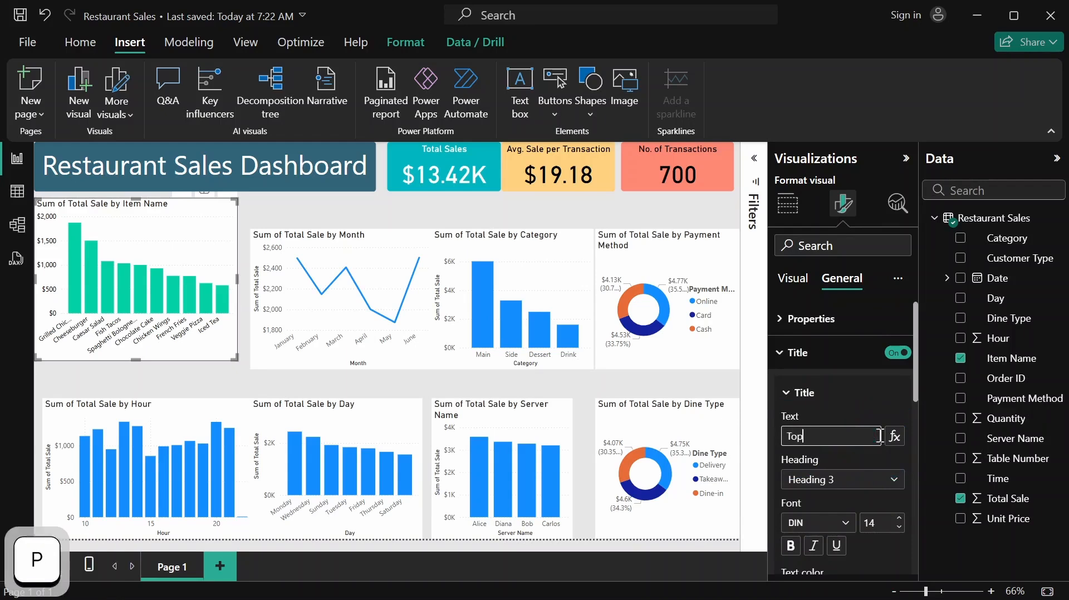
{"action": "type", "text": "-Sell"}
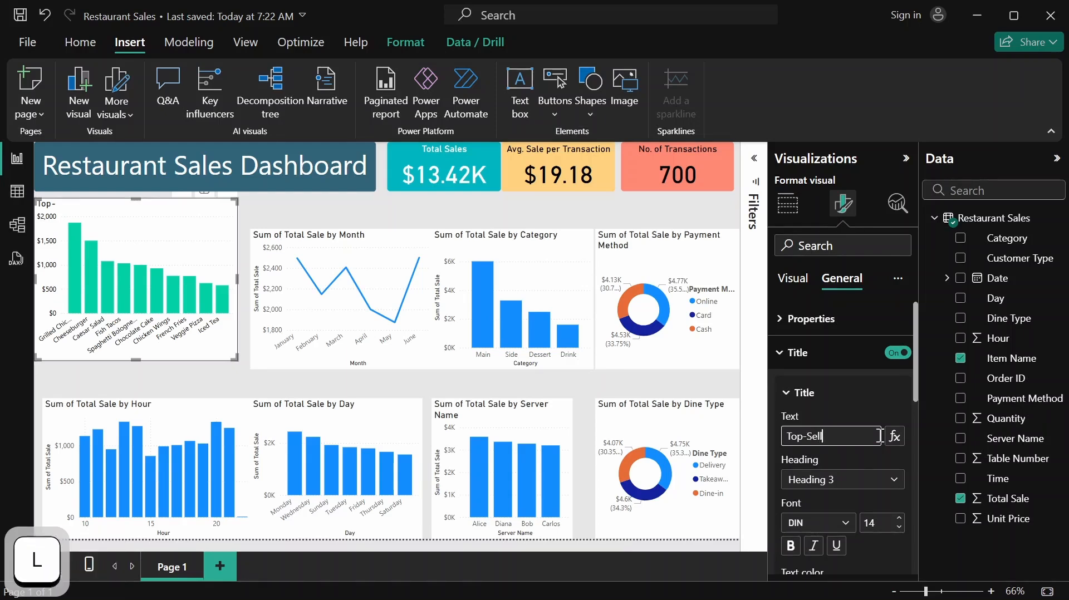
{"action": "type", "text": "ing "}
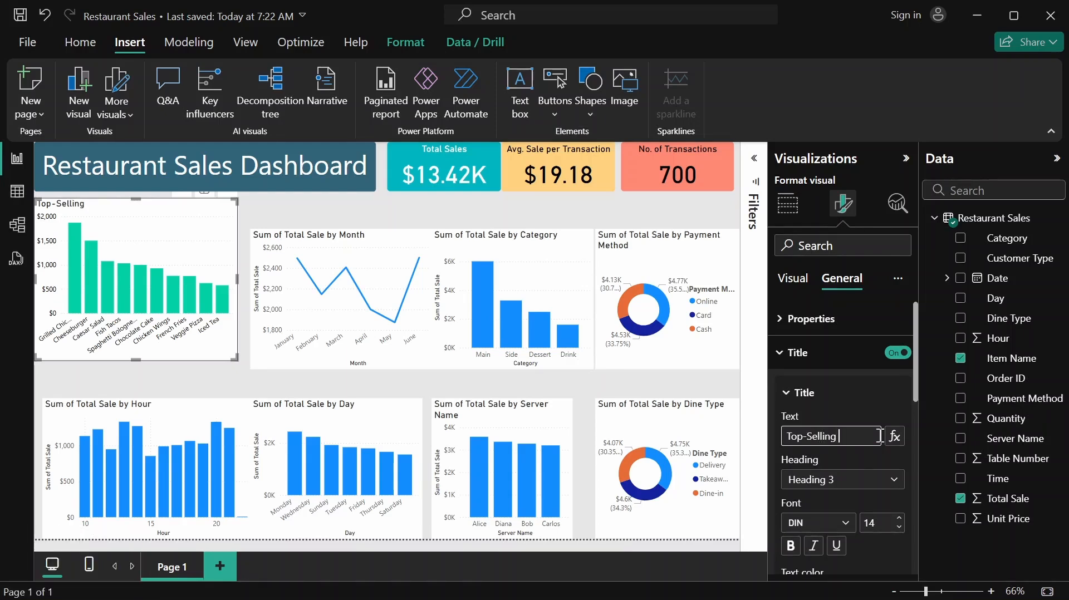
{"action": "type", "text": "Menu Items"}
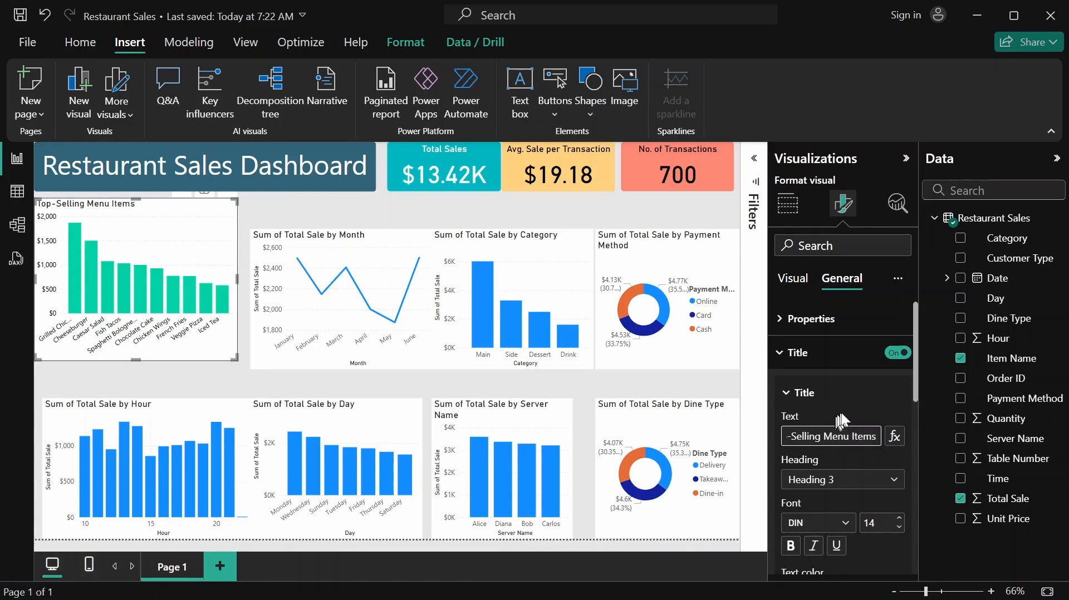
{"action": "left_click", "coordinate": [844, 409]}
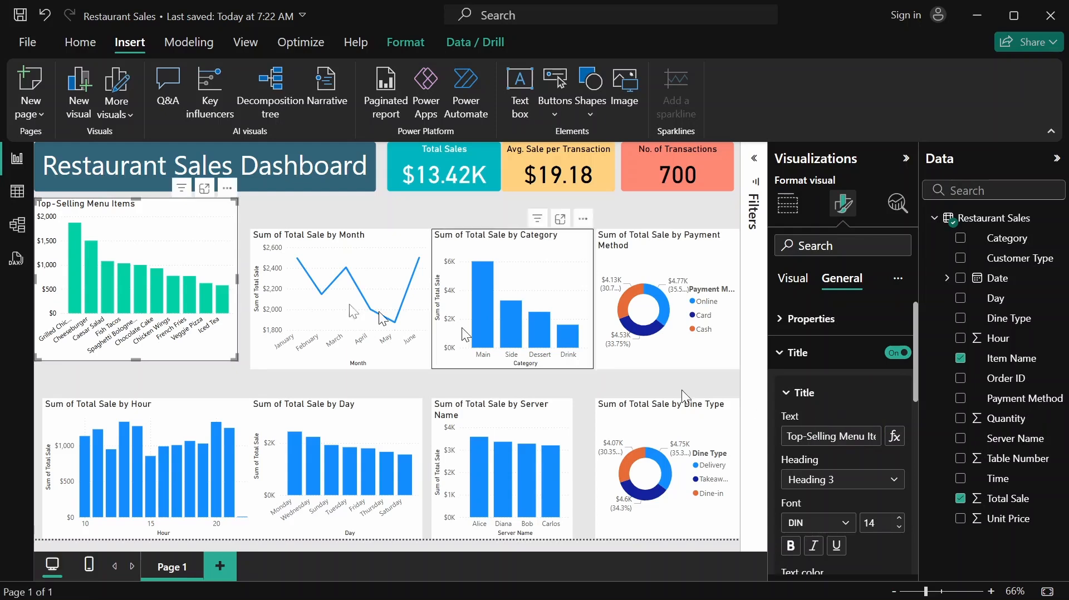
Set the Top-Selling Menu Items chart's title text color to black and center the title horizontally
{"action": "scroll", "coordinate": [833, 478], "scroll_direction": "down", "scroll_amount": 2}
{"action": "scroll", "coordinate": [833, 478], "scroll_direction": "down", "scroll_amount": 3}
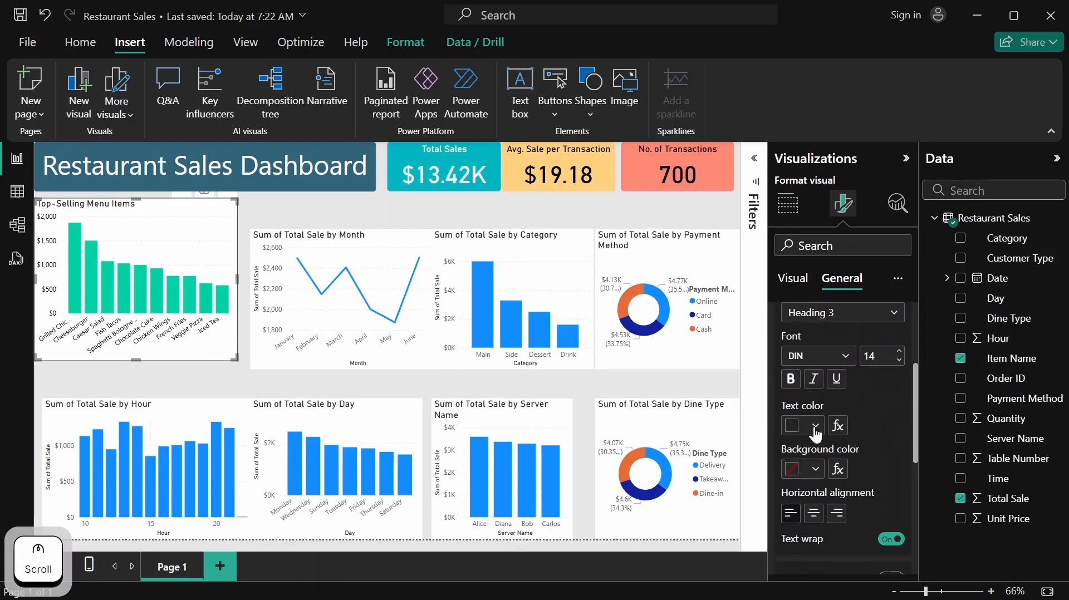
{"action": "left_click", "coordinate": [814, 426]}
{"action": "left_click", "coordinate": [830, 357]}
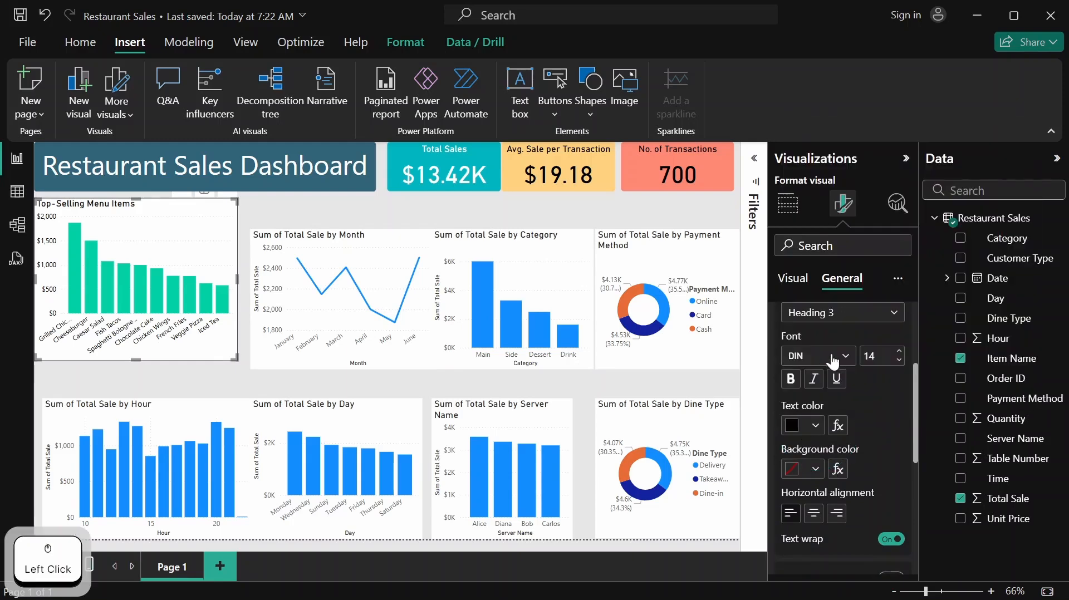
{"action": "left_click", "coordinate": [814, 514]}
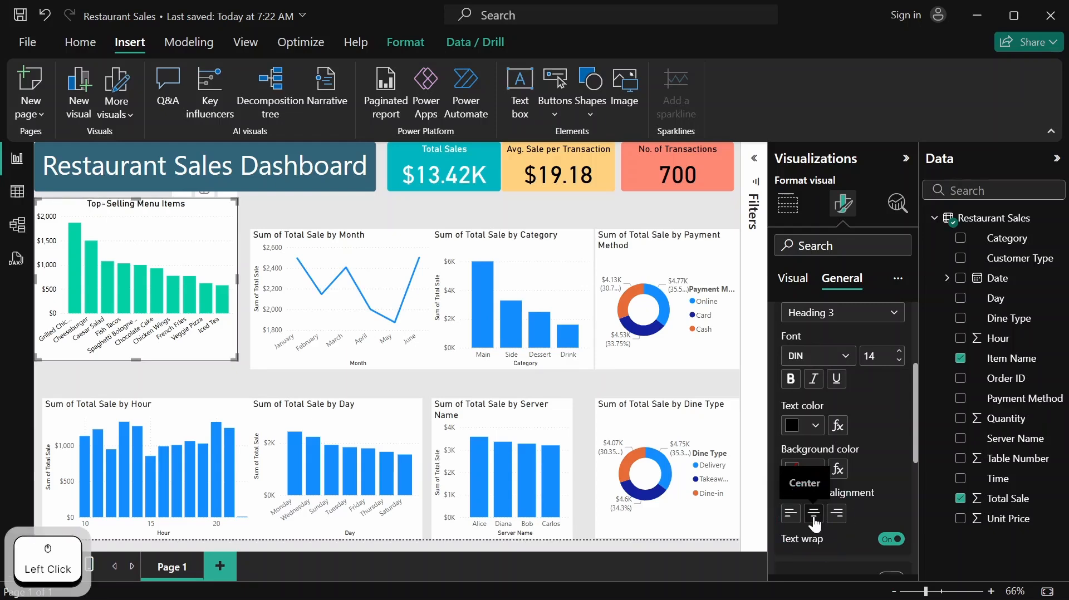
{"action": "scroll", "coordinate": [871, 483], "scroll_direction": "up", "scroll_amount": 3}
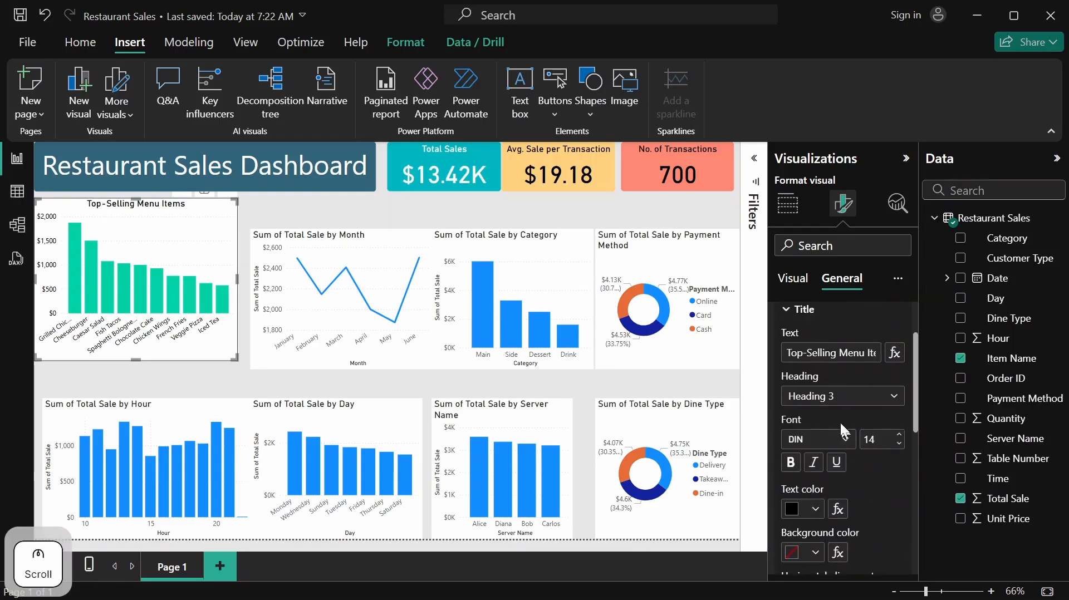
{"action": "scroll", "coordinate": [846, 440], "scroll_direction": "up", "scroll_amount": 2}
{"action": "left_click", "coordinate": [811, 393]}
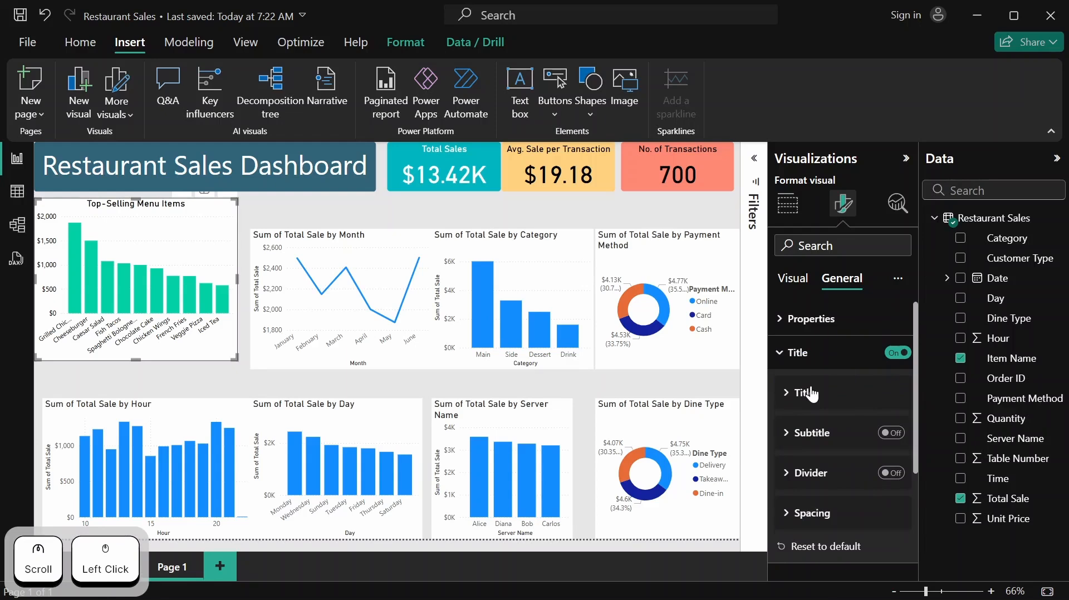
{"action": "left_click", "coordinate": [814, 360]}
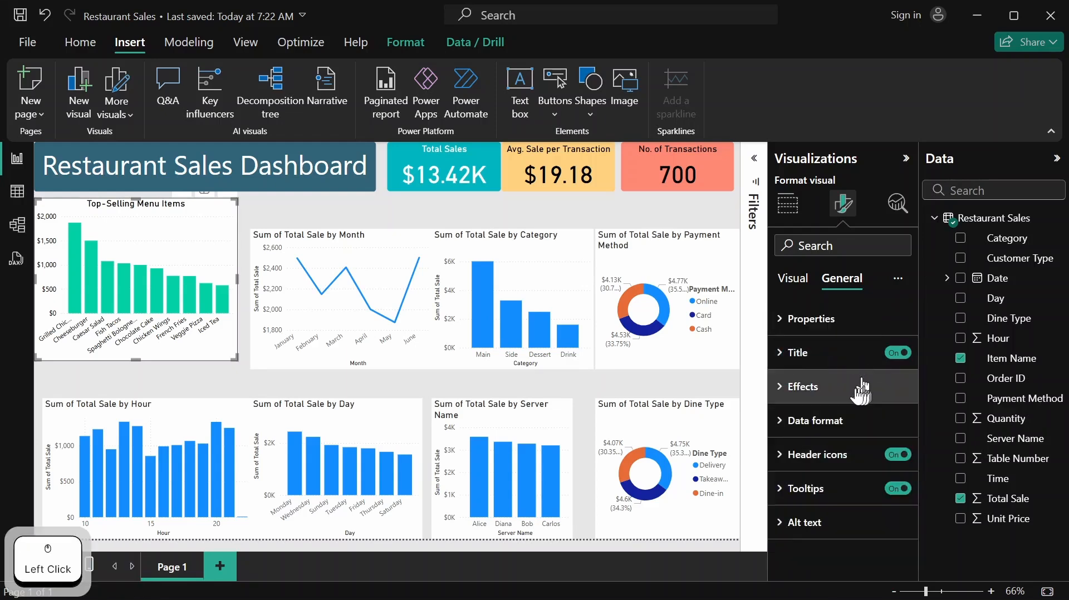
Turn on the visual border of the Top-Selling Menu Items chart and set the border color to white
{"action": "left_click", "coordinate": [795, 390]}
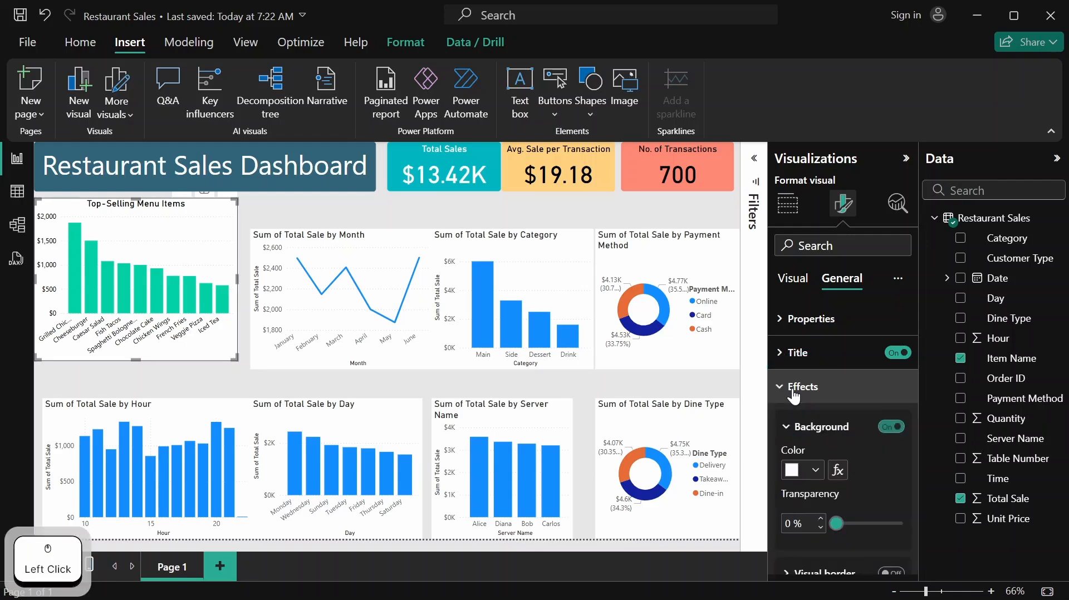
{"action": "scroll", "coordinate": [840, 474], "scroll_direction": "down", "scroll_amount": 3}
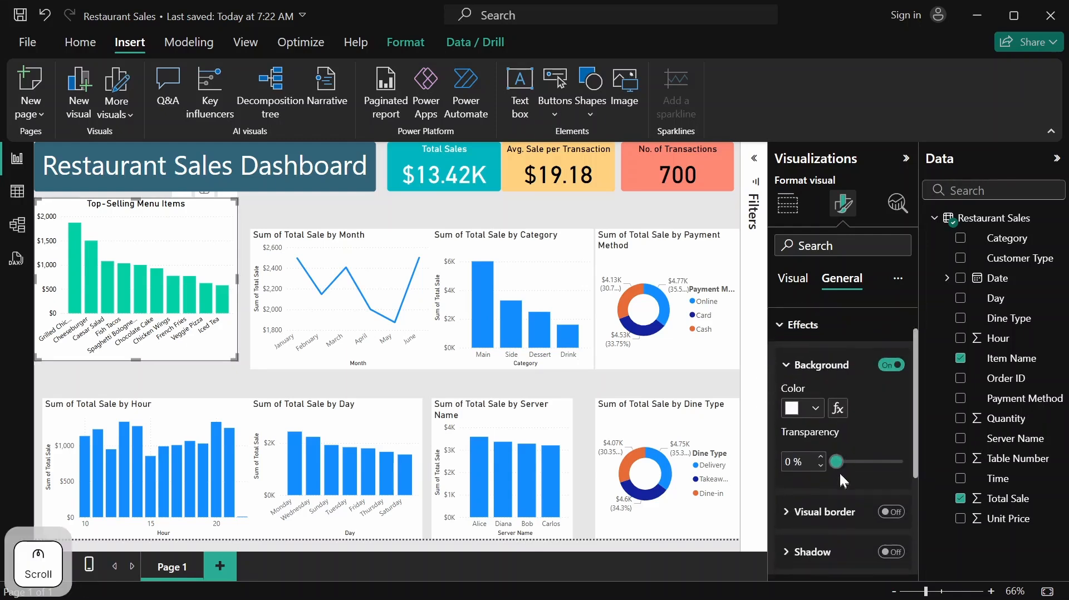
{"action": "left_click", "coordinate": [892, 408]}
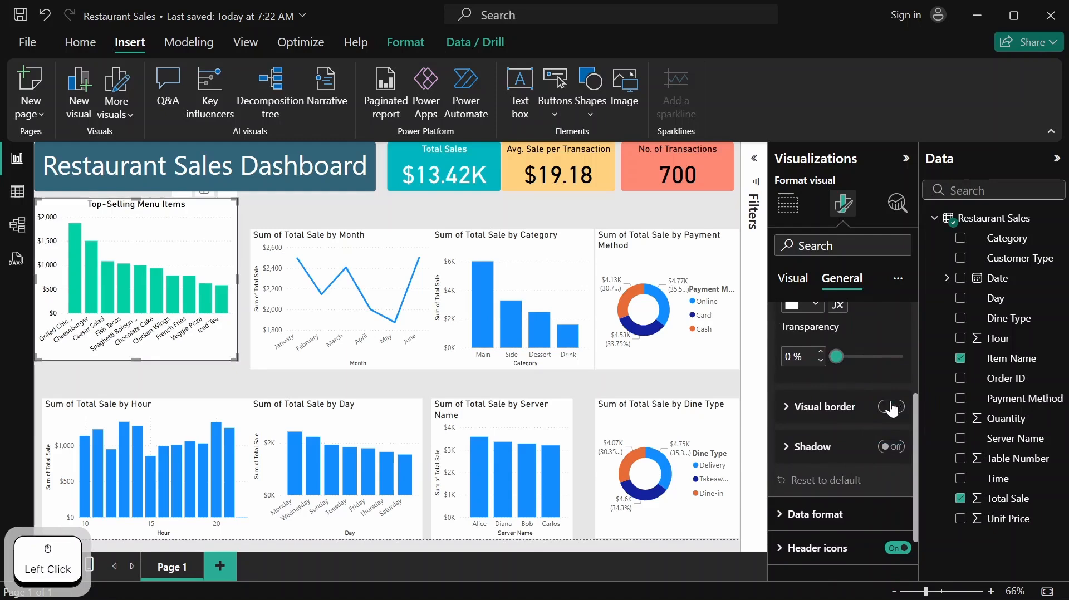
{"action": "left_click", "coordinate": [789, 415]}
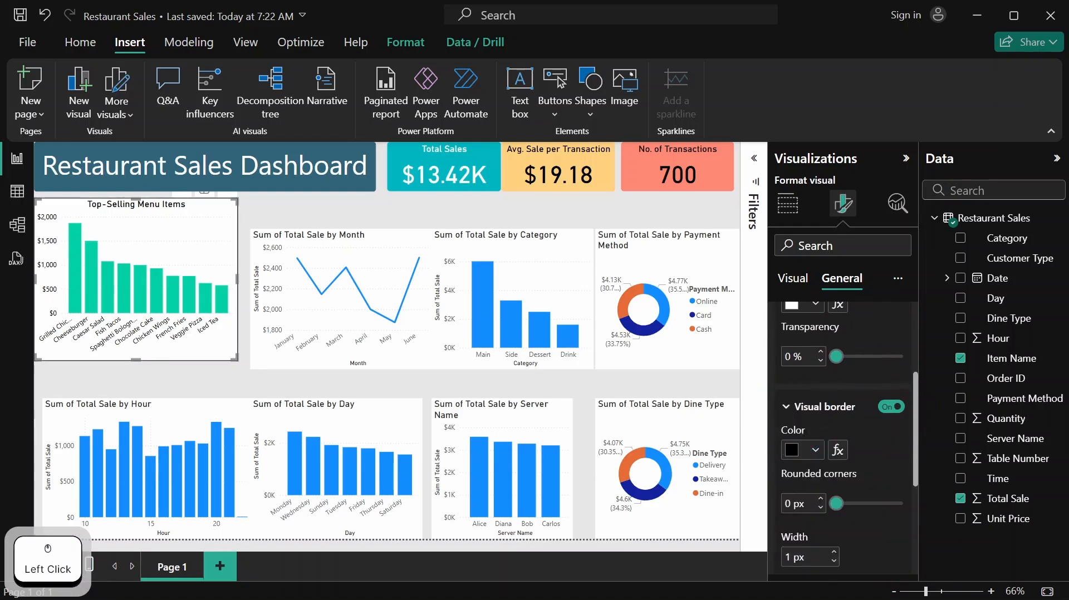
{"action": "scroll", "coordinate": [811, 446], "scroll_direction": "down", "scroll_amount": 2}
{"action": "left_click", "coordinate": [815, 364]}
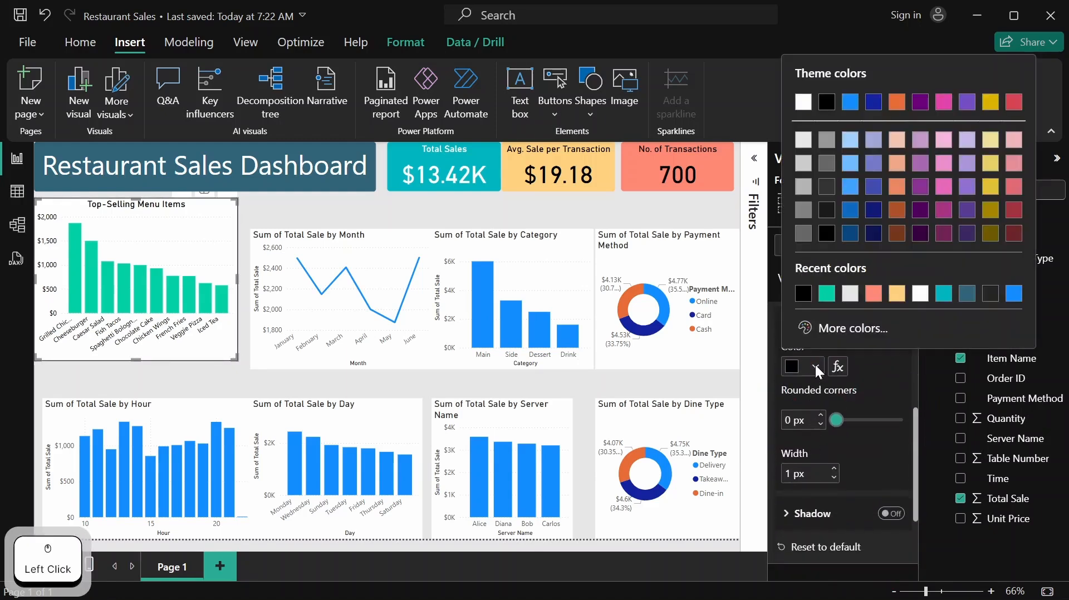
{"action": "left_click", "coordinate": [802, 103]}
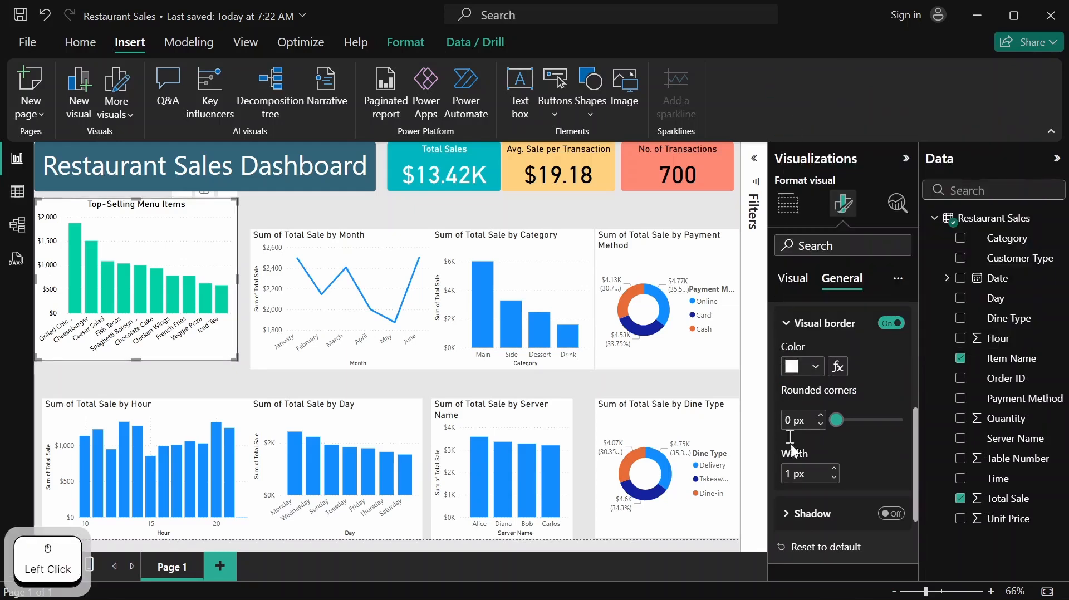
Set the rounded corners of the Top-Selling Menu Items chart's border to 5 px and deselect the chart
{"action": "left_click", "coordinate": [820, 419]}
{"action": "left_click", "coordinate": [820, 419]}
{"action": "left_click", "coordinate": [820, 419]}
{"action": "left_click", "coordinate": [820, 419]}
{"action": "left_click", "coordinate": [820, 419]}
{"action": "left_click", "coordinate": [820, 419]}
{"action": "left_click", "coordinate": [820, 418]}
{"action": "left_click", "coordinate": [820, 424]}
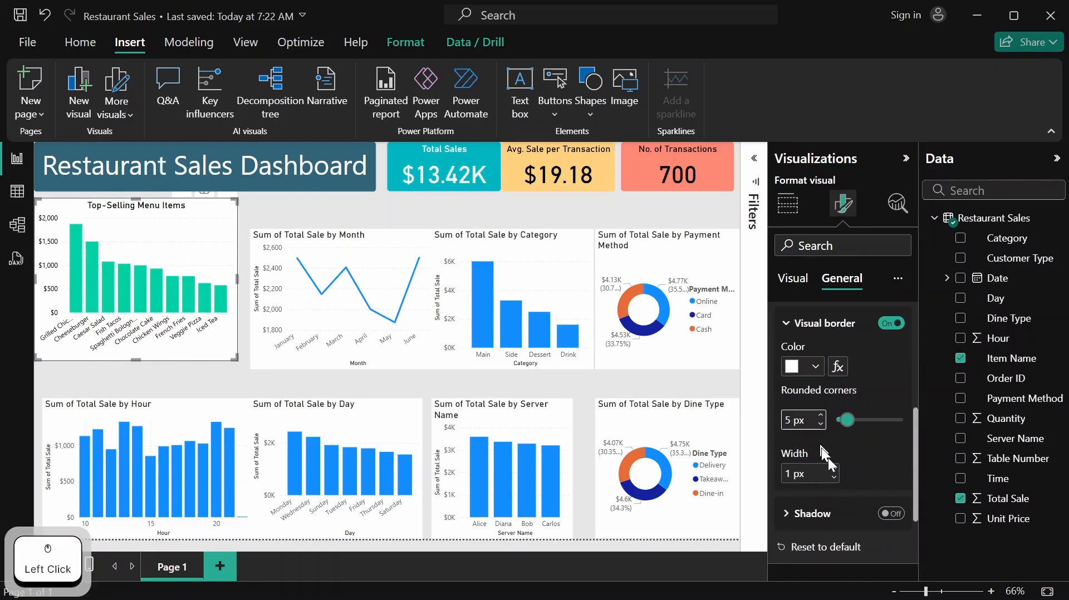
{"action": "left_click", "coordinate": [826, 341]}
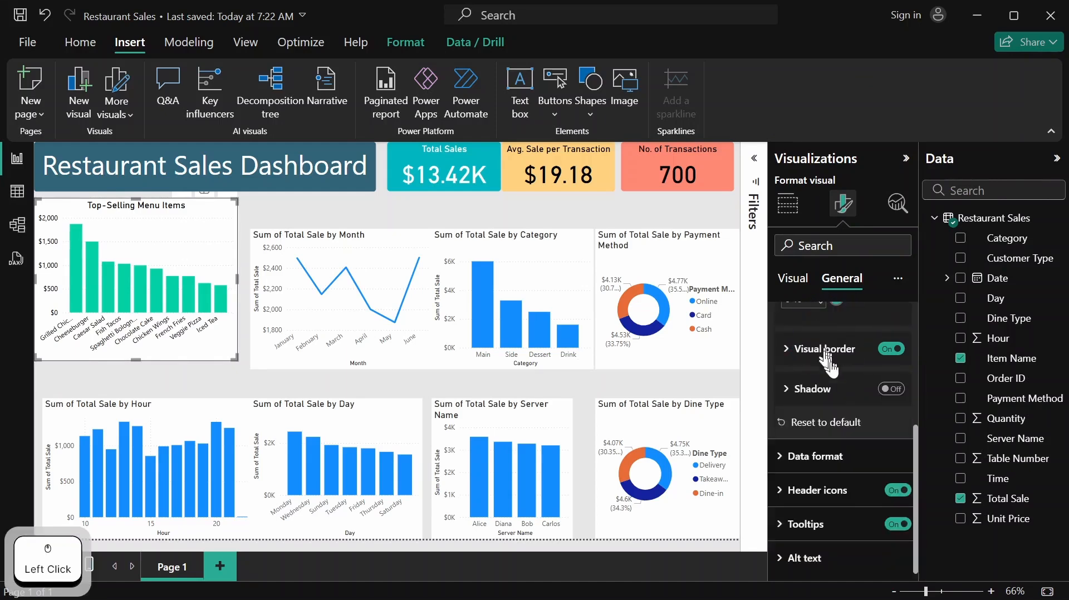
{"action": "scroll", "coordinate": [835, 370], "scroll_direction": "up", "scroll_amount": 5}
{"action": "left_click", "coordinate": [801, 399]}
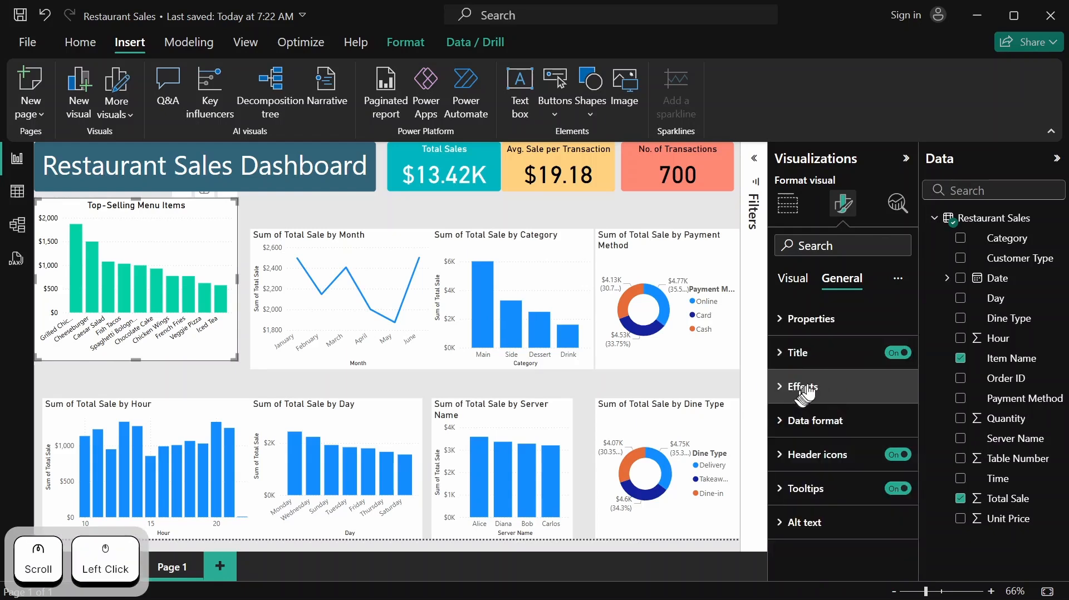
{"action": "left_click", "coordinate": [415, 210]}
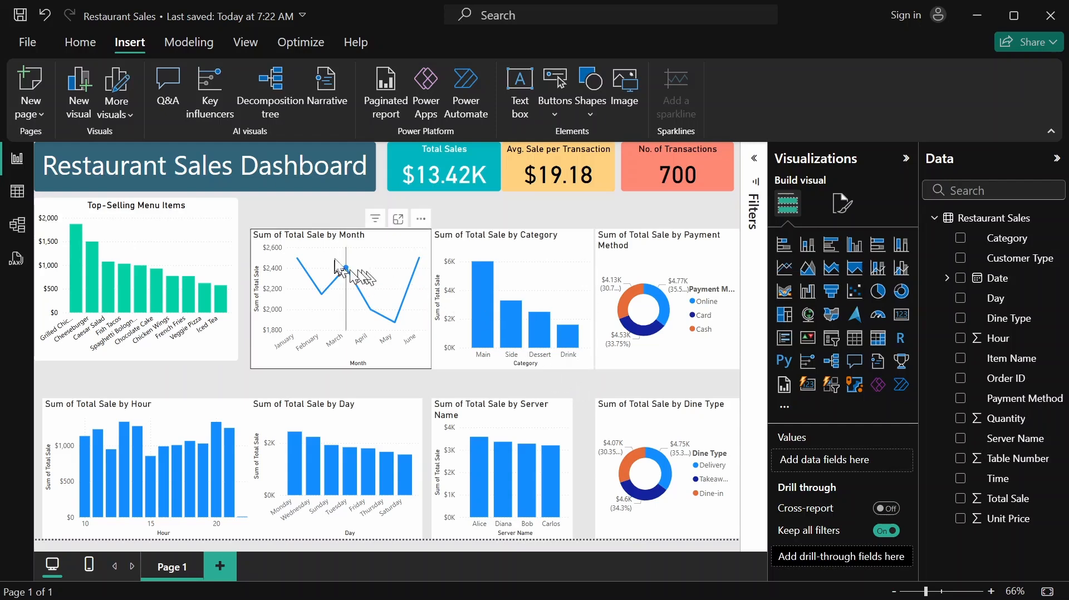
Set the X-axis values color of the Sum of Total Sale by Month line chart to black
{"action": "mouse_move", "coordinate": [357, 253]}
{"action": "left_click", "coordinate": [376, 245]}
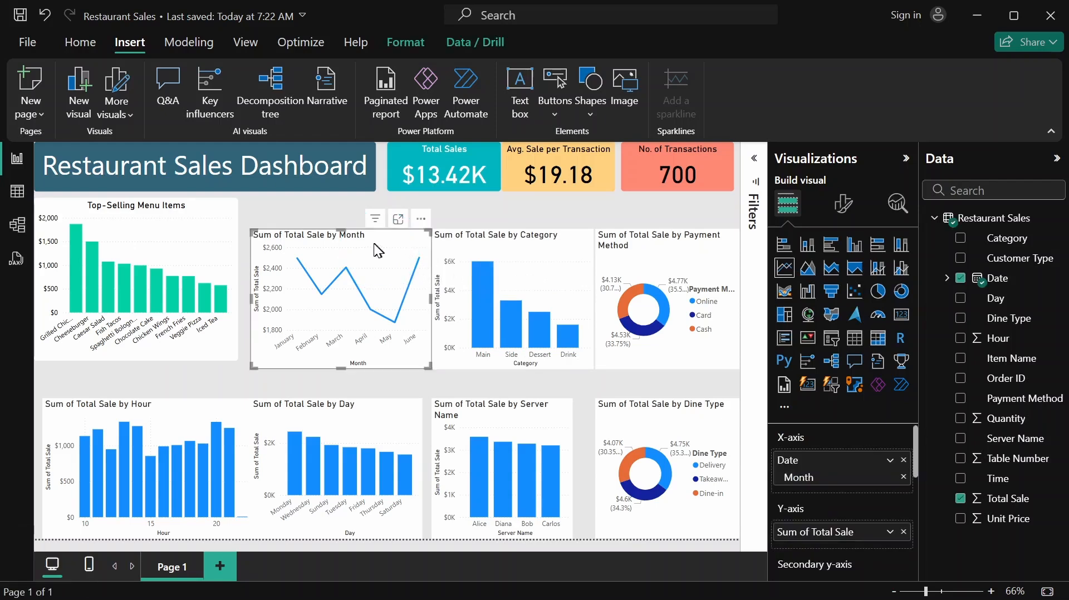
{"action": "left_click", "coordinate": [850, 213]}
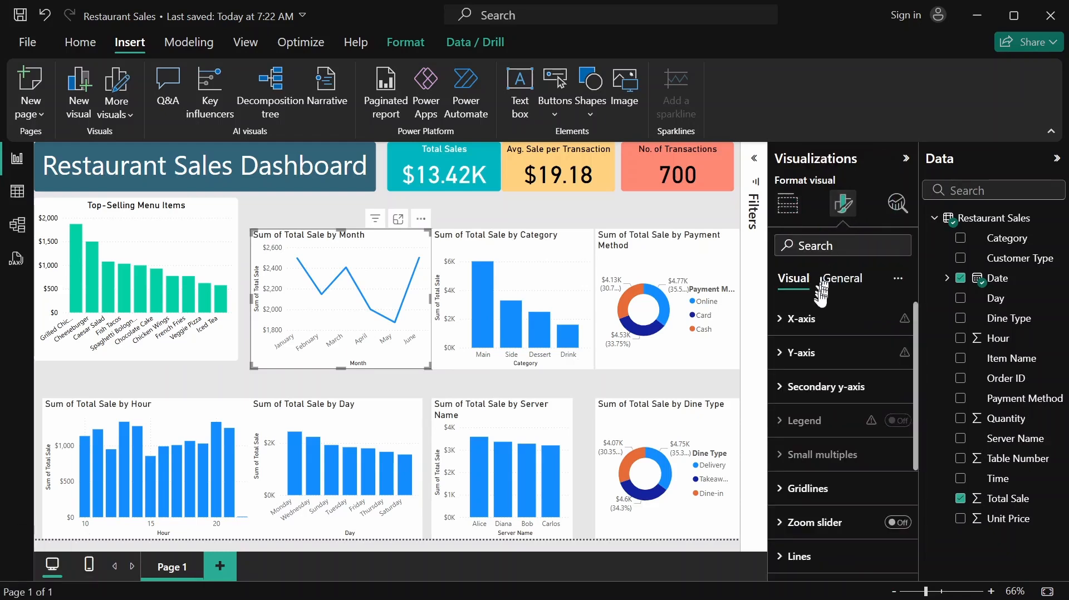
{"action": "left_click", "coordinate": [802, 319]}
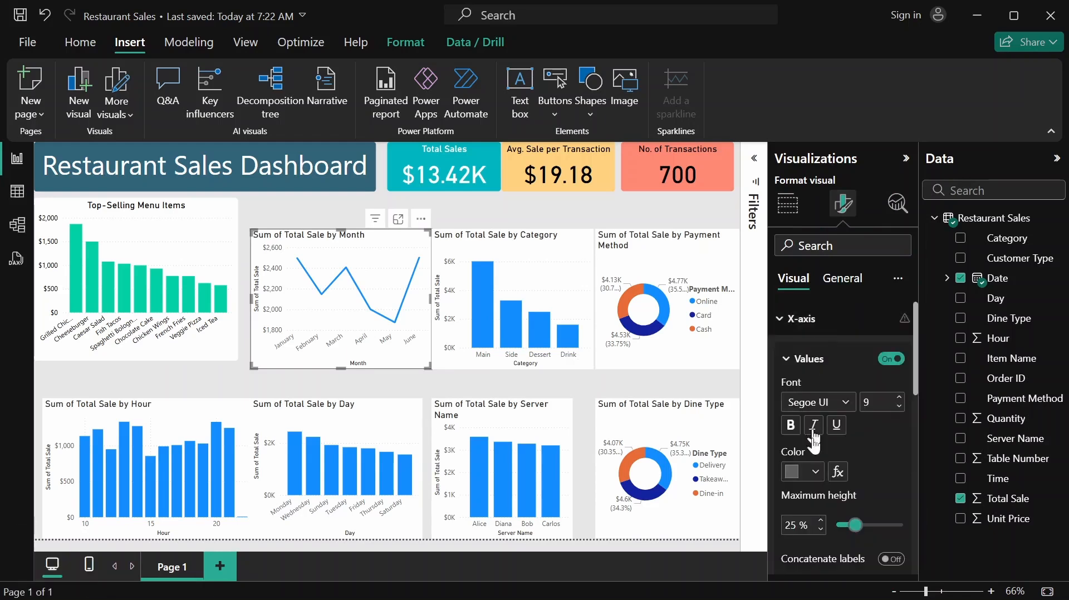
{"action": "left_click", "coordinate": [814, 473]}
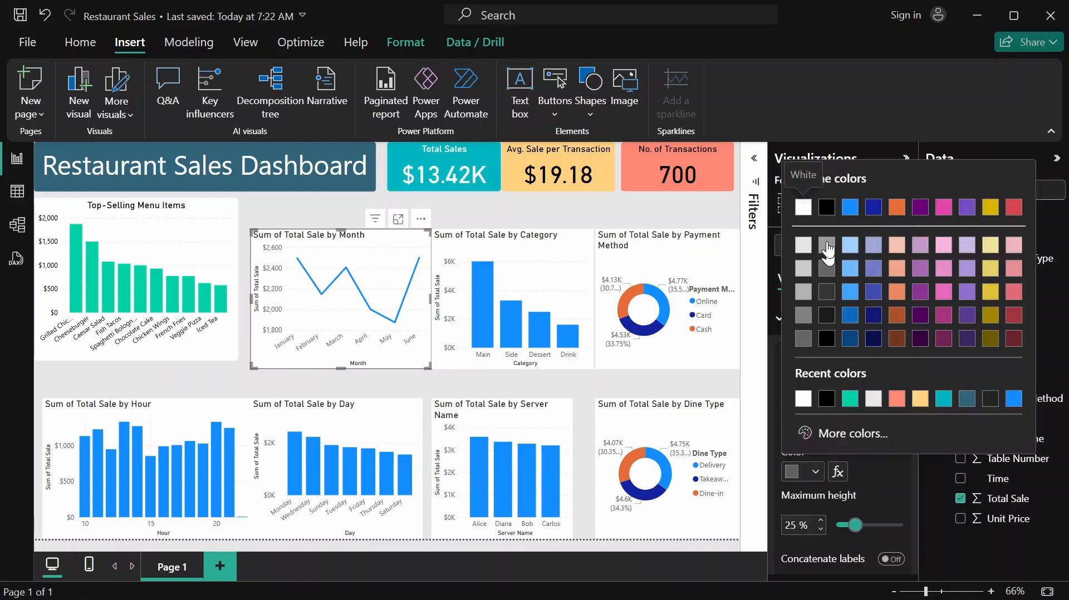
{"action": "left_click", "coordinate": [826, 208]}
Turn off the X-axis title of the Sum of Total Sale by Month chart
{"action": "scroll", "coordinate": [858, 429], "scroll_direction": "down", "scroll_amount": 2}
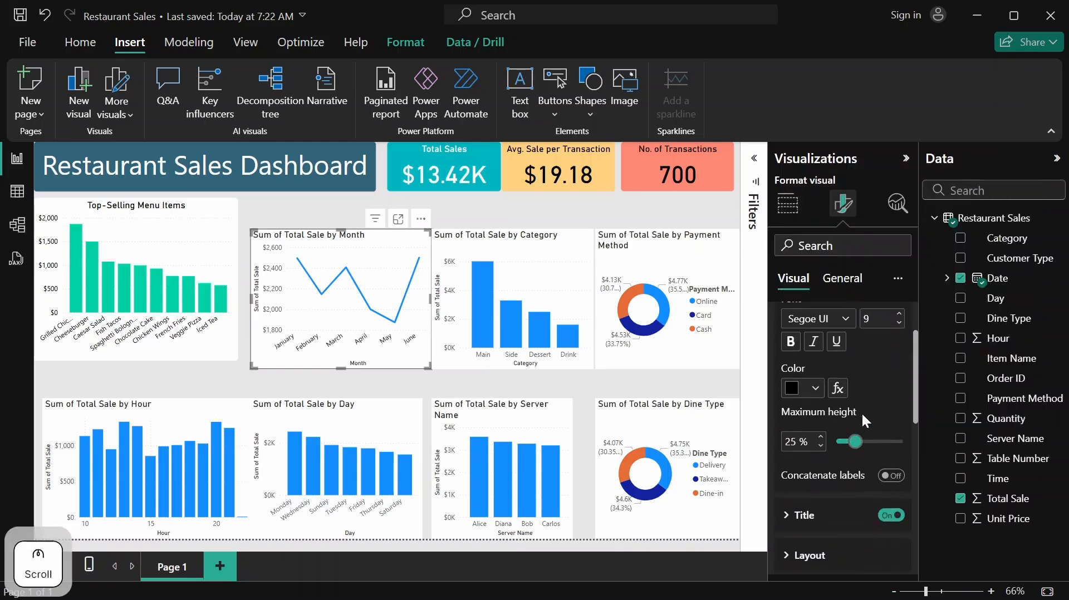
{"action": "scroll", "coordinate": [861, 412], "scroll_direction": "up", "scroll_amount": 2}
{"action": "scroll", "coordinate": [861, 412], "scroll_direction": "down", "scroll_amount": 1}
{"action": "scroll", "coordinate": [861, 413], "scroll_direction": "up", "scroll_amount": 1}
{"action": "left_click", "coordinate": [807, 359]}
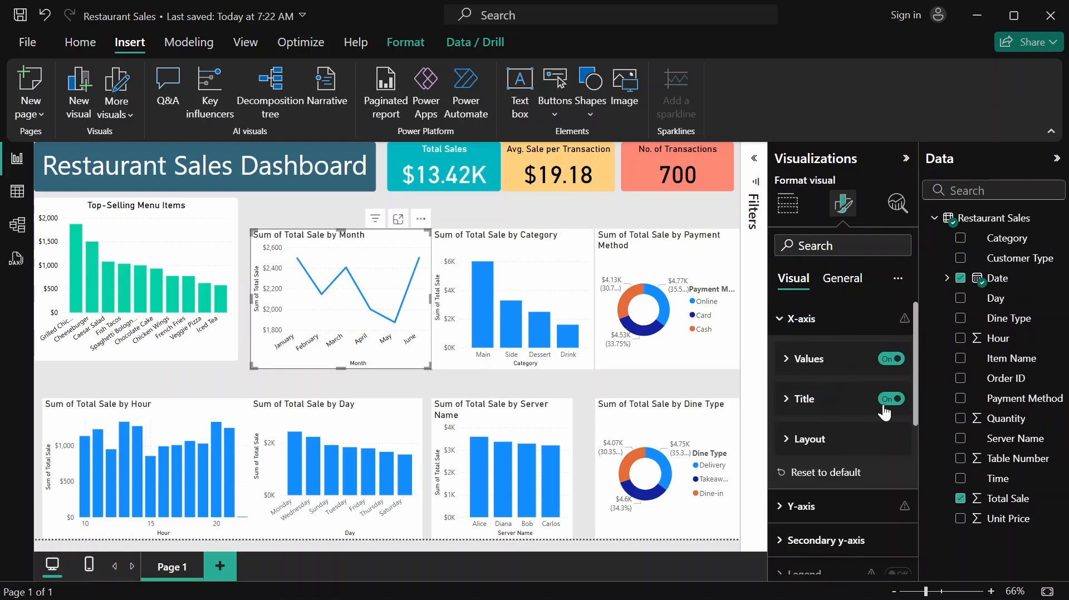
{"action": "left_click", "coordinate": [884, 407]}
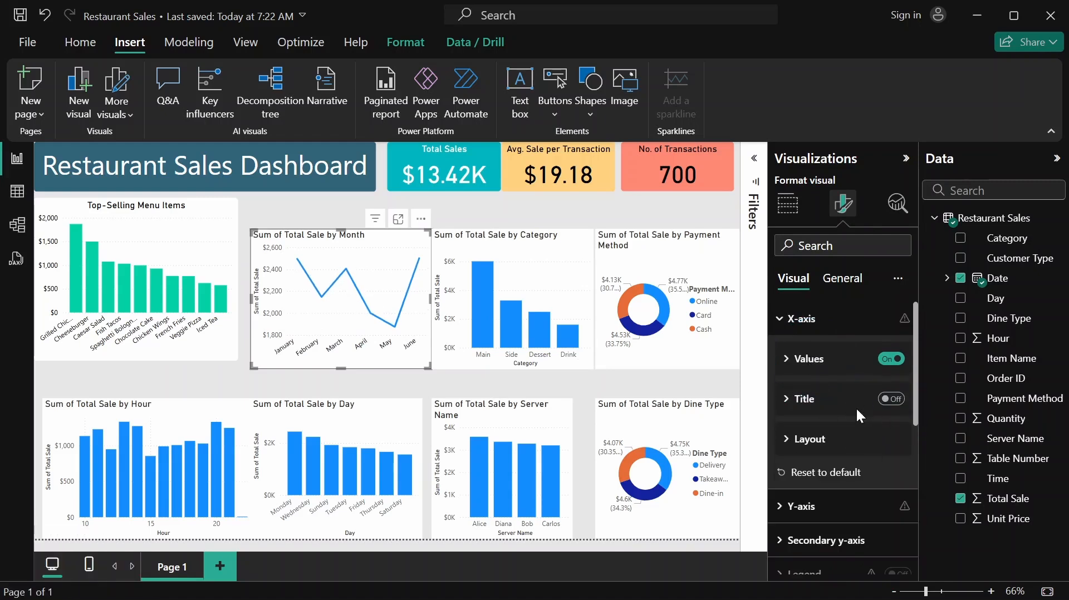
{"action": "left_click", "coordinate": [787, 321]}
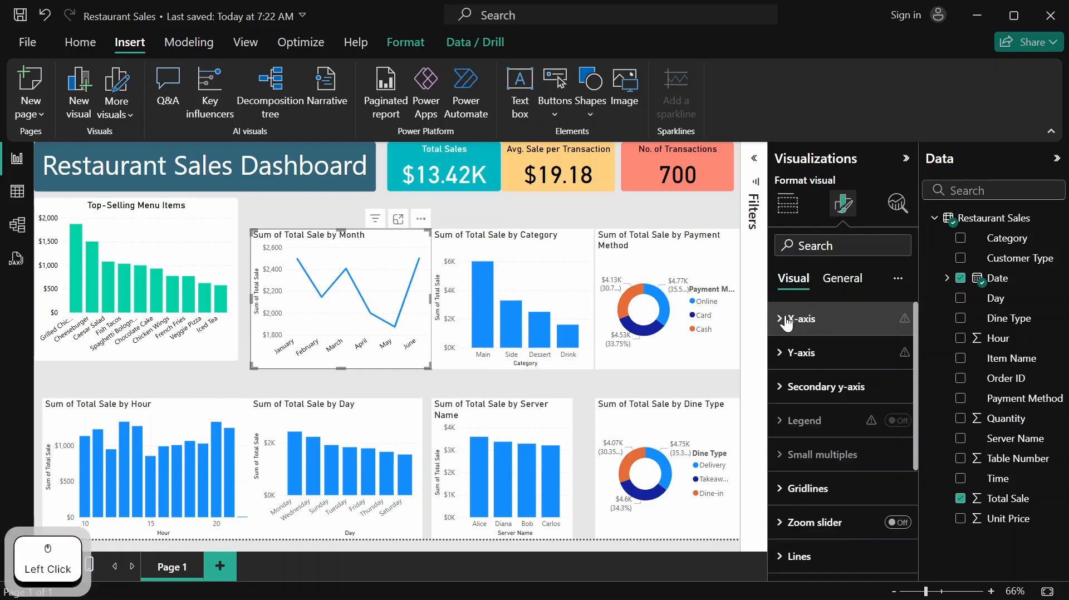
Set the Y-axis values color of the Sum of Total Sale by Month chart to black
{"action": "left_click", "coordinate": [789, 357]}
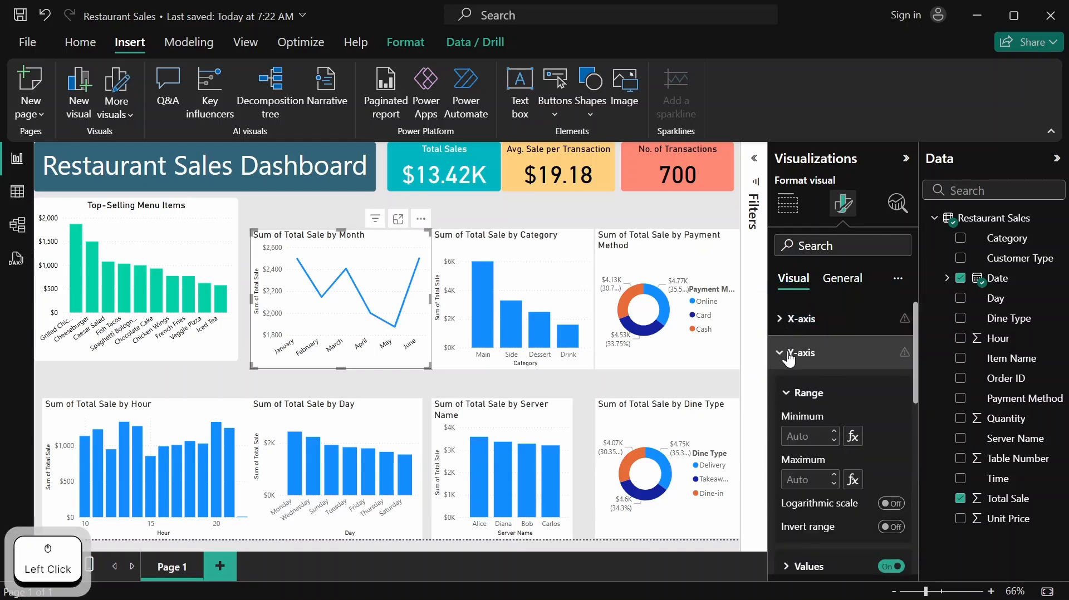
{"action": "scroll", "coordinate": [790, 367], "scroll_direction": "down", "scroll_amount": 3}
{"action": "left_click", "coordinate": [789, 411]}
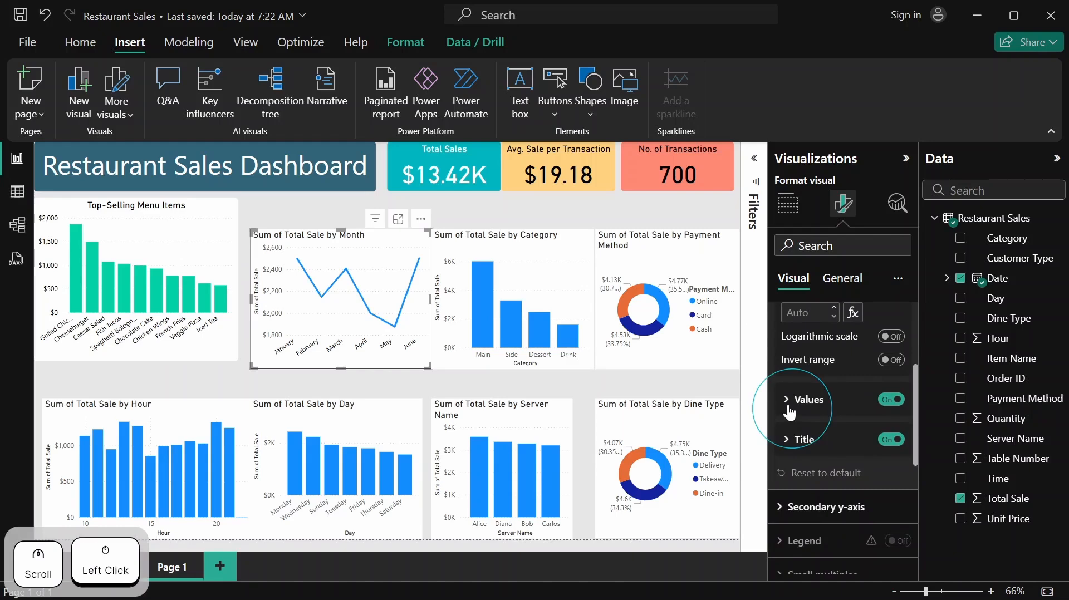
{"action": "scroll", "coordinate": [790, 412], "scroll_direction": "down", "scroll_amount": 2}
{"action": "left_click", "coordinate": [817, 429]}
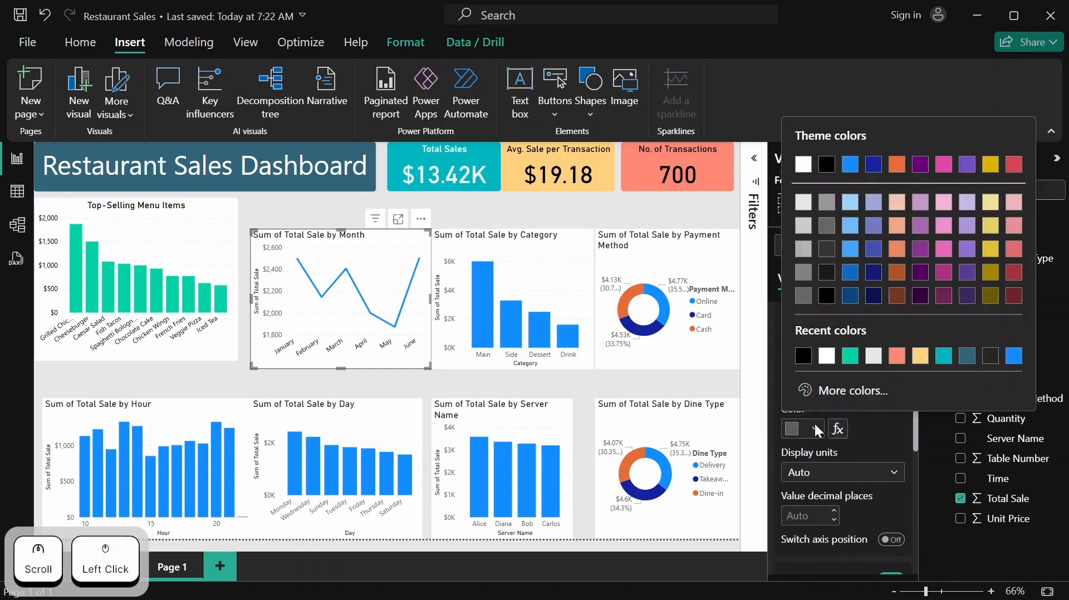
{"action": "left_click", "coordinate": [803, 355]}
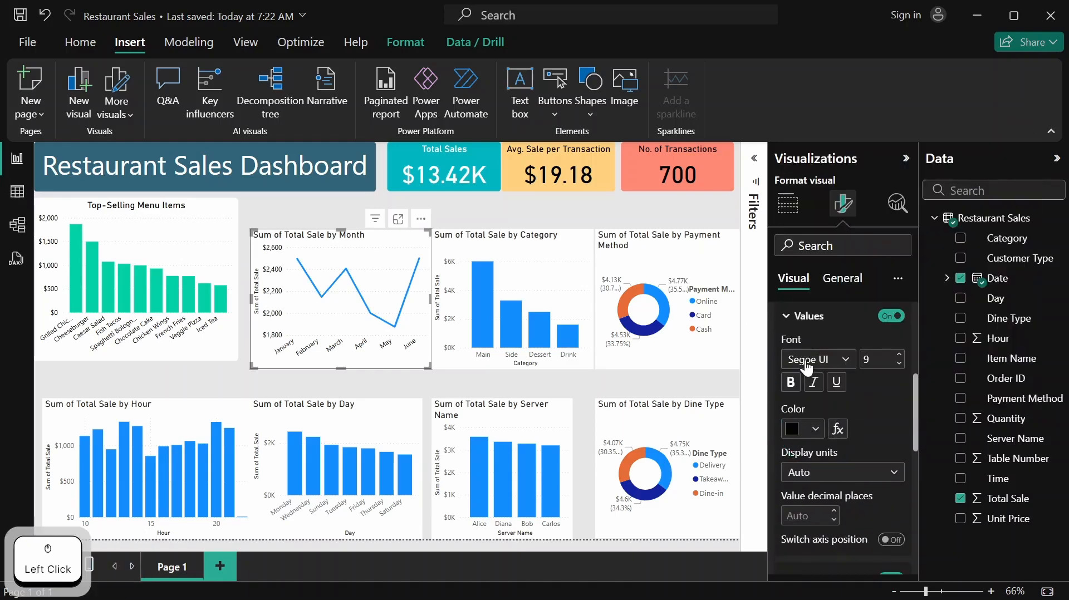
Turn off the Y-axis title of the Sum of Total Sale by Month chart
{"action": "scroll", "coordinate": [807, 386], "scroll_direction": "up", "scroll_amount": 2}
{"action": "scroll", "coordinate": [809, 390], "scroll_direction": "down", "scroll_amount": 3}
{"action": "scroll", "coordinate": [809, 390], "scroll_direction": "down", "scroll_amount": 3}
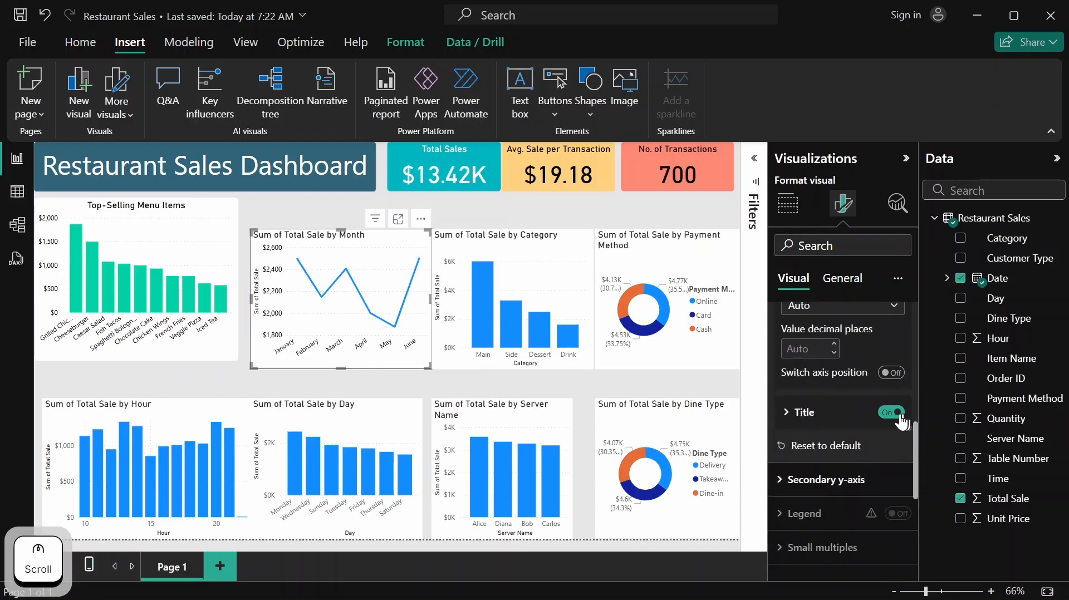
{"action": "left_click", "coordinate": [901, 417]}
{"action": "scroll", "coordinate": [889, 411], "scroll_direction": "up", "scroll_amount": 1}
{"action": "scroll", "coordinate": [886, 406], "scroll_direction": "up", "scroll_amount": 3}
{"action": "left_click", "coordinate": [813, 401]}
{"action": "scroll", "coordinate": [814, 401], "scroll_direction": "up", "scroll_amount": 3}
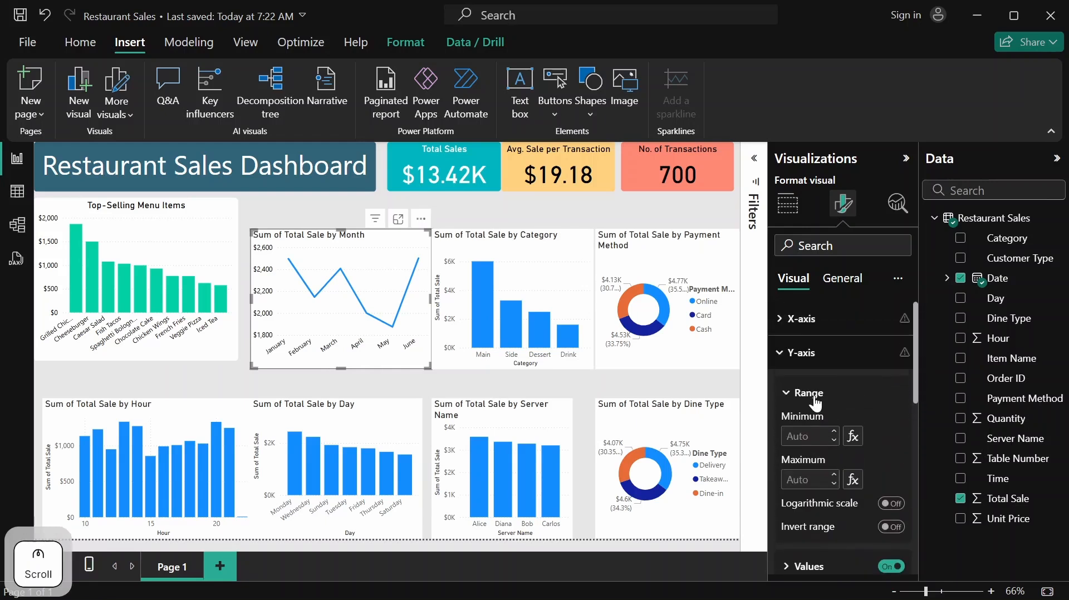
{"action": "left_click", "coordinate": [801, 366]}
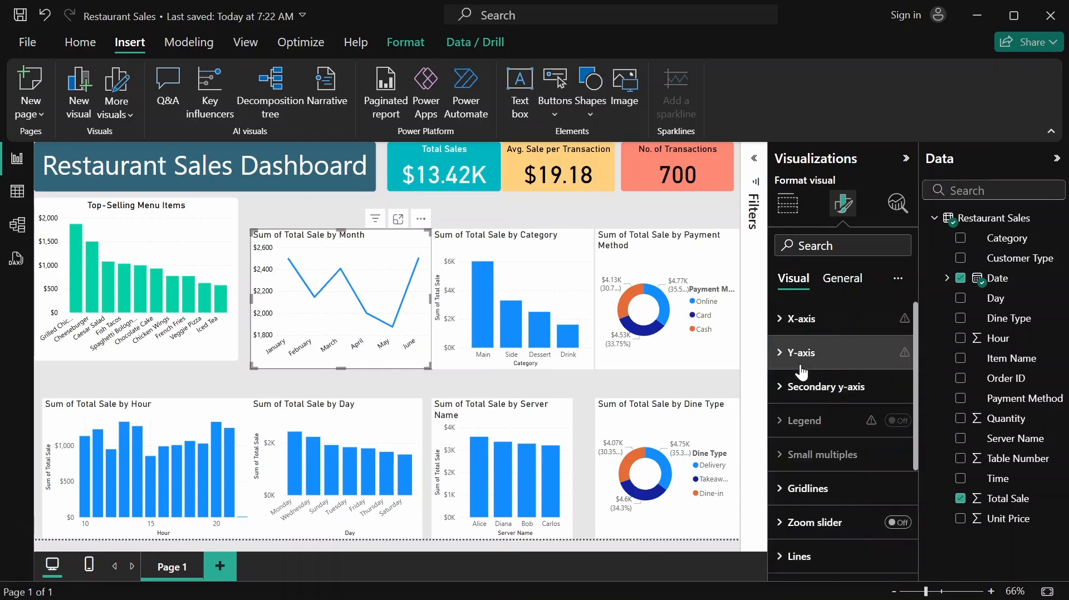
{"action": "scroll", "coordinate": [803, 372], "scroll_direction": "down", "scroll_amount": 2}
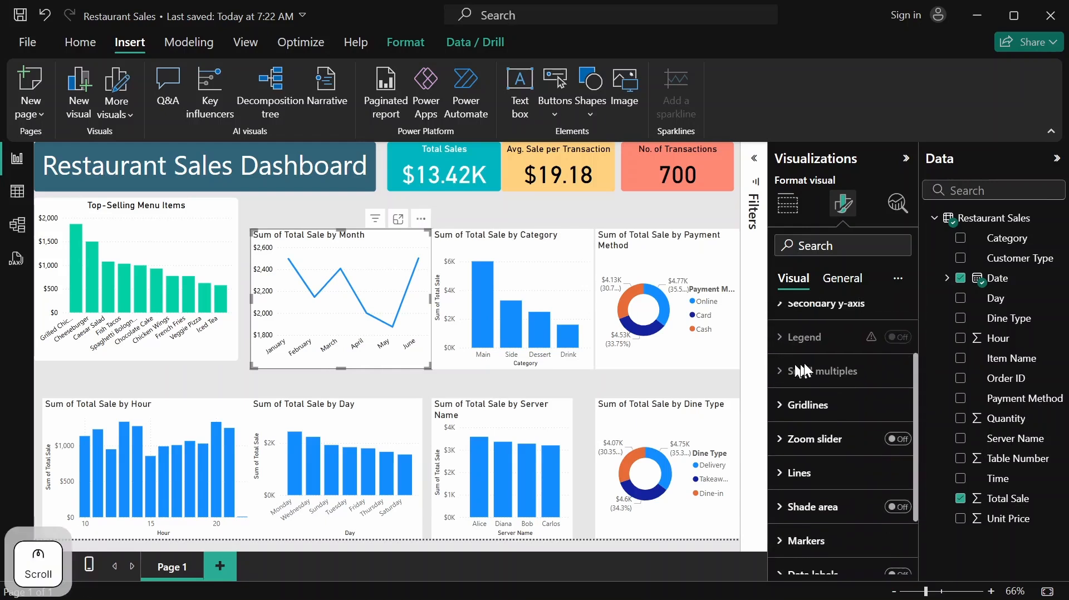
{"action": "left_click", "coordinate": [809, 406]}
{"action": "scroll", "coordinate": [812, 412], "scroll_direction": "down", "scroll_amount": 2}
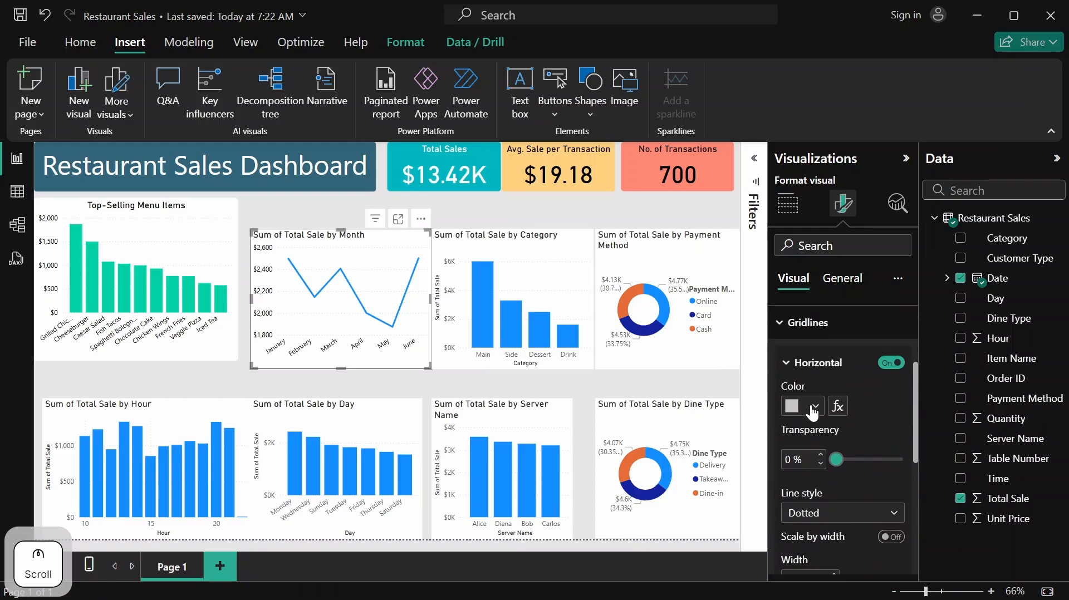
{"action": "left_click", "coordinate": [819, 322]}
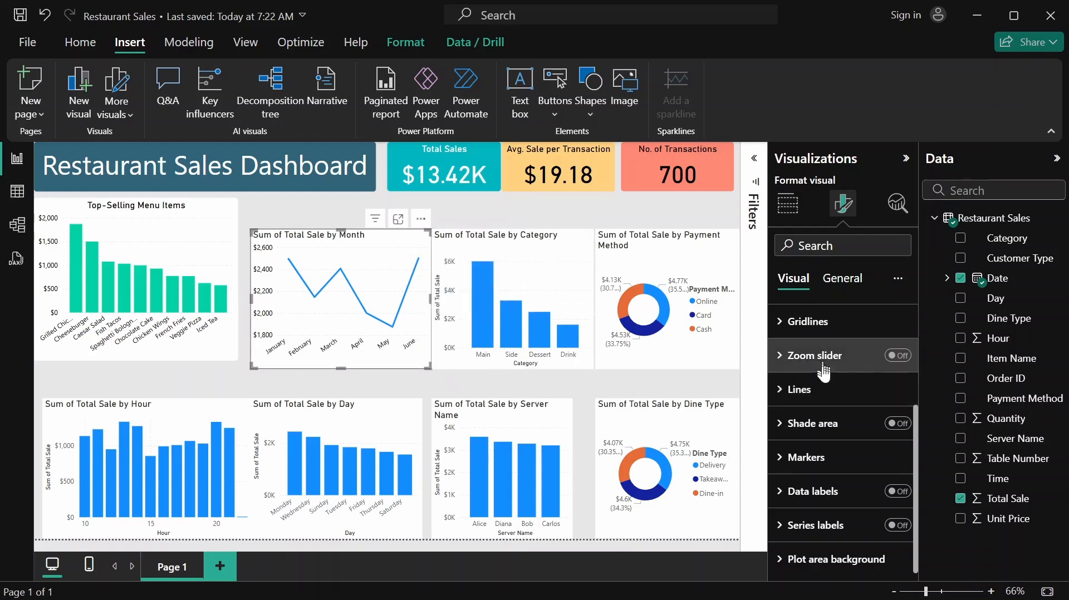
Change the line color of the Sum of Total Sale by Month chart to the recently used salmon of the No. of Transactions card
{"action": "left_click", "coordinate": [812, 399]}
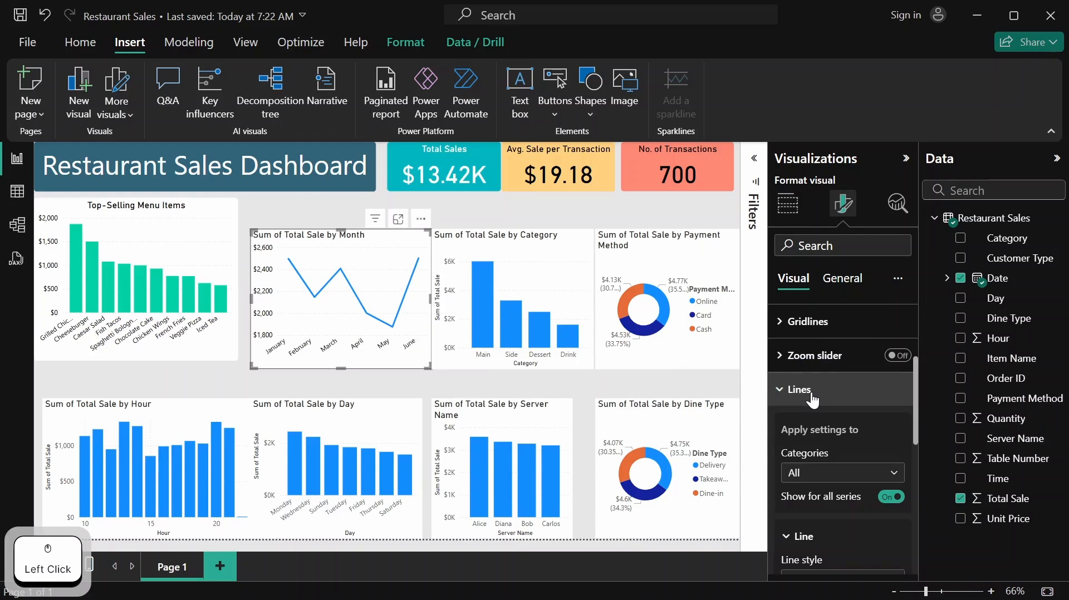
{"action": "scroll", "coordinate": [813, 399], "scroll_direction": "down", "scroll_amount": 3}
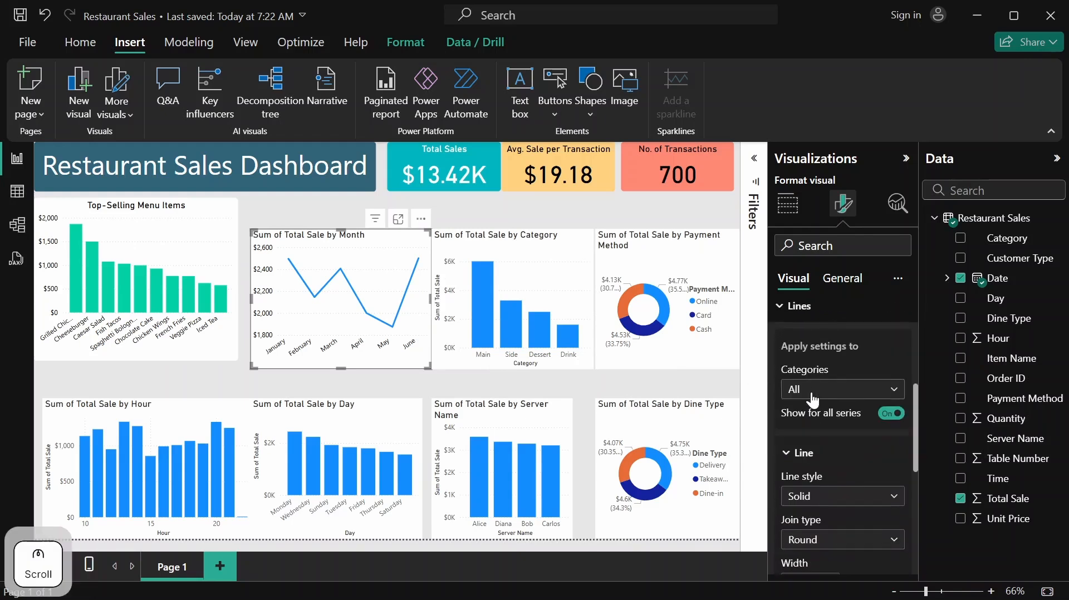
{"action": "scroll", "coordinate": [812, 393], "scroll_direction": "down", "scroll_amount": 3}
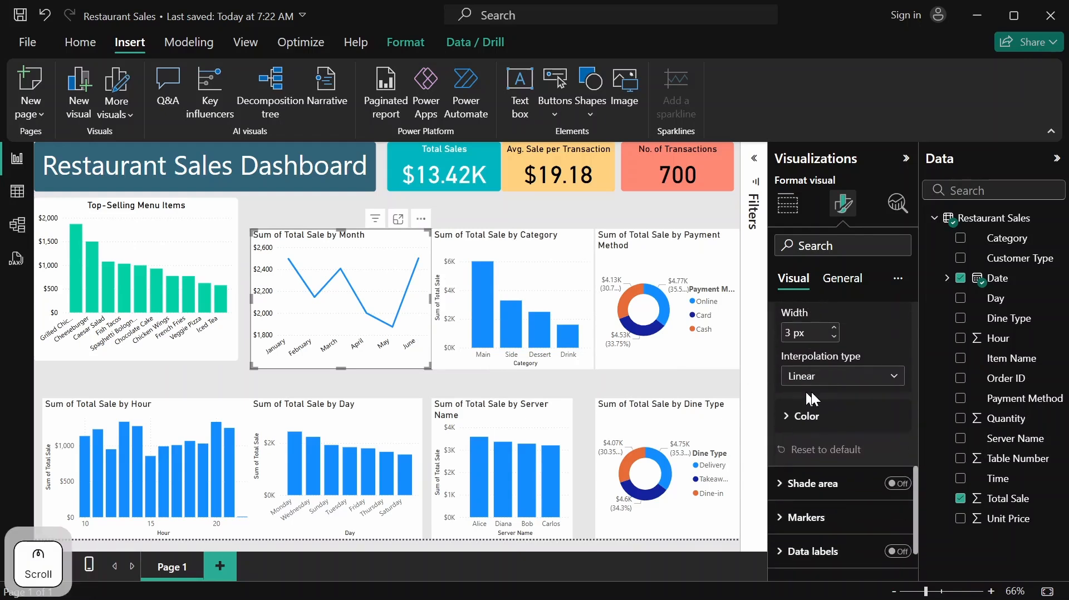
{"action": "left_click", "coordinate": [789, 416]}
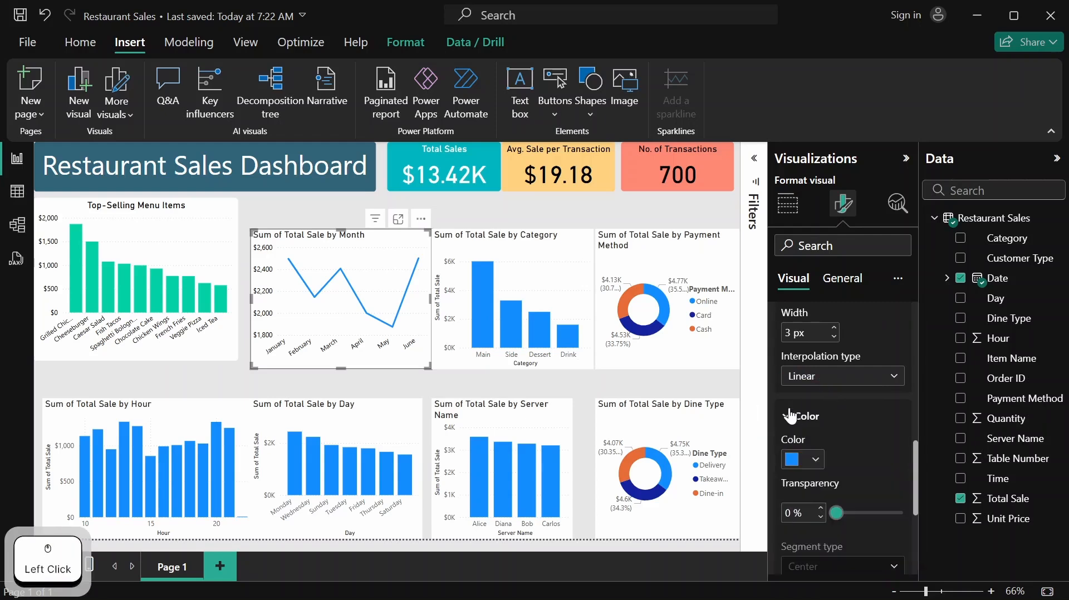
{"action": "left_click", "coordinate": [817, 460]}
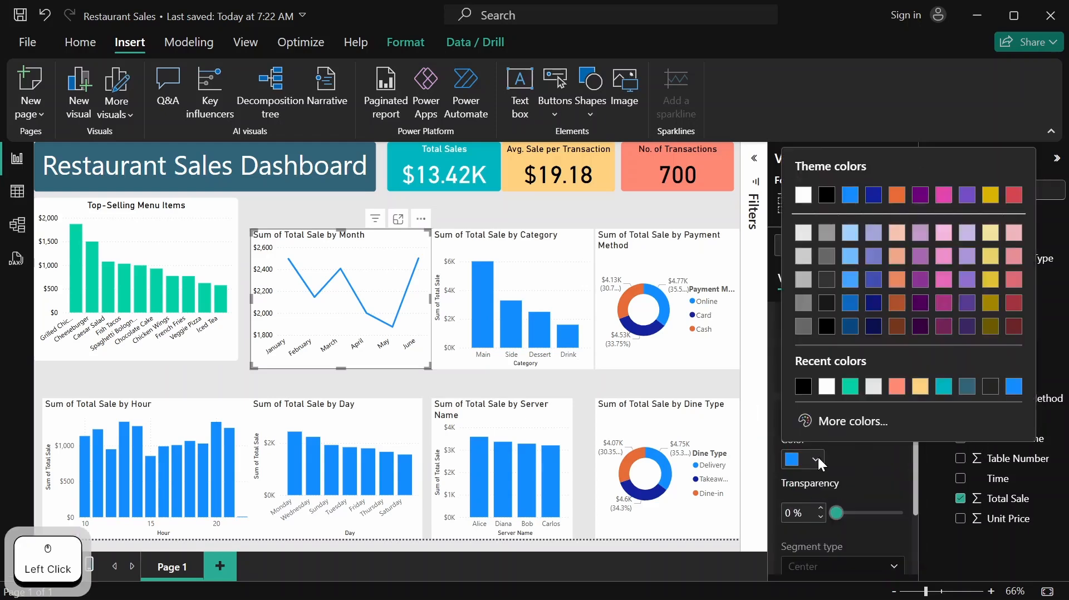
{"action": "left_click", "coordinate": [897, 388]}
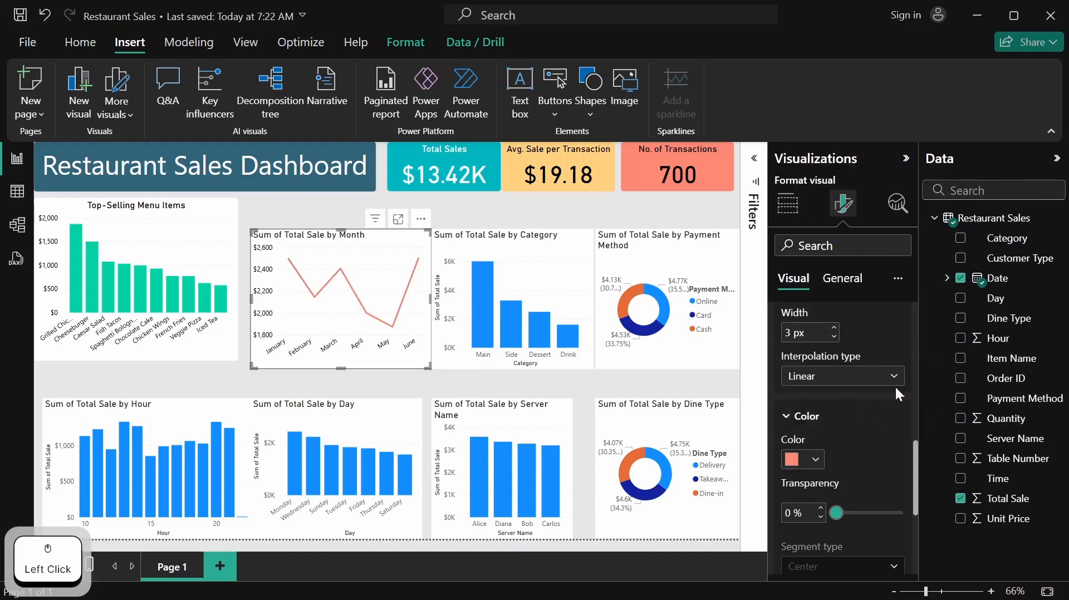
{"action": "scroll", "coordinate": [861, 418], "scroll_direction": "up", "scroll_amount": 5}
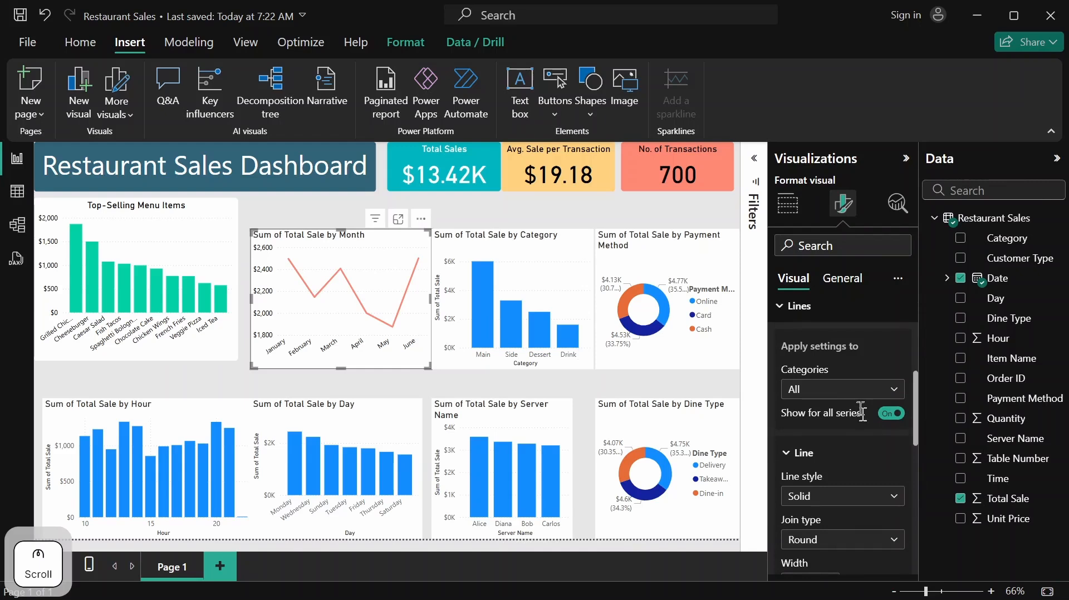
Turn on markers for all categories on the line of the Sum of Total Sale by Month chart
{"action": "left_click", "coordinate": [783, 393]}
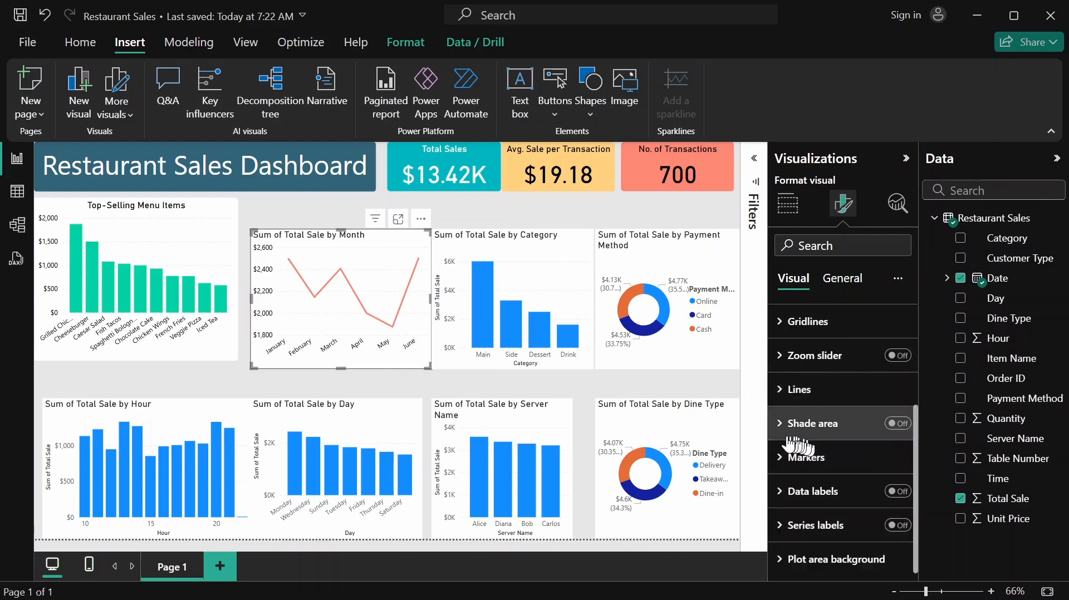
{"action": "left_click", "coordinate": [791, 460]}
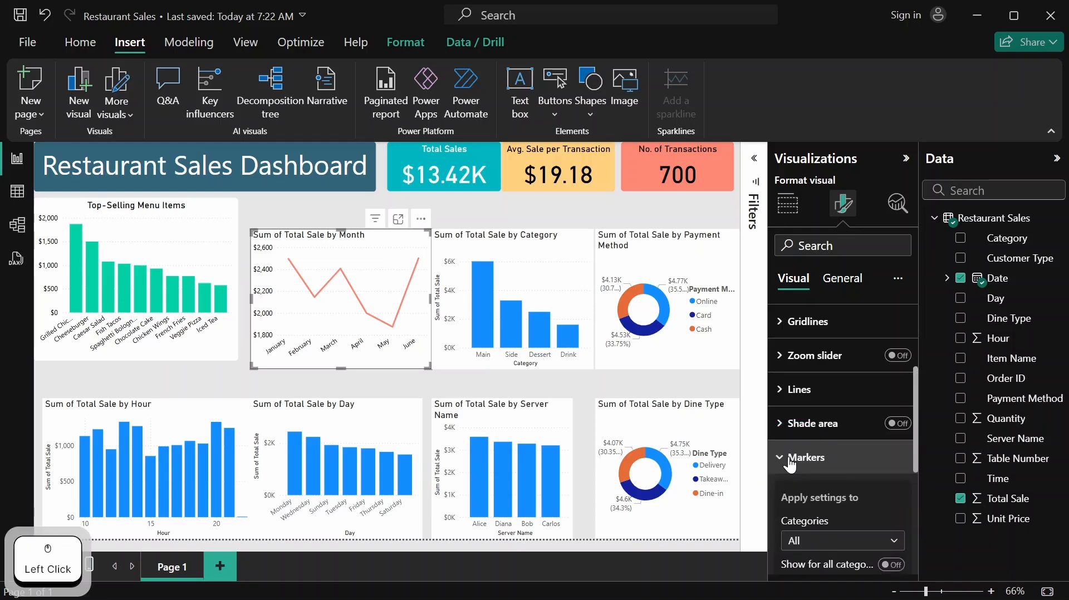
{"action": "scroll", "coordinate": [819, 440], "scroll_direction": "down", "scroll_amount": 3}
{"action": "scroll", "coordinate": [819, 432], "scroll_direction": "down", "scroll_amount": 3}
{"action": "scroll", "coordinate": [818, 432], "scroll_direction": "up", "scroll_amount": 3}
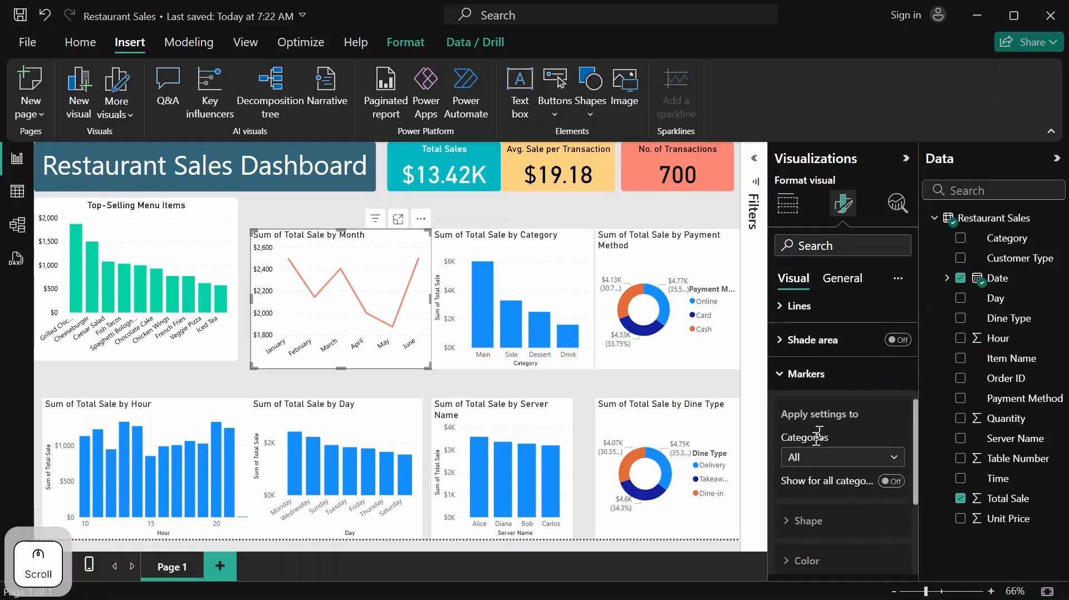
{"action": "scroll", "coordinate": [833, 428], "scroll_direction": "down", "scroll_amount": 1}
{"action": "scroll", "coordinate": [837, 420], "scroll_direction": "down", "scroll_amount": 2}
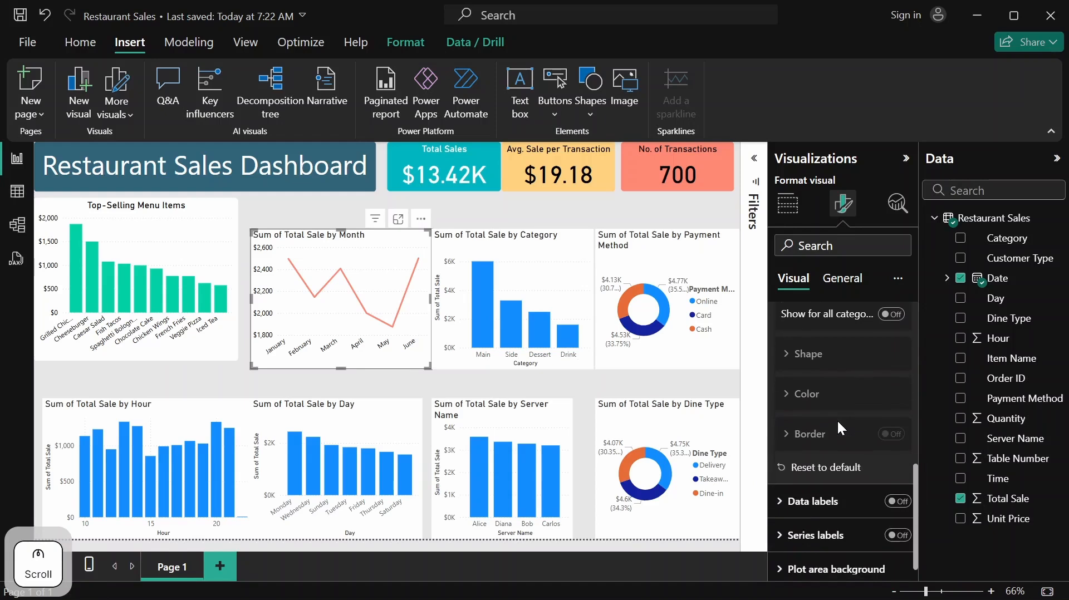
{"action": "scroll", "coordinate": [837, 420], "scroll_direction": "up", "scroll_amount": 1}
{"action": "scroll", "coordinate": [837, 420], "scroll_direction": "up", "scroll_amount": 1}
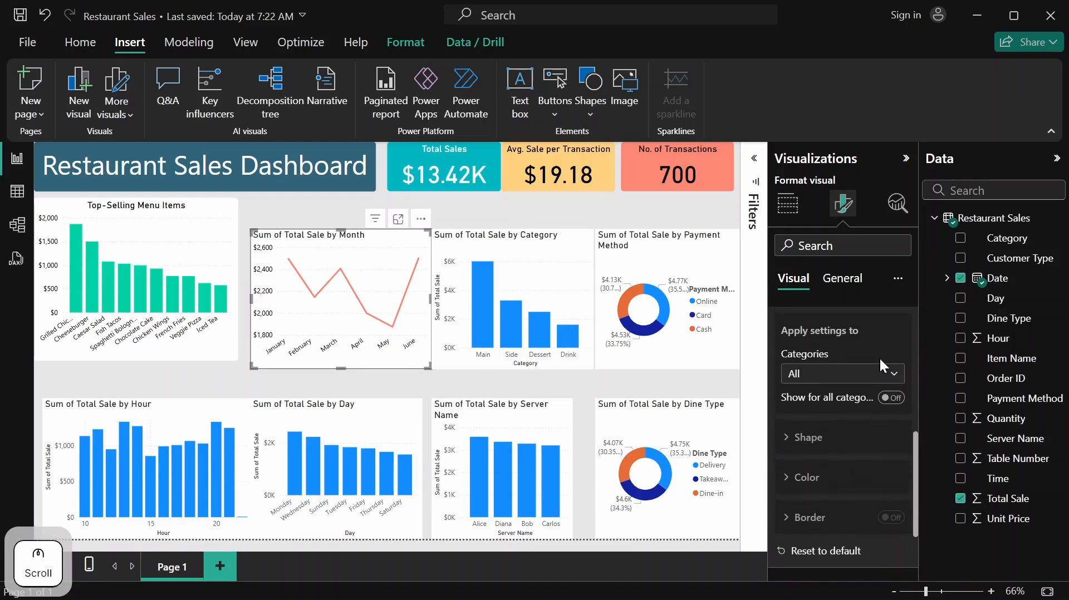
{"action": "left_click", "coordinate": [890, 374]}
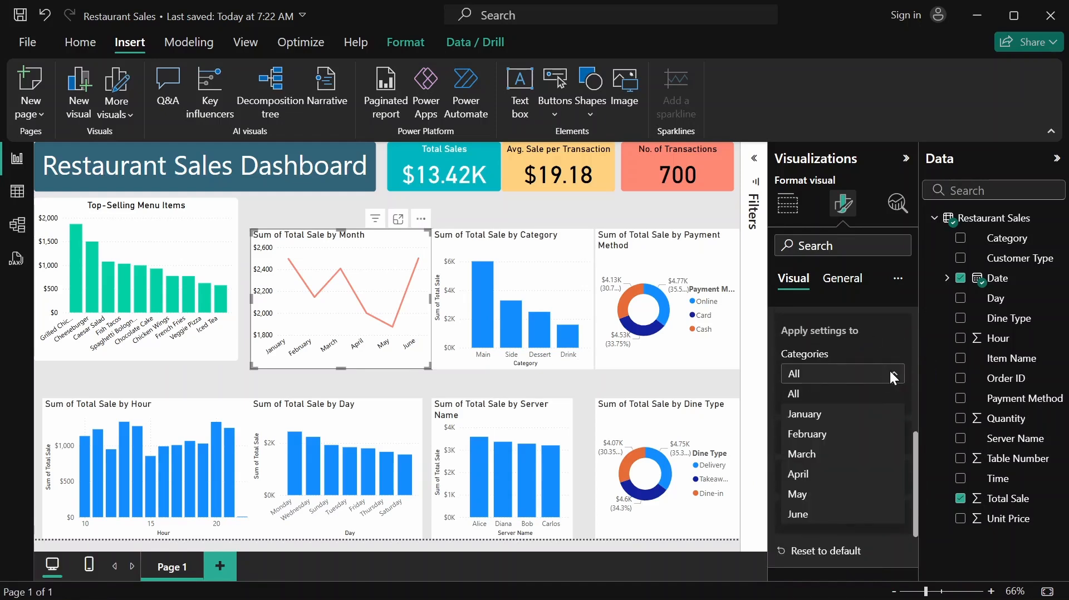
{"action": "left_click", "coordinate": [886, 376]}
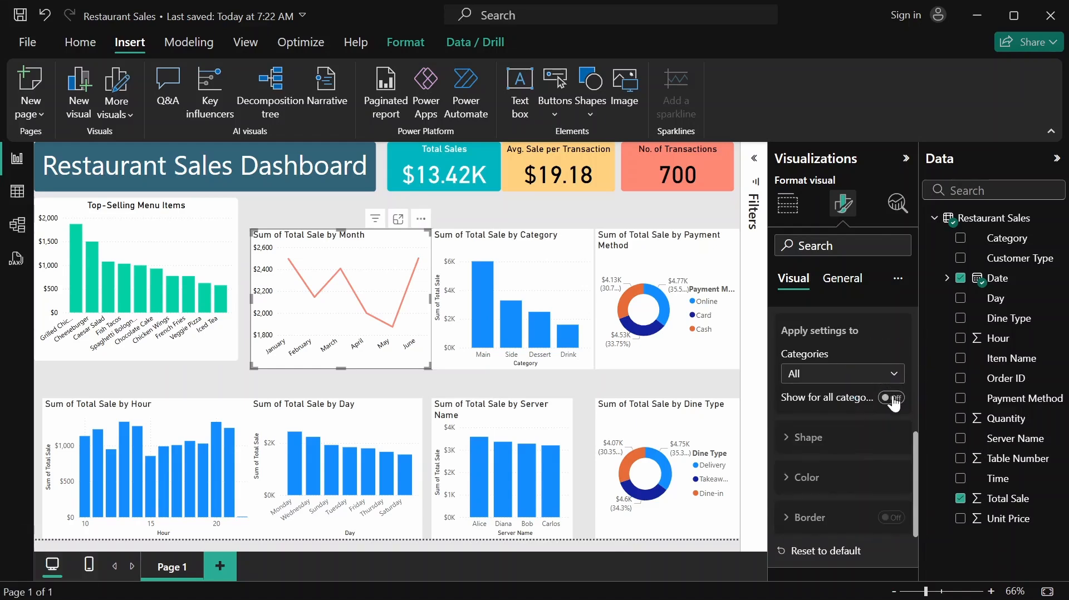
{"action": "left_click", "coordinate": [893, 399]}
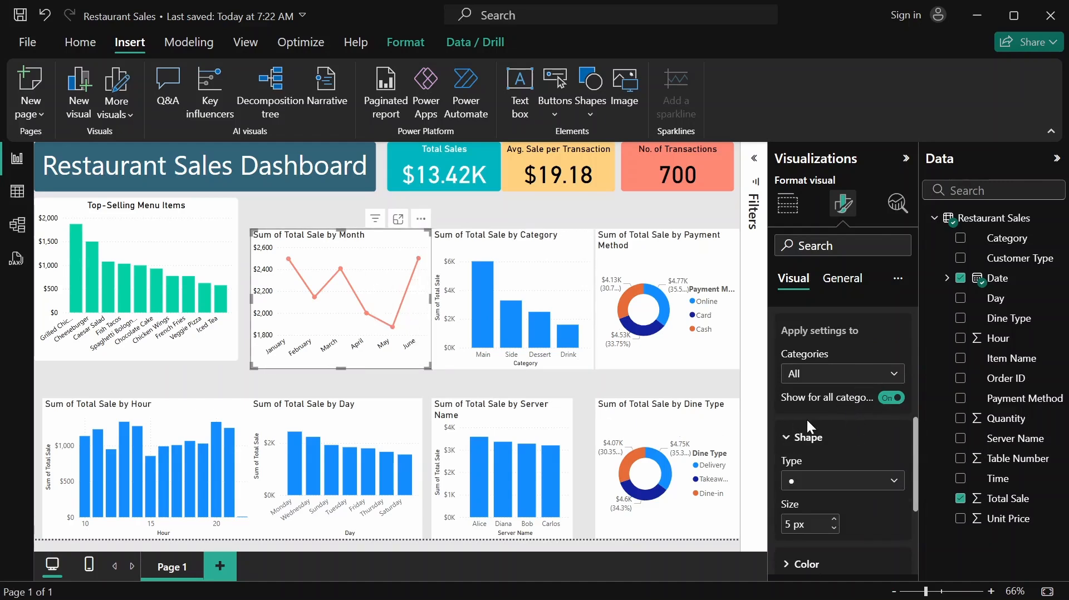
Change the marker color of the Sum of Total Sale by Month chart to the recently used green of the Top-Selling Menu Items columns
{"action": "scroll", "coordinate": [852, 452], "scroll_direction": "down", "scroll_amount": 3}
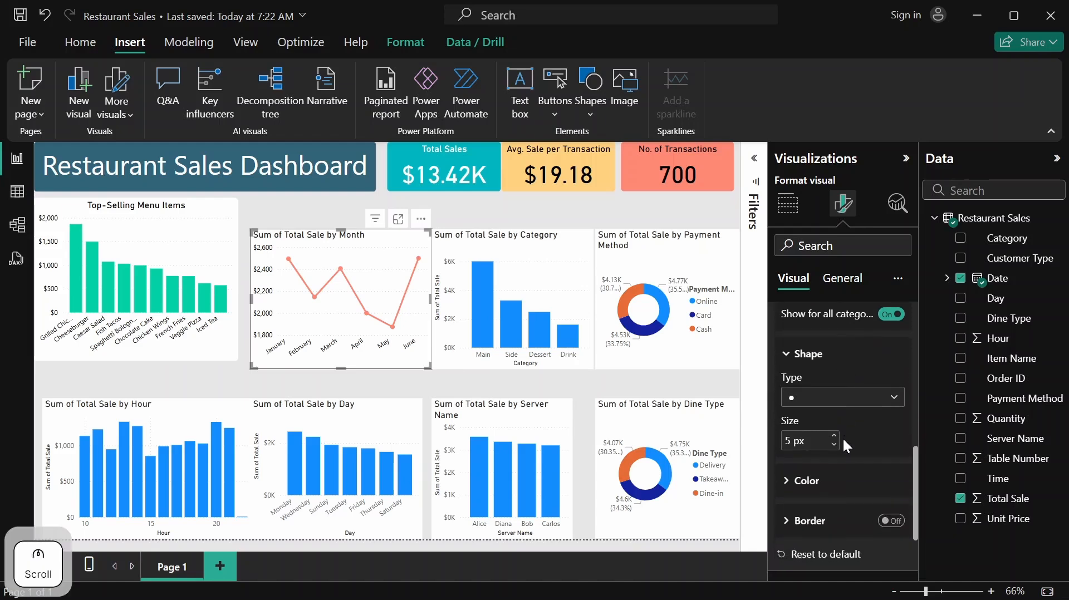
{"action": "left_click", "coordinate": [797, 483]}
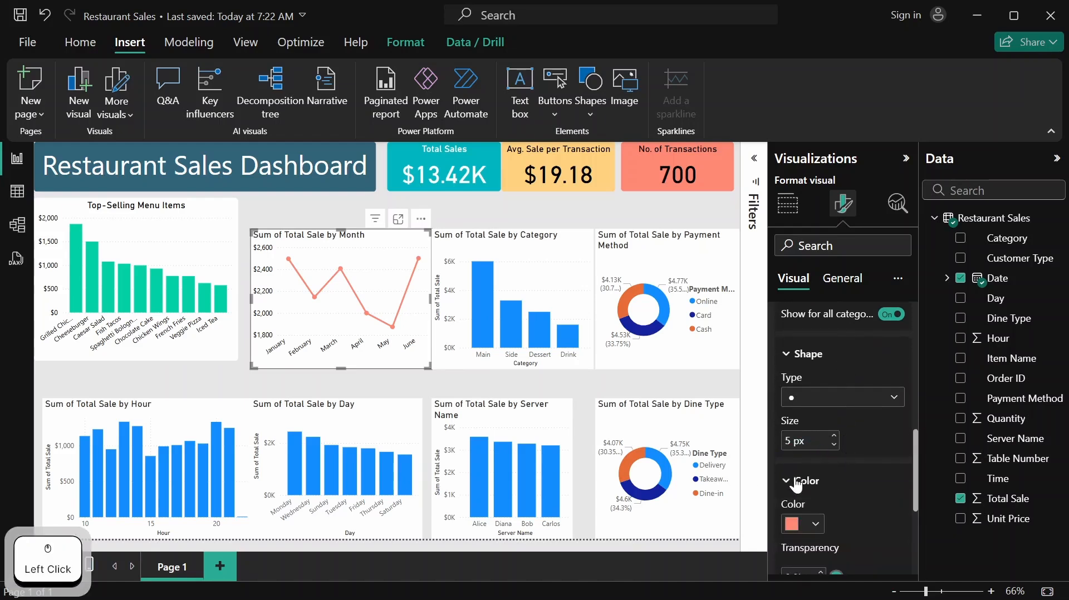
{"action": "scroll", "coordinate": [808, 454], "scroll_direction": "down", "scroll_amount": 2}
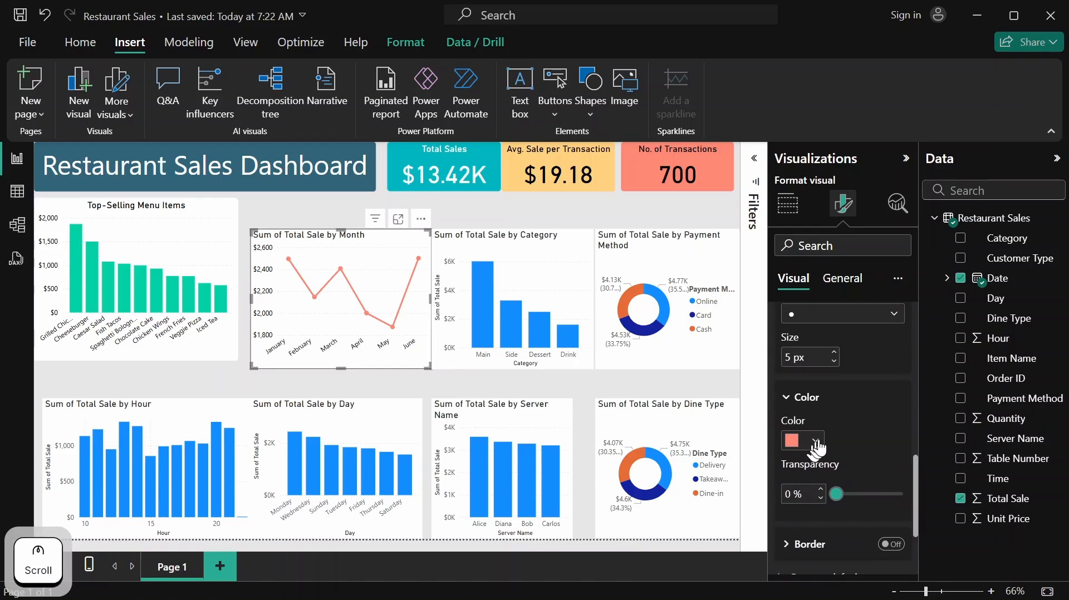
{"action": "left_click", "coordinate": [817, 442]}
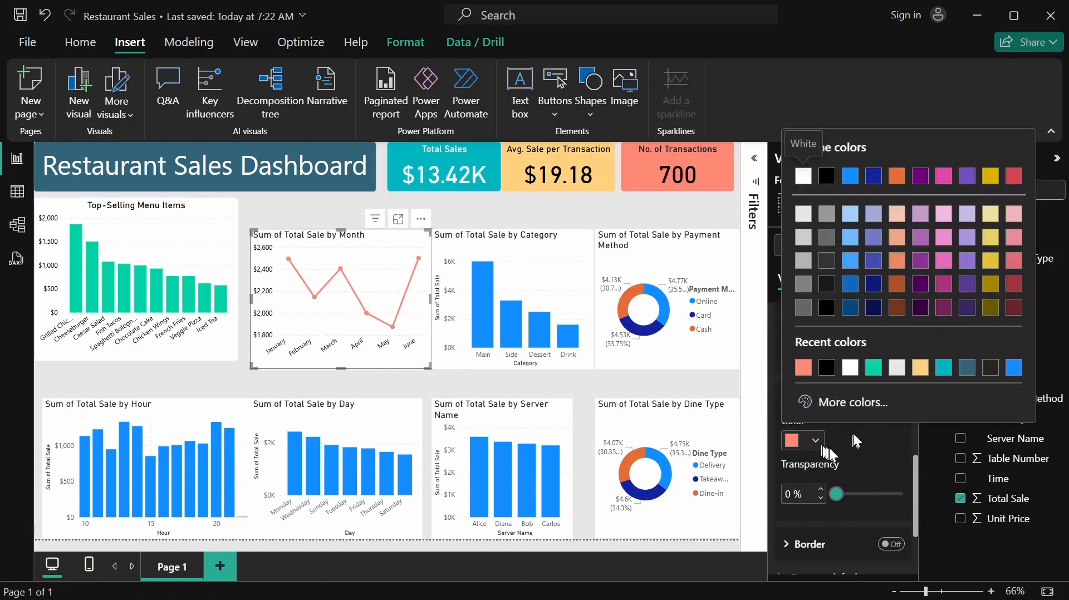
{"action": "left_click", "coordinate": [873, 368]}
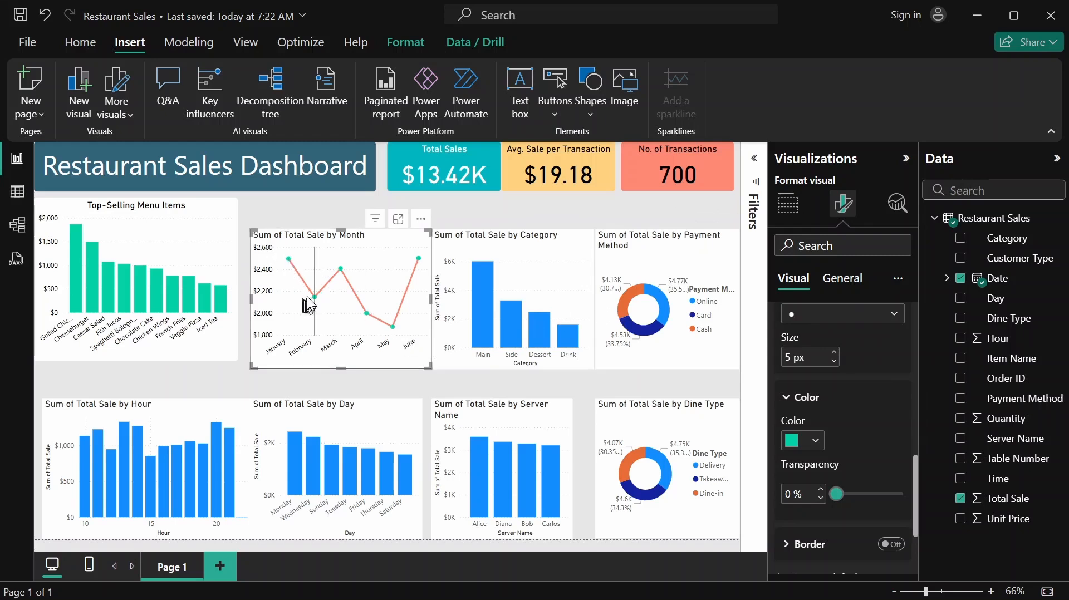
{"action": "mouse_move", "coordinate": [337, 274]}
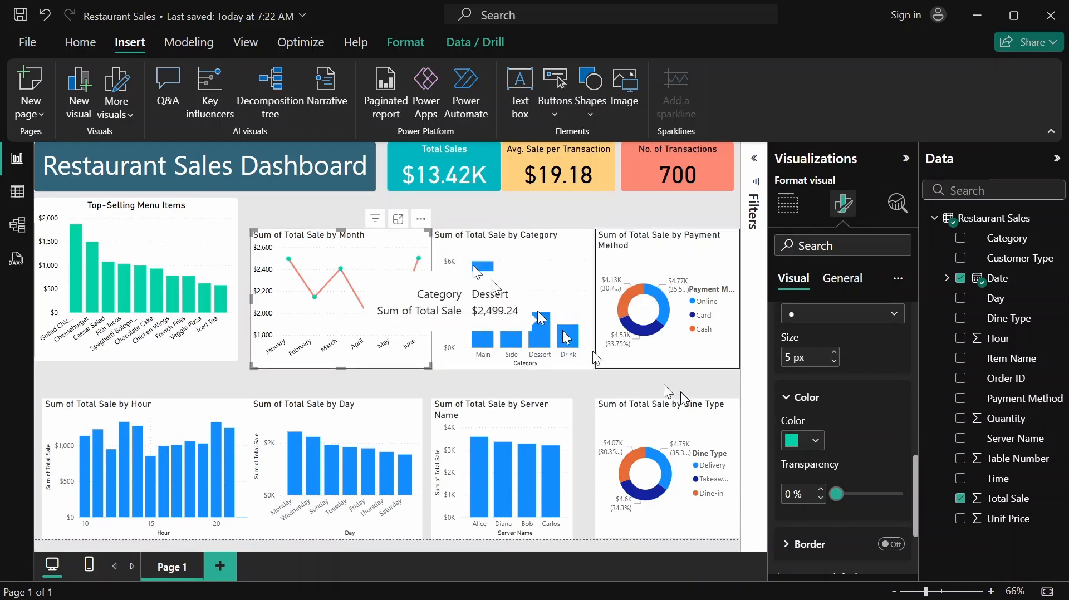
{"action": "scroll", "coordinate": [897, 434], "scroll_direction": "down", "scroll_amount": 2}
{"action": "scroll", "coordinate": [891, 423], "scroll_direction": "up", "scroll_amount": 5}
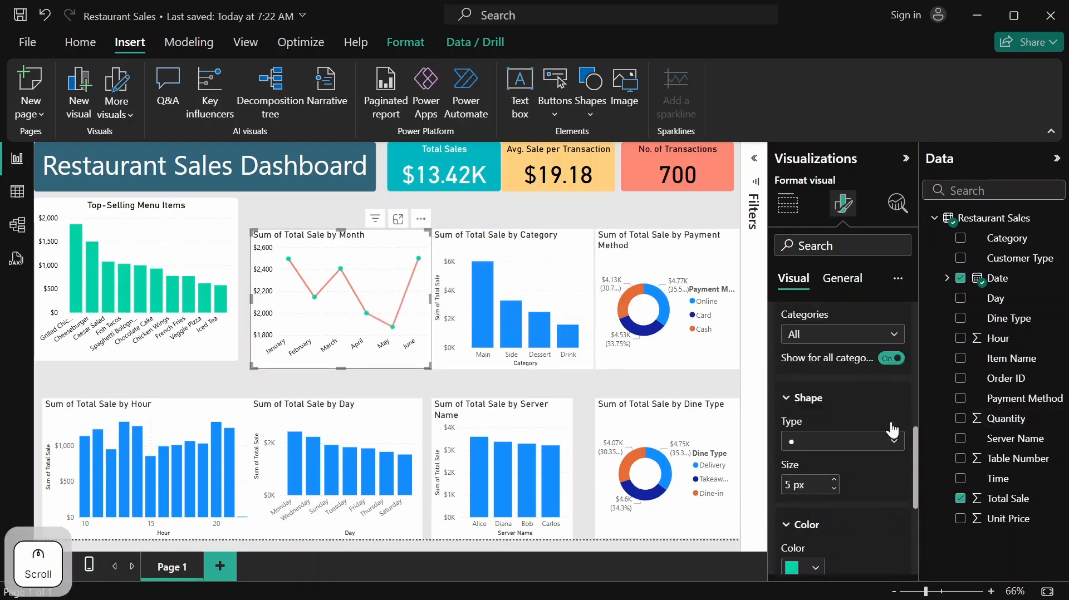
{"action": "left_click", "coordinate": [784, 386]}
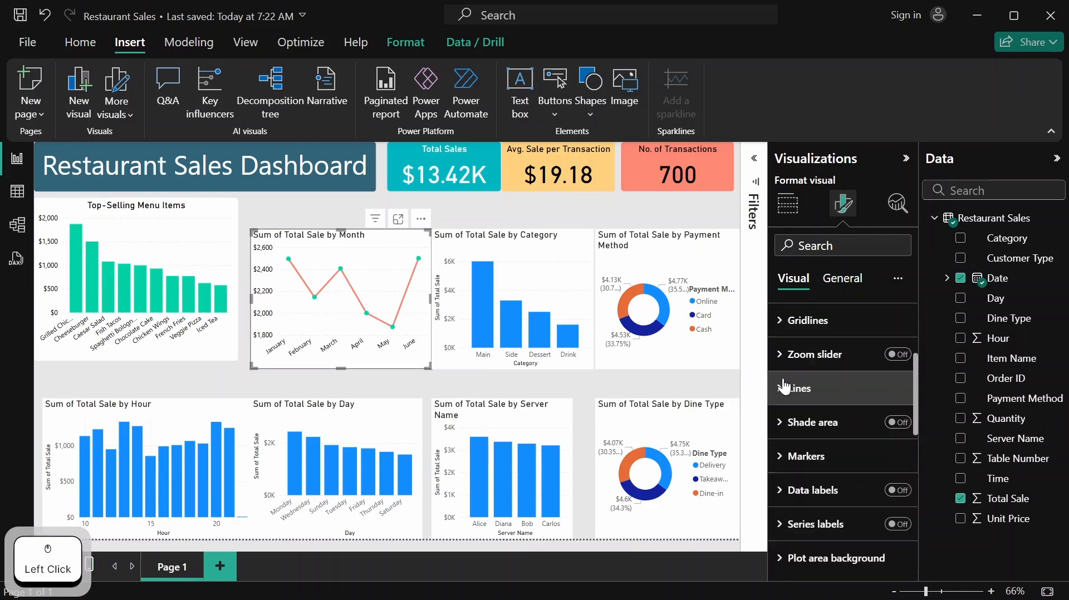
Resize the Sum of Total Sale by Month chart to height 295 and width 340, and place it directly beside the Top-Selling Menu Items chart
{"action": "scroll", "coordinate": [844, 385], "scroll_direction": "up", "scroll_amount": 2}
{"action": "scroll", "coordinate": [847, 383], "scroll_direction": "up", "scroll_amount": 2}
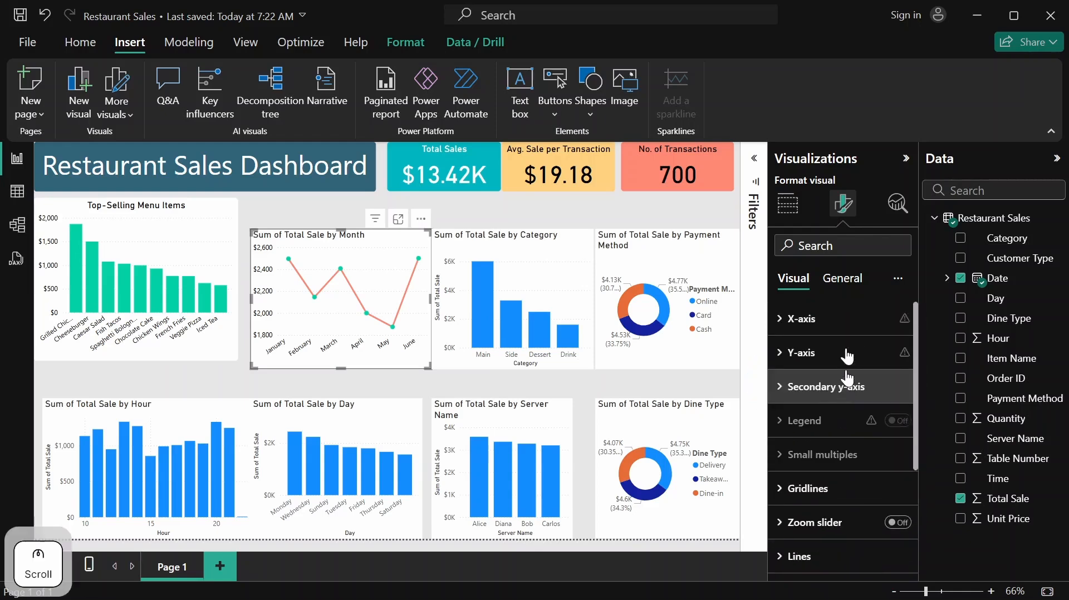
{"action": "left_click", "coordinate": [853, 284]}
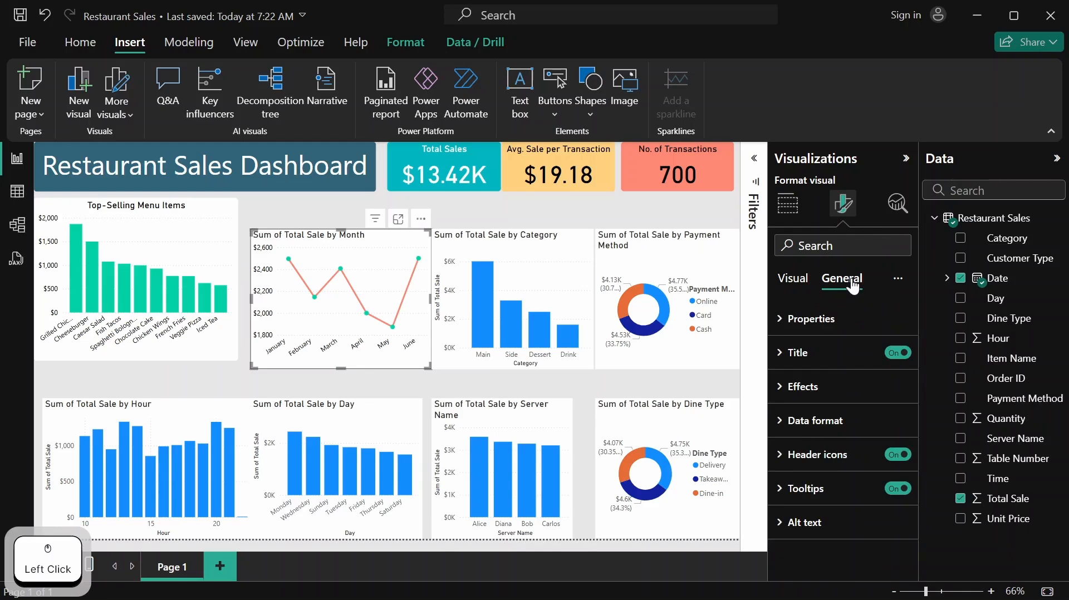
{"action": "left_click", "coordinate": [810, 322]}
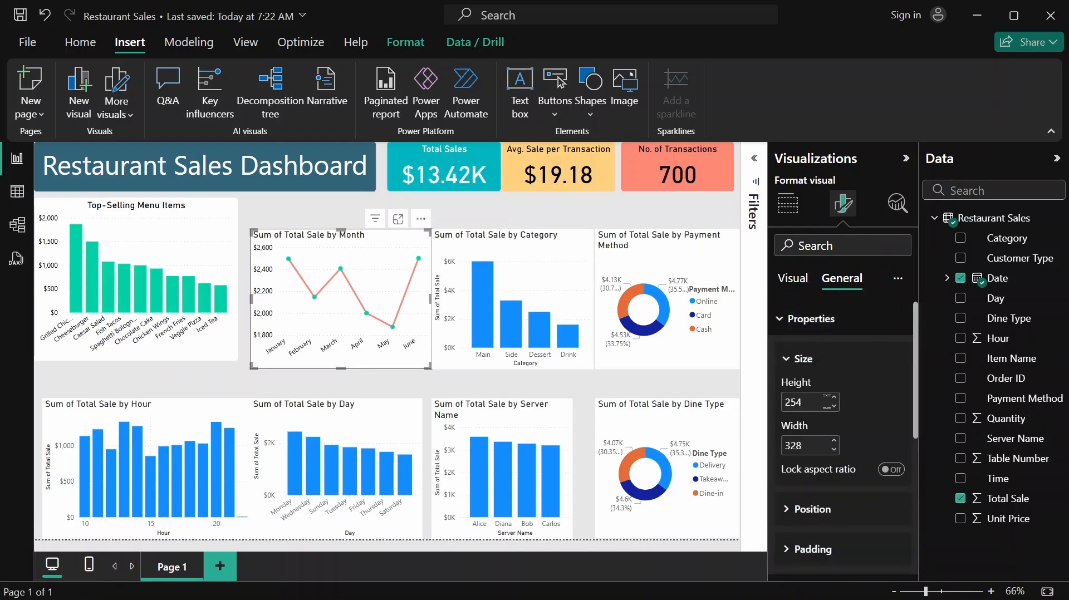
{"action": "left_click", "coordinate": [819, 406]}
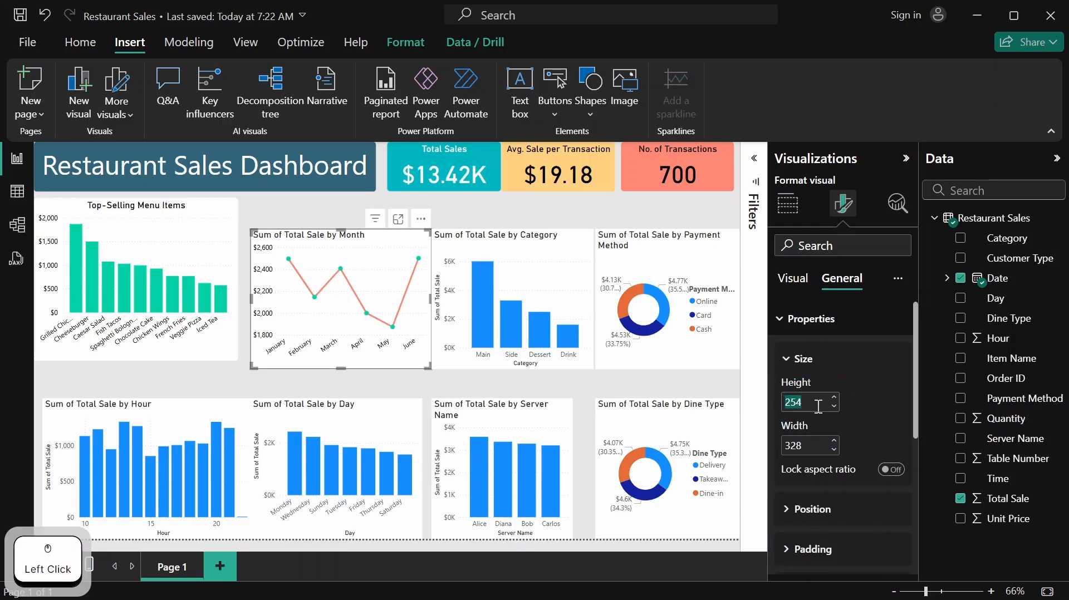
{"action": "type", "text": "295"}
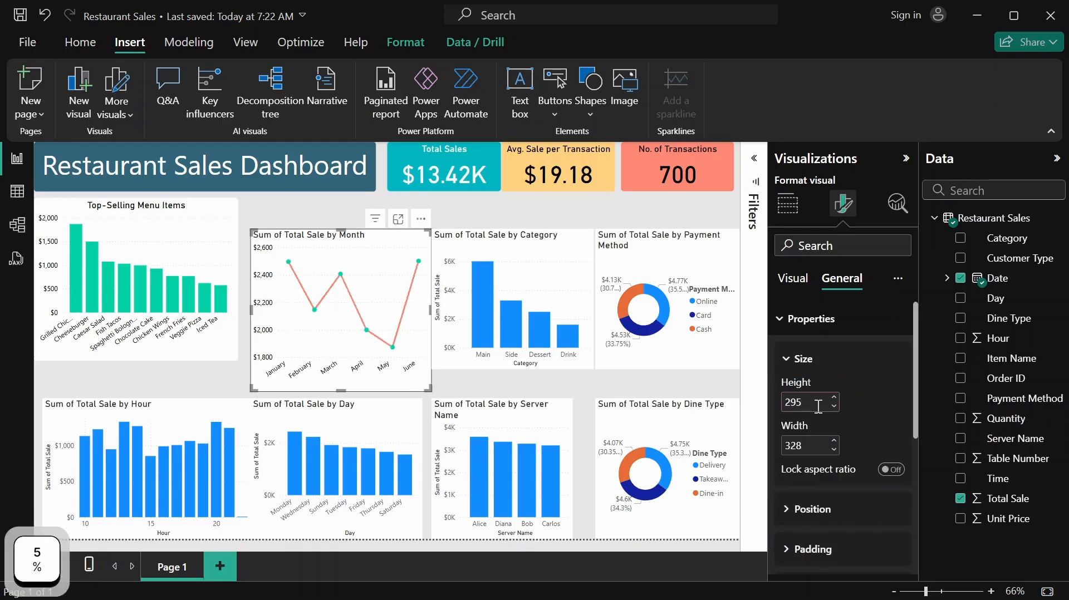
{"action": "key", "text": "Return"}
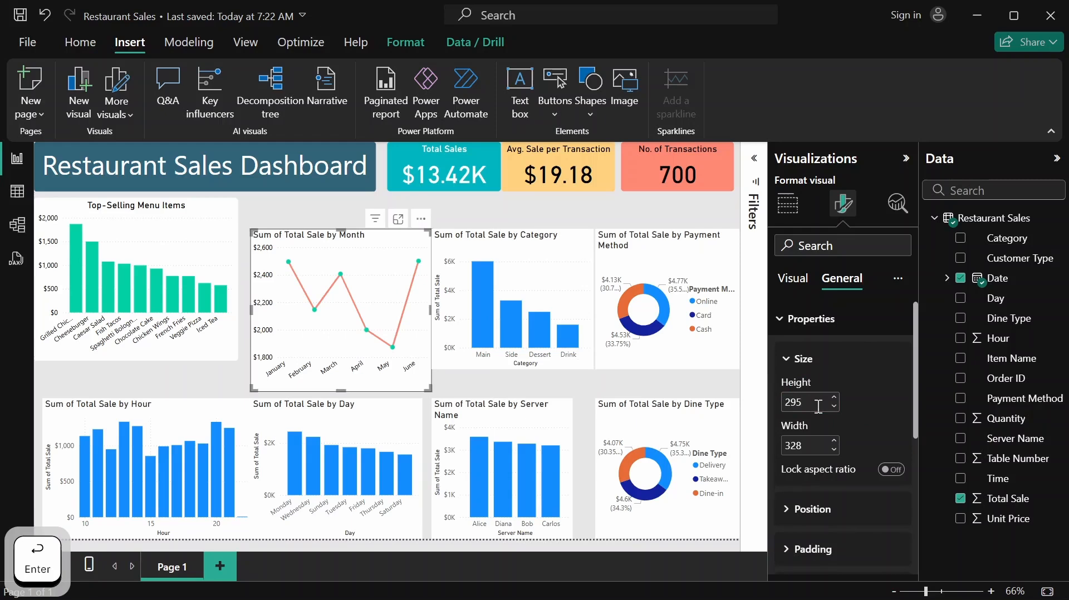
{"action": "left_click", "coordinate": [812, 447]}
{"action": "type", "text": "340"}
{"action": "key", "text": "Return"}
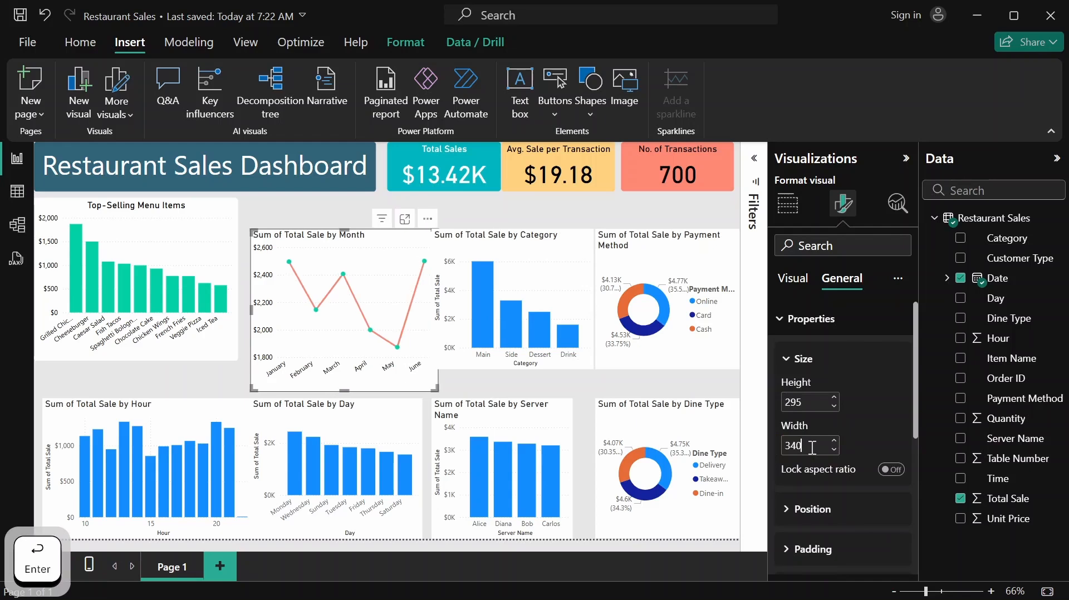
{"action": "left_click_drag", "start_coordinate": [303, 250], "coordinate": [293, 217]}
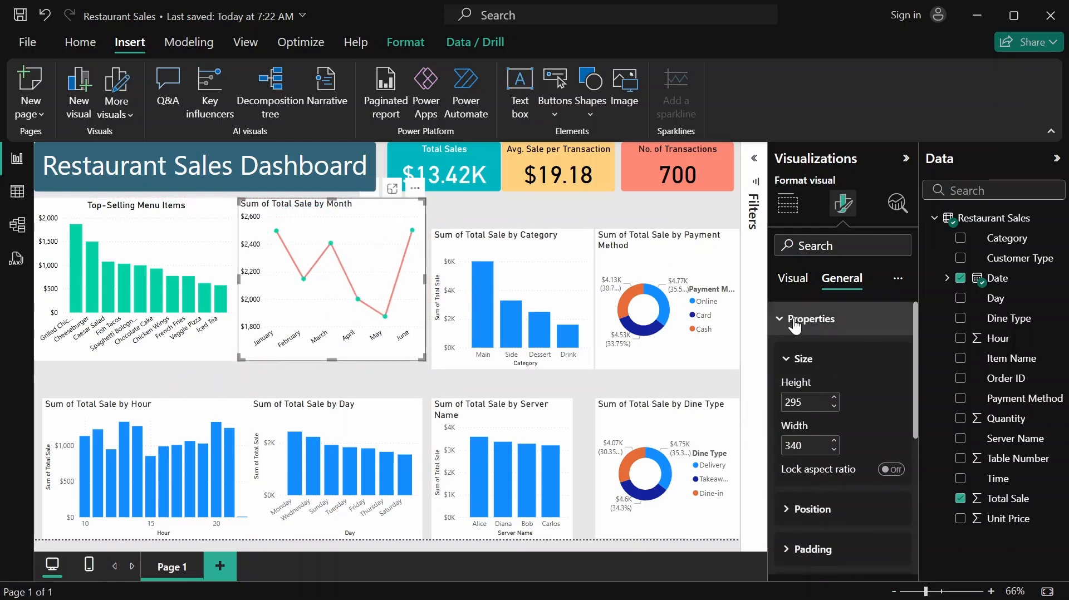
{"action": "left_click", "coordinate": [795, 323]}
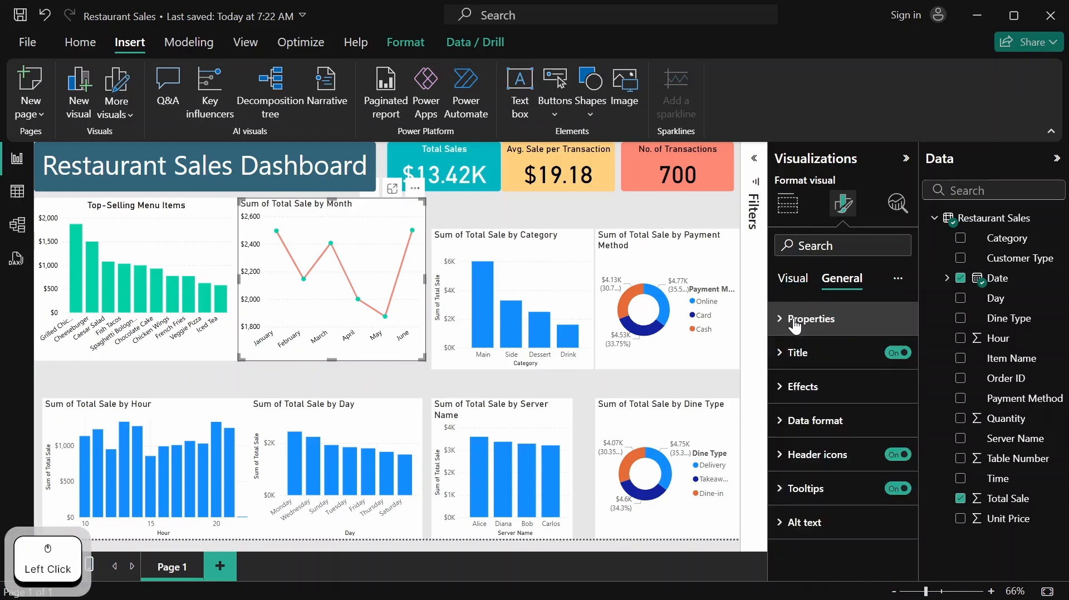
Change the title text of the Sum of Total Sale by Month chart to "Monthly Sales Trend"
{"action": "left_click", "coordinate": [796, 356]}
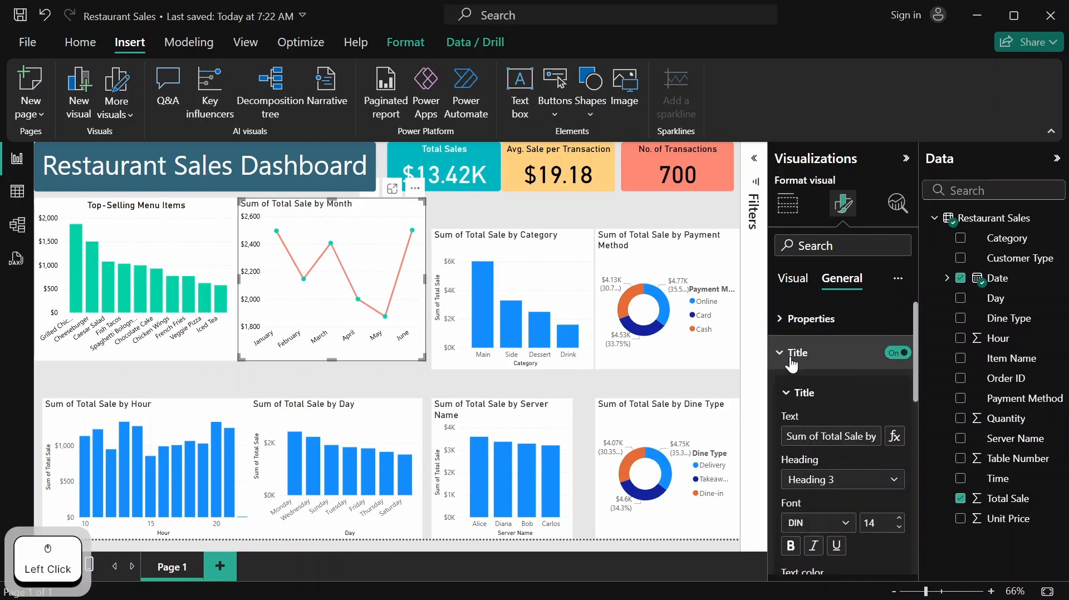
{"action": "left_click_drag", "start_coordinate": [789, 437], "coordinate": [878, 438]}
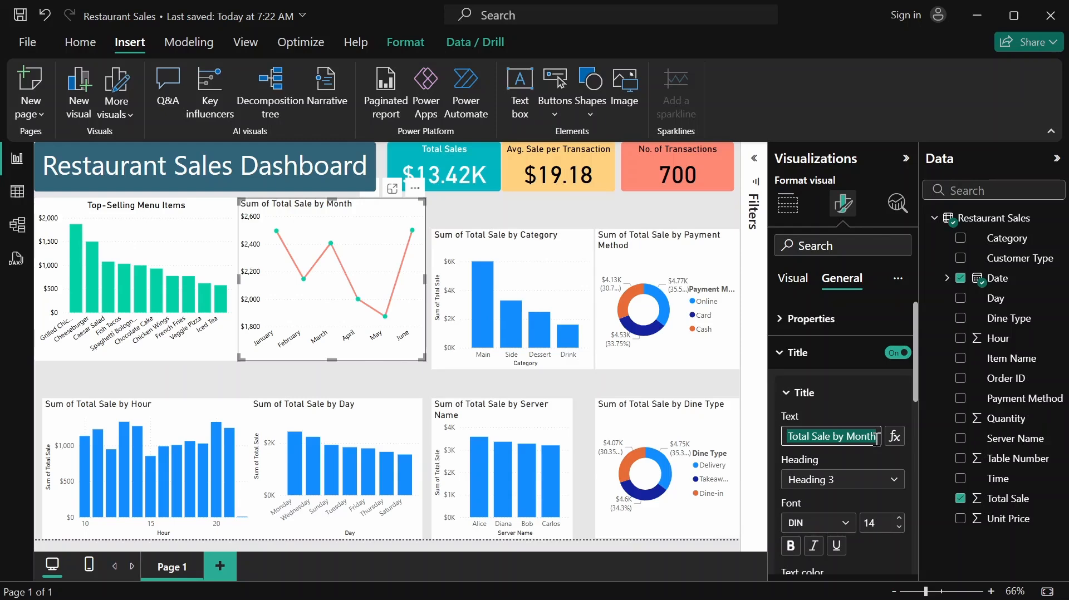
{"action": "type", "text": "Monthly Sales Trend"}
{"action": "left_click", "coordinate": [876, 415]}
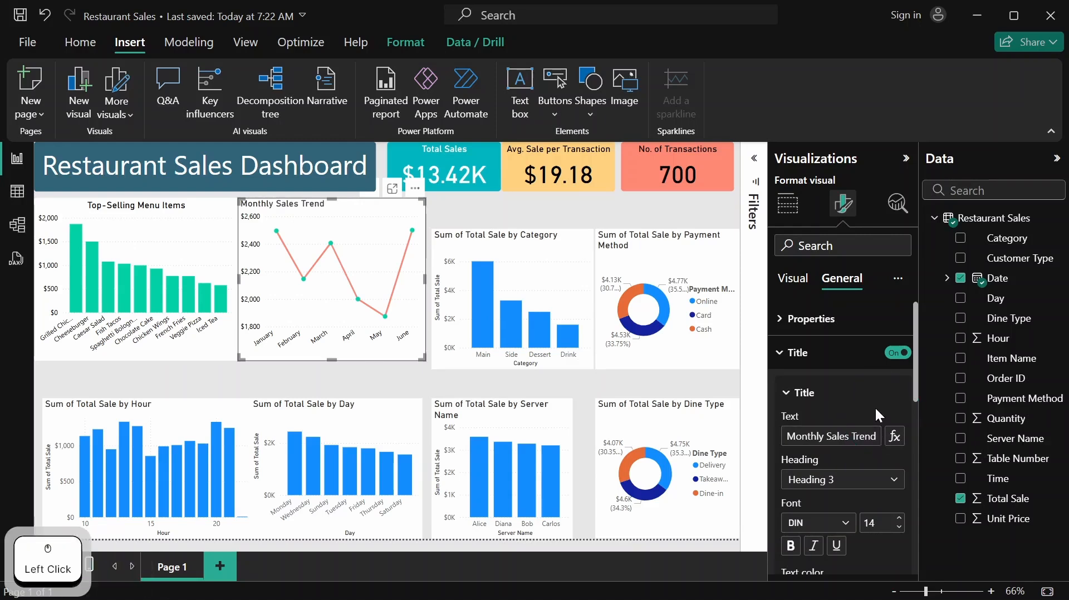
Set the Monthly Sales Trend chart's title color to black and center the title horizontally
{"action": "scroll", "coordinate": [869, 415], "scroll_direction": "down", "scroll_amount": 3}
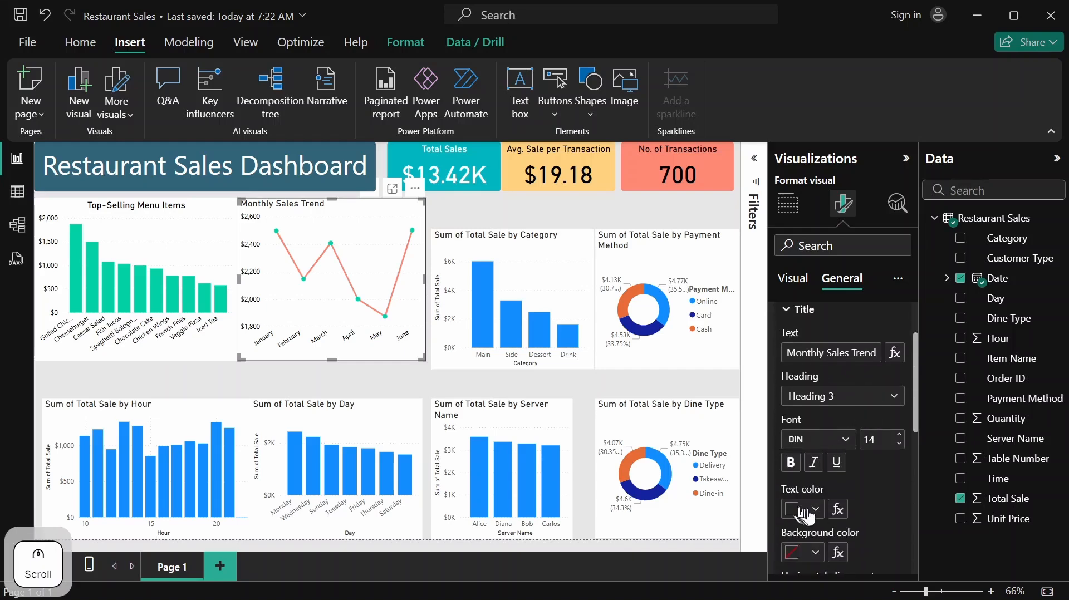
{"action": "left_click", "coordinate": [814, 514]}
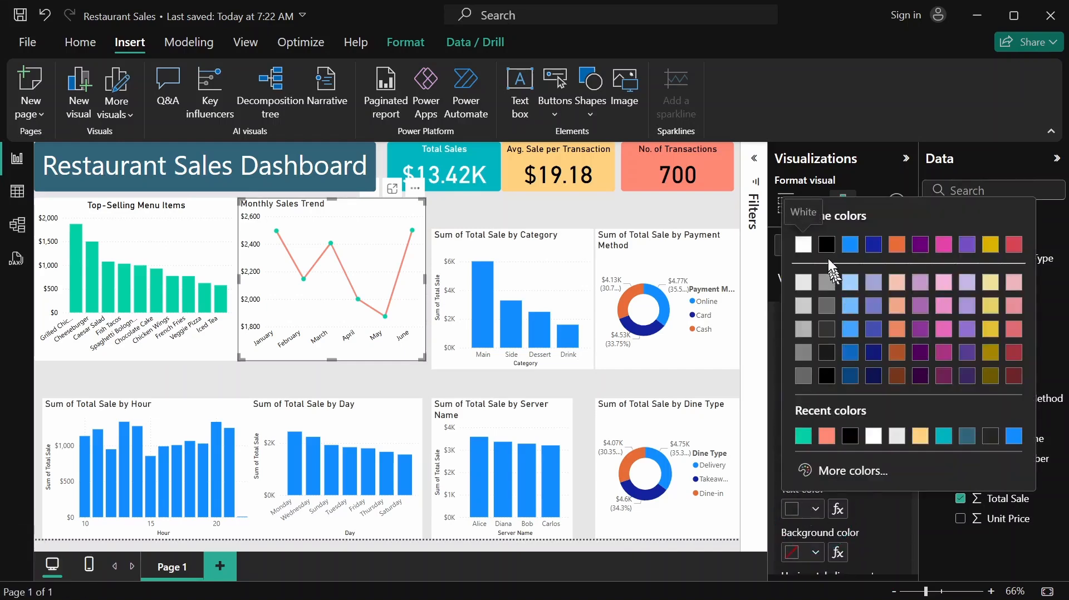
{"action": "left_click", "coordinate": [828, 248]}
{"action": "scroll", "coordinate": [847, 494], "scroll_direction": "down", "scroll_amount": 5}
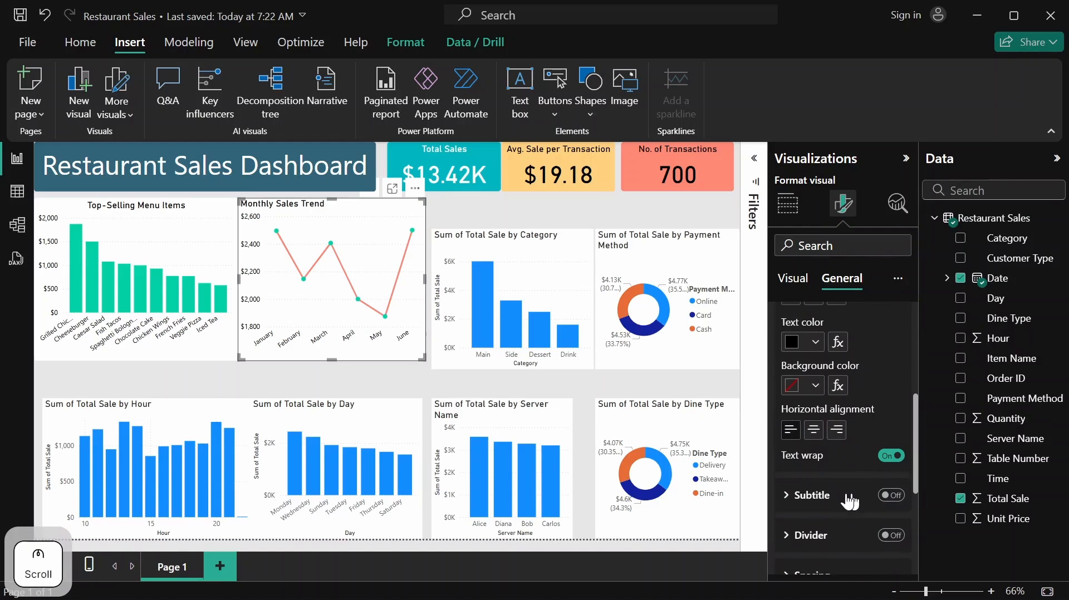
{"action": "left_click", "coordinate": [815, 431]}
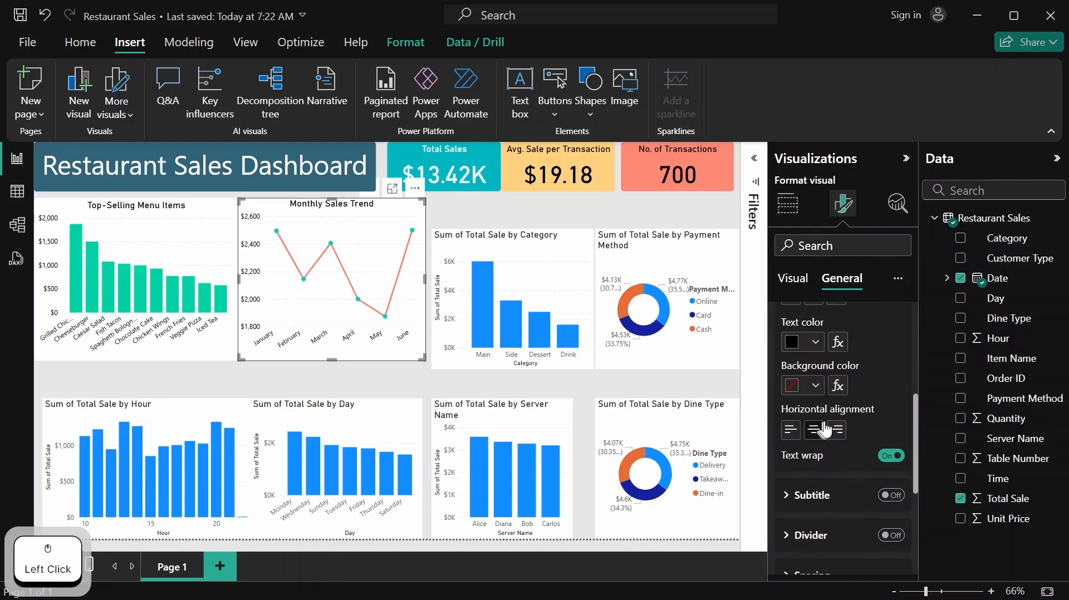
{"action": "scroll", "coordinate": [861, 408], "scroll_direction": "up", "scroll_amount": 6}
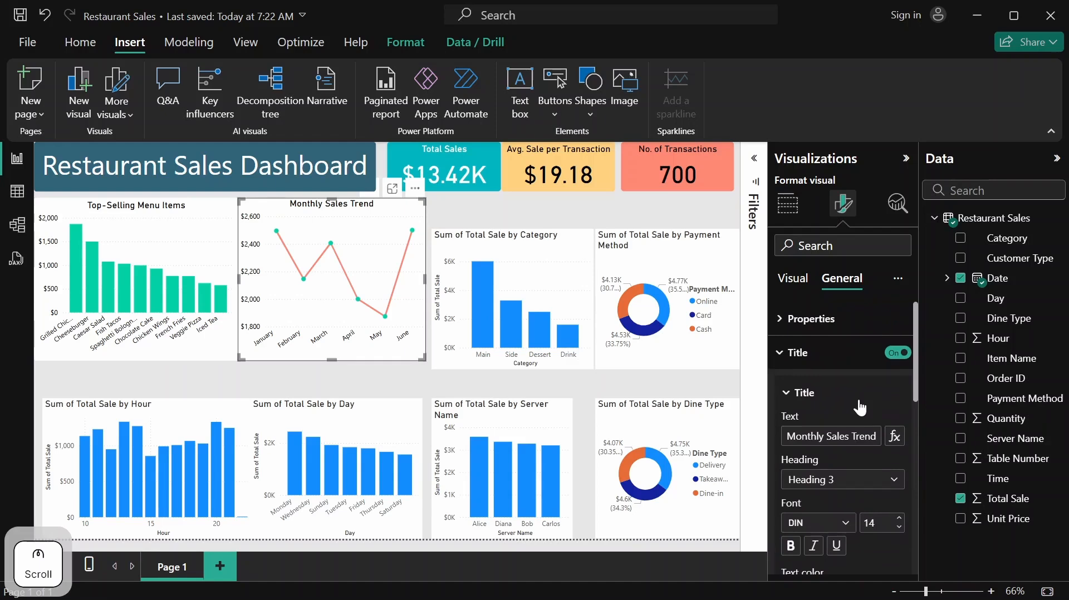
{"action": "left_click", "coordinate": [790, 356]}
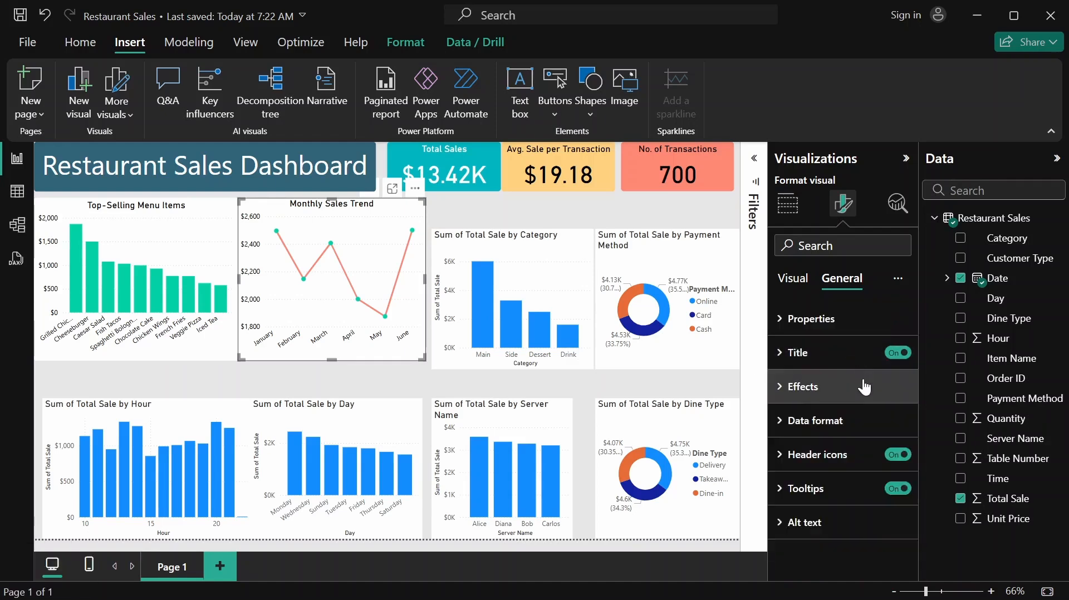
Turn on the visual border of the Monthly Sales Trend chart and set the border color to white
{"action": "left_click", "coordinate": [785, 390]}
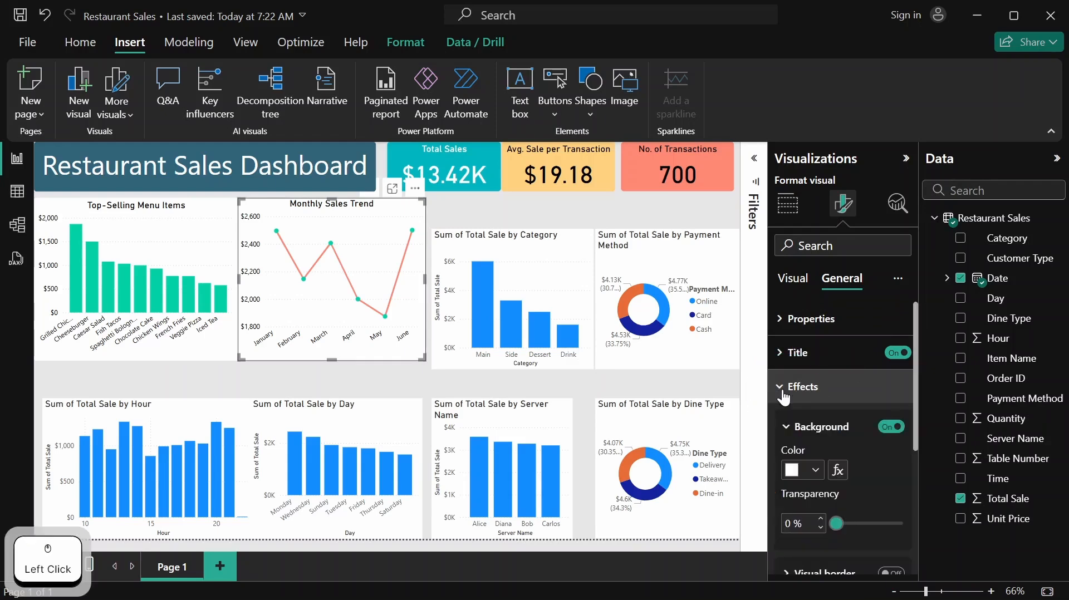
{"action": "scroll", "coordinate": [794, 408], "scroll_direction": "down", "scroll_amount": 2}
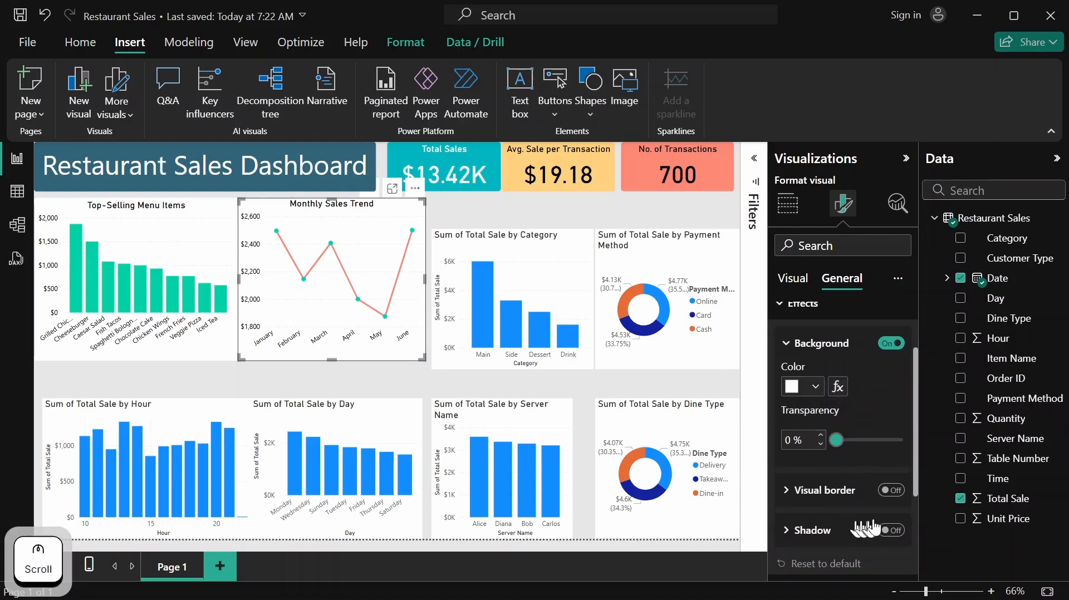
{"action": "left_click", "coordinate": [891, 492]}
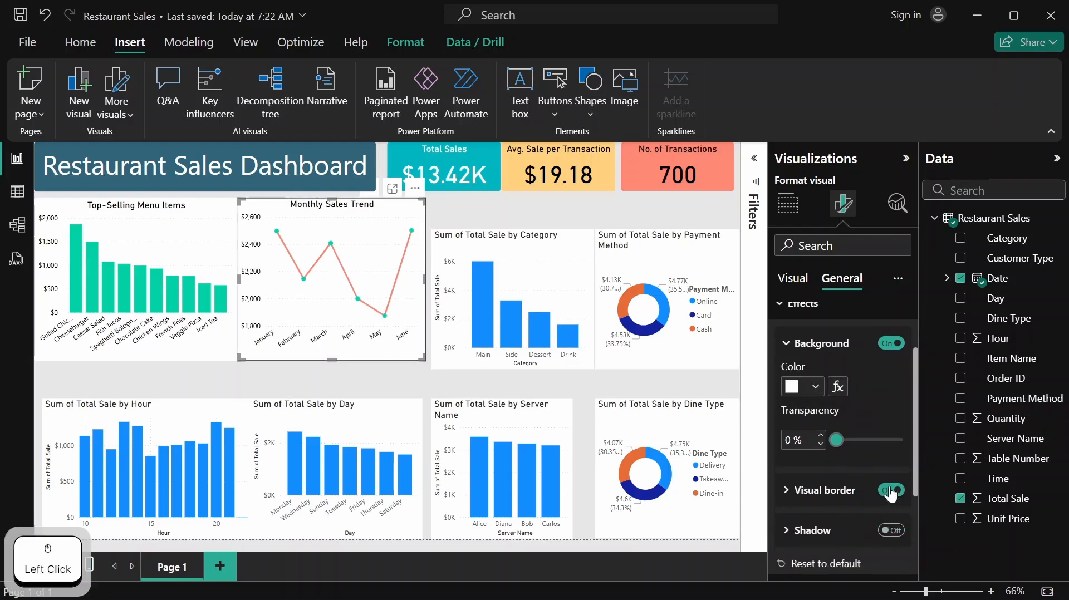
{"action": "left_click", "coordinate": [785, 490]}
{"action": "scroll", "coordinate": [813, 401], "scroll_direction": "down", "scroll_amount": 3}
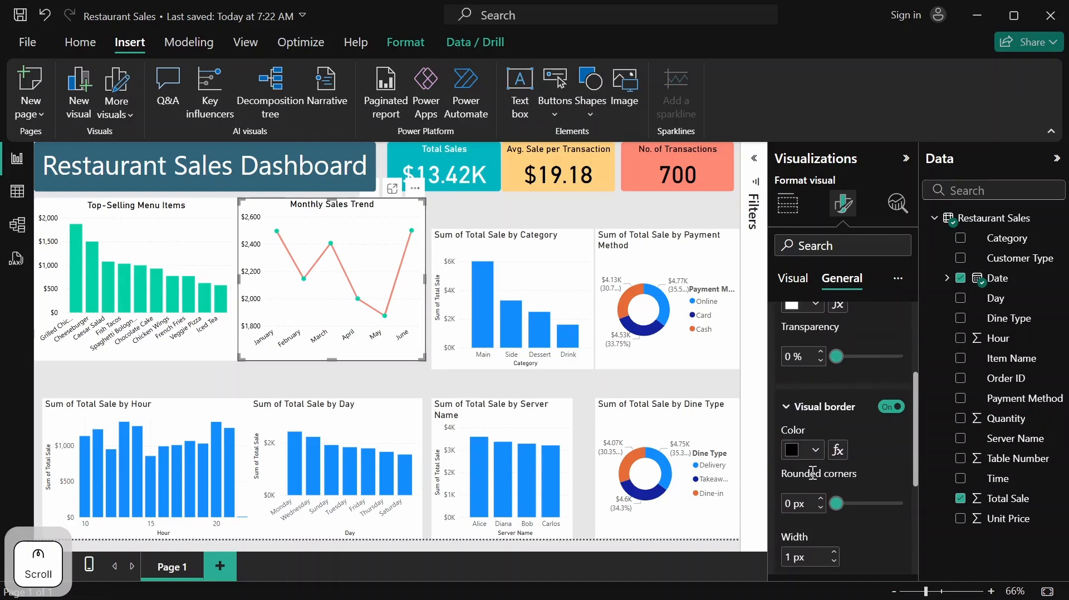
{"action": "left_click", "coordinate": [815, 368]}
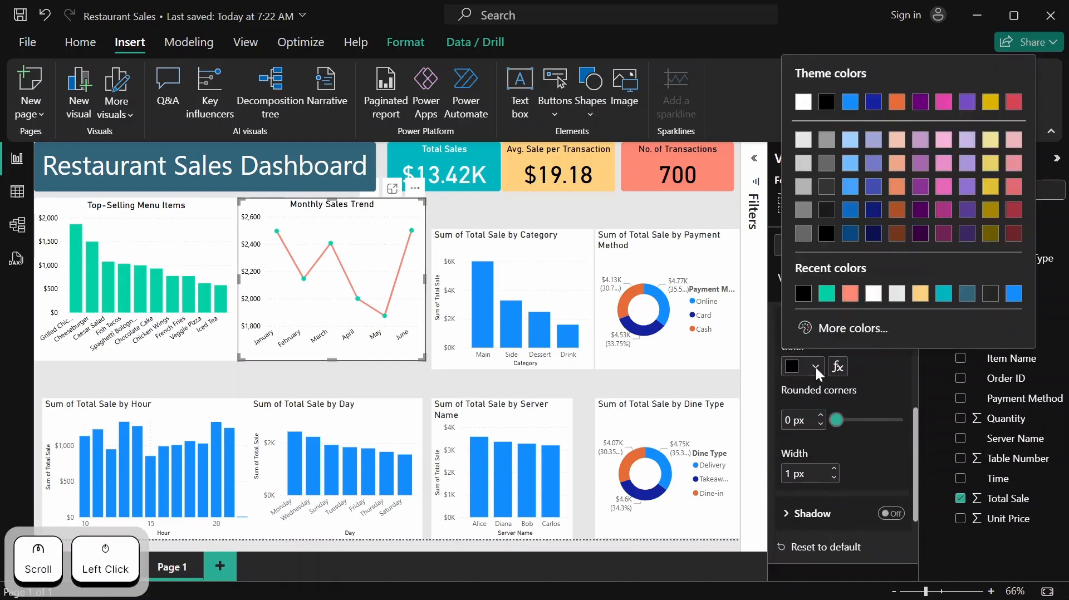
{"action": "left_click", "coordinate": [873, 294]}
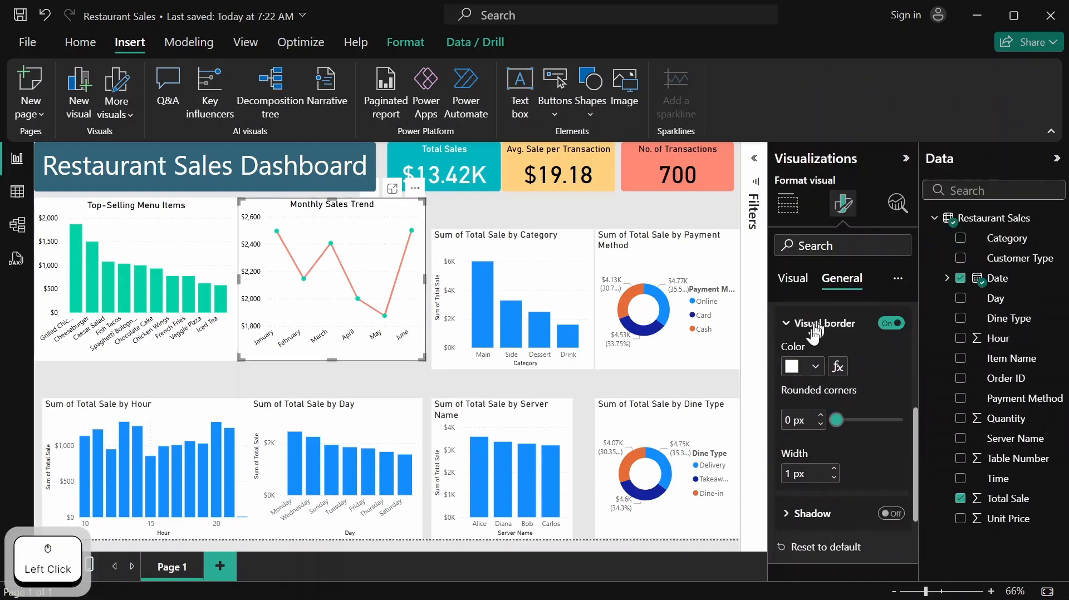
Set the rounded corners of the Monthly Sales Trend chart's border to 5 px
{"action": "left_click", "coordinate": [821, 417]}
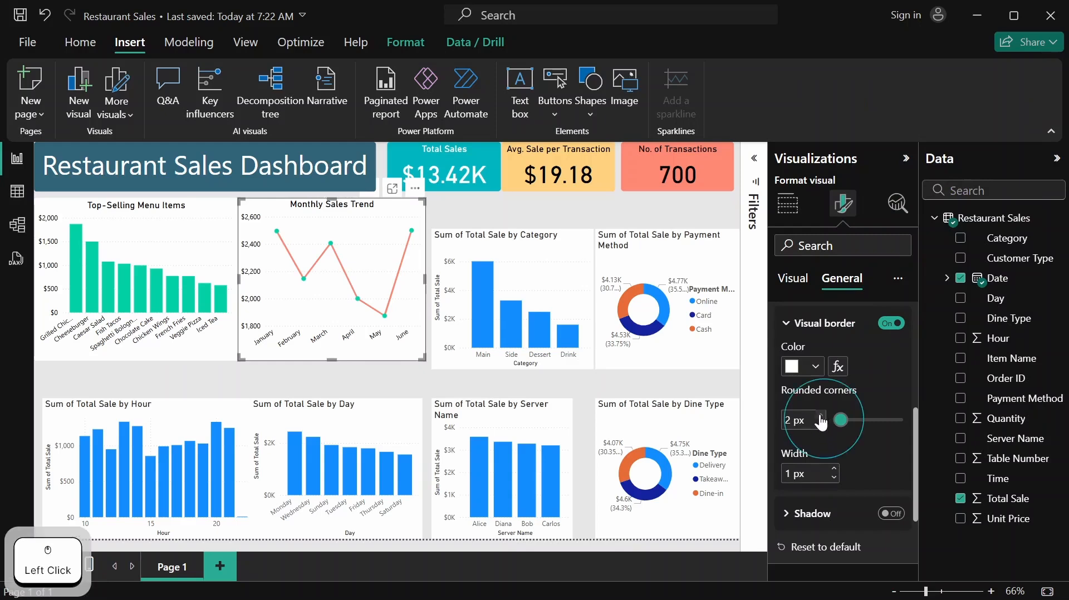
{"action": "left_click", "coordinate": [821, 417]}
{"action": "left_click", "coordinate": [821, 417]}
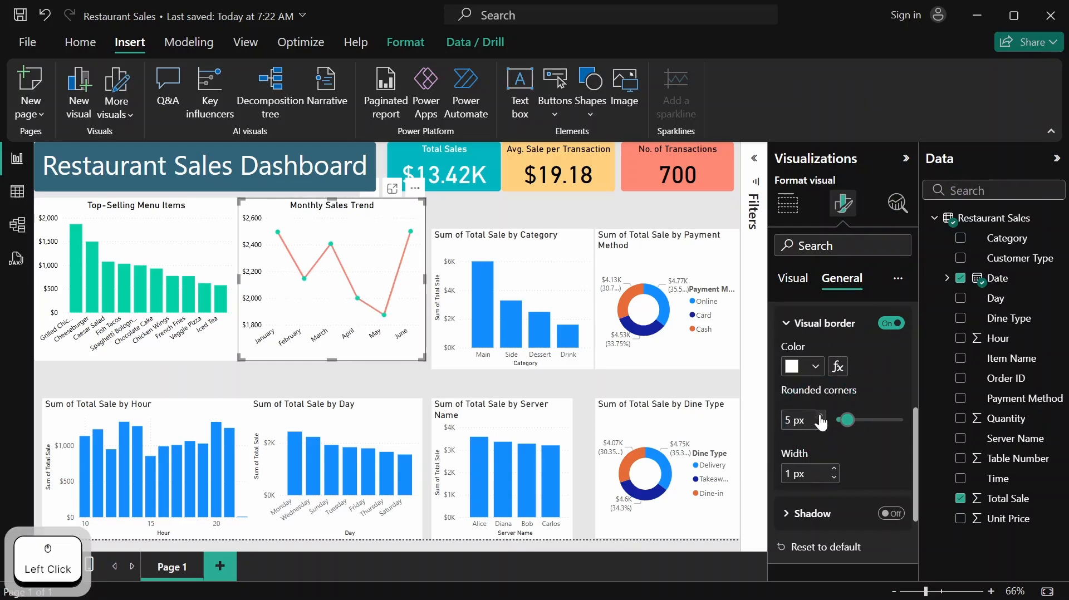
{"action": "scroll", "coordinate": [820, 390], "scroll_direction": "up", "scroll_amount": 5}
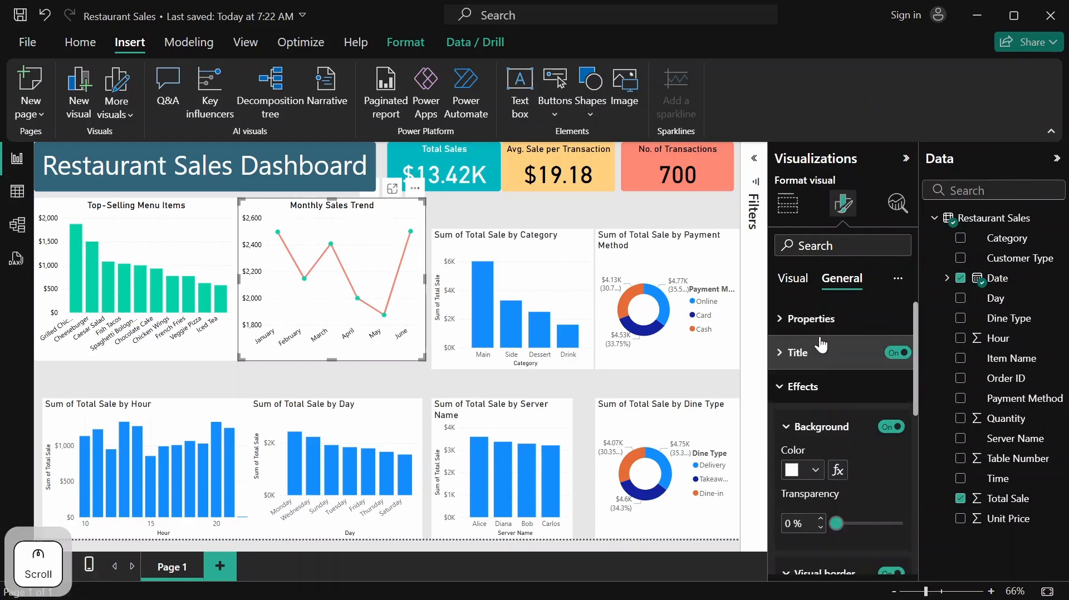
{"action": "left_click", "coordinate": [812, 384]}
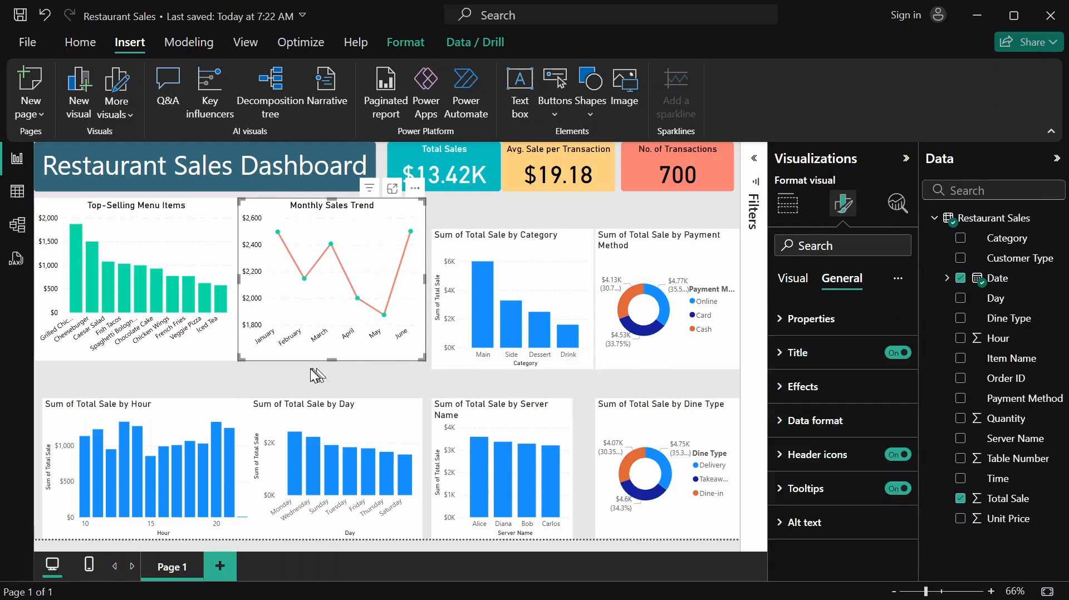
{"action": "left_click", "coordinate": [335, 379]}
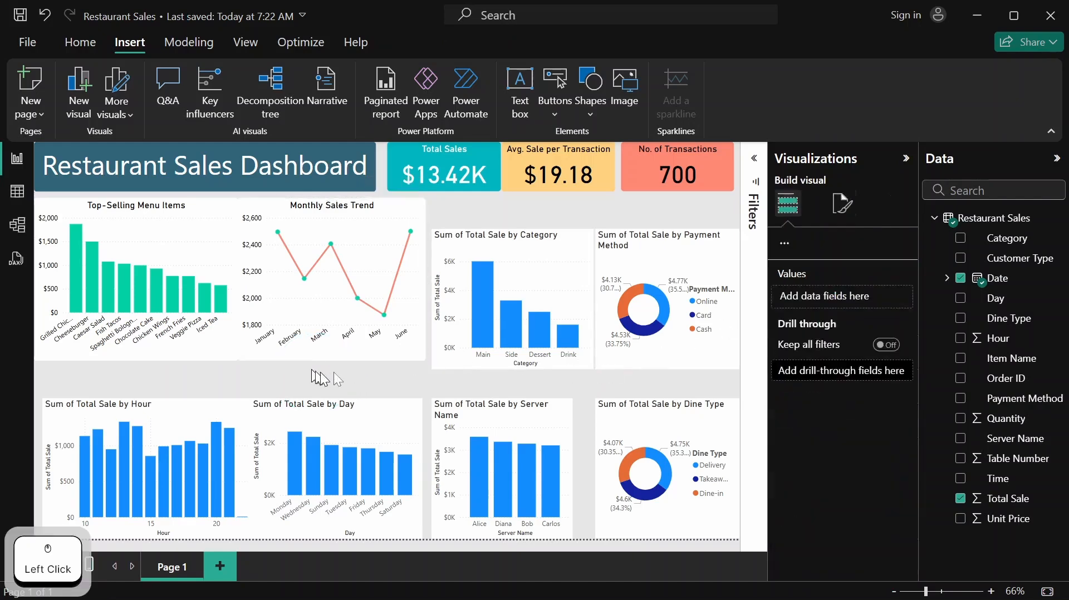
Nudge the Monthly Sales Trend chart slightly right to leave a narrow gap beside the Top-Selling Menu Items chart
{"action": "left_click", "coordinate": [417, 209]}
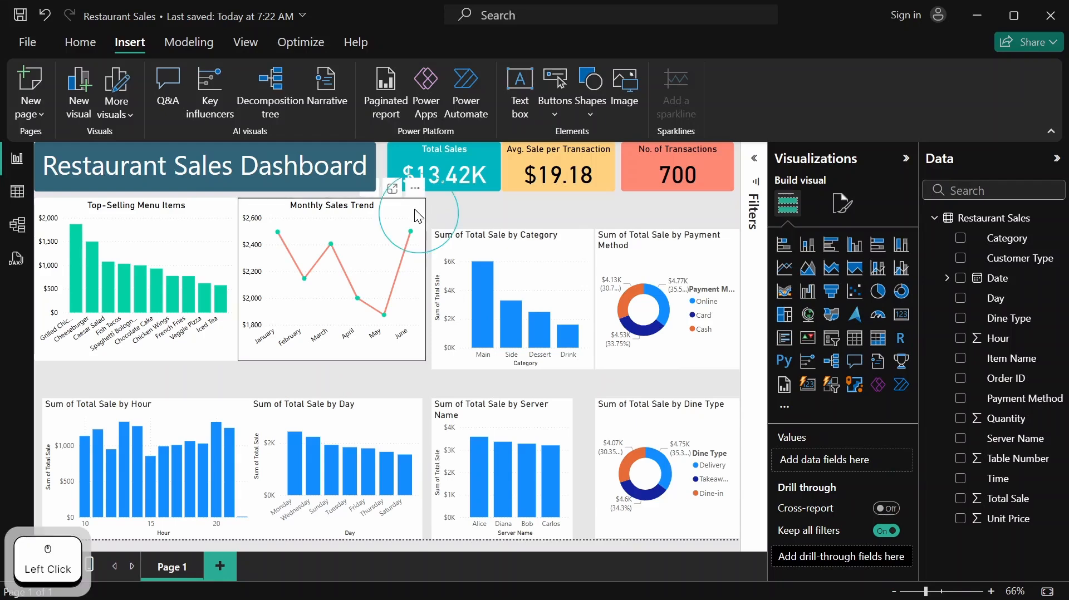
{"action": "key", "text": "Right"}
{"action": "key", "text": "Right"}
{"action": "key", "text": "Right"}
{"action": "key", "text": "Right"}
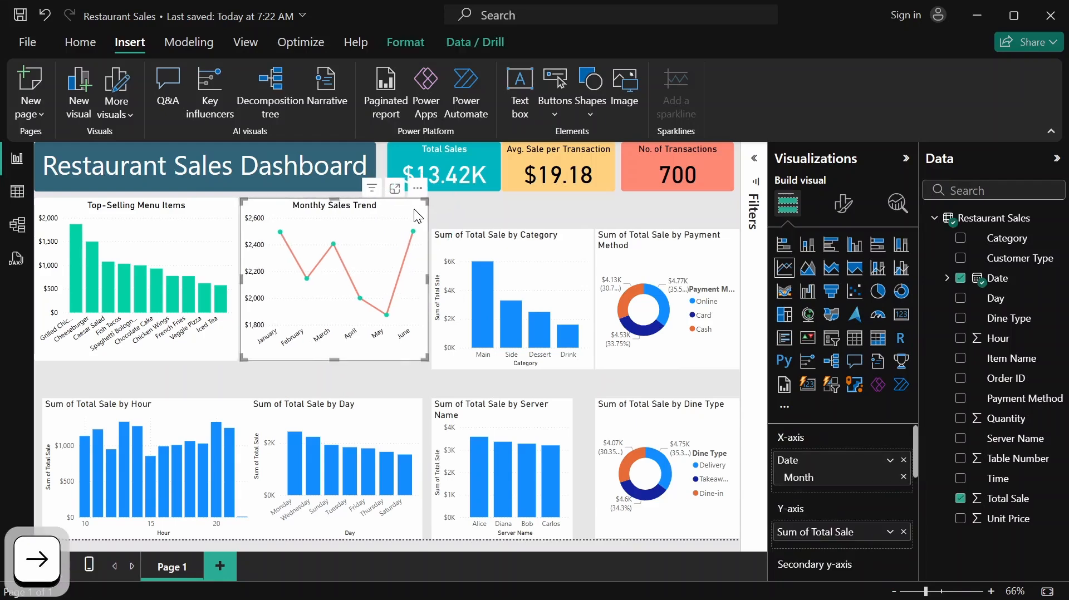
{"action": "left_click", "coordinate": [449, 209]}
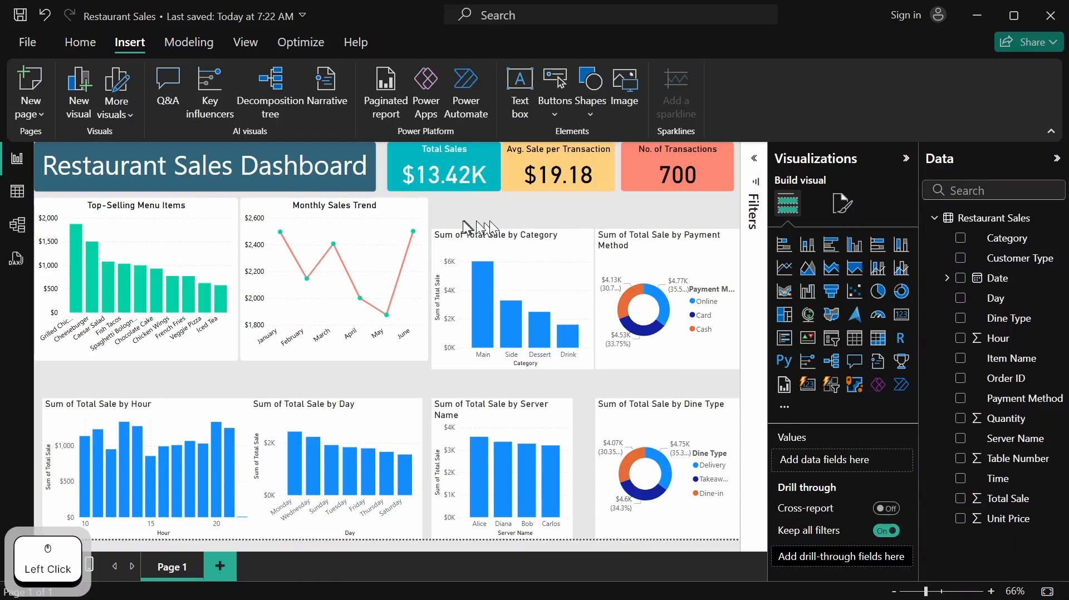
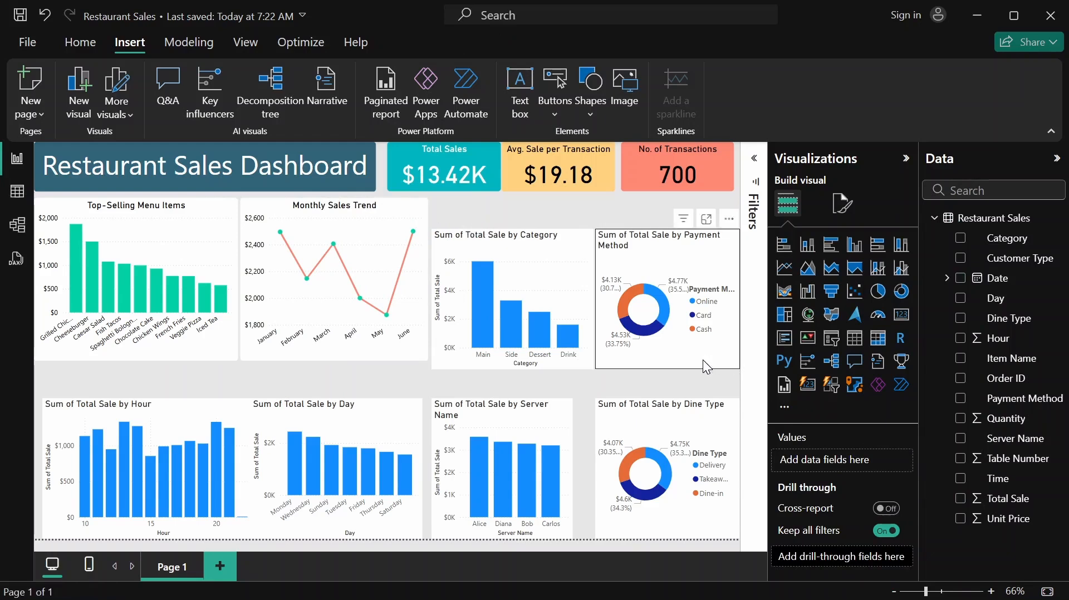
Set the X-axis value color of the Sum of Total Sale by Category chart to black and turn off the X-axis title
{"action": "left_click", "coordinate": [554, 263]}
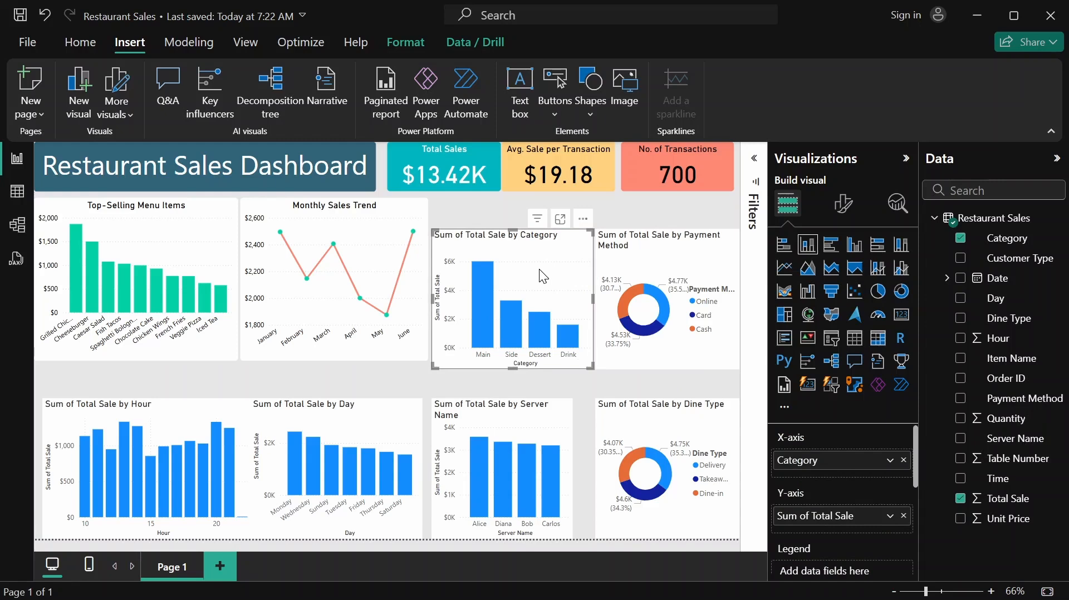
{"action": "left_click", "coordinate": [848, 204]}
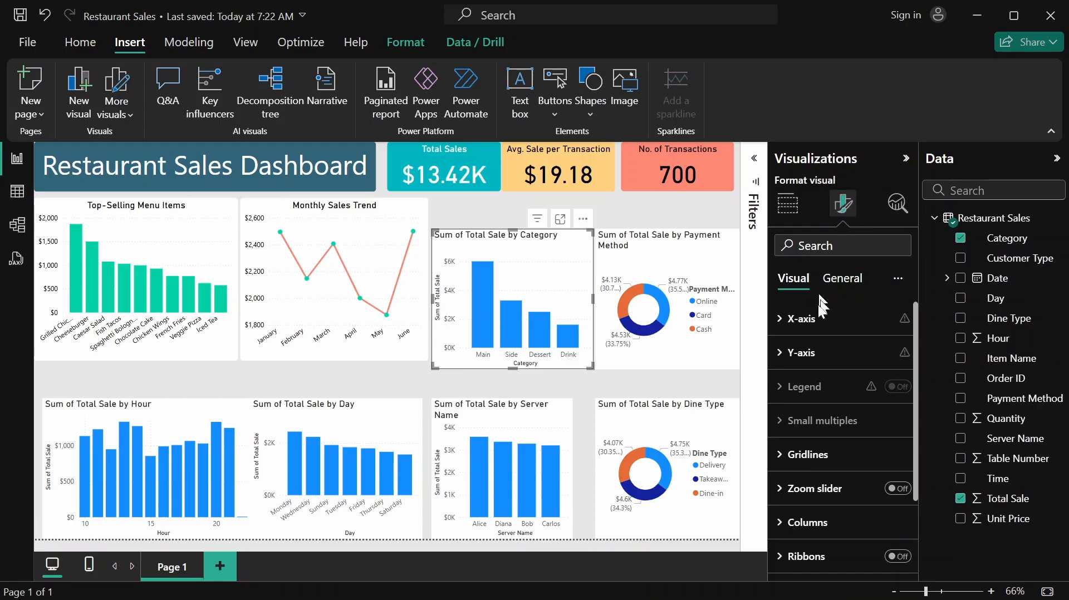
{"action": "left_click", "coordinate": [814, 331]}
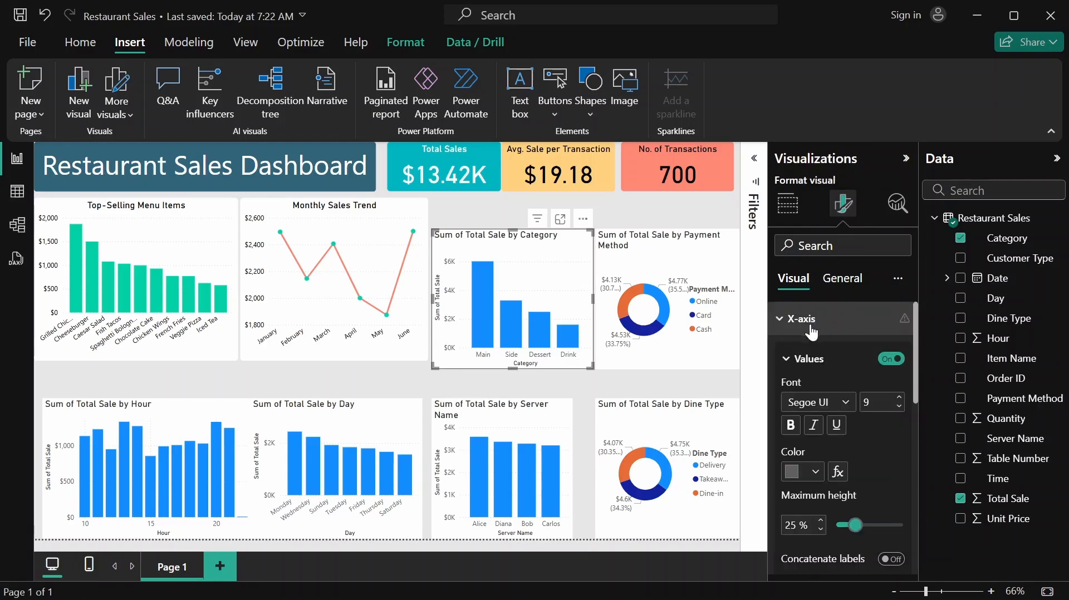
{"action": "left_click", "coordinate": [809, 478]}
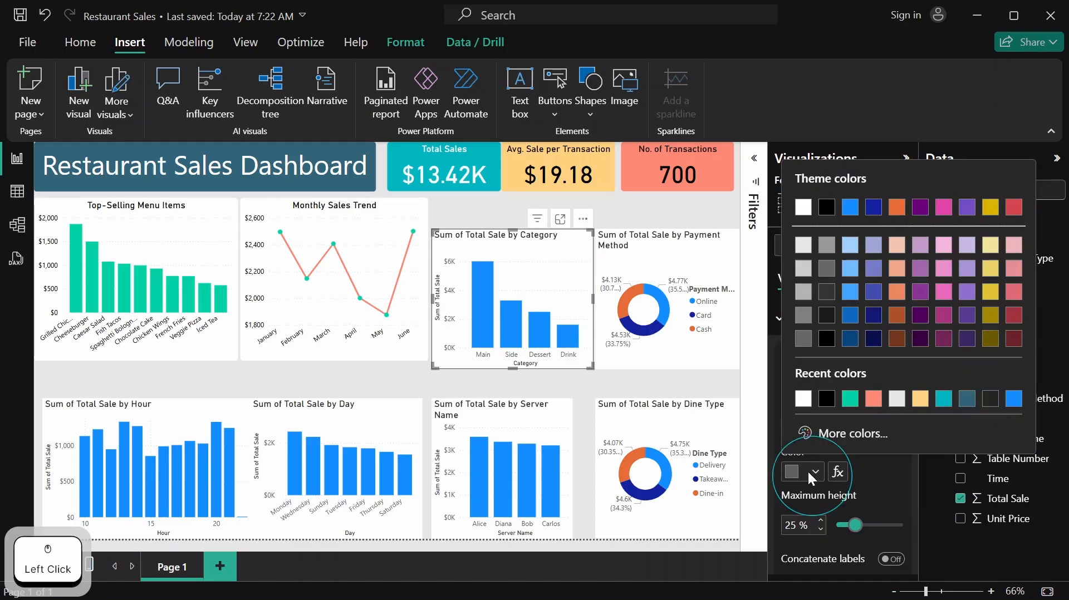
{"action": "left_click", "coordinate": [828, 399]}
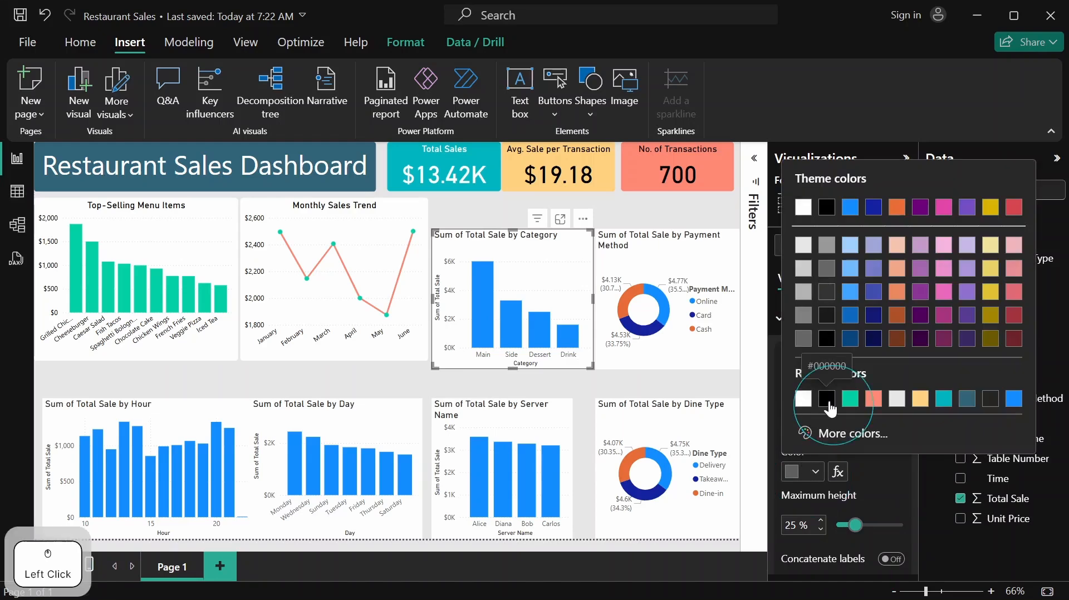
{"action": "scroll", "coordinate": [825, 389], "scroll_direction": "down", "scroll_amount": 2}
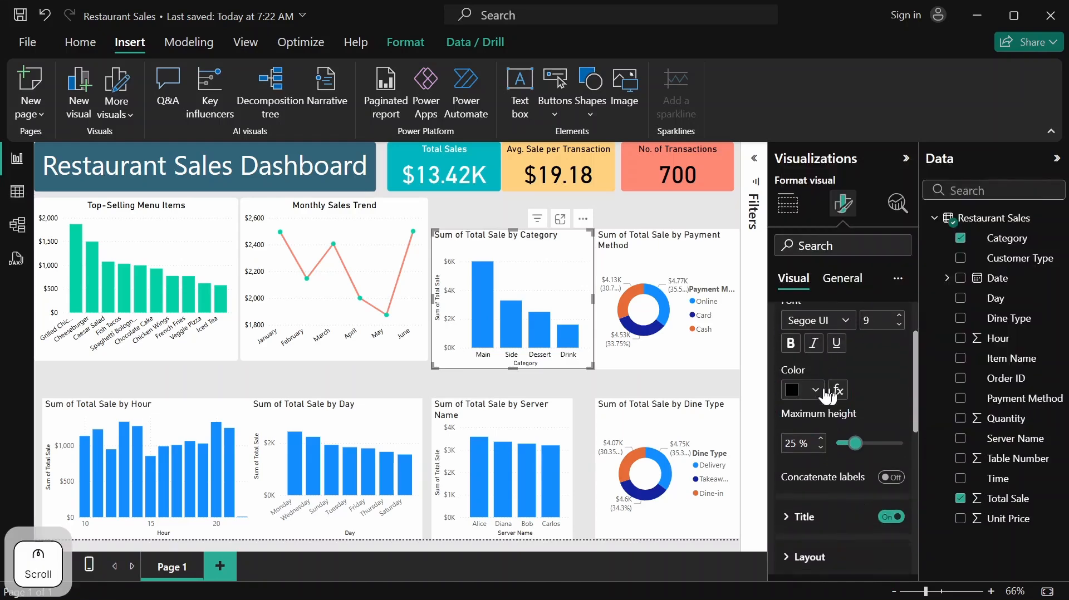
{"action": "scroll", "coordinate": [824, 389], "scroll_direction": "up", "scroll_amount": 2}
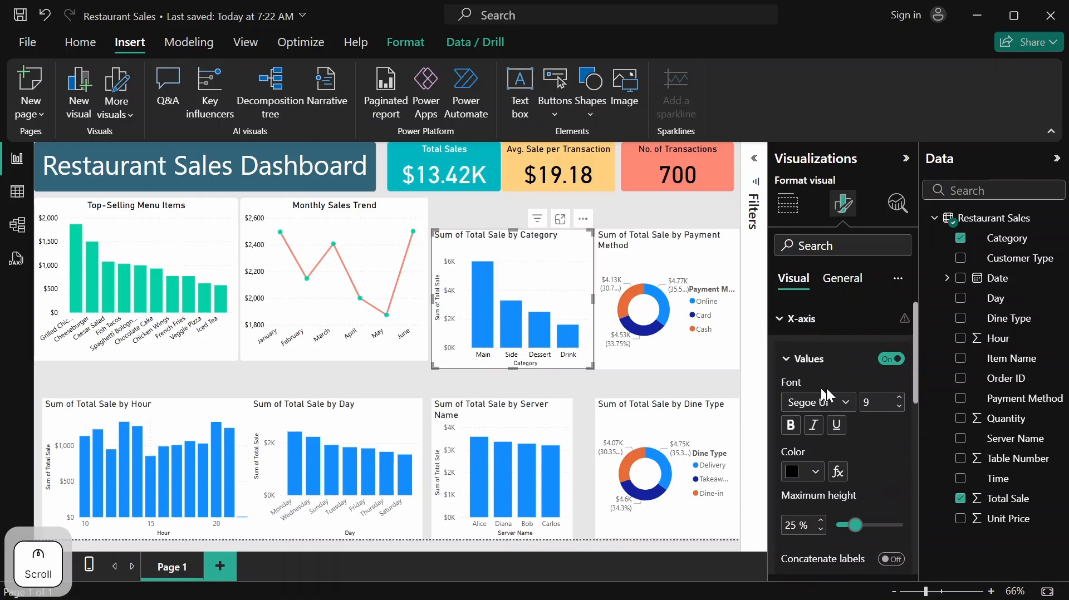
{"action": "left_click", "coordinate": [794, 365]}
{"action": "left_click", "coordinate": [890, 399]}
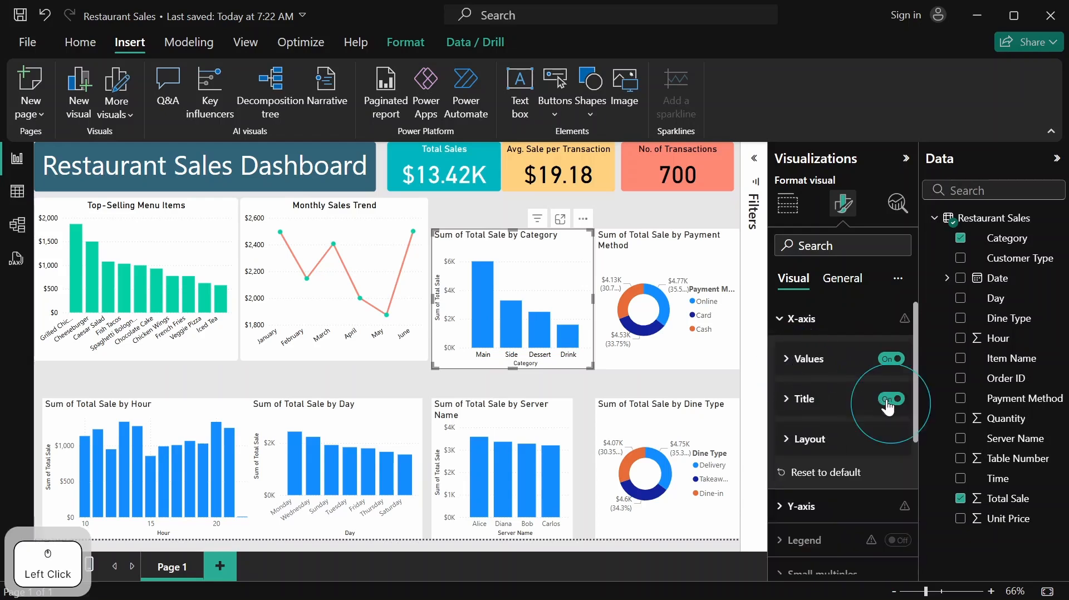
{"action": "left_click", "coordinate": [784, 322]}
Set the Y-axis value color of the Sum of Total Sale by Category chart to black and turn off the Y-axis title
{"action": "left_click", "coordinate": [784, 352]}
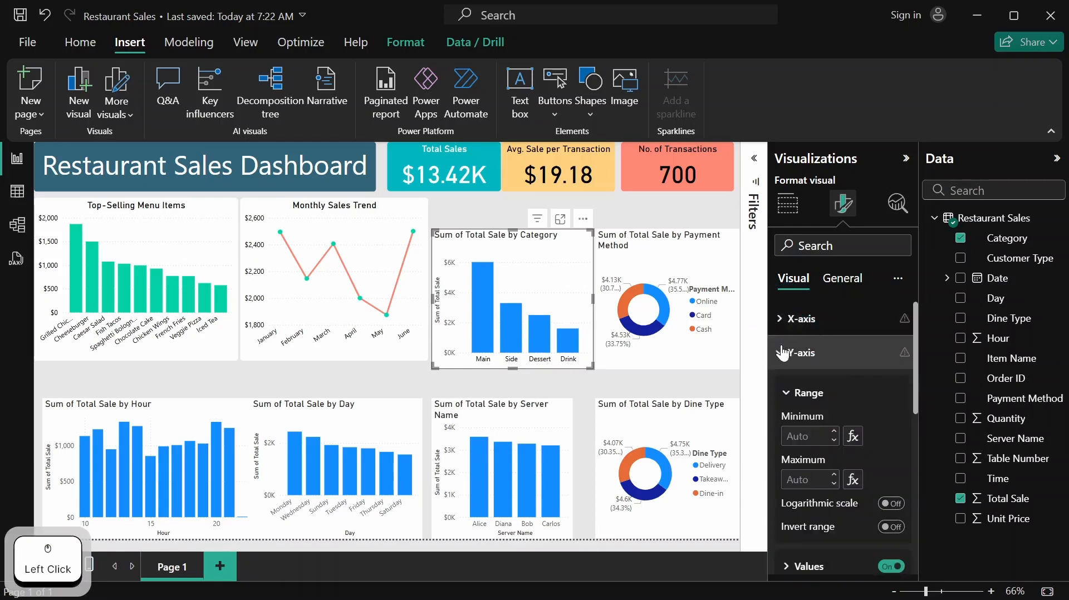
{"action": "scroll", "coordinate": [855, 370], "scroll_direction": "down", "scroll_amount": 3}
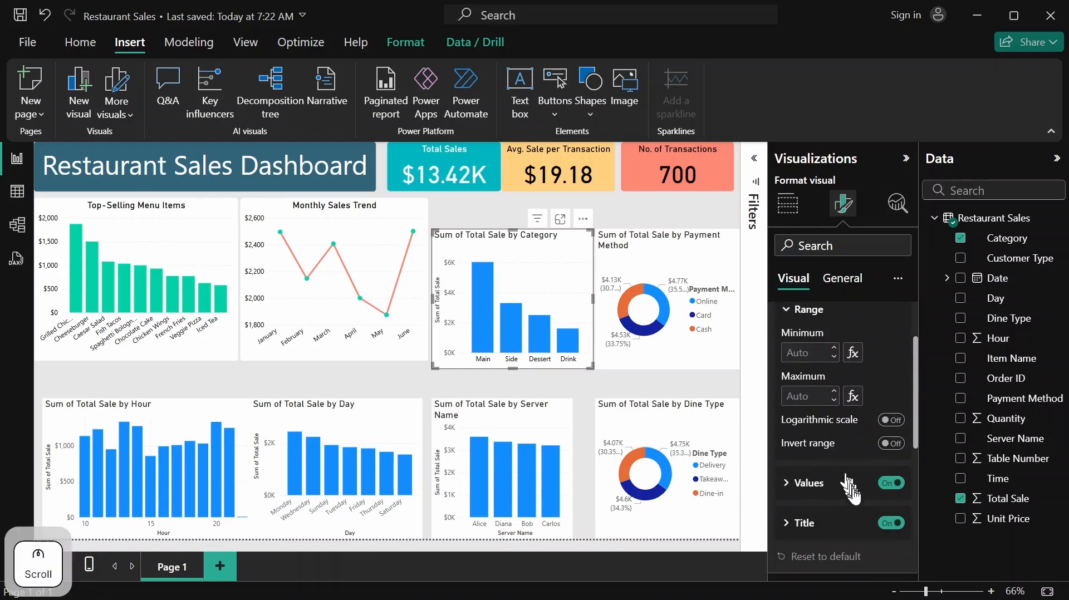
{"action": "left_click", "coordinate": [810, 497]}
{"action": "scroll", "coordinate": [823, 423], "scroll_direction": "down", "scroll_amount": 2}
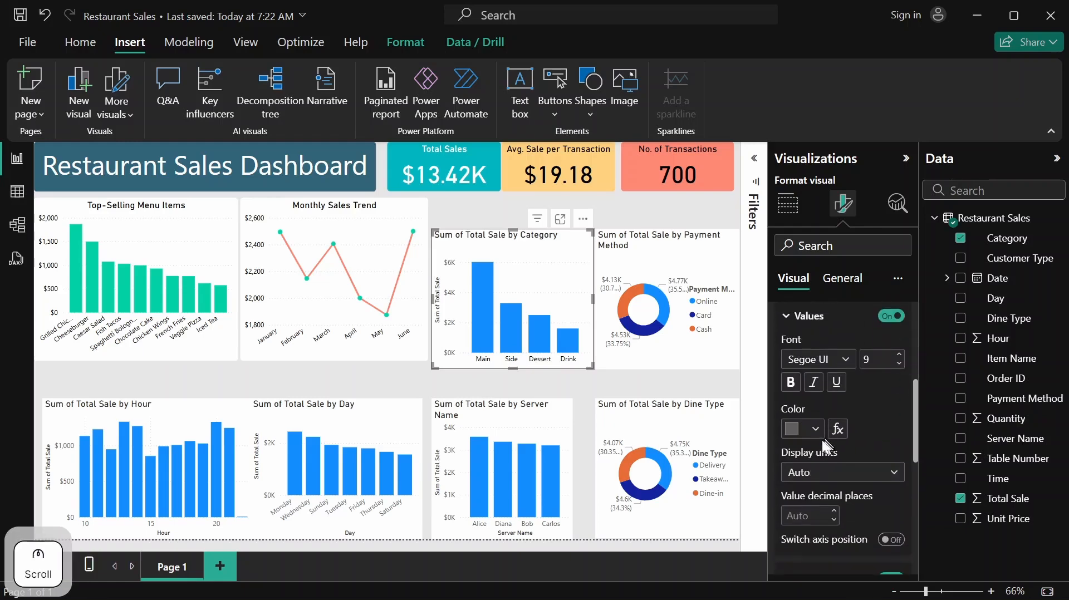
{"action": "left_click", "coordinate": [810, 432]}
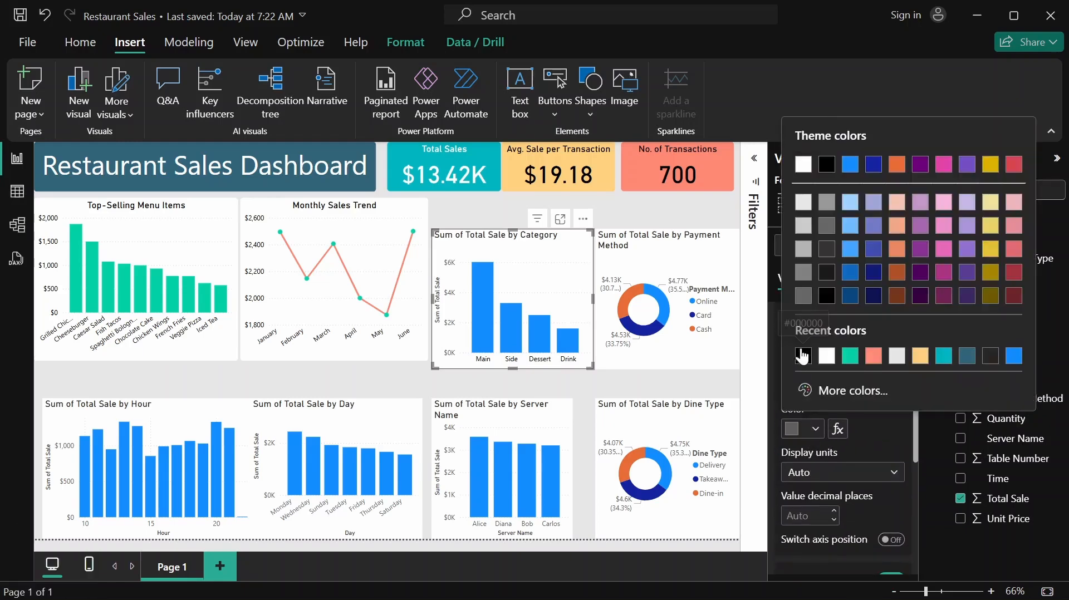
{"action": "left_click", "coordinate": [802, 355]}
{"action": "scroll", "coordinate": [802, 359], "scroll_direction": "up", "scroll_amount": 2}
{"action": "left_click", "coordinate": [808, 400]}
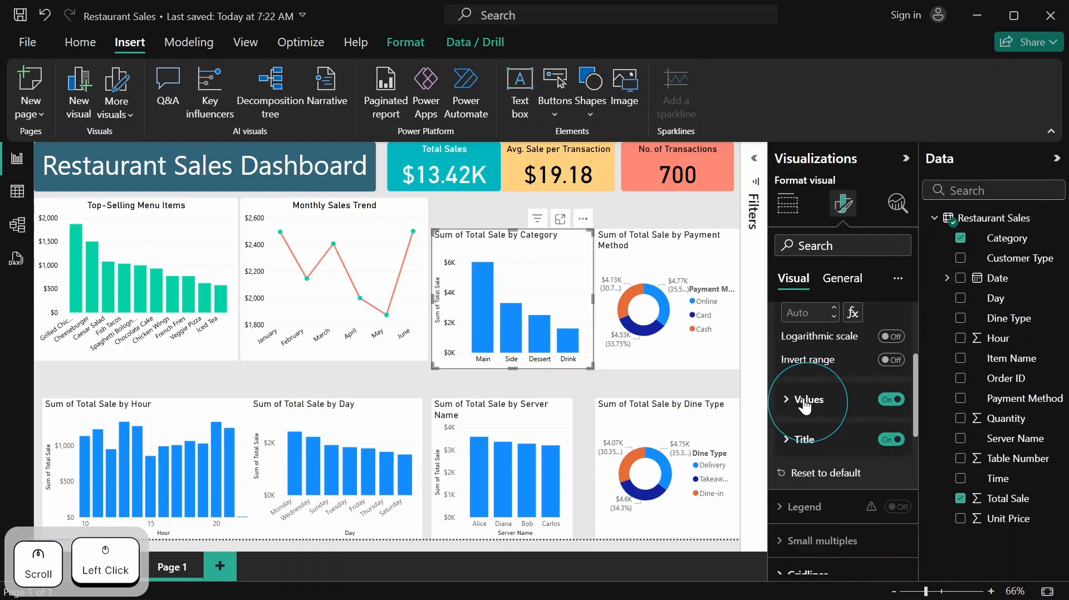
{"action": "left_click", "coordinate": [891, 441]}
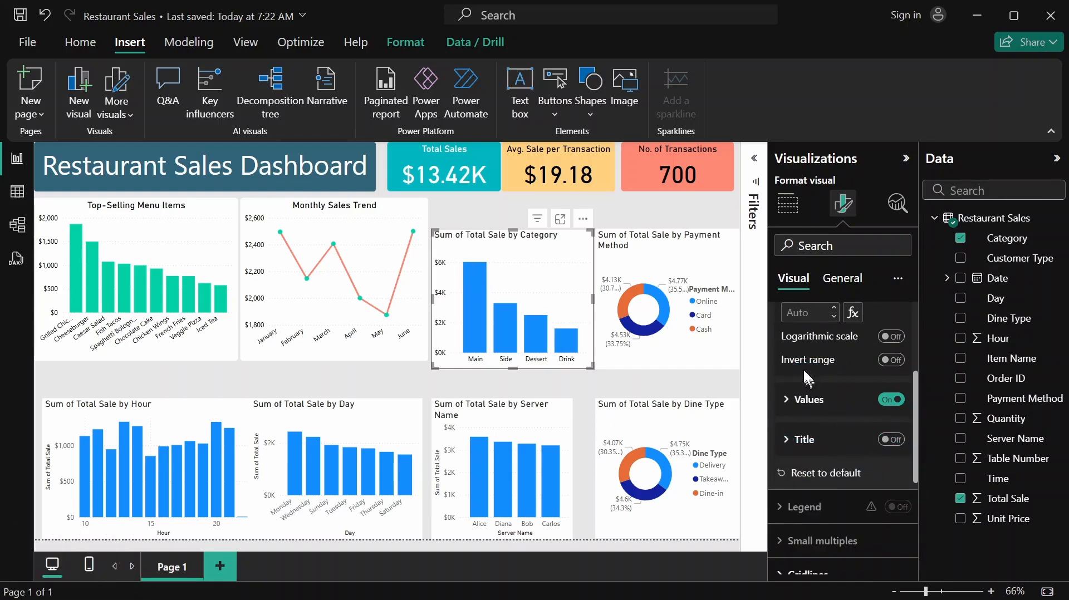
{"action": "scroll", "coordinate": [805, 373], "scroll_direction": "up", "scroll_amount": 3}
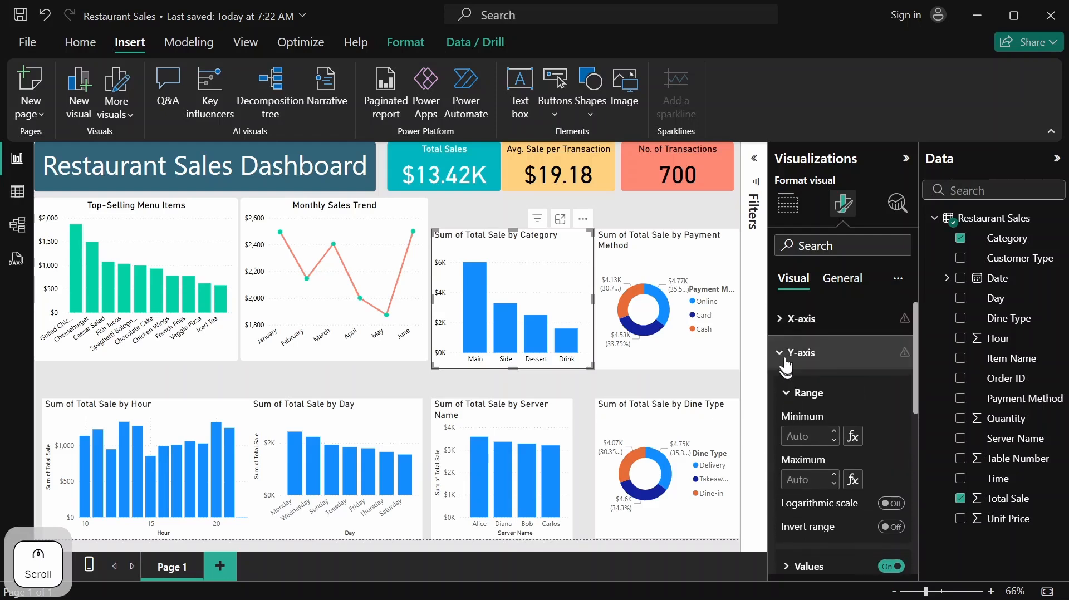
{"action": "left_click", "coordinate": [786, 366]}
Change the column color of the Sum of Total Sale by Category chart to the recently used green for all categories
{"action": "scroll", "coordinate": [827, 426], "scroll_direction": "down", "scroll_amount": 3}
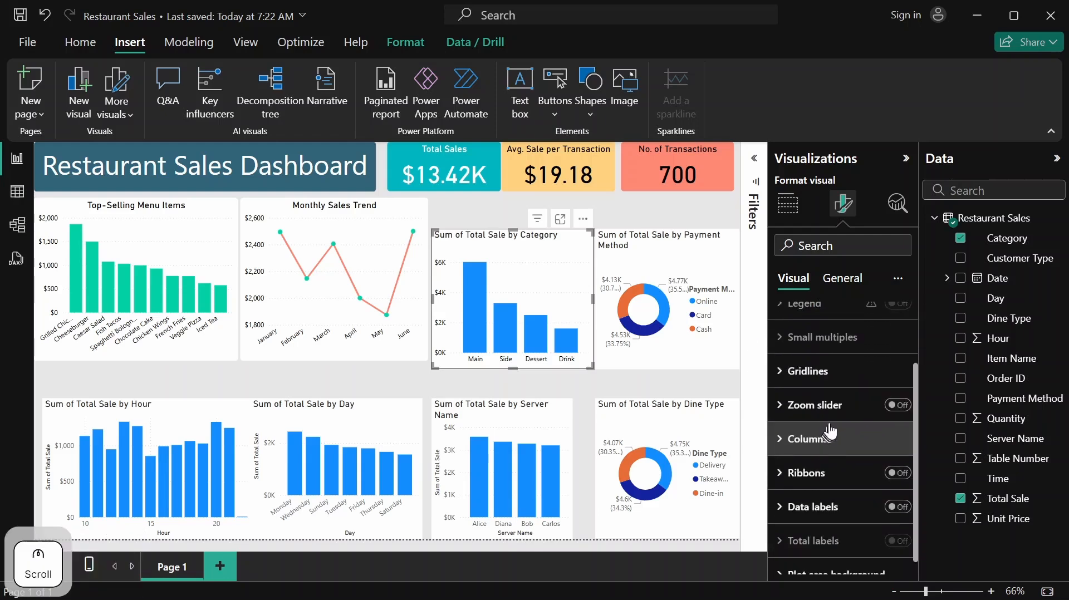
{"action": "left_click", "coordinate": [819, 438]}
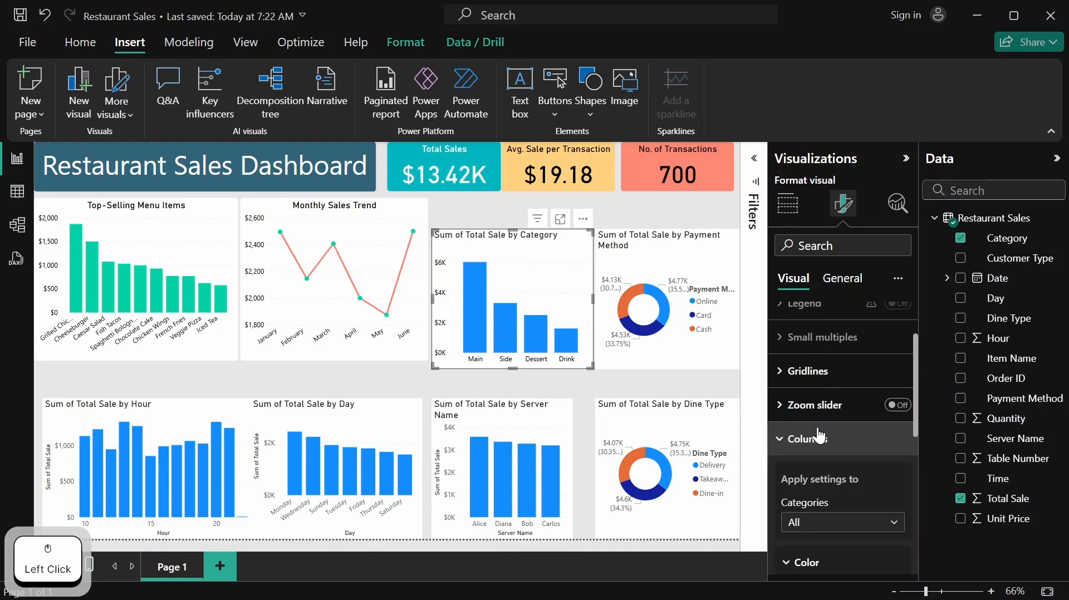
{"action": "scroll", "coordinate": [816, 418], "scroll_direction": "down", "scroll_amount": 4}
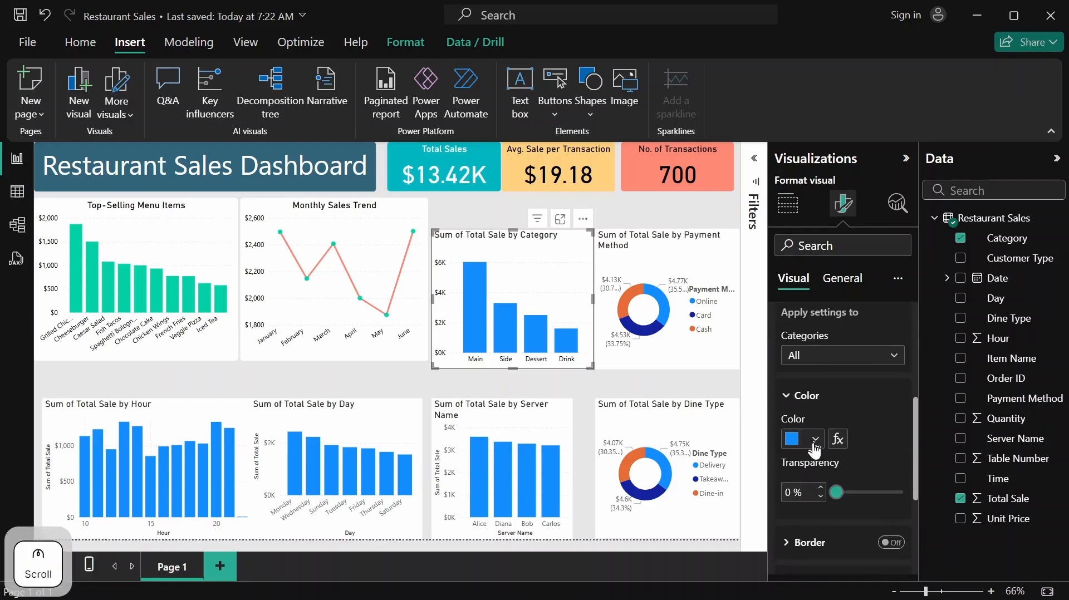
{"action": "left_click", "coordinate": [815, 440]}
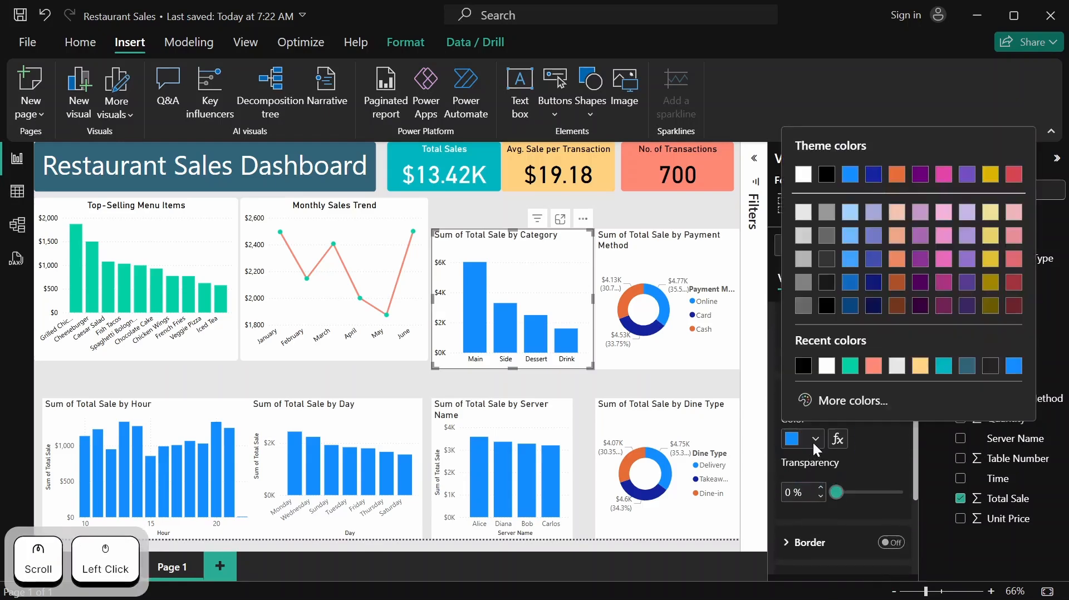
{"action": "left_click", "coordinate": [851, 366]}
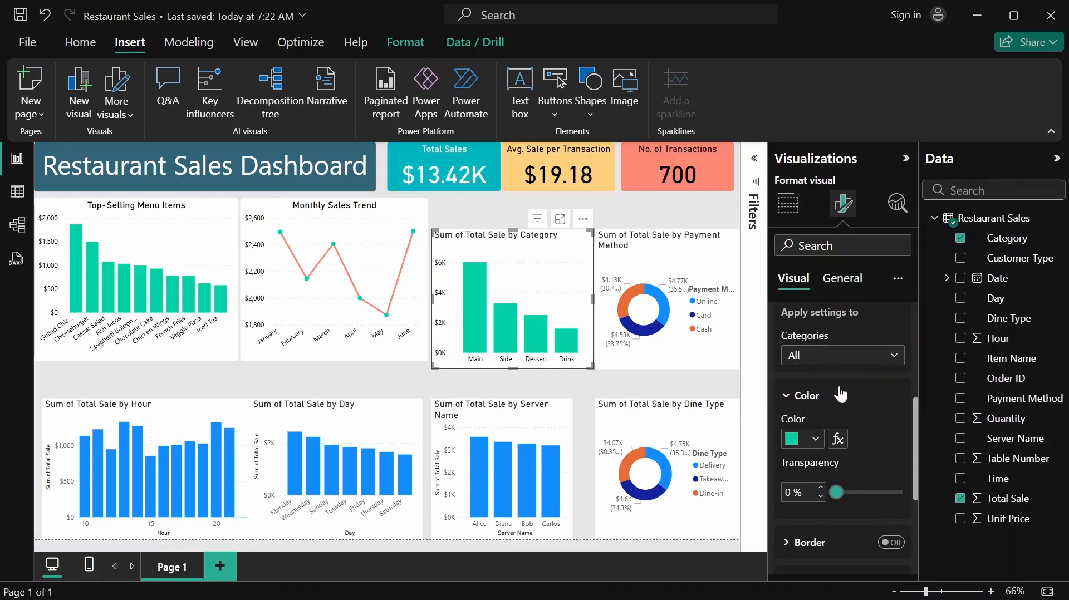
Set the Sum of Total Sale by Category chart's height to 295 and width to 275
{"action": "scroll", "coordinate": [835, 408], "scroll_direction": "down", "scroll_amount": 3}
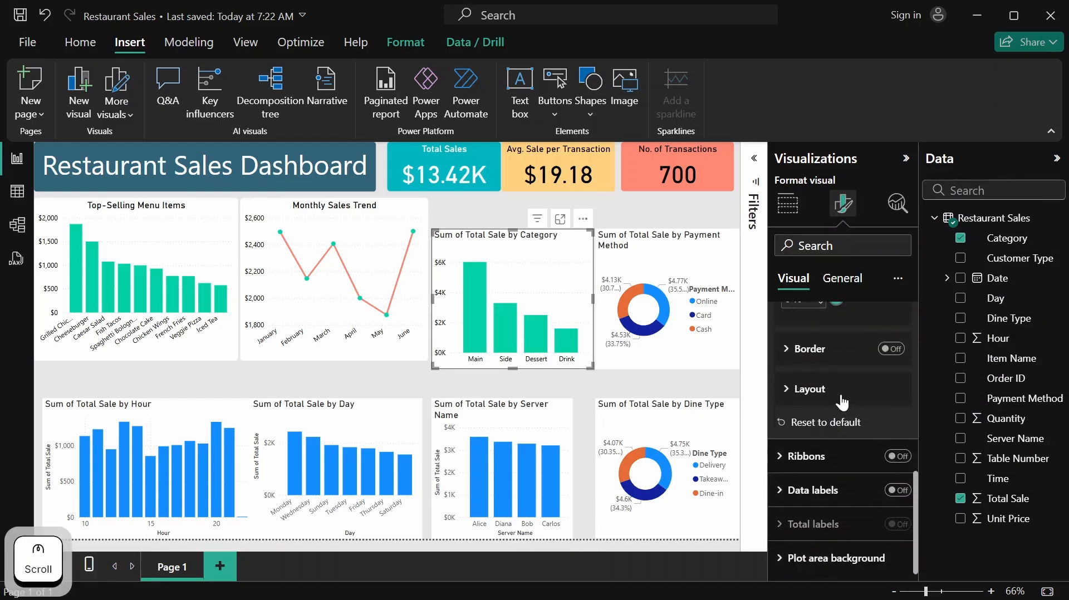
{"action": "scroll", "coordinate": [840, 393], "scroll_direction": "up", "scroll_amount": 5}
{"action": "left_click", "coordinate": [830, 409]}
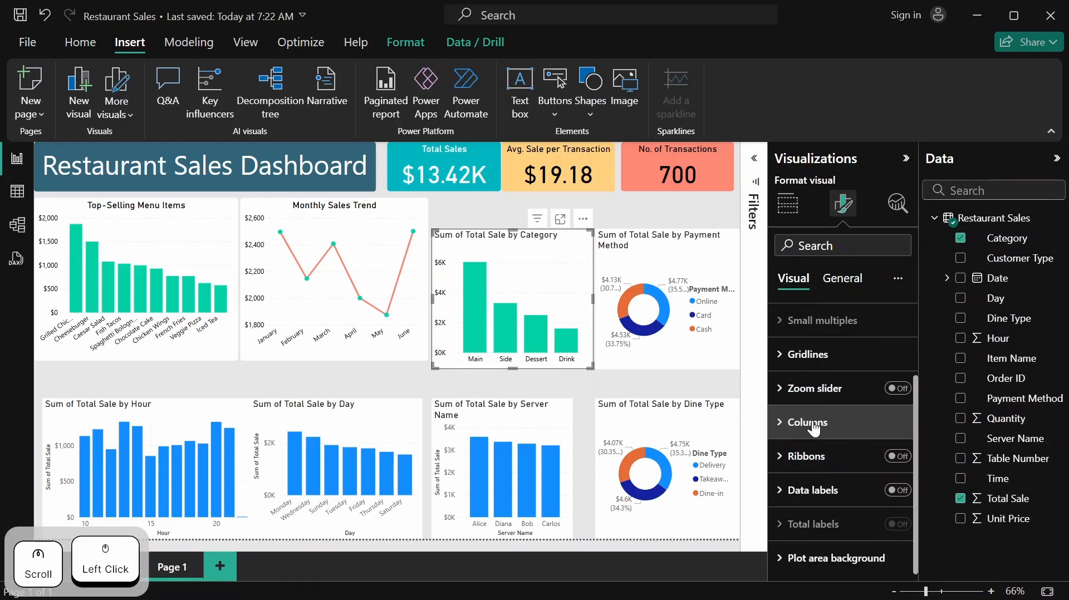
{"action": "scroll", "coordinate": [827, 415], "scroll_direction": "up", "scroll_amount": 3}
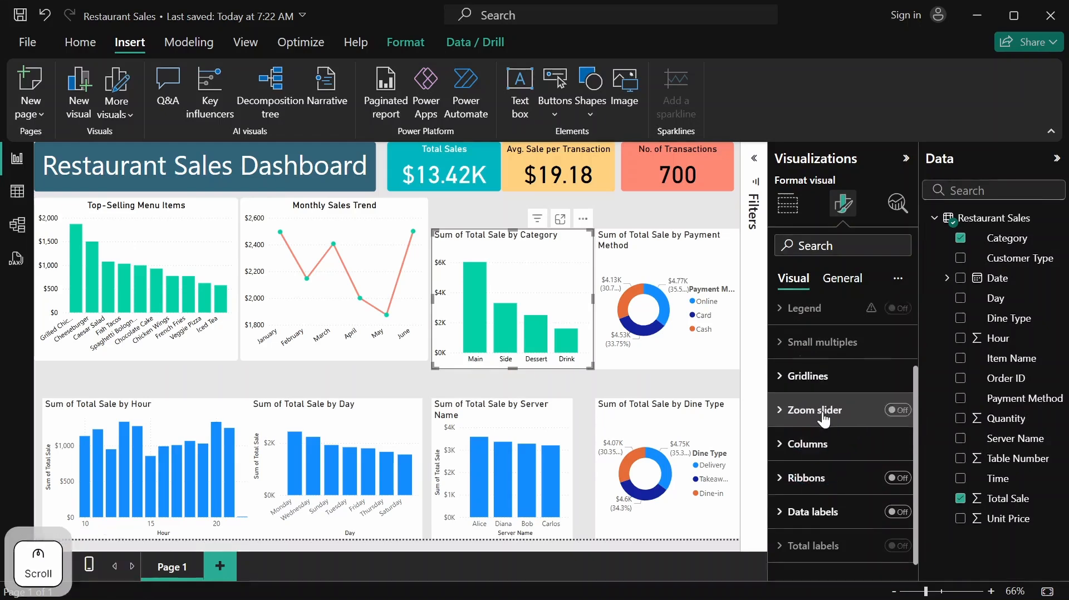
{"action": "left_click", "coordinate": [840, 279]}
{"action": "left_click", "coordinate": [818, 322]}
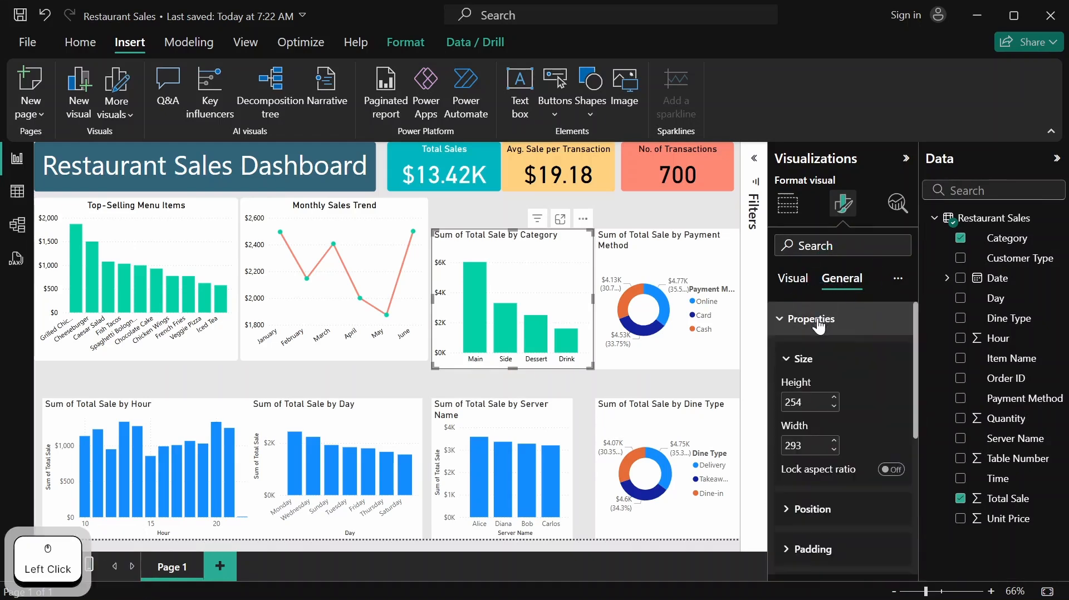
{"action": "left_click", "coordinate": [804, 406]}
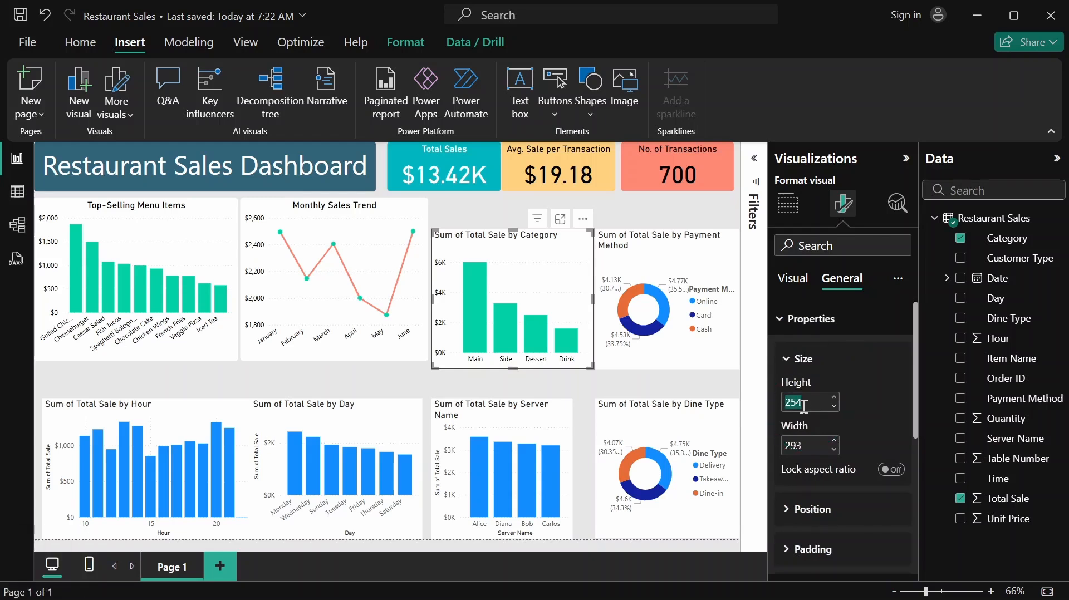
{"action": "type", "text": "295"}
{"action": "key", "text": "Return"}
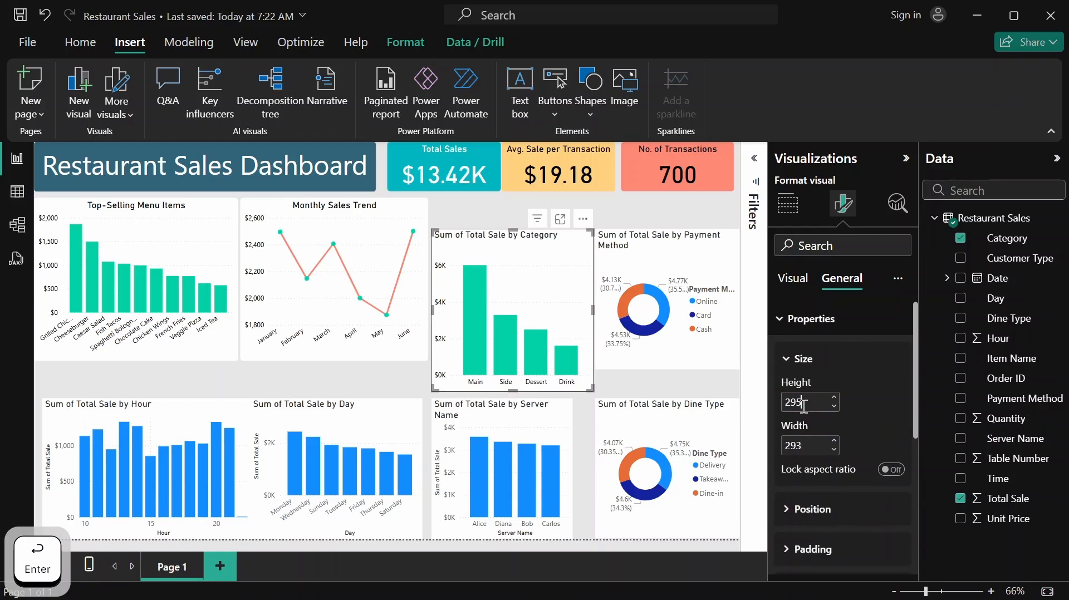
{"action": "left_click", "coordinate": [820, 451]}
{"action": "type", "text": "275"}
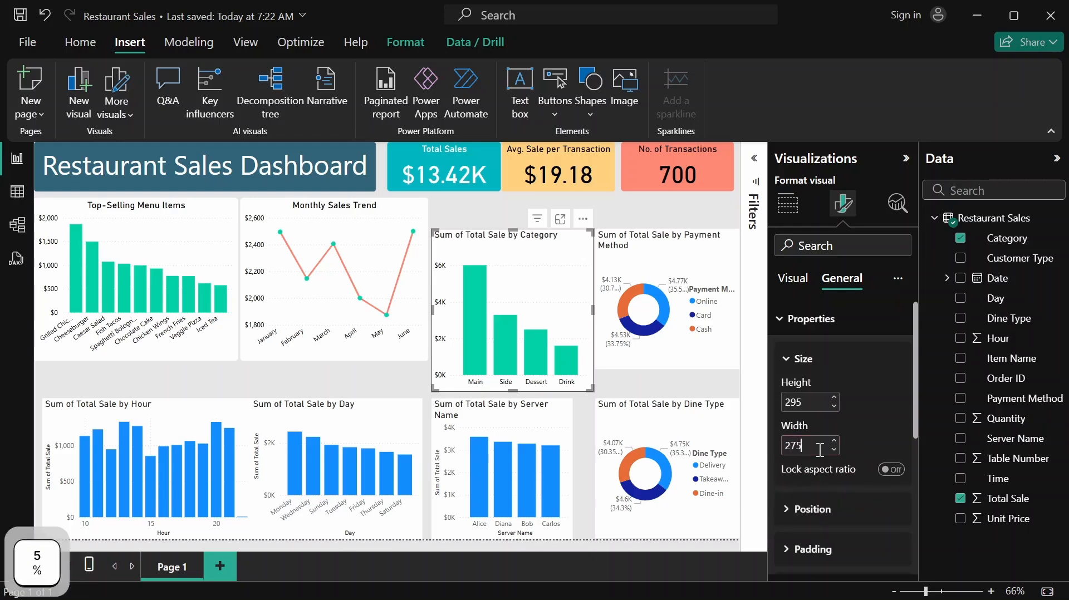
{"action": "key", "text": "Return"}
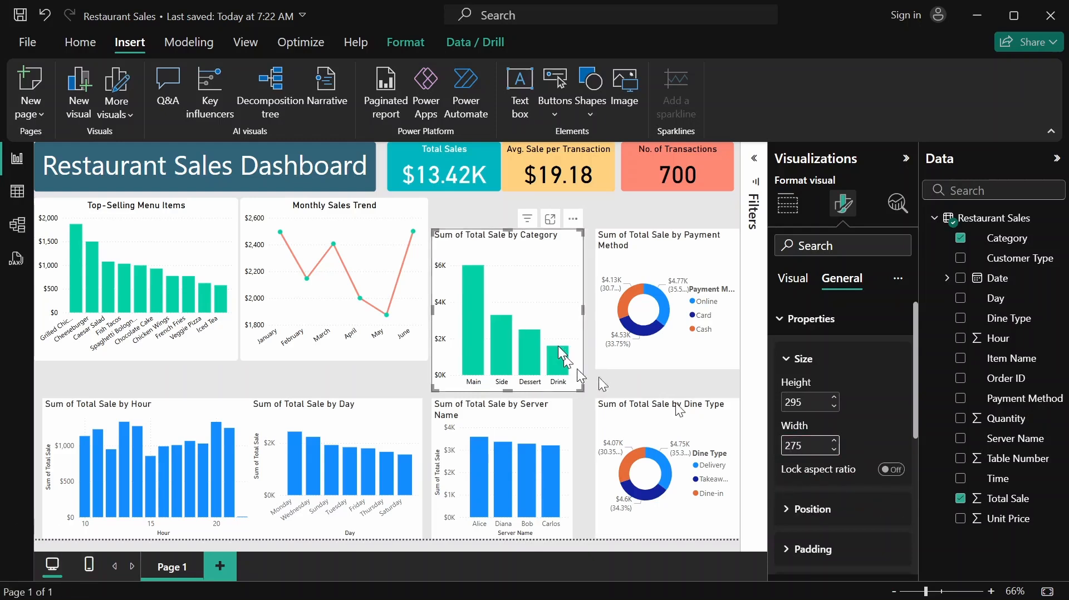
Move the Sum of Total Sale by Category chart up to line up with the Monthly Sales Trend chart
{"action": "left_click_drag", "start_coordinate": [536, 245], "coordinate": [540, 211]}
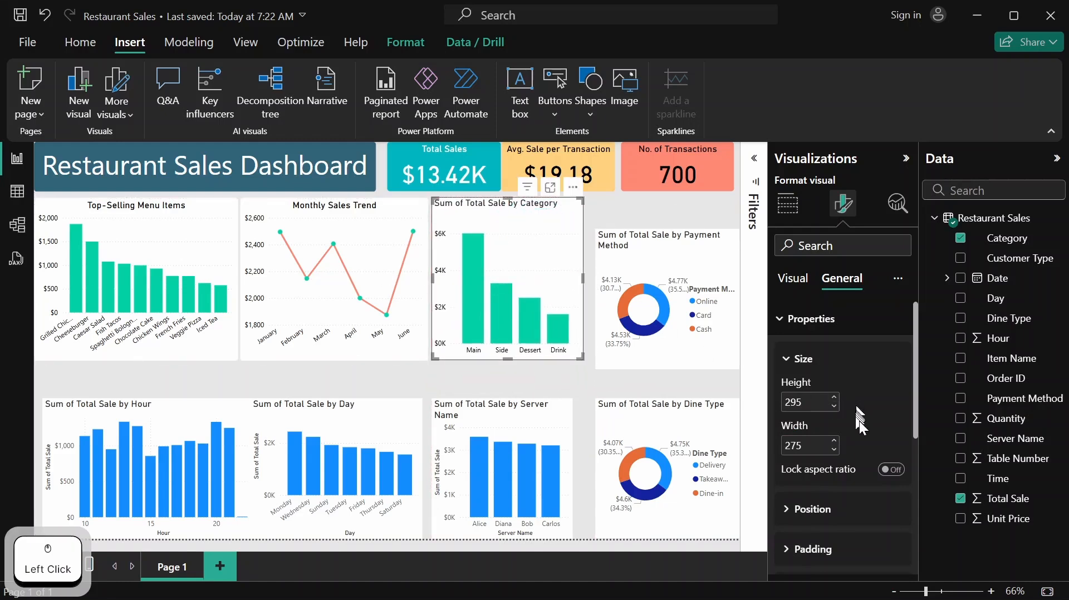
{"action": "scroll", "coordinate": [872, 418], "scroll_direction": "up", "scroll_amount": 2}
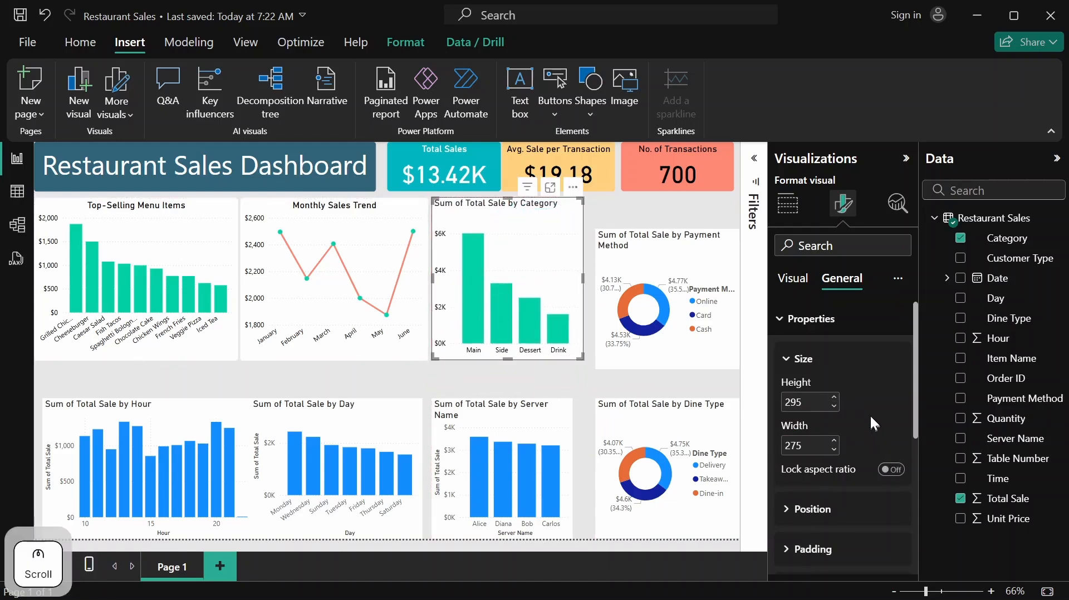
{"action": "left_click", "coordinate": [846, 320]}
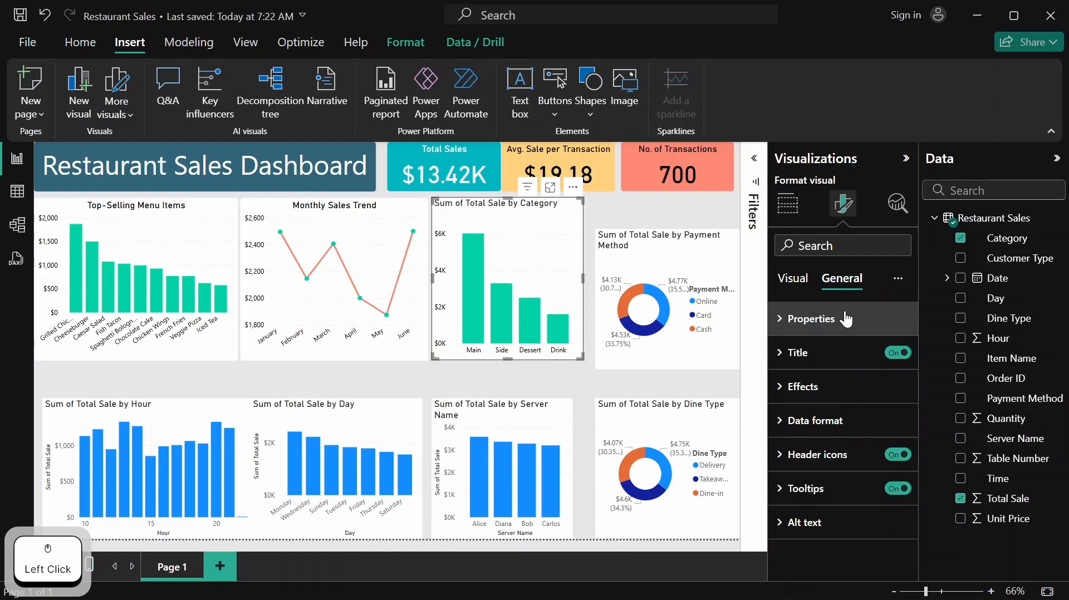
Change the title text of the Sum of Total Sale by Category chart to "Sales by Food Category"
{"action": "left_click", "coordinate": [830, 359]}
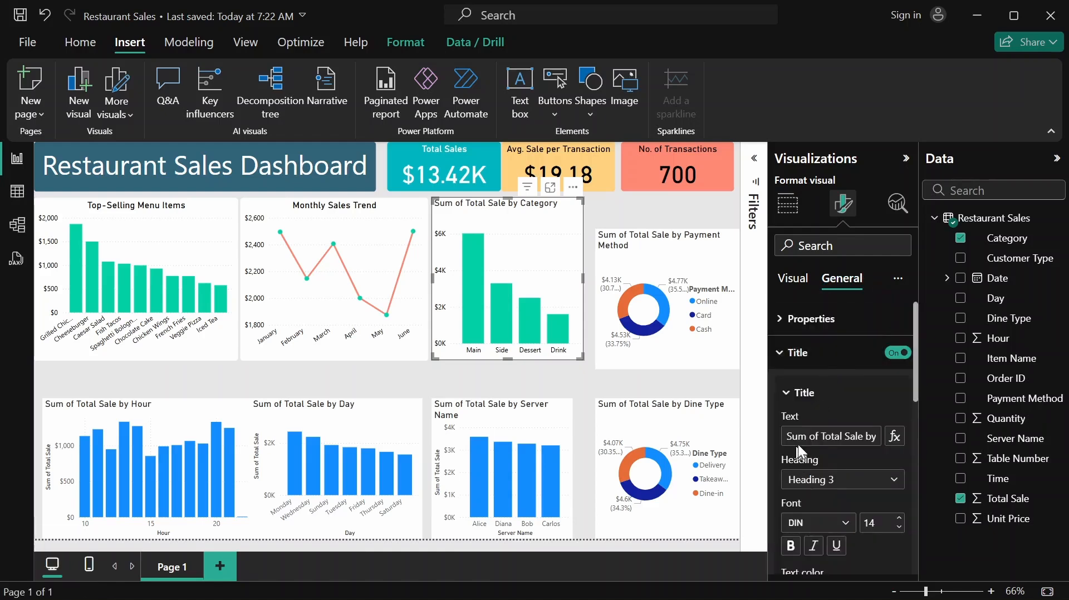
{"action": "left_click_drag", "start_coordinate": [792, 439], "coordinate": [845, 442]}
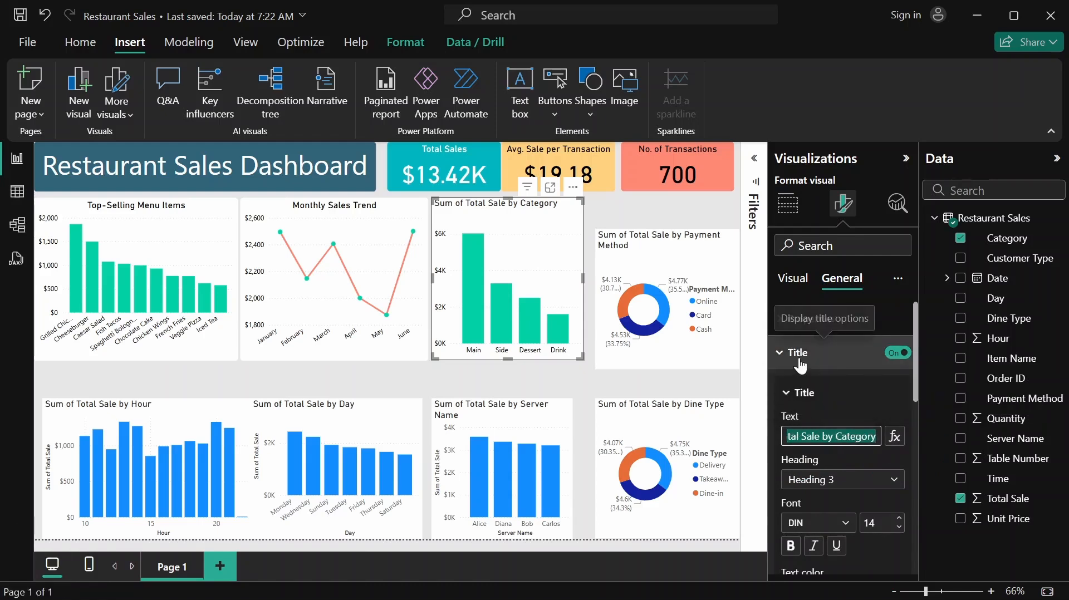
{"action": "type", "text": "Sales "}
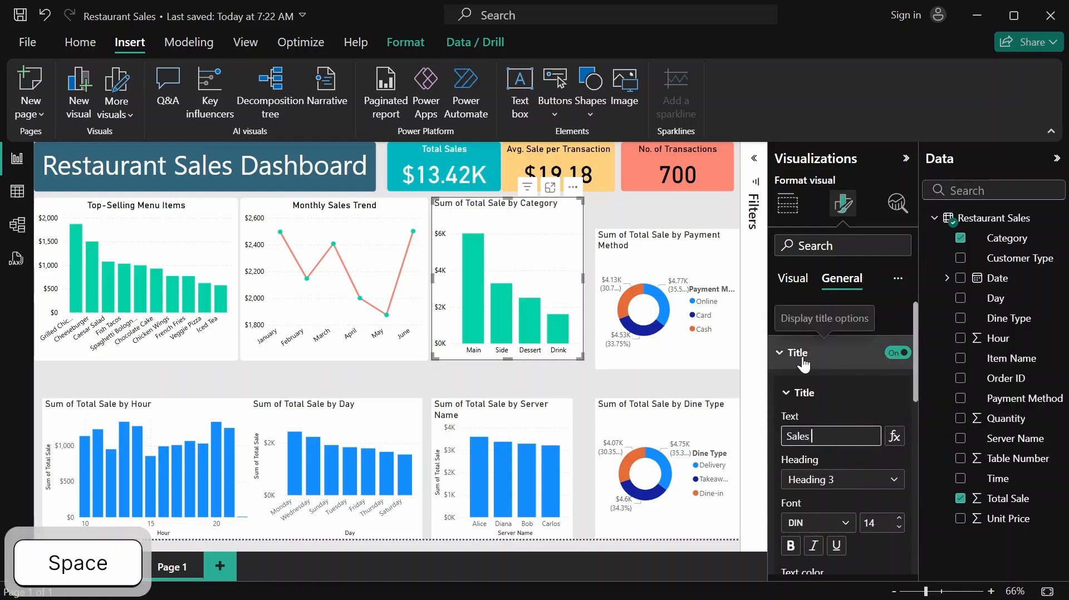
{"action": "type", "text": "by "}
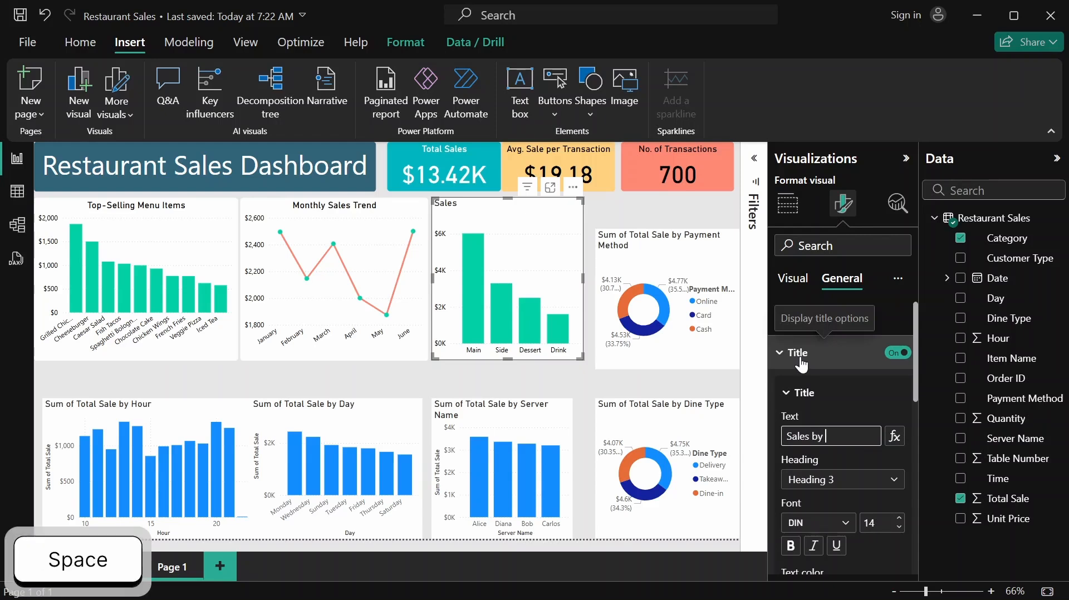
{"action": "type", "text": "Food"}
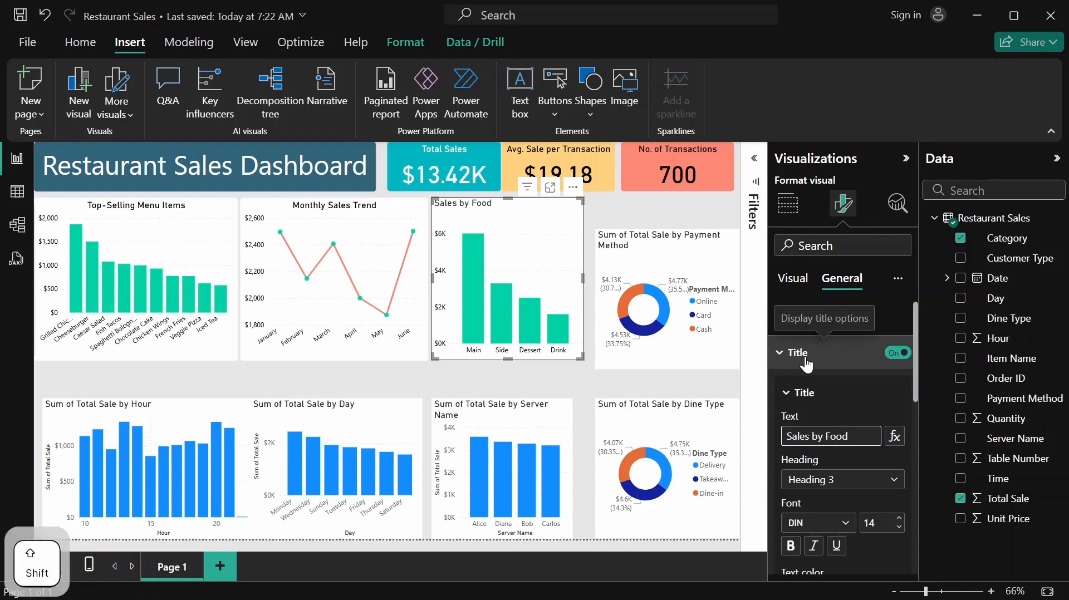
{"action": "type", "text": " Category"}
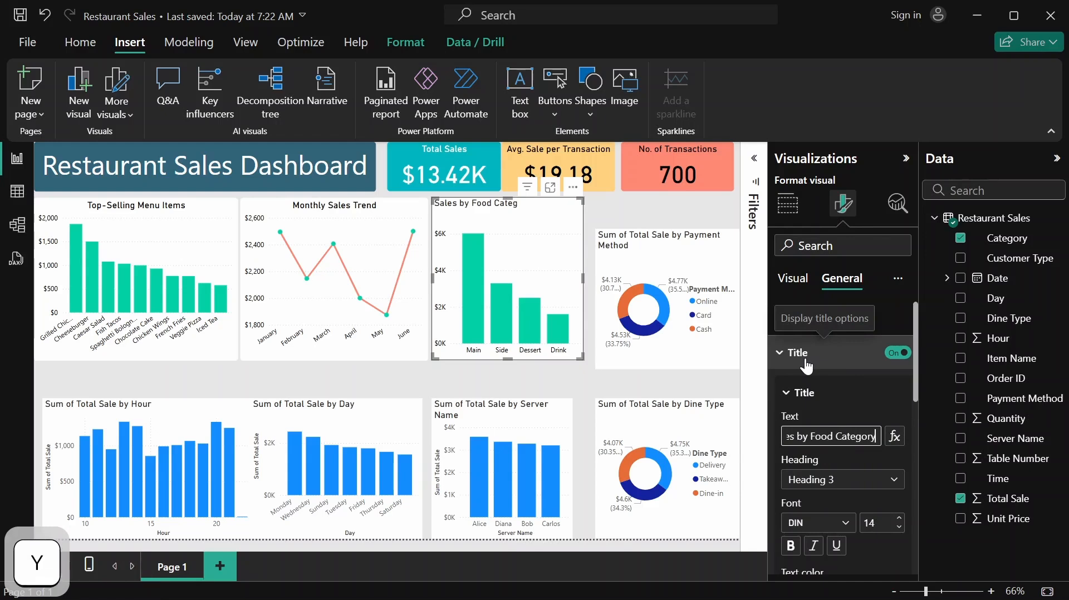
Set the Sales by Food Category chart's title text color to black and center the title horizontally
{"action": "scroll", "coordinate": [849, 460], "scroll_direction": "down", "scroll_amount": 3}
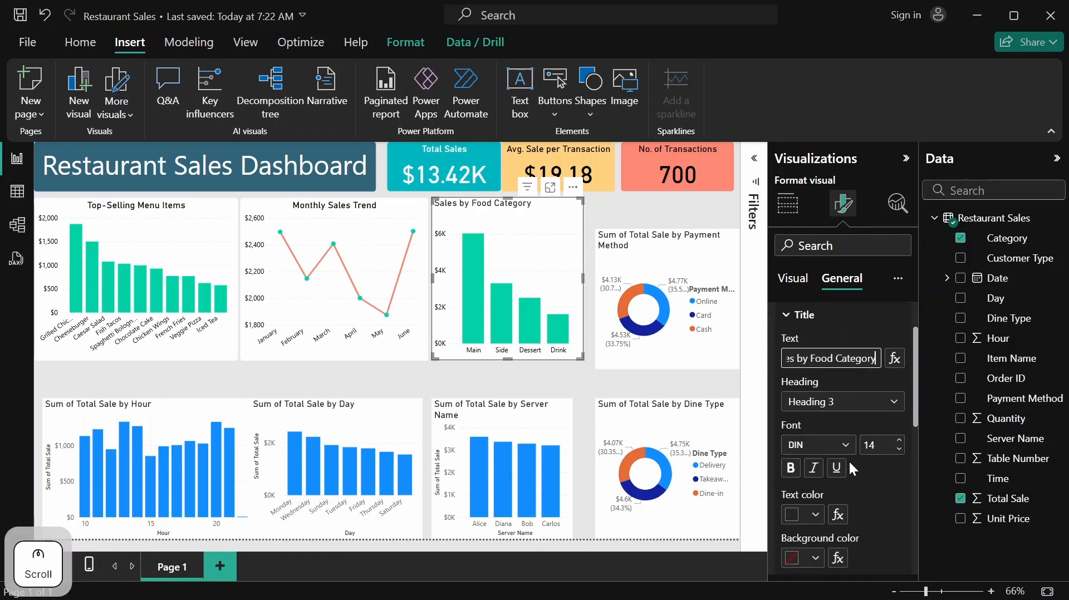
{"action": "left_click", "coordinate": [815, 509]}
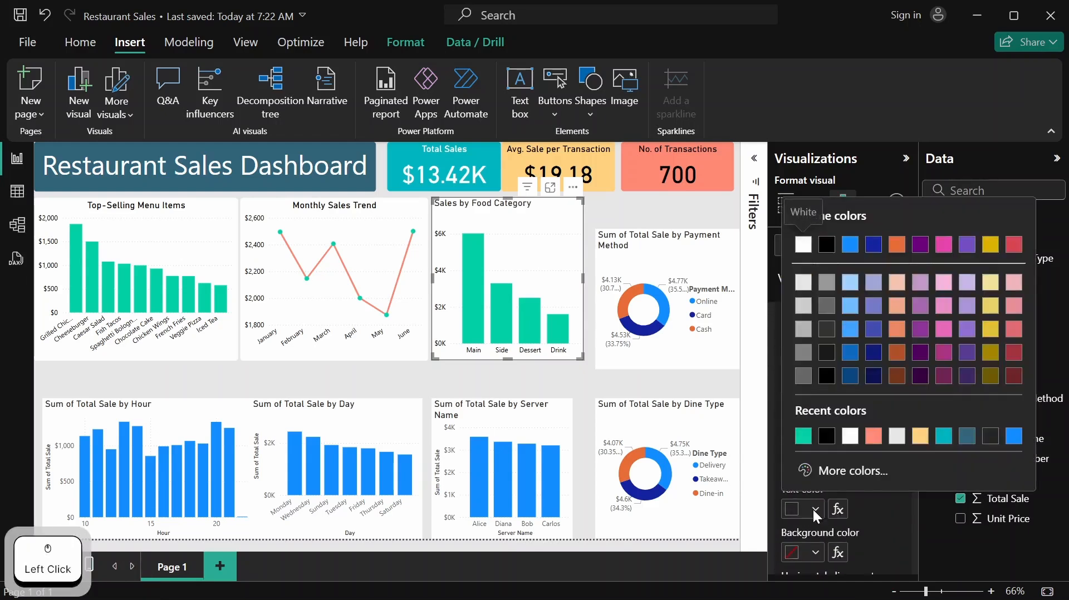
{"action": "left_click", "coordinate": [827, 437]}
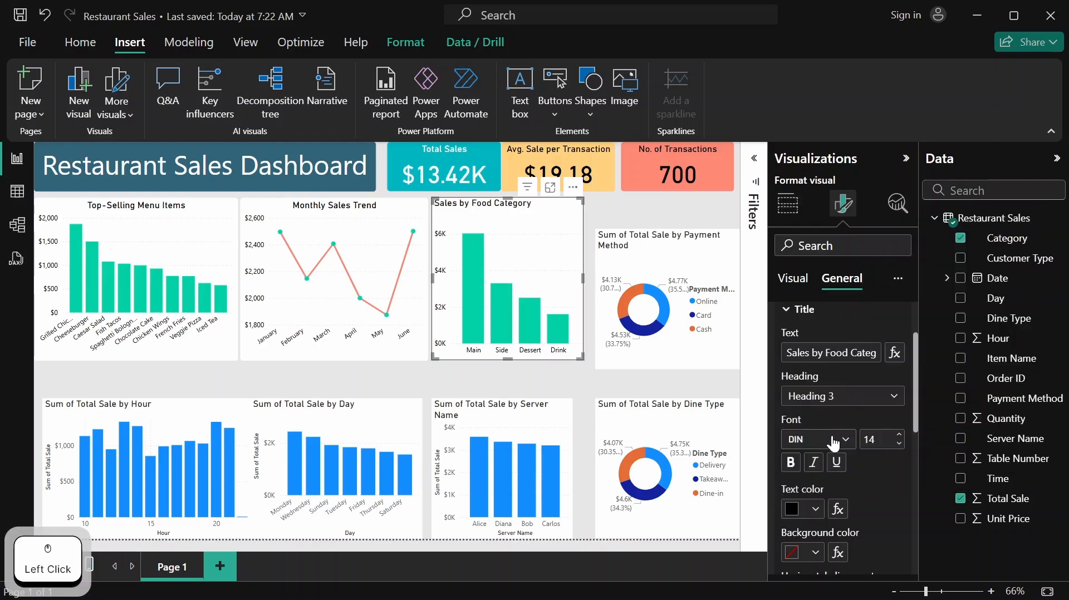
{"action": "scroll", "coordinate": [857, 471], "scroll_direction": "down", "scroll_amount": 3}
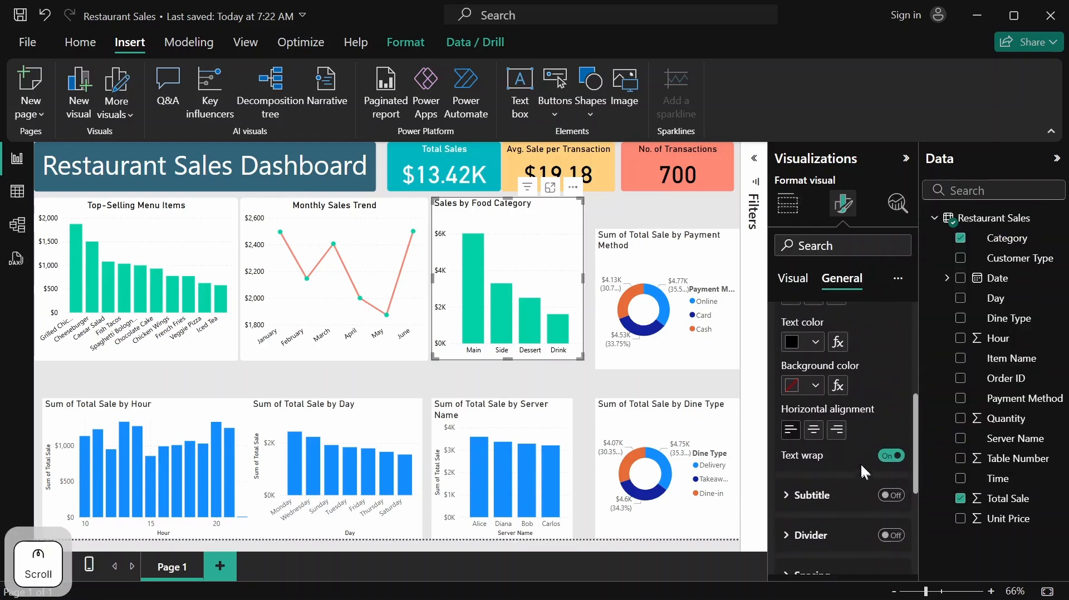
{"action": "left_click", "coordinate": [814, 430]}
{"action": "scroll", "coordinate": [844, 398], "scroll_direction": "up", "scroll_amount": 3}
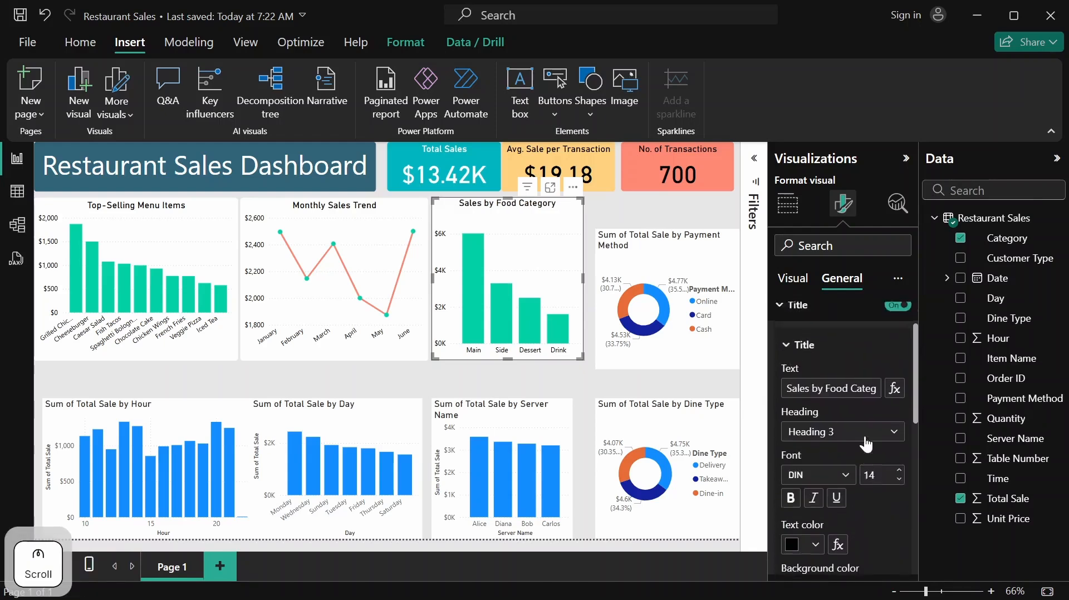
{"action": "left_click", "coordinate": [818, 355]}
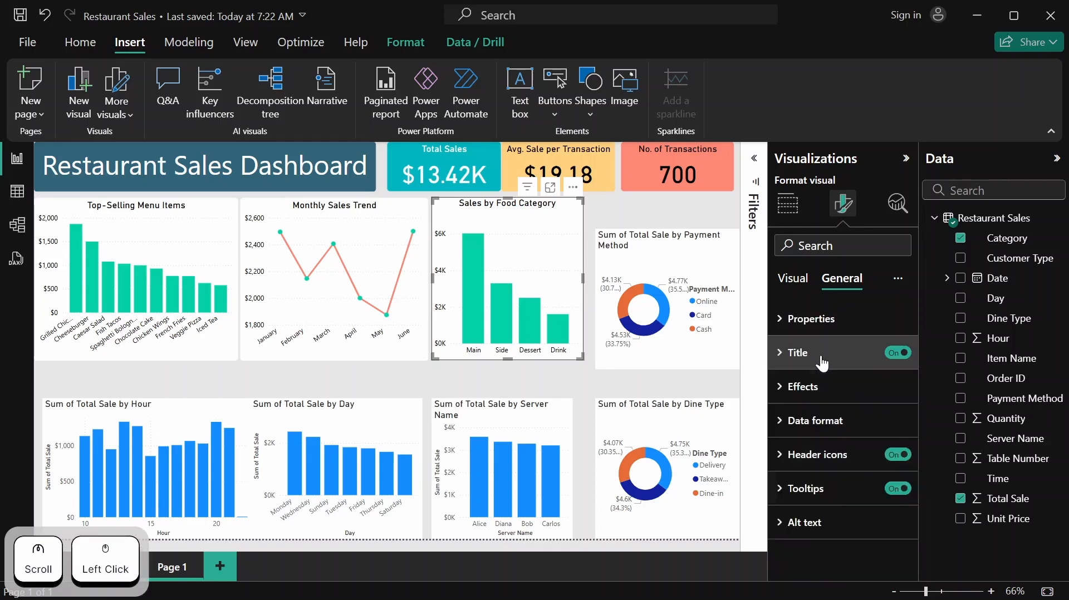
Turn on the visual border of the Sales by Food Category chart, with white color and 5 px rounded corners
{"action": "left_click", "coordinate": [834, 396]}
{"action": "scroll", "coordinate": [831, 418], "scroll_direction": "down", "scroll_amount": 2}
{"action": "scroll", "coordinate": [830, 419], "scroll_direction": "down", "scroll_amount": 2}
{"action": "left_click", "coordinate": [894, 407]}
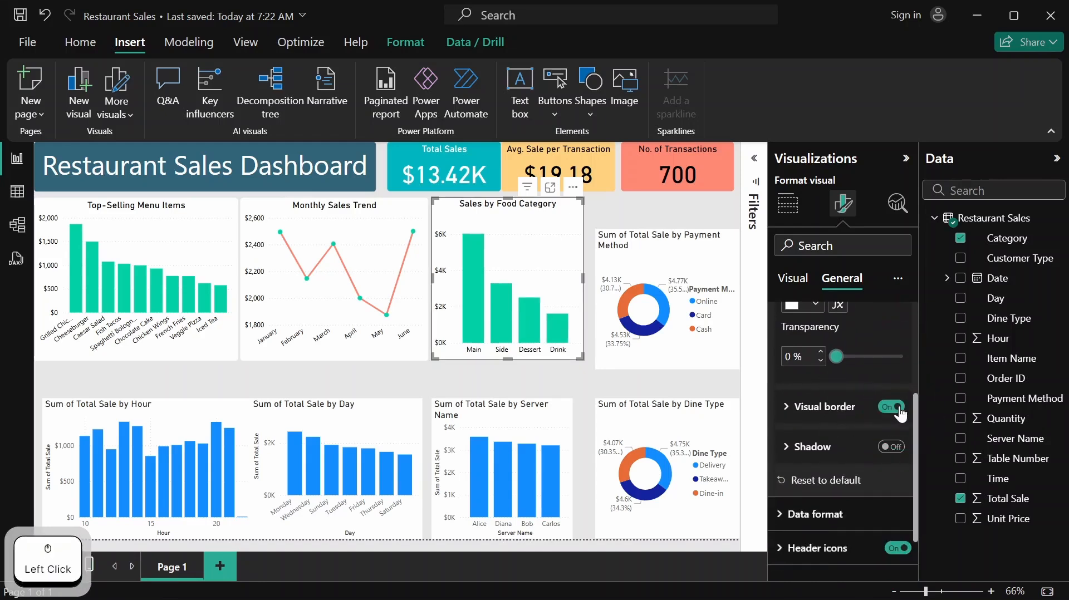
{"action": "left_click", "coordinate": [788, 407]}
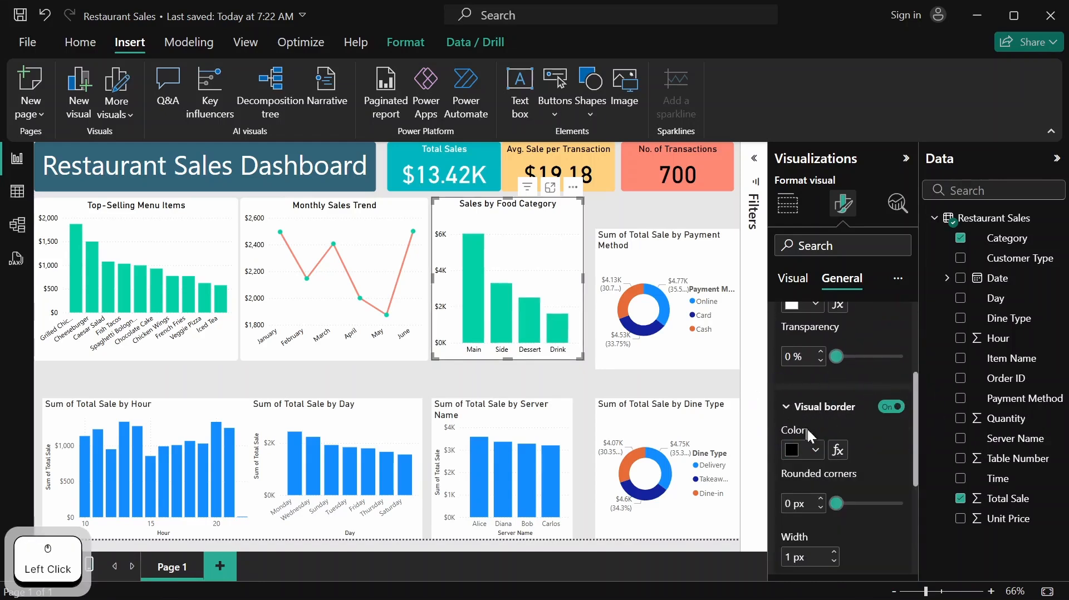
{"action": "left_click", "coordinate": [815, 453]}
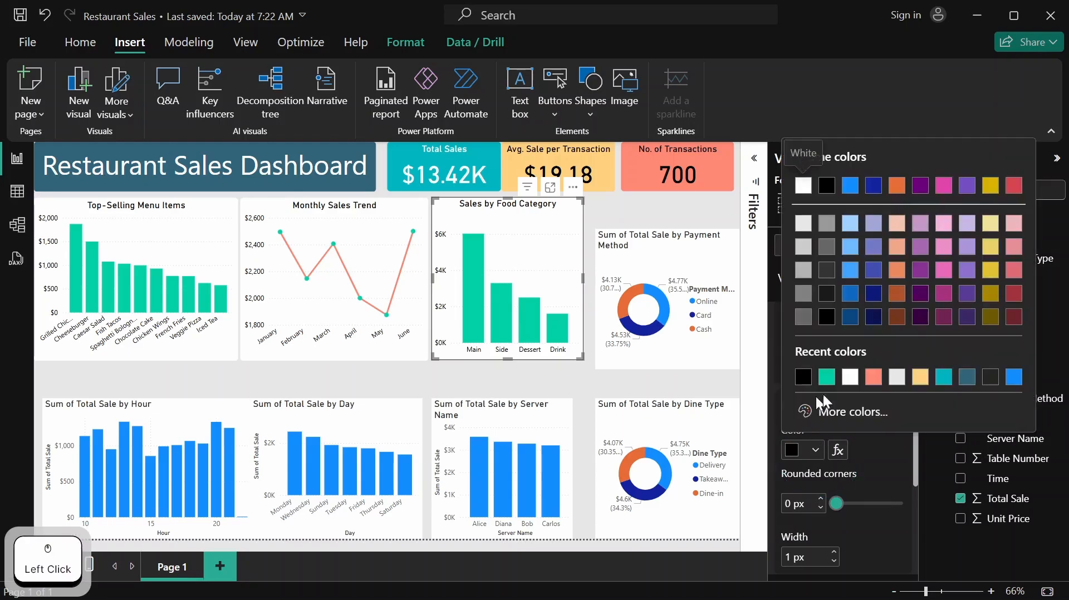
{"action": "left_click", "coordinate": [850, 384]}
{"action": "left_click", "coordinate": [821, 499]}
{"action": "left_click", "coordinate": [821, 499]}
{"action": "left_click", "coordinate": [821, 499]}
{"action": "left_click", "coordinate": [822, 501]}
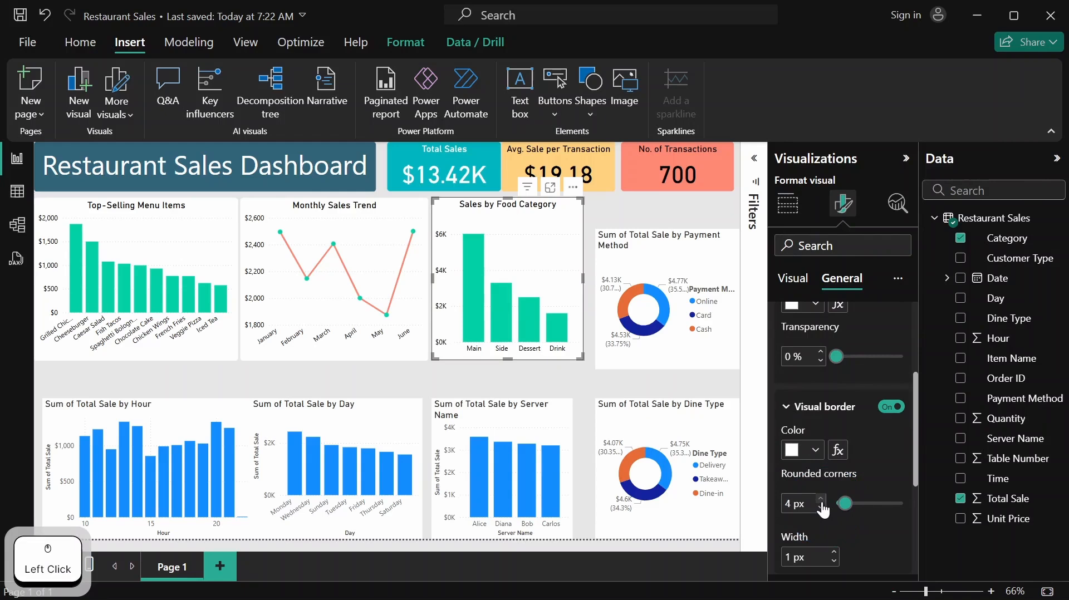
{"action": "left_click", "coordinate": [822, 500]}
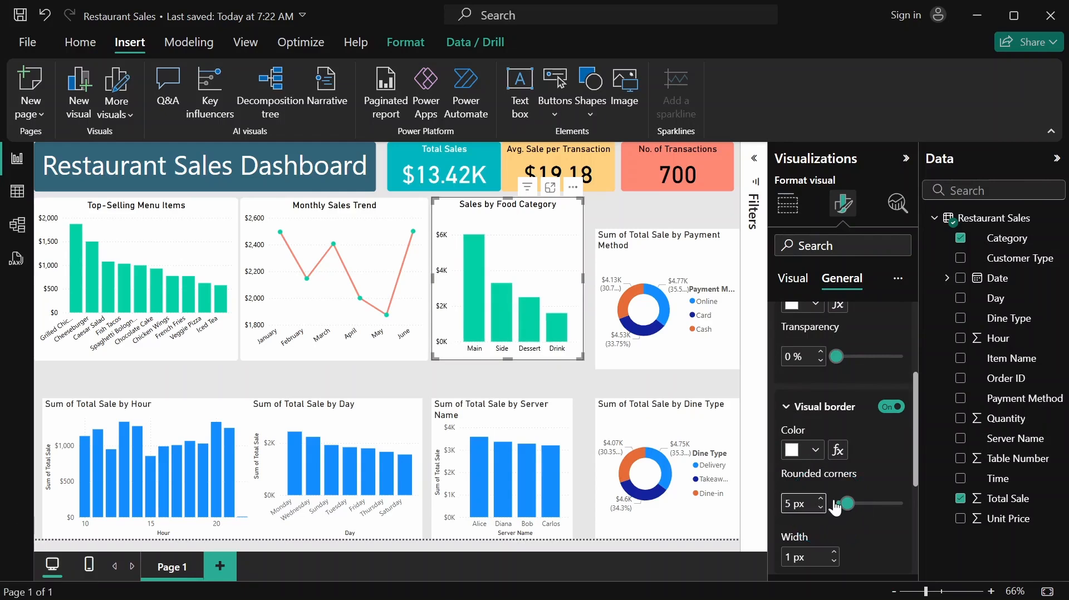
{"action": "scroll", "coordinate": [835, 508], "scroll_direction": "up", "scroll_amount": 5}
{"action": "left_click", "coordinate": [796, 387]}
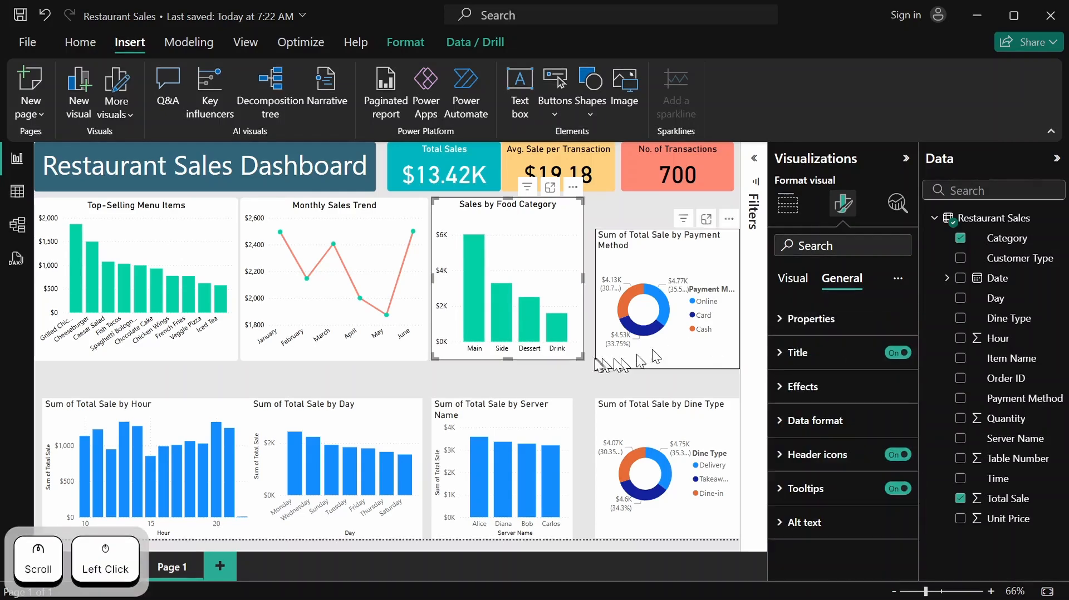
{"action": "left_click", "coordinate": [548, 383]}
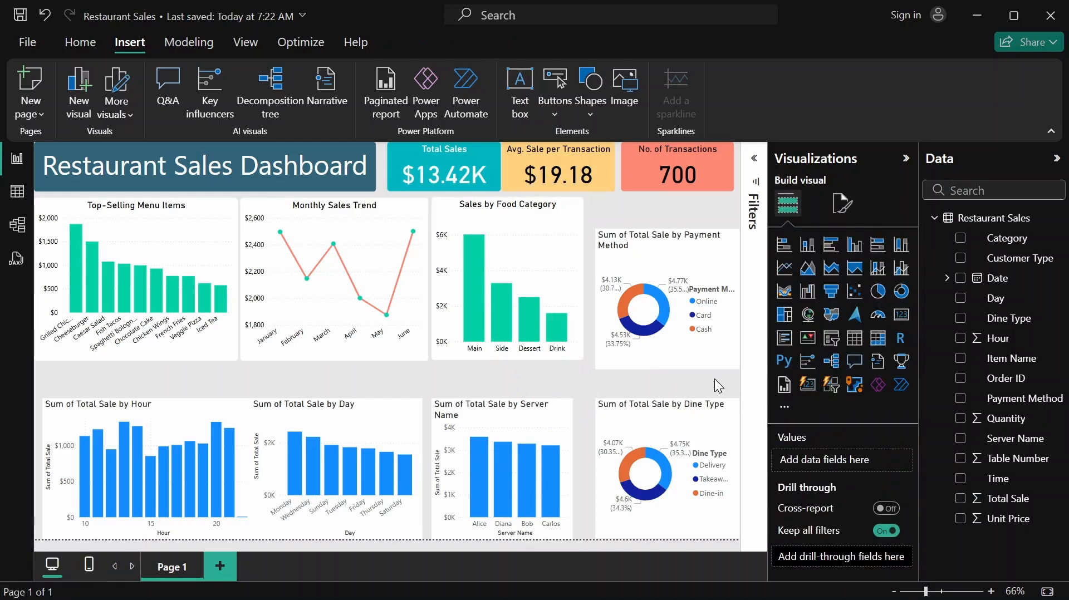
Move the Sum of Total Sale by Payment Method donut chart up beside Sales by Food Category and set its legend position to Top center
{"action": "left_click", "coordinate": [701, 262]}
{"action": "left_click_drag", "start_coordinate": [694, 267], "coordinate": [689, 245]}
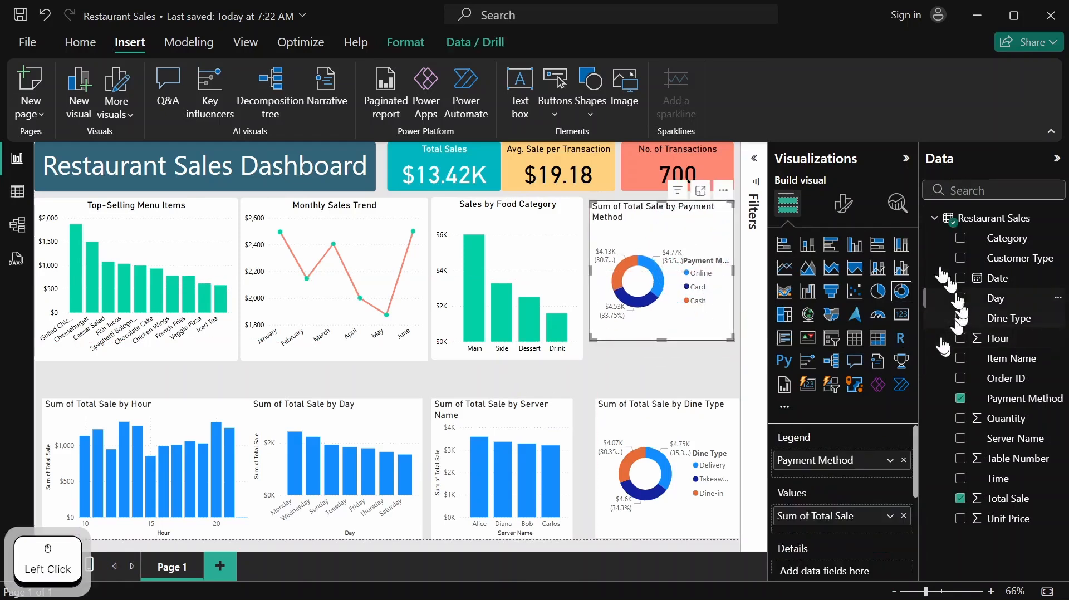
{"action": "left_click", "coordinate": [850, 216]}
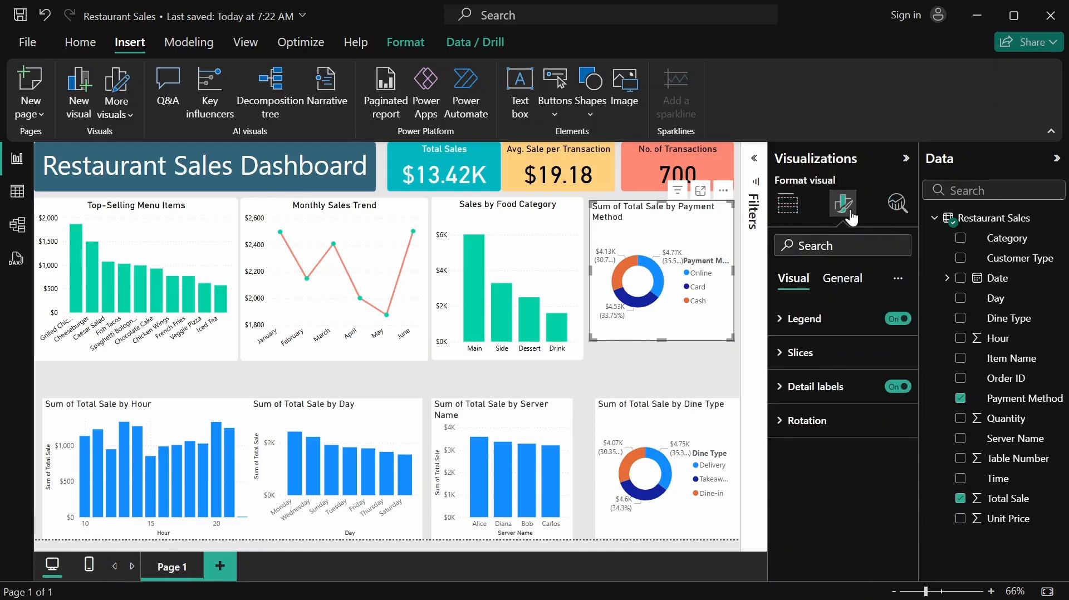
{"action": "left_click", "coordinate": [800, 322]}
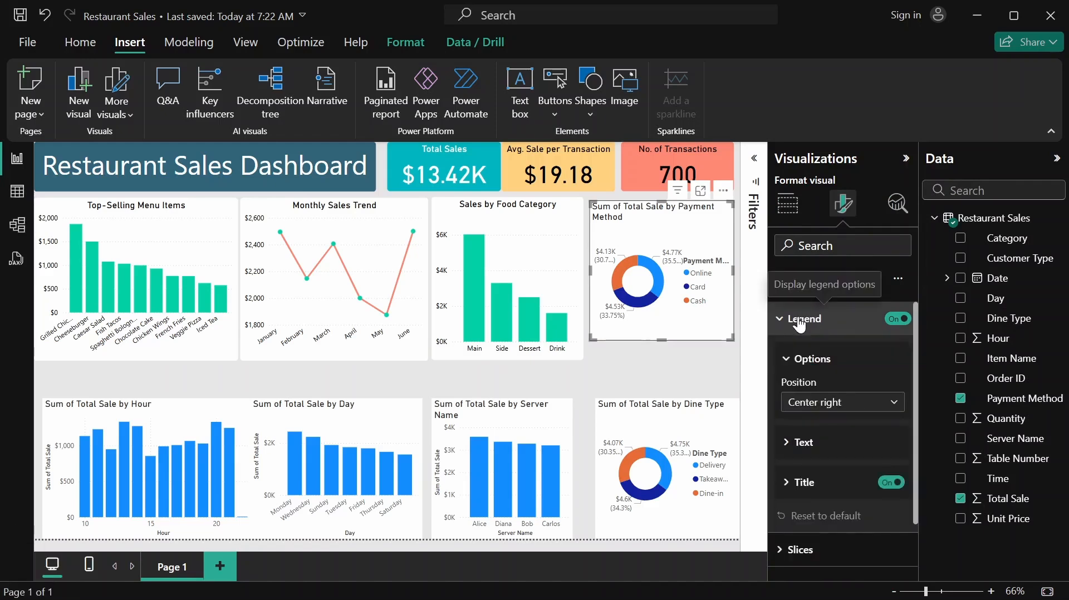
{"action": "left_click", "coordinate": [898, 412]}
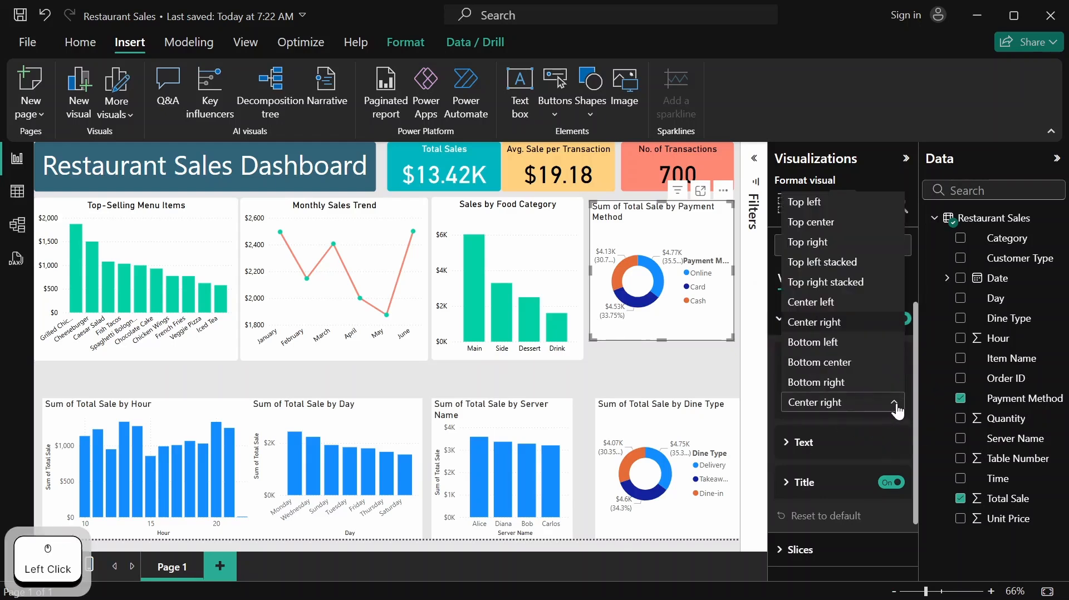
{"action": "left_click", "coordinate": [855, 220]}
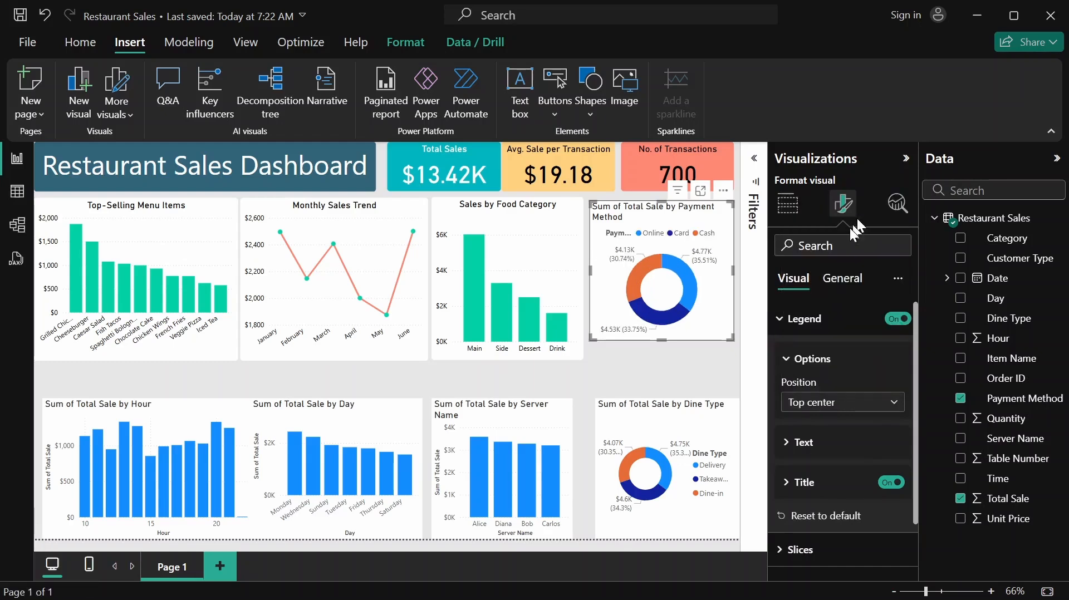
Turn off the legend title of the Sum of Total Sale by Payment Method donut chart and set the legend text color to black
{"action": "left_click", "coordinate": [892, 486]}
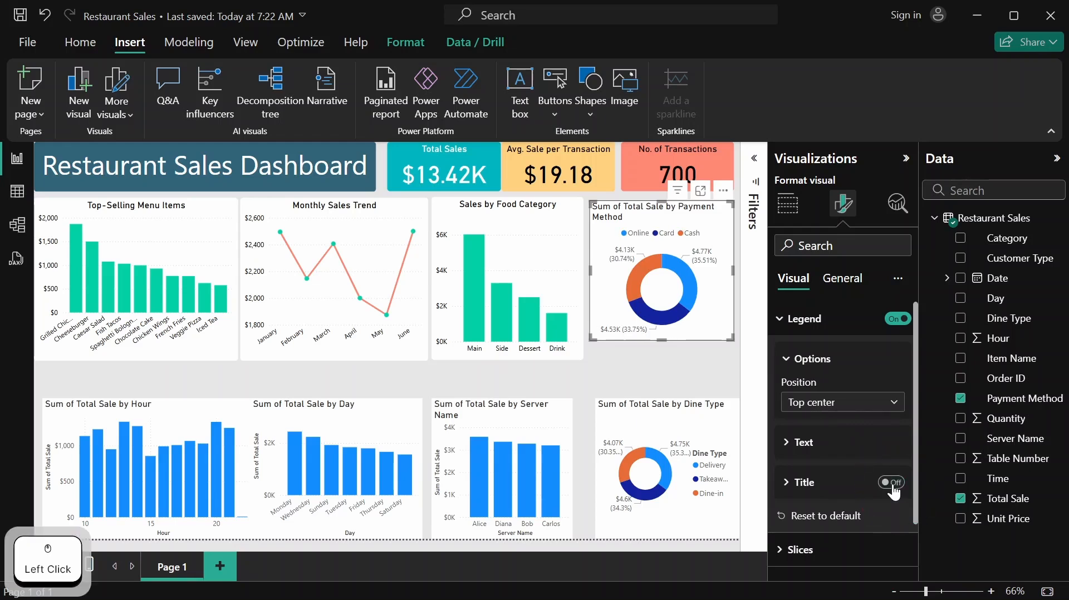
{"action": "left_click", "coordinate": [791, 446]}
{"action": "scroll", "coordinate": [801, 450], "scroll_direction": "down", "scroll_amount": 3}
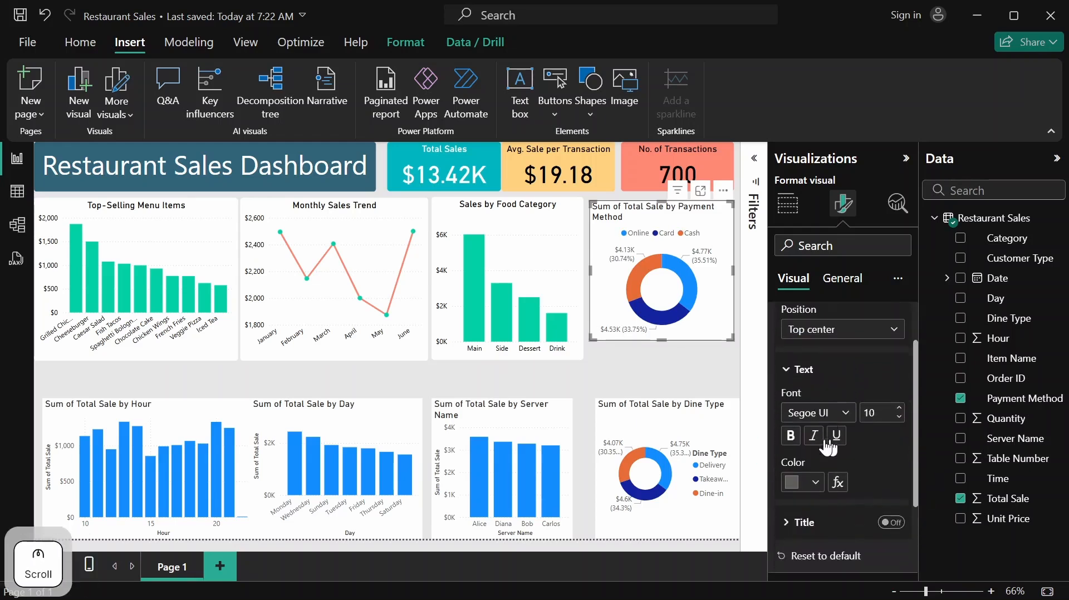
{"action": "left_click", "coordinate": [816, 474]}
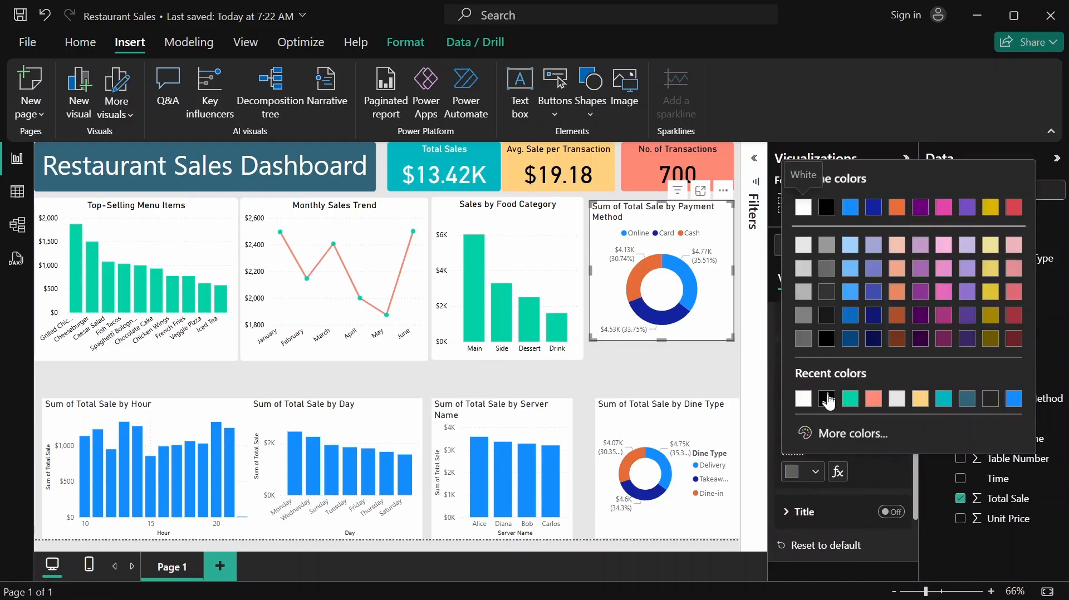
{"action": "left_click", "coordinate": [827, 400]}
{"action": "scroll", "coordinate": [832, 418], "scroll_direction": "up", "scroll_amount": 2}
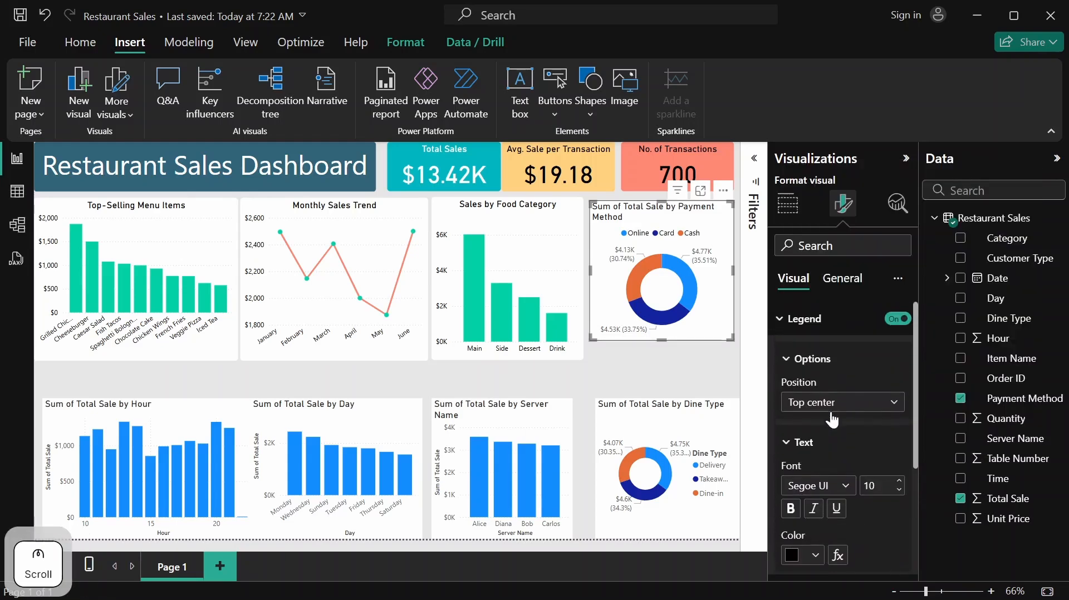
{"action": "left_click", "coordinate": [812, 361]}
{"action": "scroll", "coordinate": [825, 377], "scroll_direction": "down", "scroll_amount": 2}
{"action": "scroll", "coordinate": [824, 376], "scroll_direction": "up", "scroll_amount": 2}
{"action": "left_click", "coordinate": [830, 330]}
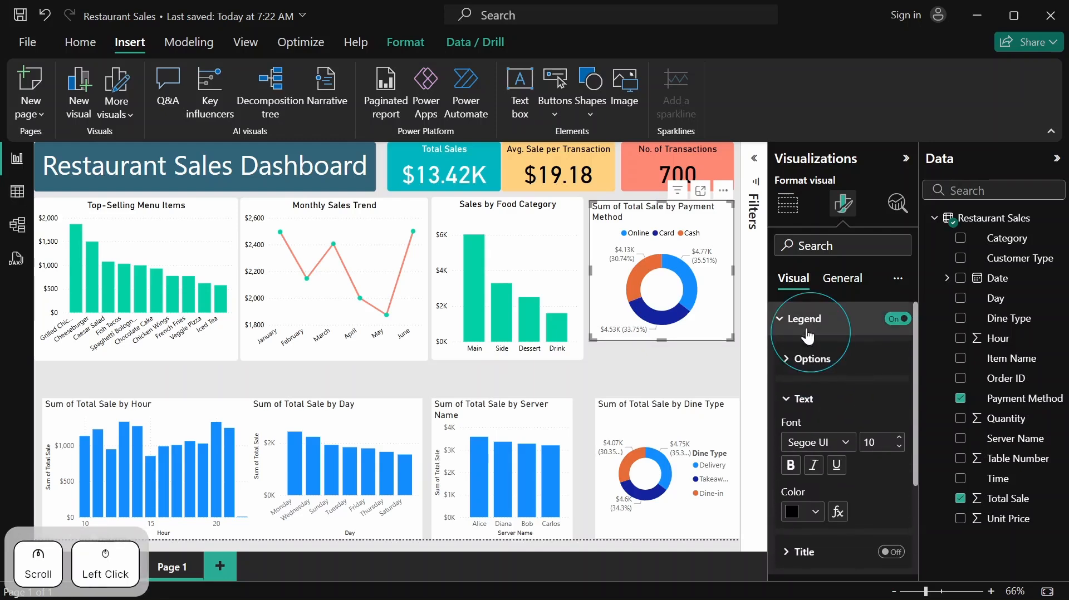
Color the Online slice of the Payment Method donut chart with the recently used green
{"action": "left_click", "coordinate": [840, 355]}
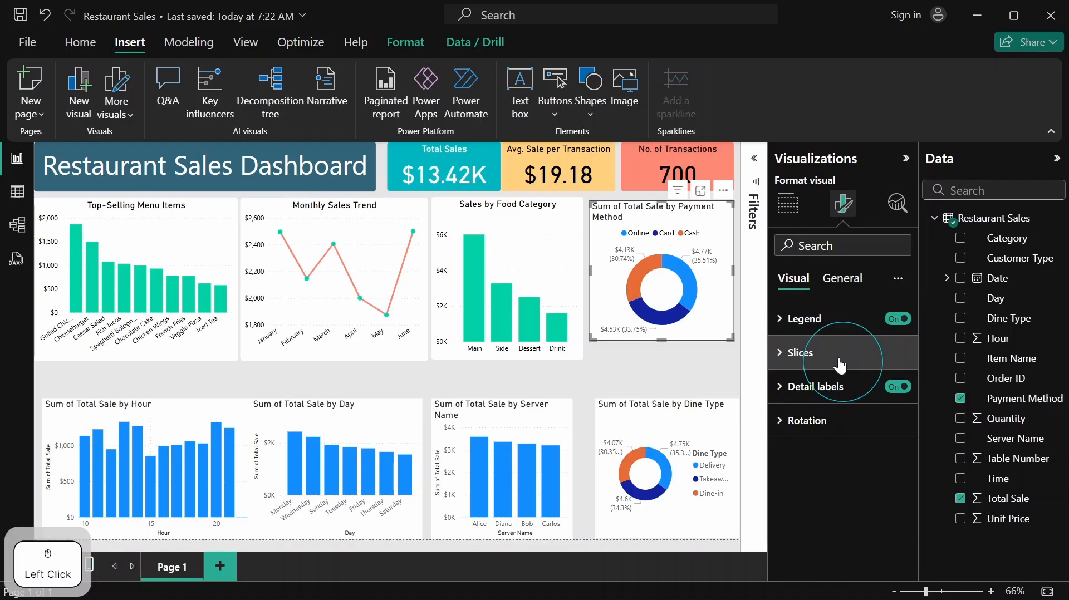
{"action": "scroll", "coordinate": [842, 415], "scroll_direction": "down", "scroll_amount": 2}
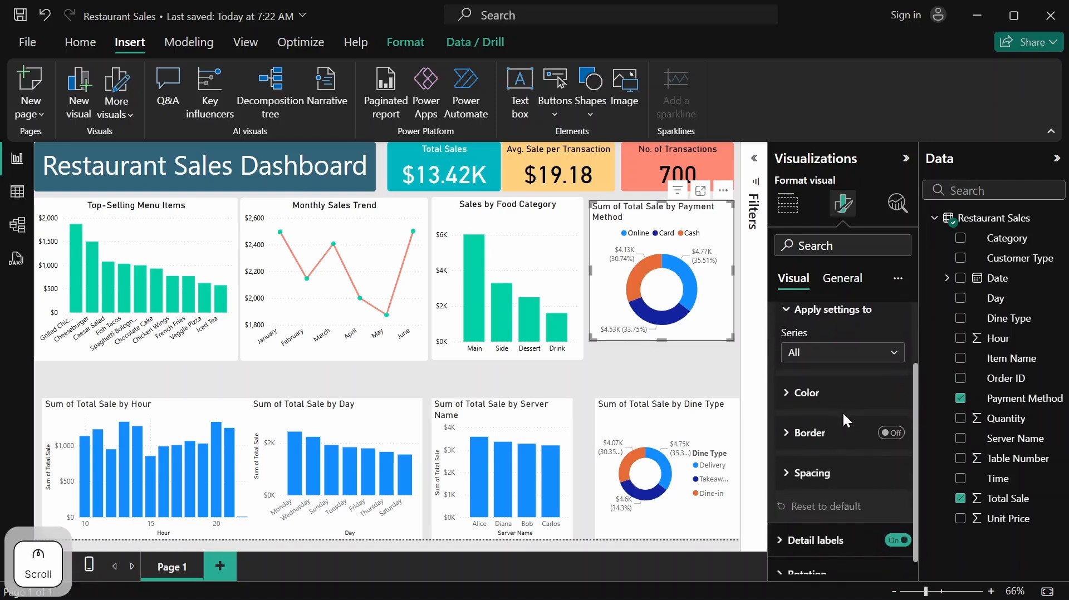
{"action": "left_click", "coordinate": [894, 356]}
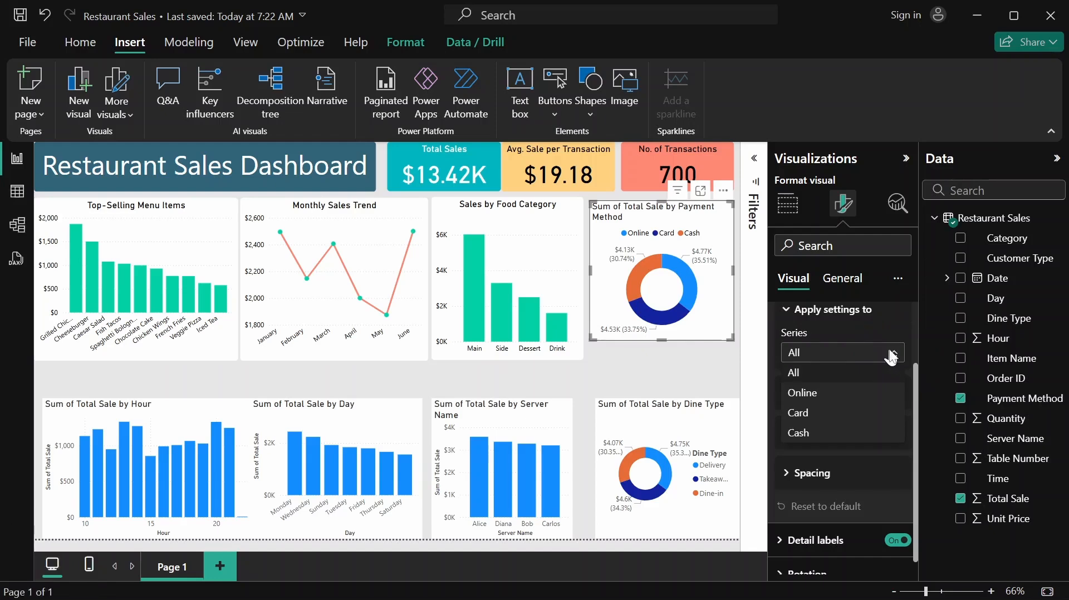
{"action": "left_click", "coordinate": [844, 394]}
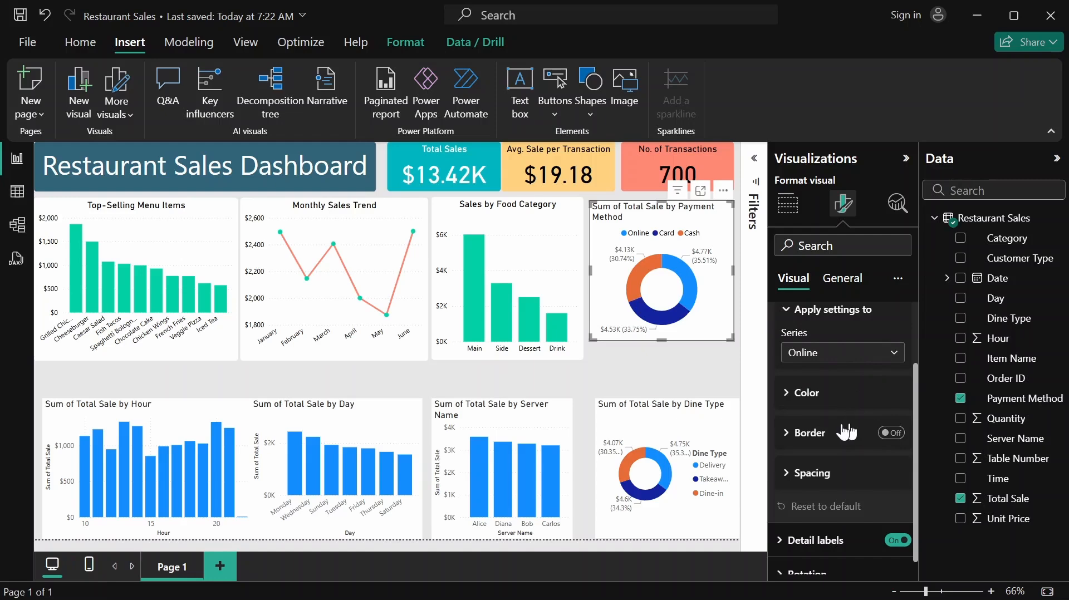
{"action": "left_click", "coordinate": [807, 394]}
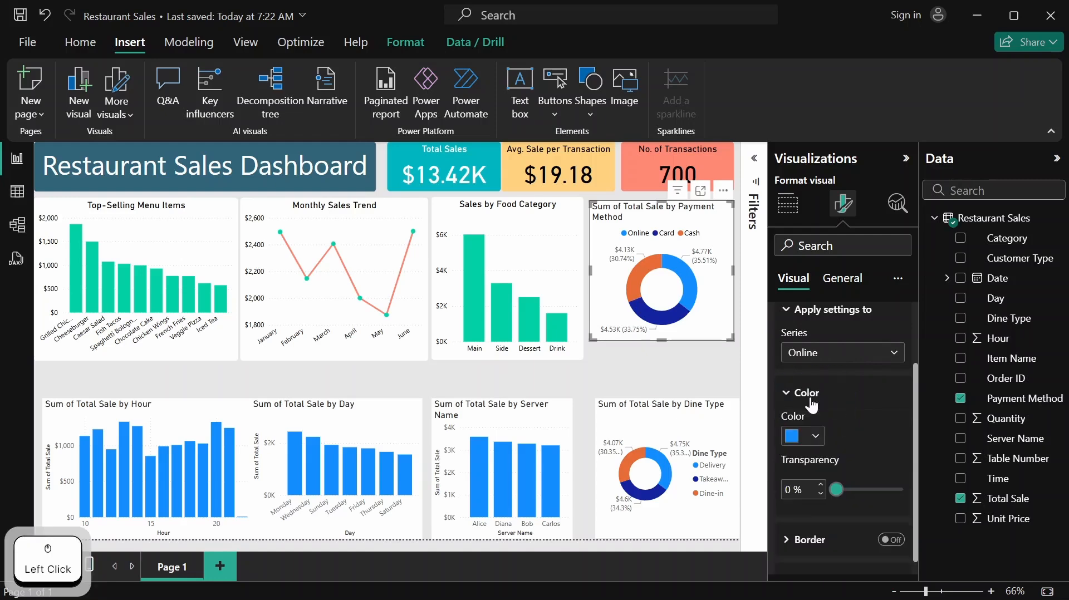
{"action": "left_click", "coordinate": [817, 437]}
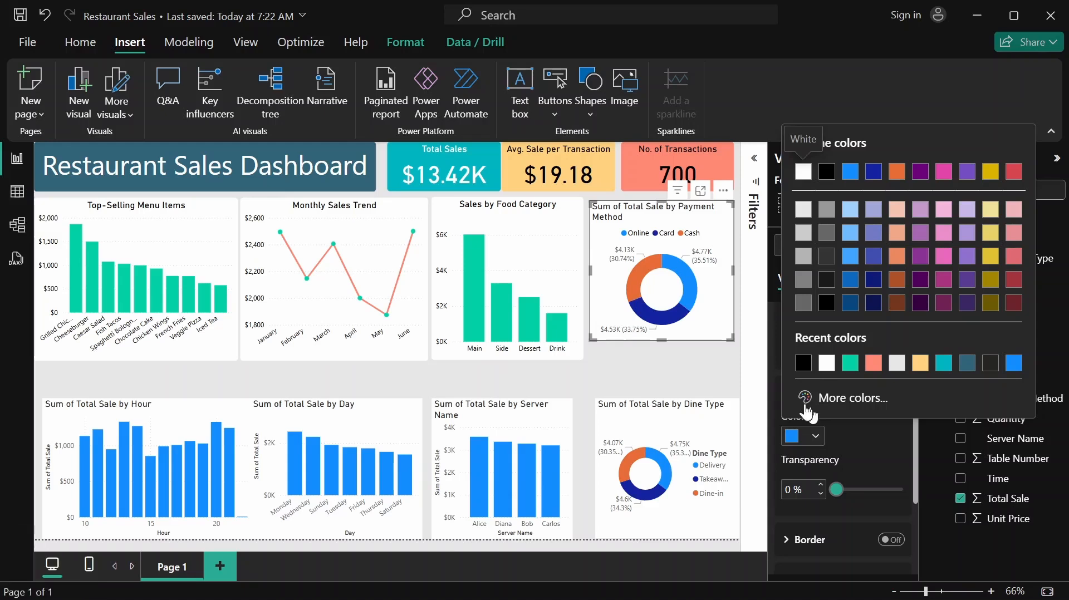
{"action": "left_click", "coordinate": [851, 364]}
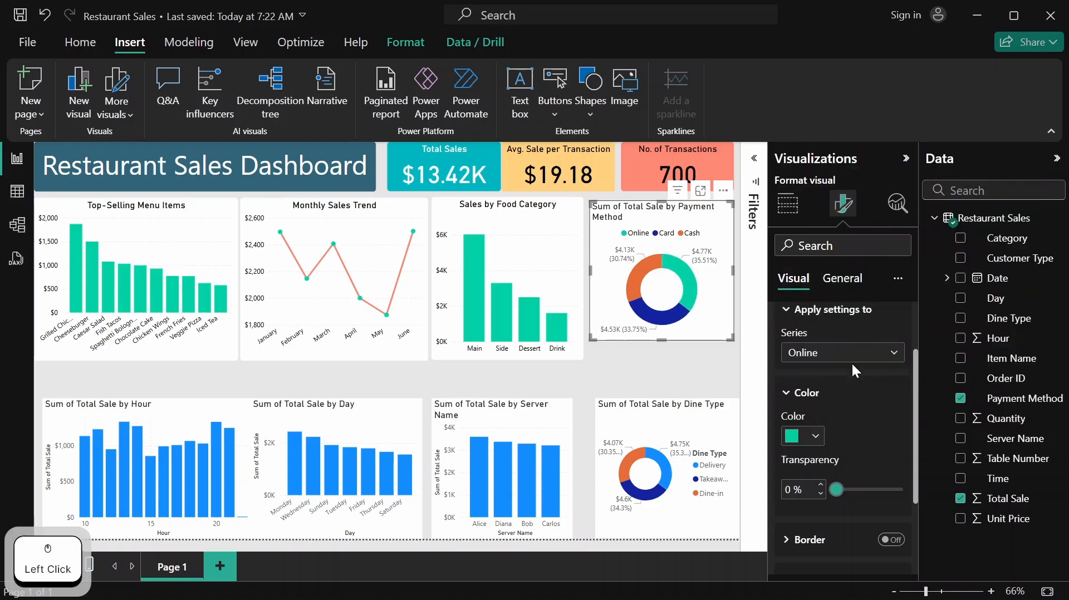
{"action": "left_click", "coordinate": [791, 395]}
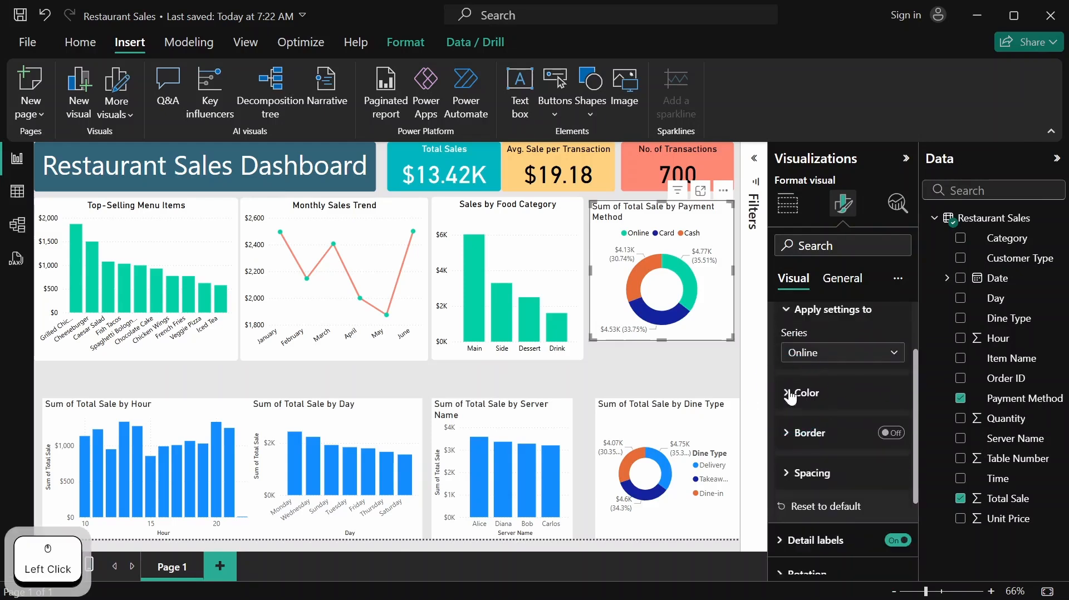
Color the Card slice of the Payment Method donut chart with the recently used coral
{"action": "left_click", "coordinate": [895, 353]}
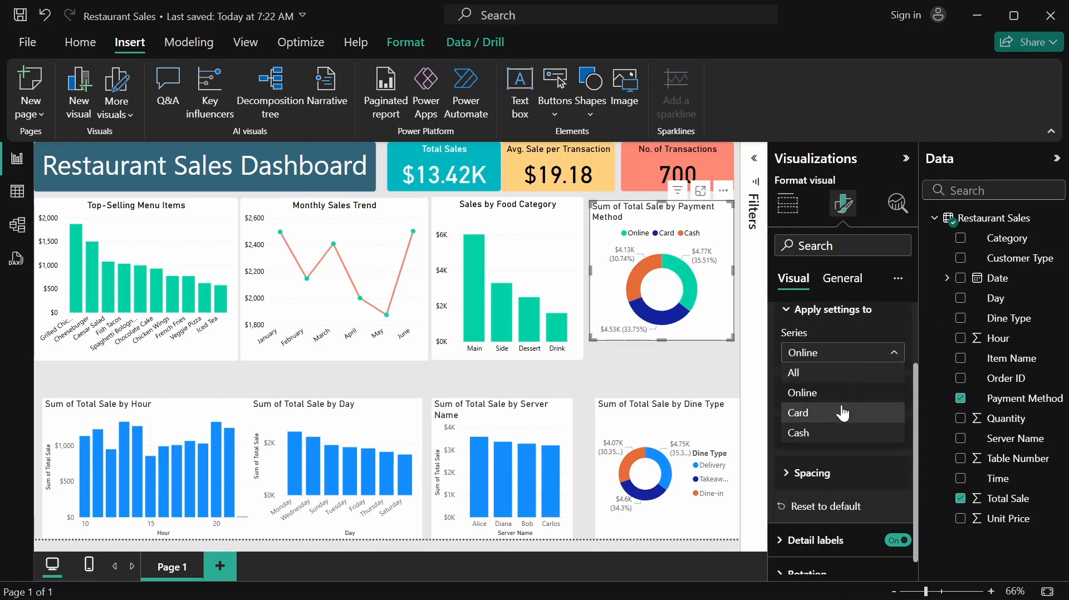
{"action": "left_click", "coordinate": [808, 413]}
{"action": "left_click", "coordinate": [790, 396]}
{"action": "left_click", "coordinate": [815, 435]}
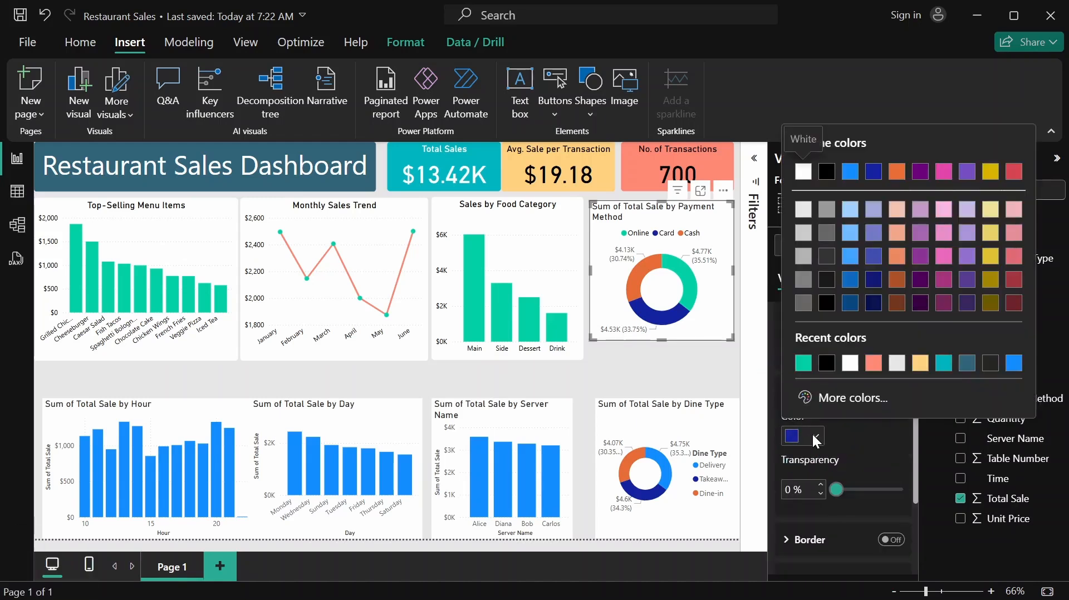
{"action": "left_click", "coordinate": [874, 364]}
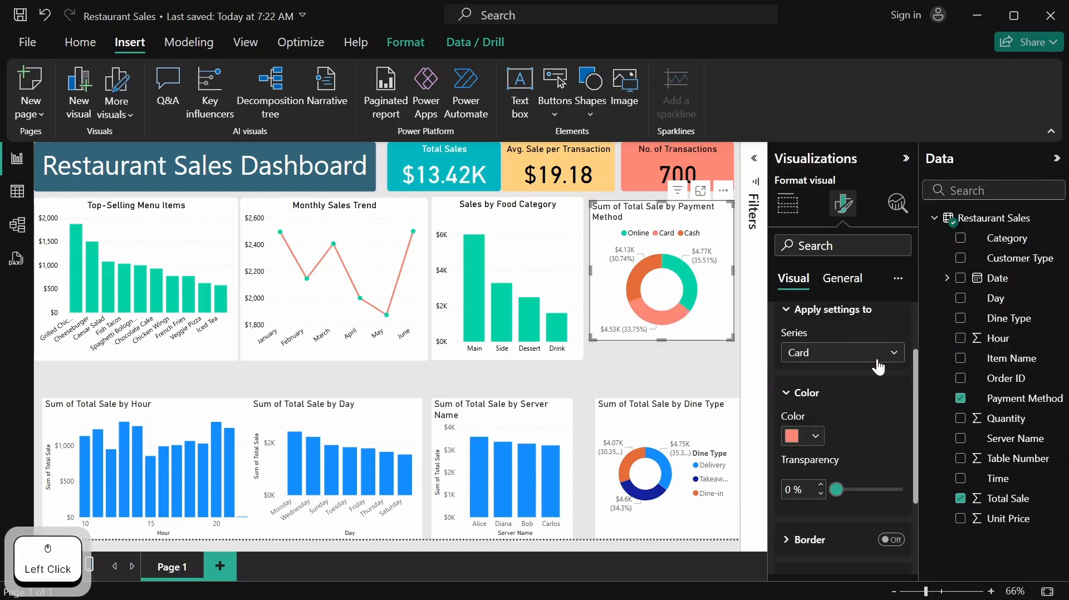
{"action": "scroll", "coordinate": [841, 425], "scroll_direction": "up", "scroll_amount": 2}
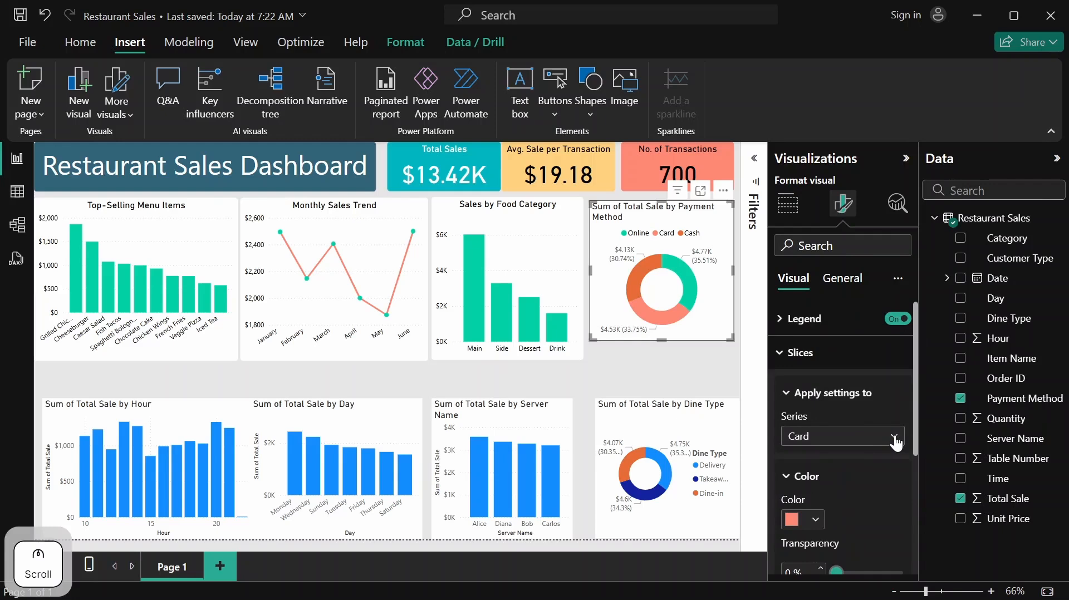
Colour the Cash slice of the payment method donut chart light yellow-orange, matching the average sale card
{"action": "left_click", "coordinate": [896, 443]}
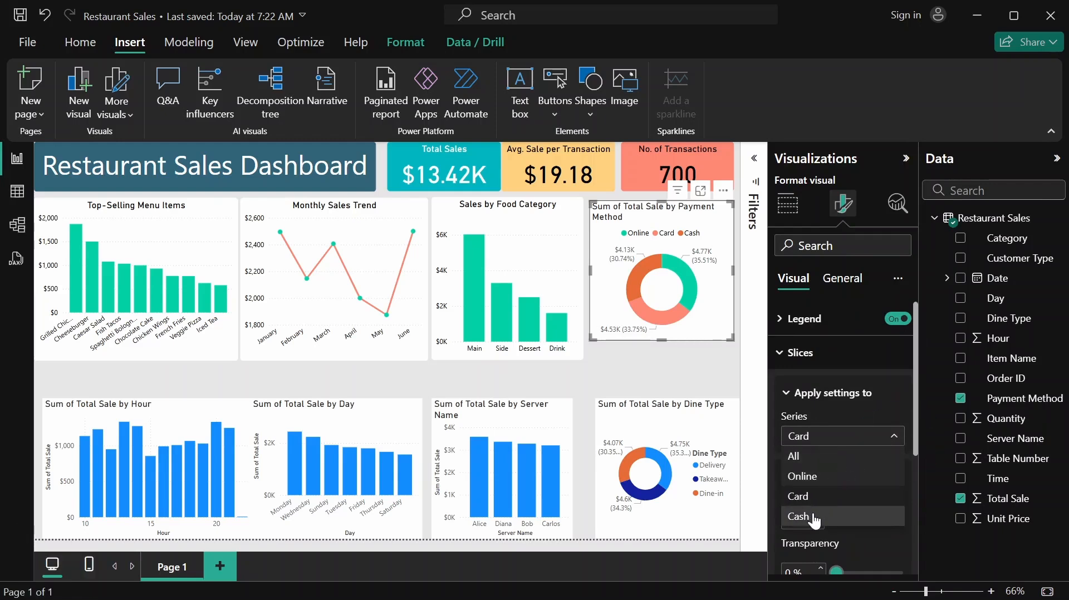
{"action": "left_click", "coordinate": [817, 517]}
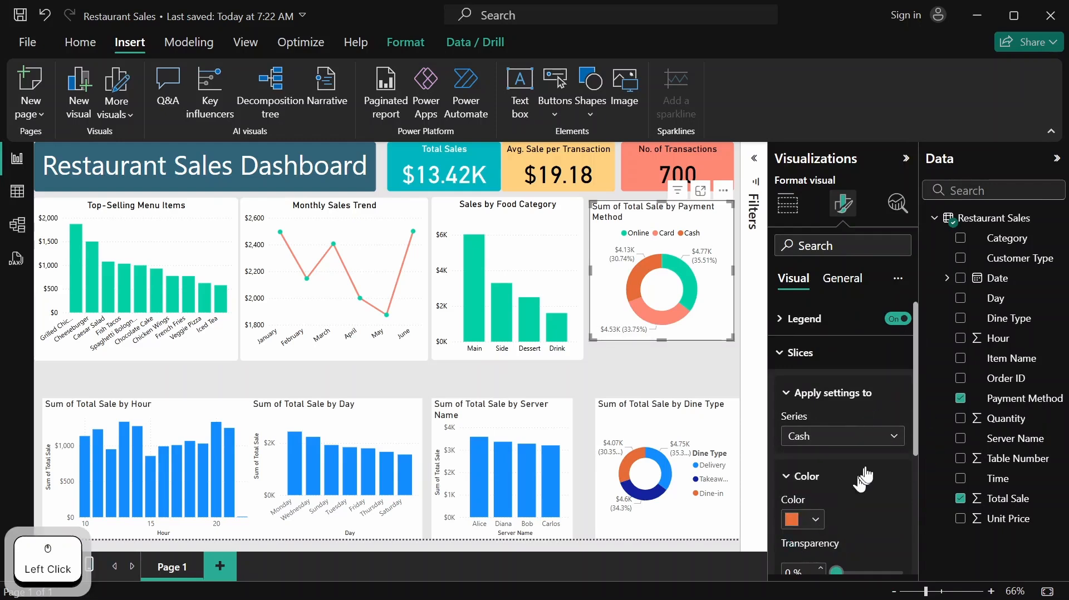
{"action": "scroll", "coordinate": [864, 478], "scroll_direction": "down", "scroll_amount": 2}
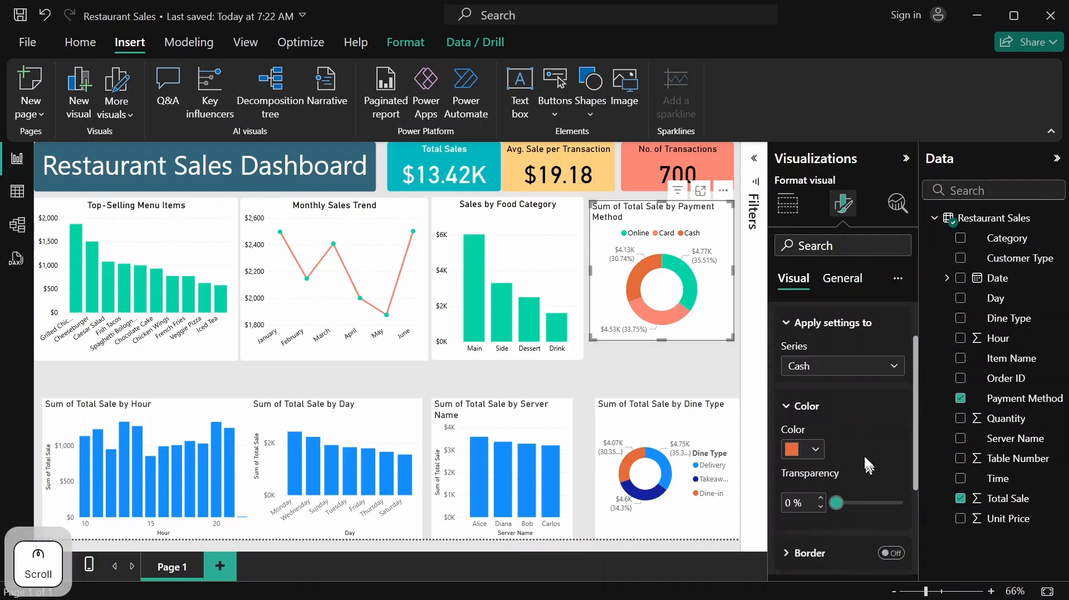
{"action": "left_click", "coordinate": [816, 439]}
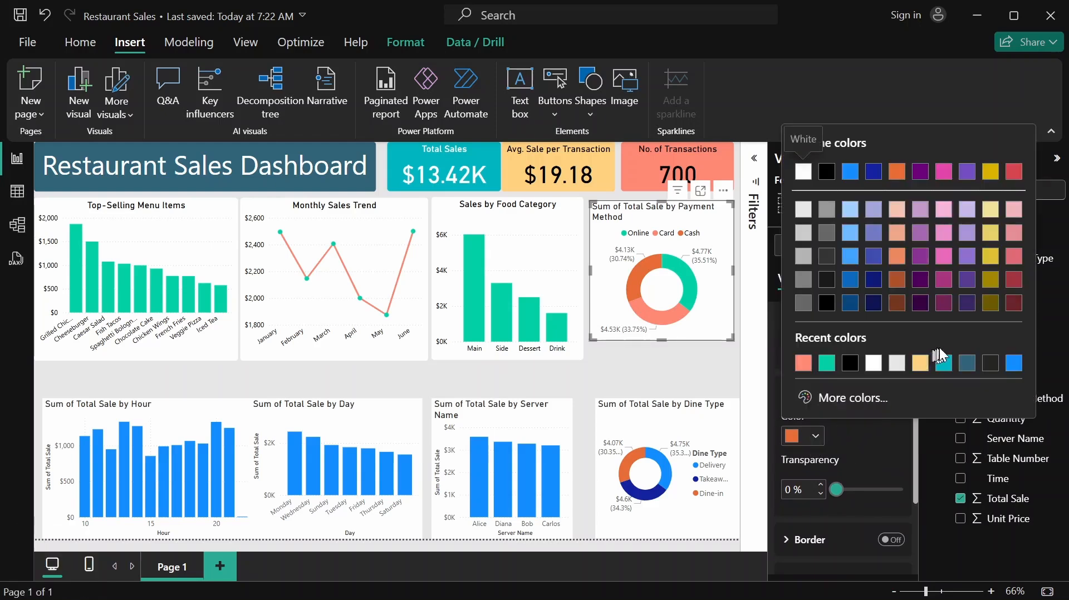
{"action": "left_click", "coordinate": [922, 364]}
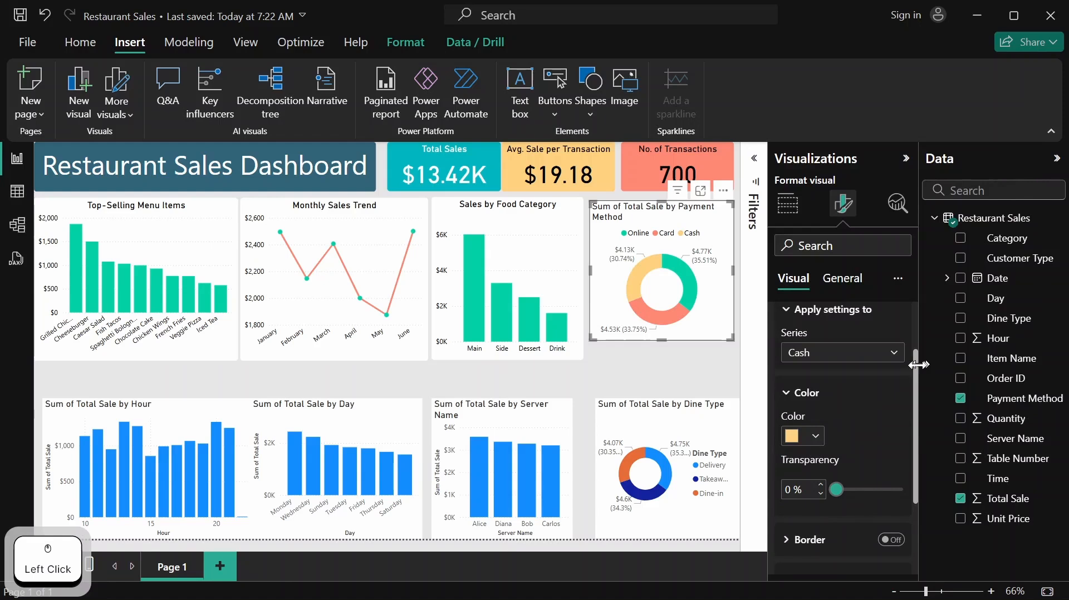
{"action": "scroll", "coordinate": [862, 399], "scroll_direction": "up", "scroll_amount": 2}
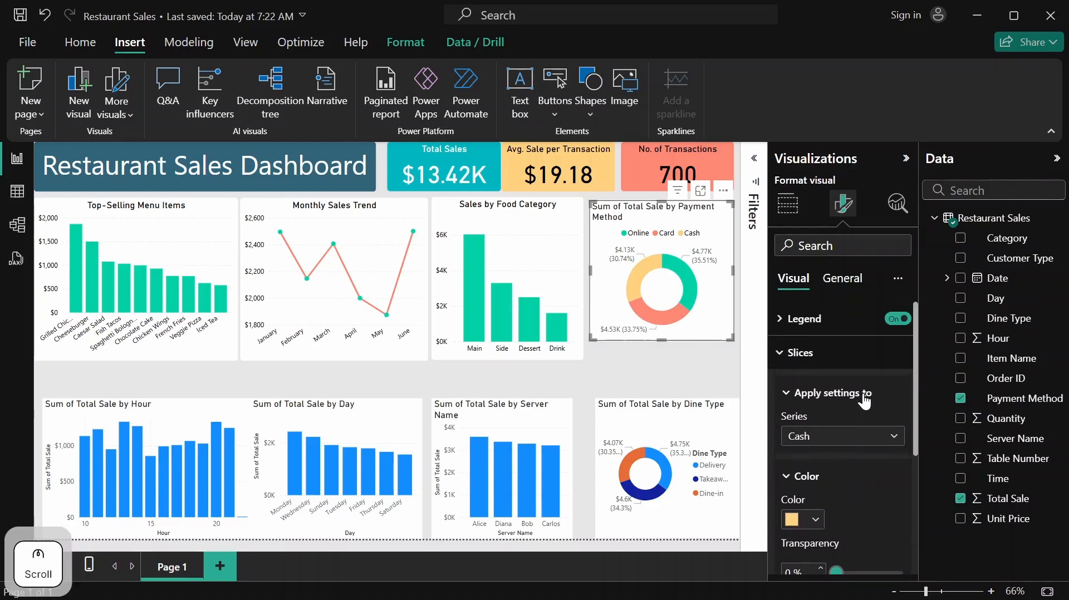
{"action": "scroll", "coordinate": [866, 400], "scroll_direction": "down", "scroll_amount": 4}
{"action": "scroll", "coordinate": [865, 402], "scroll_direction": "up", "scroll_amount": 2}
{"action": "left_click", "coordinate": [797, 396]}
{"action": "left_click", "coordinate": [818, 364]}
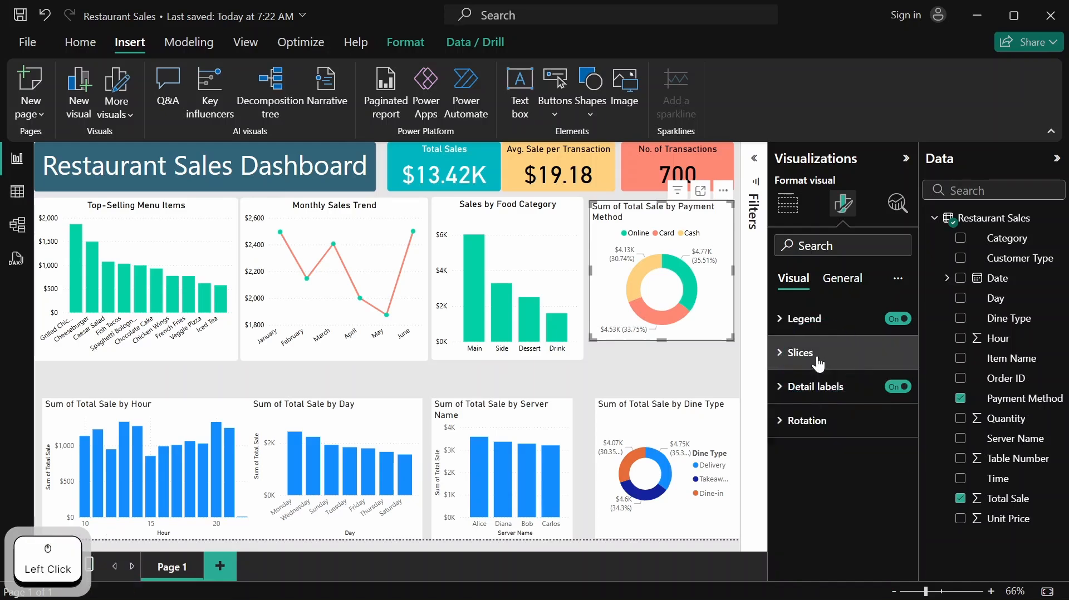
Set the detail label values' text colour to black on the payment method donut chart
{"action": "left_click", "coordinate": [786, 396]}
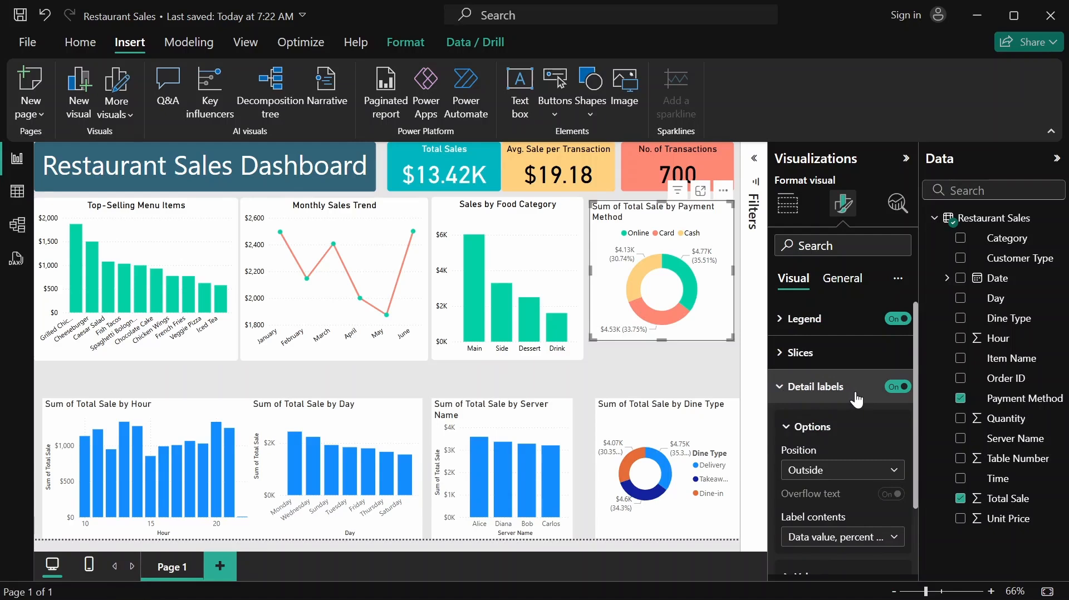
{"action": "scroll", "coordinate": [856, 400], "scroll_direction": "down", "scroll_amount": 3}
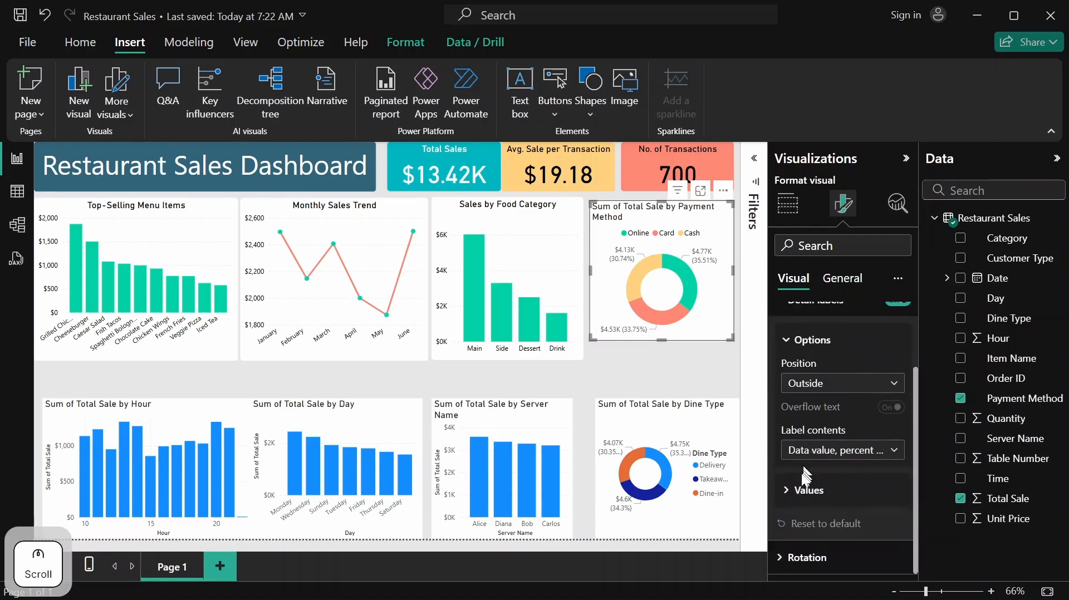
{"action": "left_click", "coordinate": [808, 490]}
{"action": "scroll", "coordinate": [863, 436], "scroll_direction": "down", "scroll_amount": 2}
{"action": "scroll", "coordinate": [861, 427], "scroll_direction": "down", "scroll_amount": 1}
{"action": "left_click", "coordinate": [815, 437]}
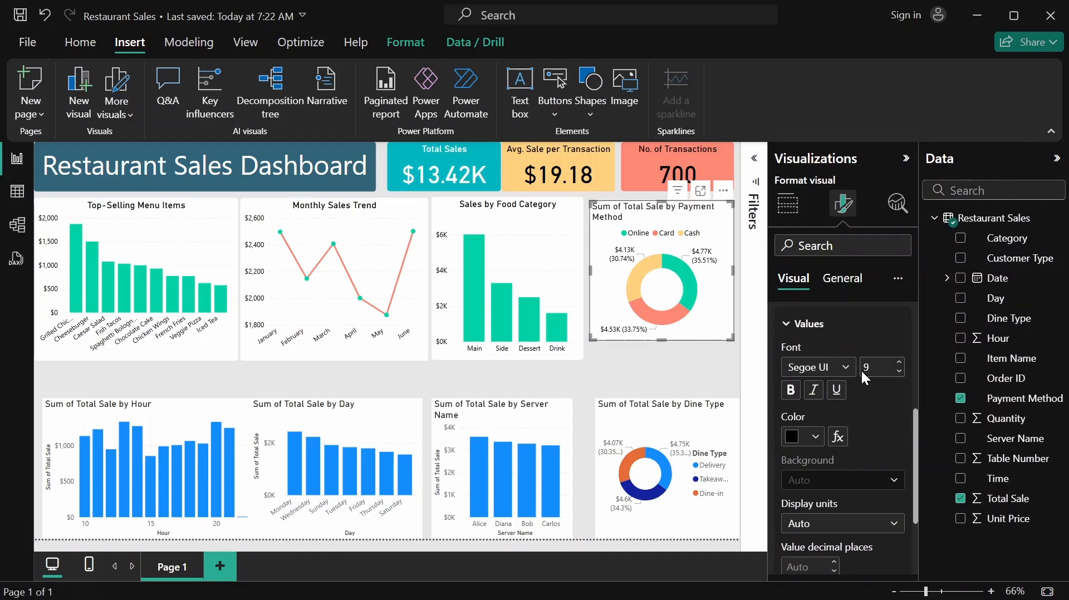
{"action": "scroll", "coordinate": [861, 370], "scroll_direction": "up", "scroll_amount": 5}
{"action": "left_click", "coordinate": [810, 387]}
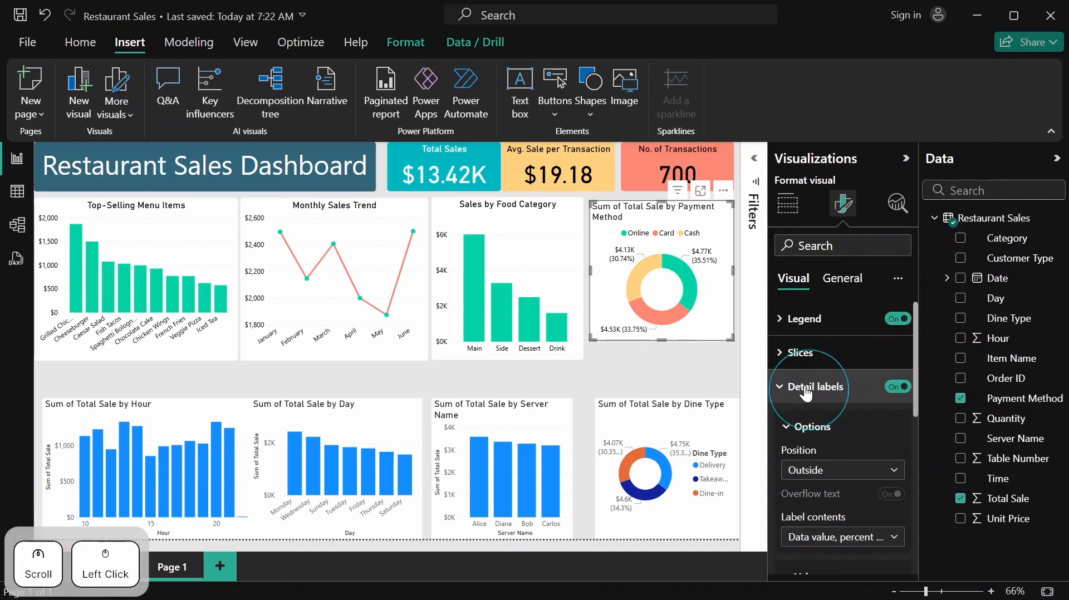
Resize the payment method donut chart to a height of 295 and a width of 240
{"action": "left_click", "coordinate": [843, 278]}
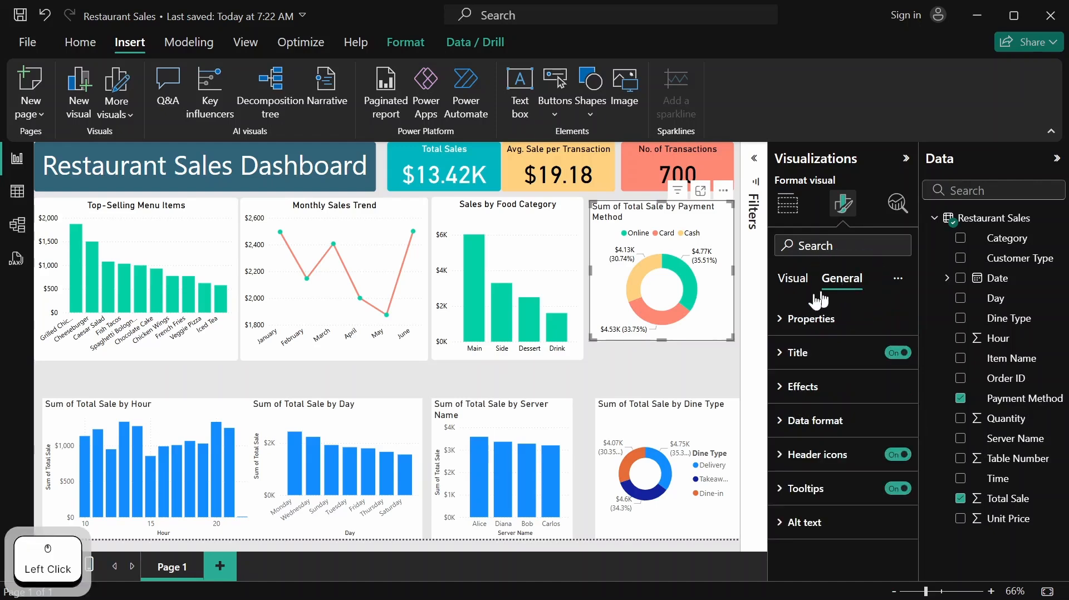
{"action": "left_click", "coordinate": [784, 319]}
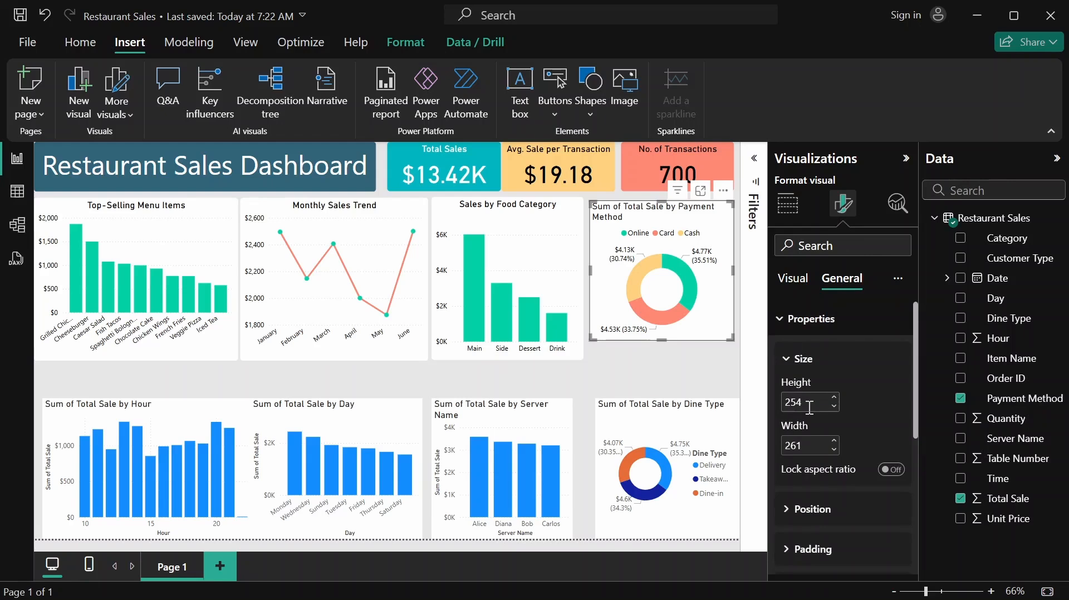
{"action": "left_click", "coordinate": [810, 405]}
{"action": "type", "text": "295"}
{"action": "key", "text": "Return"}
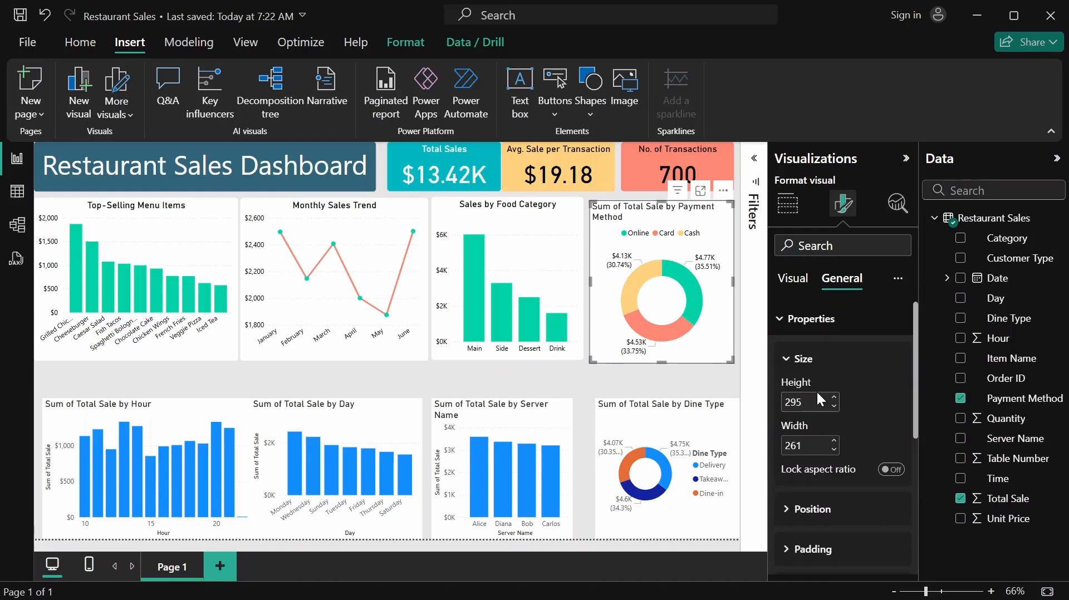
{"action": "left_click", "coordinate": [815, 447]}
{"action": "type", "text": "240"}
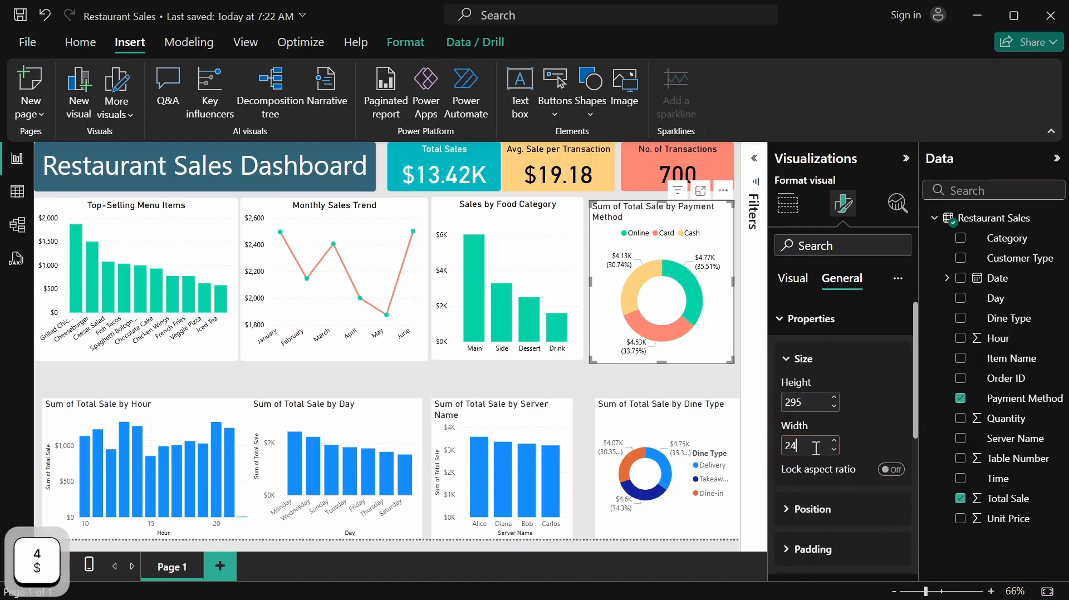
{"action": "key", "text": "Return"}
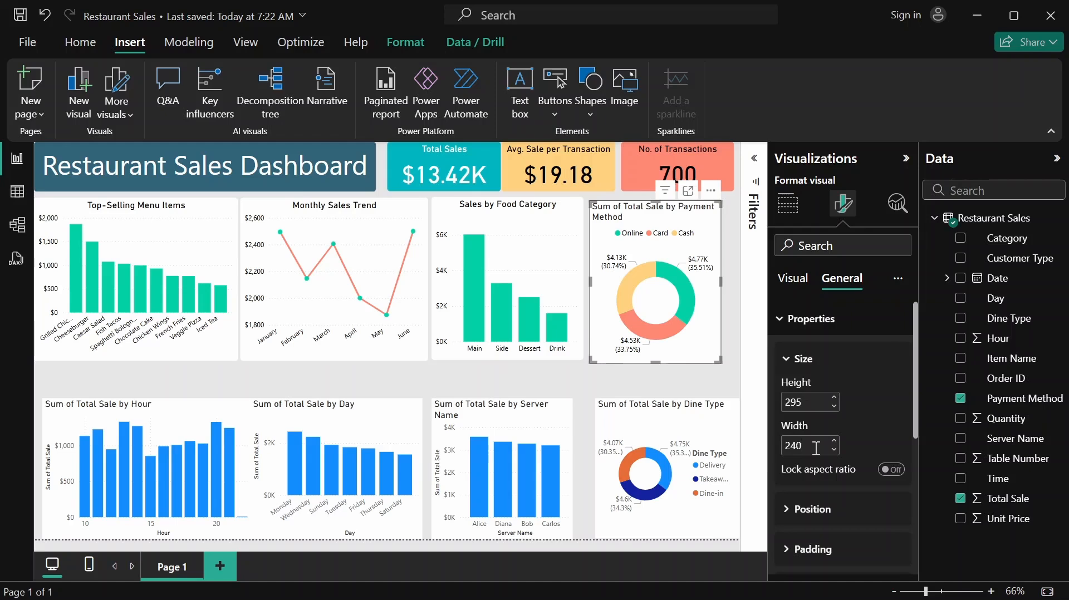
{"action": "left_click", "coordinate": [804, 332]}
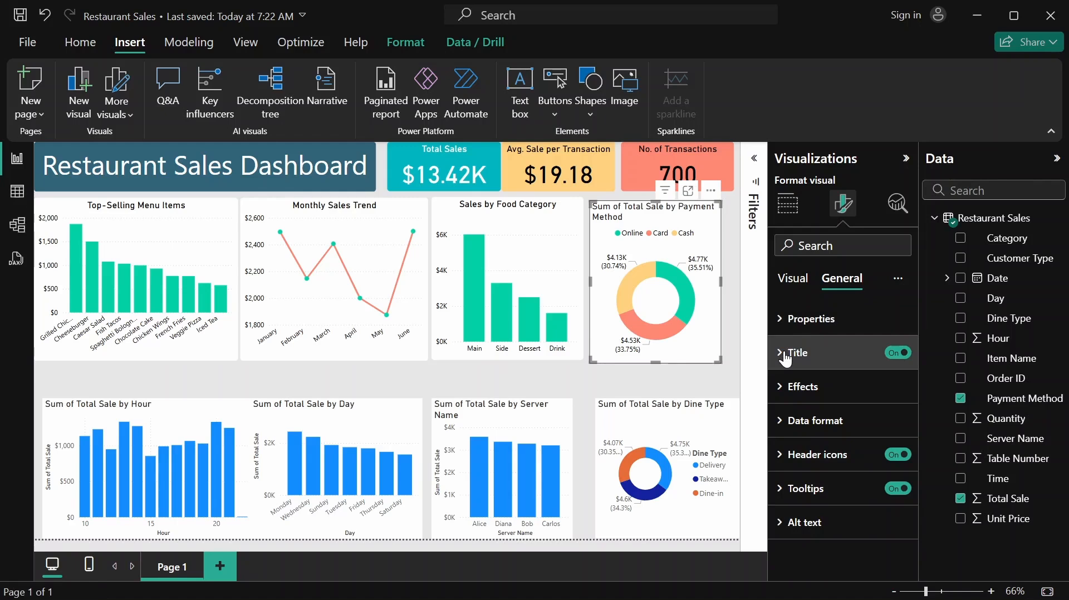
Change the donut chart's title text to "Payment Method Distribution"
{"action": "left_click", "coordinate": [791, 352]}
{"action": "left_click_drag", "start_coordinate": [786, 436], "coordinate": [907, 446]}
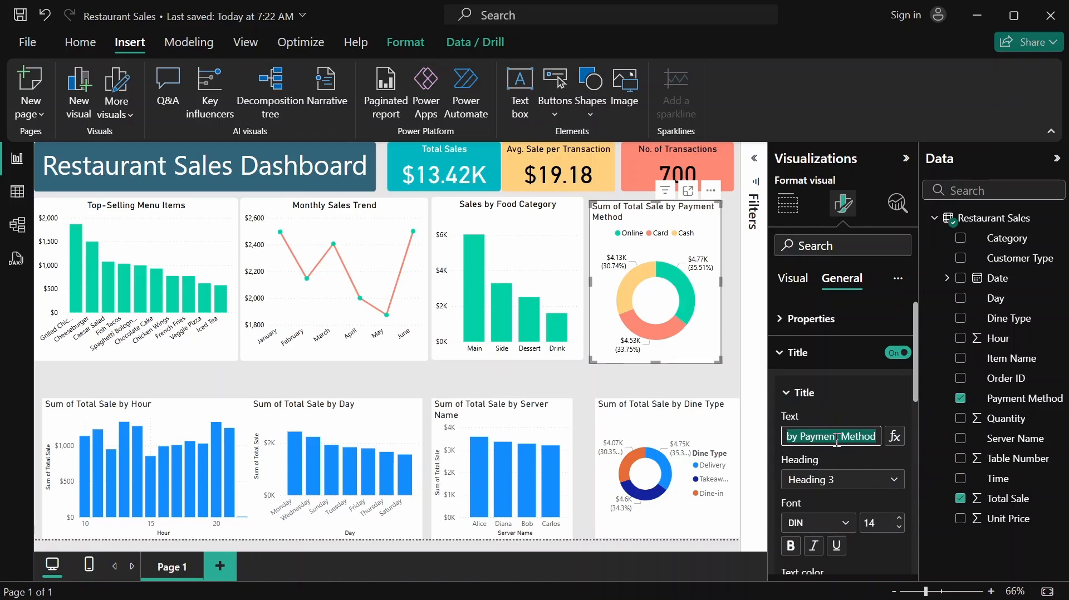
{"action": "type", "text": "Pay"}
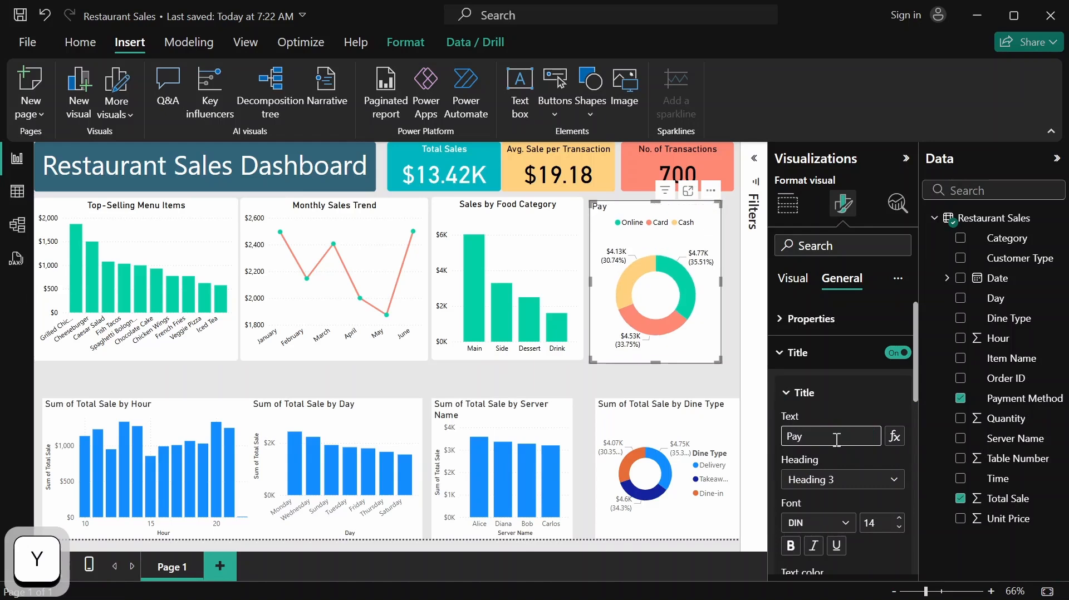
{"action": "type", "text": "ment"}
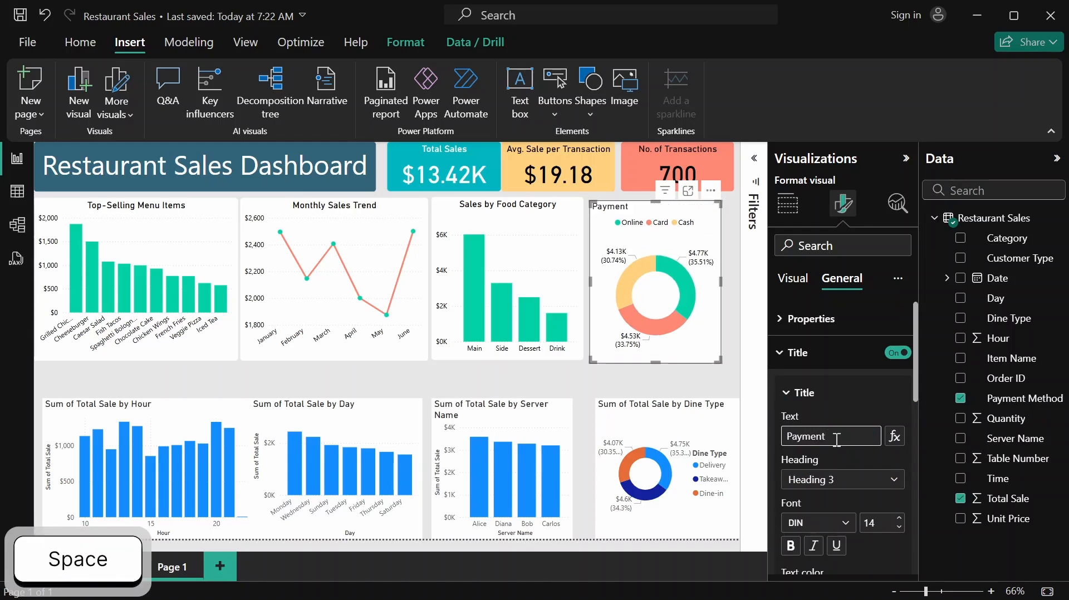
{"action": "type", "text": " Method "}
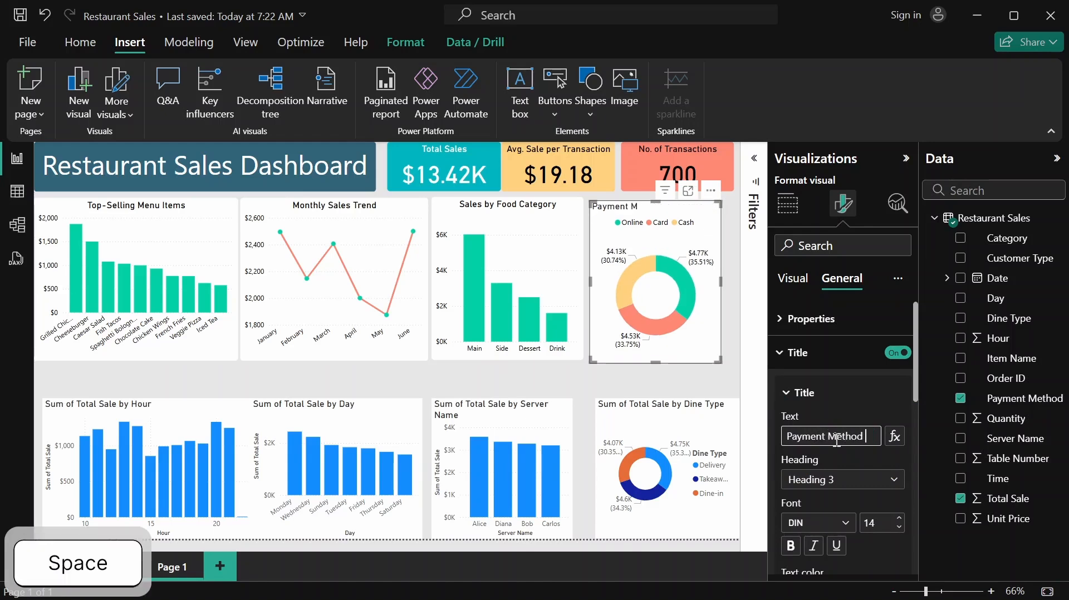
{"action": "type", "text": "Dis"}
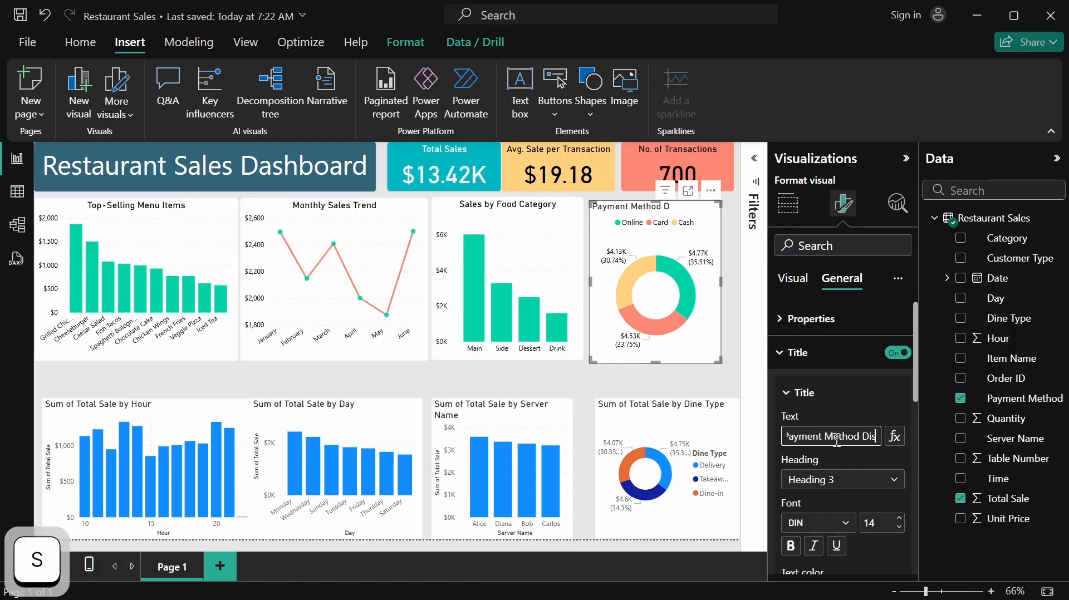
{"action": "type", "text": "tribution"}
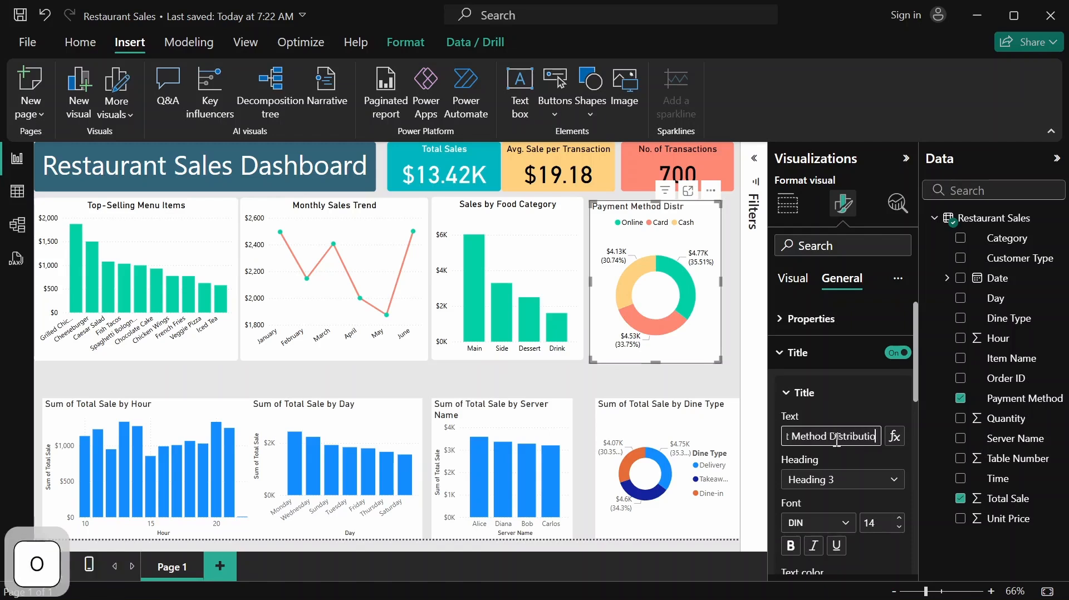
{"action": "left_click", "coordinate": [862, 414]}
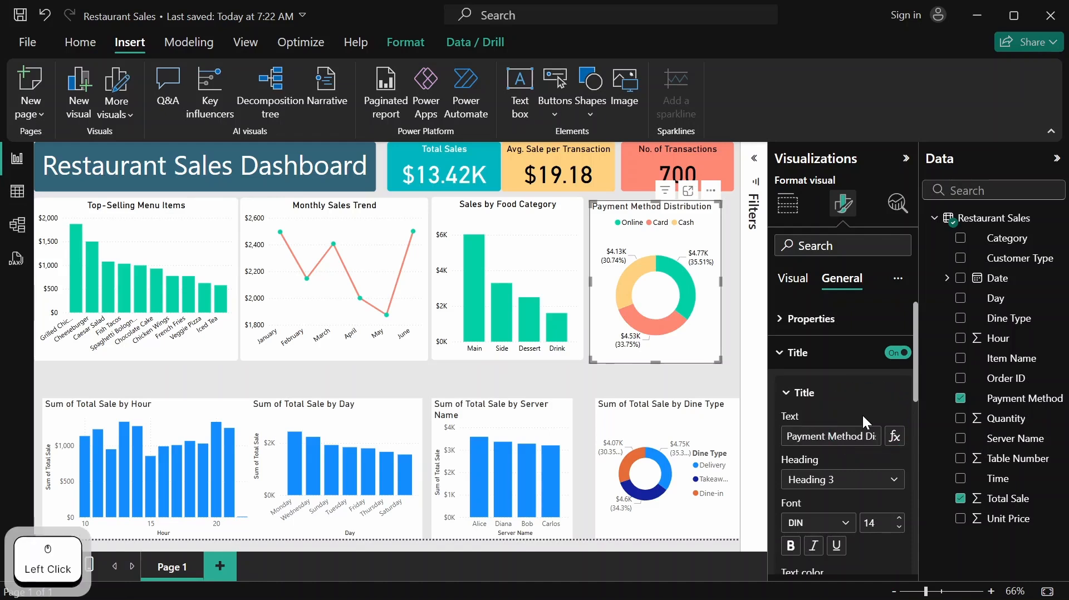
Set the donut chart title's text colour to black and centre it horizontally
{"action": "scroll", "coordinate": [863, 414], "scroll_direction": "down", "scroll_amount": 3}
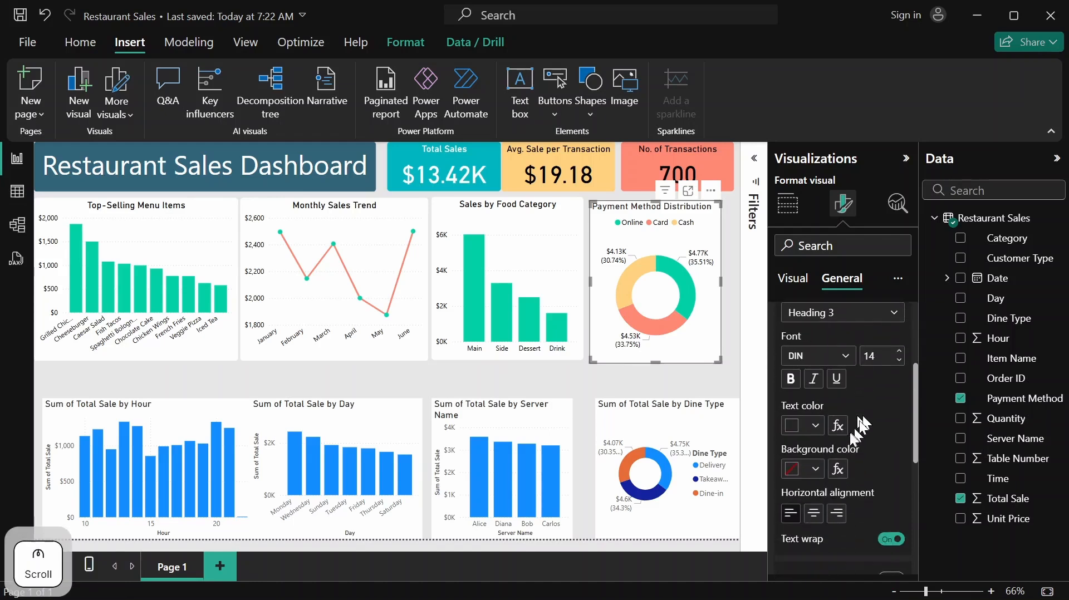
{"action": "left_click", "coordinate": [816, 427]}
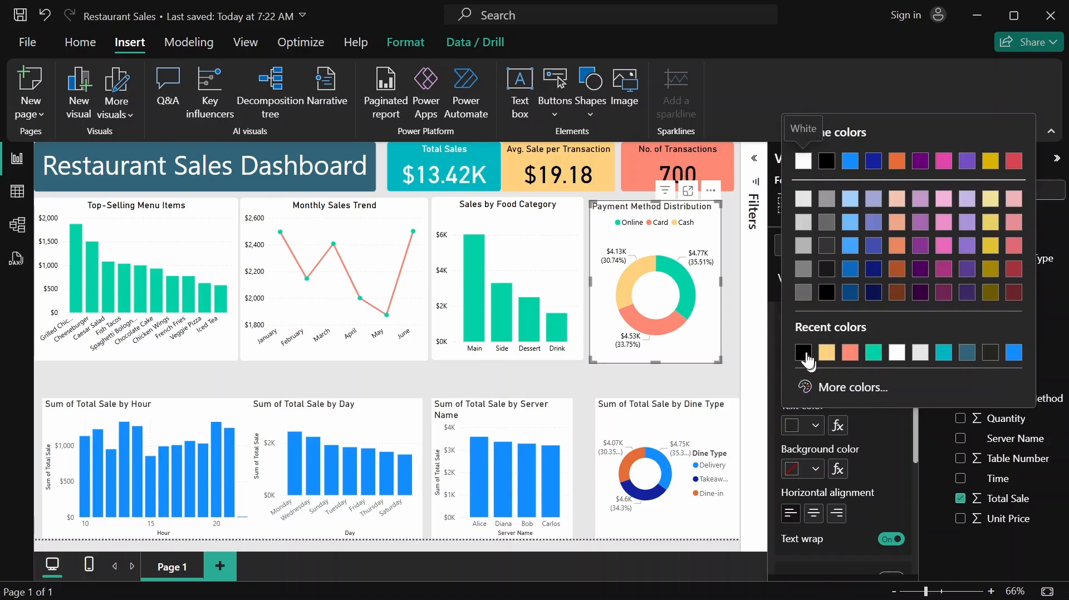
{"action": "left_click", "coordinate": [803, 352]}
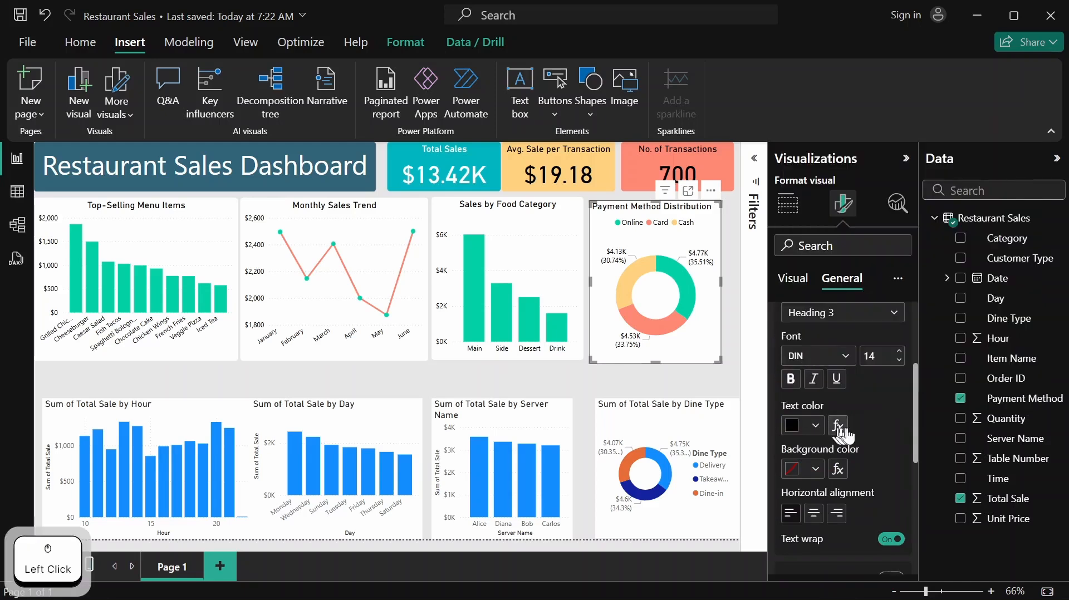
{"action": "scroll", "coordinate": [816, 428], "scroll_direction": "down", "scroll_amount": 2}
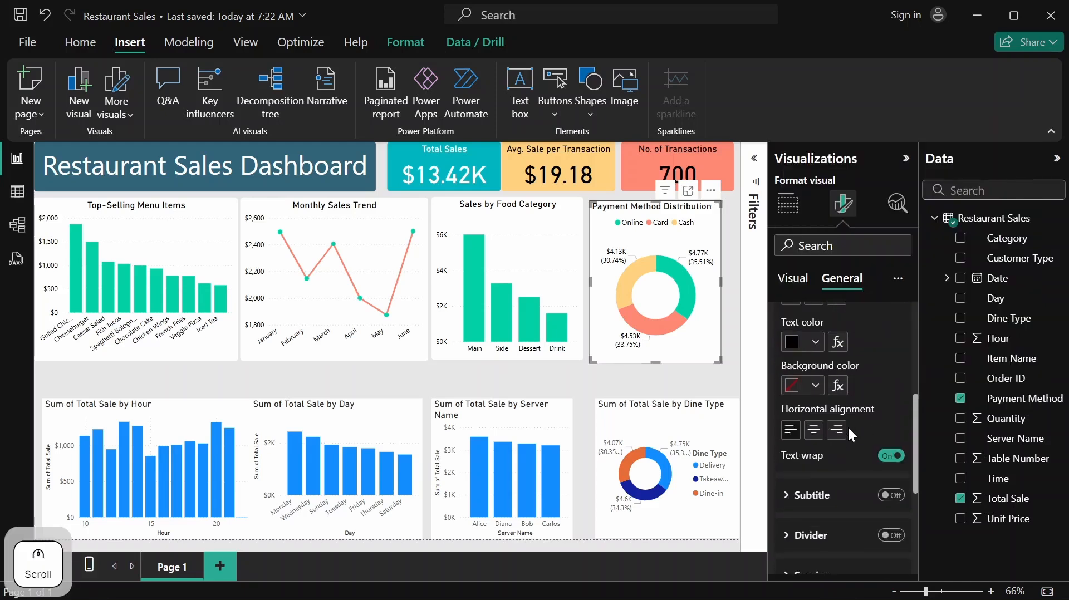
{"action": "left_click", "coordinate": [815, 432]}
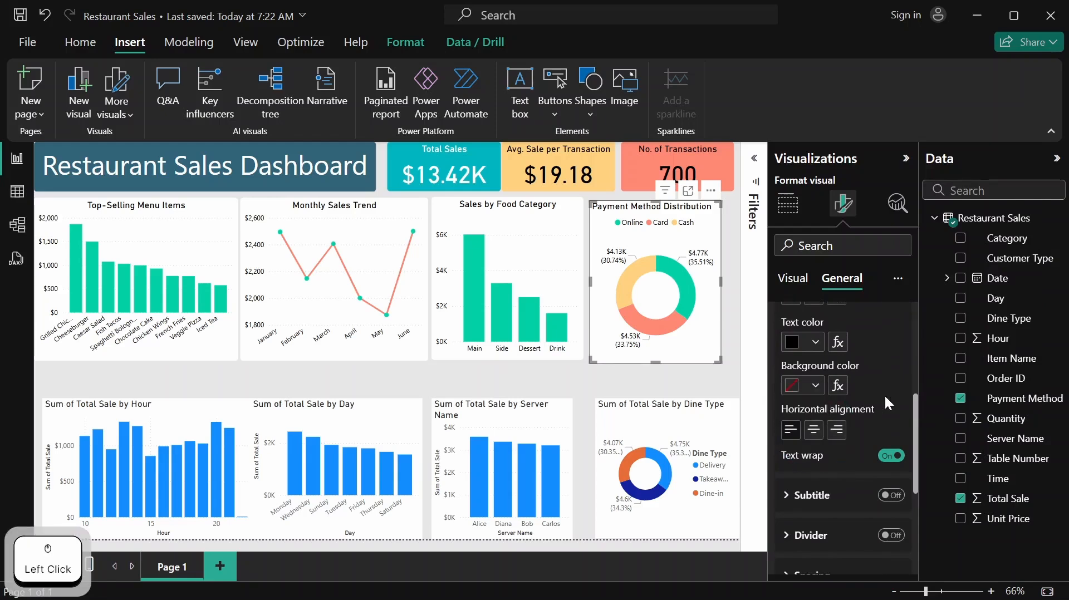
{"action": "scroll", "coordinate": [886, 403], "scroll_direction": "up", "scroll_amount": 5}
{"action": "left_click", "coordinate": [802, 356]}
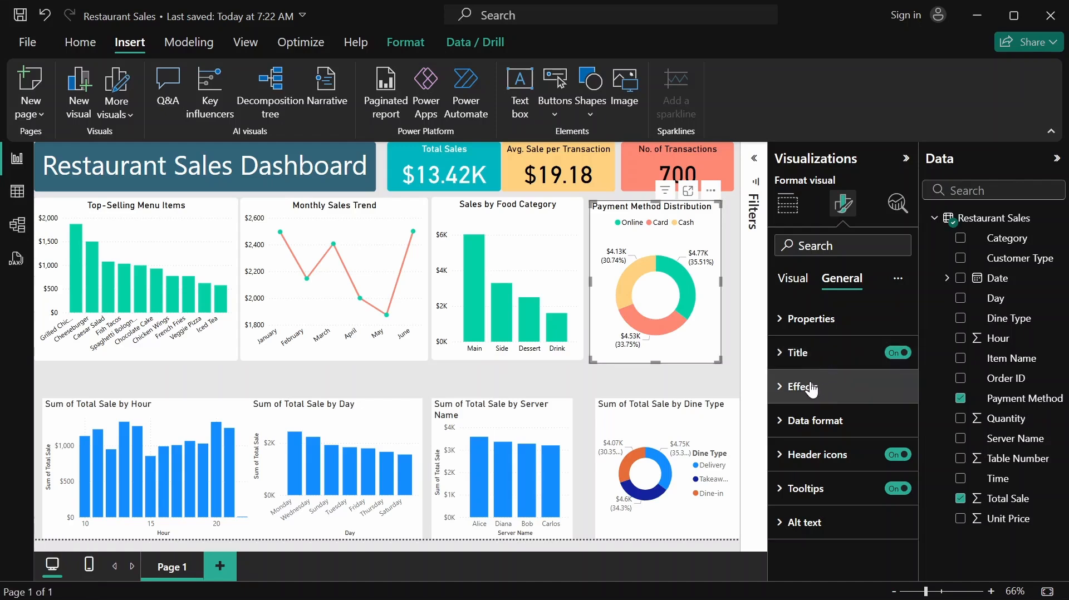
Turn on the visual border for the payment method donut chart and colour it white (#FFFFFF)
{"action": "left_click", "coordinate": [812, 389]}
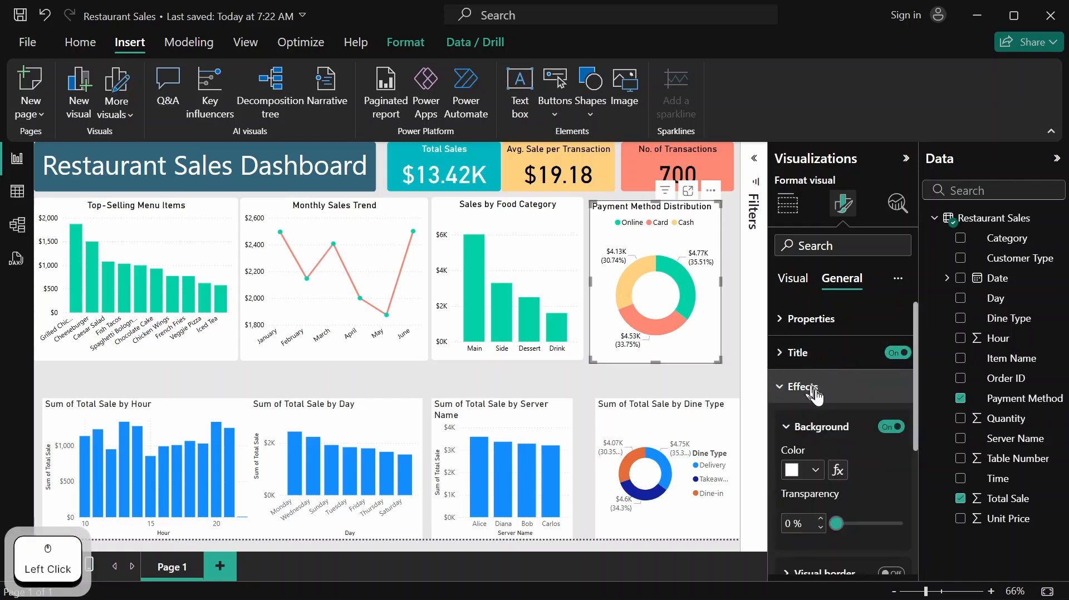
{"action": "scroll", "coordinate": [861, 430], "scroll_direction": "down", "scroll_amount": 5}
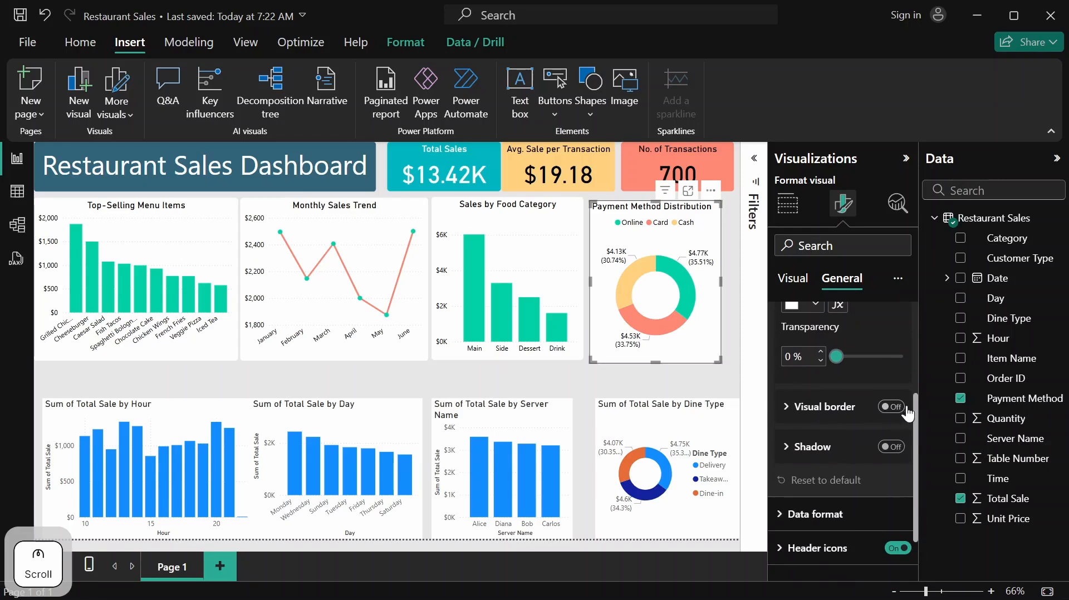
{"action": "left_click", "coordinate": [896, 407]}
{"action": "left_click", "coordinate": [787, 408]}
{"action": "left_click", "coordinate": [815, 452]}
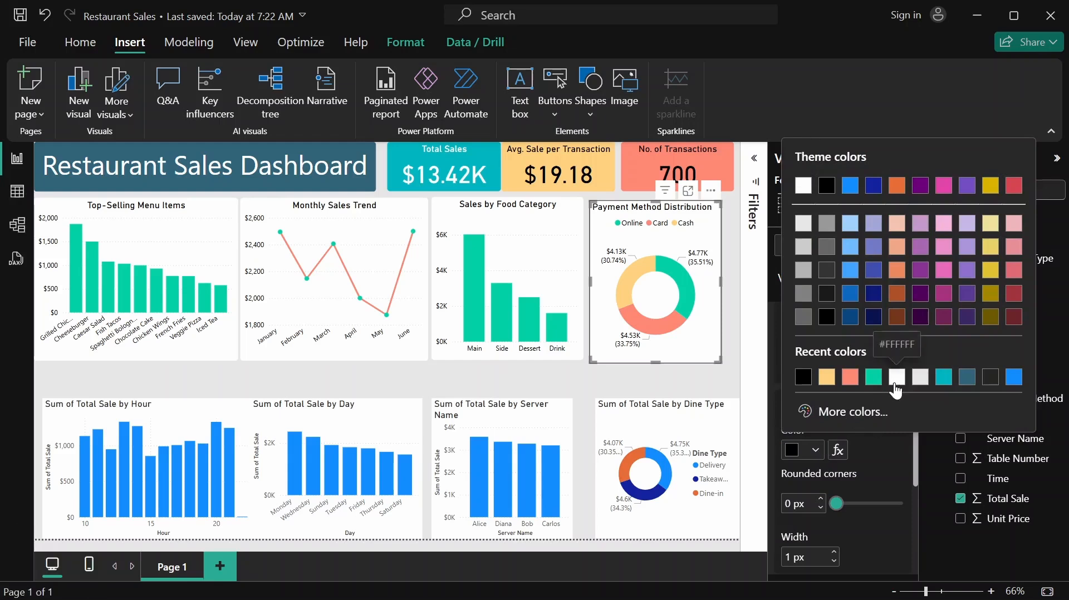
{"action": "left_click", "coordinate": [897, 384]}
Round the corners of the donut chart's visual border to 5 px
{"action": "scroll", "coordinate": [828, 512], "scroll_direction": "down", "scroll_amount": 3}
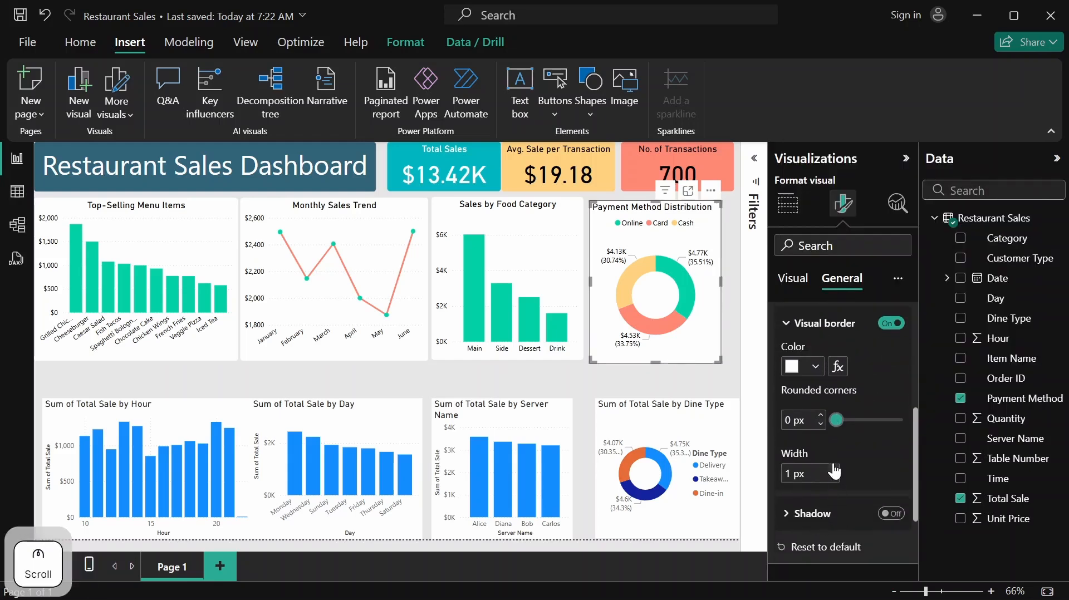
{"action": "left_click", "coordinate": [821, 416]}
{"action": "left_click", "coordinate": [821, 417]}
{"action": "left_click", "coordinate": [821, 416]}
{"action": "left_click", "coordinate": [821, 416]}
{"action": "left_click", "coordinate": [821, 416]}
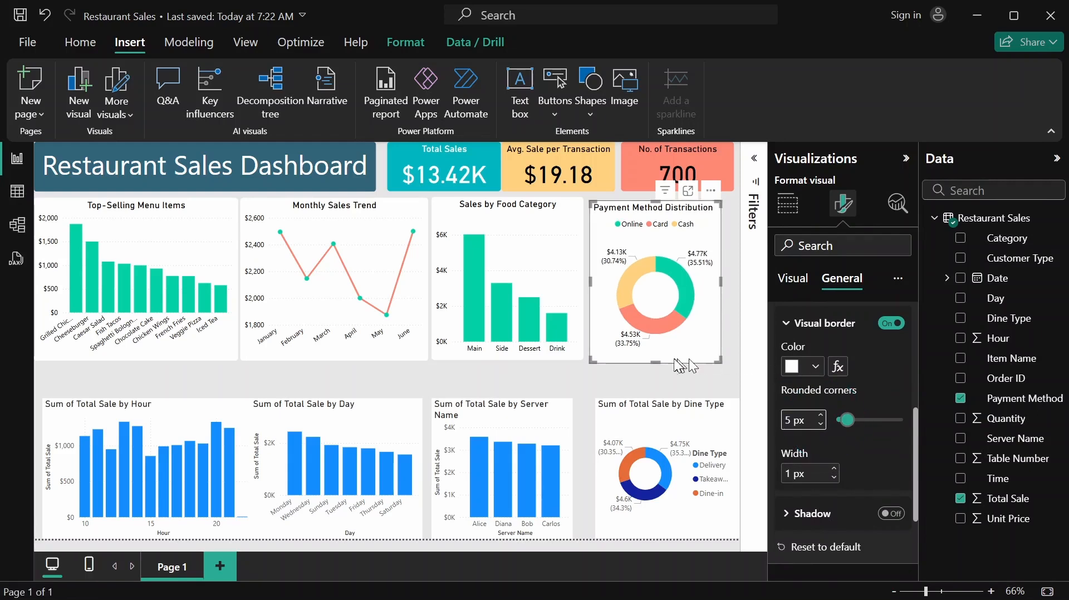
Move the Sum of Total Sale by Hour chart up and left, just beneath the Top-Selling Menu Items chart
{"action": "left_click", "coordinate": [625, 380]}
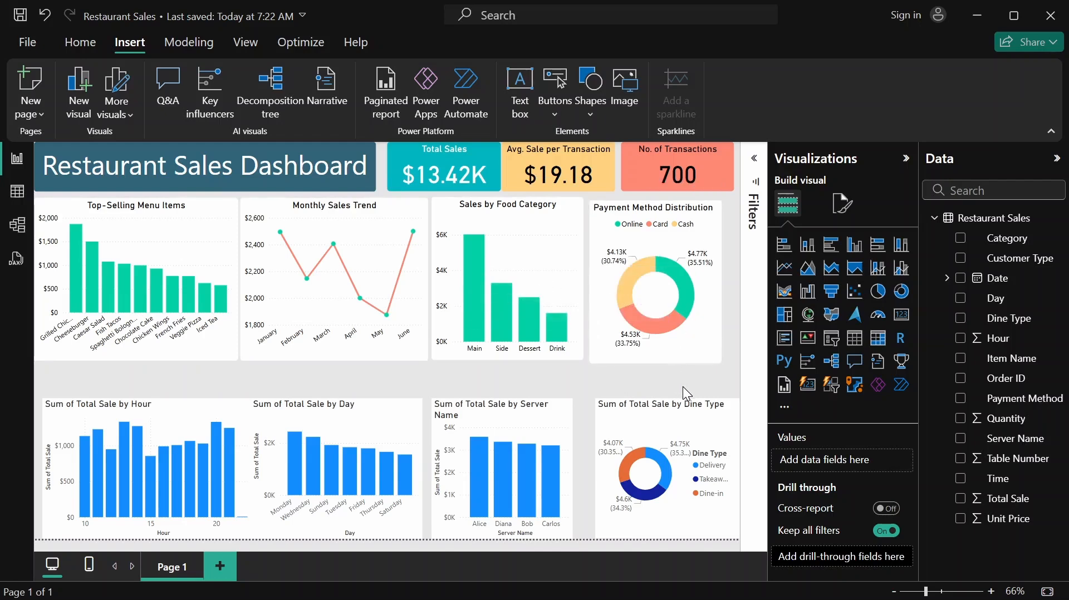
{"action": "left_click", "coordinate": [180, 407]}
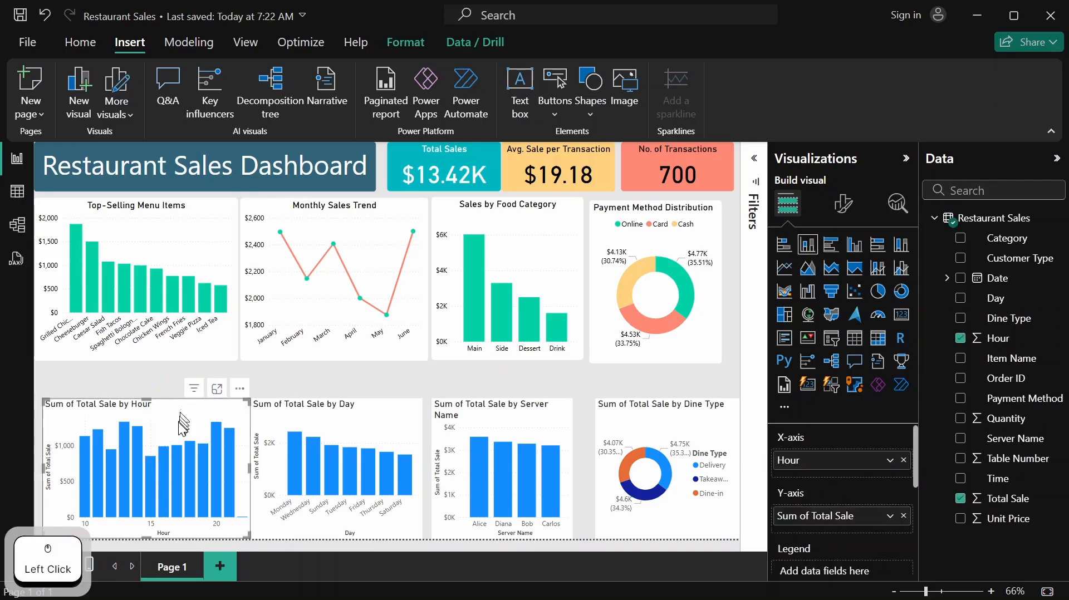
{"action": "left_click_drag", "start_coordinate": [178, 422], "coordinate": [172, 399]}
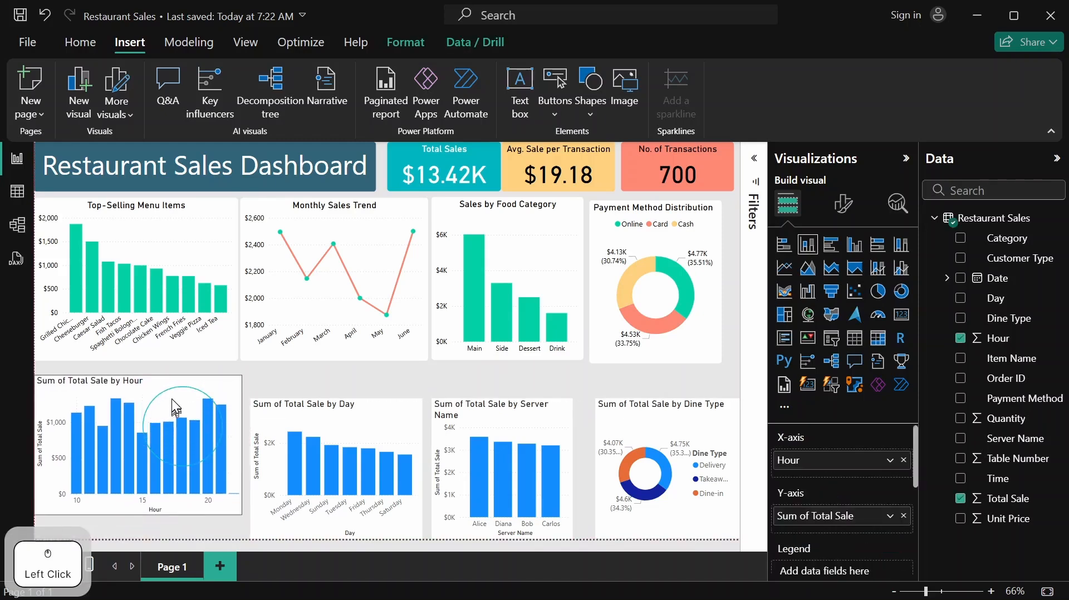
Move the sales by Day, Server Name and Dine Type charts up together, roughly level with the hourly chart
{"action": "left_click", "coordinate": [349, 415]}
{"action": "left_click", "coordinate": [508, 422], "text": "shift"}
{"action": "left_click", "coordinate": [649, 423], "text": "shift"}
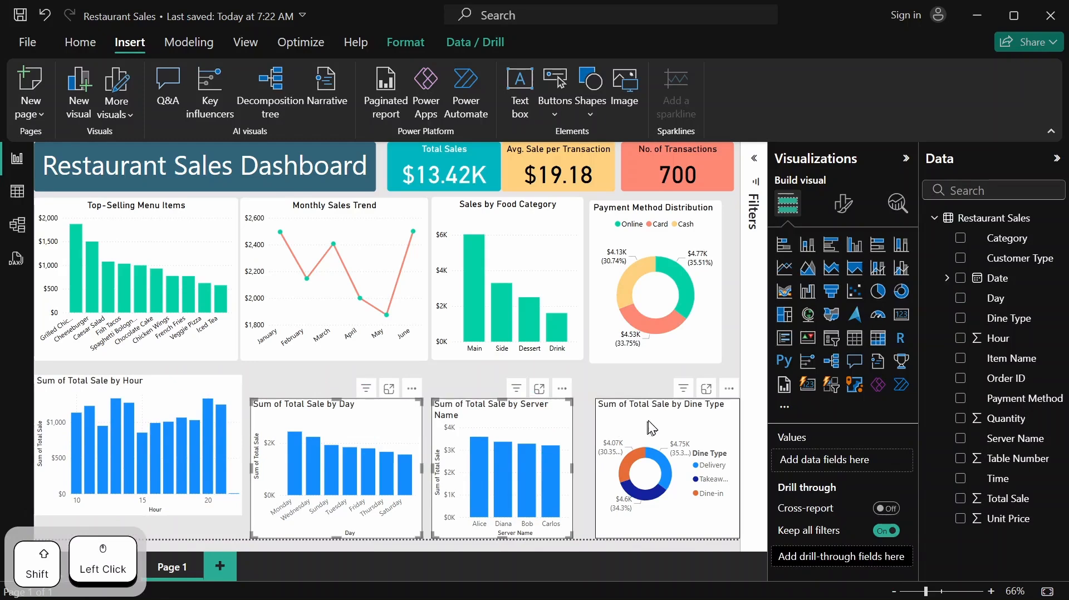
{"action": "left_click_drag", "start_coordinate": [627, 428], "coordinate": [628, 403]}
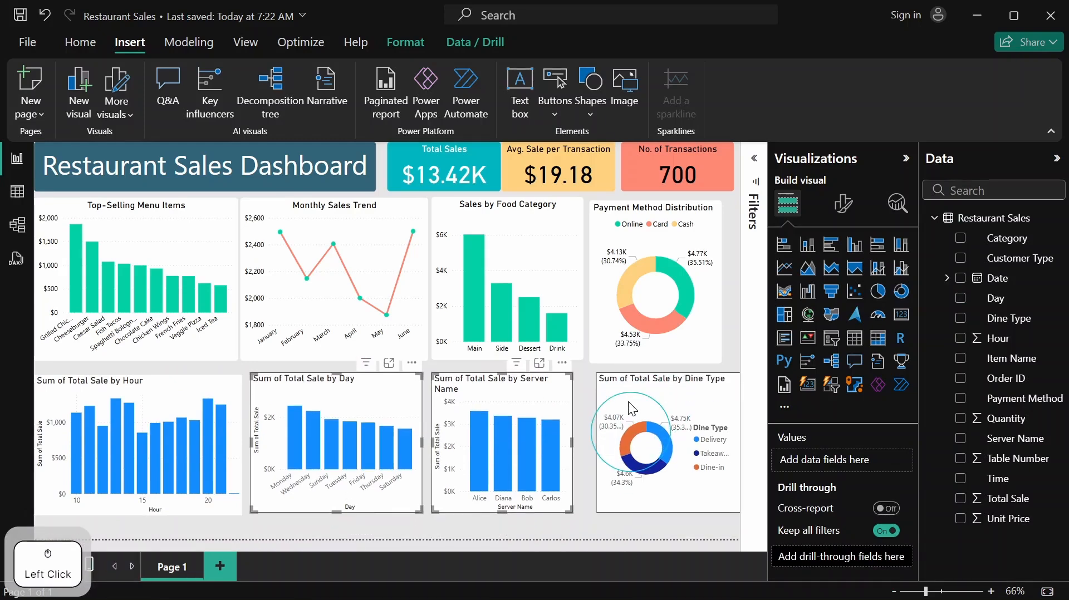
{"action": "left_click", "coordinate": [628, 402]}
Set the X-axis values' colour to black on the Sum of Total Sale by Hour chart
{"action": "left_click", "coordinate": [173, 389]}
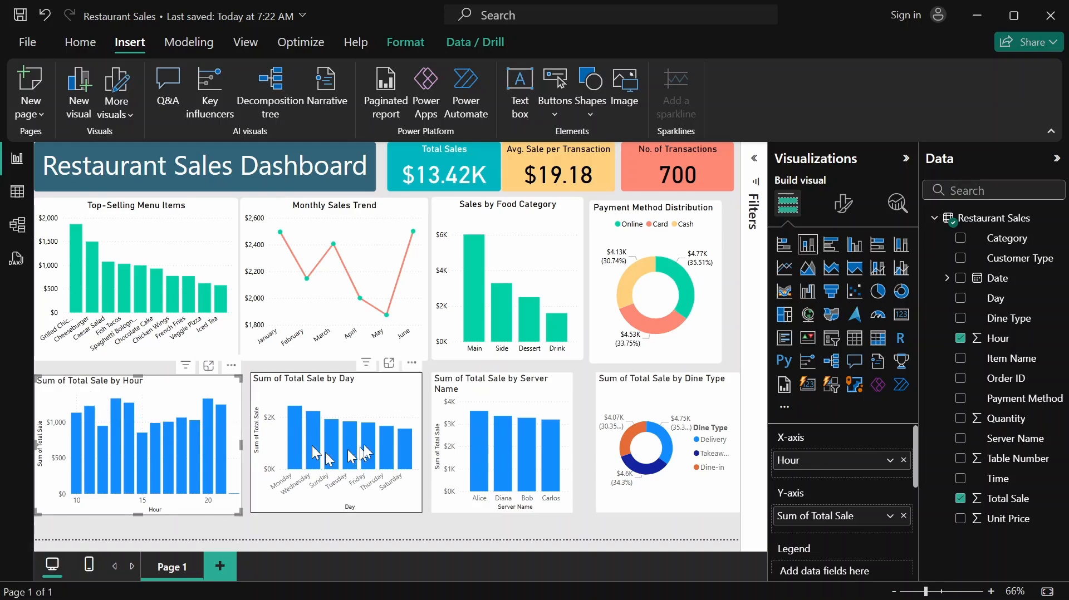
{"action": "left_click", "coordinate": [847, 209]}
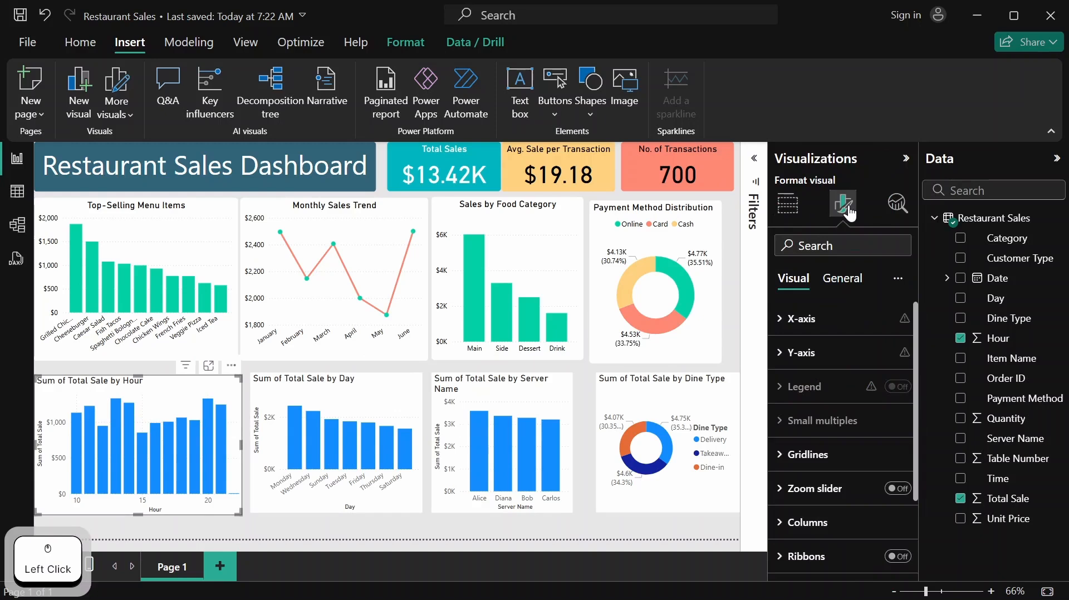
{"action": "left_click", "coordinate": [805, 319]}
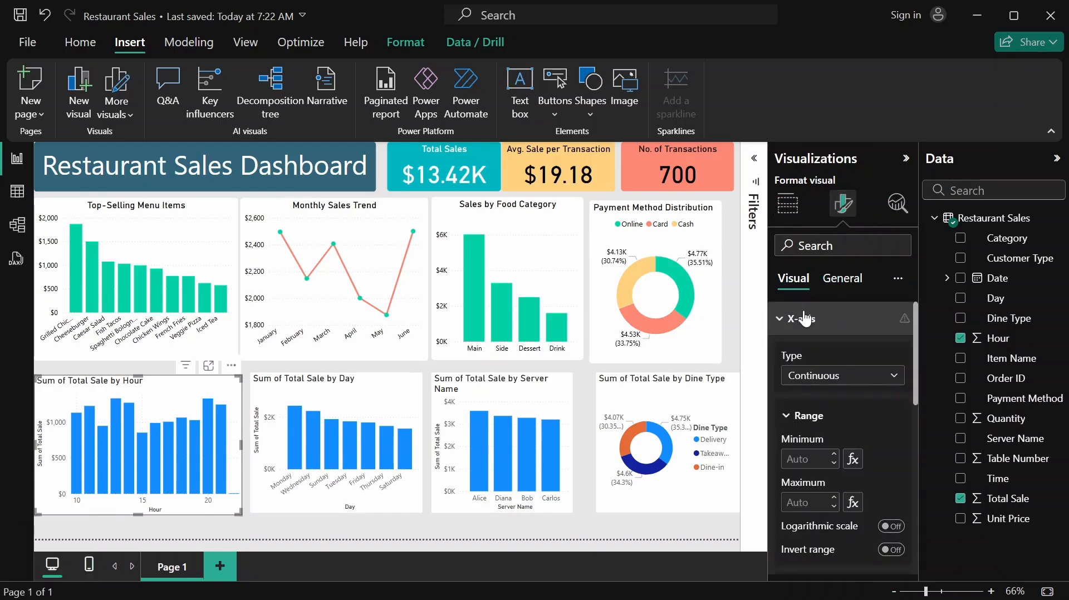
{"action": "scroll", "coordinate": [891, 424], "scroll_direction": "down", "scroll_amount": 3}
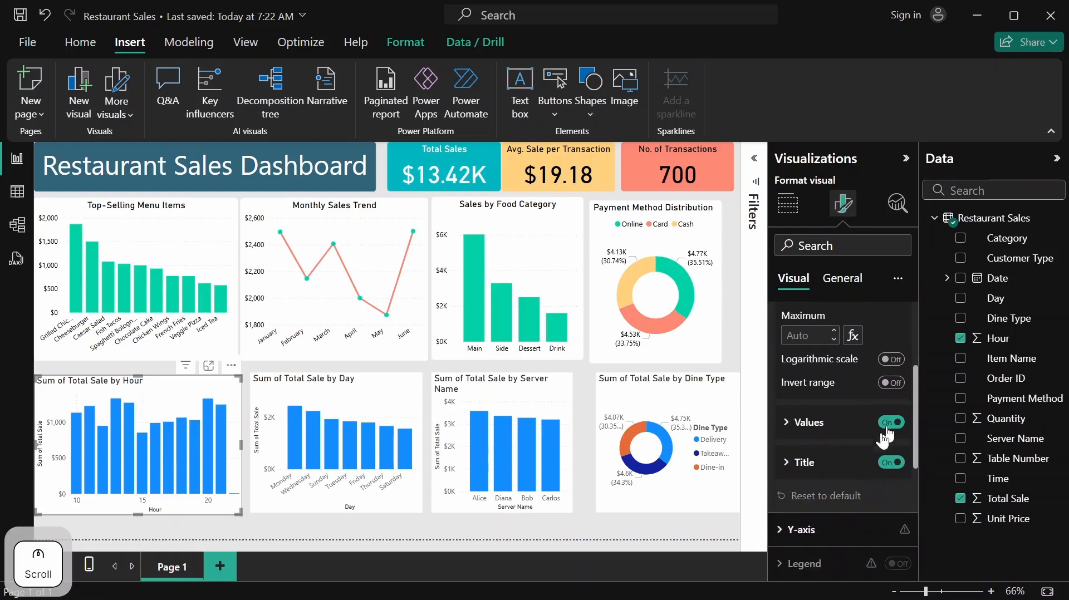
{"action": "left_click", "coordinate": [803, 426]}
{"action": "scroll", "coordinate": [819, 451], "scroll_direction": "down", "scroll_amount": 2}
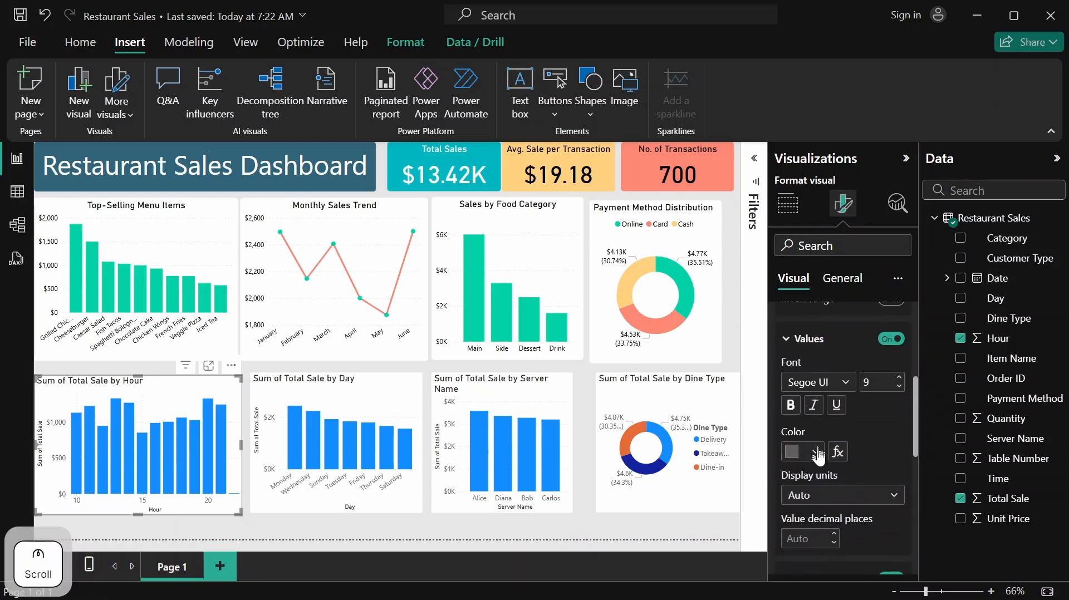
{"action": "left_click", "coordinate": [815, 452]}
{"action": "left_click", "coordinate": [826, 393]}
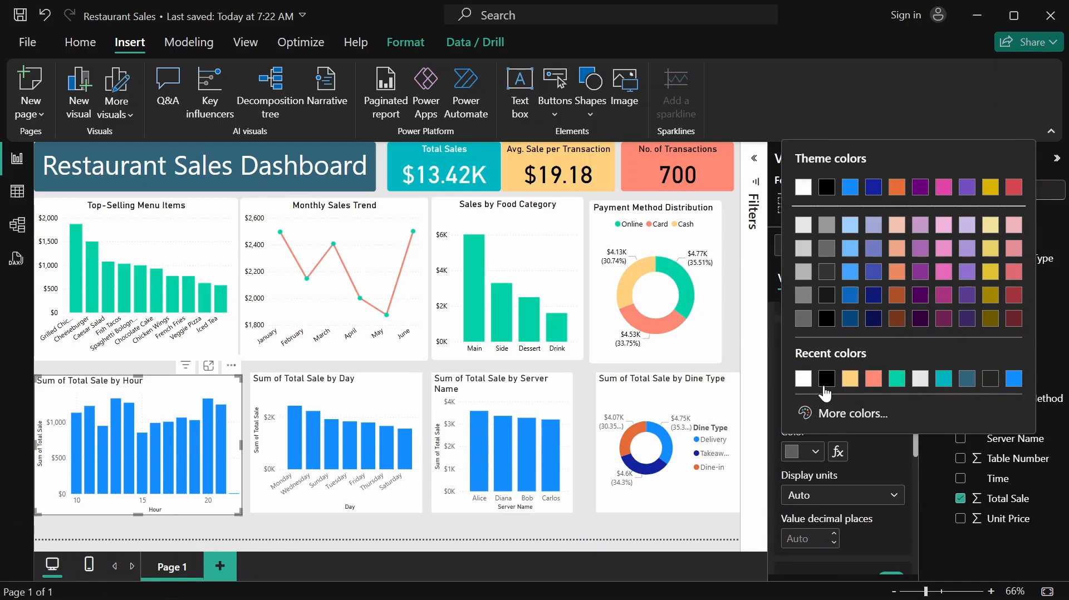
{"action": "scroll", "coordinate": [825, 400], "scroll_direction": "up", "scroll_amount": 2}
{"action": "left_click", "coordinate": [805, 423]}
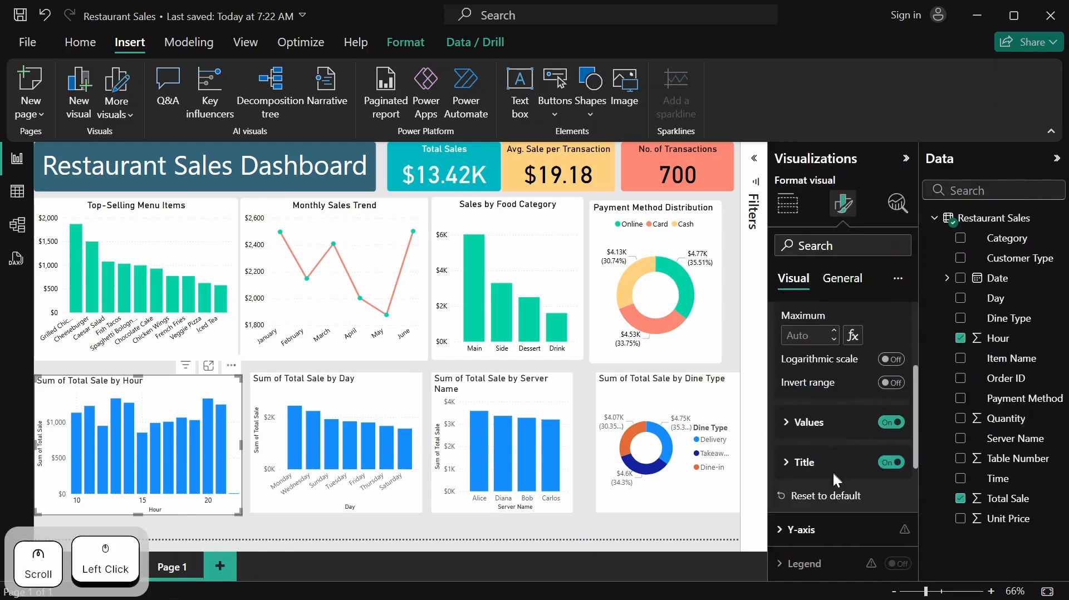
Turn off the X-axis title of the hourly sales chart
{"action": "left_click", "coordinate": [802, 462]}
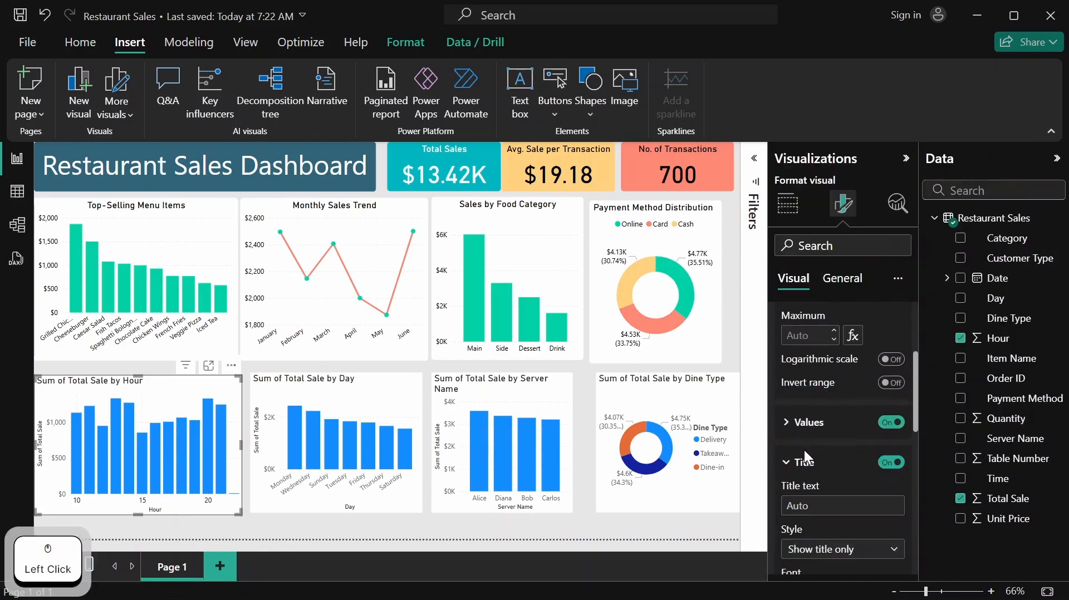
{"action": "left_click", "coordinate": [801, 464]}
{"action": "left_click", "coordinate": [890, 462]}
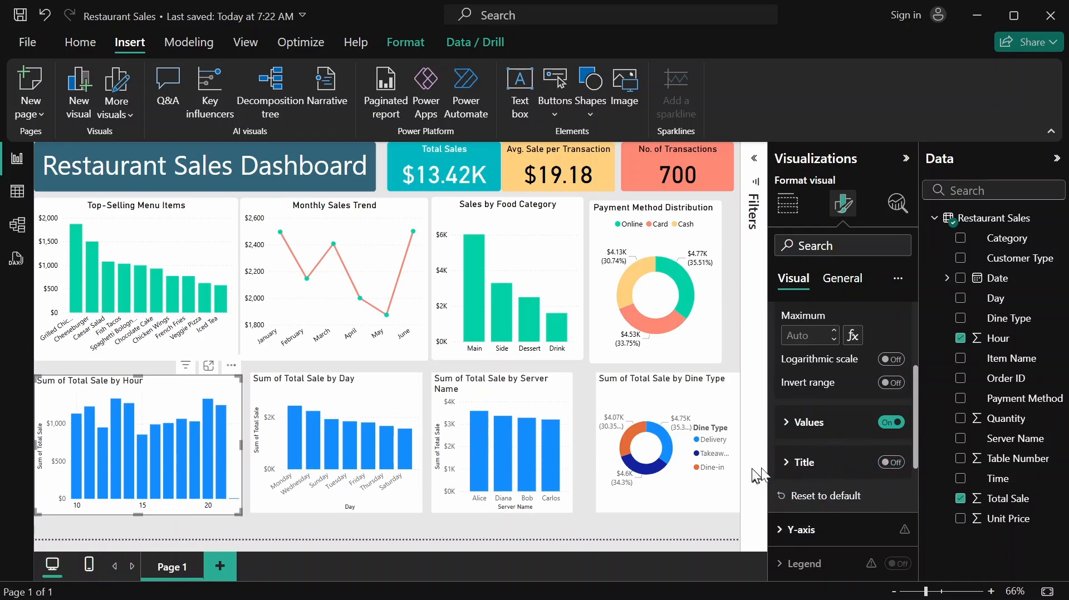
{"action": "scroll", "coordinate": [835, 467], "scroll_direction": "down", "scroll_amount": 2}
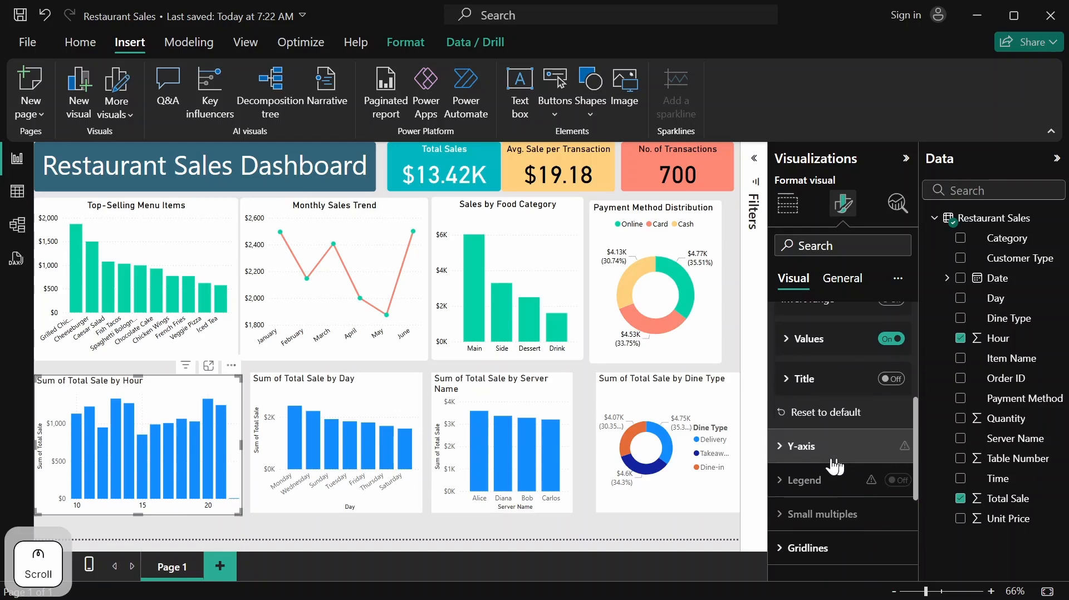
{"action": "scroll", "coordinate": [831, 459], "scroll_direction": "up", "scroll_amount": 5}
{"action": "scroll", "coordinate": [831, 459], "scroll_direction": "up", "scroll_amount": 2}
{"action": "left_click", "coordinate": [794, 317]}
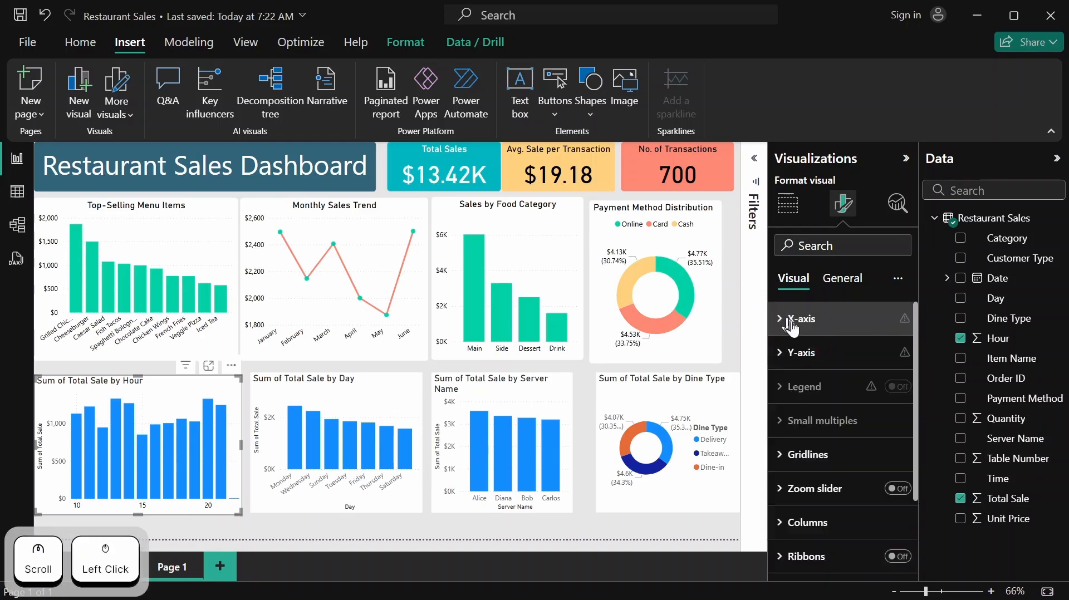
Set the Y-axis values' colour to black on the hourly sales chart
{"action": "left_click", "coordinate": [795, 359]}
{"action": "scroll", "coordinate": [833, 381], "scroll_direction": "down", "scroll_amount": 2}
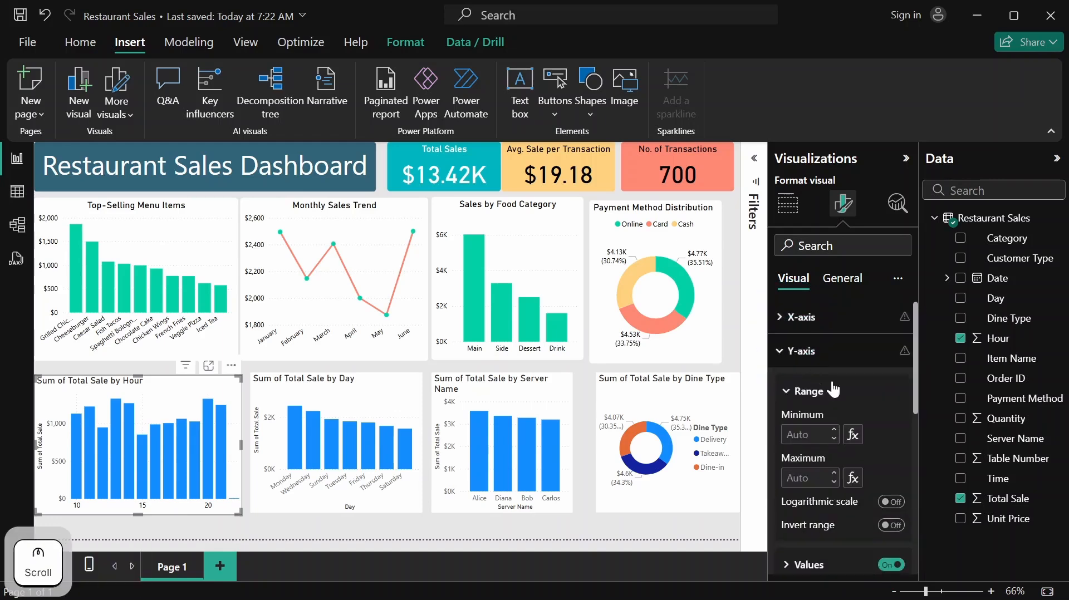
{"action": "scroll", "coordinate": [837, 379], "scroll_direction": "down", "scroll_amount": 2}
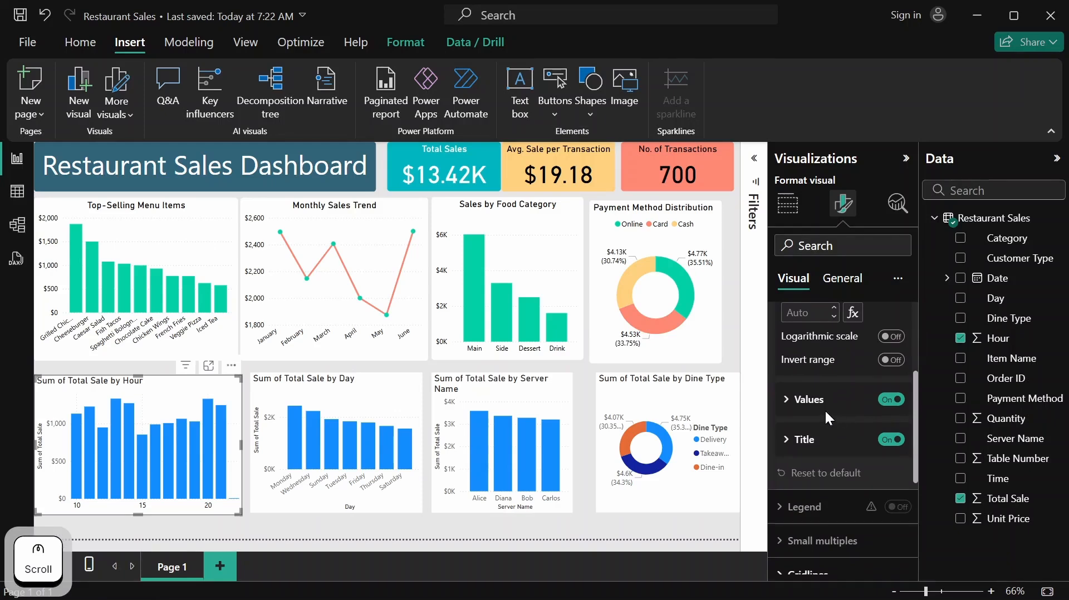
{"action": "left_click", "coordinate": [825, 413]}
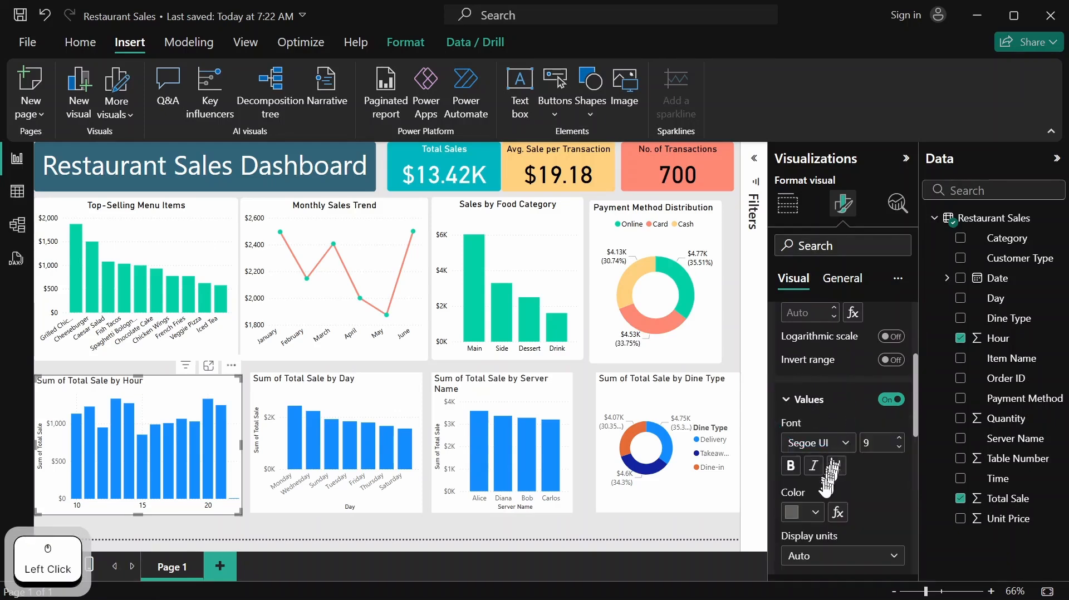
{"action": "left_click", "coordinate": [817, 515]}
{"action": "left_click", "coordinate": [805, 443]}
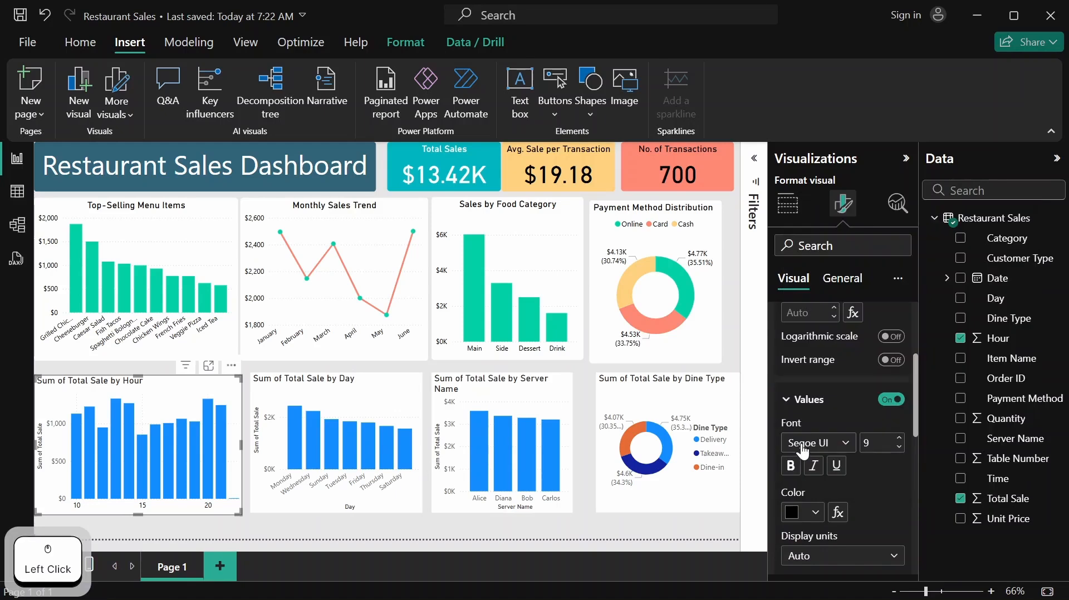
{"action": "left_click", "coordinate": [794, 413]}
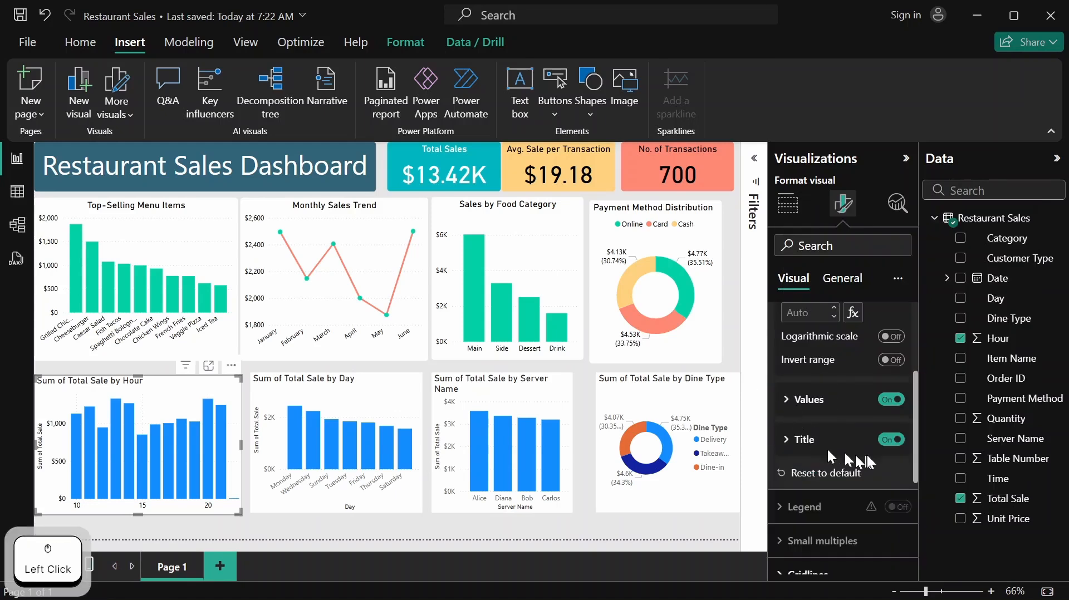
Turn off the Y-axis title of the hourly sales chart
{"action": "left_click", "coordinate": [889, 442]}
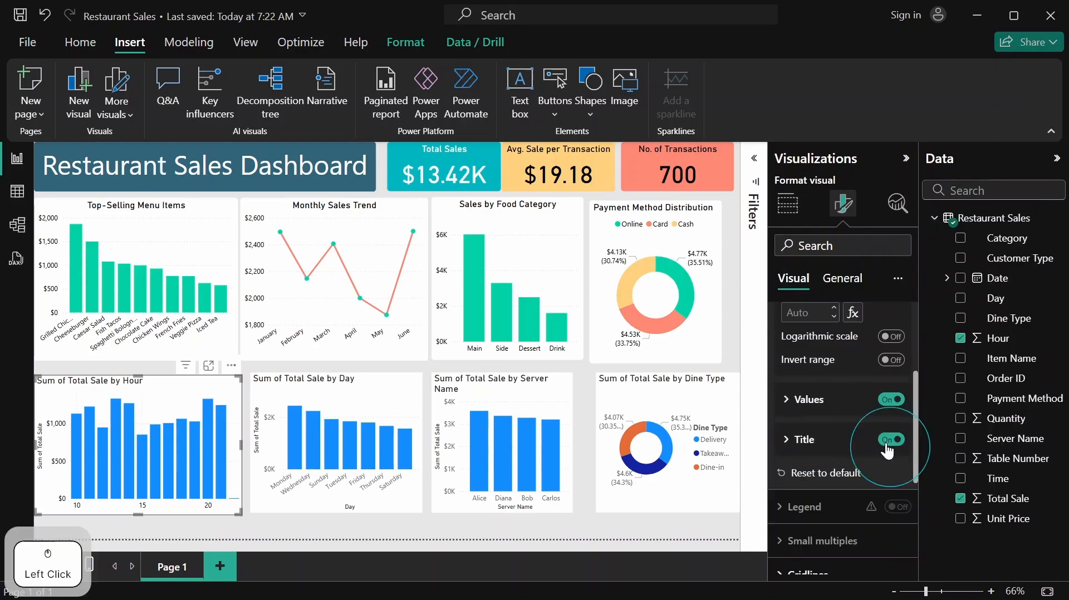
{"action": "scroll", "coordinate": [863, 439], "scroll_direction": "up", "scroll_amount": 5}
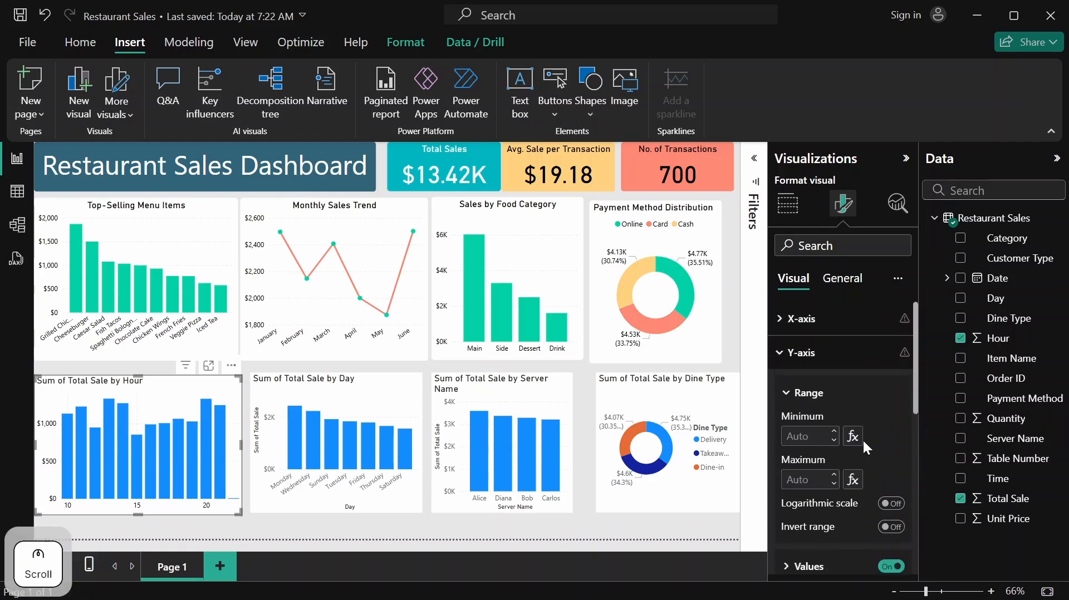
{"action": "left_click", "coordinate": [800, 354]}
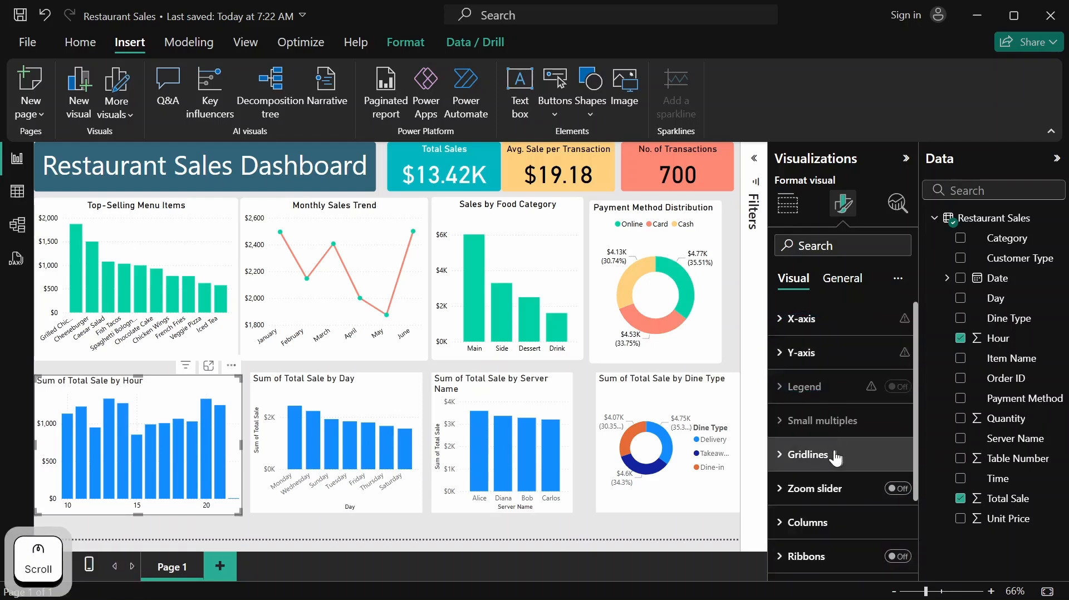
Recolour the hourly sales chart's columns with the recently used green that matches the column charts above
{"action": "scroll", "coordinate": [835, 458], "scroll_direction": "down", "scroll_amount": 3}
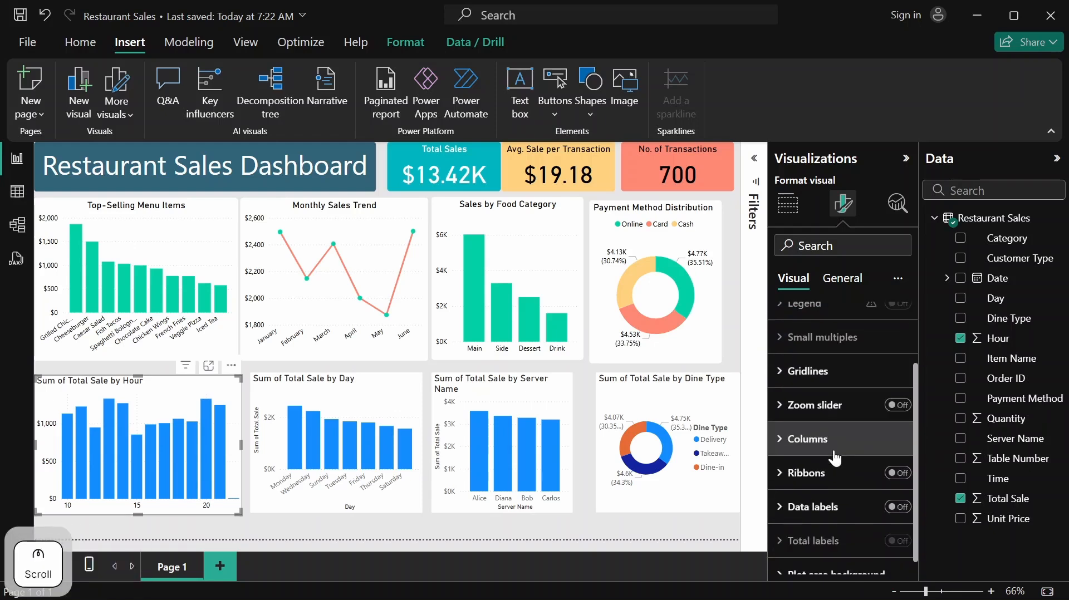
{"action": "left_click", "coordinate": [795, 448]}
{"action": "scroll", "coordinate": [804, 443], "scroll_direction": "down", "scroll_amount": 5}
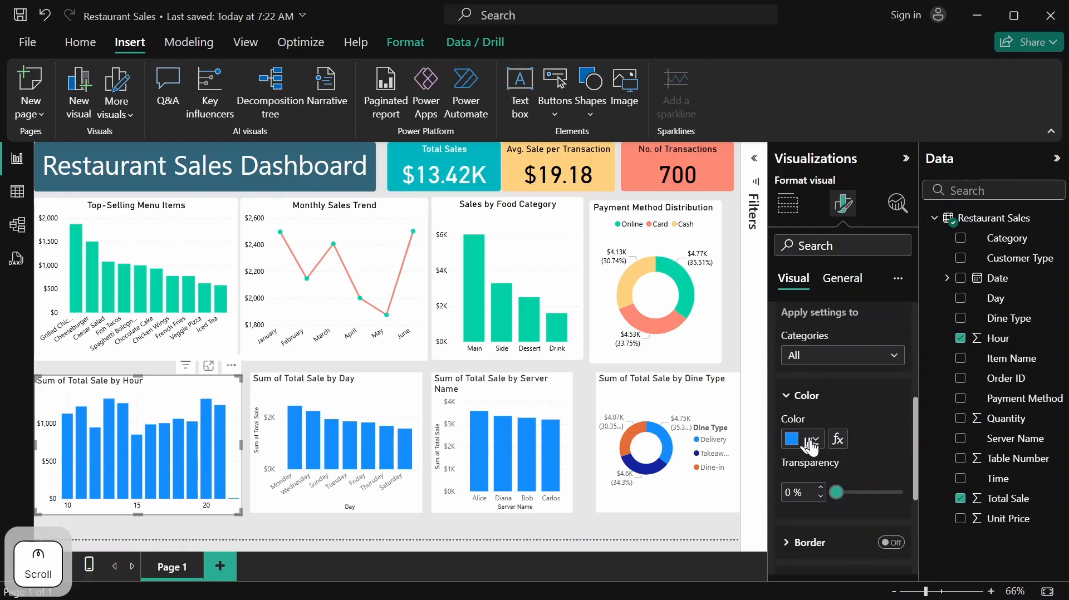
{"action": "left_click", "coordinate": [816, 439]}
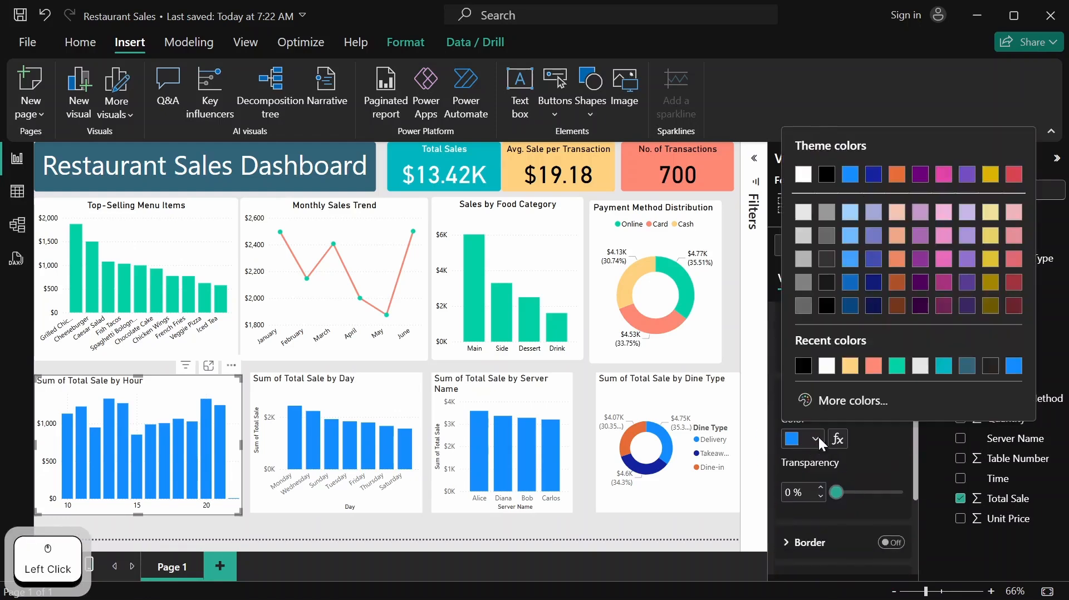
{"action": "left_click", "coordinate": [898, 366]}
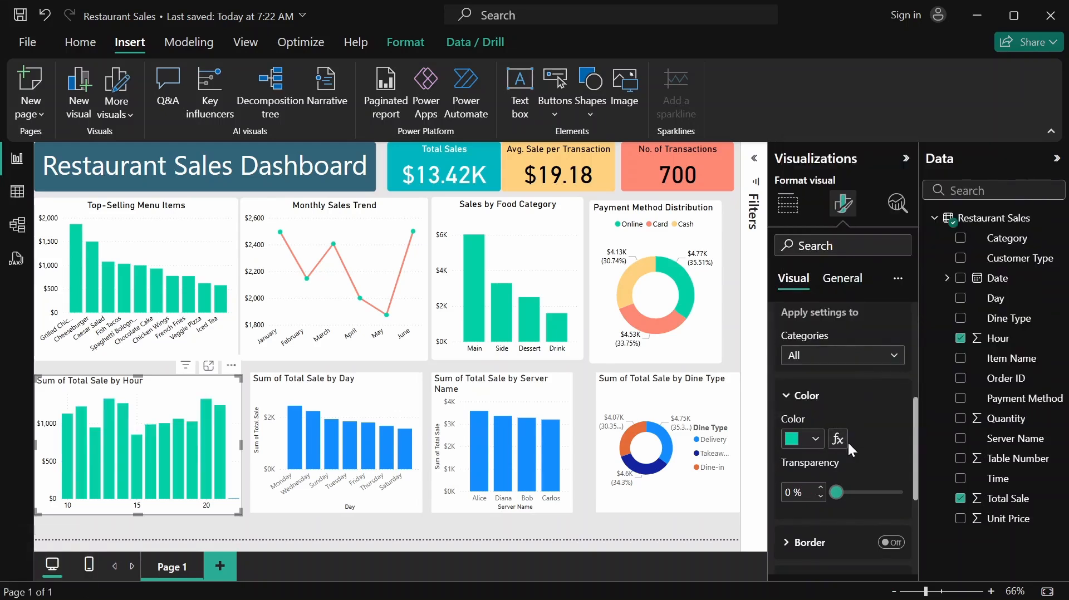
{"action": "scroll", "coordinate": [847, 441], "scroll_direction": "up", "scroll_amount": 5}
{"action": "left_click", "coordinate": [793, 520]}
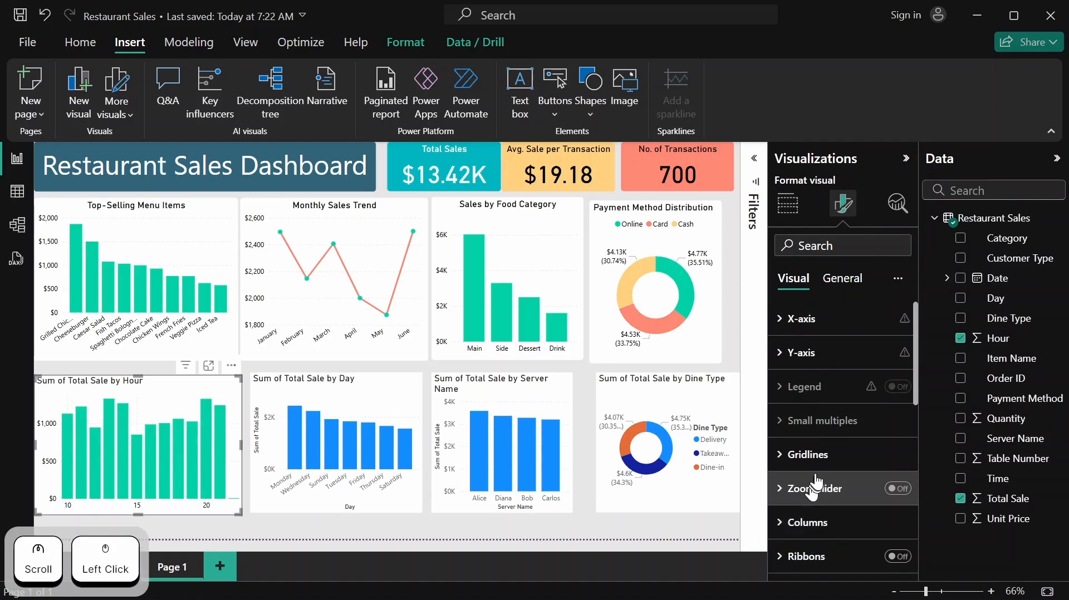
{"action": "scroll", "coordinate": [817, 484], "scroll_direction": "down", "scroll_amount": 3}
{"action": "scroll", "coordinate": [824, 457], "scroll_direction": "up", "scroll_amount": 3}
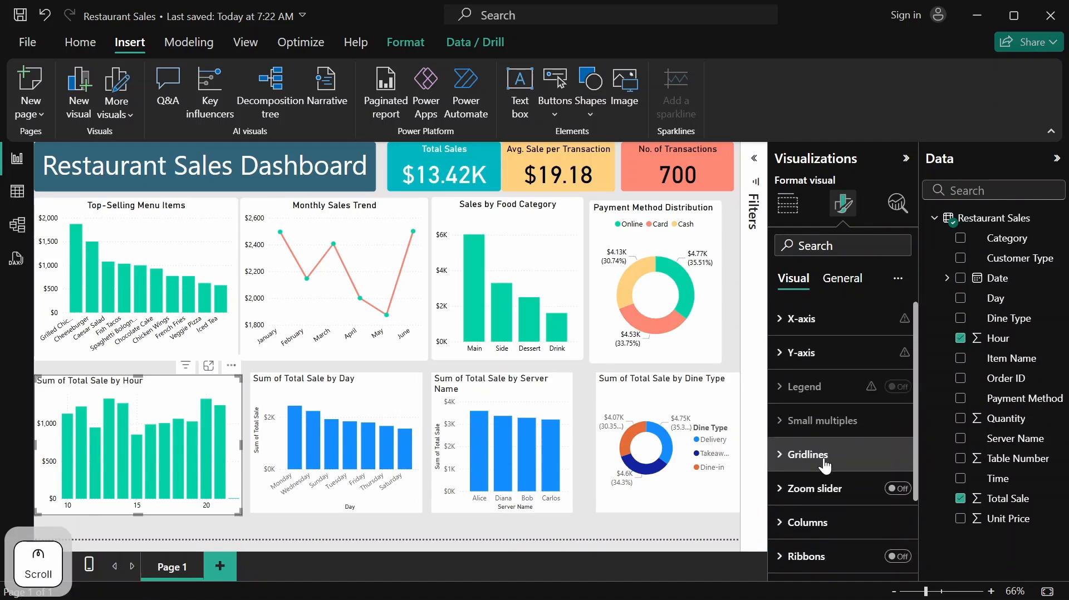
Set the hourly sales chart's size to a height of 295 and a width of 370
{"action": "left_click", "coordinate": [852, 284]}
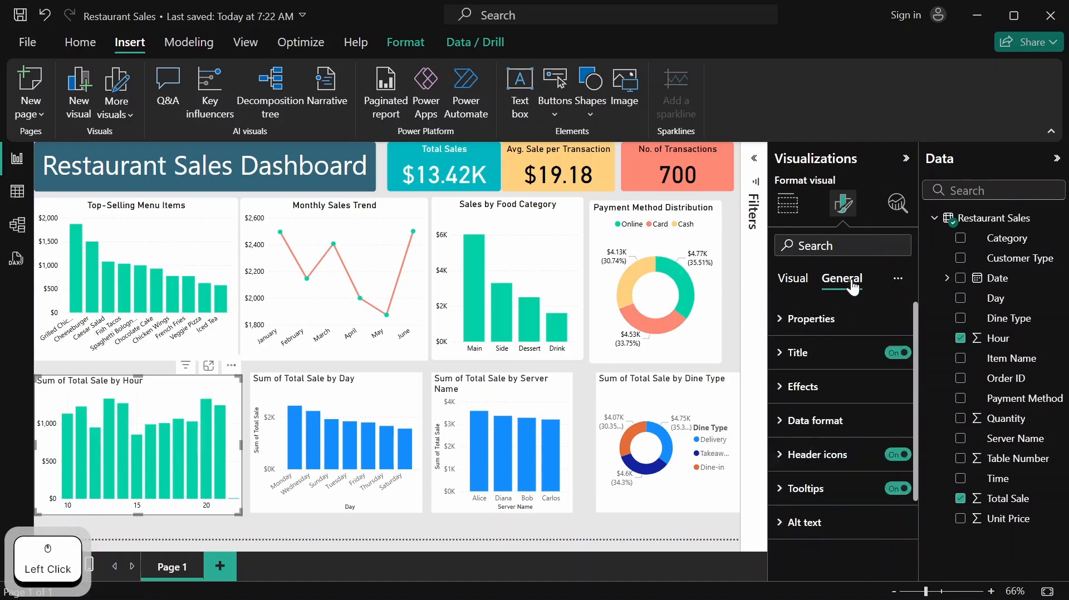
{"action": "left_click", "coordinate": [818, 323]}
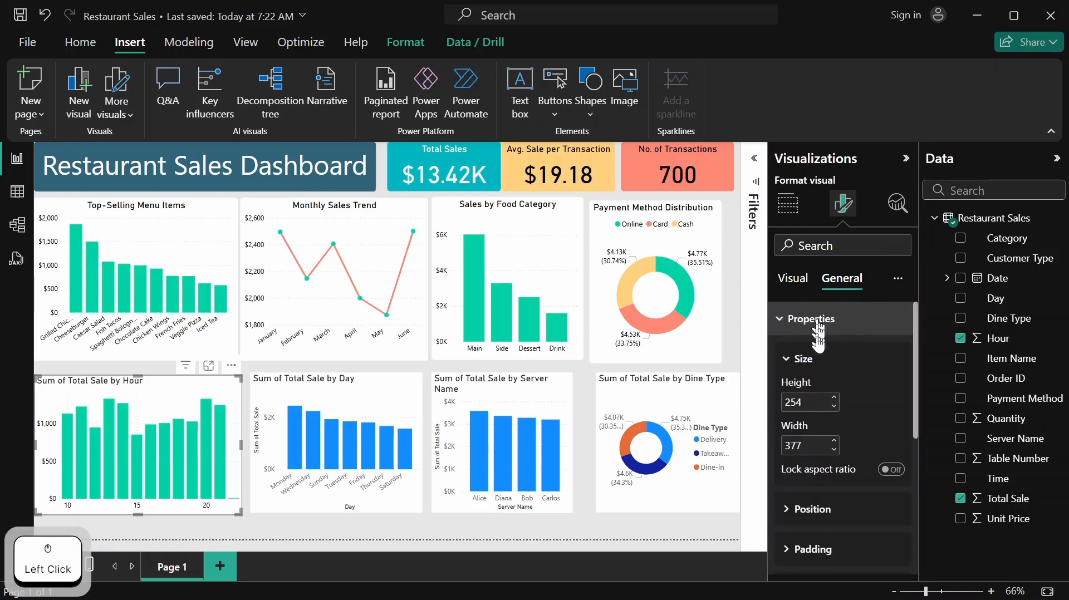
{"action": "left_click", "coordinate": [813, 397]}
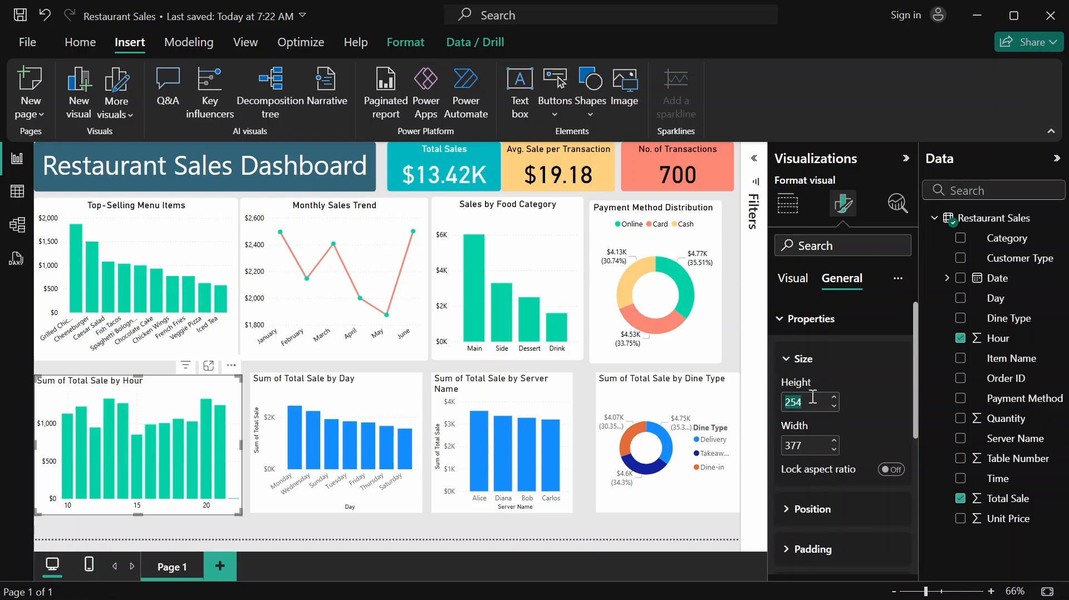
{"action": "type", "text": "295"}
{"action": "key", "text": "Return"}
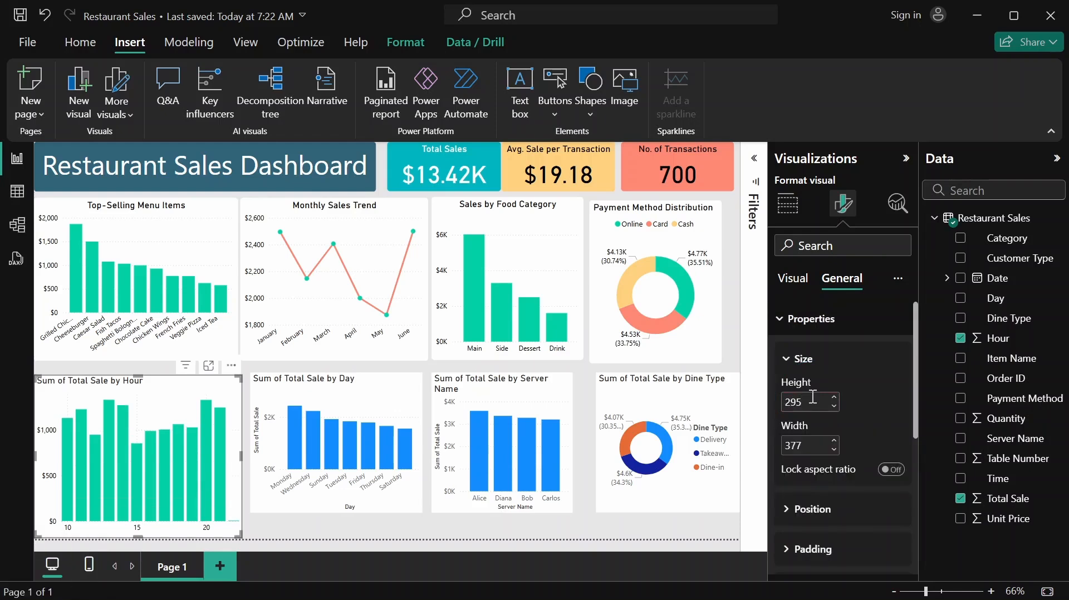
{"action": "left_click", "coordinate": [814, 450]}
{"action": "type", "text": "370"}
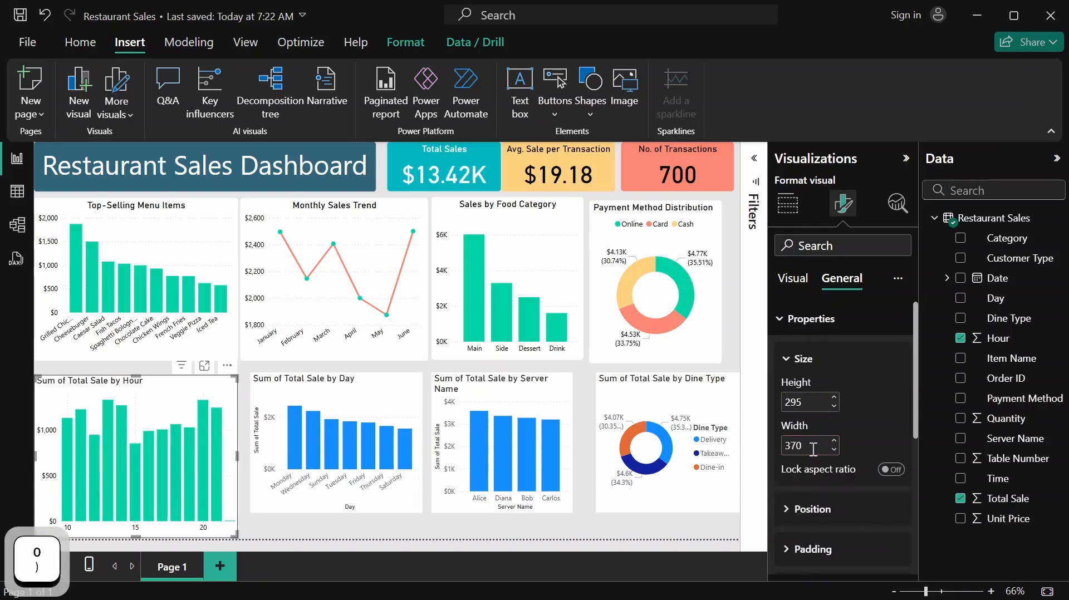
Retitle the hourly sales chart as "Sales by Hour of Day"
{"action": "key", "text": "Return"}
{"action": "left_click", "coordinate": [841, 323]}
{"action": "left_click", "coordinate": [809, 356]}
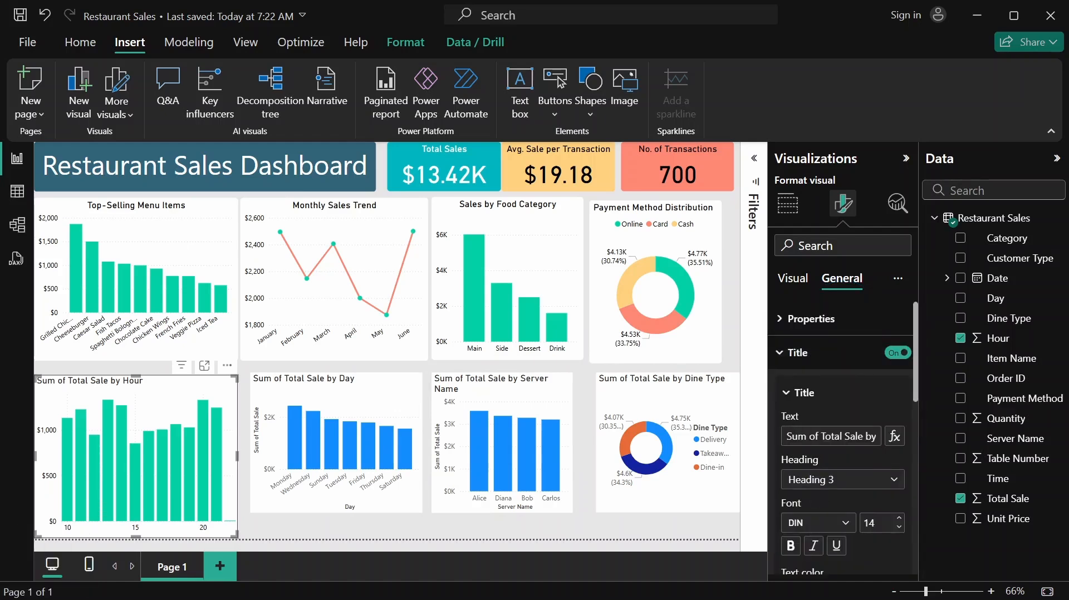
{"action": "left_click_drag", "start_coordinate": [791, 432], "coordinate": [880, 434]}
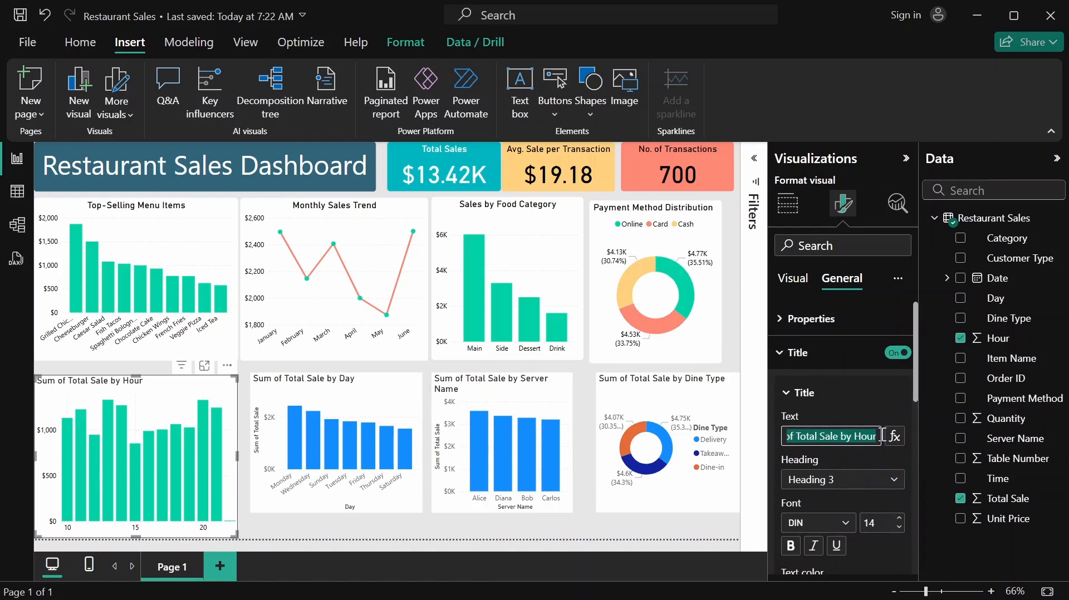
{"action": "type", "text": "Sales"}
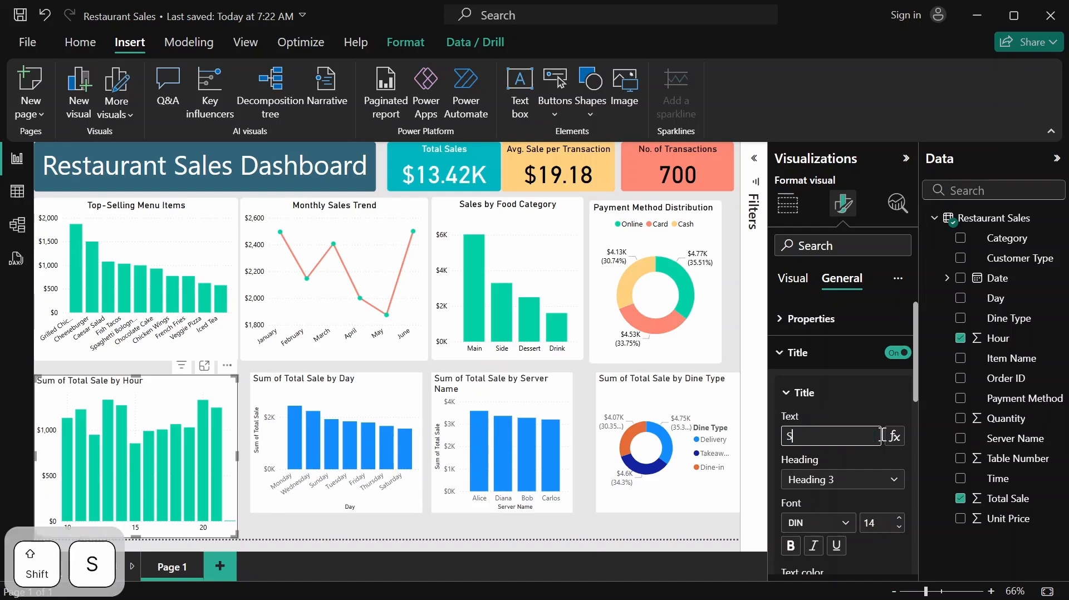
{"action": "type", "text": "b"}
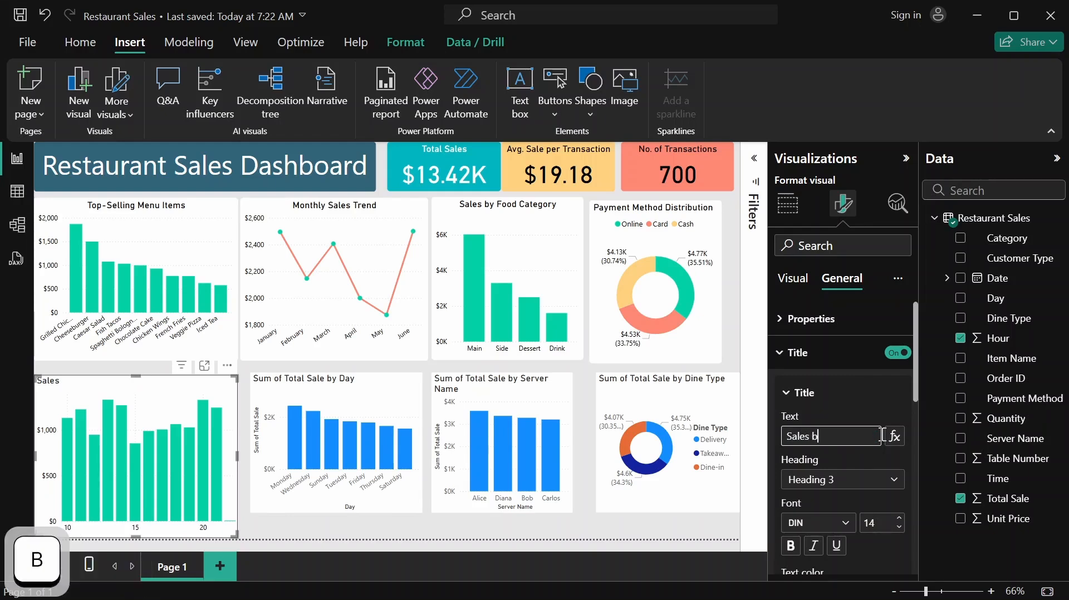
{"action": "type", "text": "y Hour "}
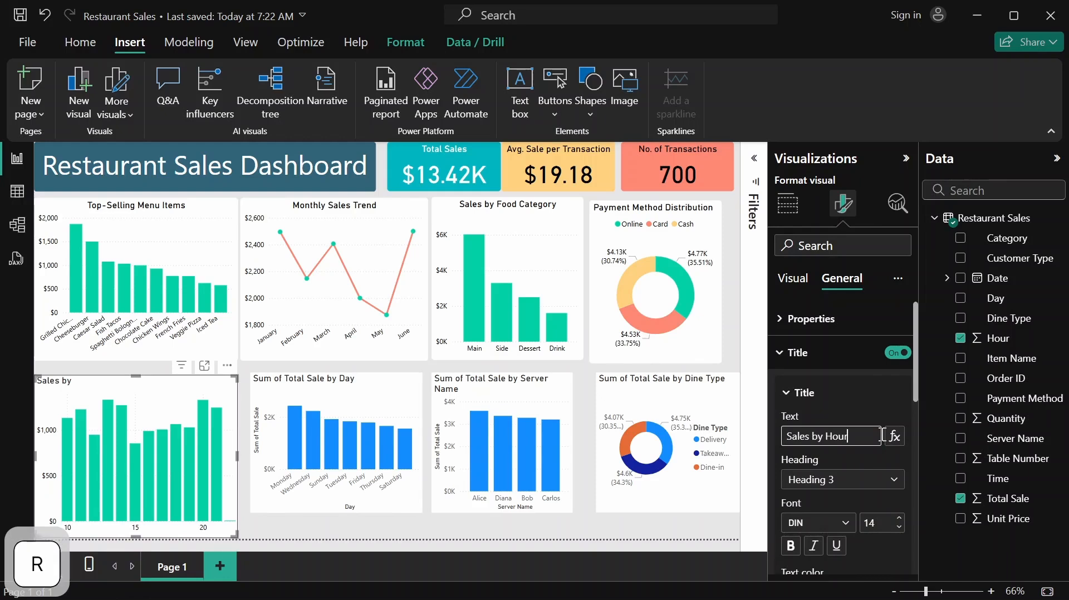
{"action": "type", "text": "of Day"}
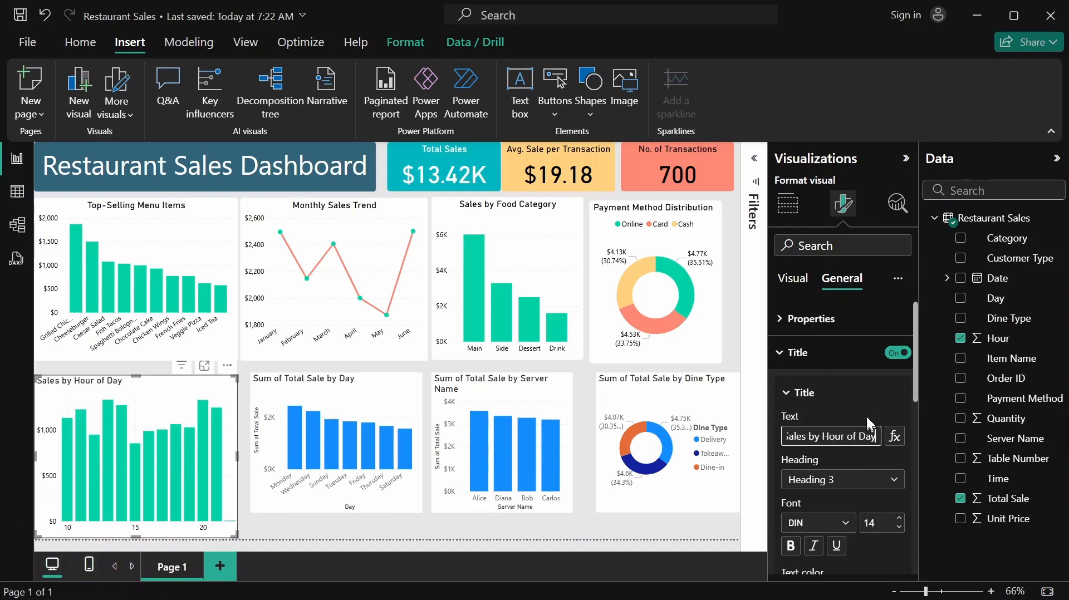
{"action": "left_click", "coordinate": [867, 416]}
Set the hourly sales chart's title text to black and centre it horizontally
{"action": "scroll", "coordinate": [828, 442], "scroll_direction": "down", "scroll_amount": 1}
{"action": "scroll", "coordinate": [830, 442], "scroll_direction": "down", "scroll_amount": 3}
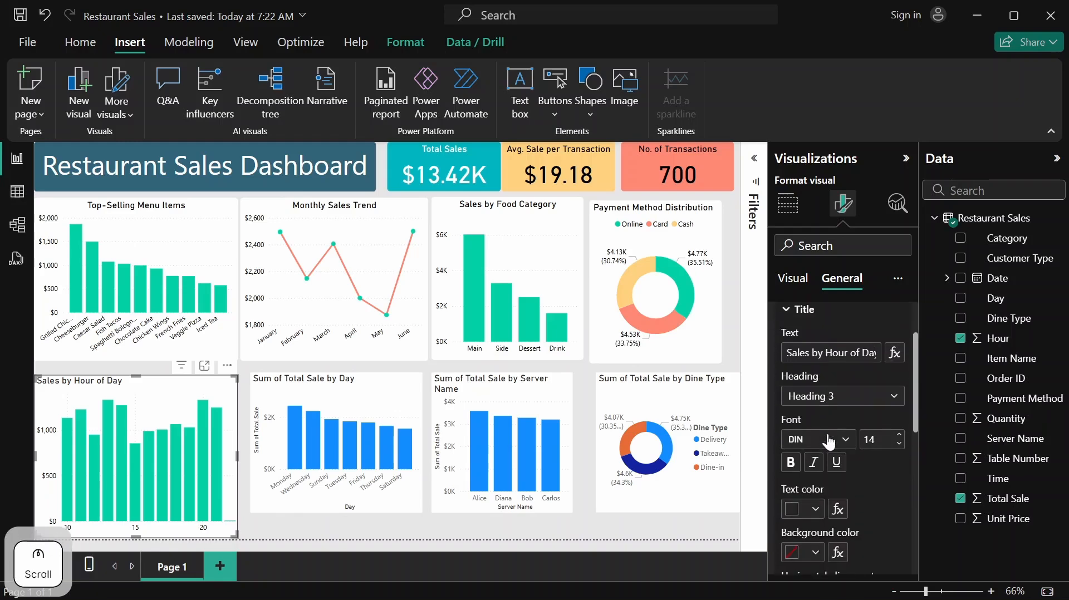
{"action": "scroll", "coordinate": [829, 447], "scroll_direction": "down", "scroll_amount": 3}
{"action": "left_click", "coordinate": [809, 429]}
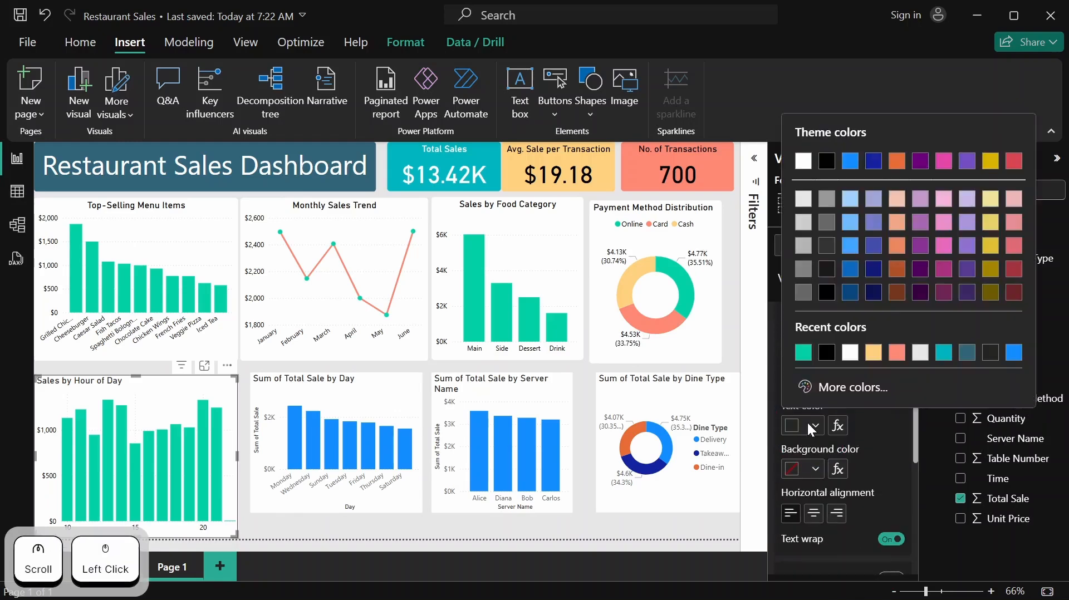
{"action": "left_click", "coordinate": [831, 351]}
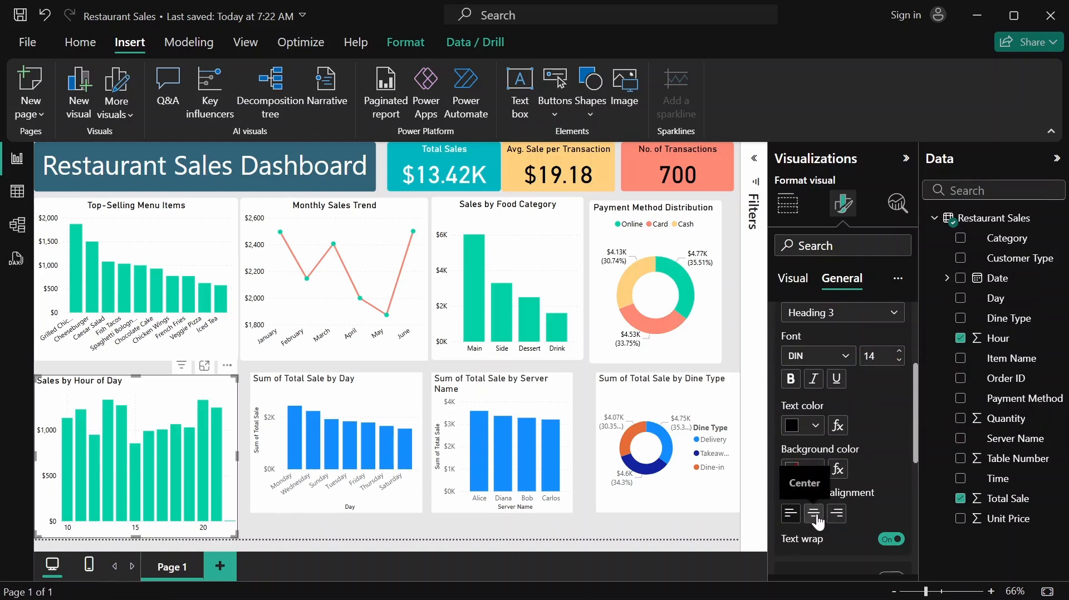
{"action": "left_click", "coordinate": [816, 515]}
{"action": "scroll", "coordinate": [841, 451], "scroll_direction": "up", "scroll_amount": 6}
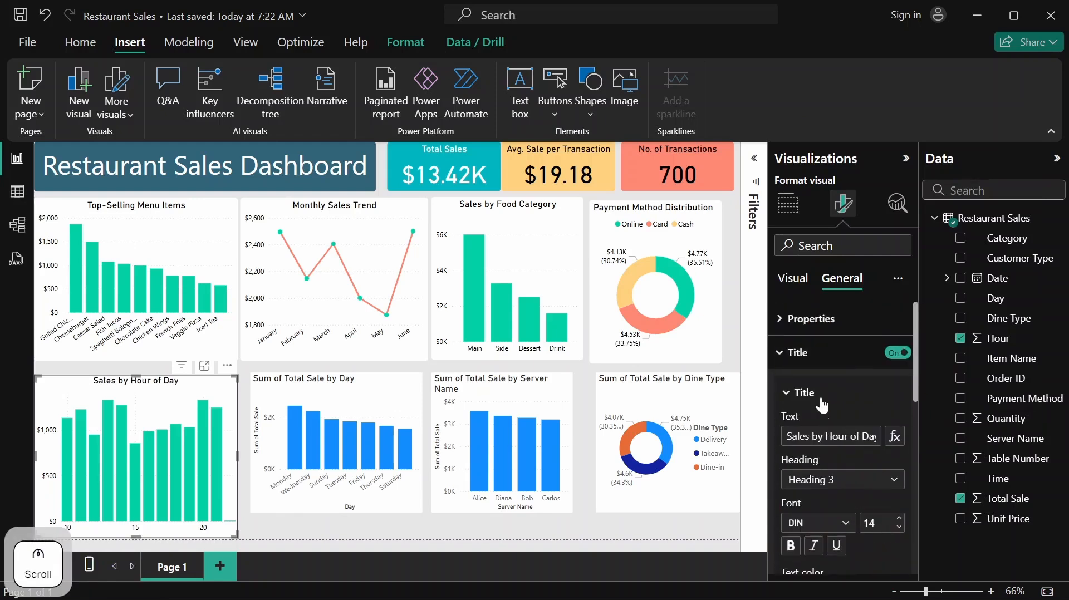
{"action": "left_click", "coordinate": [821, 396]}
{"action": "left_click", "coordinate": [820, 357]}
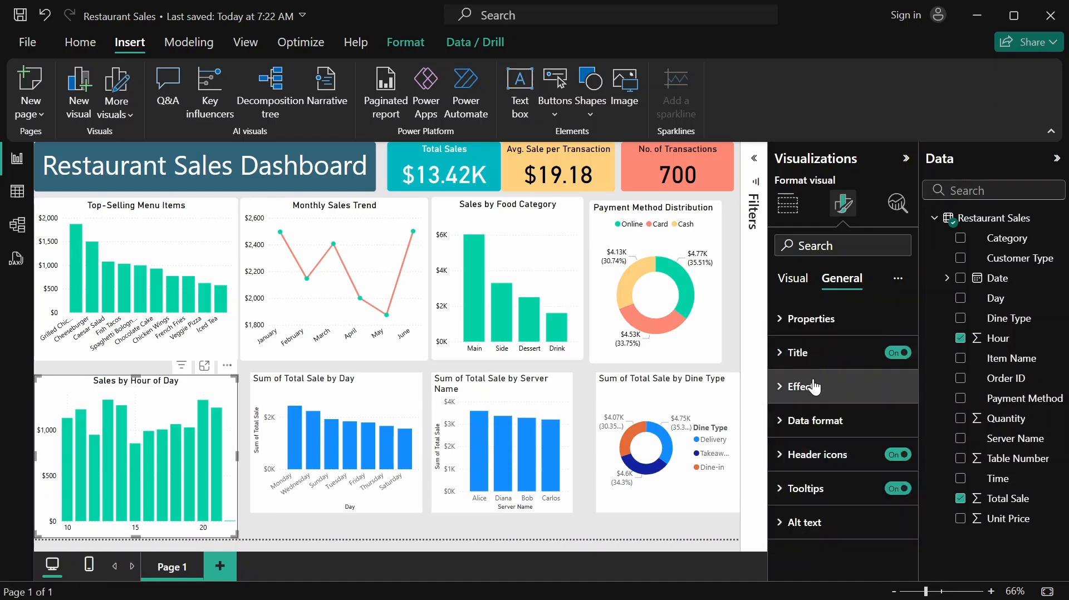
Turn on the visual border of the hourly sales chart and colour it white
{"action": "left_click", "coordinate": [814, 387]}
{"action": "scroll", "coordinate": [816, 389], "scroll_direction": "down", "scroll_amount": 3}
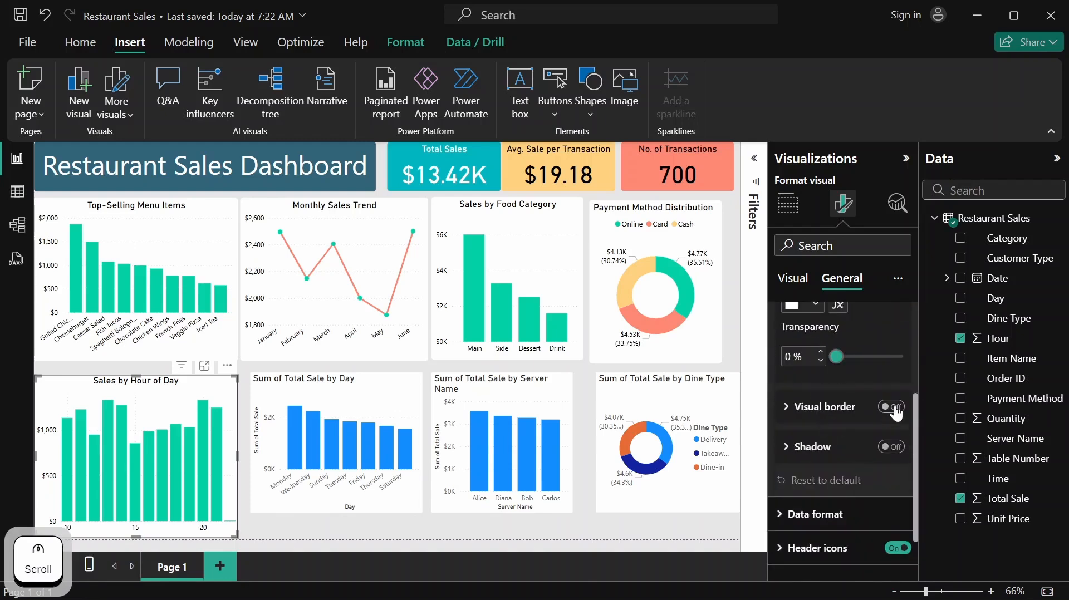
{"action": "left_click", "coordinate": [891, 407]}
{"action": "left_click", "coordinate": [791, 412]}
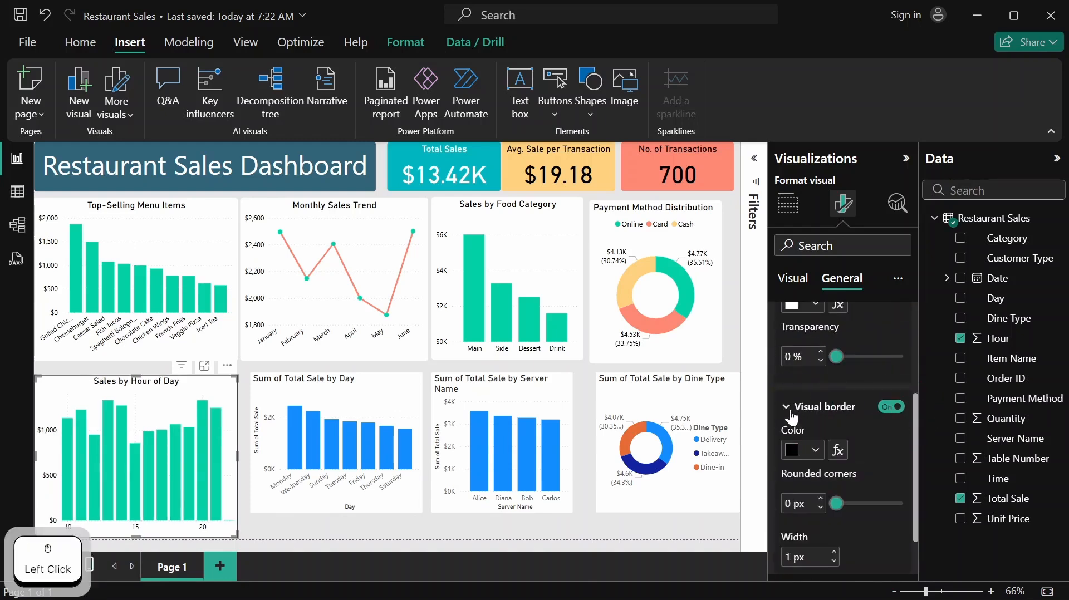
{"action": "left_click", "coordinate": [817, 454]}
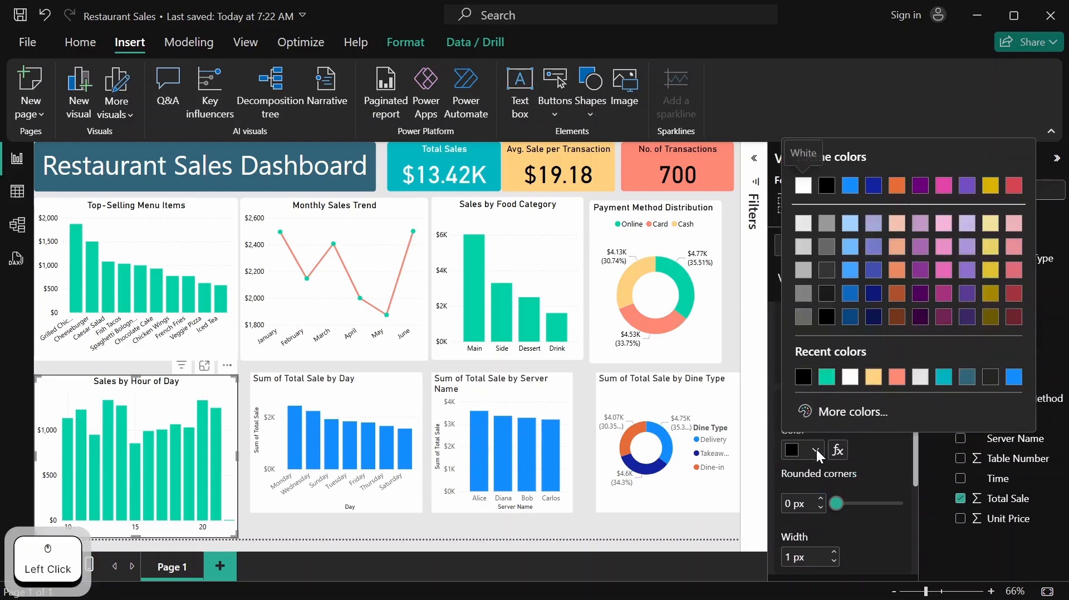
{"action": "left_click", "coordinate": [850, 378]}
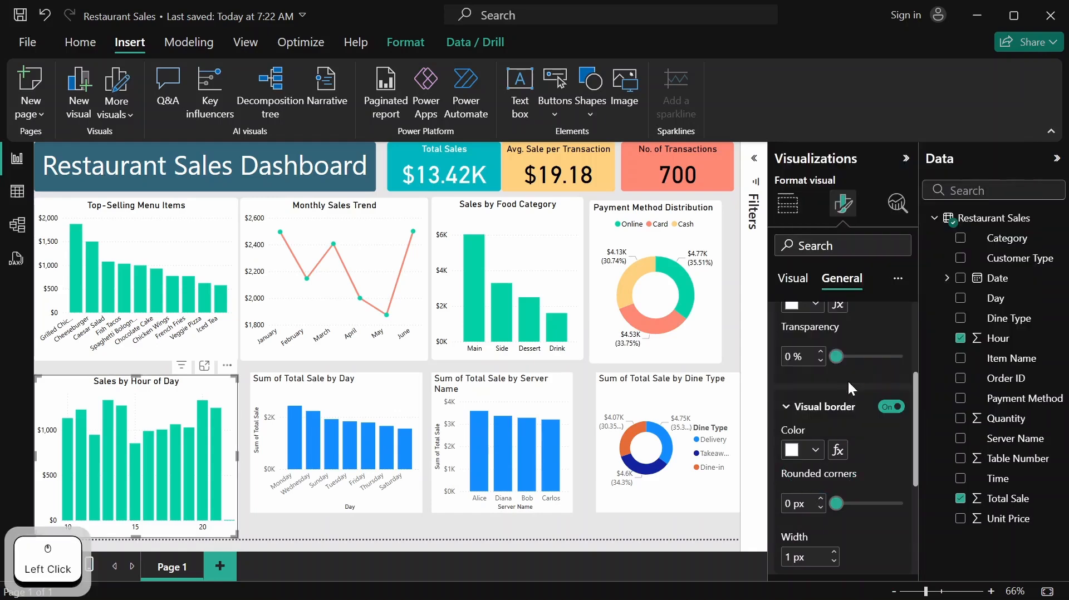
{"action": "scroll", "coordinate": [861, 452], "scroll_direction": "down", "scroll_amount": 2}
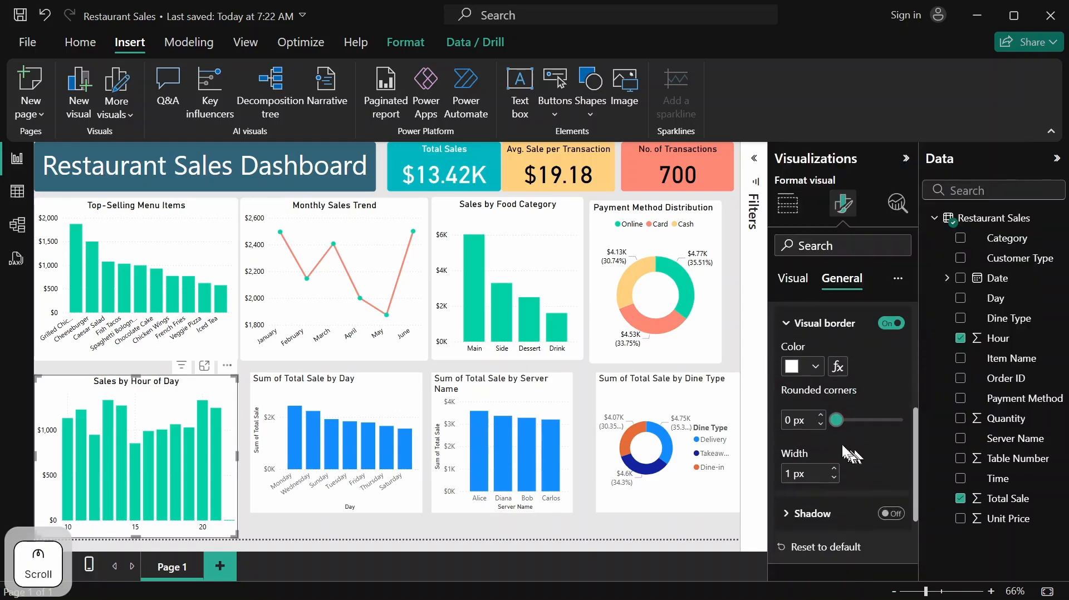
Round the hourly sales chart's border corners to 5 px and deselect the chart
{"action": "left_click", "coordinate": [822, 417]}
{"action": "left_click", "coordinate": [823, 417]}
{"action": "left_click", "coordinate": [823, 417]}
{"action": "left_click", "coordinate": [822, 418]}
{"action": "left_click", "coordinate": [822, 417]}
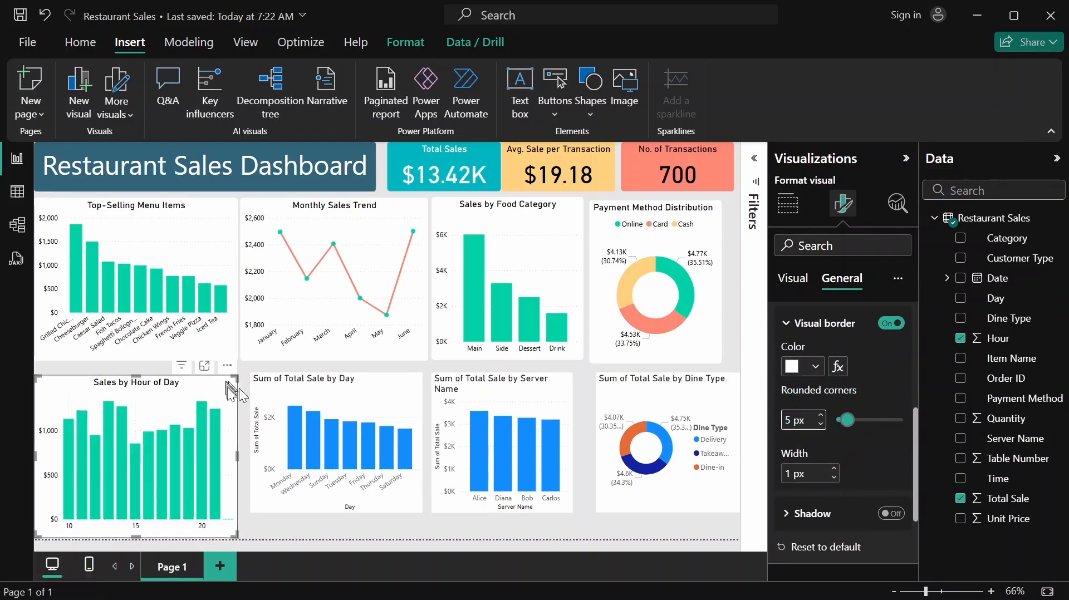
{"action": "left_click", "coordinate": [246, 412]}
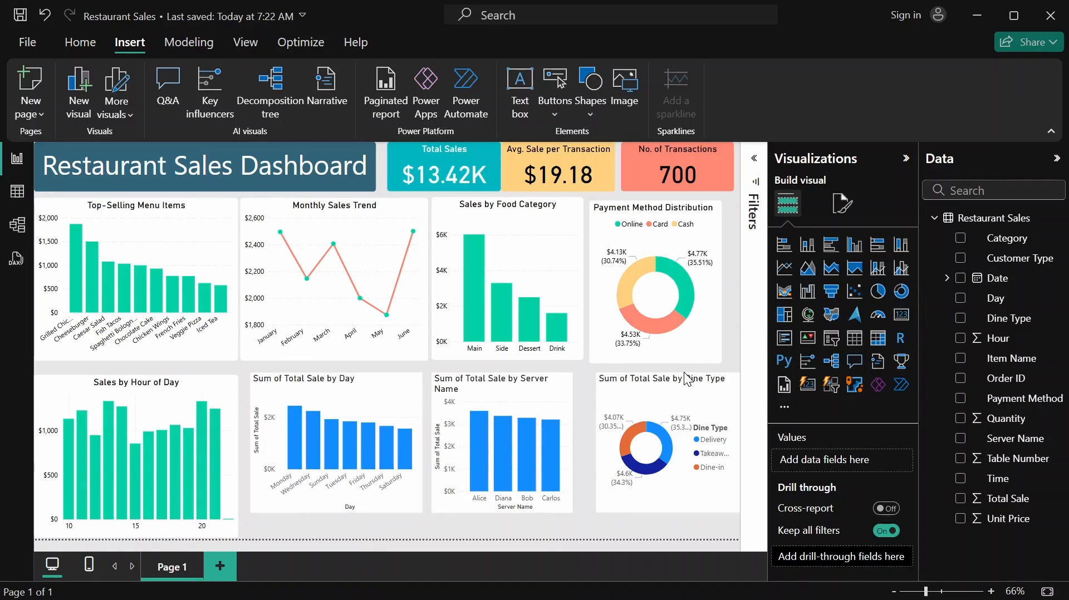
Set the X-axis values' colour to black on the Sum of Total Sale by Day chart
{"action": "left_click", "coordinate": [352, 400]}
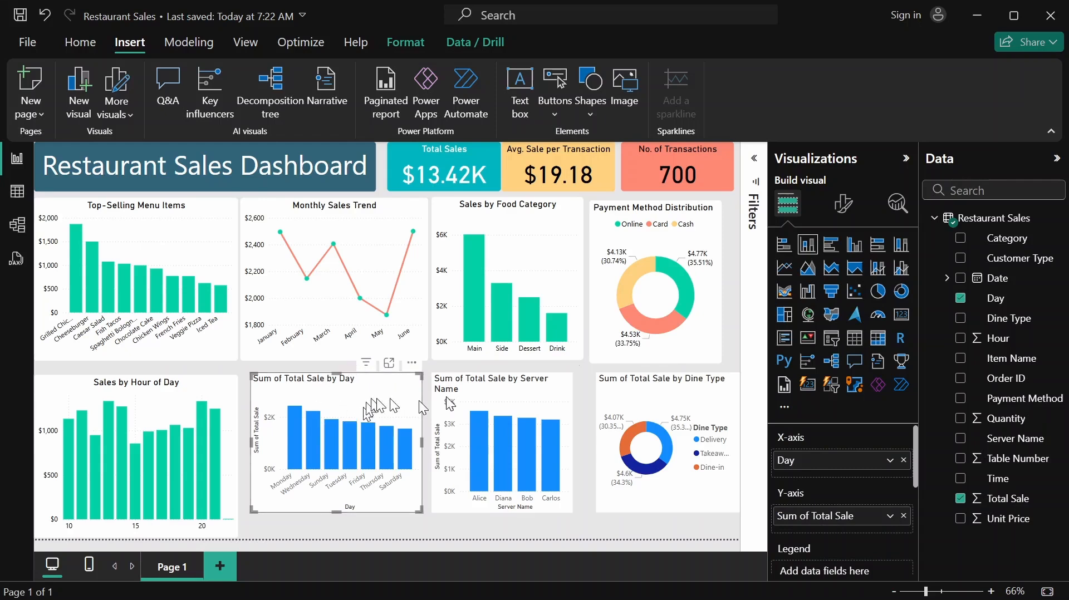
{"action": "left_click", "coordinate": [845, 205]}
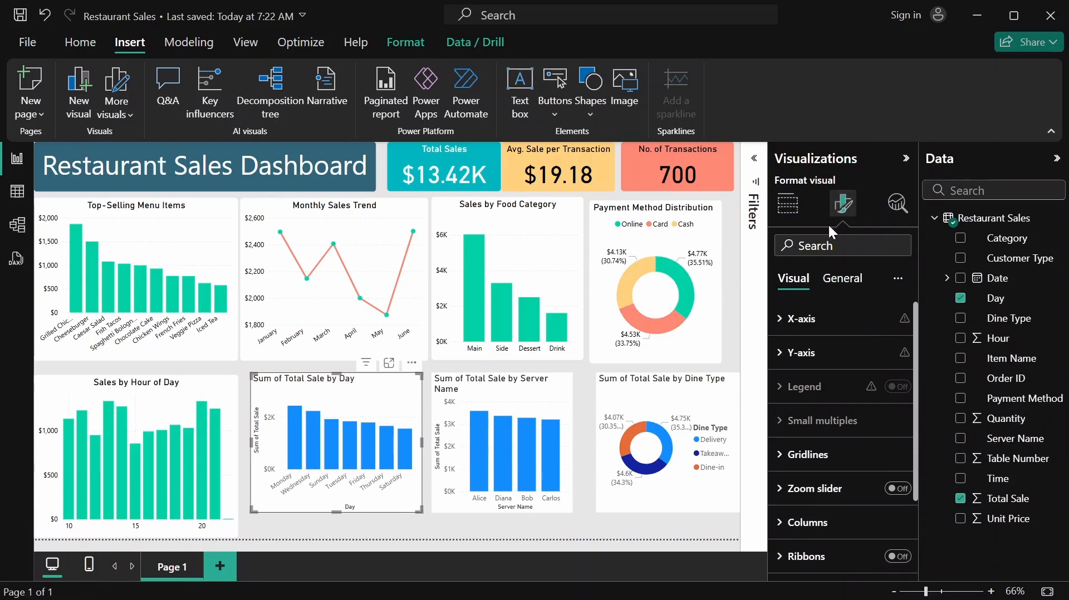
{"action": "left_click", "coordinate": [794, 318]}
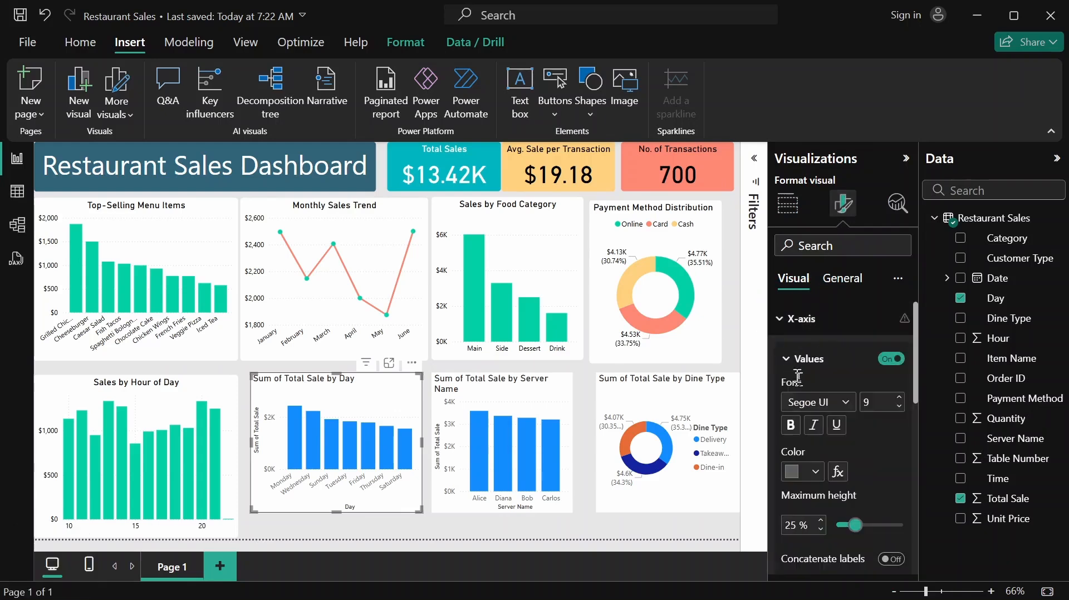
{"action": "scroll", "coordinate": [813, 385], "scroll_direction": "down", "scroll_amount": 2}
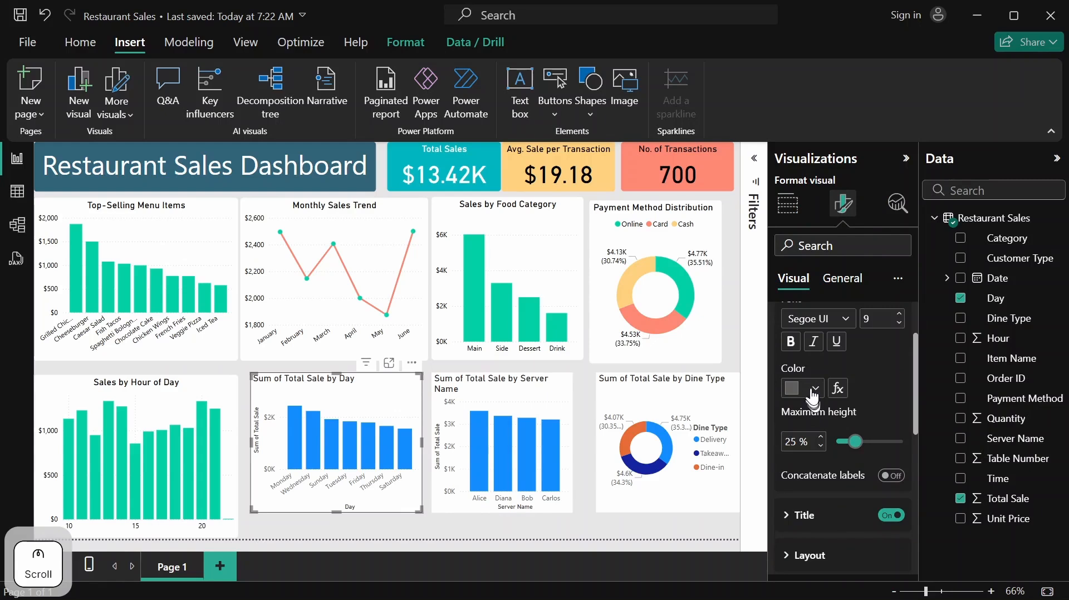
{"action": "left_click", "coordinate": [813, 392]}
{"action": "left_click", "coordinate": [813, 379]}
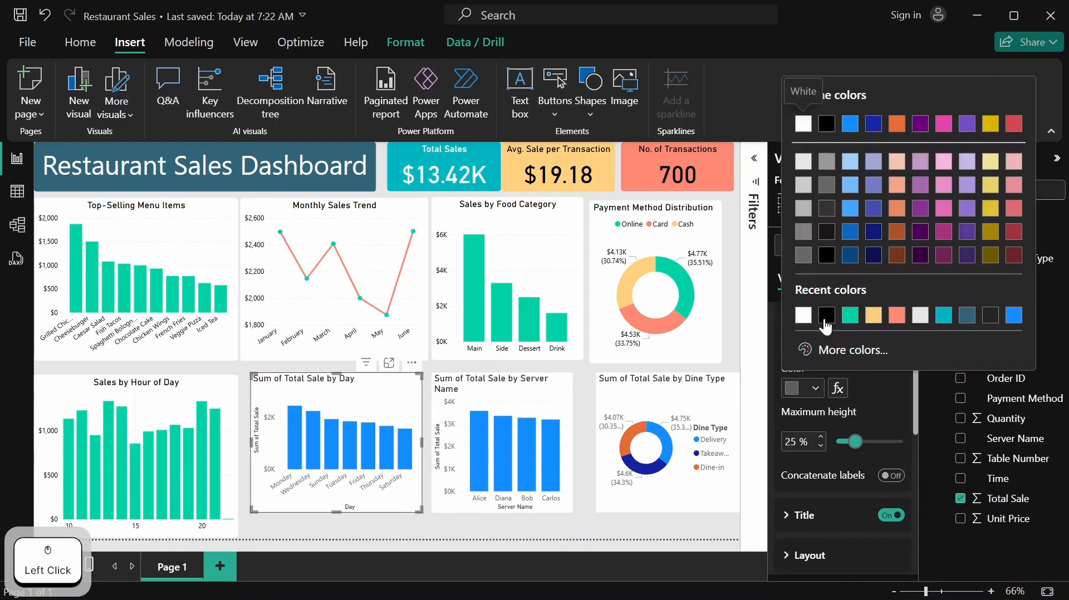
Turn off the X-axis title of the Sum of Total Sale by Day chart
{"action": "left_click", "coordinate": [891, 516]}
{"action": "scroll", "coordinate": [868, 491], "scroll_direction": "up", "scroll_amount": 3}
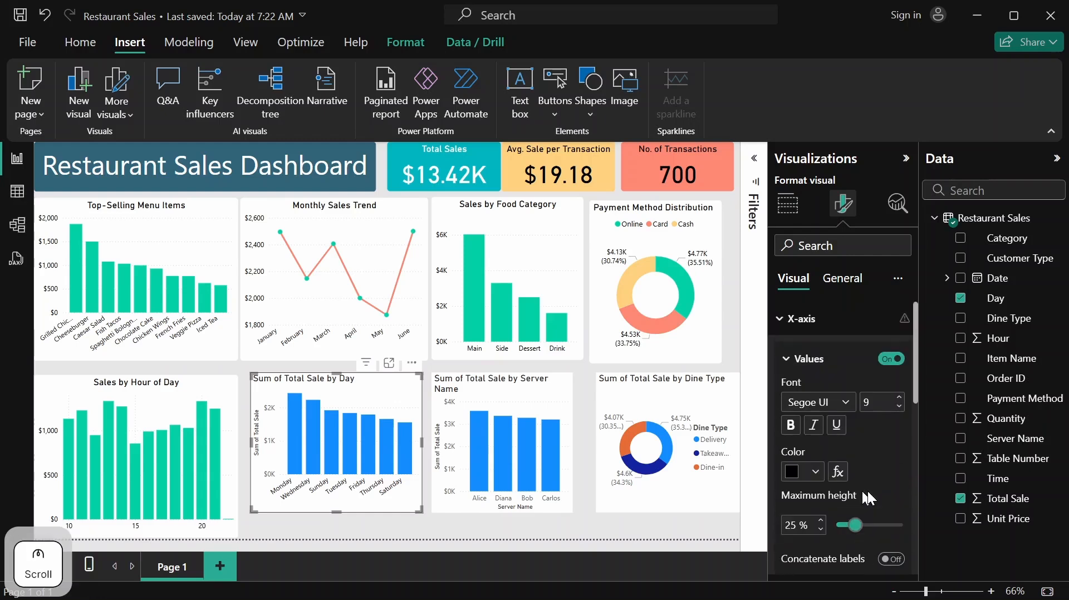
{"action": "left_click", "coordinate": [817, 363]}
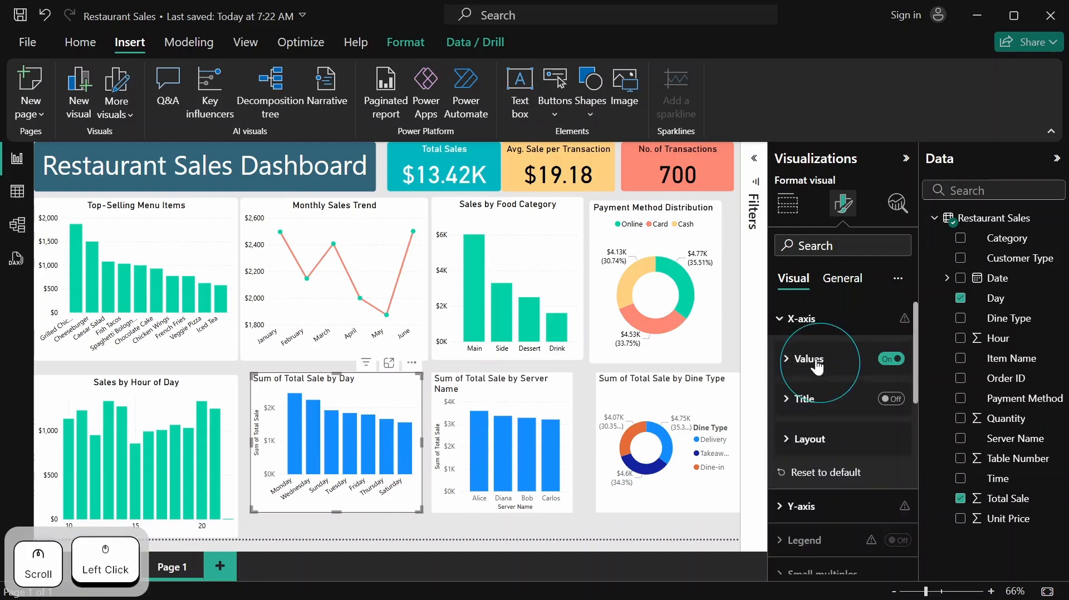
{"action": "left_click", "coordinate": [818, 320]}
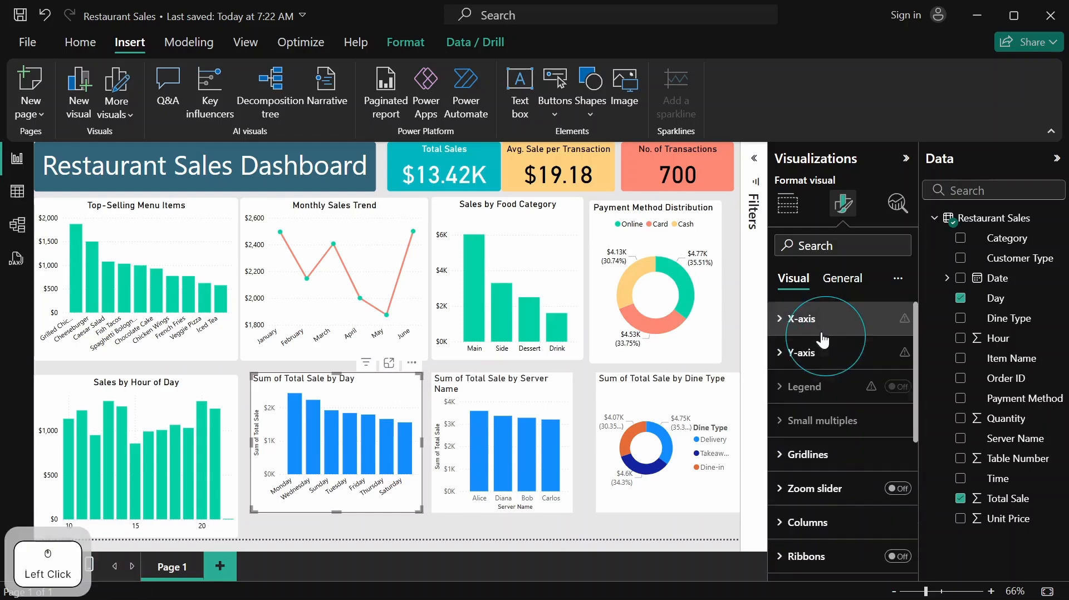
Set the Y-axis values' colour to black on the Sum of Total Sale by Day chart
{"action": "left_click", "coordinate": [807, 359]}
{"action": "scroll", "coordinate": [869, 457], "scroll_direction": "down", "scroll_amount": 2}
{"action": "scroll", "coordinate": [866, 454], "scroll_direction": "up", "scroll_amount": 2}
{"action": "scroll", "coordinate": [860, 447], "scroll_direction": "down", "scroll_amount": 4}
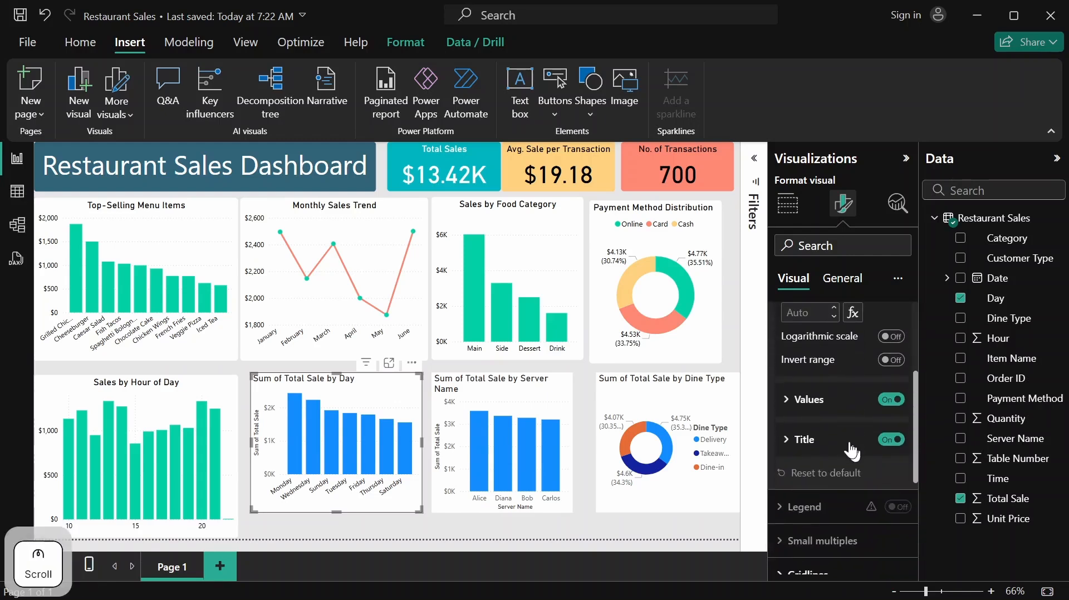
{"action": "left_click", "coordinate": [797, 399]}
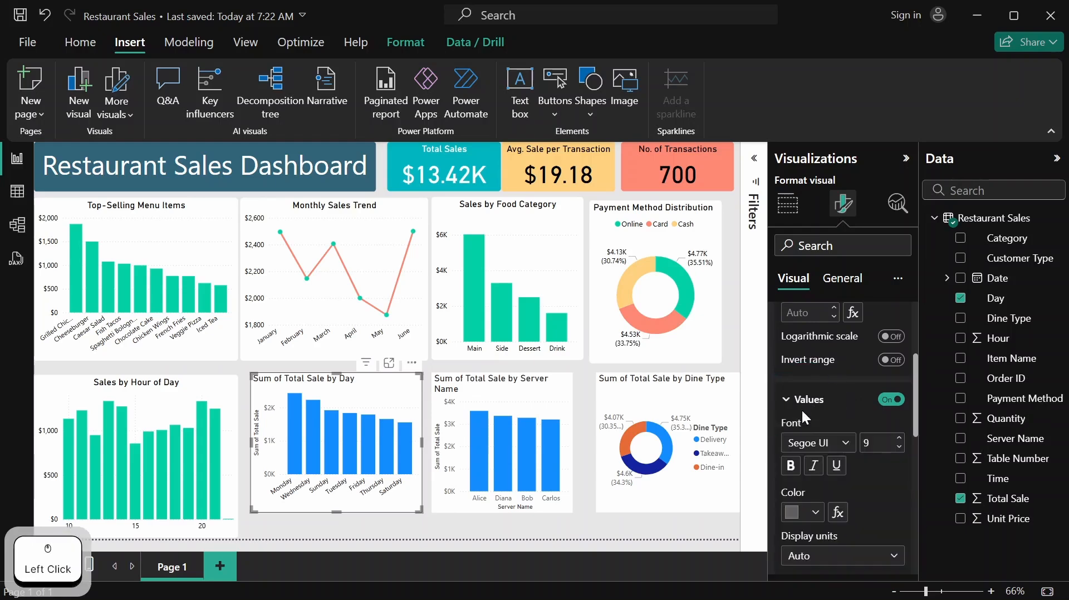
{"action": "scroll", "coordinate": [811, 429], "scroll_direction": "down", "scroll_amount": 2}
{"action": "left_click", "coordinate": [813, 429]}
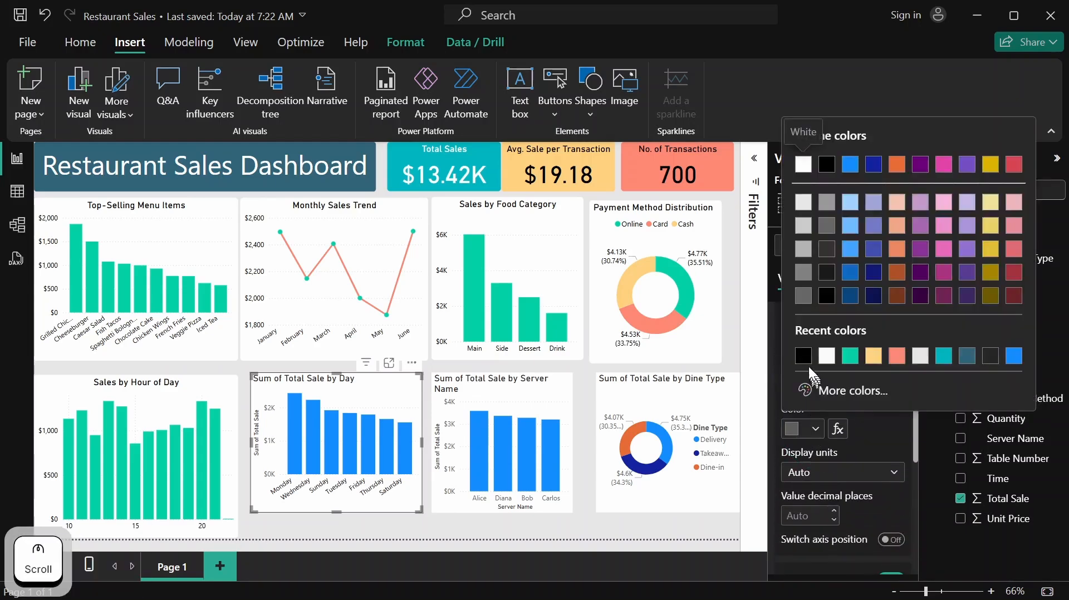
{"action": "left_click", "coordinate": [802, 358]}
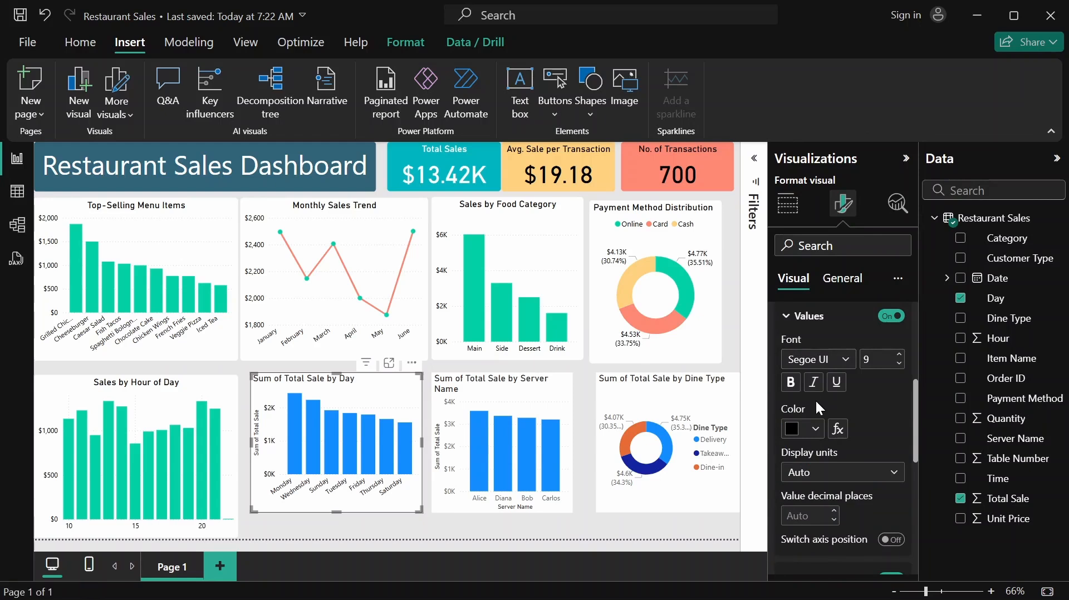
{"action": "scroll", "coordinate": [818, 401], "scroll_direction": "up", "scroll_amount": 1}
{"action": "scroll", "coordinate": [820, 401], "scroll_direction": "up", "scroll_amount": 1}
{"action": "left_click", "coordinate": [819, 400]}
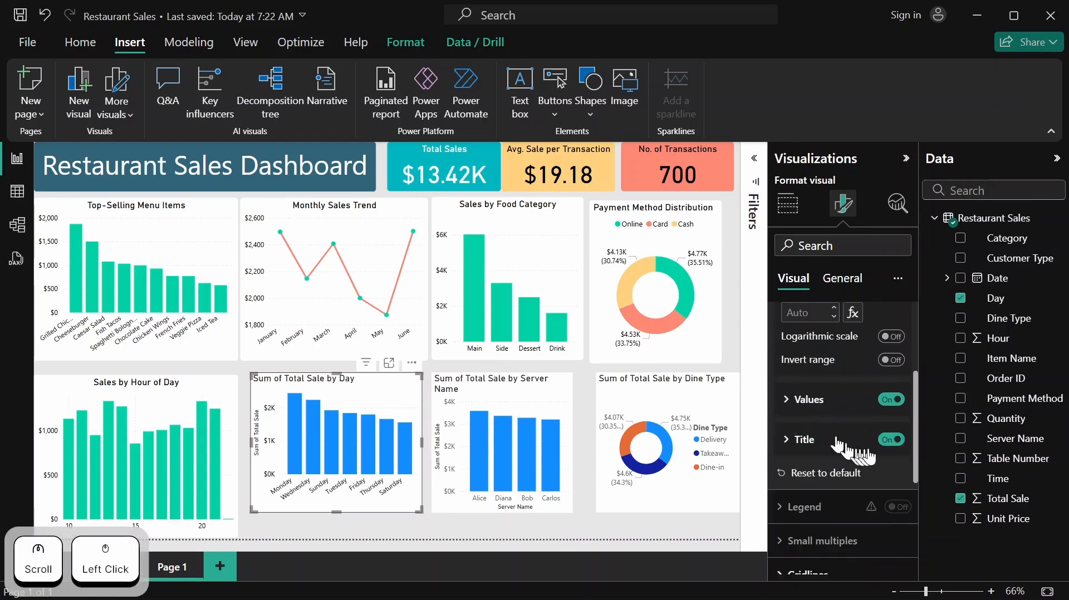
Turn off the Y-axis title of the Sum of Total Sale by Day chart
{"action": "left_click", "coordinate": [892, 441]}
{"action": "scroll", "coordinate": [837, 415], "scroll_direction": "down", "scroll_amount": 2}
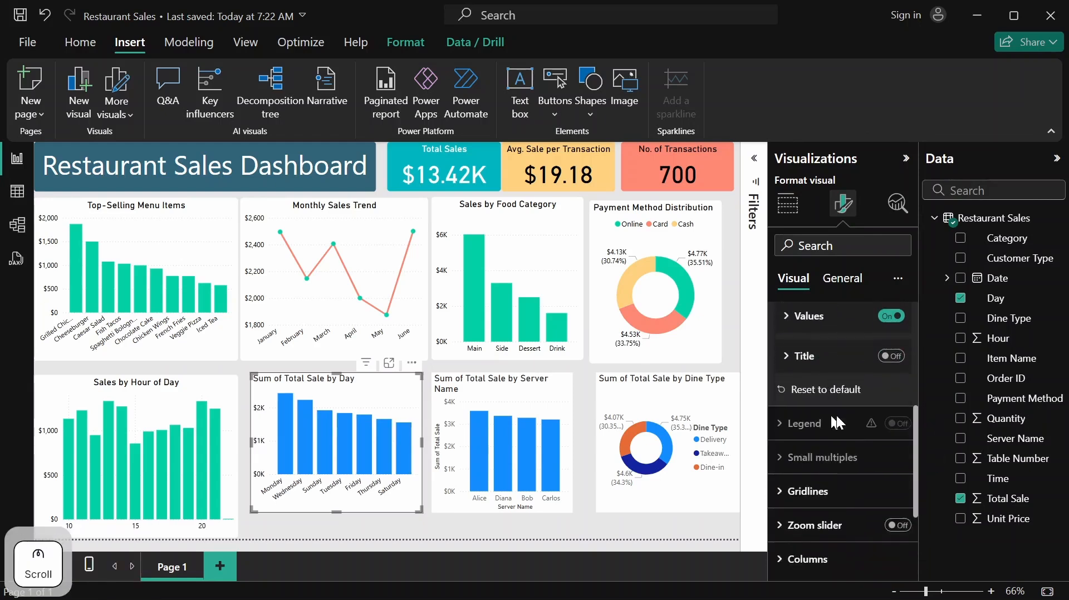
{"action": "scroll", "coordinate": [818, 383], "scroll_direction": "up", "scroll_amount": 5}
{"action": "left_click", "coordinate": [791, 359]}
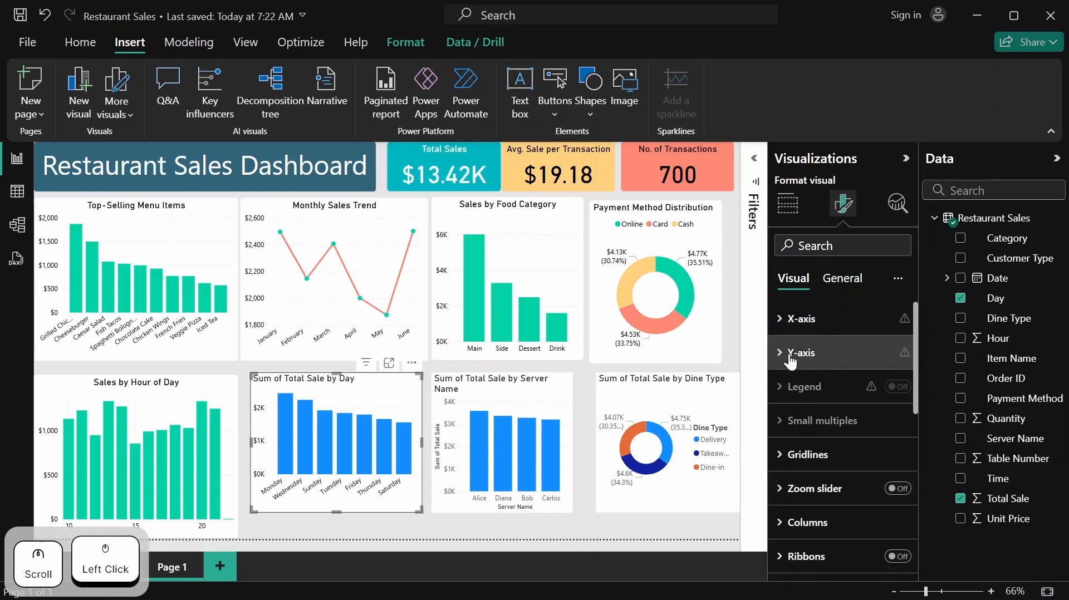
Change the columns' colour to the recently used green on the Sum of Total Sale by Day chart
{"action": "scroll", "coordinate": [834, 402], "scroll_direction": "down", "scroll_amount": 1}
{"action": "scroll", "coordinate": [834, 401], "scroll_direction": "down", "scroll_amount": 2}
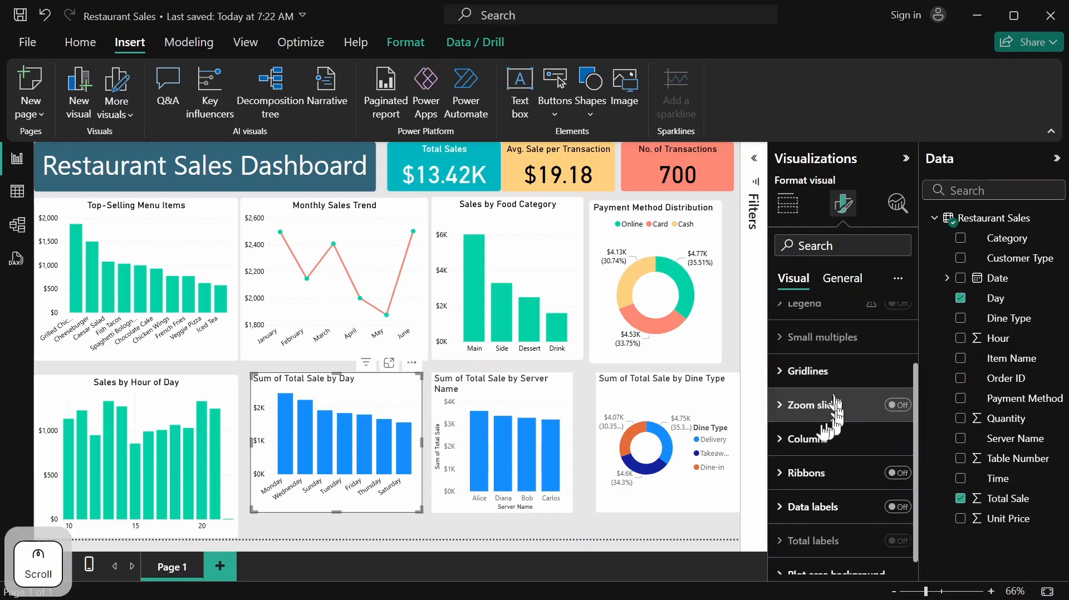
{"action": "left_click", "coordinate": [802, 439]}
{"action": "scroll", "coordinate": [819, 424], "scroll_direction": "down", "scroll_amount": 5}
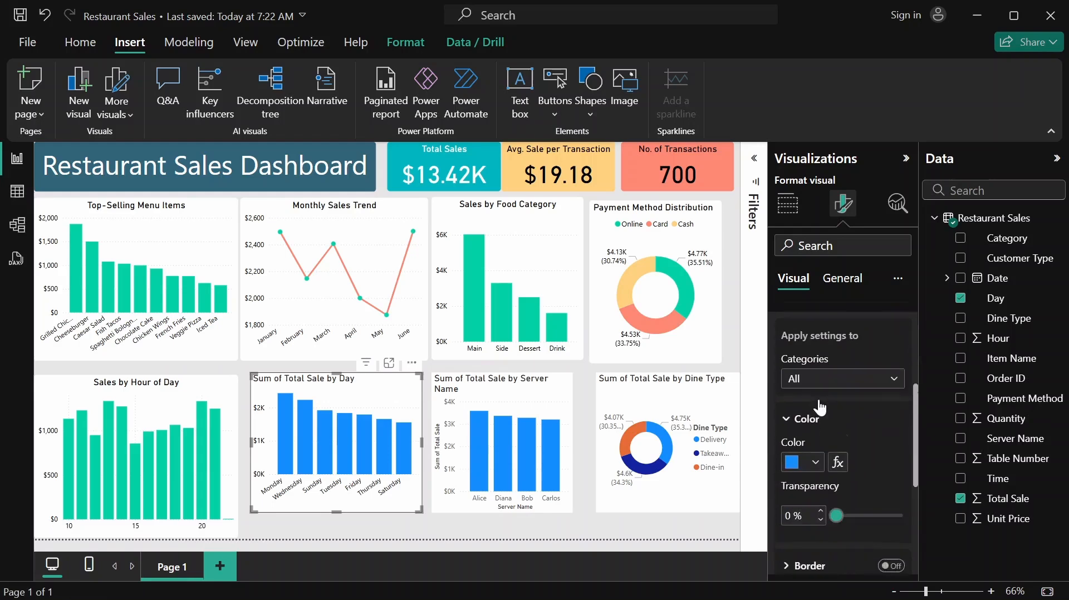
{"action": "left_click", "coordinate": [819, 440]}
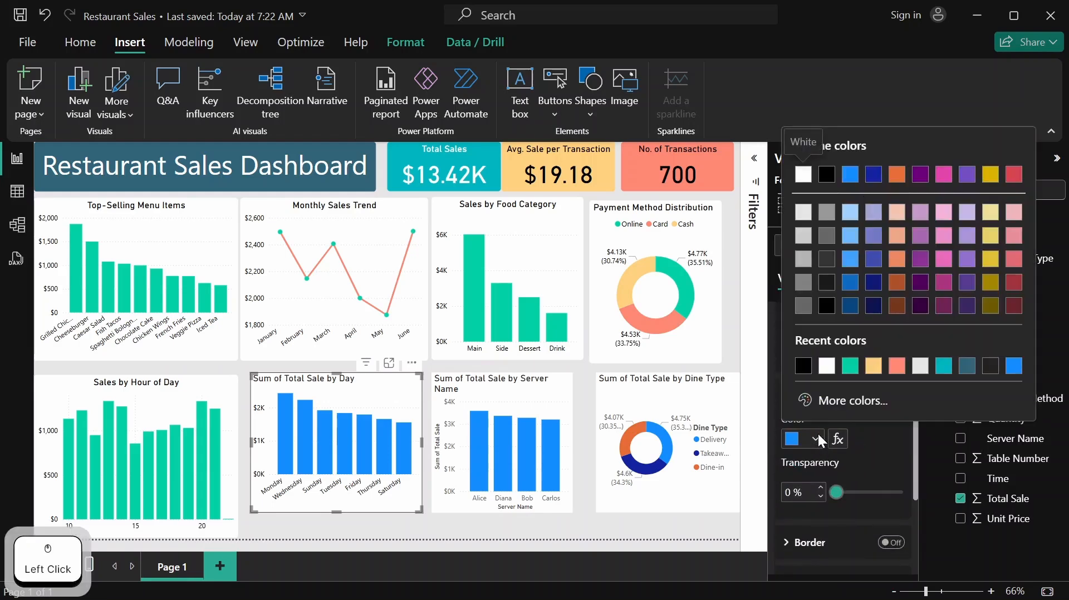
{"action": "left_click", "coordinate": [853, 364]}
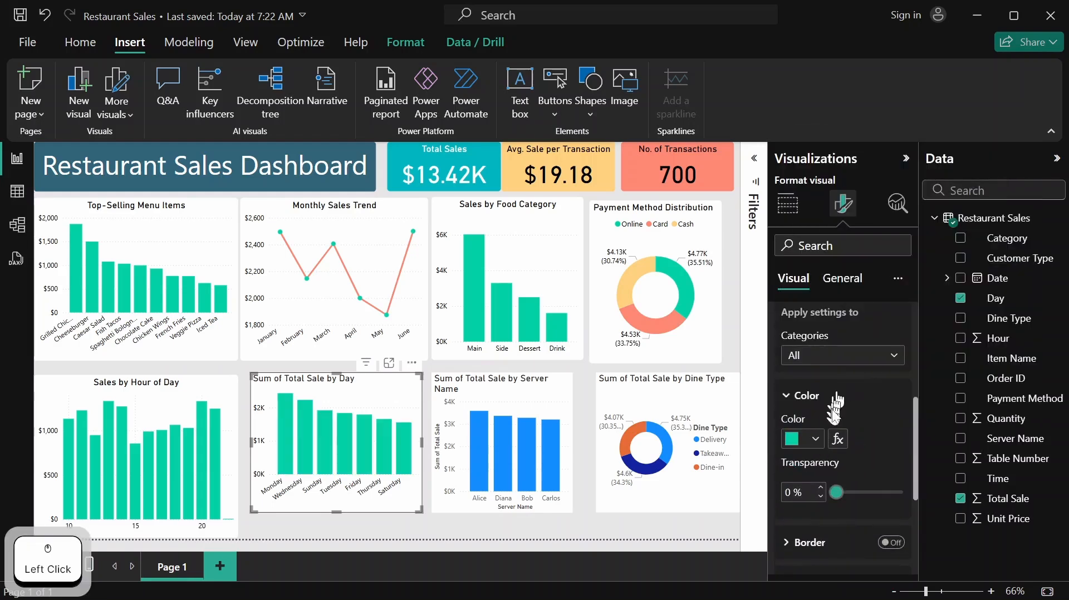
{"action": "scroll", "coordinate": [844, 441], "scroll_direction": "up", "scroll_amount": 5}
{"action": "left_click", "coordinate": [789, 522]}
{"action": "scroll", "coordinate": [828, 461], "scroll_direction": "down", "scroll_amount": 2}
{"action": "scroll", "coordinate": [828, 461], "scroll_direction": "up", "scroll_amount": 2}
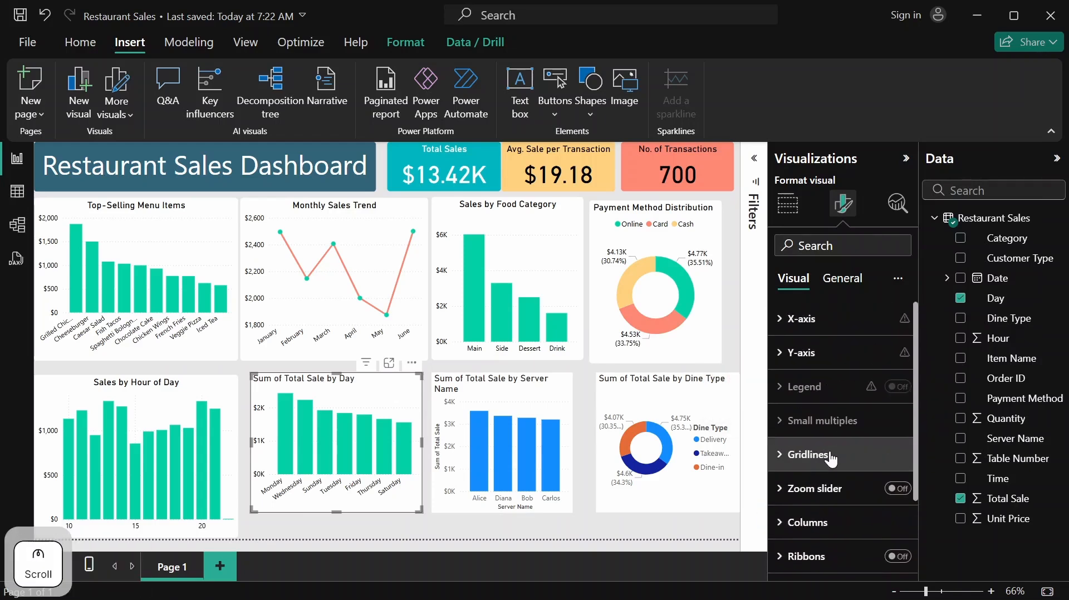
Resize the Sum of Total Sale by Day chart to height 295 and width 340, and move it beside the Sales by Hour of Day chart
{"action": "left_click", "coordinate": [853, 283]}
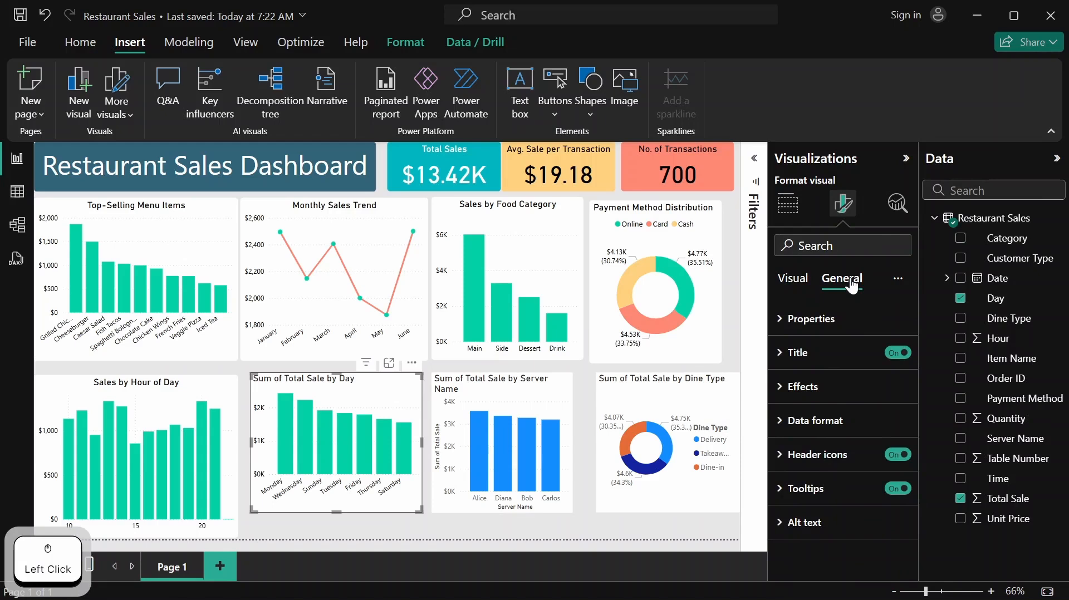
{"action": "left_click", "coordinate": [808, 320]}
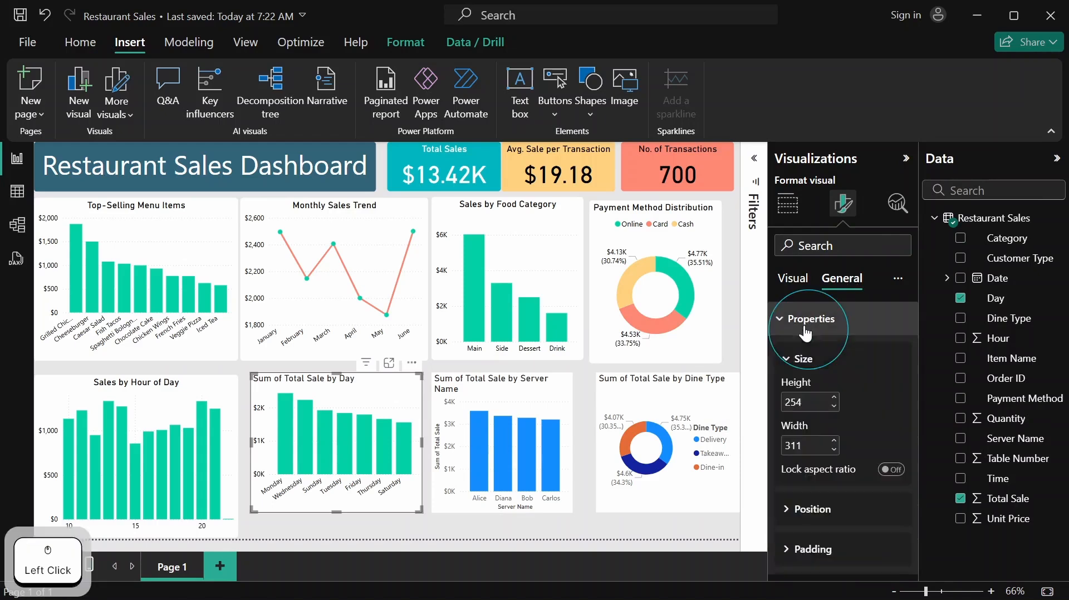
{"action": "left_click", "coordinate": [811, 403]}
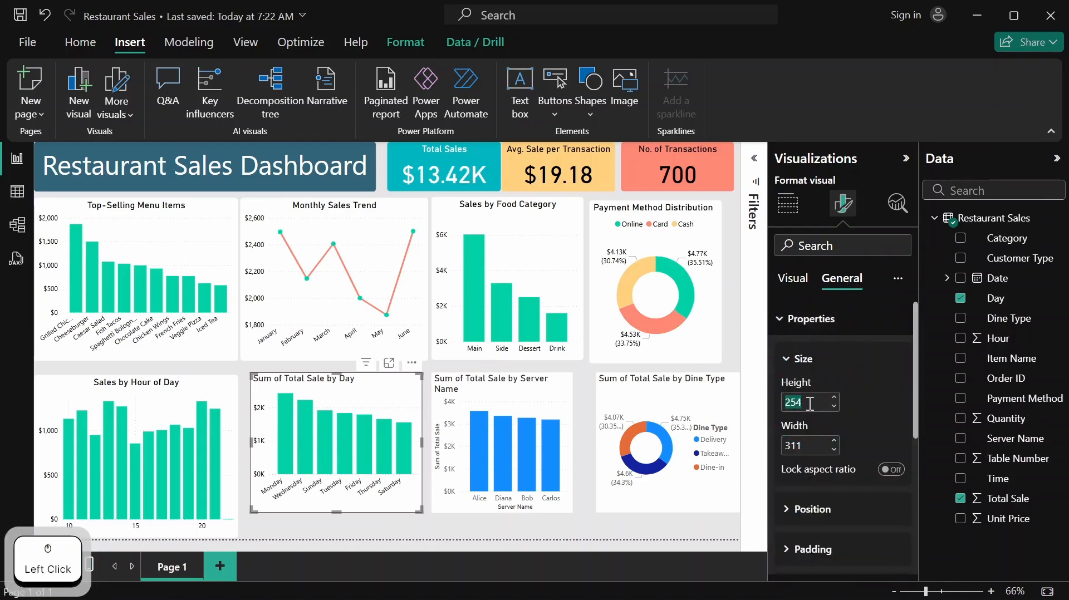
{"action": "type", "text": "295"}
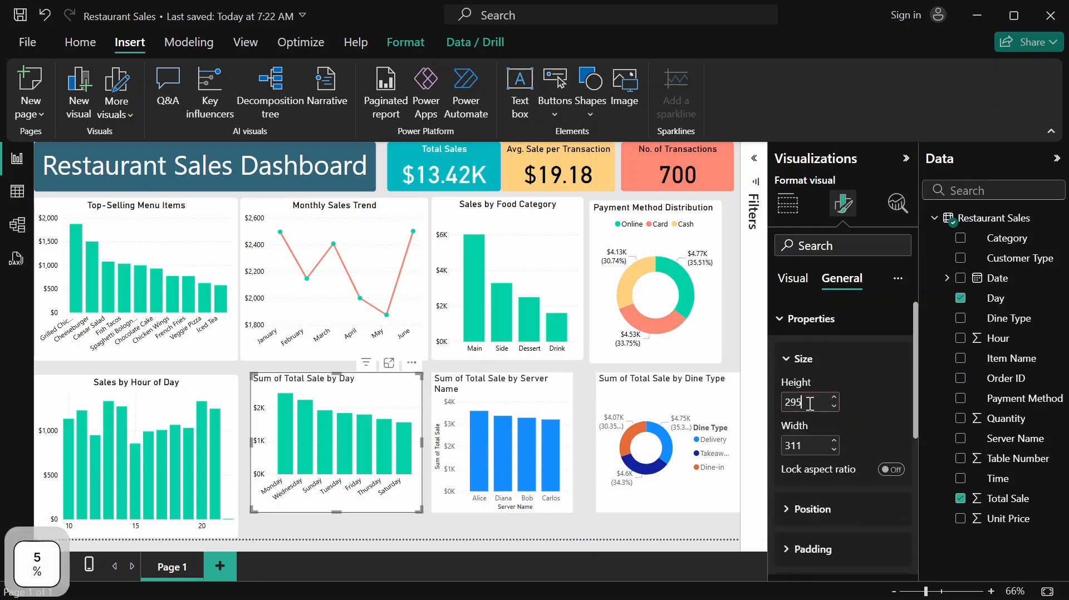
{"action": "key", "text": "Return"}
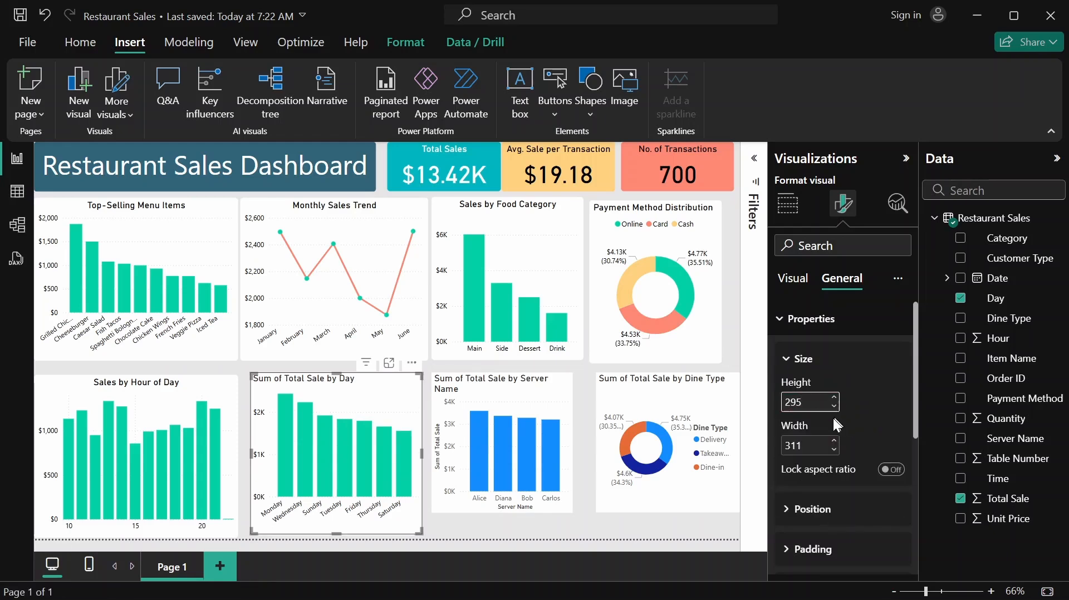
{"action": "left_click", "coordinate": [811, 444]}
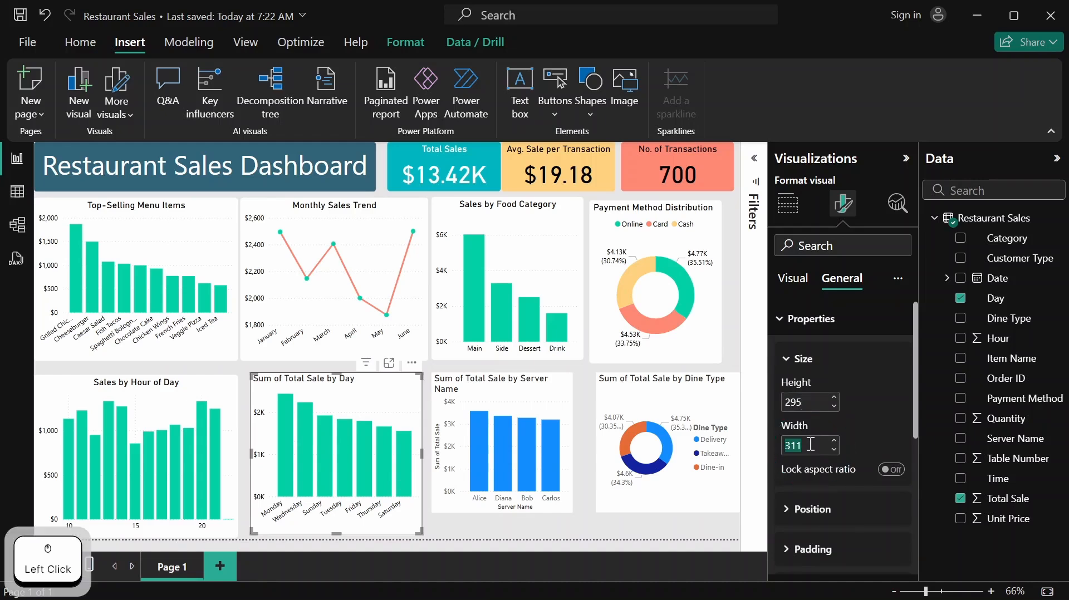
{"action": "type", "text": "340"}
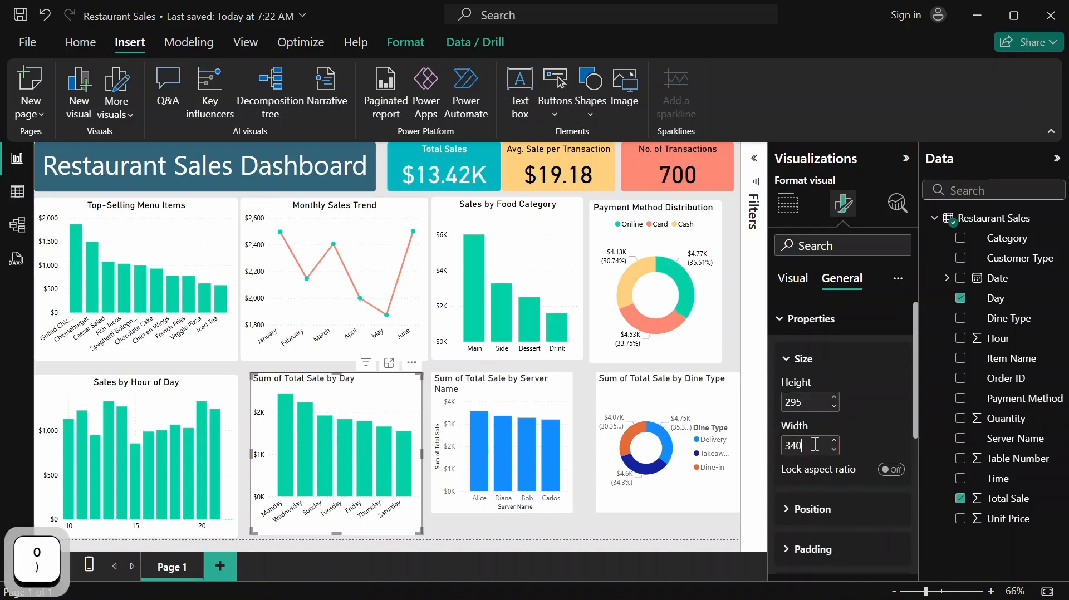
{"action": "key", "text": "Return"}
{"action": "left_click_drag", "start_coordinate": [378, 393], "coordinate": [359, 387]}
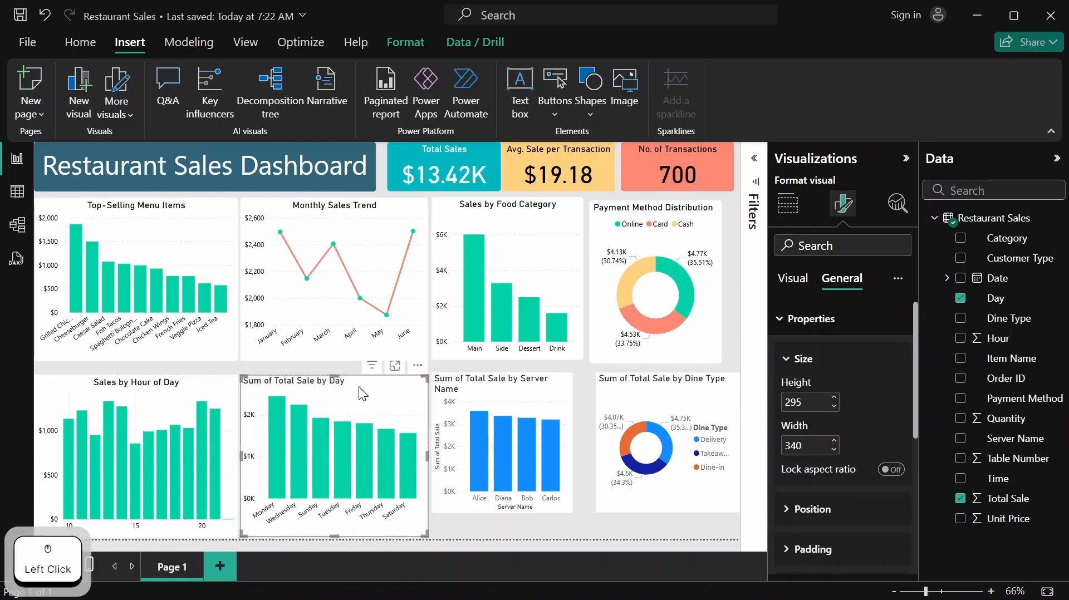
{"action": "left_click", "coordinate": [794, 323]}
Change the title text of the Sum of Total Sale by Day chart to "Sales by Day of the Week"
{"action": "left_click", "coordinate": [789, 353]}
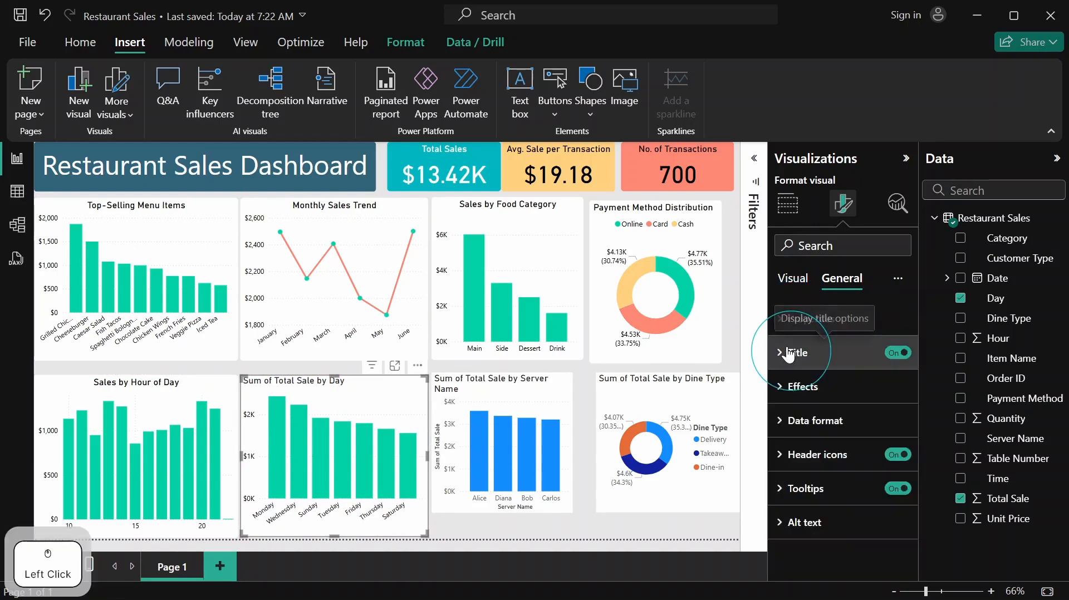
{"action": "left_click_drag", "start_coordinate": [797, 437], "coordinate": [872, 443]}
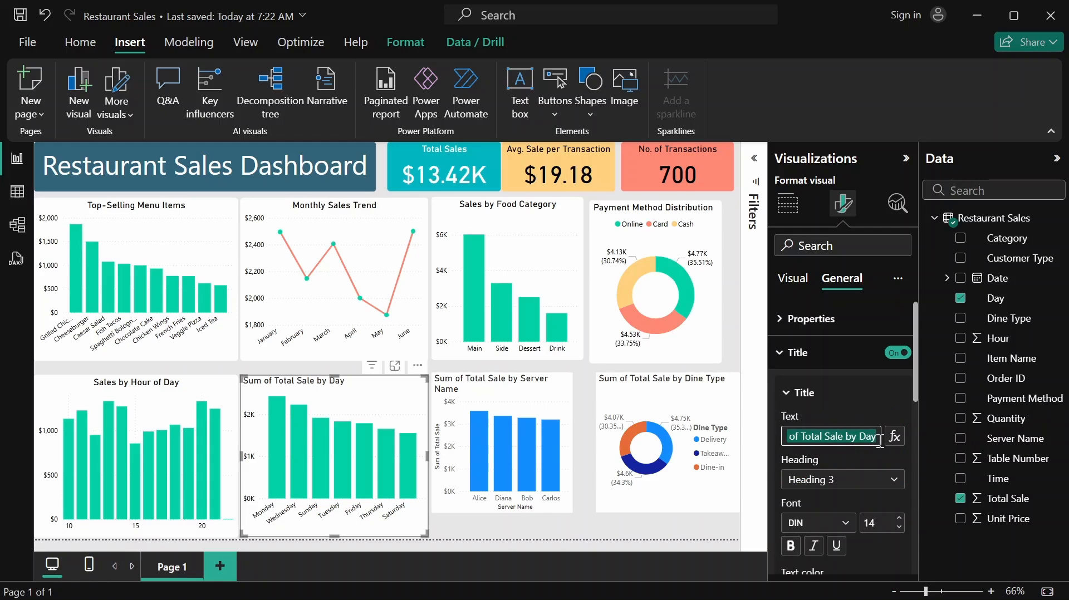
{"action": "type", "text": "Sales by Daay"}
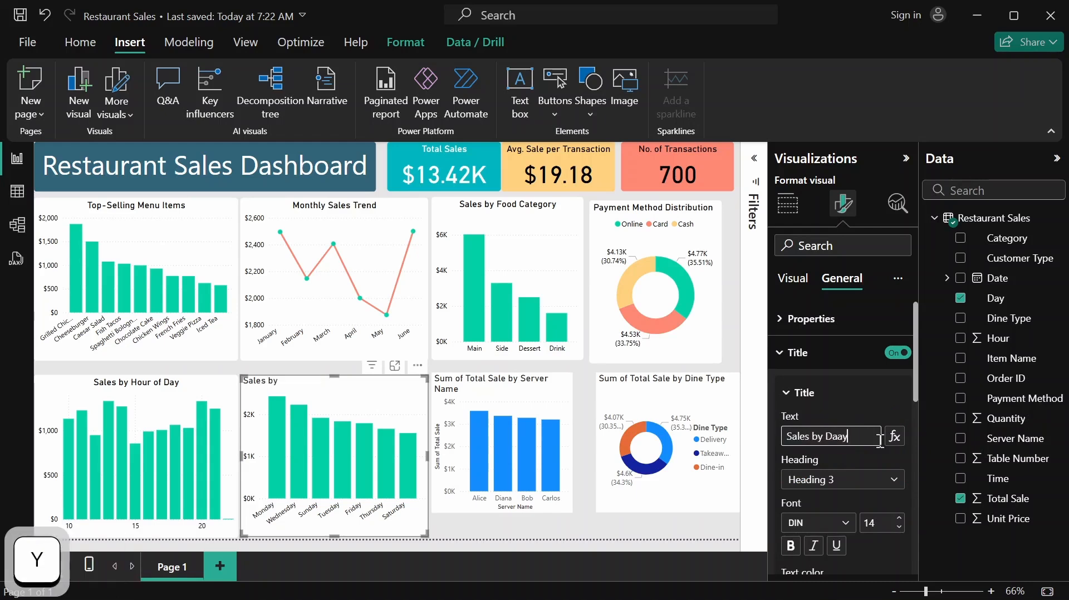
{"action": "key", "text": "BackSpace"}
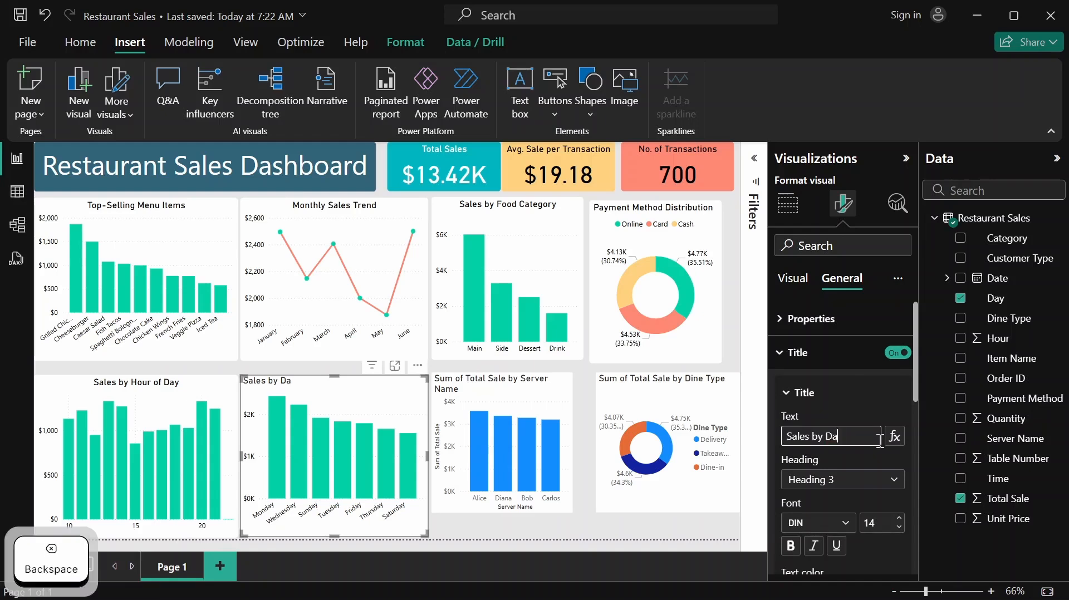
{"action": "type", "text": "y"}
{"action": "type", "text": " of "}
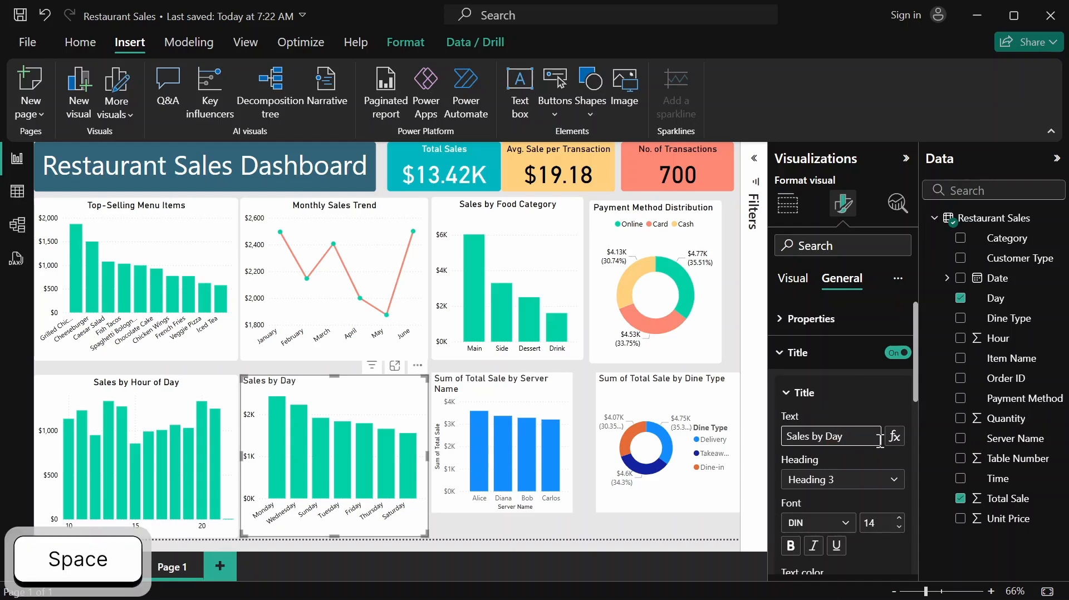
{"action": "type", "text": "the"}
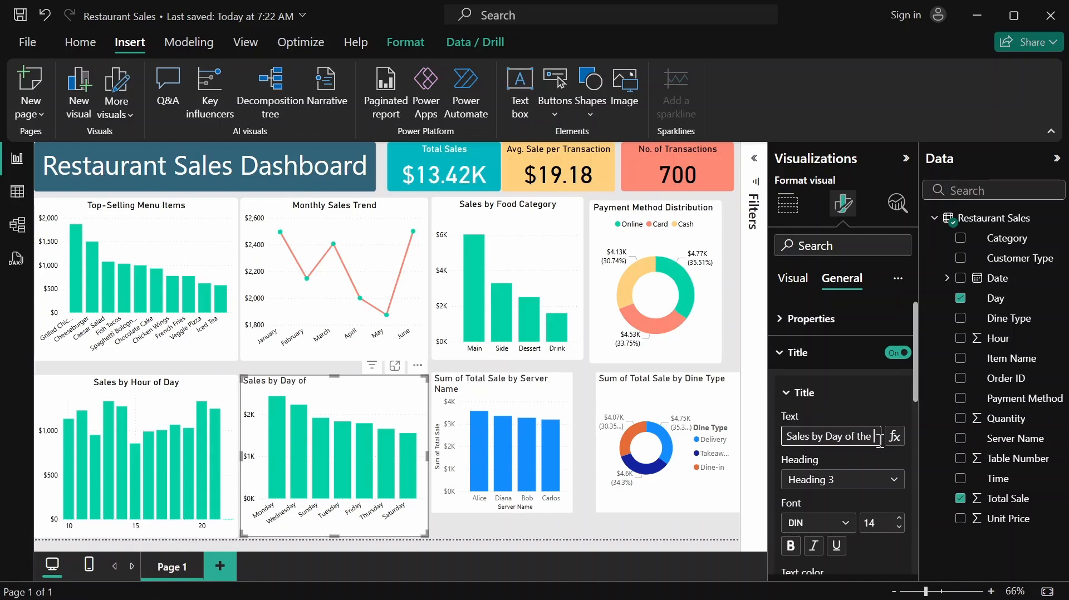
{"action": "type", "text": " Week"}
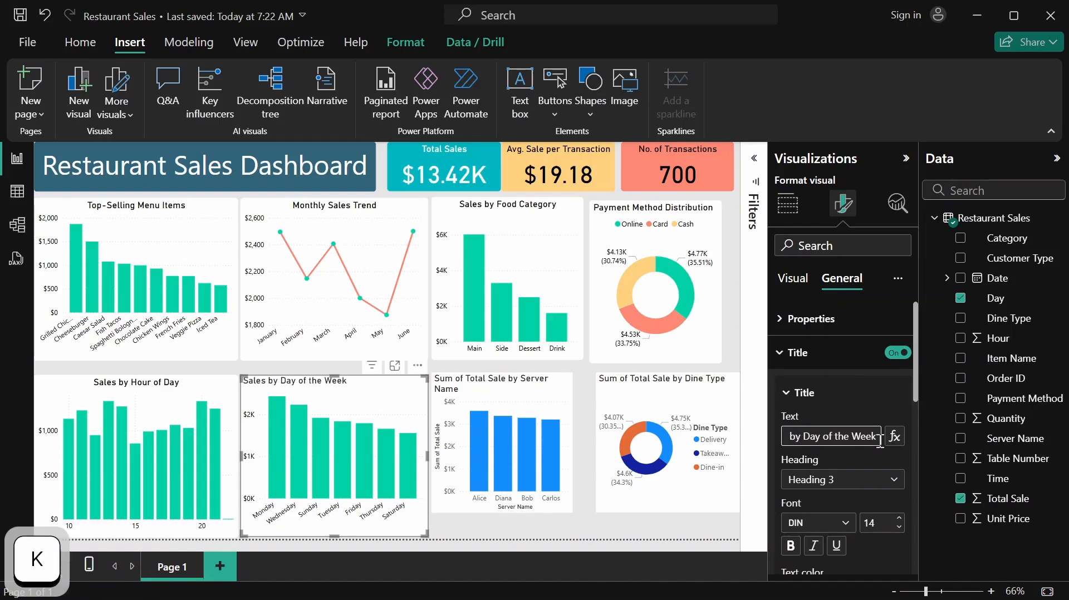
{"action": "left_click", "coordinate": [858, 413]}
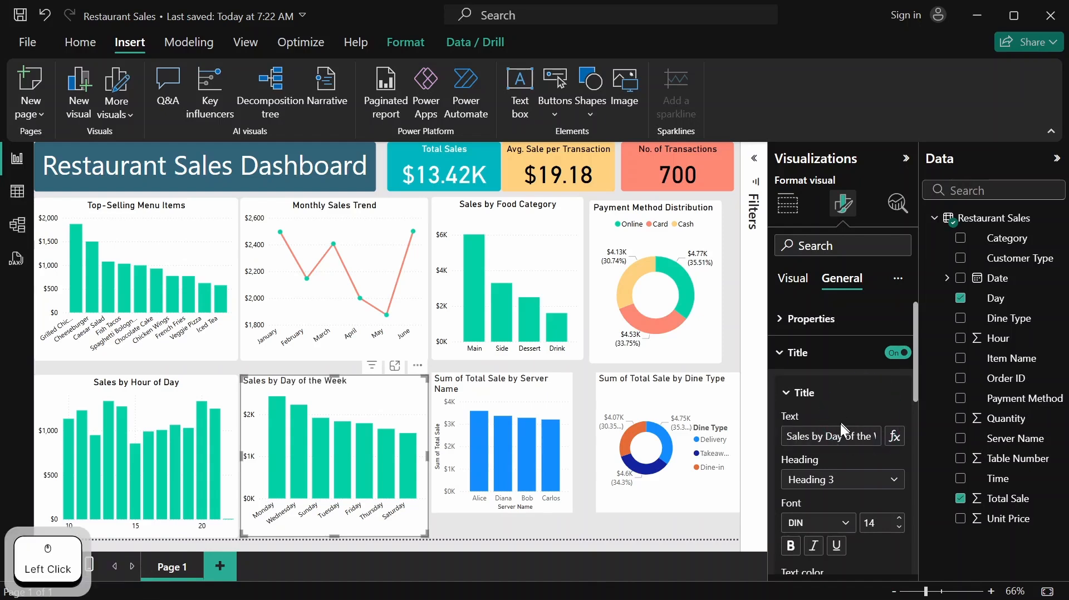
Make the Sales by Day of the Week chart's title black and centre it horizontally
{"action": "scroll", "coordinate": [840, 423], "scroll_direction": "down", "scroll_amount": 5}
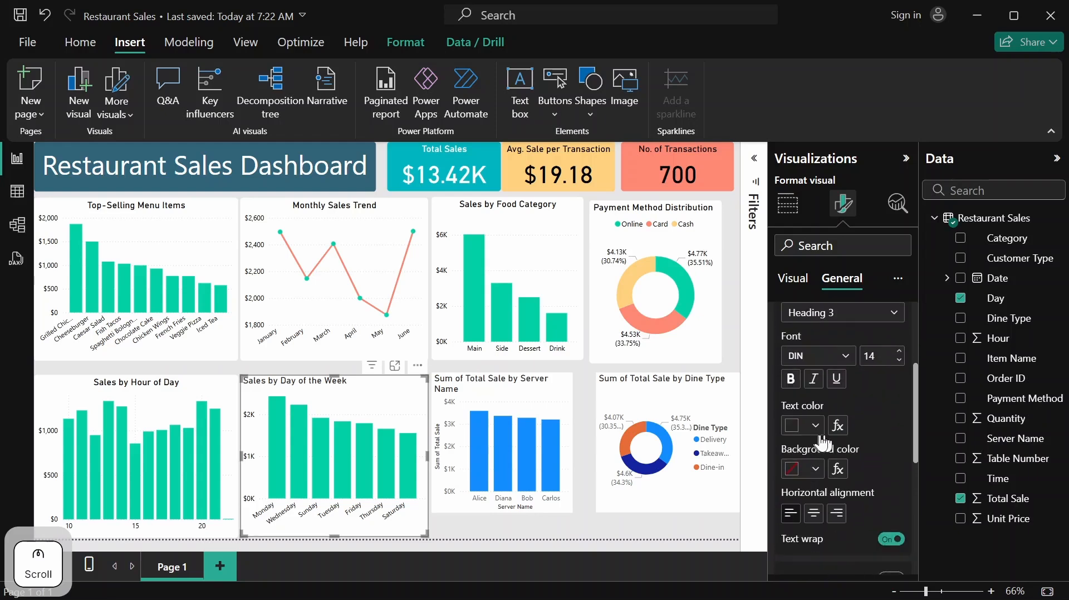
{"action": "left_click", "coordinate": [815, 429]}
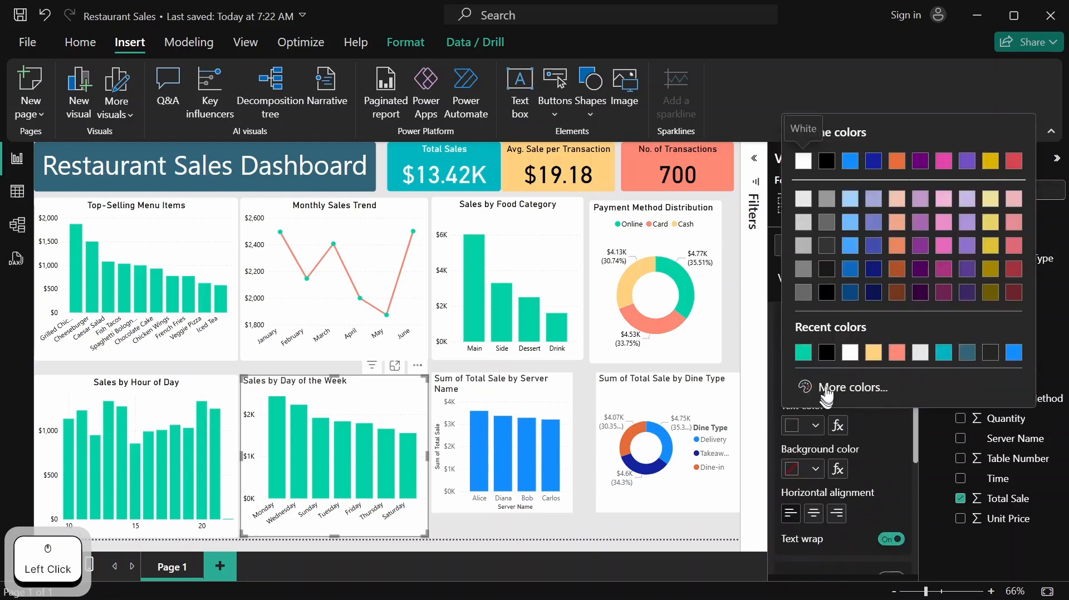
{"action": "left_click", "coordinate": [828, 355]}
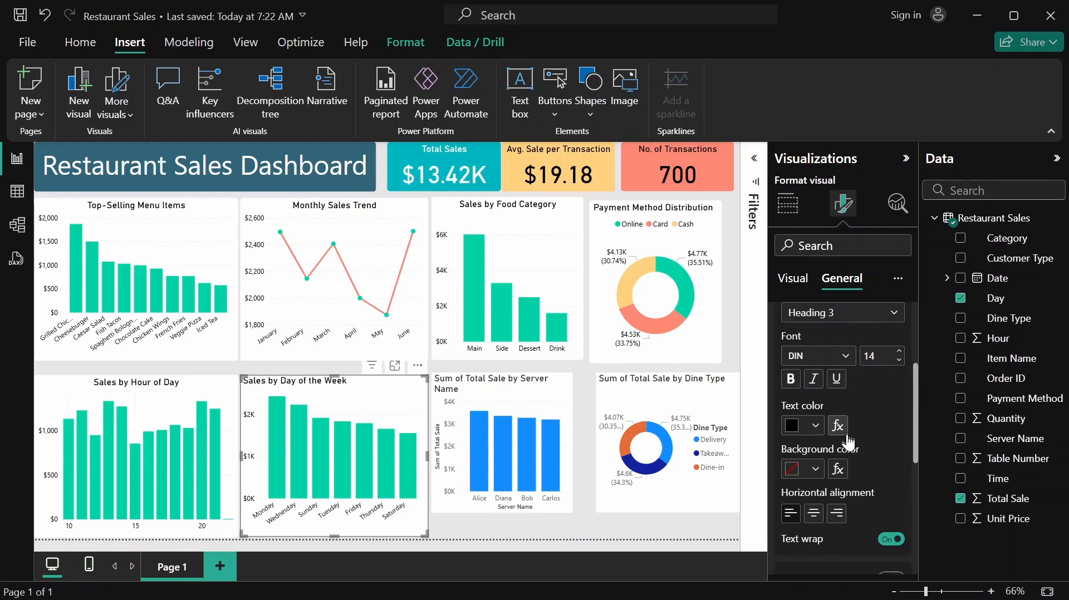
{"action": "scroll", "coordinate": [833, 437], "scroll_direction": "down", "scroll_amount": 2}
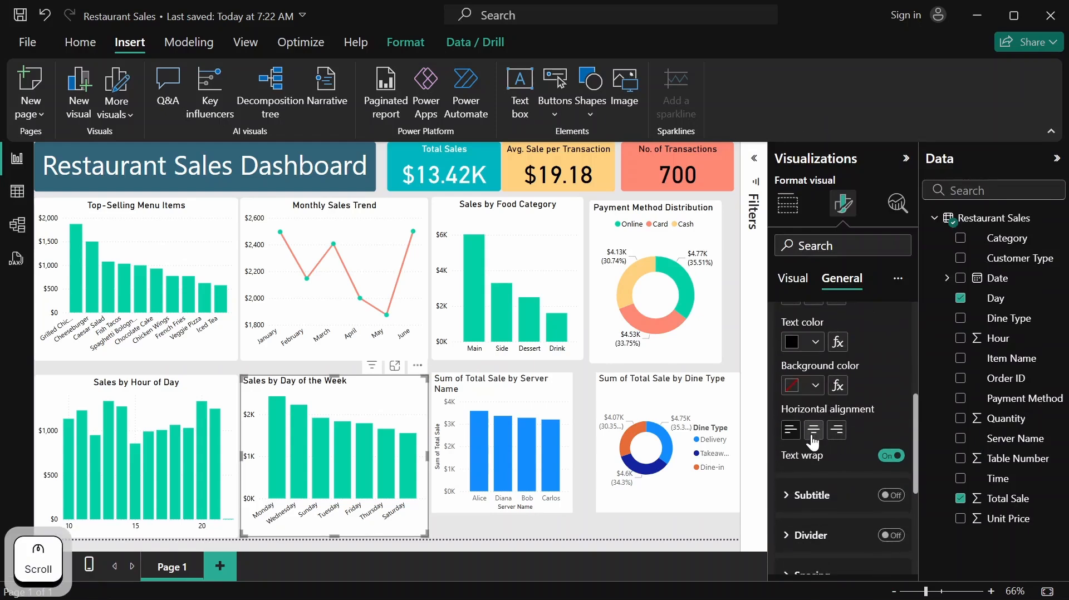
{"action": "left_click", "coordinate": [814, 437]}
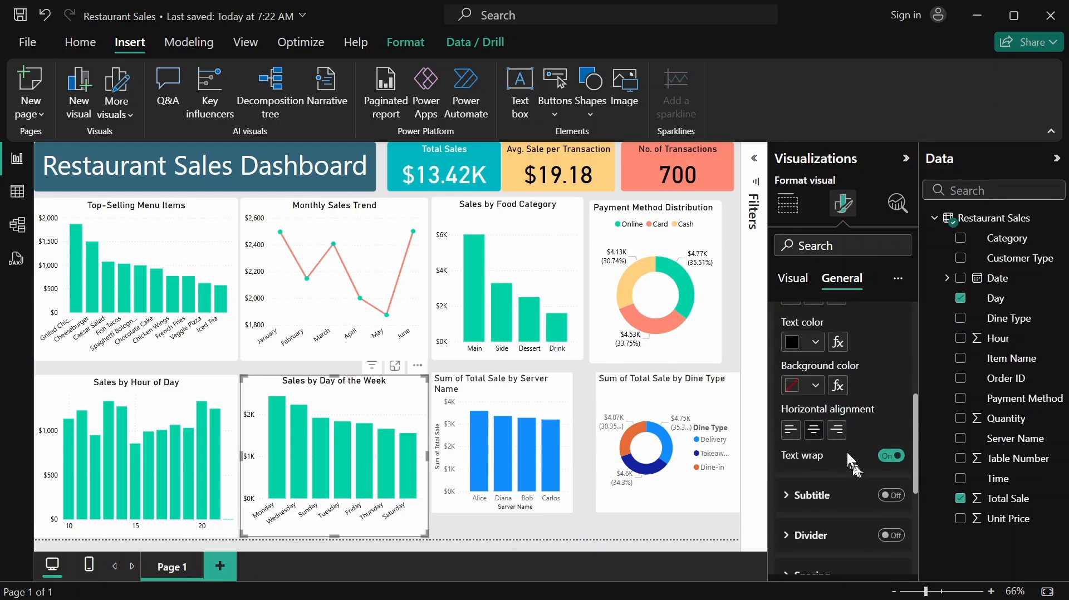
{"action": "scroll", "coordinate": [846, 453], "scroll_direction": "down", "scroll_amount": 2}
{"action": "scroll", "coordinate": [847, 451], "scroll_direction": "up", "scroll_amount": 4}
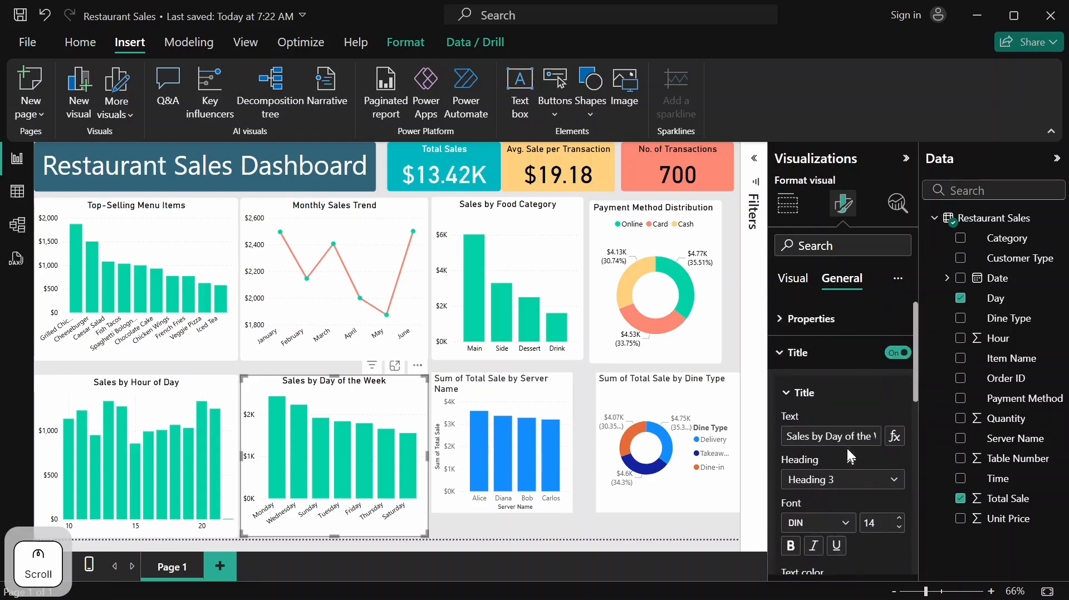
{"action": "left_click", "coordinate": [811, 361]}
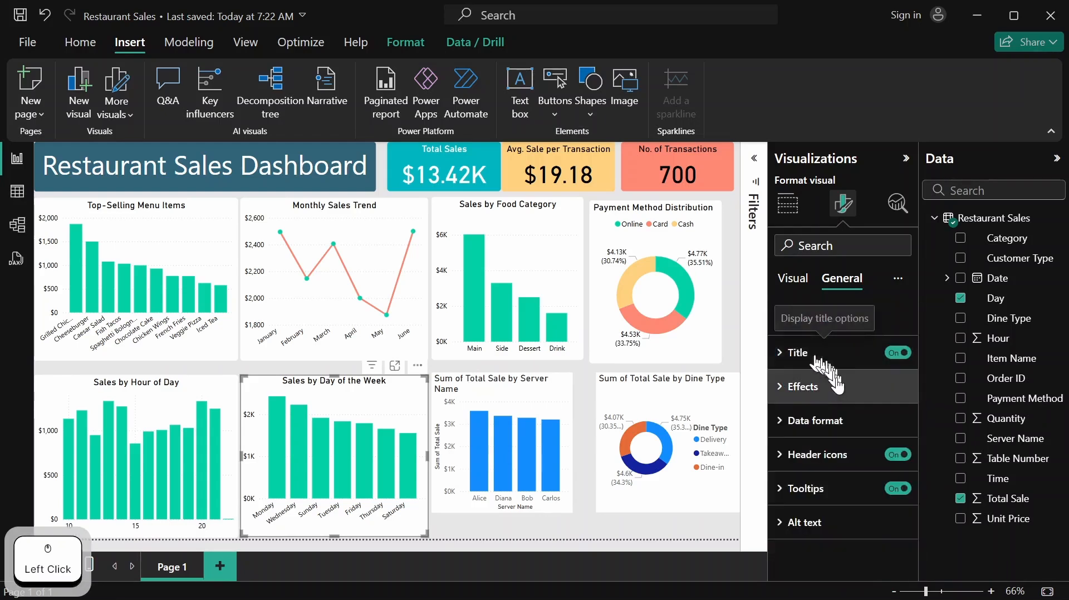
Turn on the visual border of the Sales by Day of the Week chart and colour it white (#FFFFFF)
{"action": "left_click", "coordinate": [834, 396]}
{"action": "scroll", "coordinate": [835, 396], "scroll_direction": "down", "scroll_amount": 2}
{"action": "scroll", "coordinate": [837, 397], "scroll_direction": "down", "scroll_amount": 2}
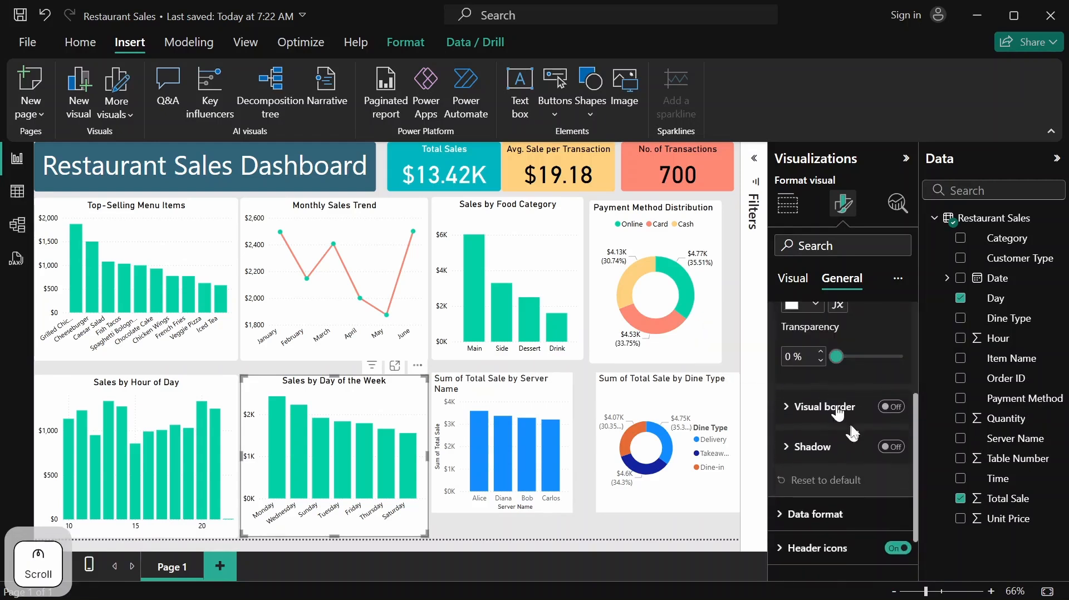
{"action": "left_click", "coordinate": [891, 409]}
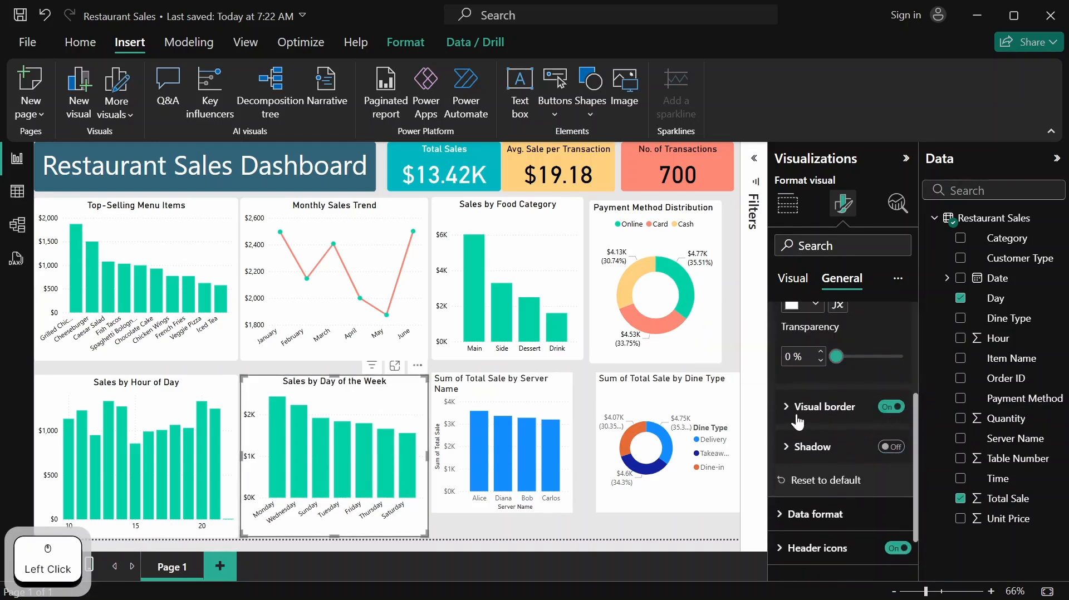
{"action": "left_click", "coordinate": [802, 418]}
{"action": "scroll", "coordinate": [830, 390], "scroll_direction": "down", "scroll_amount": 2}
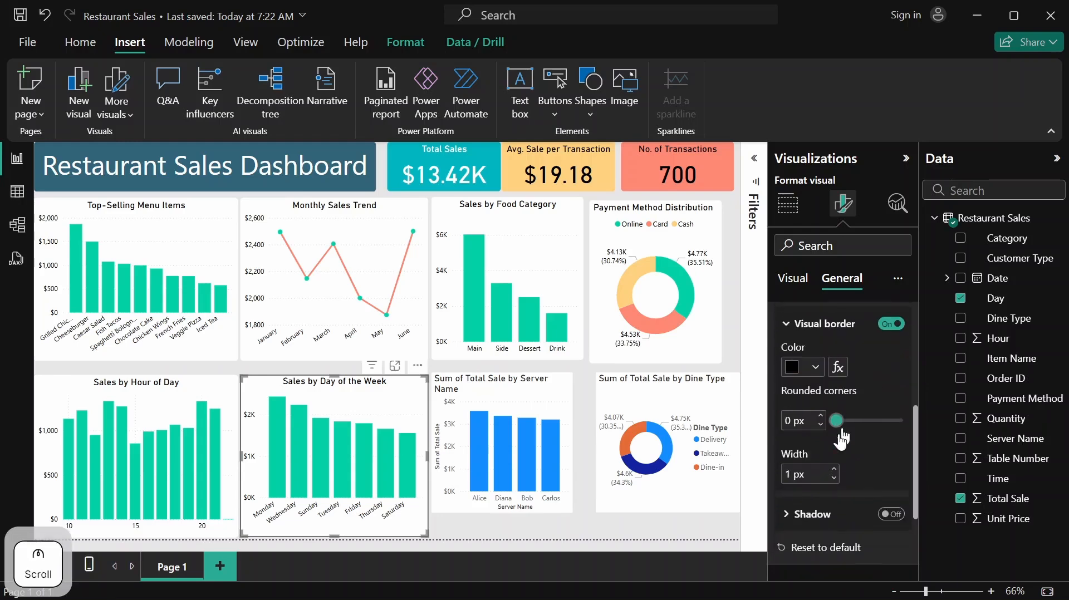
{"action": "left_click", "coordinate": [826, 367]}
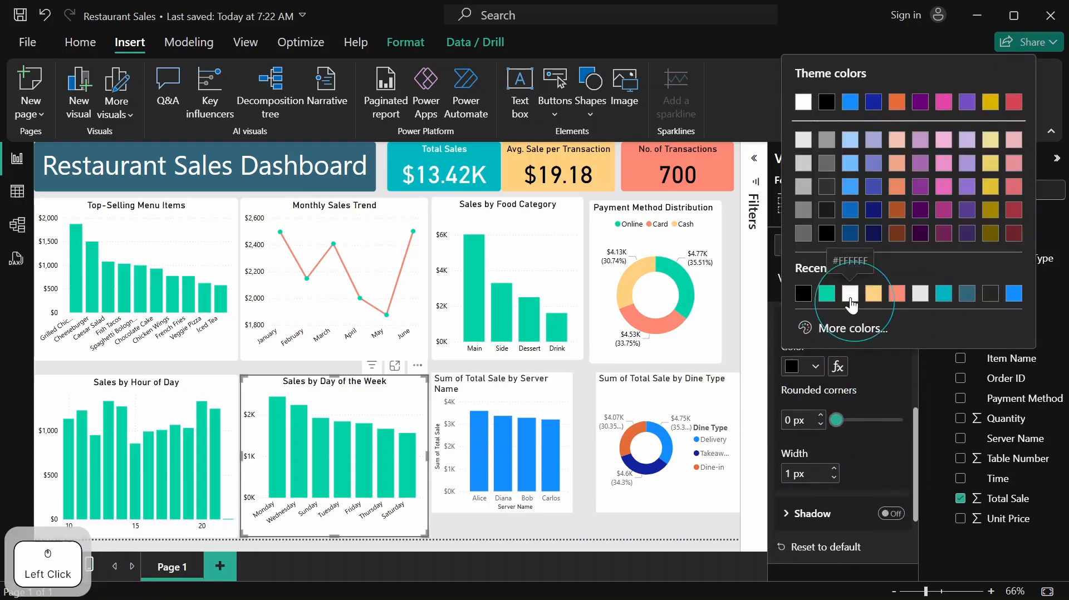
{"action": "left_click", "coordinate": [850, 295]}
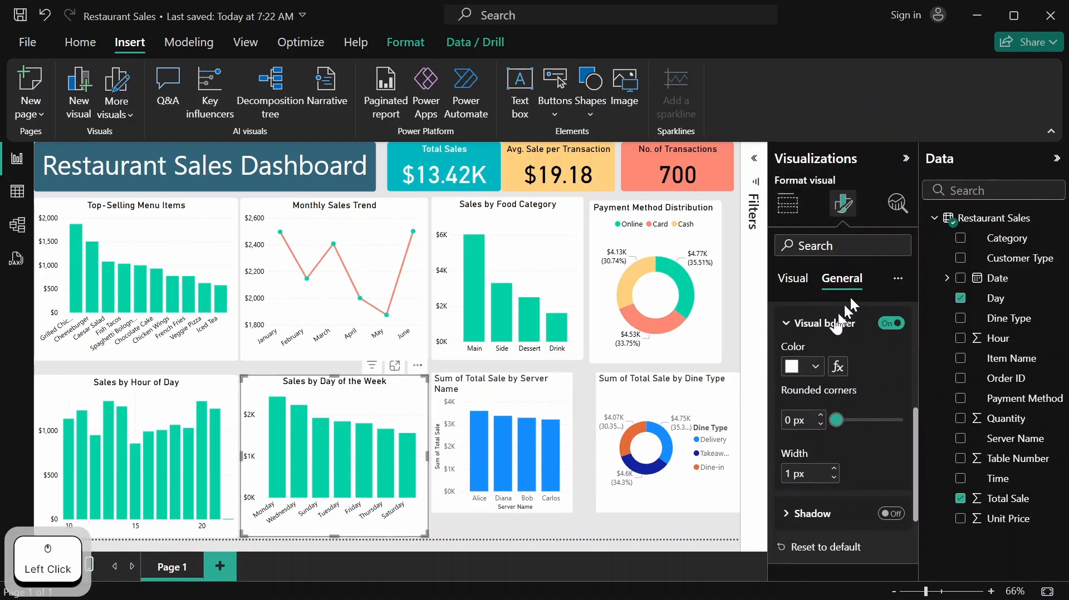
Set the rounded corners of the Sales by Day of the Week chart's border to 5 px
{"action": "left_click", "coordinate": [821, 416]}
{"action": "left_click", "coordinate": [821, 416]}
{"action": "left_click", "coordinate": [821, 417]}
{"action": "left_click", "coordinate": [821, 416]}
{"action": "left_click", "coordinate": [821, 416]}
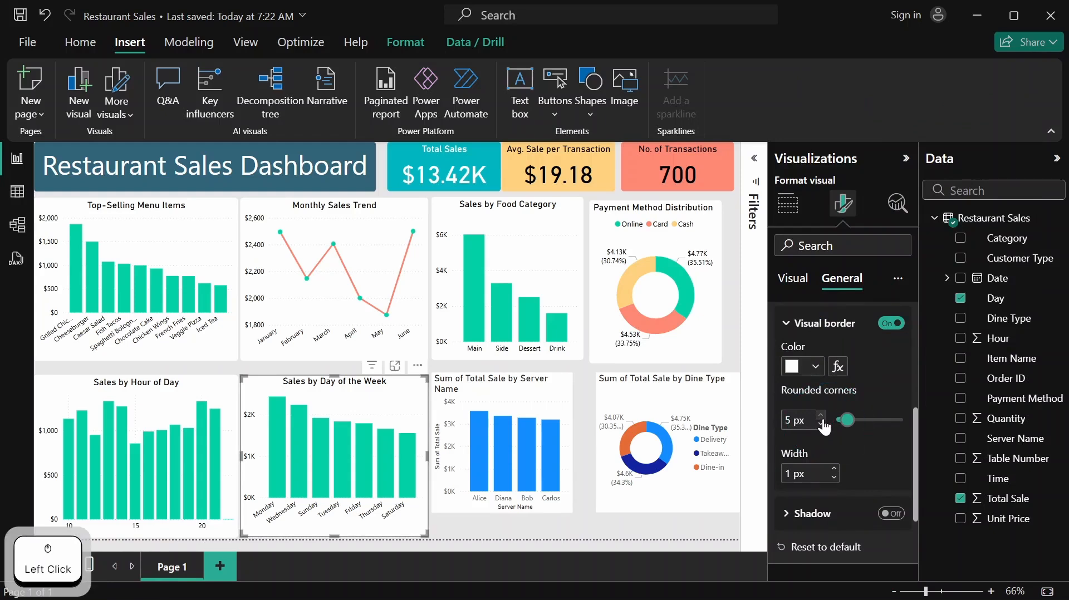
{"action": "scroll", "coordinate": [854, 409], "scroll_direction": "up", "scroll_amount": 5}
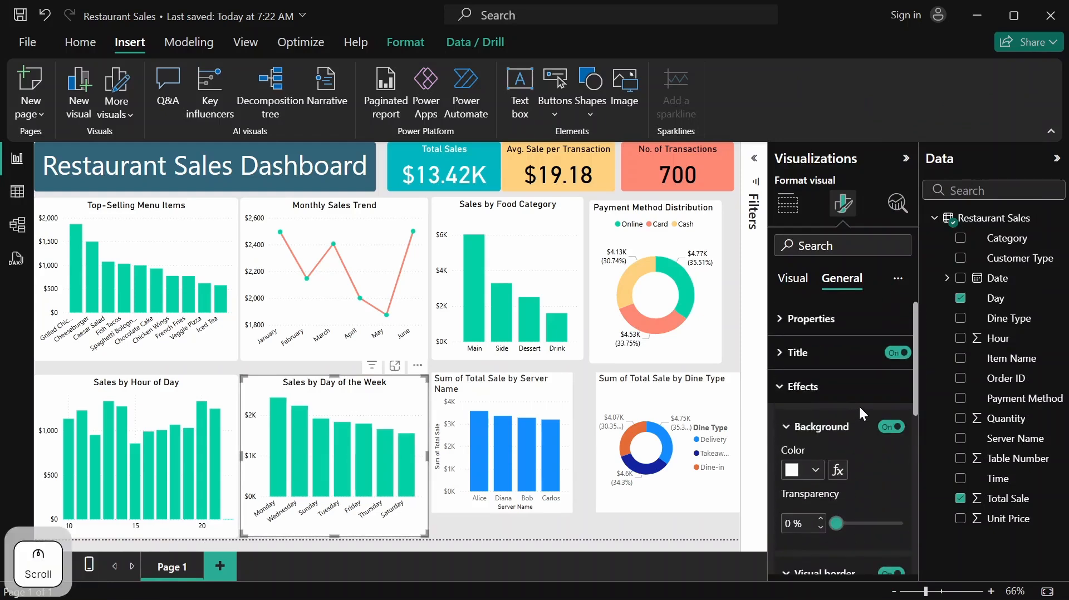
Make the X-axis values of the Sum of Total Sale by Server Name chart black and turn off the X-axis title
{"action": "left_click", "coordinate": [509, 528]}
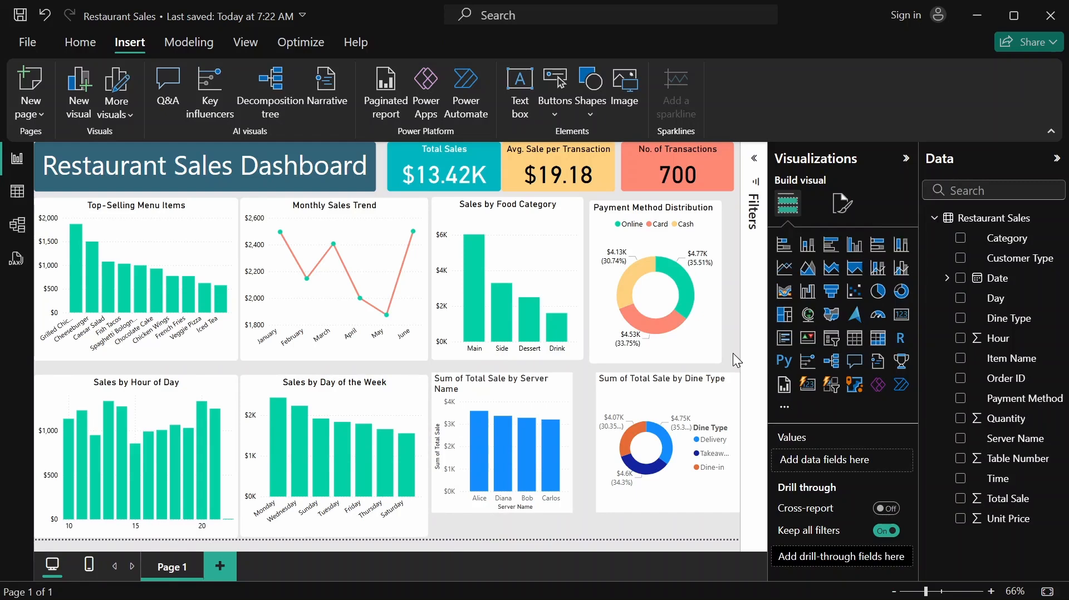
{"action": "left_click", "coordinate": [529, 395]}
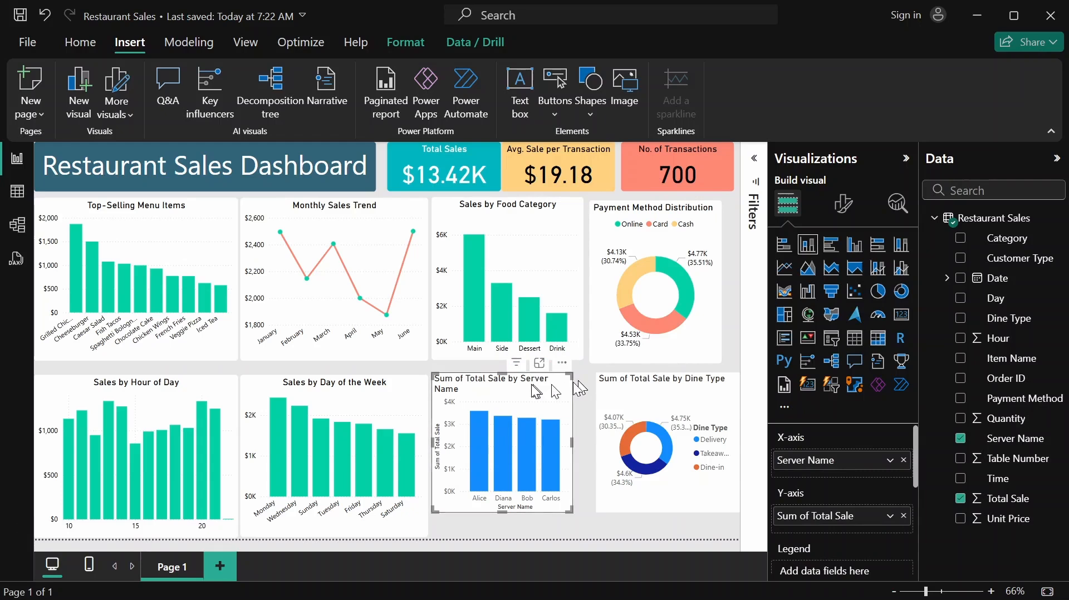
{"action": "left_click", "coordinate": [844, 212]}
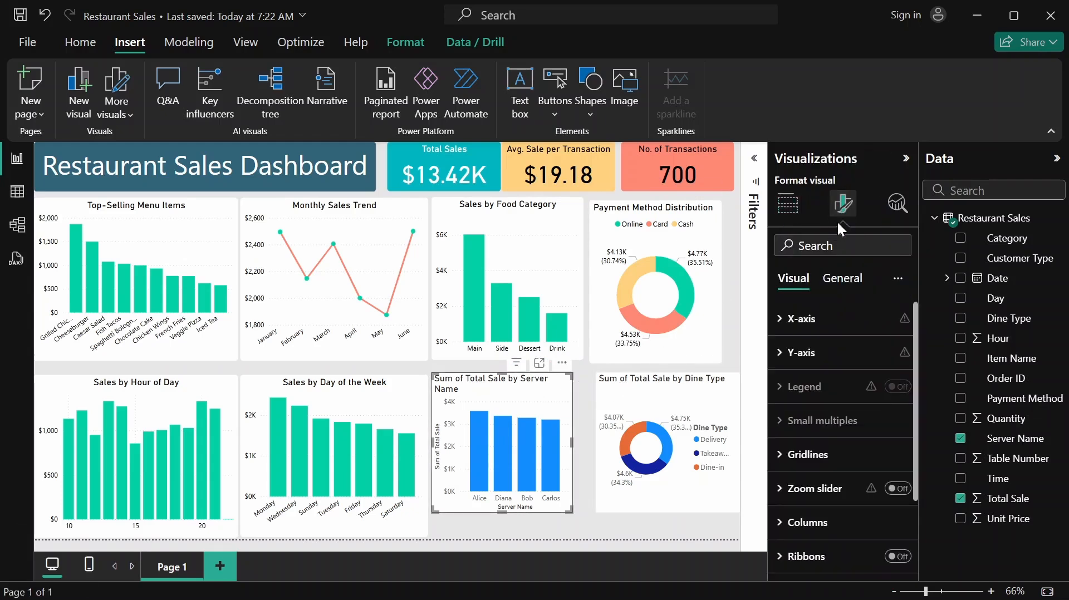
{"action": "left_click", "coordinate": [823, 323]}
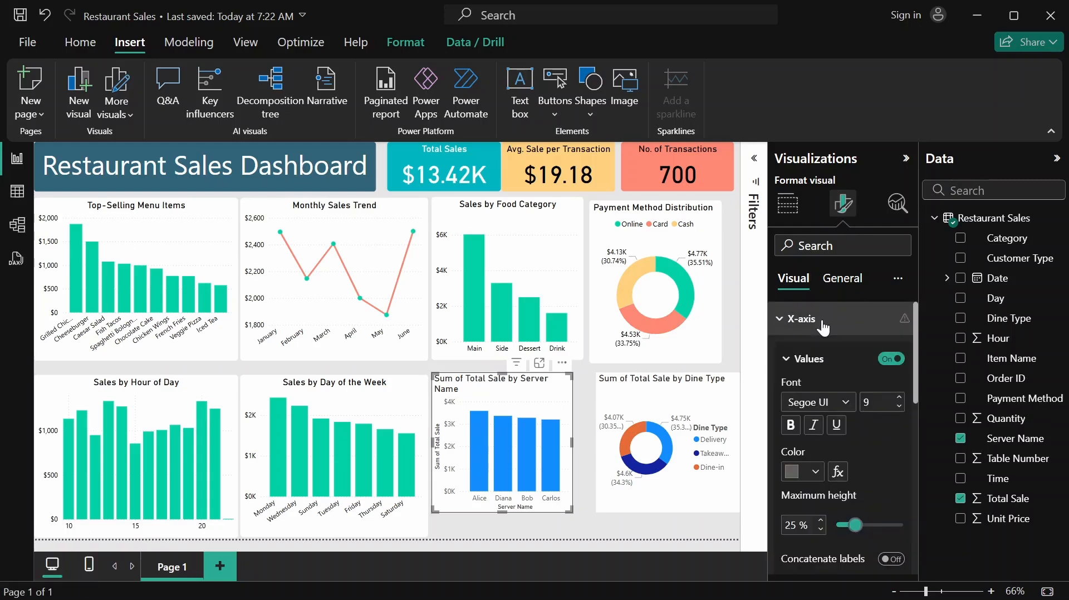
{"action": "left_click", "coordinate": [804, 475]}
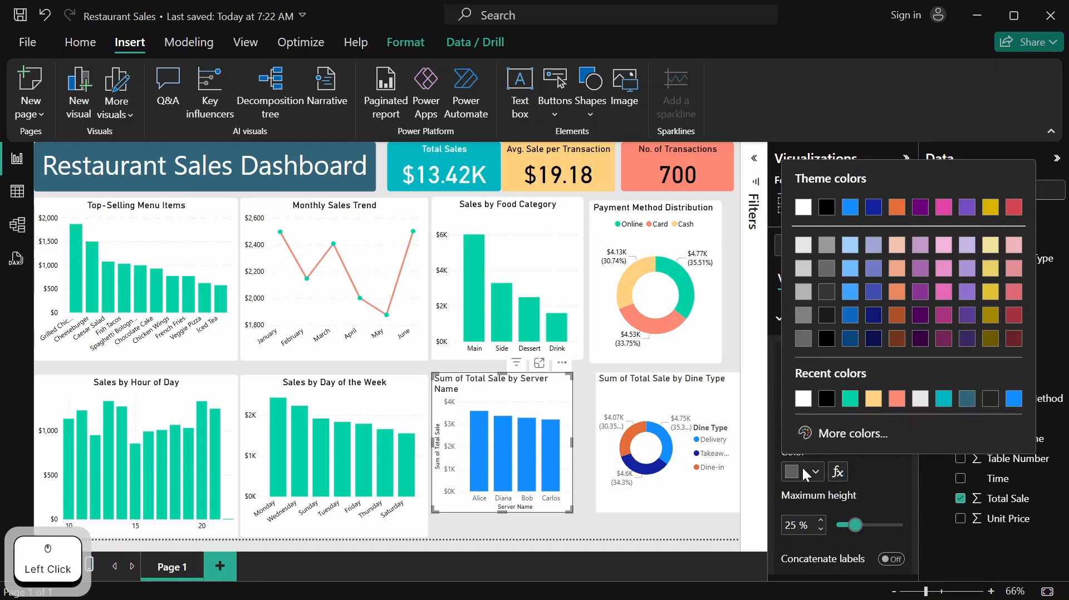
{"action": "left_click", "coordinate": [827, 398]}
{"action": "scroll", "coordinate": [841, 423], "scroll_direction": "down", "scroll_amount": 3}
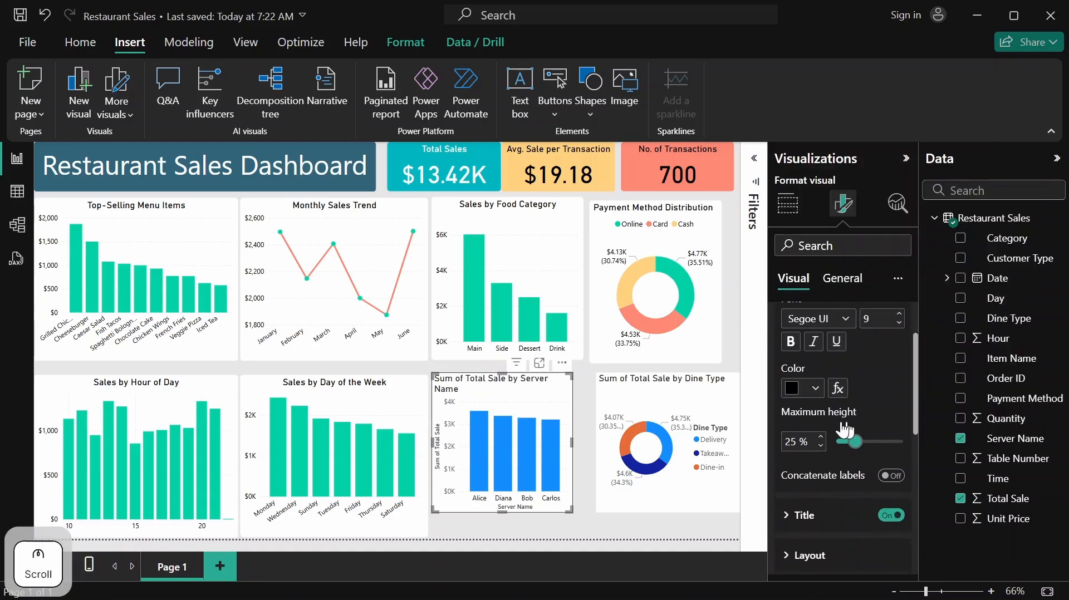
{"action": "left_click", "coordinate": [891, 450]}
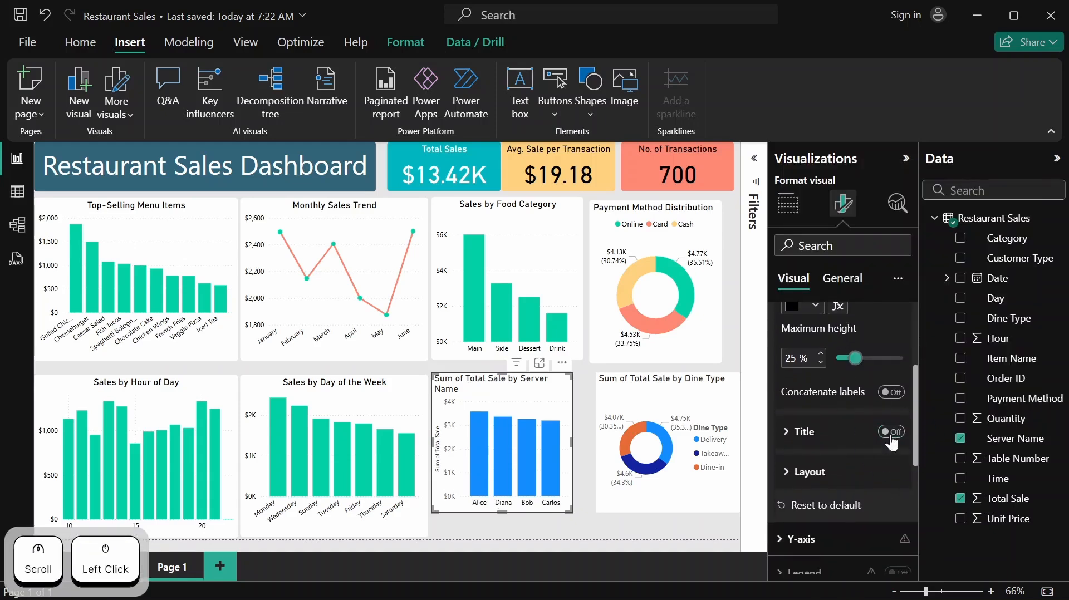
{"action": "scroll", "coordinate": [892, 437], "scroll_direction": "up", "scroll_amount": 3}
{"action": "left_click", "coordinate": [795, 326]}
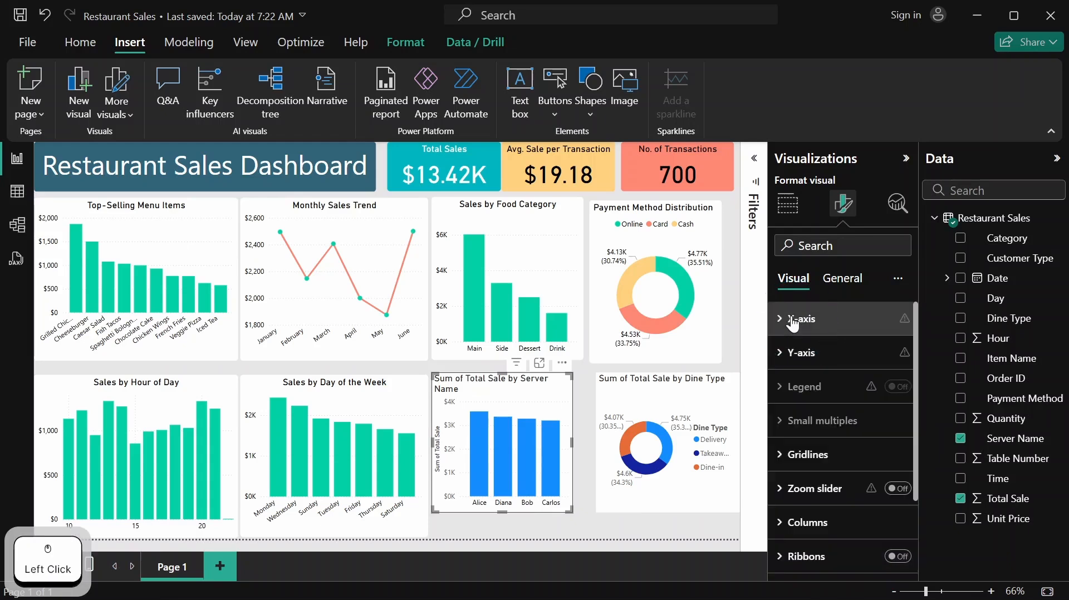
Make the Y-axis values of the Sum of Total Sale by Server Name chart black and turn off the Y-axis title
{"action": "left_click", "coordinate": [797, 352]}
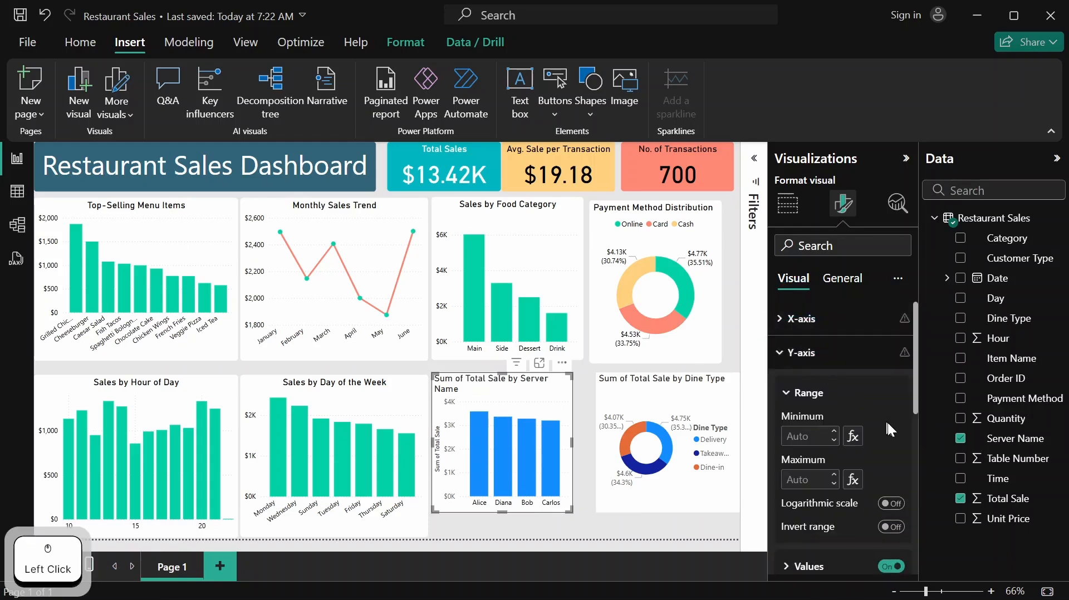
{"action": "scroll", "coordinate": [880, 418], "scroll_direction": "down", "scroll_amount": 2}
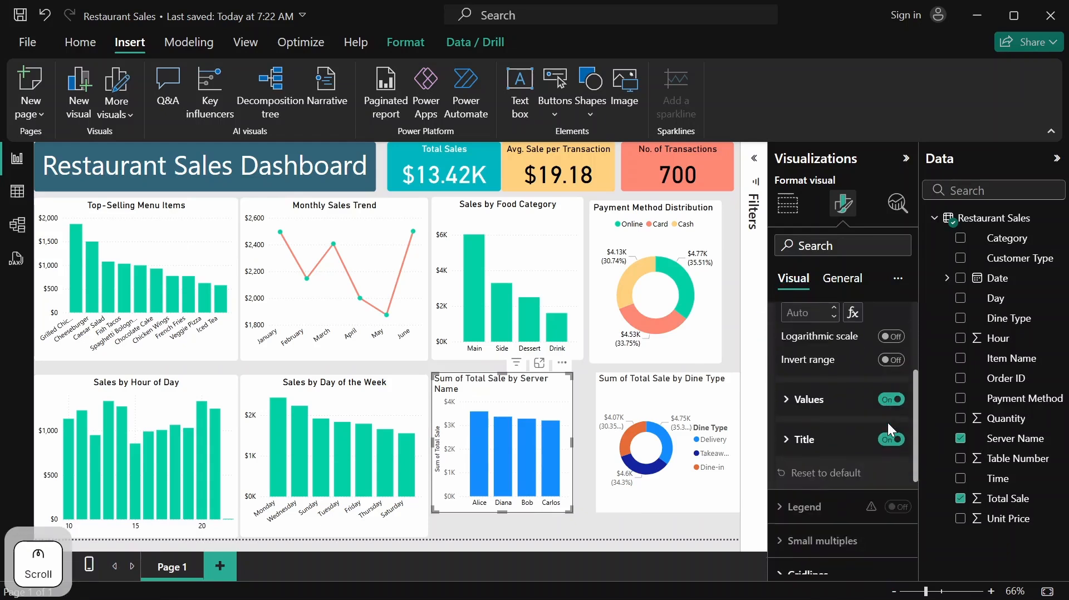
{"action": "left_click", "coordinate": [823, 400]}
{"action": "left_click", "coordinate": [812, 512]}
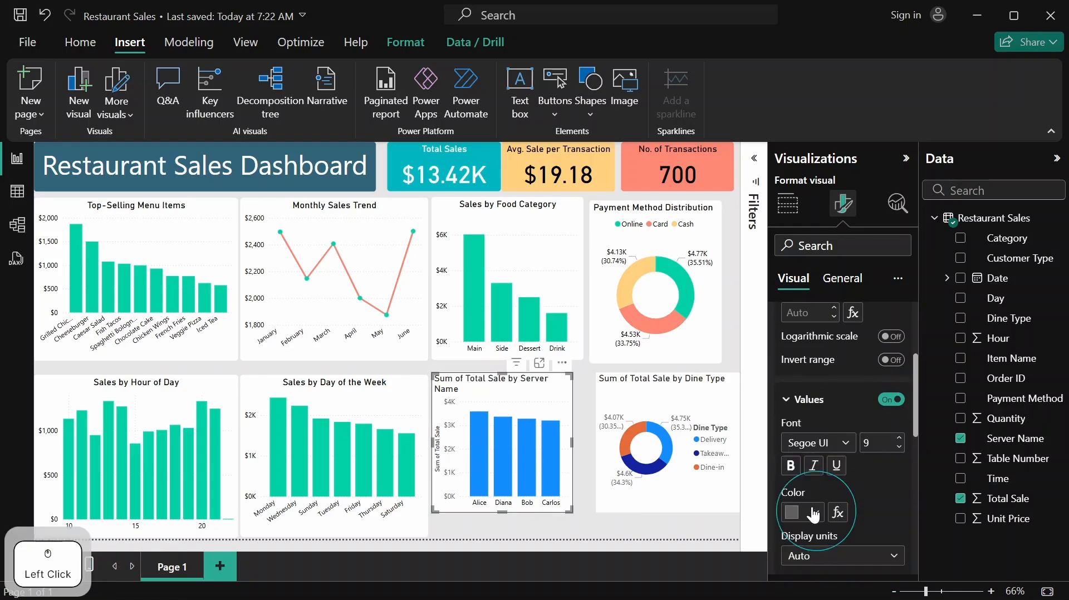
{"action": "left_click", "coordinate": [812, 440]}
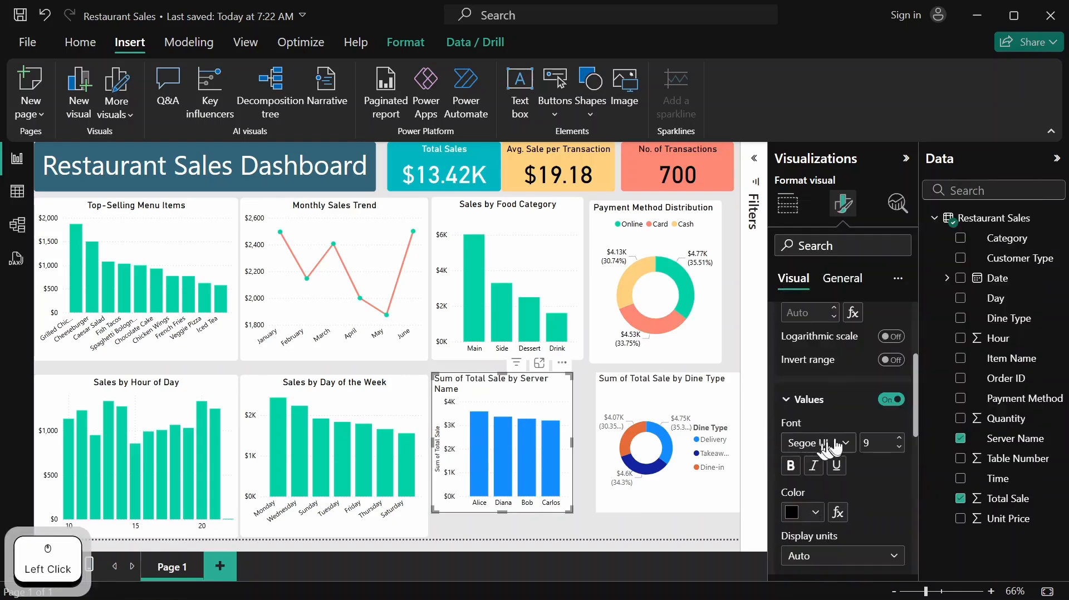
{"action": "left_click", "coordinate": [829, 400]}
{"action": "left_click", "coordinate": [894, 441]}
{"action": "scroll", "coordinate": [895, 444], "scroll_direction": "up", "scroll_amount": 5}
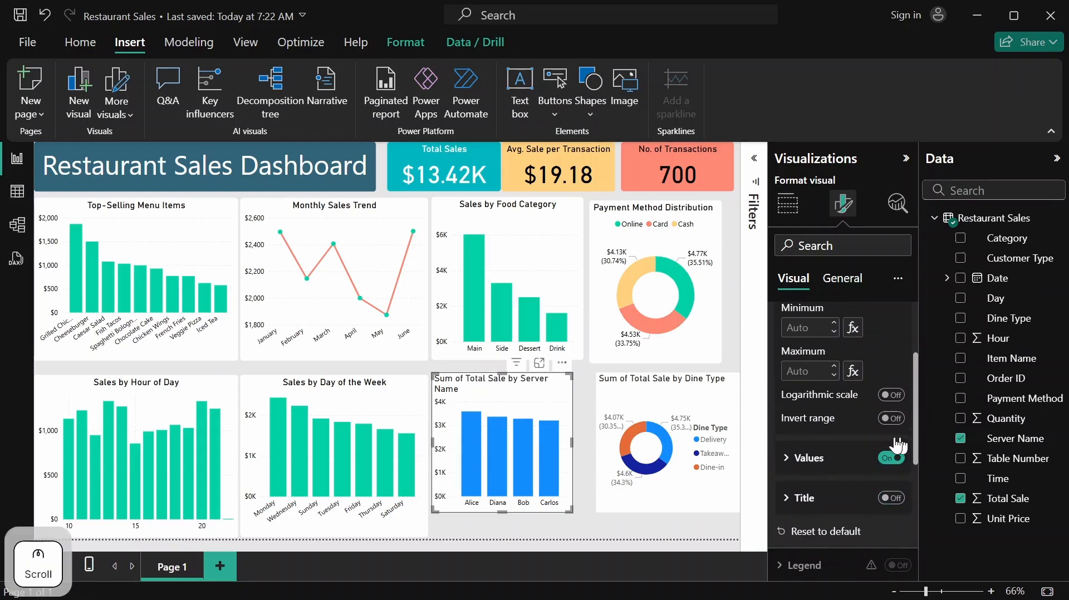
{"action": "left_click", "coordinate": [821, 362]}
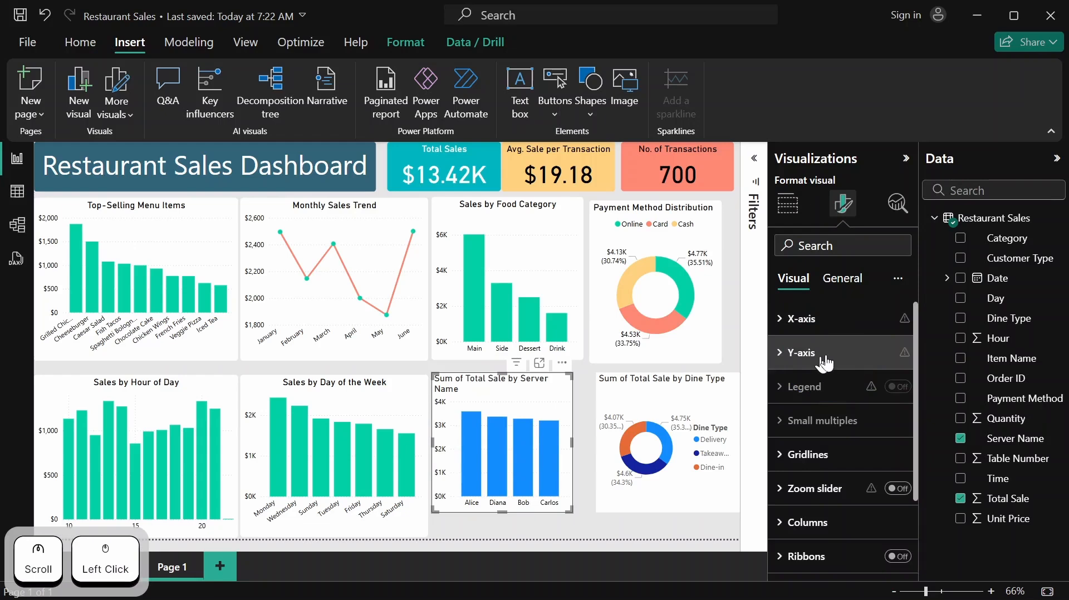
Recolour the columns of the Sum of Total Sale by Server Name chart with the green used in the other column charts
{"action": "scroll", "coordinate": [895, 440], "scroll_direction": "down", "scroll_amount": 3}
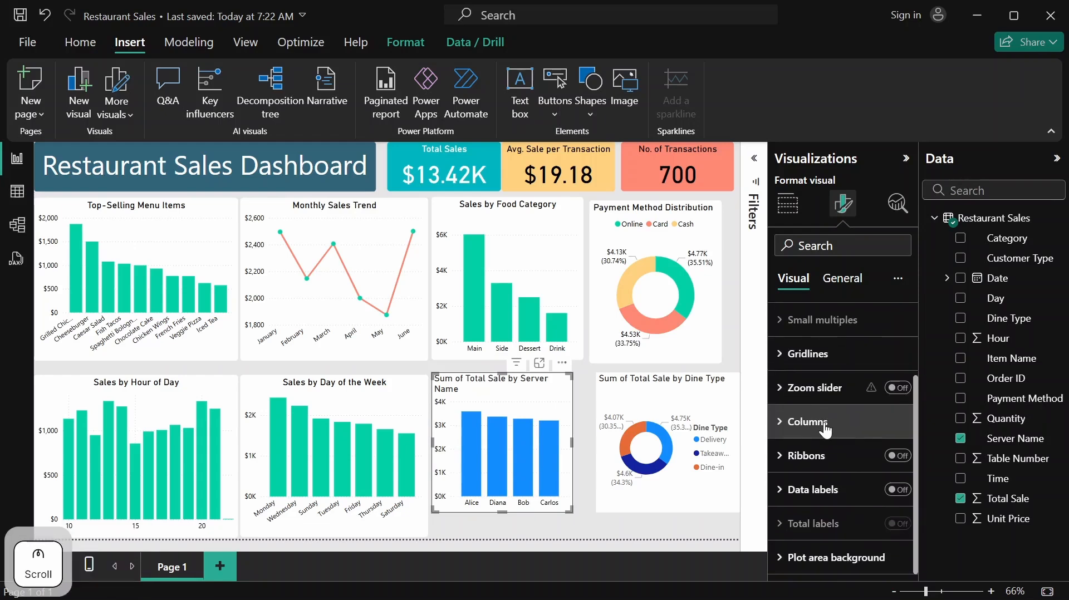
{"action": "left_click", "coordinate": [826, 430]}
{"action": "scroll", "coordinate": [827, 430], "scroll_direction": "down", "scroll_amount": 2}
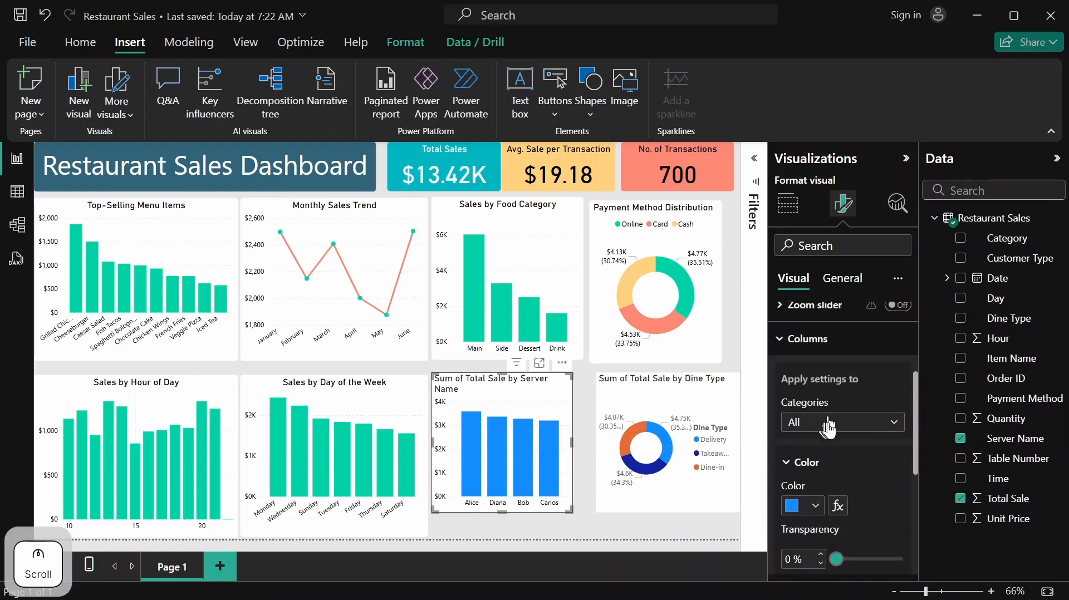
{"action": "left_click", "coordinate": [810, 505]}
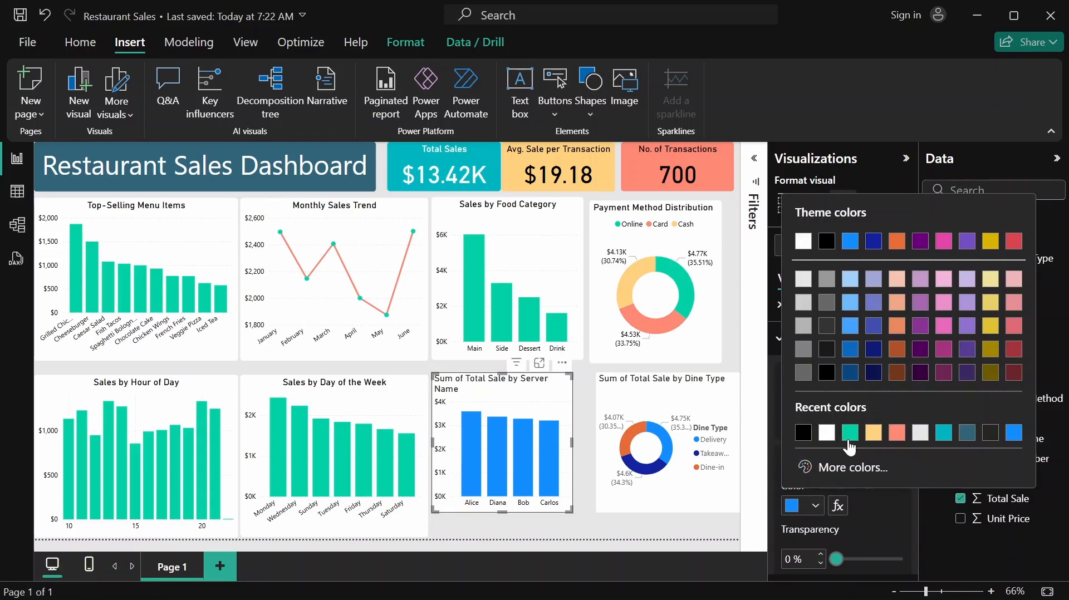
{"action": "left_click", "coordinate": [850, 433]}
{"action": "scroll", "coordinate": [848, 473], "scroll_direction": "up", "scroll_amount": 2}
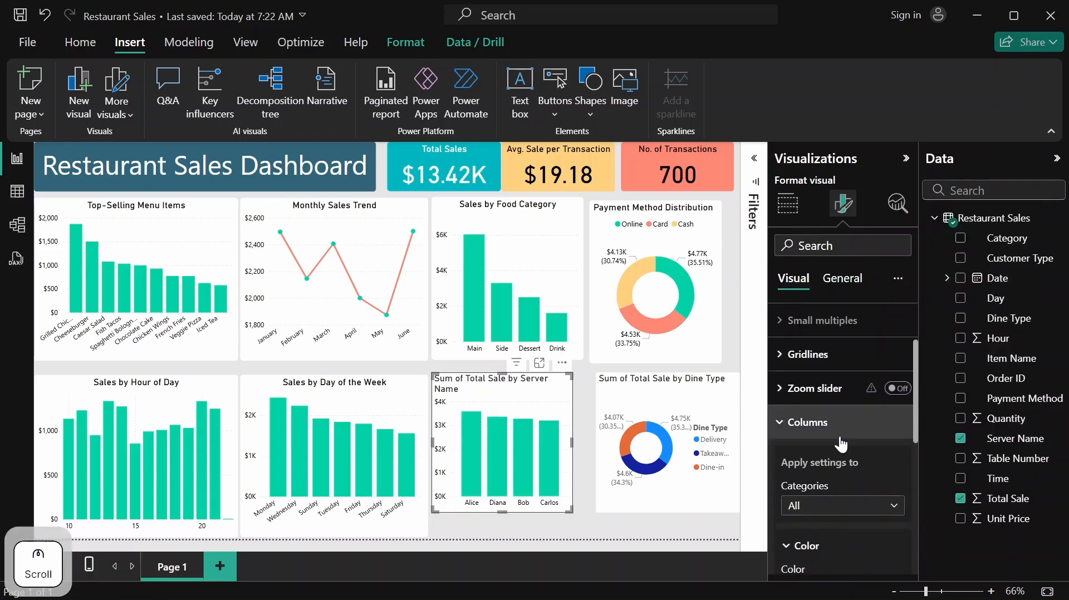
{"action": "left_click", "coordinate": [841, 434]}
{"action": "scroll", "coordinate": [843, 441], "scroll_direction": "up", "scroll_amount": 3}
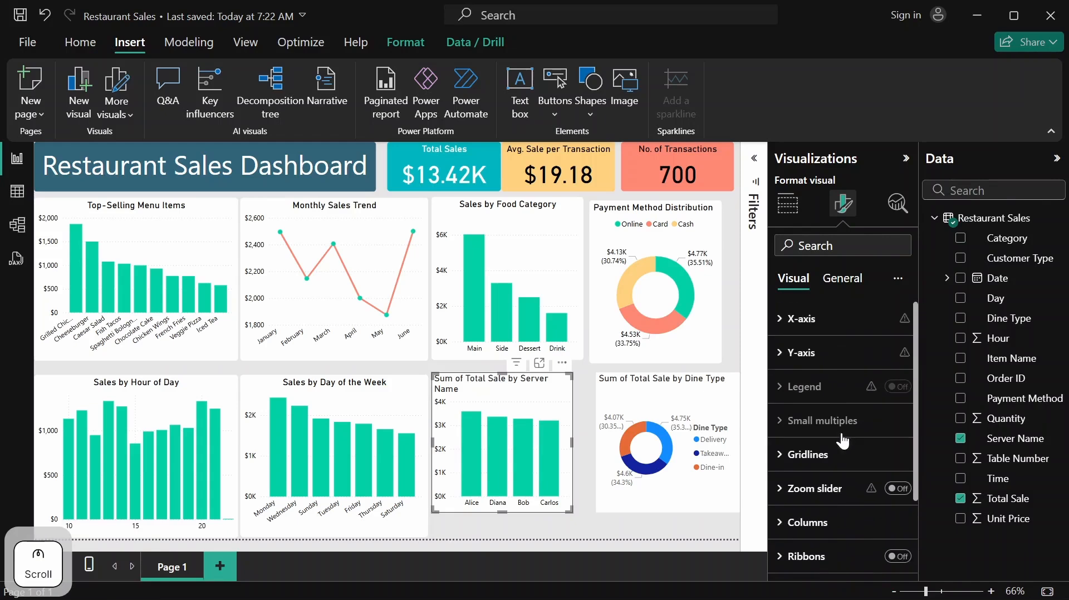
Set the Sum of Total Sale by Server Name chart's height to 295 and its width to 275
{"action": "left_click", "coordinate": [837, 279]}
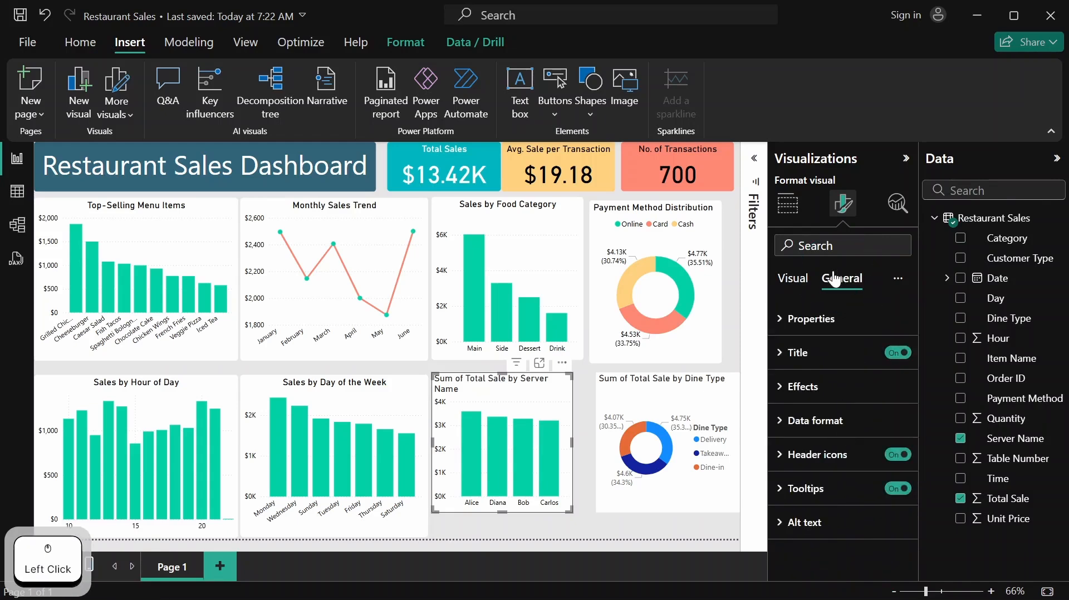
{"action": "left_click", "coordinate": [801, 320]}
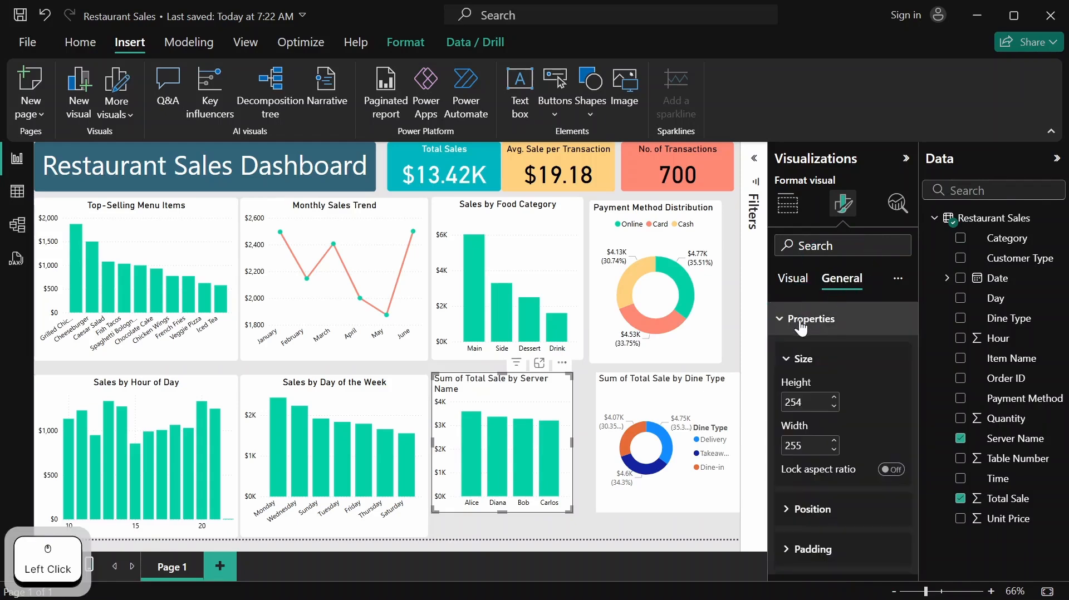
{"action": "left_click", "coordinate": [804, 401]}
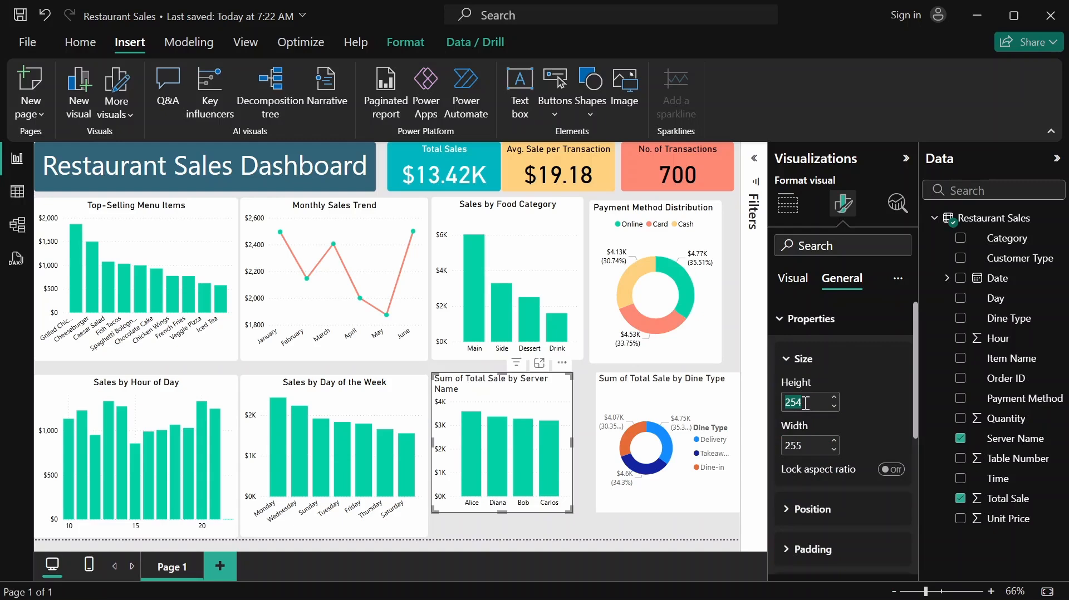
{"action": "type", "text": "295"}
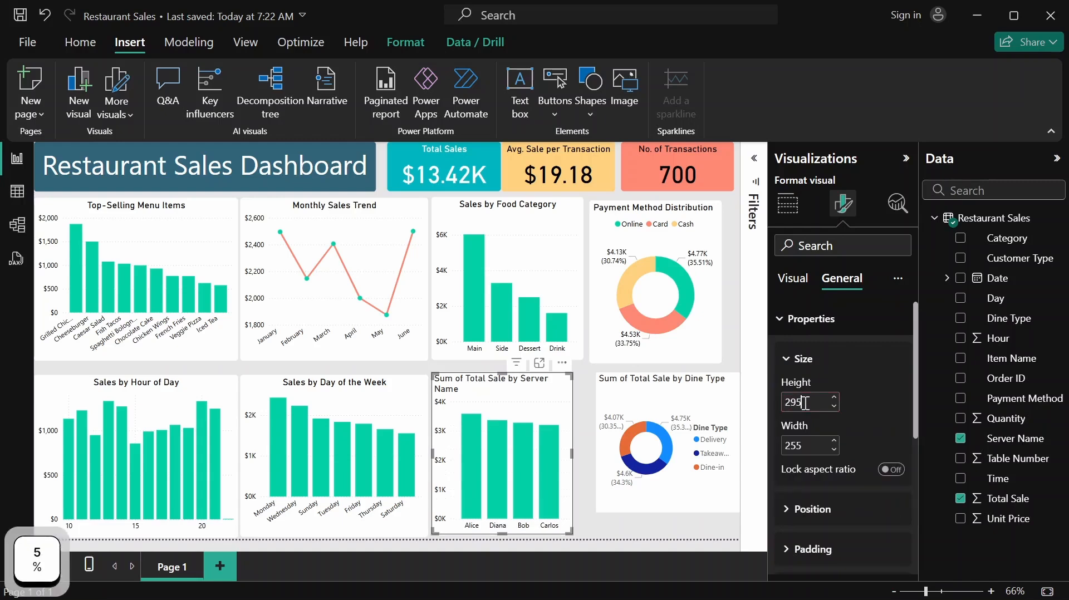
{"action": "left_click", "coordinate": [802, 444]}
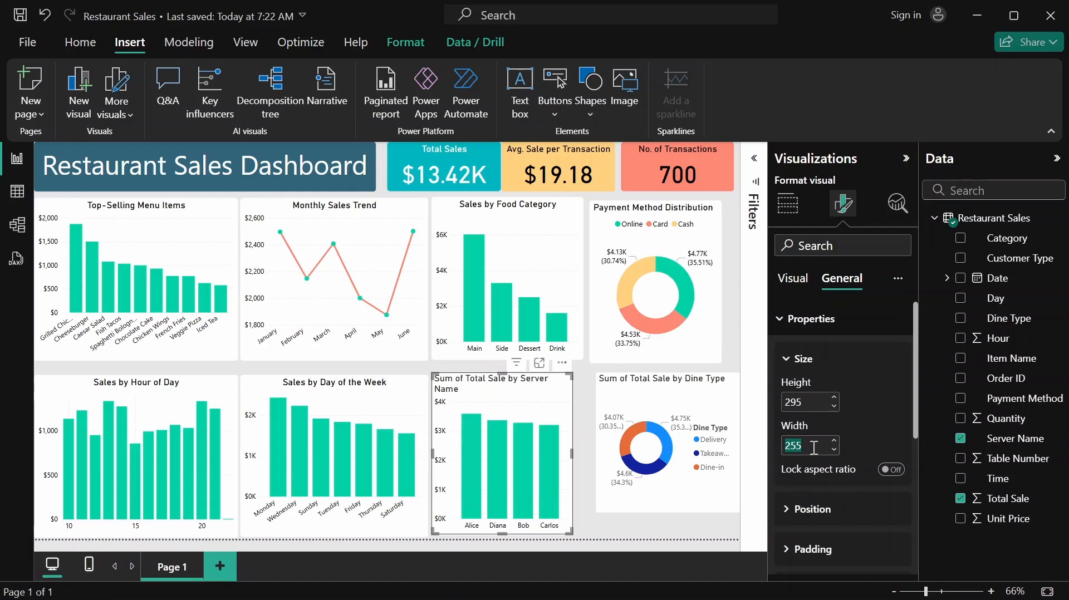
{"action": "type", "text": "275"}
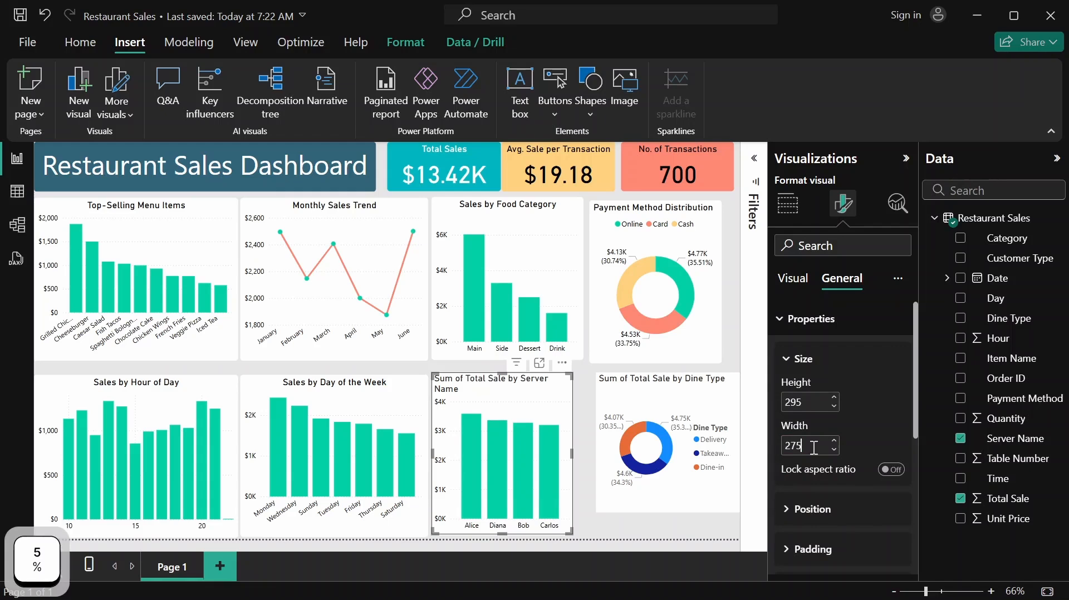
{"action": "key", "text": "Return"}
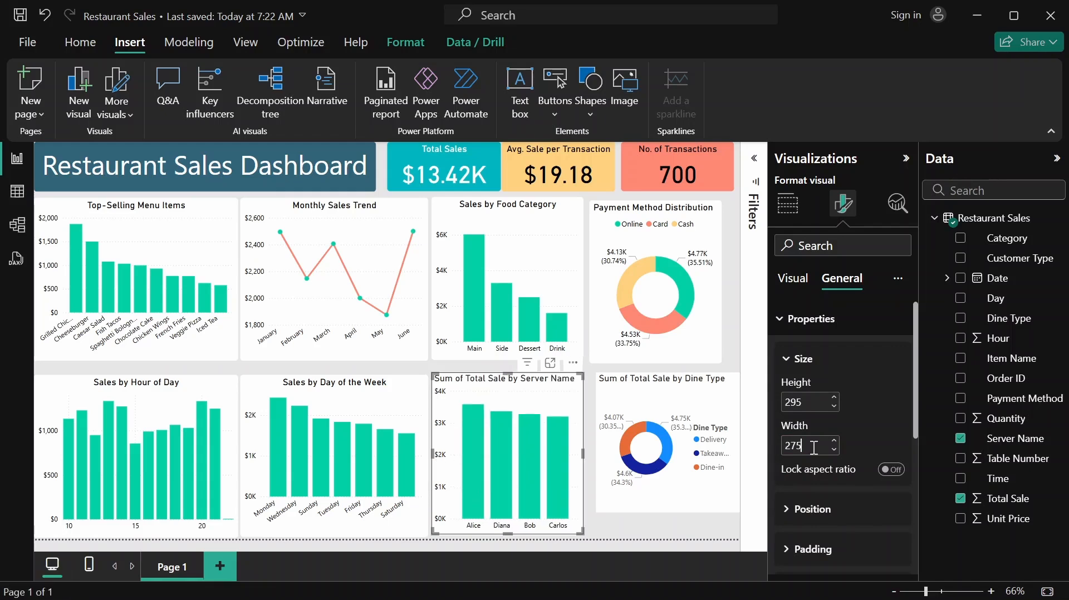
{"action": "left_click", "coordinate": [828, 321]}
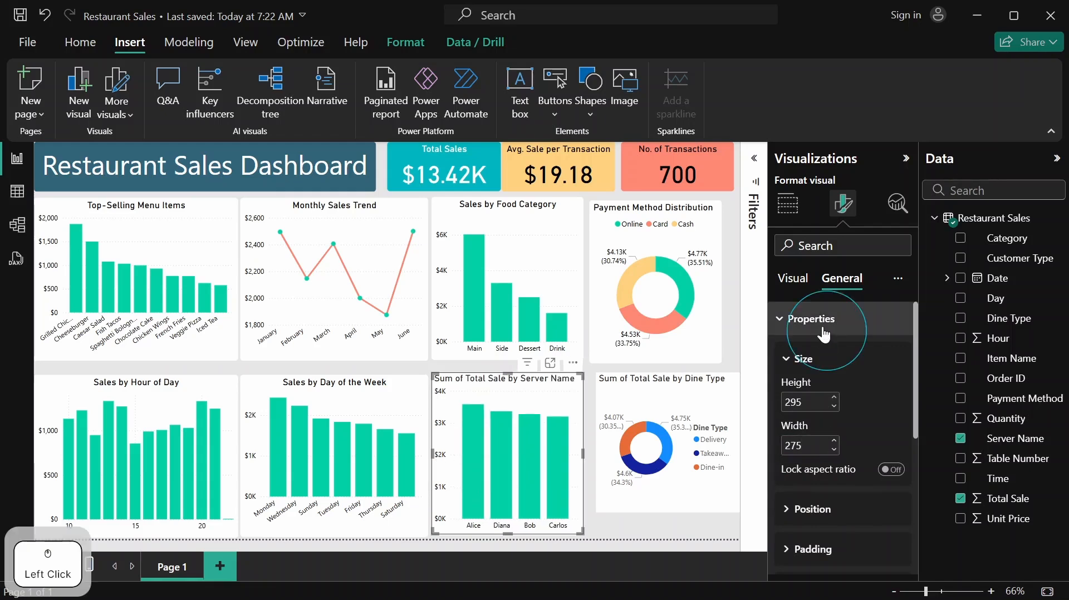
Change the title text of the Sum of Total Sale by Server Name chart to "Sales Performance by Server"
{"action": "left_click", "coordinate": [818, 353]}
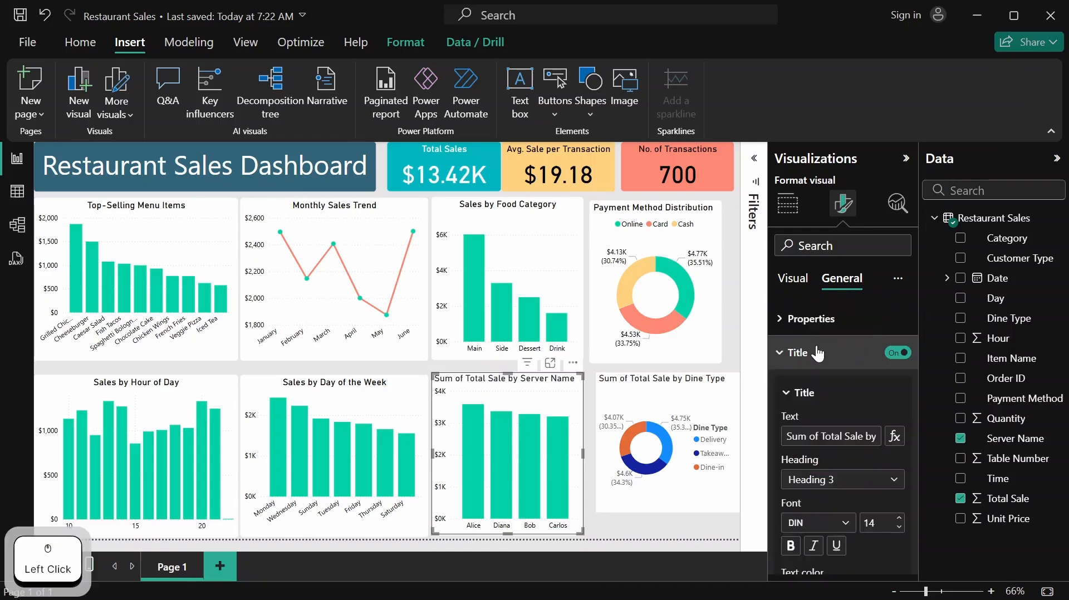
{"action": "left_click_drag", "start_coordinate": [791, 431], "coordinate": [878, 444]}
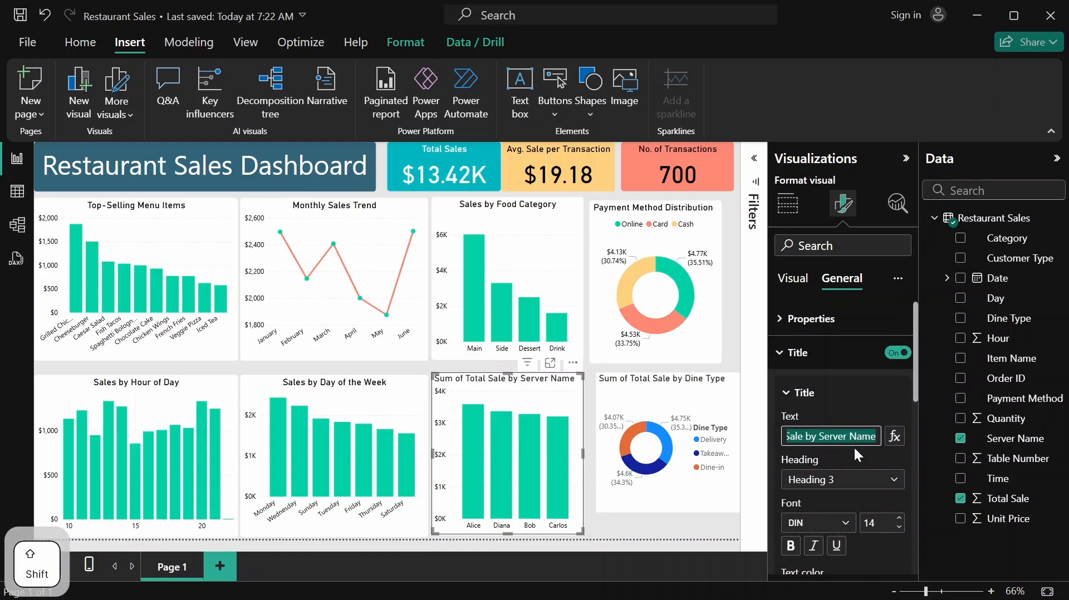
{"action": "type", "text": "Sales"}
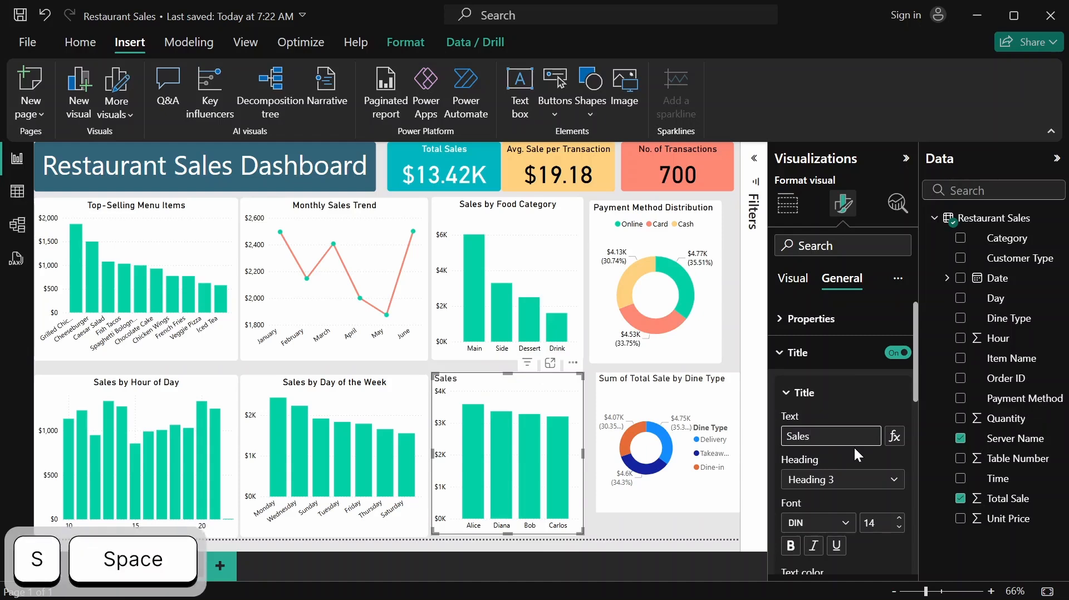
{"action": "type", "text": " Performance"}
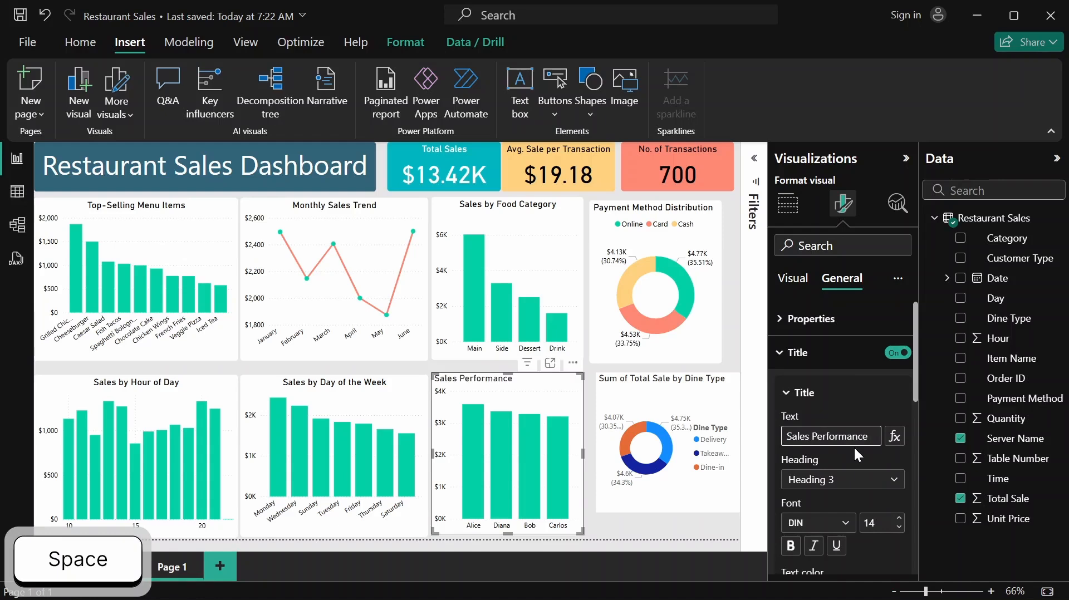
{"action": "type", "text": " by Ser"}
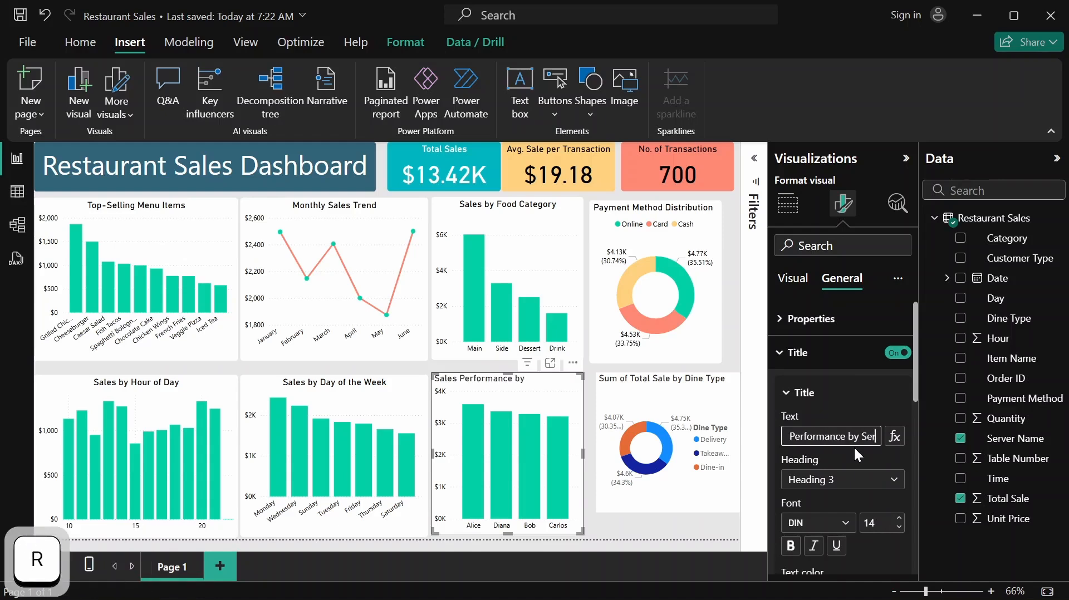
{"action": "type", "text": "ver"}
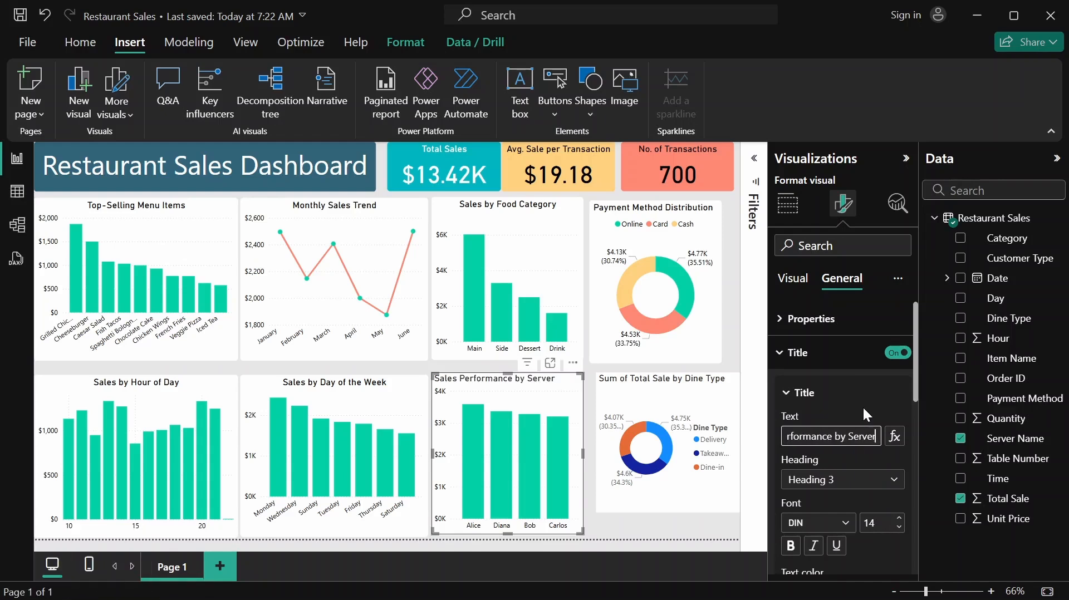
{"action": "left_click", "coordinate": [853, 446]}
Make the title of the Sales Performance by Server chart black and centre it horizontally
{"action": "scroll", "coordinate": [841, 449], "scroll_direction": "down", "scroll_amount": 3}
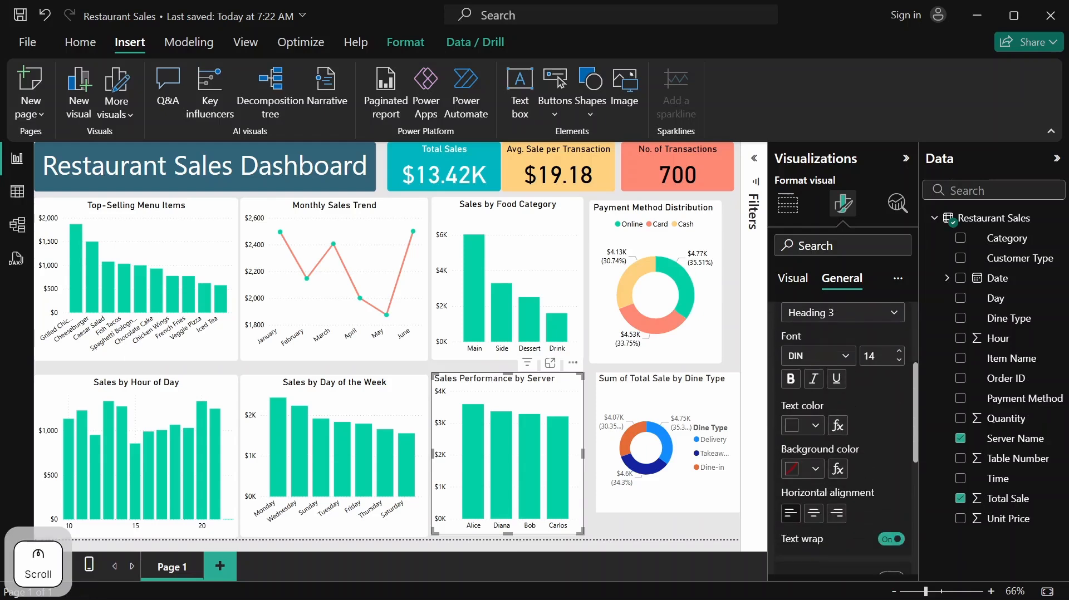
{"action": "left_click", "coordinate": [807, 426]}
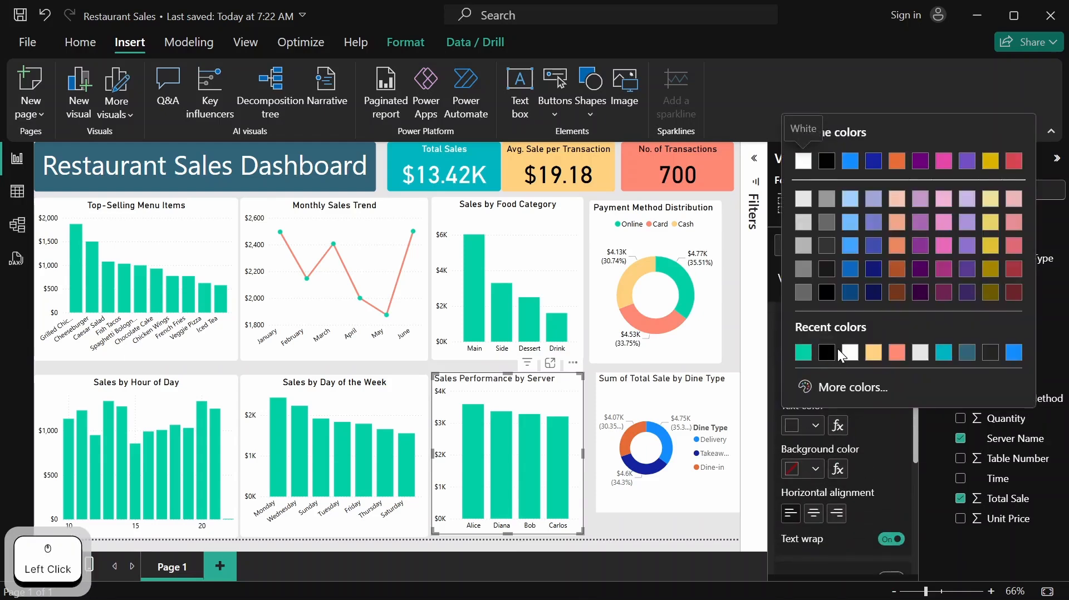
{"action": "left_click", "coordinate": [827, 356]}
{"action": "scroll", "coordinate": [824, 434], "scroll_direction": "down", "scroll_amount": 2}
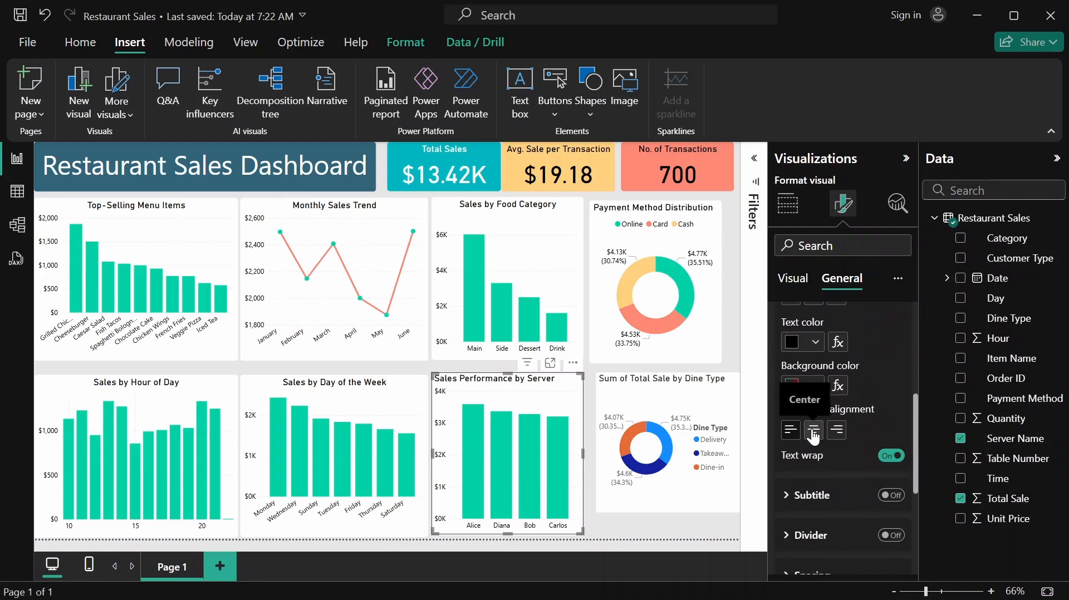
{"action": "left_click", "coordinate": [814, 438]}
{"action": "scroll", "coordinate": [875, 418], "scroll_direction": "up", "scroll_amount": 3}
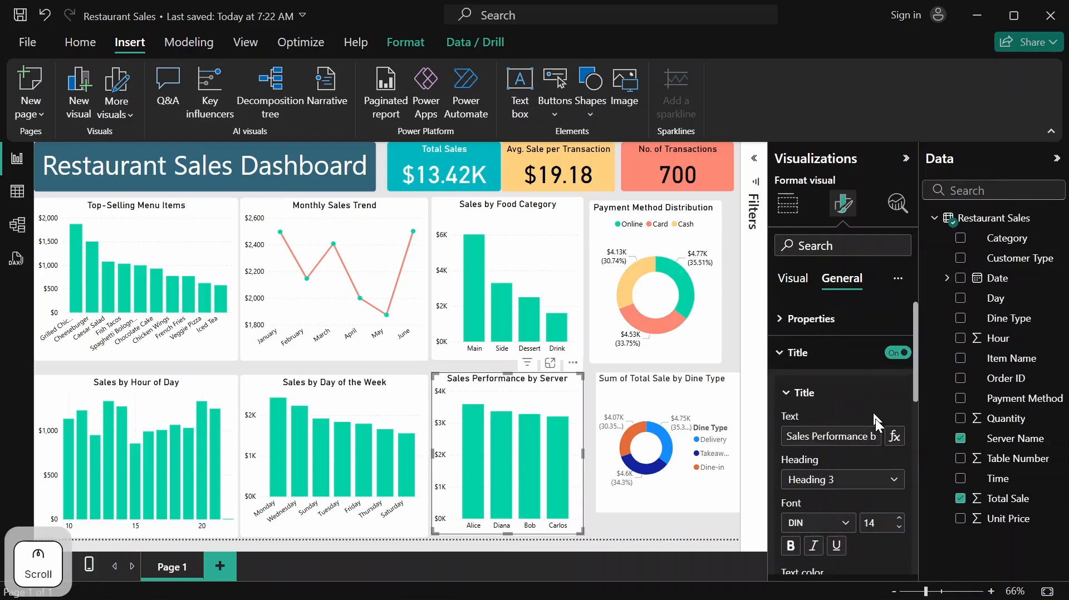
{"action": "left_click", "coordinate": [849, 365]}
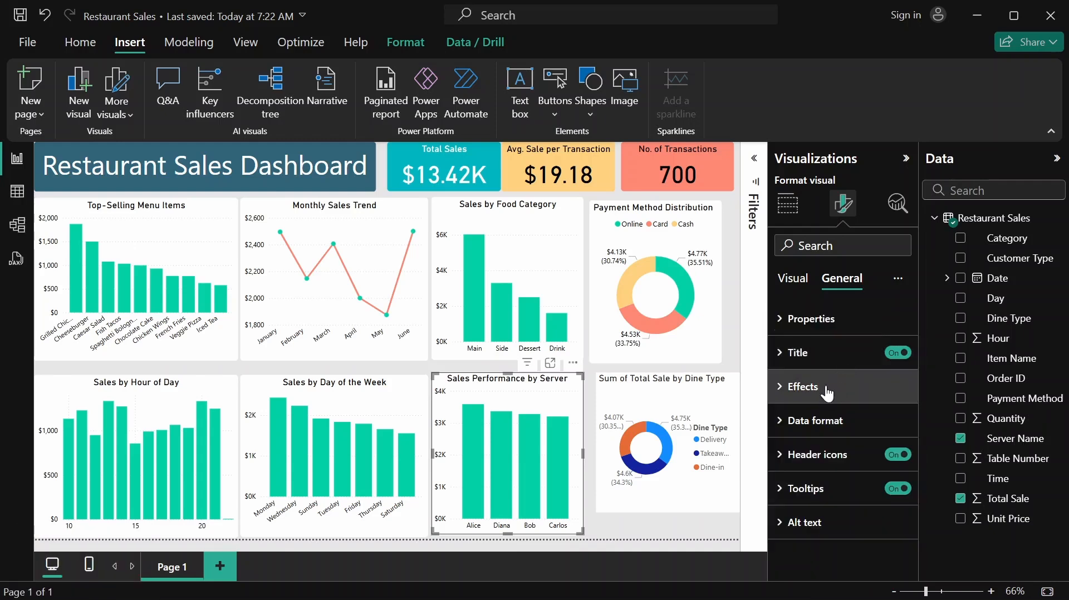
Turn on the visual border of the Sales Performance by Server chart and colour it white
{"action": "left_click", "coordinate": [828, 394]}
{"action": "scroll", "coordinate": [824, 383], "scroll_direction": "down", "scroll_amount": 2}
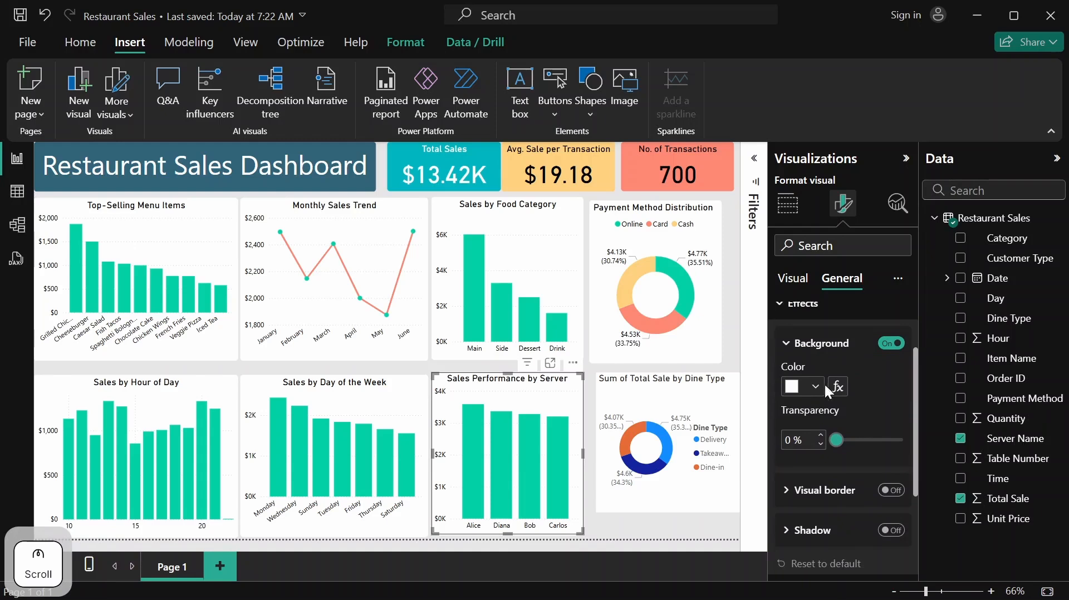
{"action": "scroll", "coordinate": [843, 443], "scroll_direction": "down", "scroll_amount": 2}
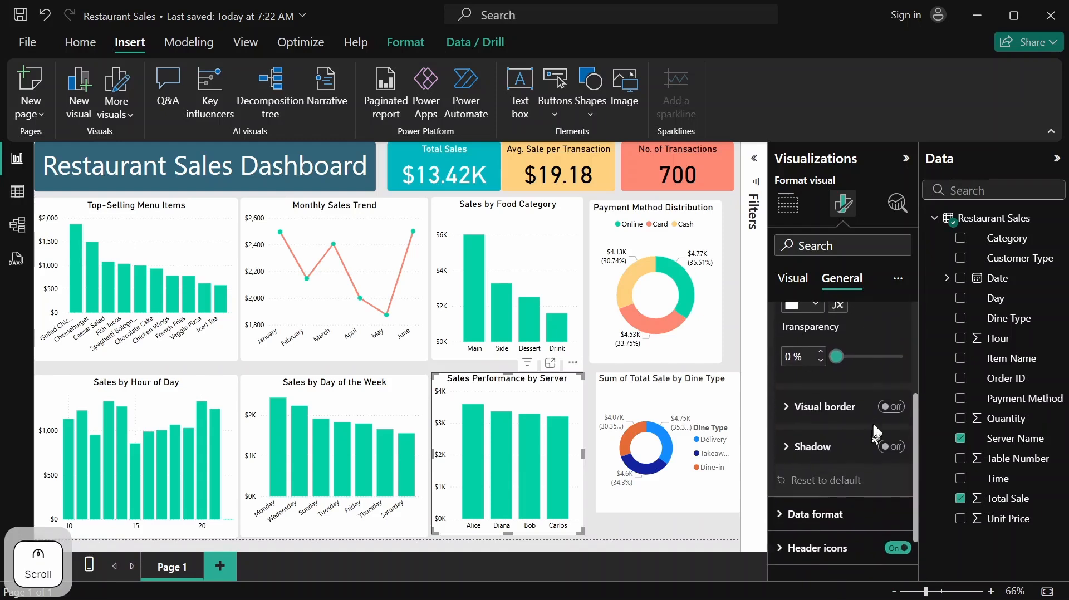
{"action": "left_click", "coordinate": [890, 407]}
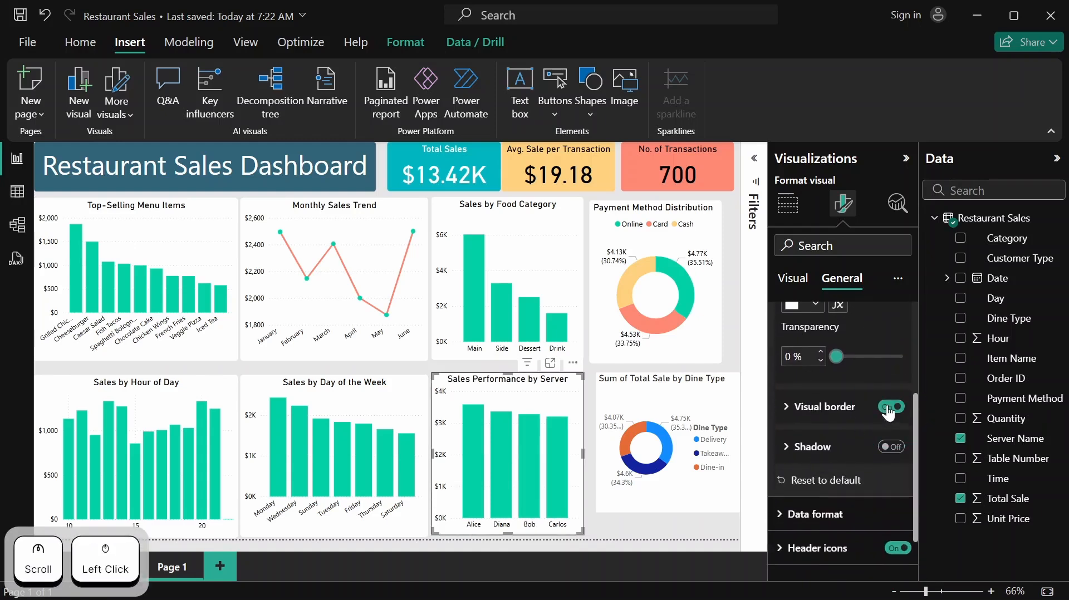
{"action": "left_click", "coordinate": [790, 407]}
{"action": "scroll", "coordinate": [814, 398], "scroll_direction": "down", "scroll_amount": 2}
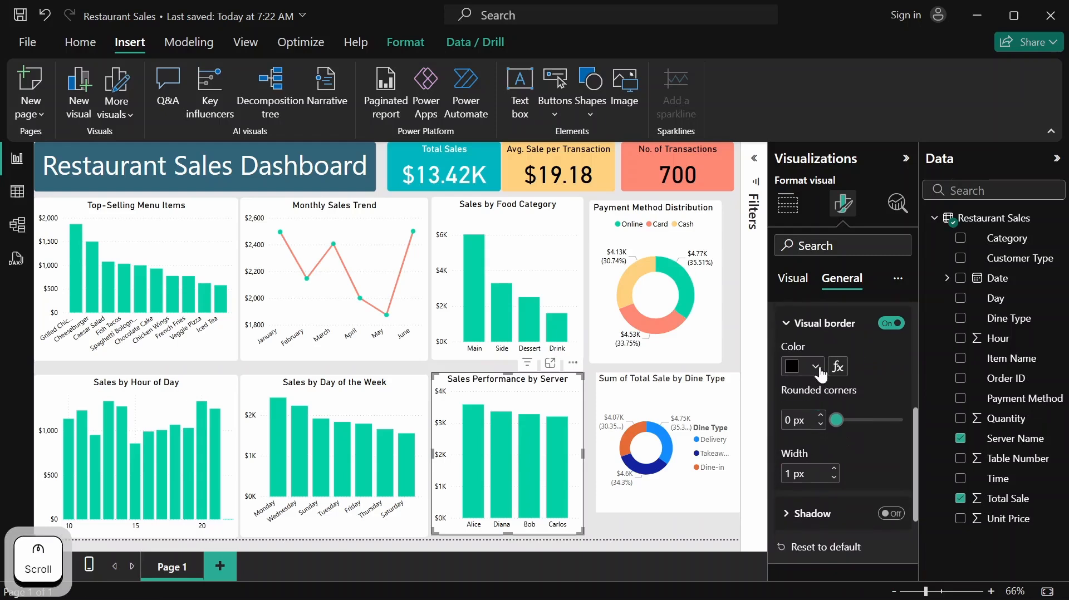
{"action": "left_click", "coordinate": [816, 366]}
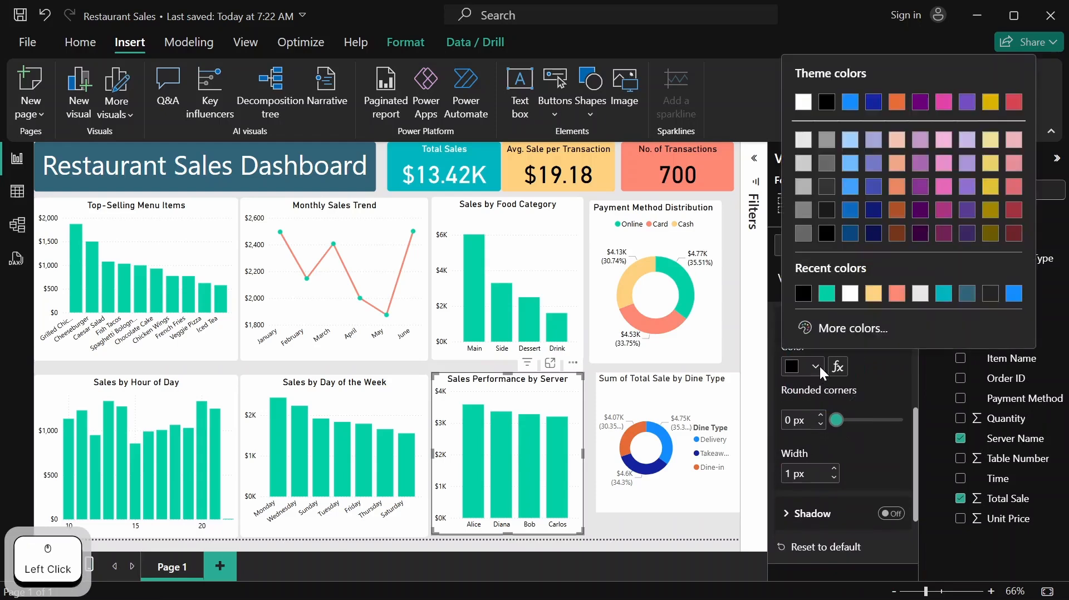
{"action": "left_click", "coordinate": [850, 293]}
Round the border corners of the Sales Performance by Server chart to 4 px and deselect the chart
{"action": "left_click", "coordinate": [821, 415]}
{"action": "left_click", "coordinate": [821, 415]}
{"action": "left_click", "coordinate": [821, 415]}
{"action": "left_click", "coordinate": [821, 416]}
{"action": "left_click", "coordinate": [821, 417]}
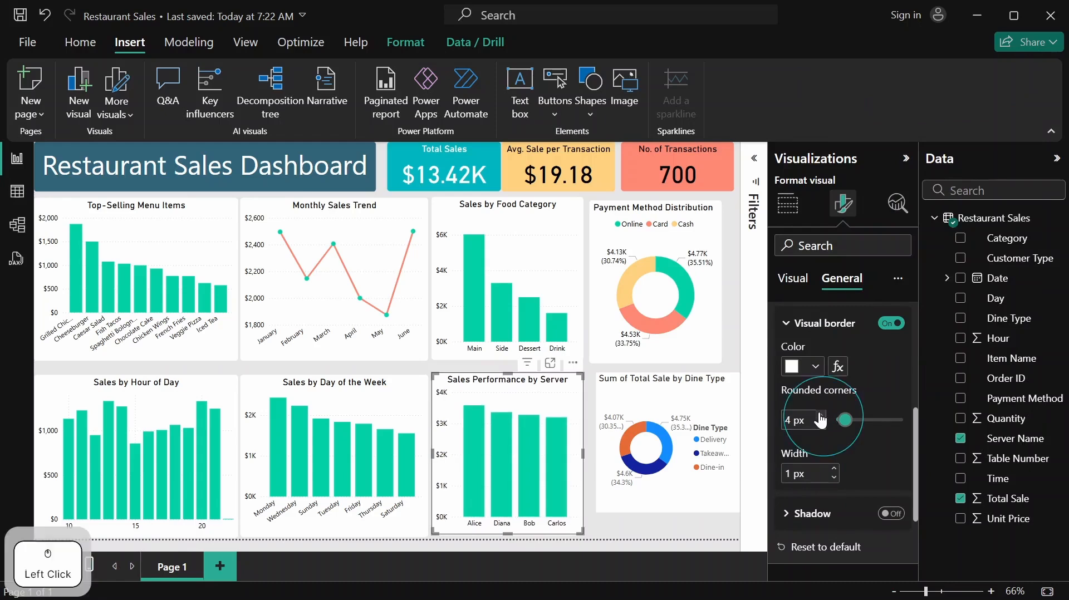
{"action": "scroll", "coordinate": [841, 447], "scroll_direction": "up", "scroll_amount": 3}
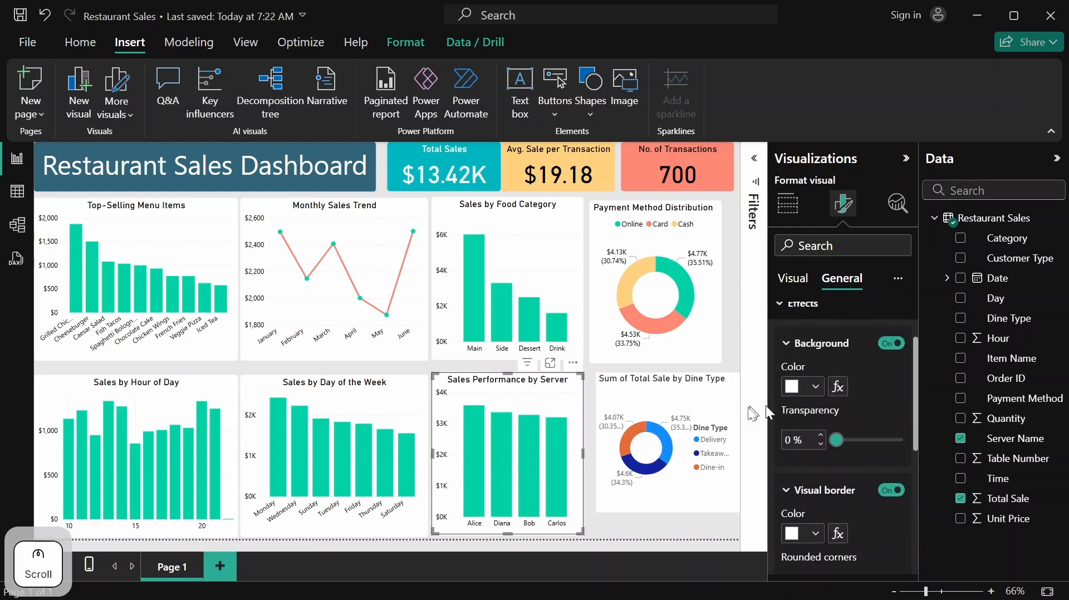
{"action": "left_click", "coordinate": [689, 525]}
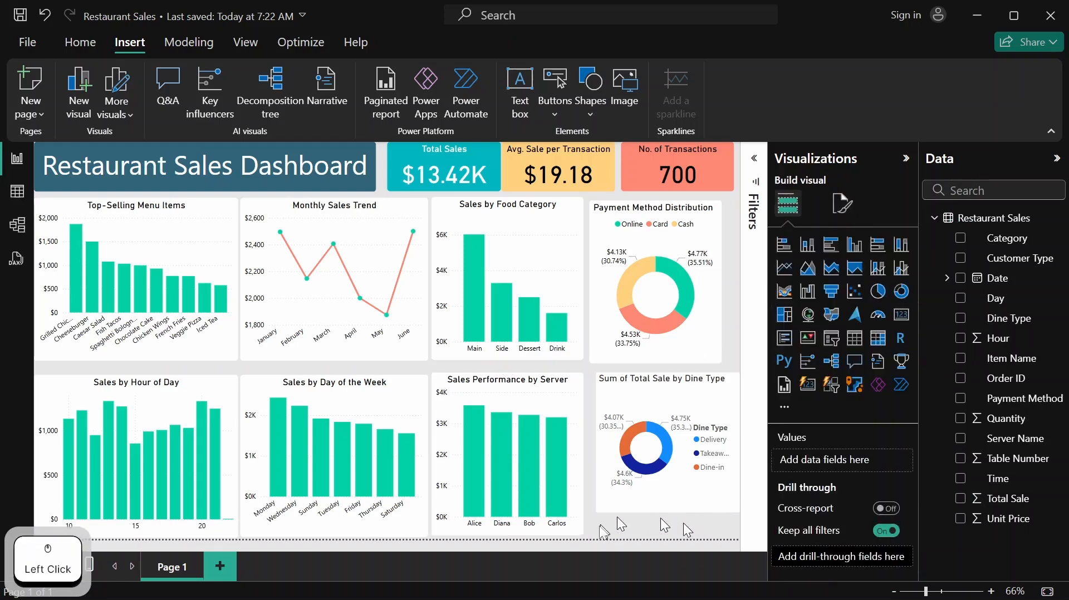
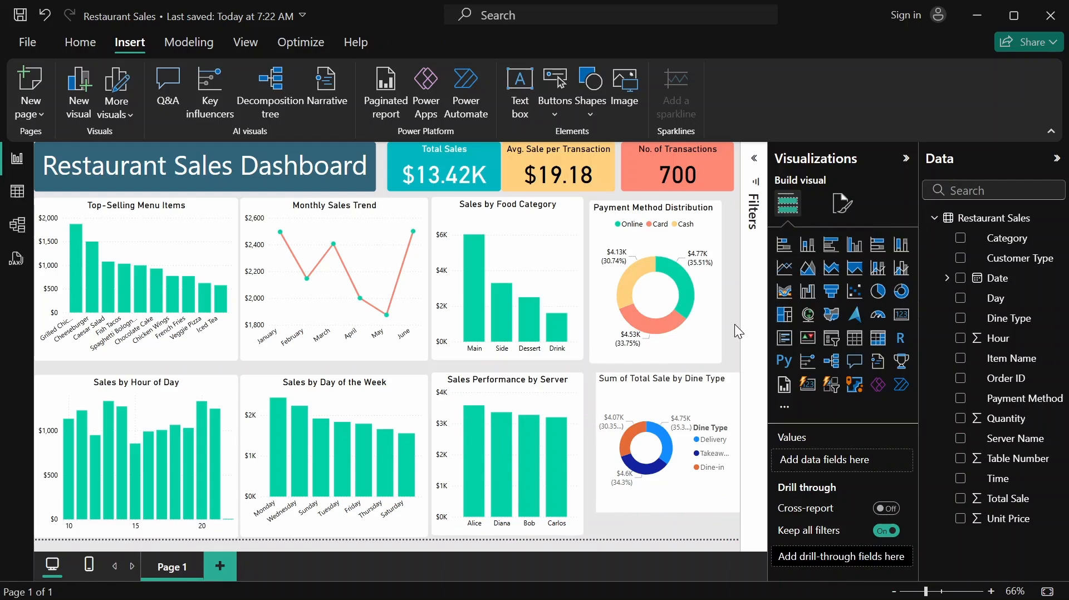
Align the Sum of Total Sale by Dine Type donut chart under the Payment Method Distribution chart and set its legend position to Top center
{"action": "left_click", "coordinate": [663, 402]}
{"action": "left_click_drag", "start_coordinate": [674, 404], "coordinate": [667, 403]}
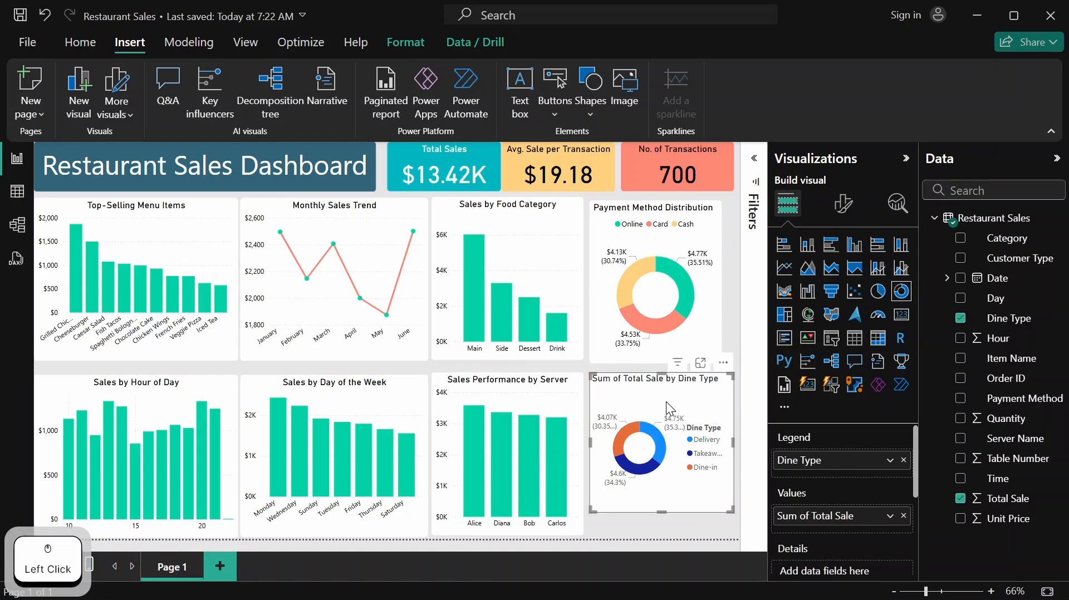
{"action": "left_click", "coordinate": [845, 204]}
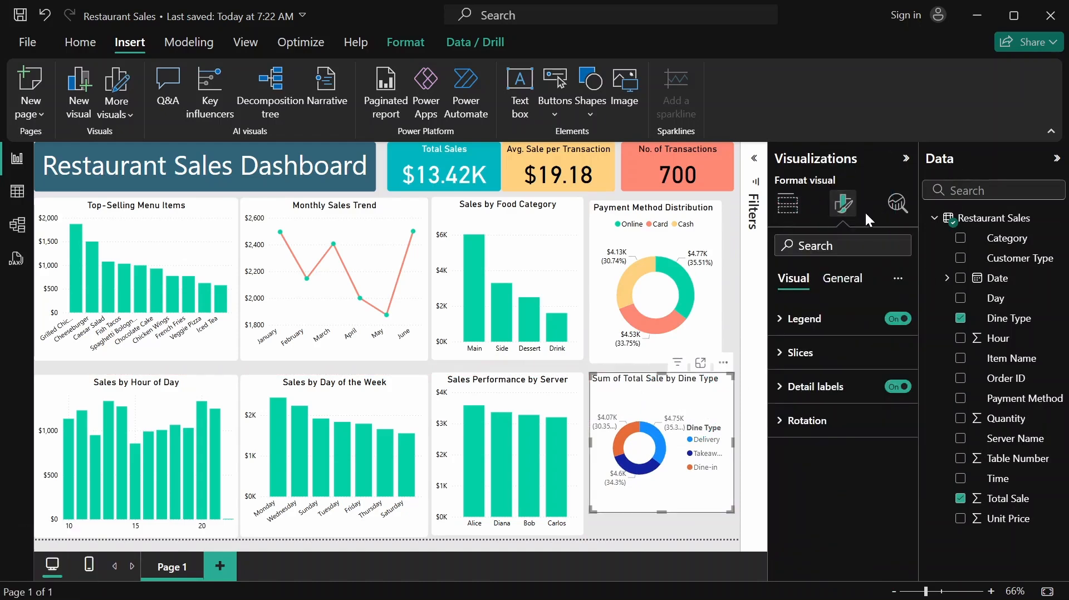
{"action": "left_click", "coordinate": [817, 329]}
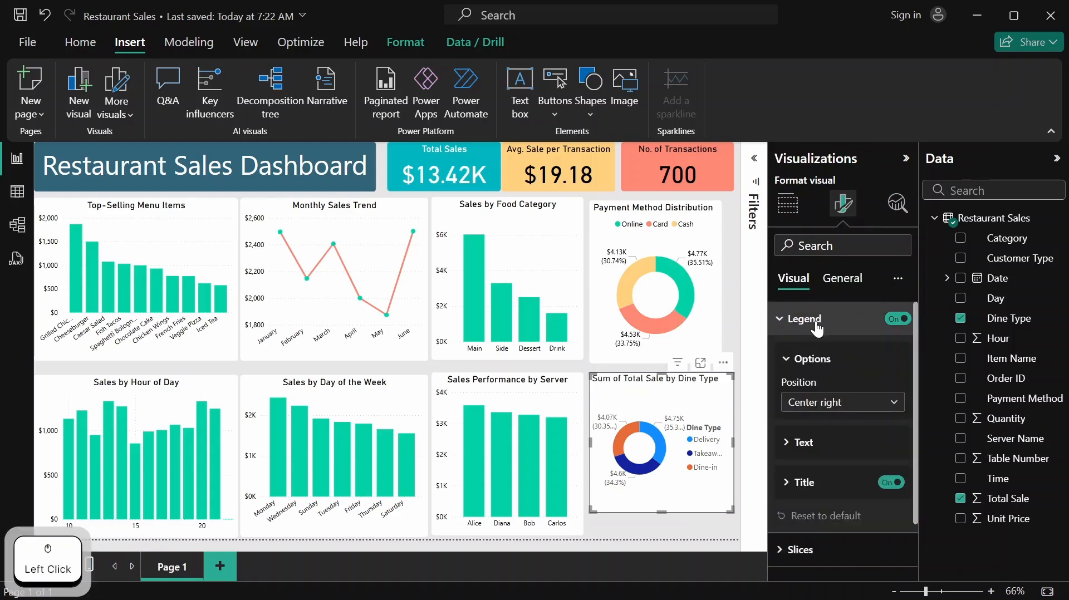
{"action": "left_click", "coordinate": [894, 404]}
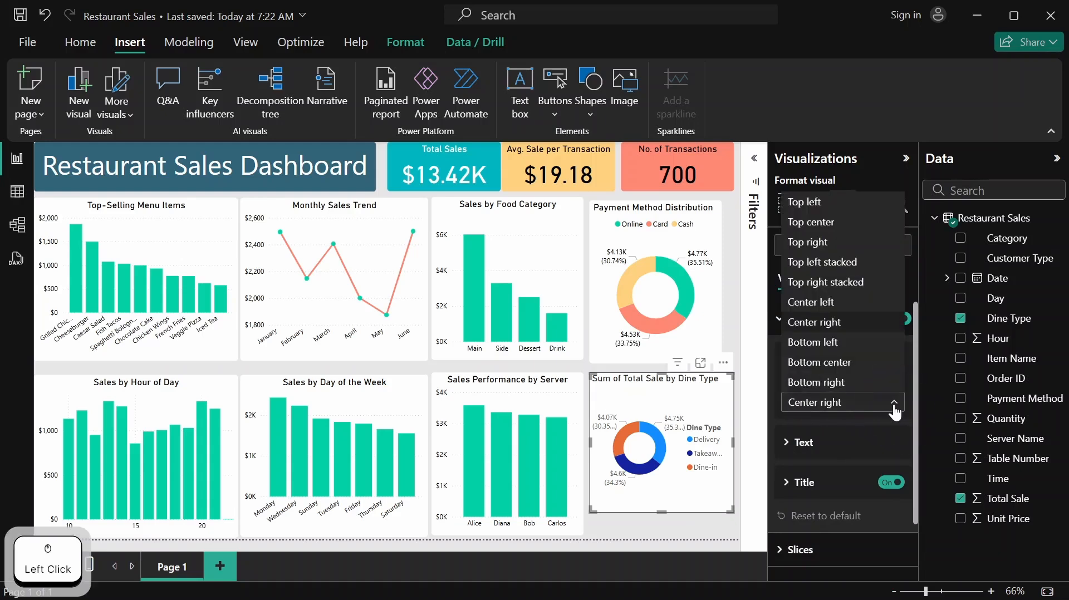
{"action": "left_click", "coordinate": [842, 223]}
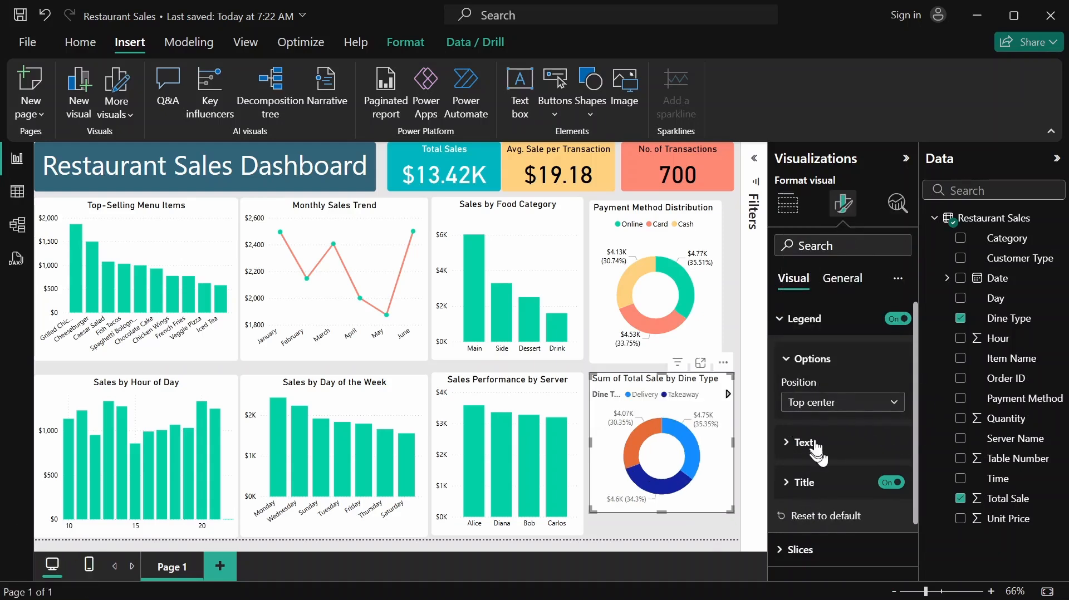
Make the legend text of the Sum of Total Sale by Dine Type donut chart black and turn off the legend title
{"action": "left_click", "coordinate": [791, 452]}
{"action": "scroll", "coordinate": [819, 446], "scroll_direction": "down", "scroll_amount": 3}
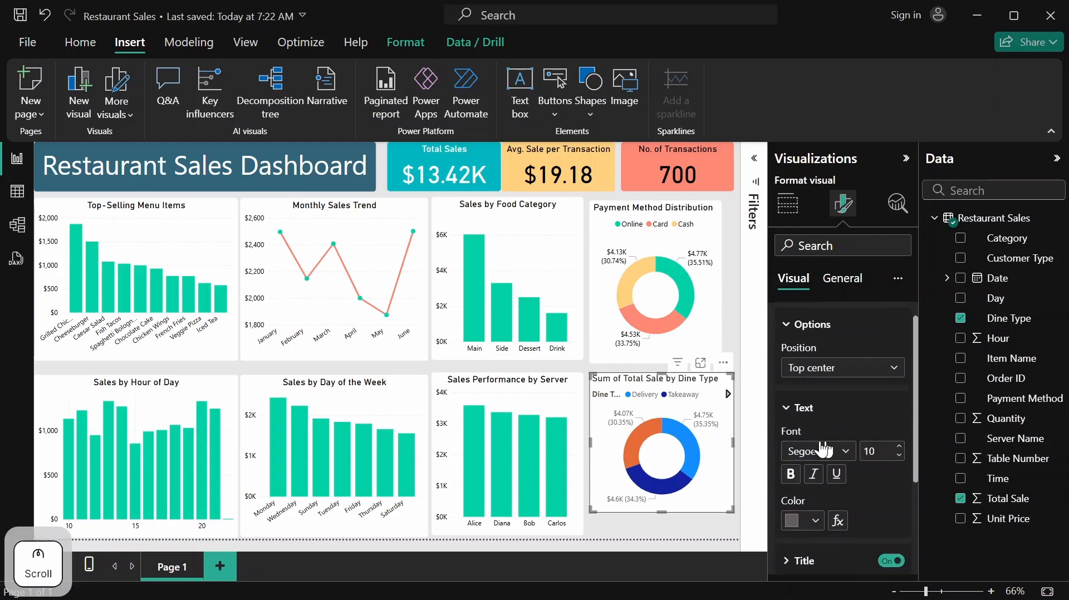
{"action": "left_click", "coordinate": [814, 473]}
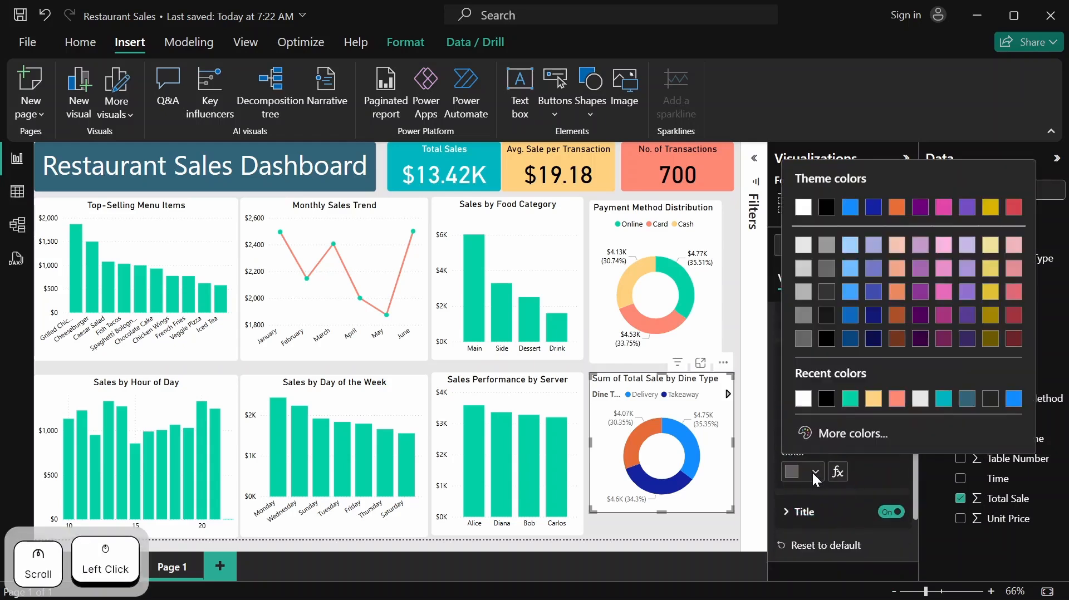
{"action": "left_click", "coordinate": [827, 399]}
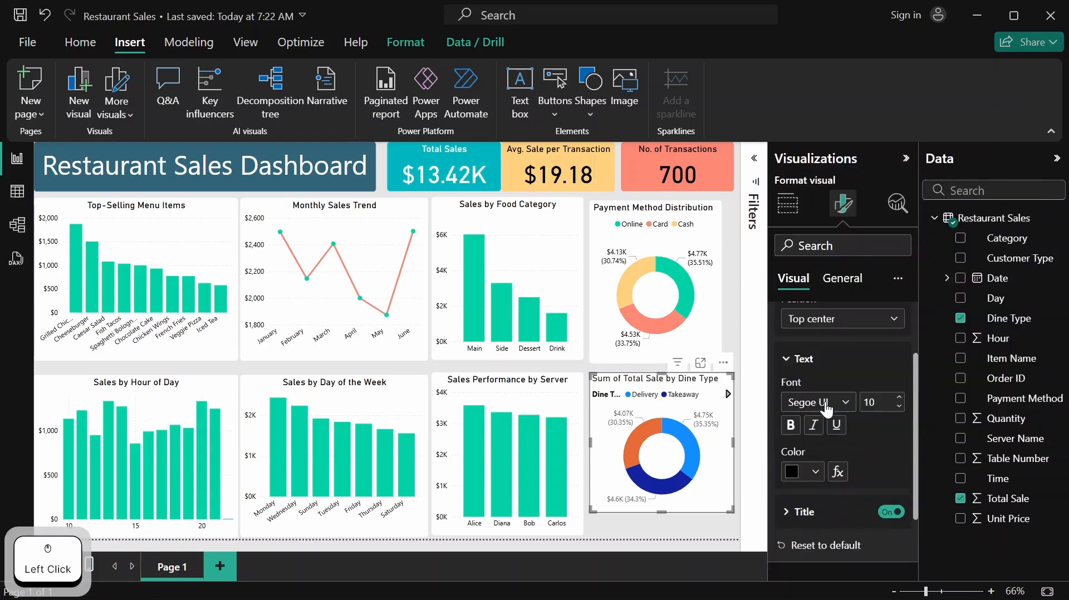
{"action": "left_click", "coordinate": [891, 512]}
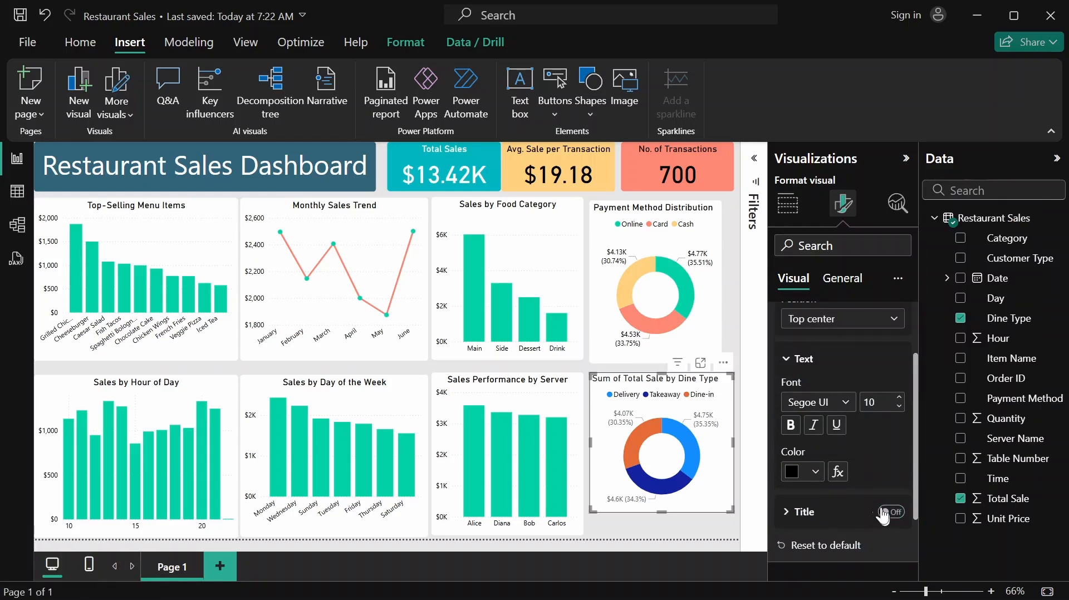
{"action": "scroll", "coordinate": [830, 424], "scroll_direction": "up", "scroll_amount": 2}
{"action": "left_click", "coordinate": [802, 358]}
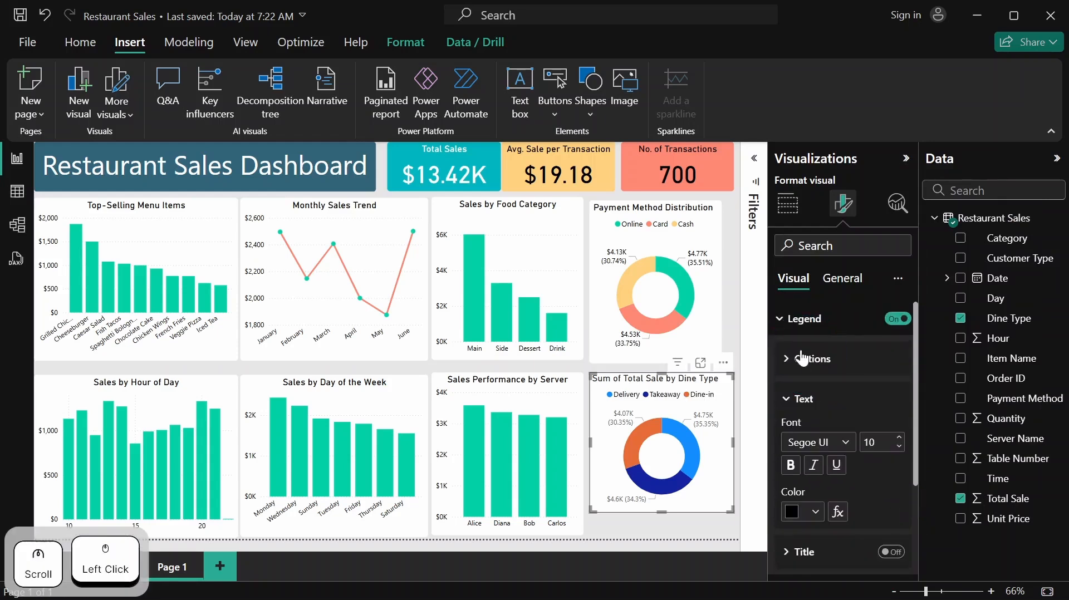
{"action": "scroll", "coordinate": [807, 376], "scroll_direction": "down", "scroll_amount": 2}
{"action": "scroll", "coordinate": [807, 374], "scroll_direction": "up", "scroll_amount": 2}
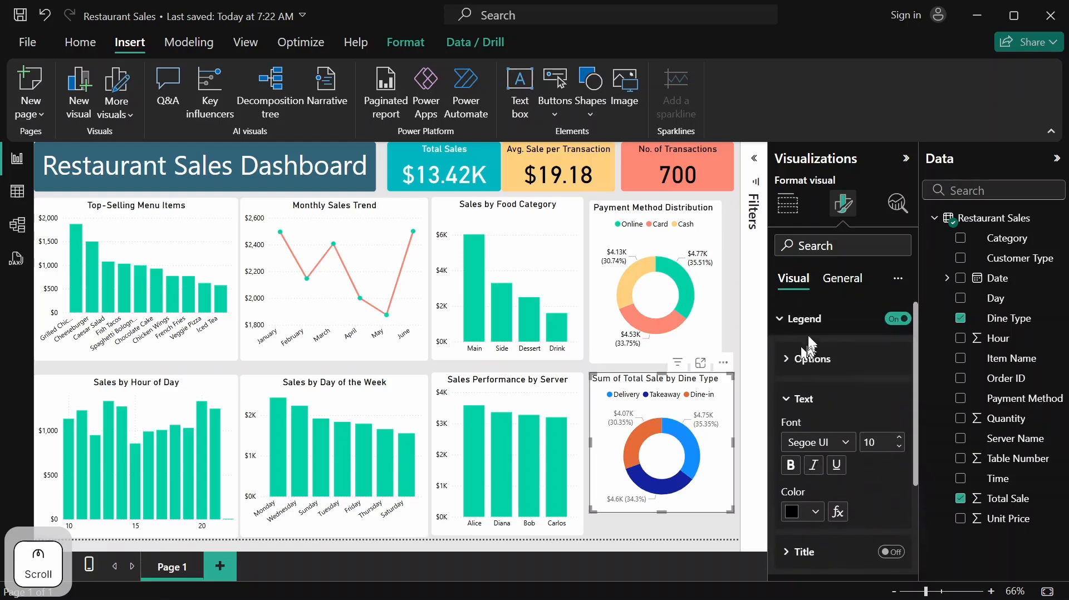
{"action": "left_click", "coordinate": [807, 322]}
Recolour the Delivery slice of the Dine Type donut chart with the green used in the column charts
{"action": "left_click", "coordinate": [816, 359]}
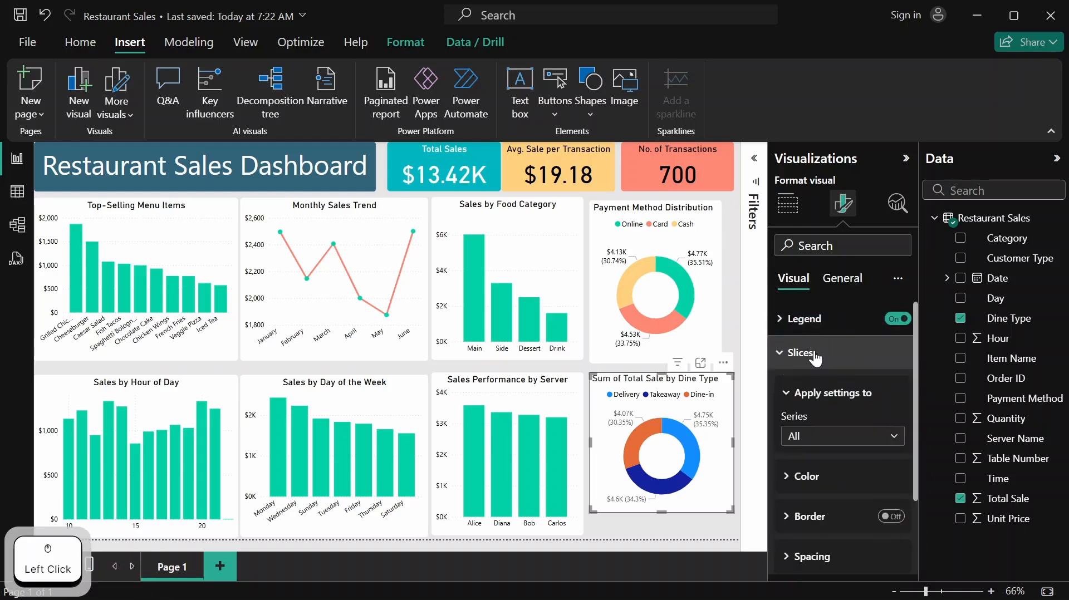
{"action": "left_click", "coordinate": [896, 440]}
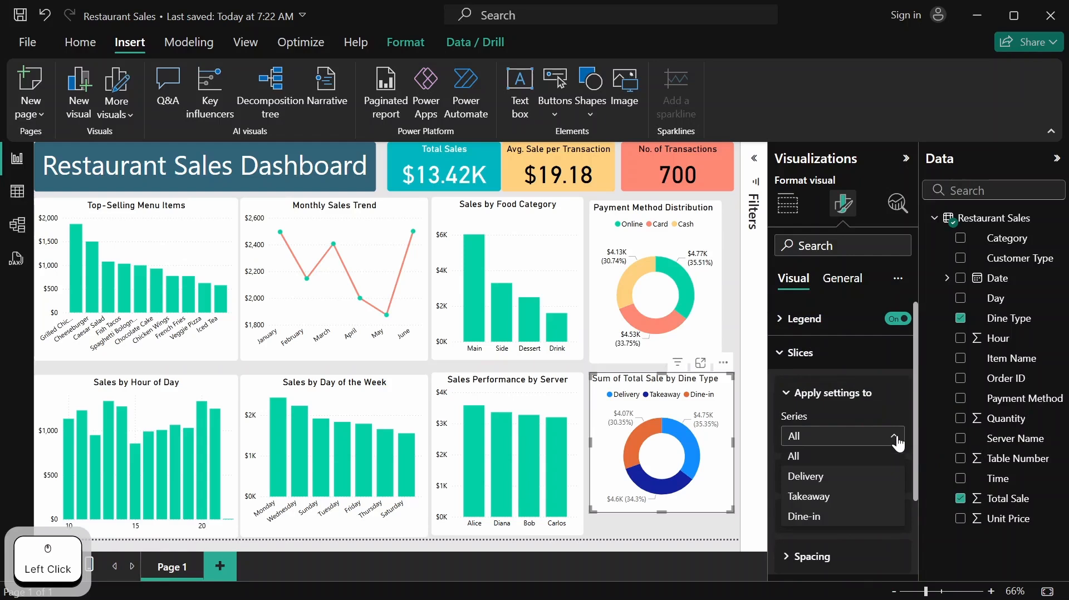
{"action": "left_click", "coordinate": [834, 479]}
{"action": "left_click", "coordinate": [819, 479]}
{"action": "scroll", "coordinate": [814, 485], "scroll_direction": "down", "scroll_amount": 3}
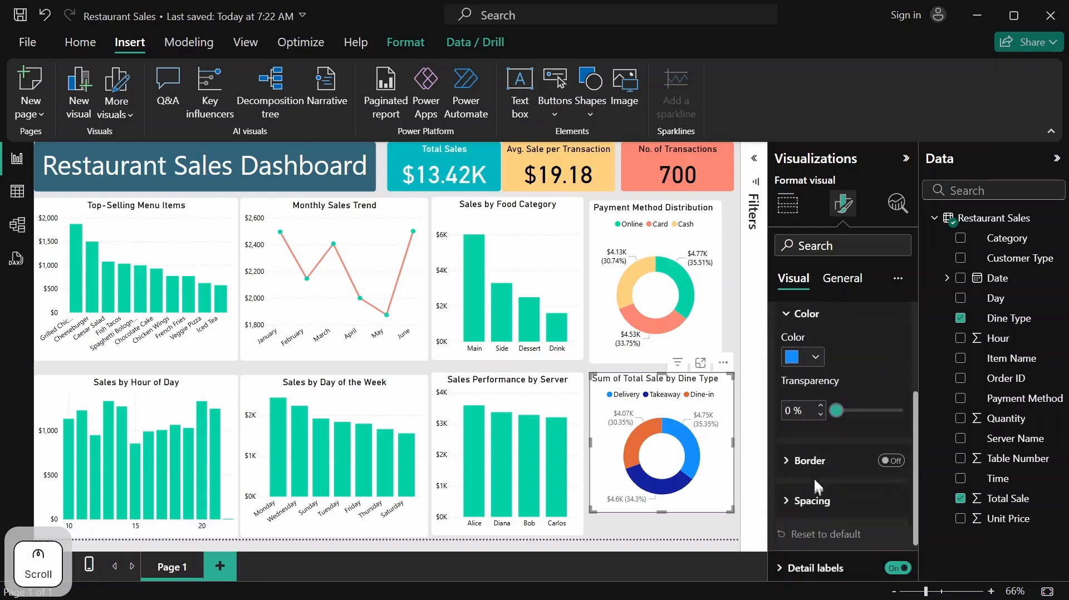
{"action": "left_click", "coordinate": [816, 358]}
{"action": "left_click", "coordinate": [849, 280]}
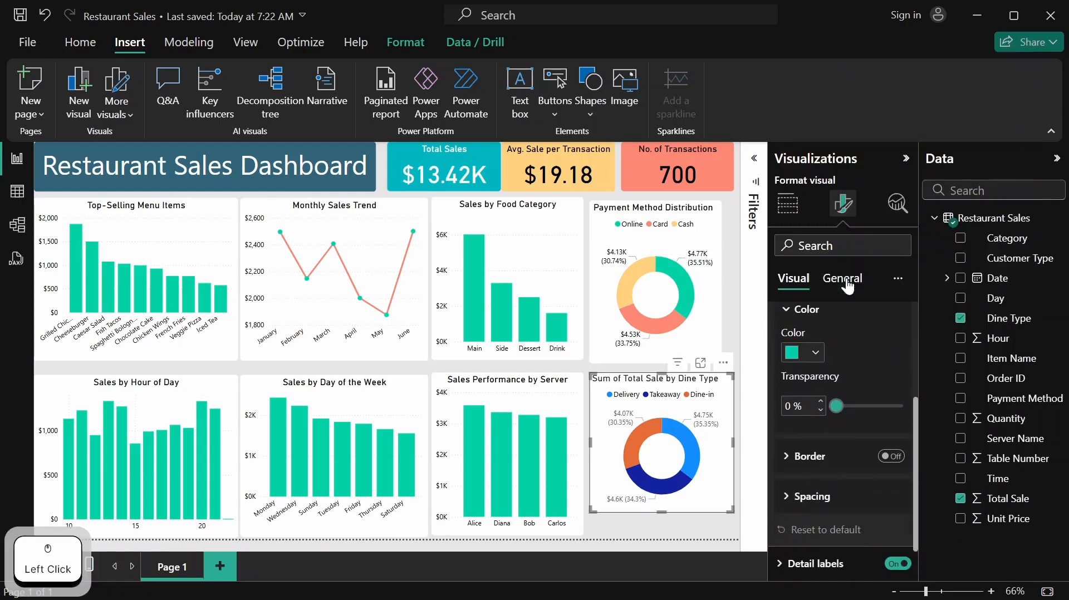
Recolour the Takeaway slice of the Dine Type donut chart with the coral used in the Payment Method Distribution chart
{"action": "scroll", "coordinate": [839, 386], "scroll_direction": "up", "scroll_amount": 4}
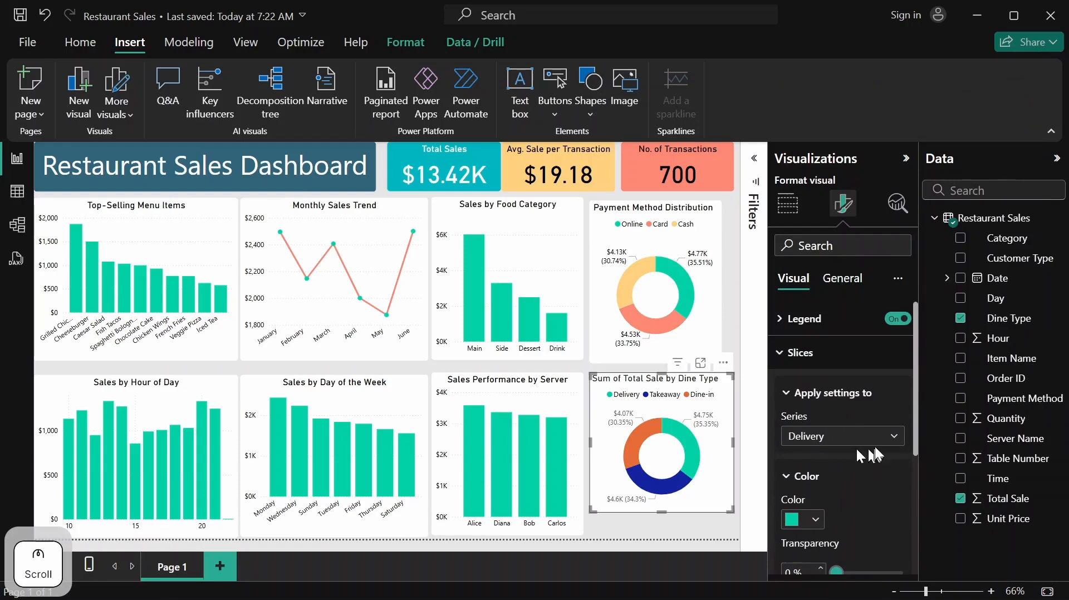
{"action": "left_click", "coordinate": [885, 443]}
{"action": "left_click", "coordinate": [868, 497]}
{"action": "left_click", "coordinate": [816, 521]}
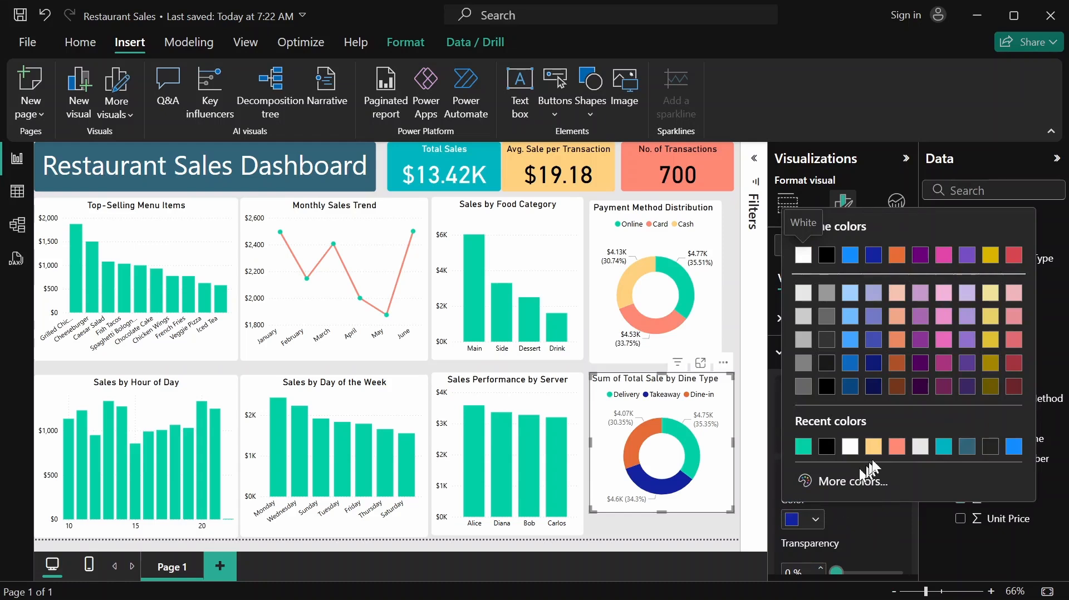
{"action": "left_click", "coordinate": [896, 449]}
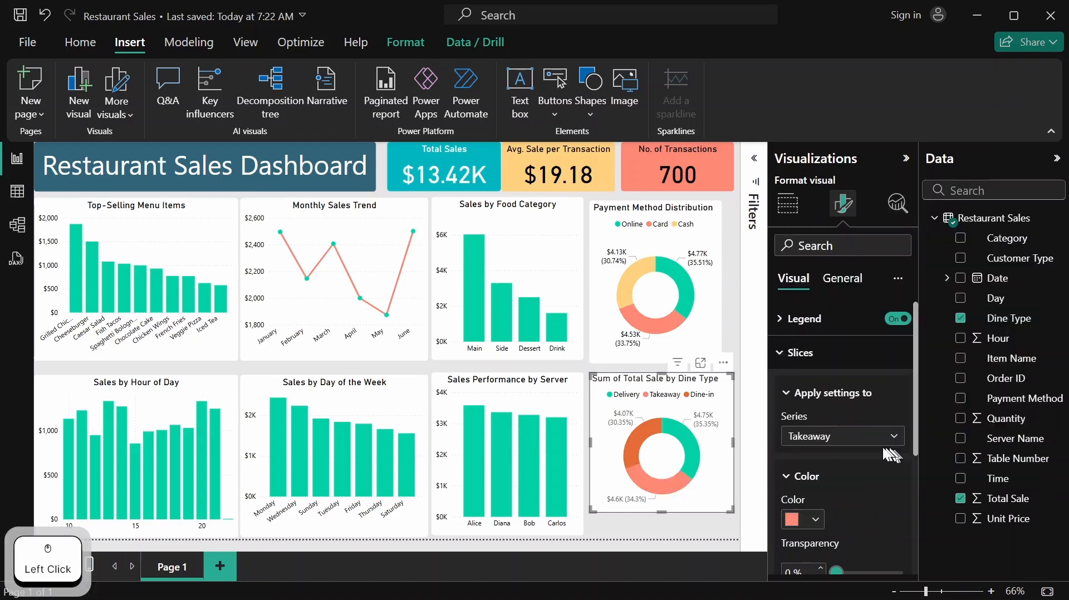
Recolour the Dine-in slice of the Dine Type donut chart with the light yellow-orange used in the Payment Method Distribution chart
{"action": "left_click", "coordinate": [894, 438]}
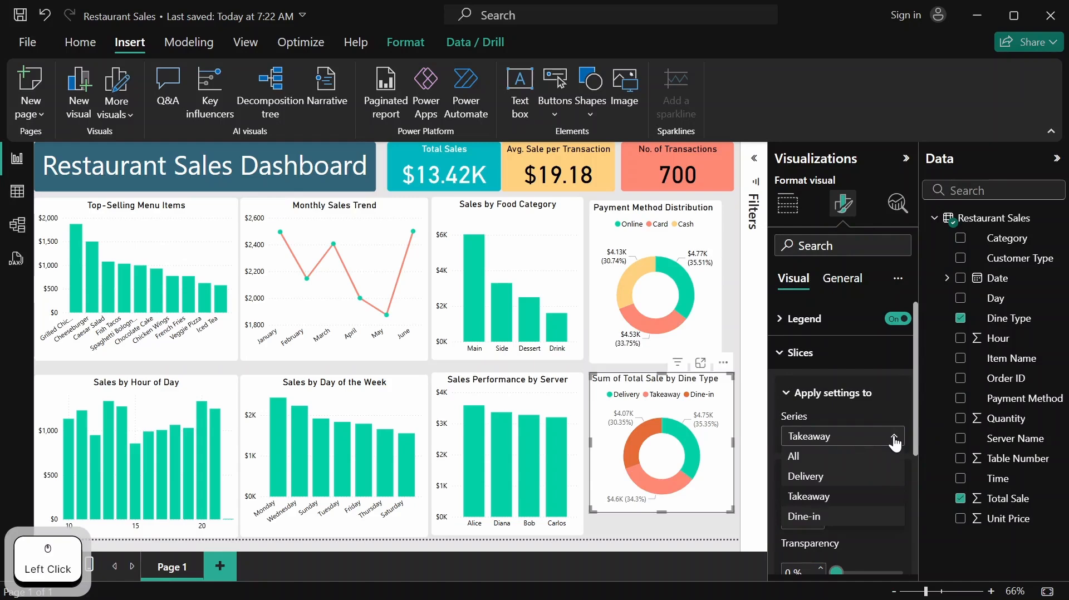
{"action": "left_click", "coordinate": [835, 516]}
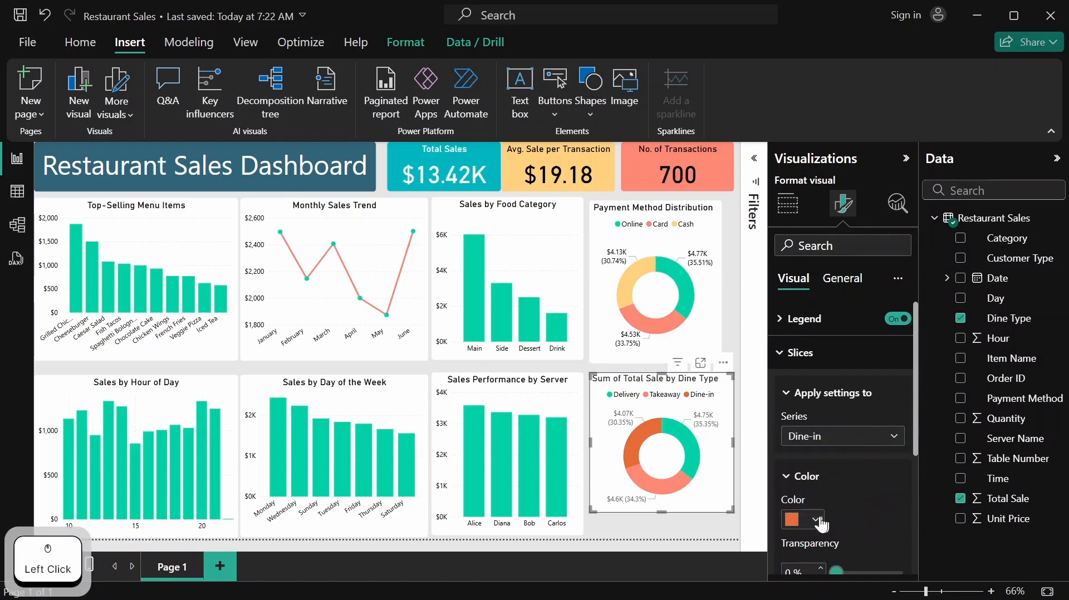
{"action": "left_click", "coordinate": [816, 519]}
{"action": "left_click", "coordinate": [897, 452]}
{"action": "scroll", "coordinate": [878, 468], "scroll_direction": "down", "scroll_amount": 1}
{"action": "scroll", "coordinate": [878, 449], "scroll_direction": "up", "scroll_amount": 3}
{"action": "left_click", "coordinate": [822, 355]}
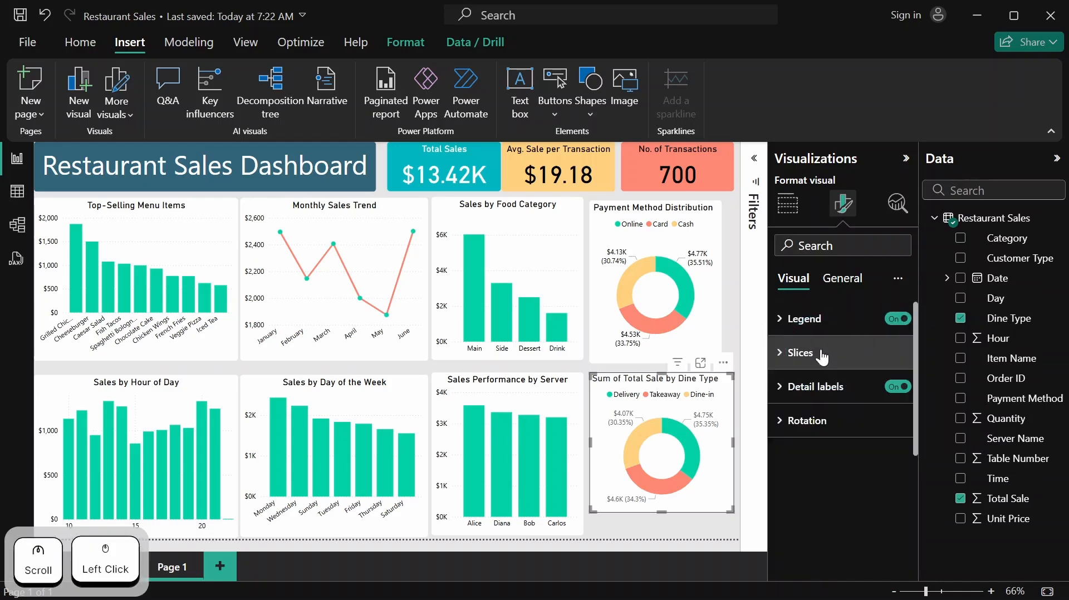
Make the detail label values of the Sum of Total Sale by Dine Type donut chart black
{"action": "left_click", "coordinate": [788, 391]}
{"action": "scroll", "coordinate": [838, 429], "scroll_direction": "down", "scroll_amount": 2}
{"action": "scroll", "coordinate": [838, 429], "scroll_direction": "down", "scroll_amount": 1}
{"action": "left_click", "coordinate": [809, 490]}
{"action": "scroll", "coordinate": [821, 473], "scroll_direction": "down", "scroll_amount": 5}
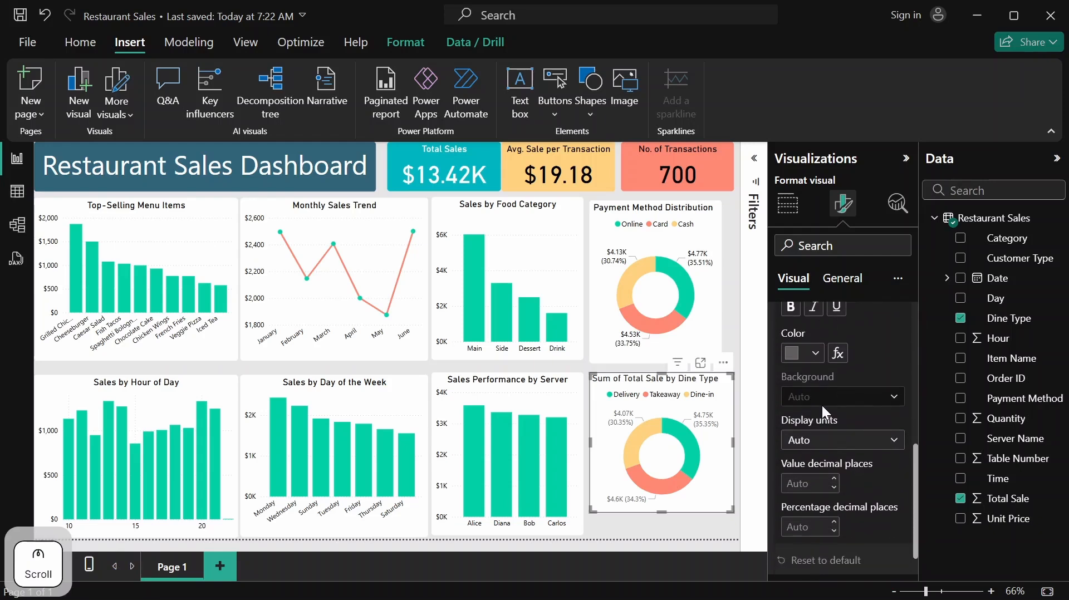
{"action": "scroll", "coordinate": [823, 408], "scroll_direction": "up", "scroll_amount": 3}
{"action": "left_click", "coordinate": [814, 438]}
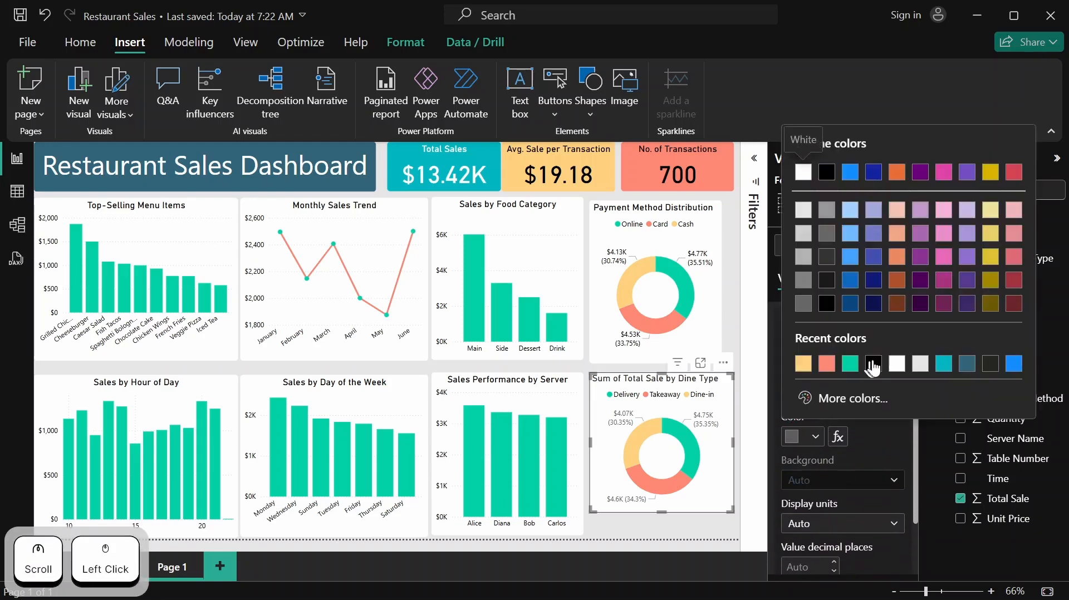
{"action": "left_click", "coordinate": [873, 366]}
{"action": "scroll", "coordinate": [872, 370], "scroll_direction": "up", "scroll_amount": 5}
{"action": "left_click", "coordinate": [795, 393]}
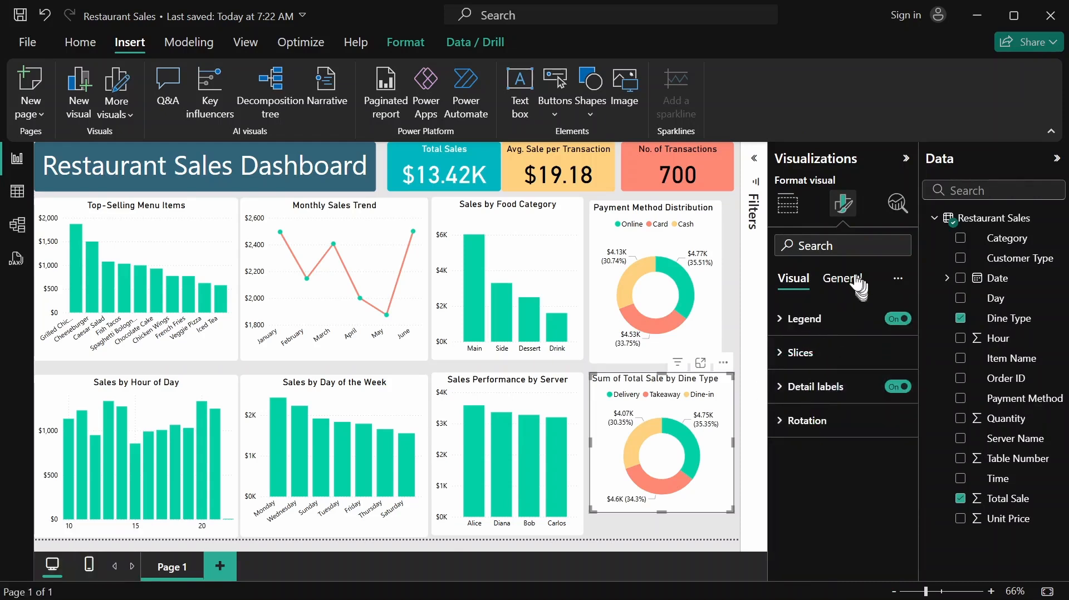
Resize the Dine Type donut chart to a height of 295 and a width of 240
{"action": "left_click", "coordinate": [851, 282]}
{"action": "left_click", "coordinate": [817, 332]}
{"action": "left_click", "coordinate": [801, 404]}
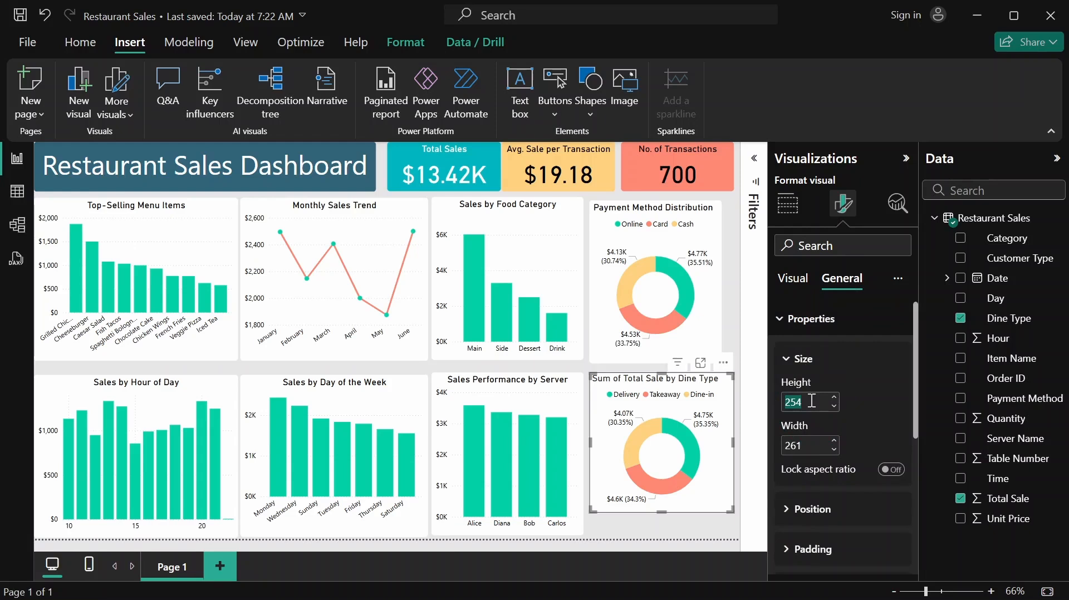
{"action": "type", "text": "2"}
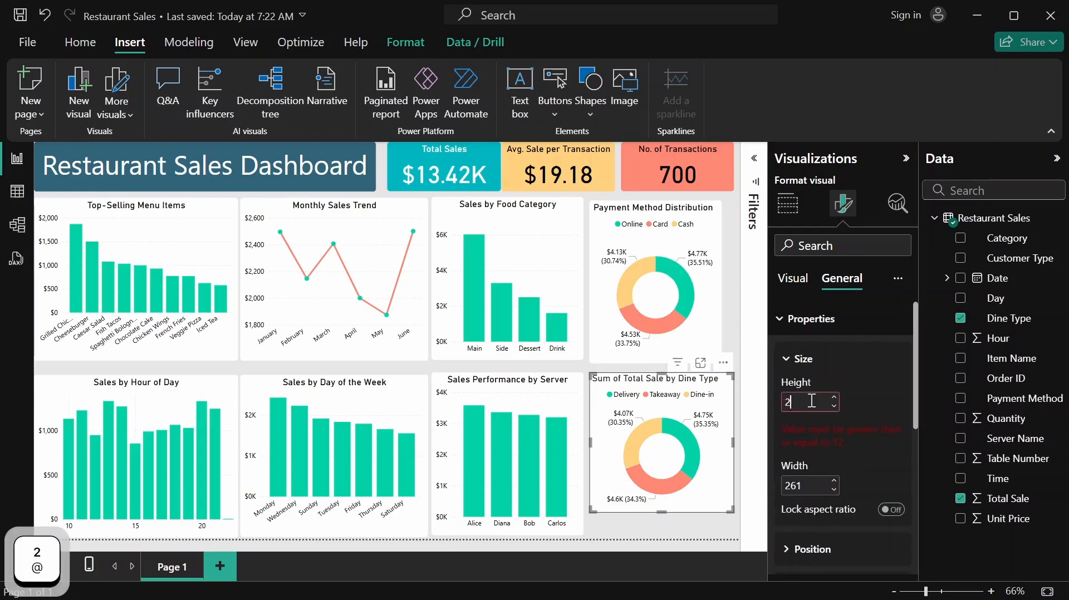
{"action": "type", "text": "95"}
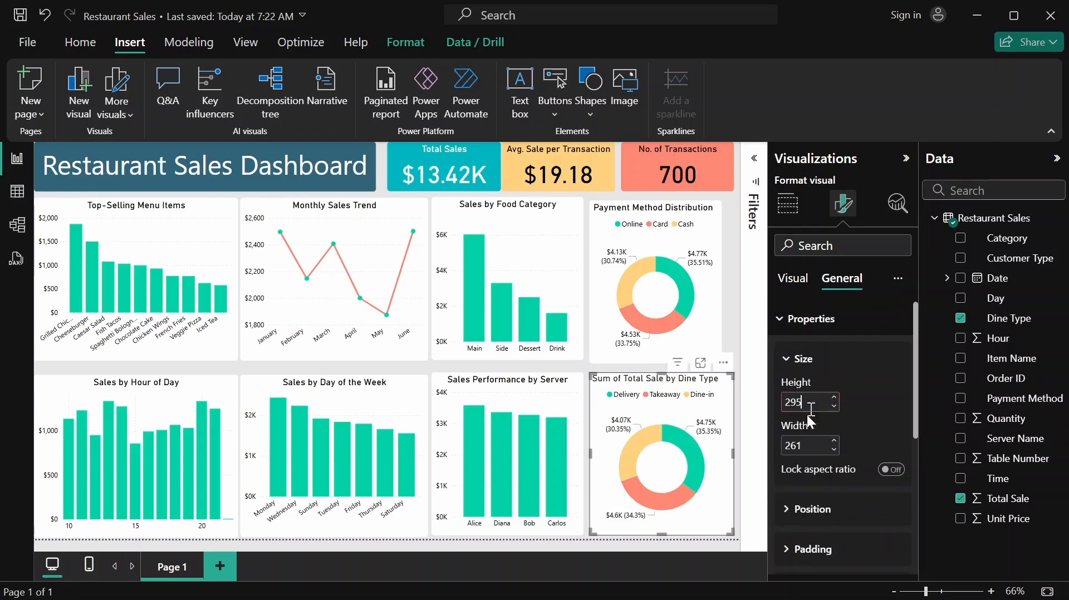
{"action": "left_click", "coordinate": [816, 445]}
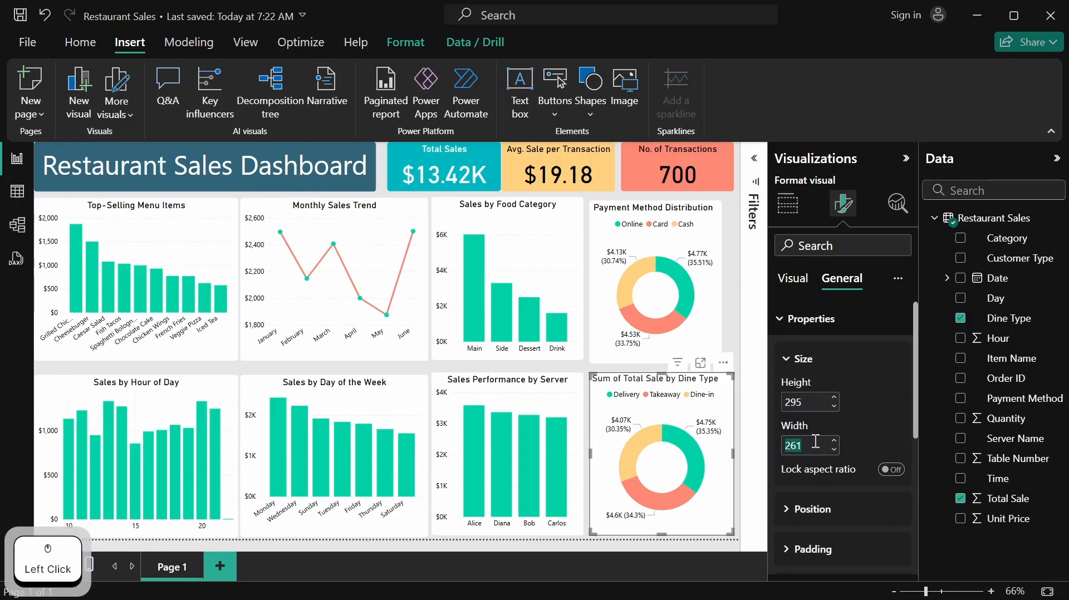
{"action": "type", "text": "240"}
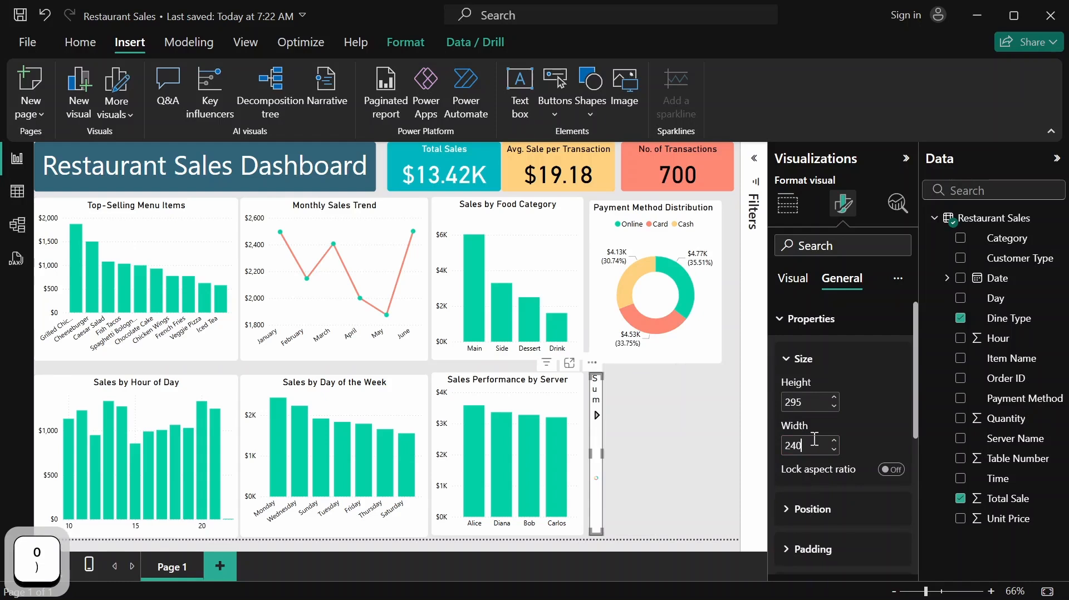
{"action": "left_click", "coordinate": [873, 409]}
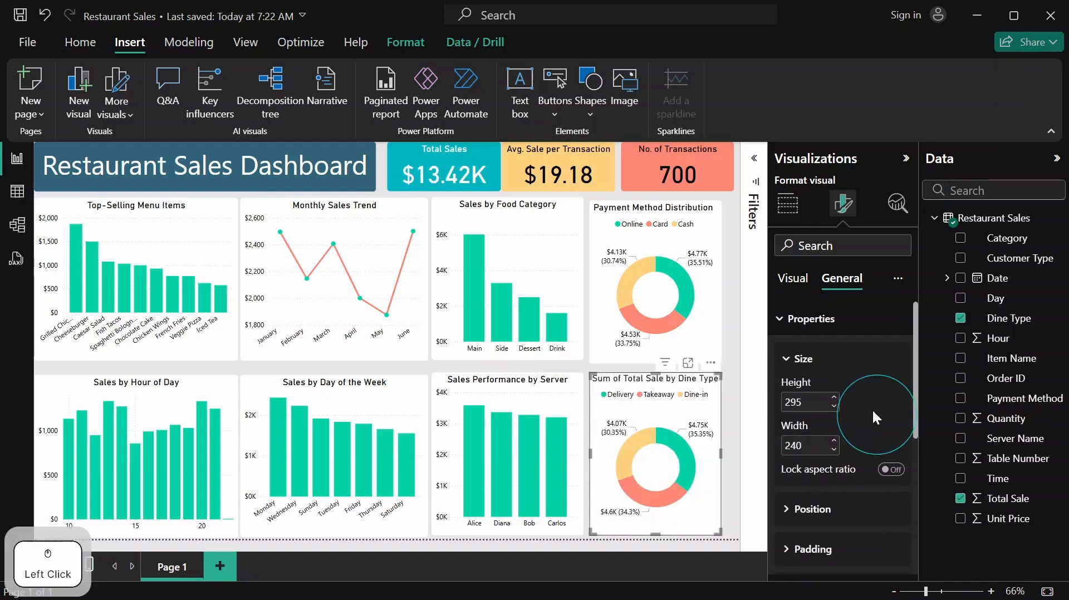
{"action": "left_click", "coordinate": [799, 320]}
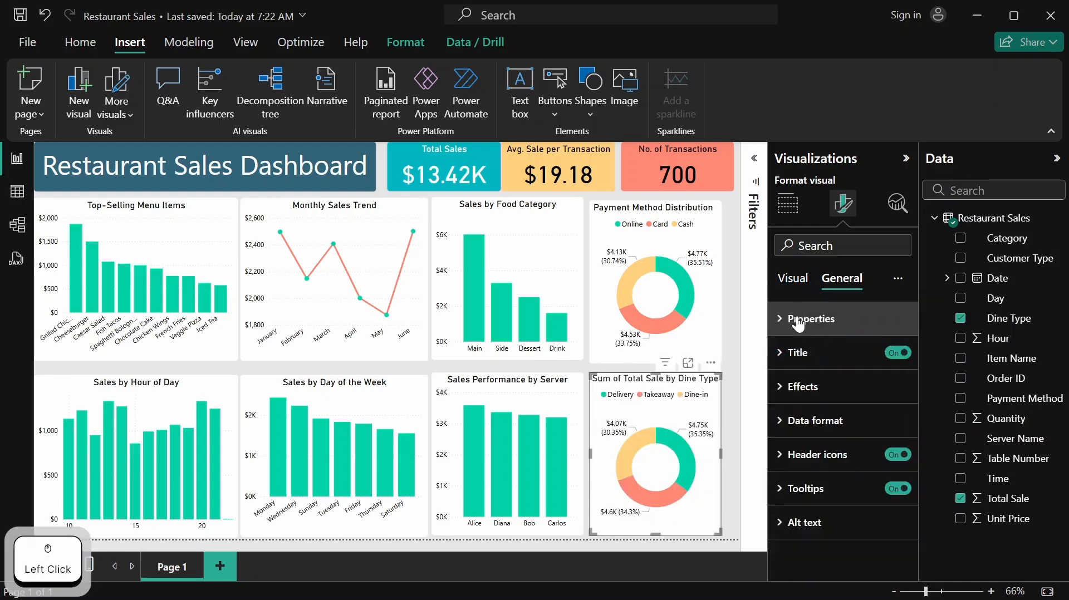
Change the title text of the Dine Type donut chart to "Sales by Dine Option"
{"action": "left_click", "coordinate": [797, 353]}
{"action": "left_click_drag", "start_coordinate": [788, 437], "coordinate": [893, 452]}
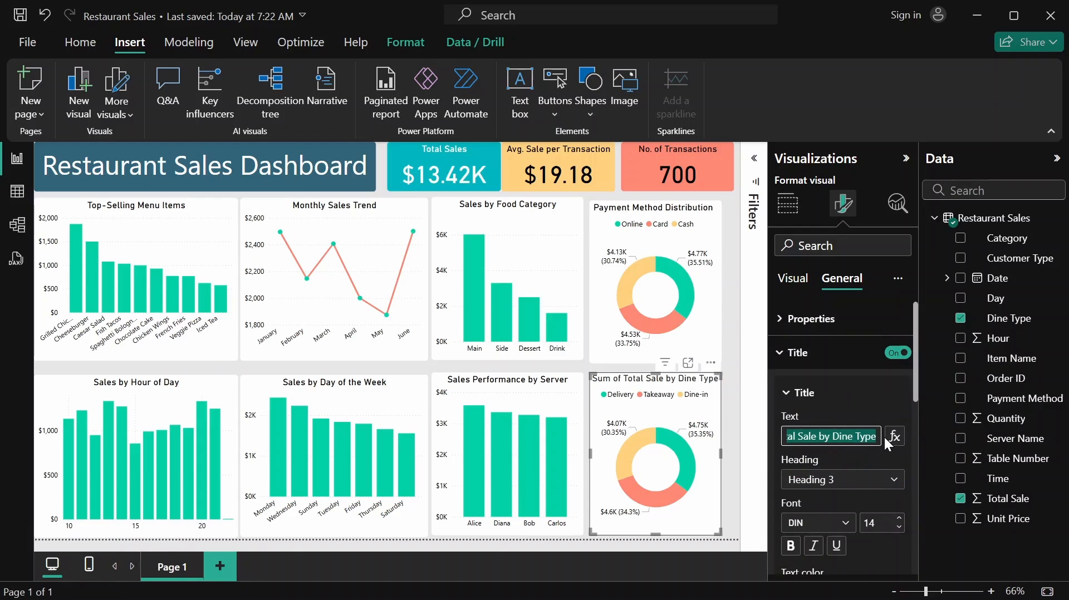
{"action": "type", "text": "Sales by Di"}
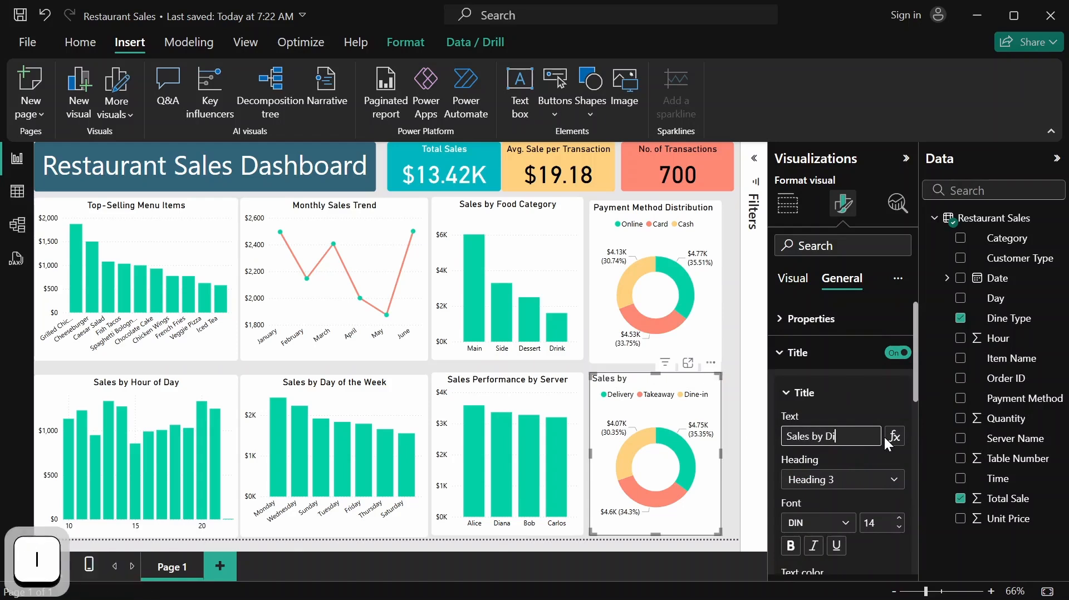
{"action": "type", "text": "ne Option"}
{"action": "left_click", "coordinate": [884, 413]}
Make the Sales by Dine Option title text black and align it to the center
{"action": "scroll", "coordinate": [869, 416], "scroll_direction": "down", "scroll_amount": 3}
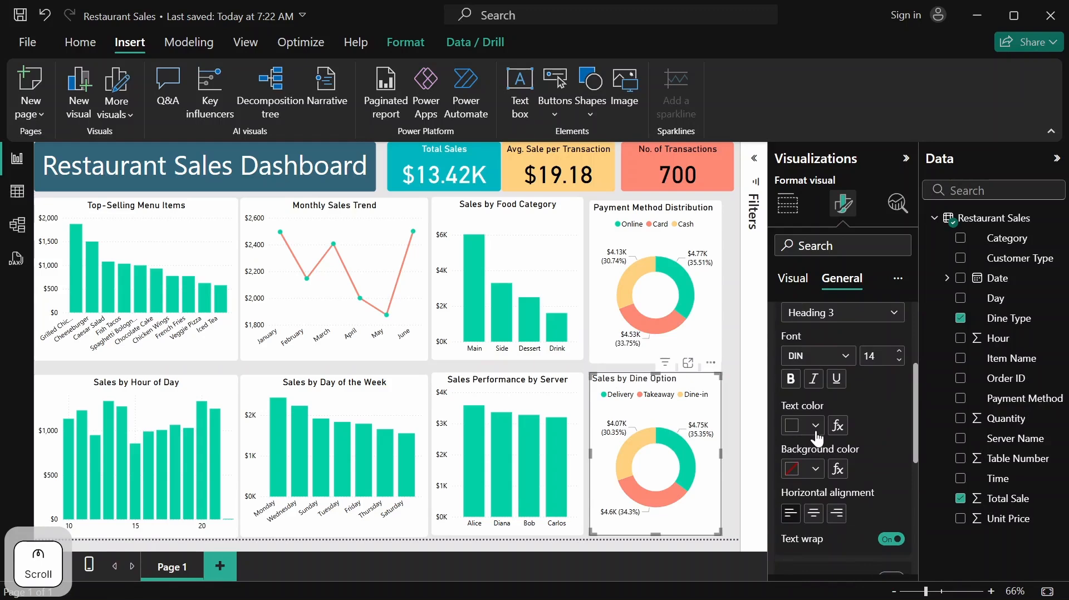
{"action": "left_click", "coordinate": [815, 427]}
{"action": "left_click", "coordinate": [804, 352]}
{"action": "scroll", "coordinate": [840, 470], "scroll_direction": "down", "scroll_amount": 2}
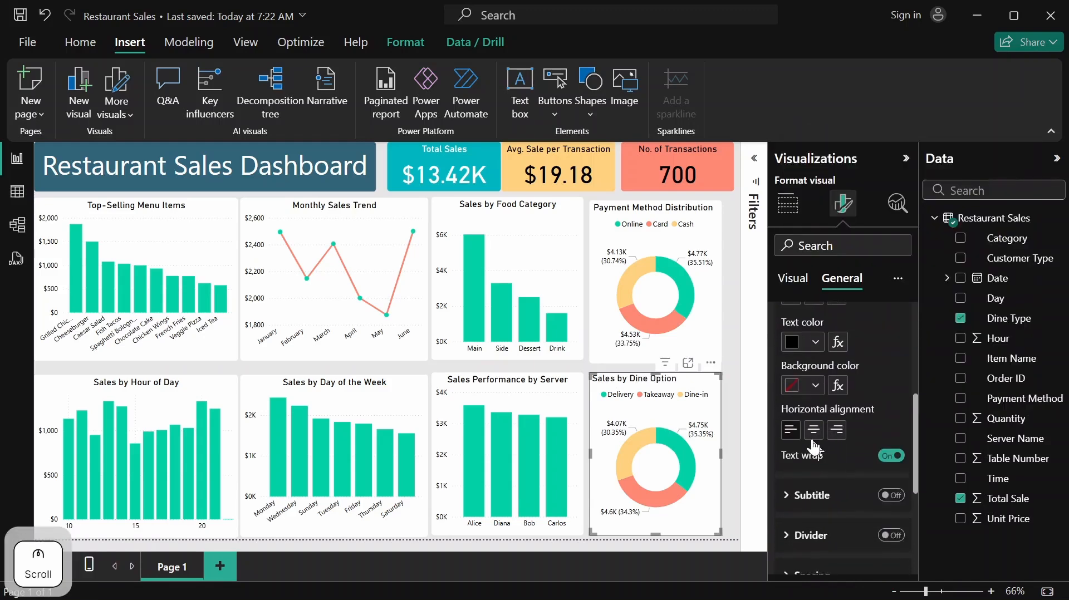
{"action": "left_click", "coordinate": [814, 435]}
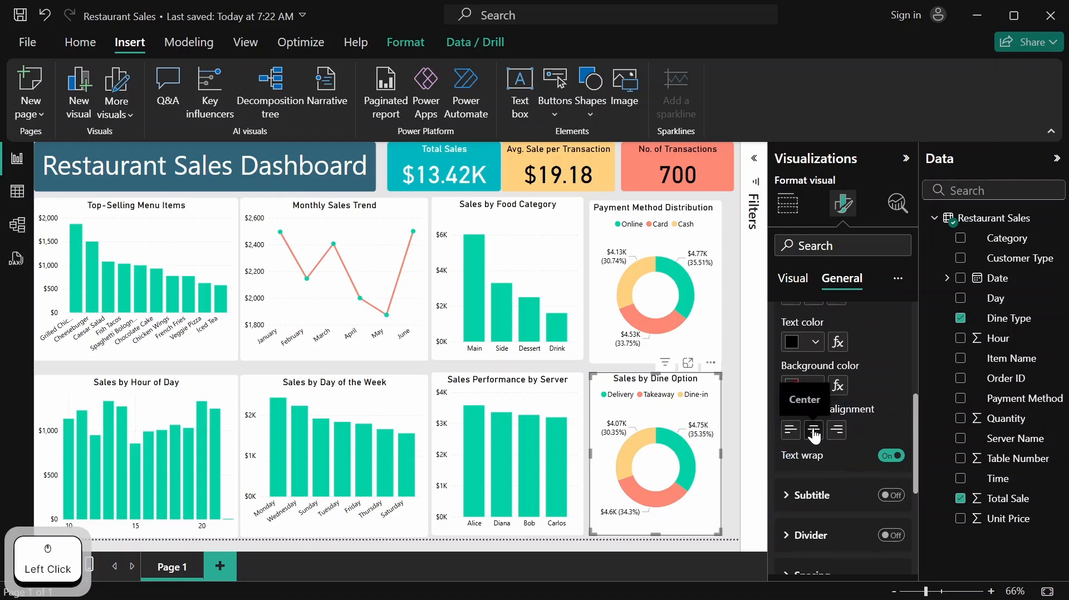
{"action": "scroll", "coordinate": [877, 414], "scroll_direction": "up", "scroll_amount": 5}
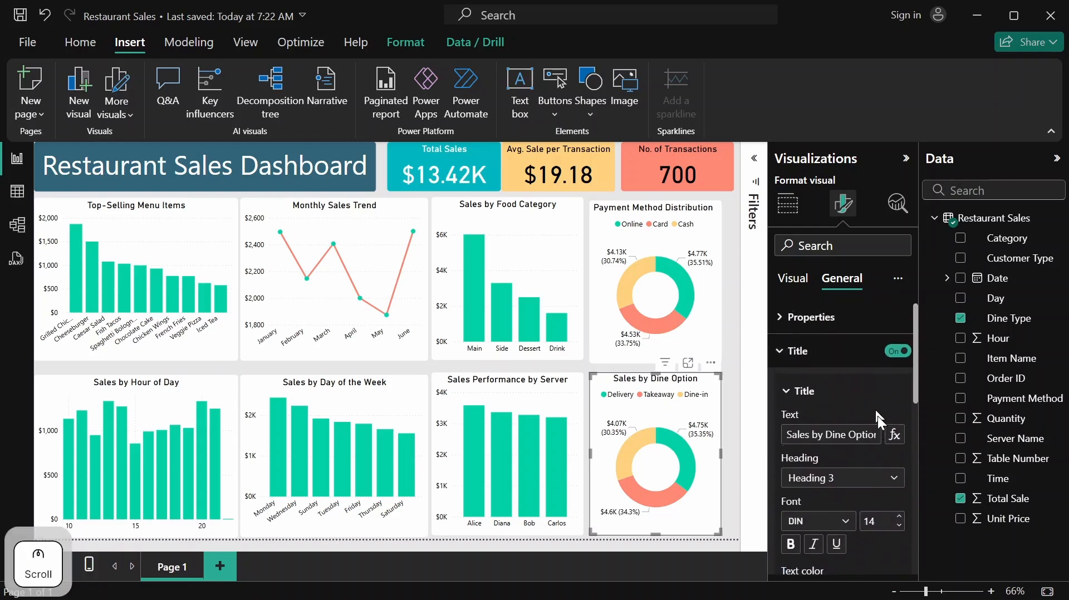
{"action": "left_click", "coordinate": [829, 359]}
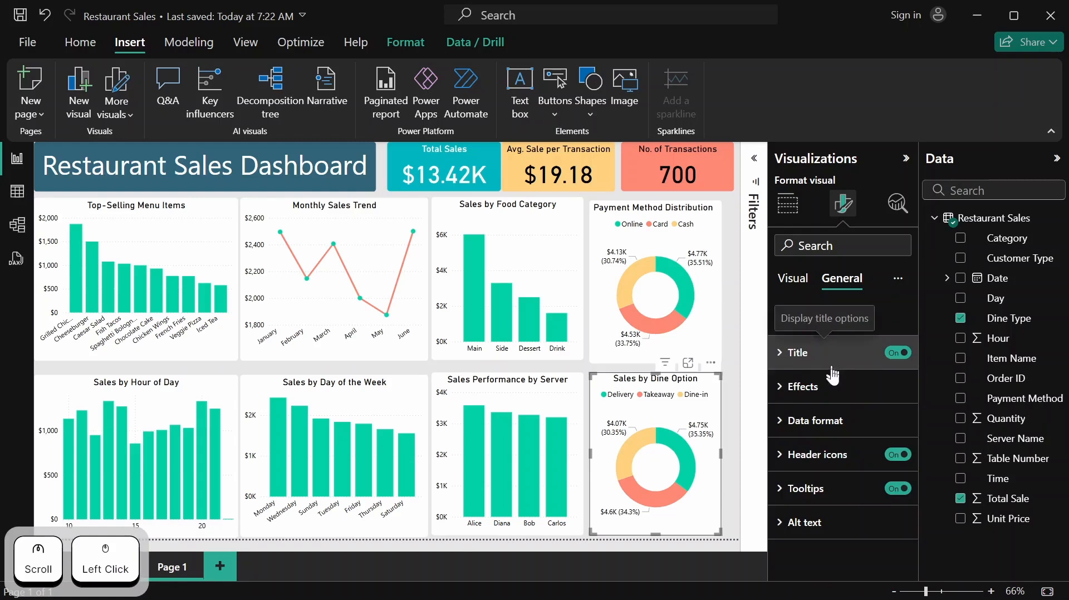
Turn on the visual border of the Sales by Dine Option chart and colour it white (#FFFFFF)
{"action": "left_click", "coordinate": [829, 391]}
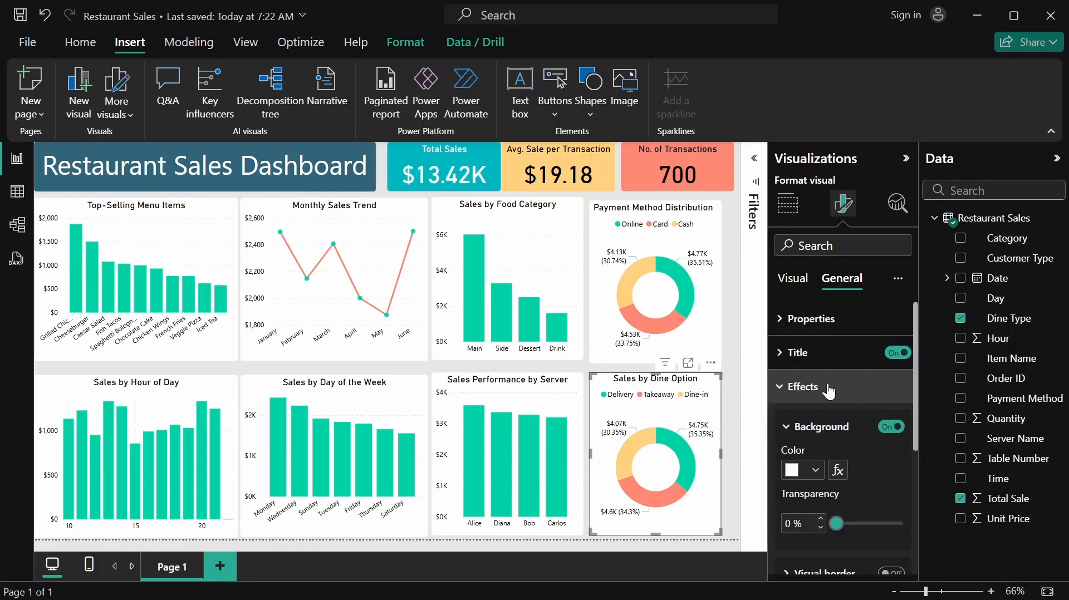
{"action": "scroll", "coordinate": [829, 392], "scroll_direction": "down", "scroll_amount": 3}
{"action": "scroll", "coordinate": [831, 419], "scroll_direction": "down", "scroll_amount": 3}
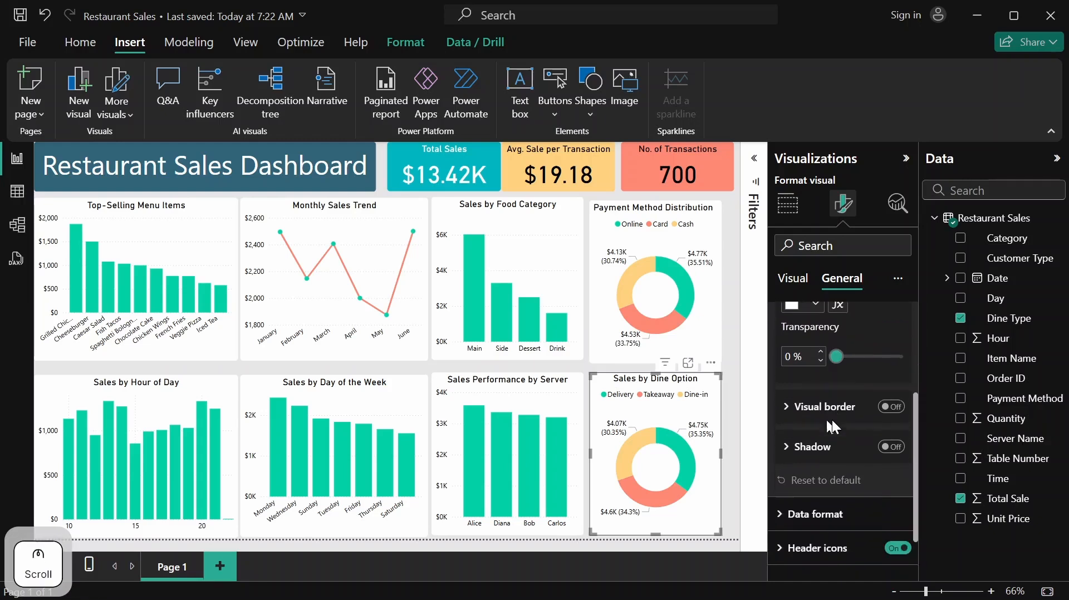
{"action": "left_click", "coordinate": [894, 407]}
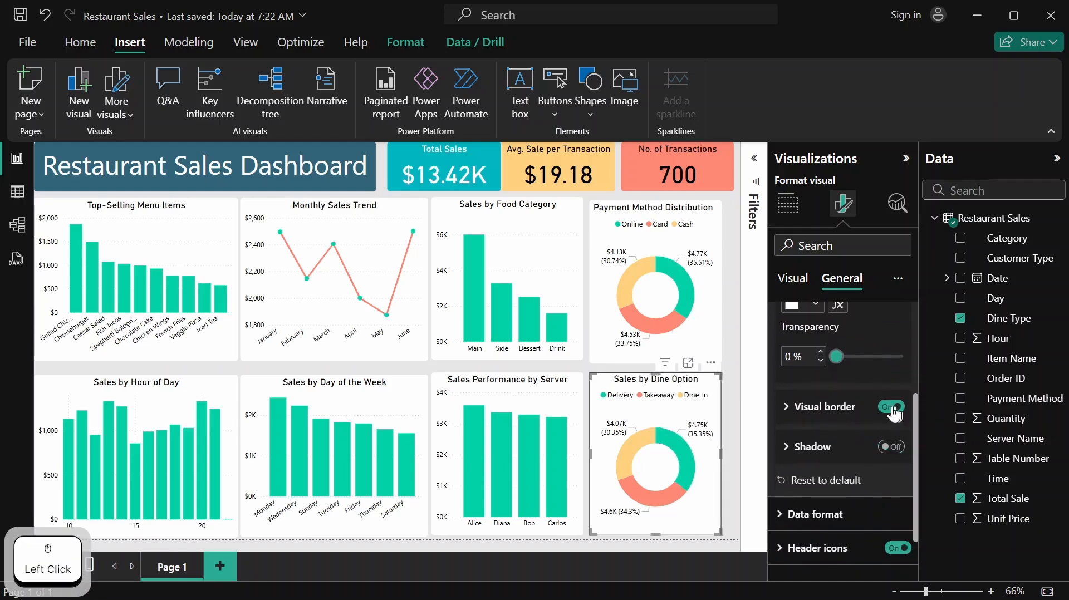
{"action": "left_click", "coordinate": [790, 407]}
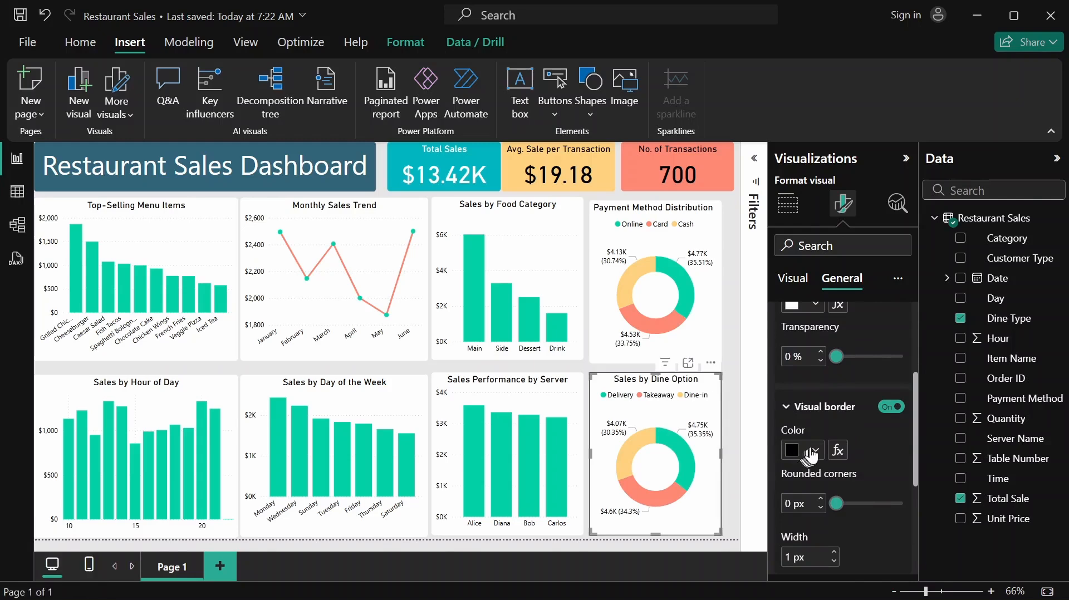
{"action": "left_click", "coordinate": [815, 450]}
{"action": "left_click", "coordinate": [894, 378]}
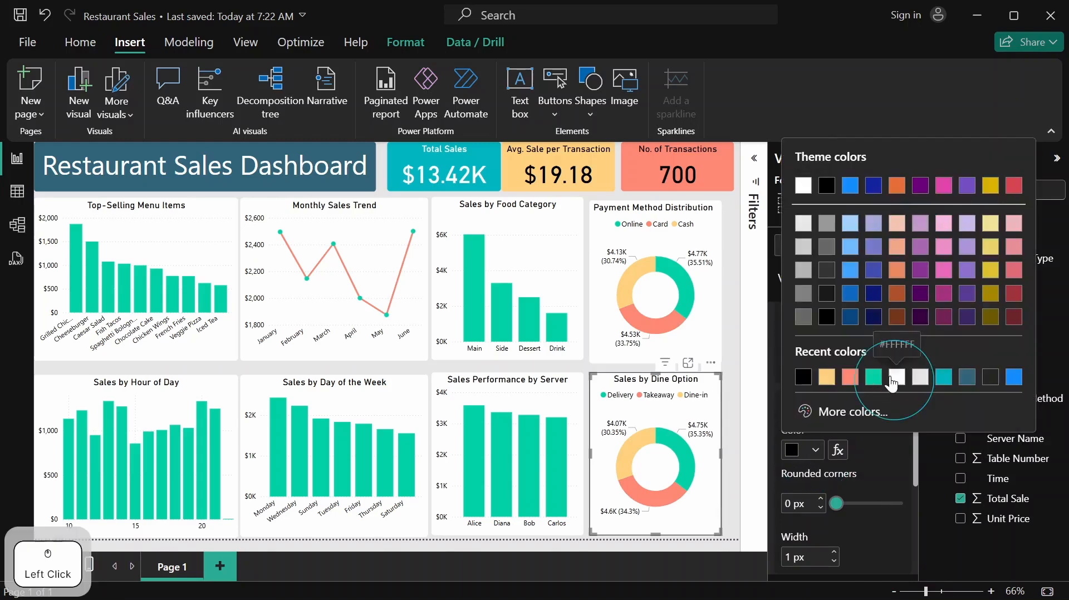
Set the border's rounded corners on the Sales by Dine Option chart to 5 px and deselect the chart
{"action": "left_click", "coordinate": [821, 499]}
{"action": "left_click", "coordinate": [821, 499]}
{"action": "left_click", "coordinate": [821, 499]}
{"action": "left_click", "coordinate": [822, 499]}
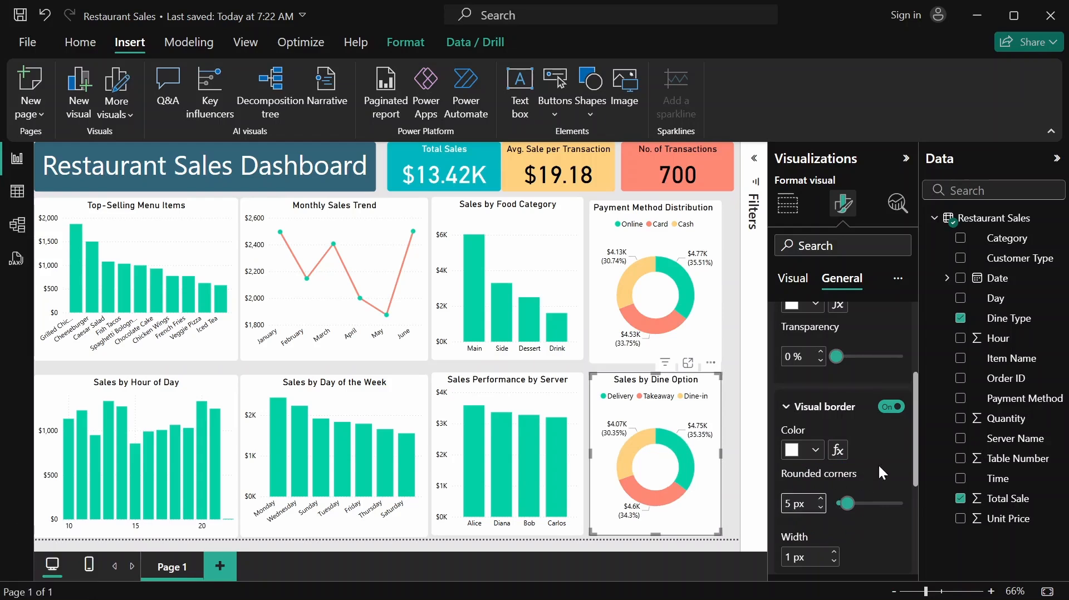
{"action": "left_click", "coordinate": [732, 430]}
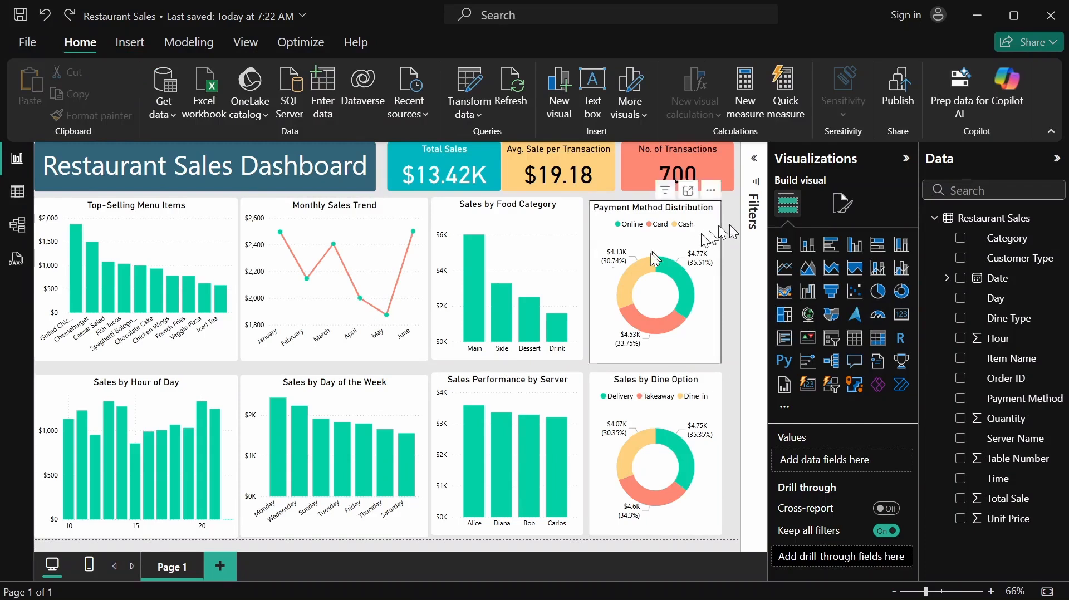
Nudge the Restaurant Sales Dashboard title text box slightly right and down, away from the page's corner
{"action": "left_click", "coordinate": [372, 177]}
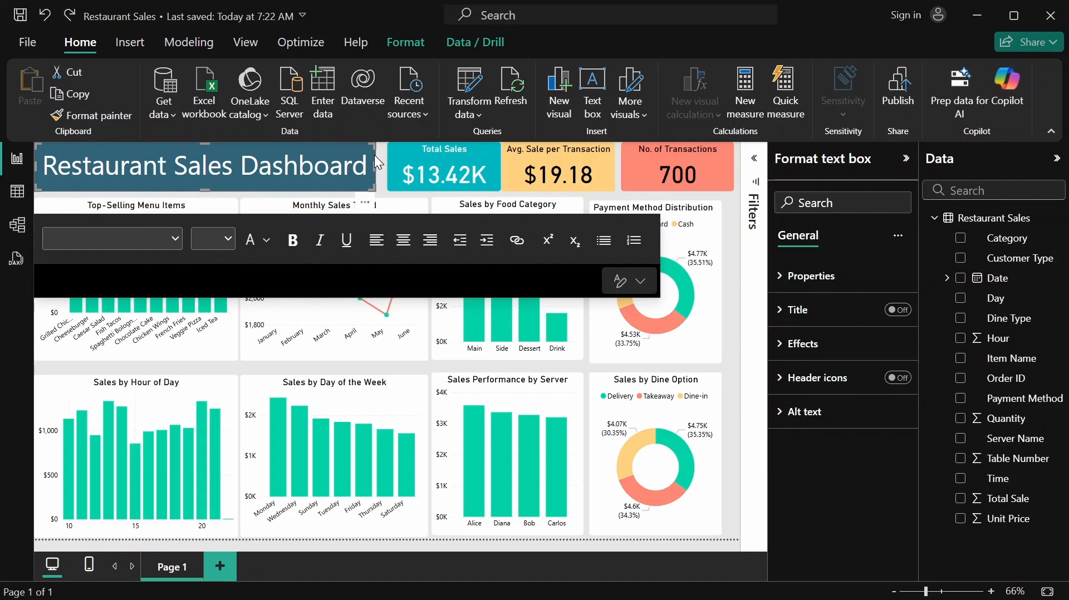
{"action": "key", "text": "Right"}
{"action": "key", "text": "Right"}
{"action": "key", "text": "Right"}
{"action": "key", "text": "Right"}
{"action": "key", "text": "Down"}
{"action": "key", "text": "Down"}
{"action": "key", "text": "Down"}
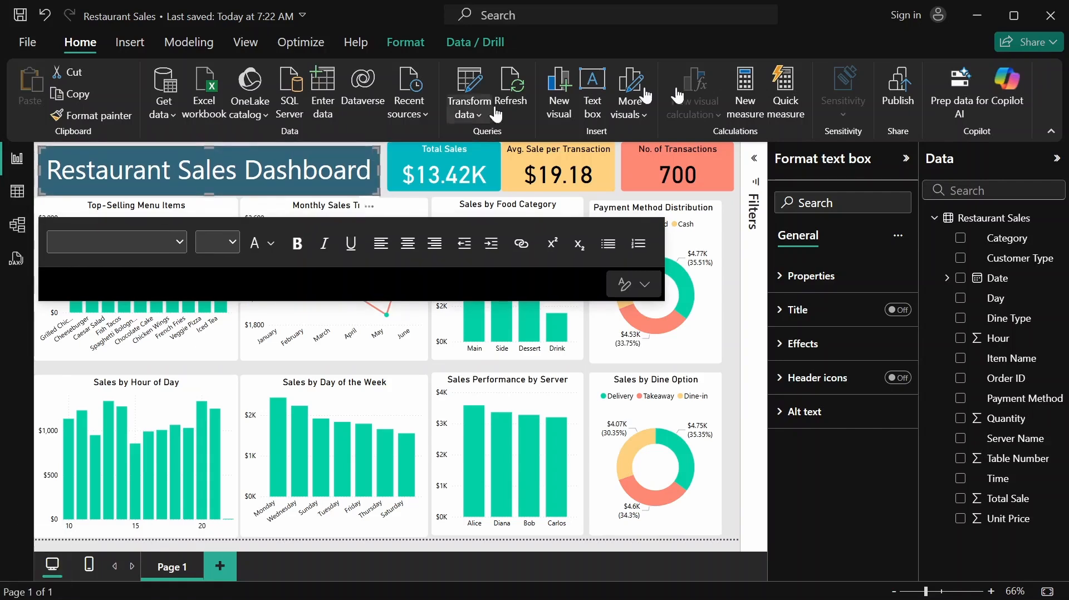
Nudge the No. of Transactions card slightly left and down until its upper edge is level with the title text box
{"action": "left_click", "coordinate": [720, 167]}
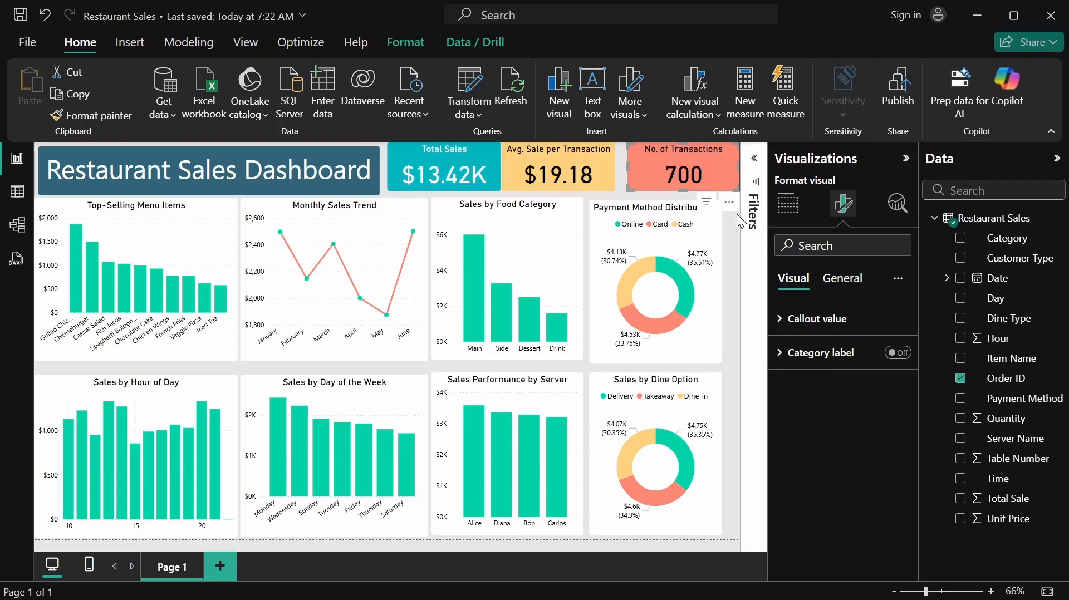
{"action": "key", "text": "Left"}
{"action": "key", "text": "Left"}
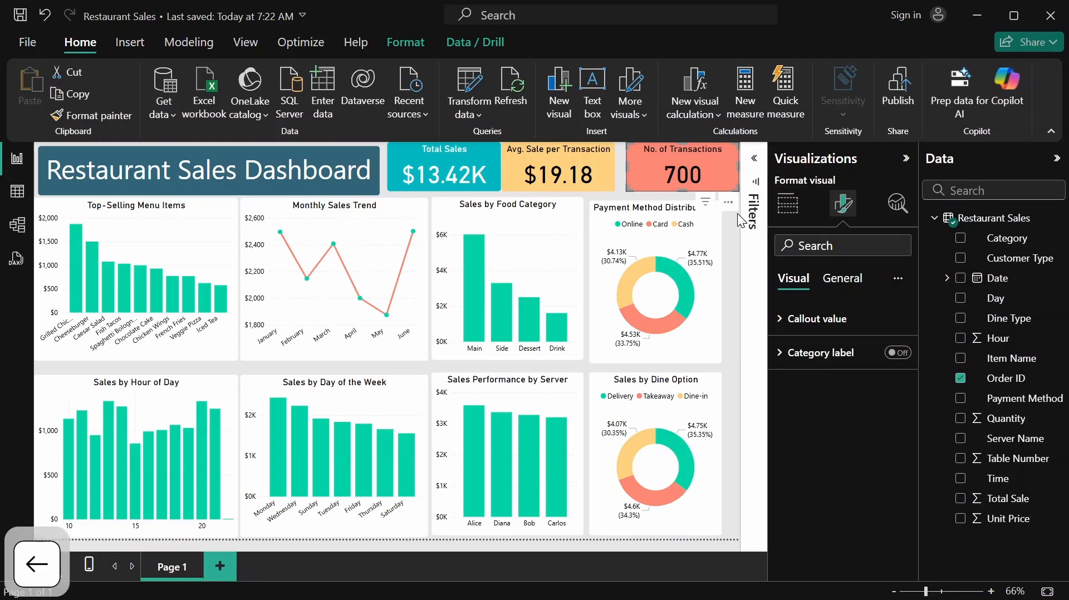
{"action": "key", "text": "Left"}
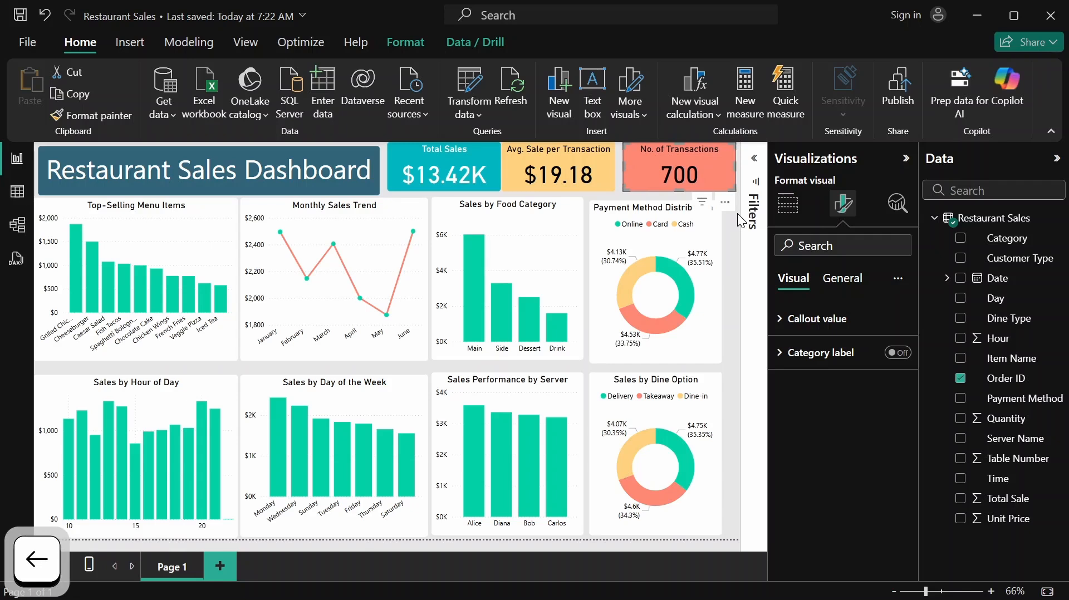
{"action": "key", "text": "Down"}
{"action": "key", "text": "Down"}
{"action": "key", "text": "Down"}
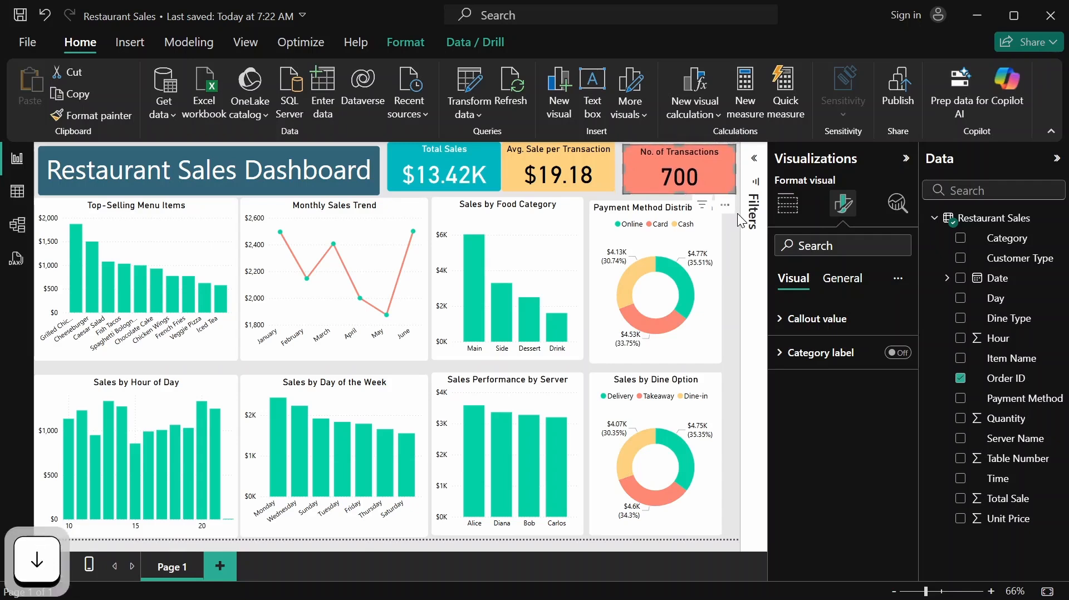
{"action": "key", "text": "Down"}
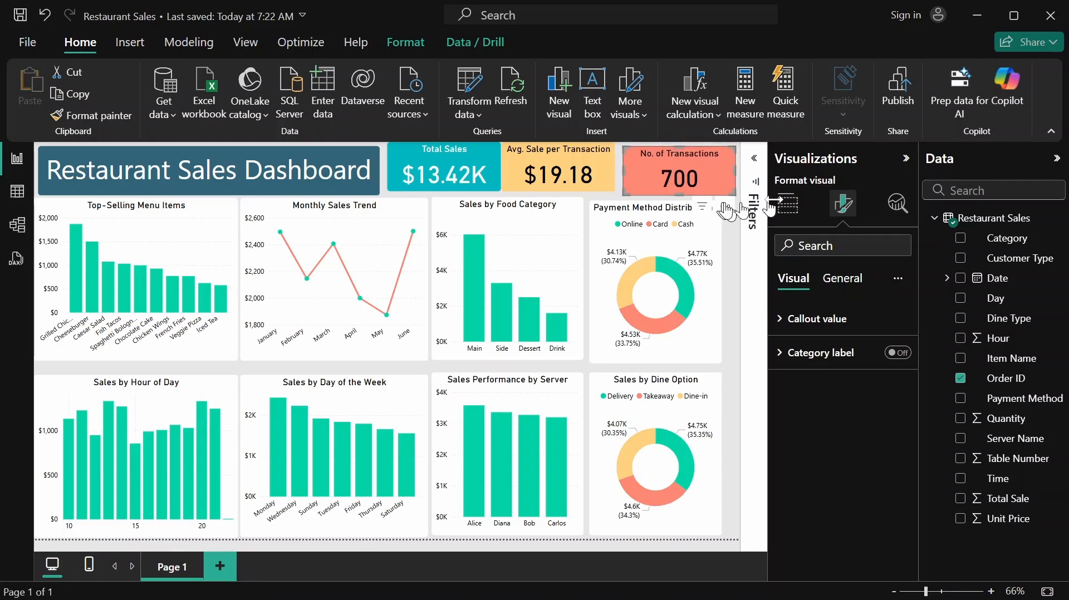
Align the title text box and the three cards along their bottom edges, and distribute them horizontally
{"action": "left_click", "coordinate": [603, 162], "text": "shift"}
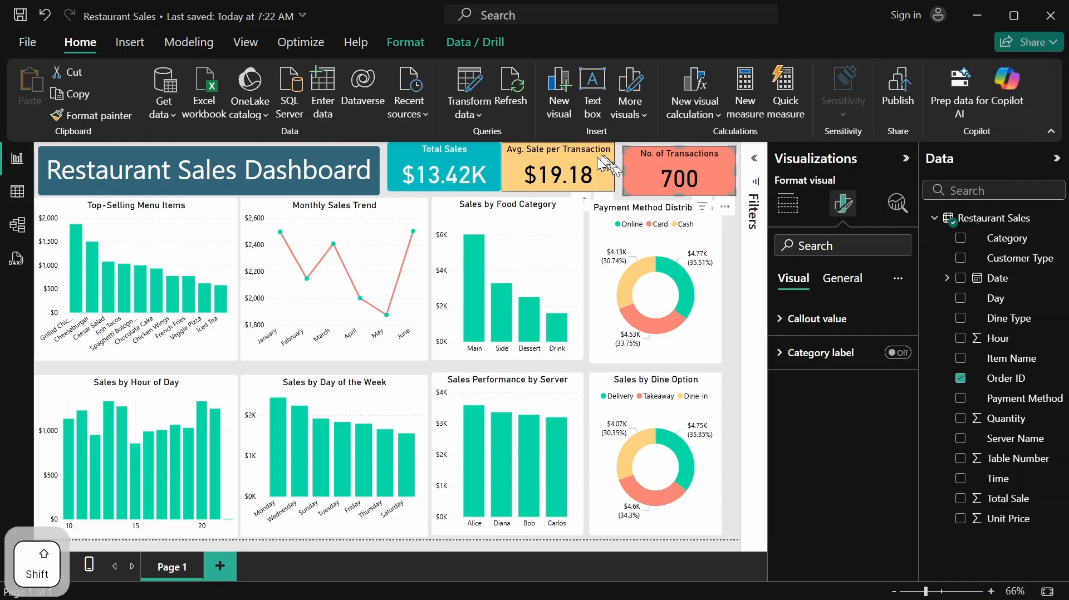
{"action": "left_click", "coordinate": [592, 161], "text": "shift"}
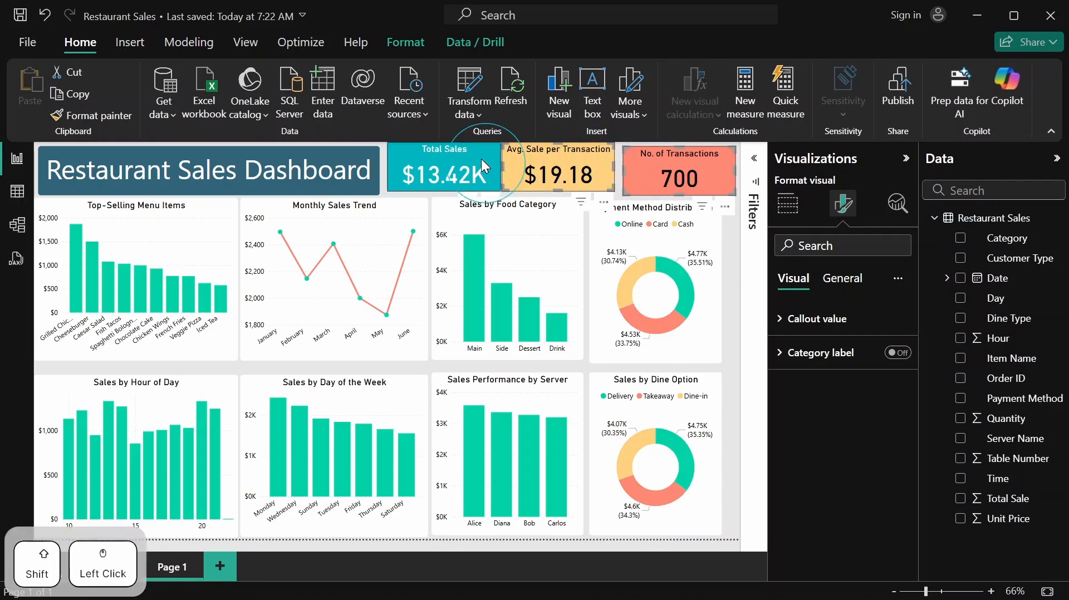
{"action": "left_click", "coordinate": [364, 149], "text": "shift"}
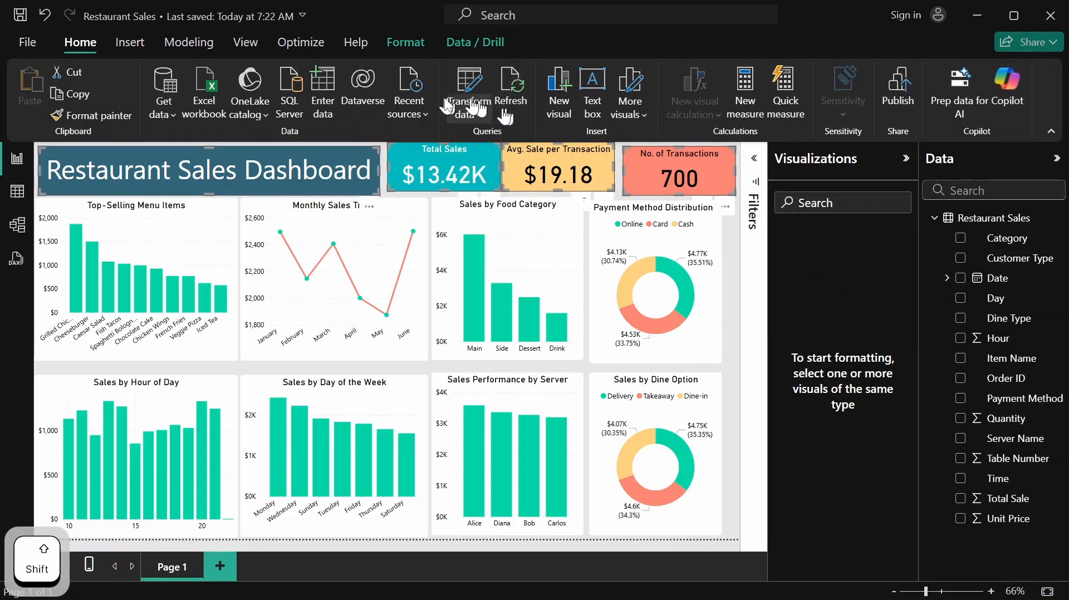
{"action": "left_click", "coordinate": [406, 42]}
{"action": "left_click", "coordinate": [359, 103]}
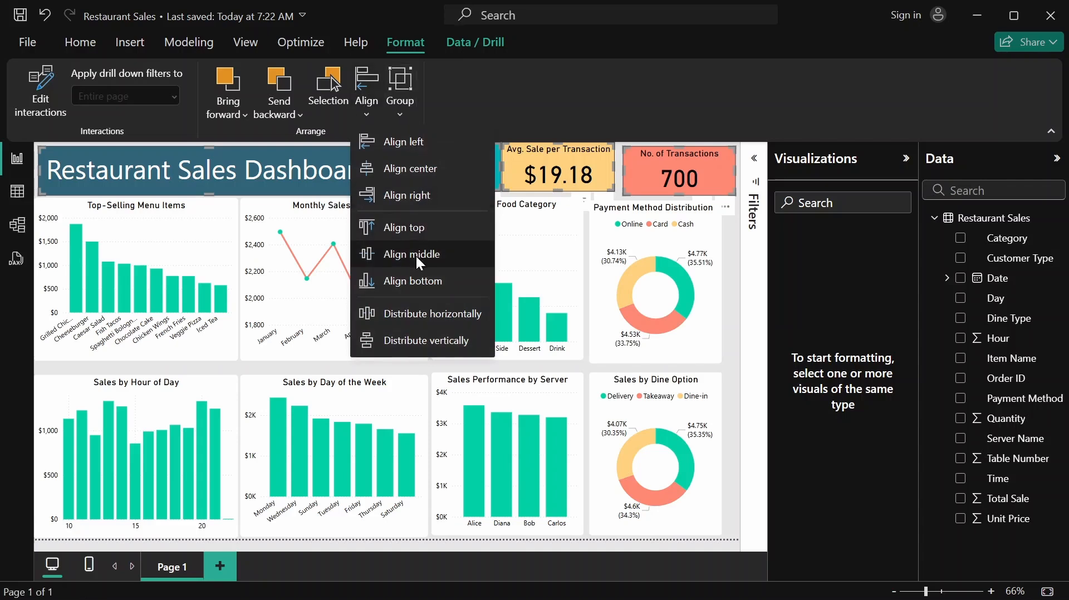
{"action": "left_click", "coordinate": [421, 284]}
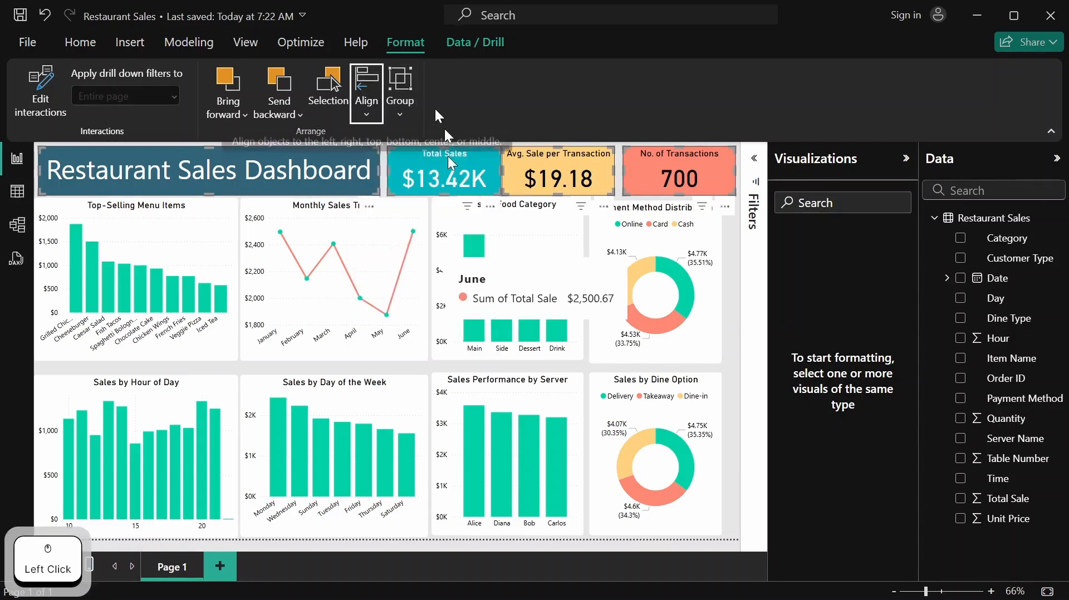
{"action": "left_click", "coordinate": [368, 114]}
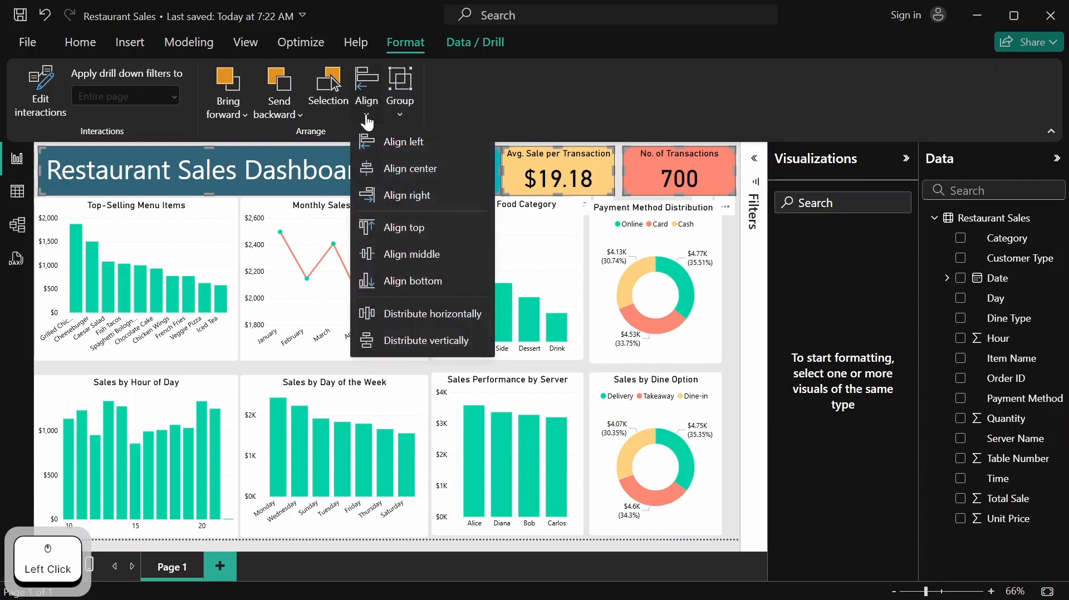
{"action": "left_click", "coordinate": [425, 314]}
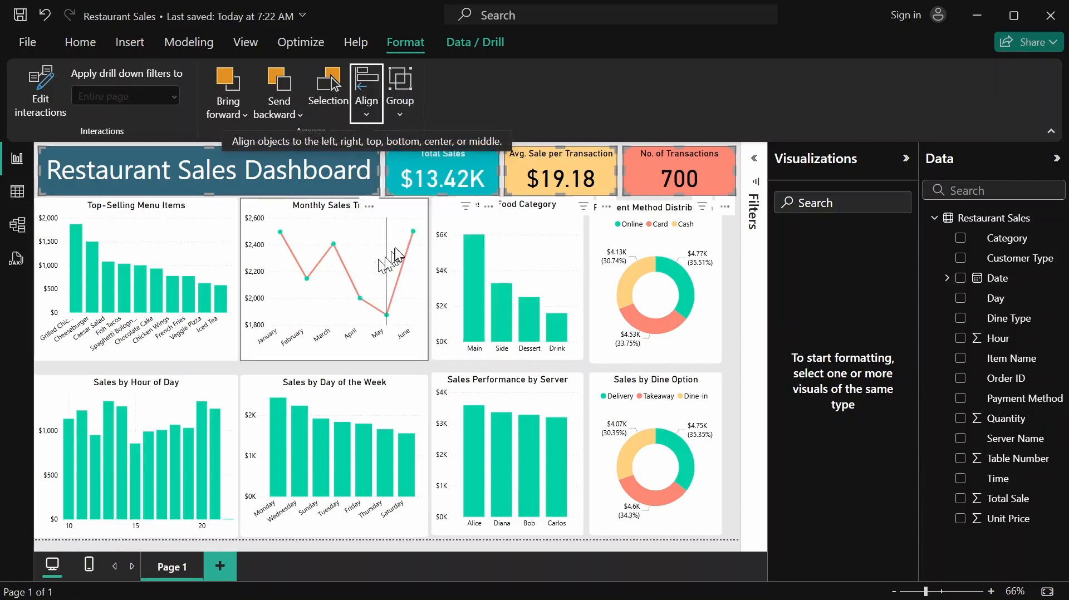
{"action": "left_click", "coordinate": [733, 289]}
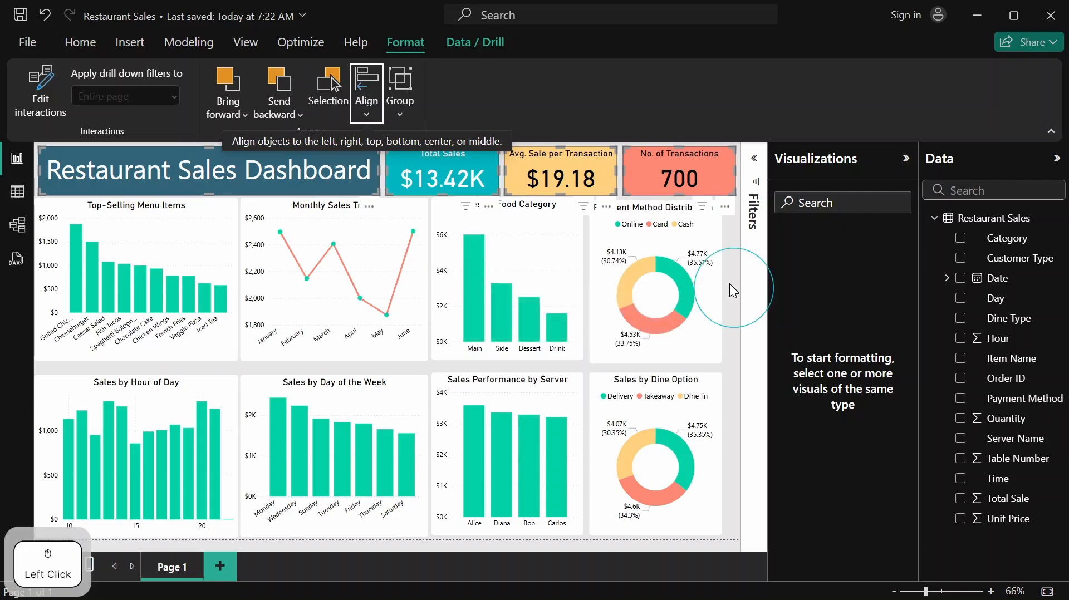
Move the Top-Selling Menu Items chart flush with the title's left edge and the Payment Method Distribution chart flush with the last card's right edge
{"action": "left_click", "coordinate": [203, 224]}
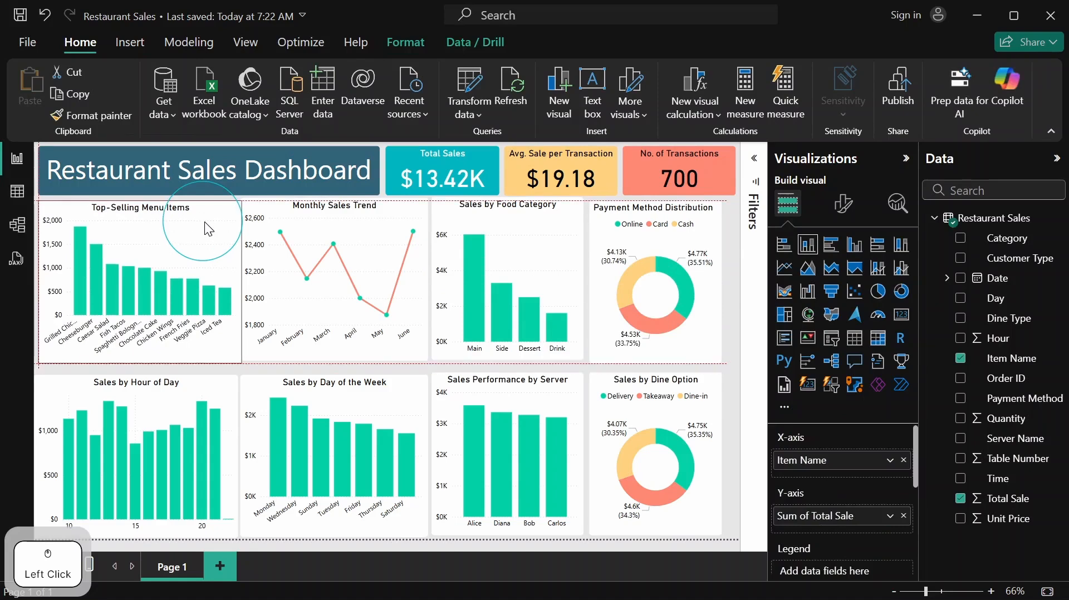
{"action": "left_click", "coordinate": [205, 222]}
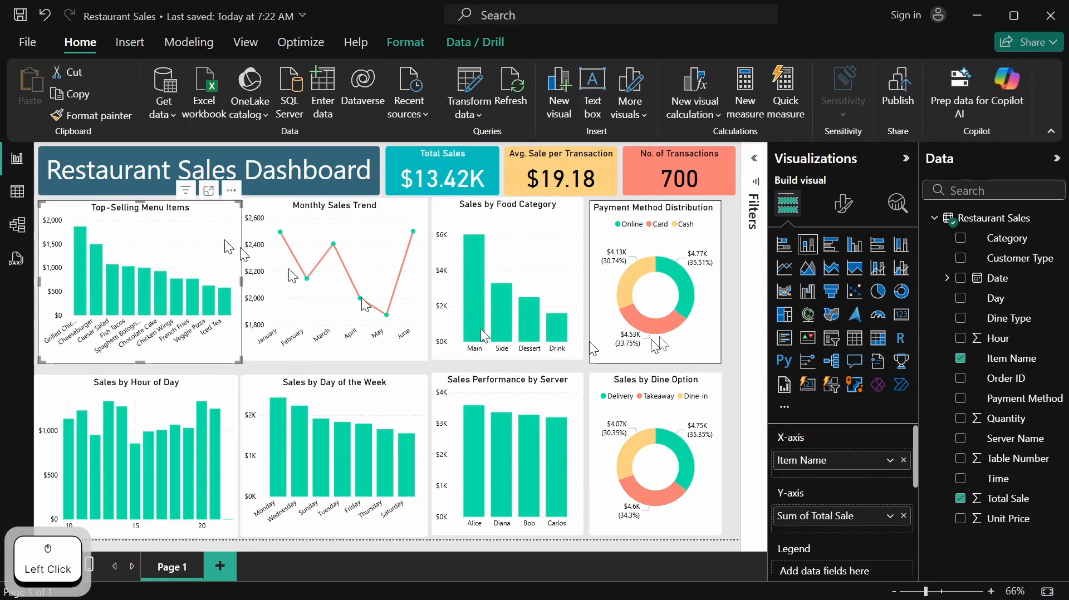
{"action": "left_click_drag", "start_coordinate": [706, 282], "coordinate": [720, 287]}
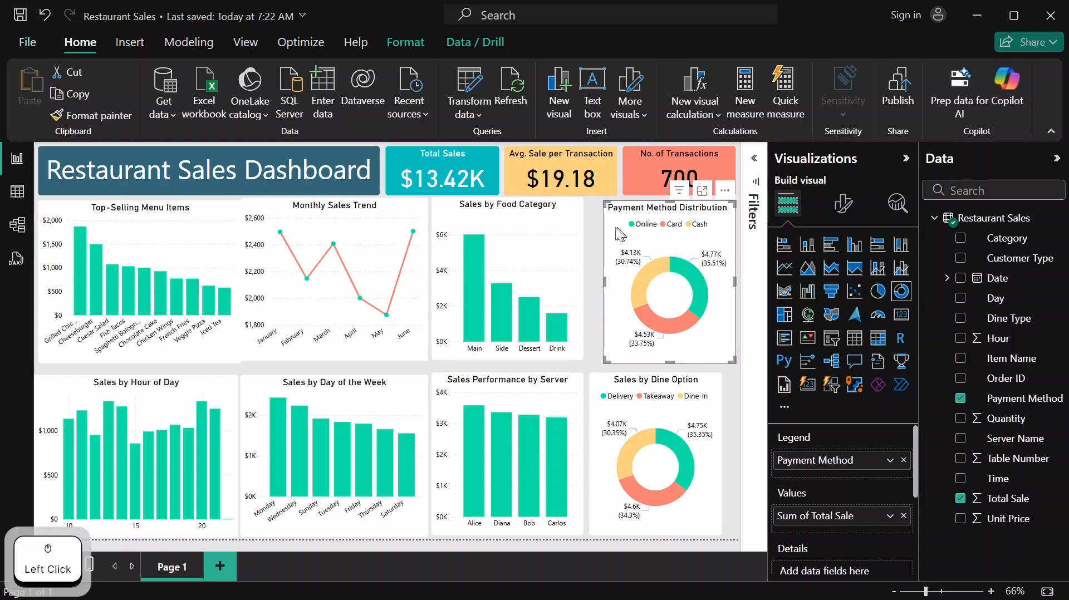
Align the four upper-row charts to their middles and distribute them horizontally
{"action": "left_click", "coordinate": [578, 245], "text": "shift"}
{"action": "left_click", "coordinate": [406, 226], "text": "shift"}
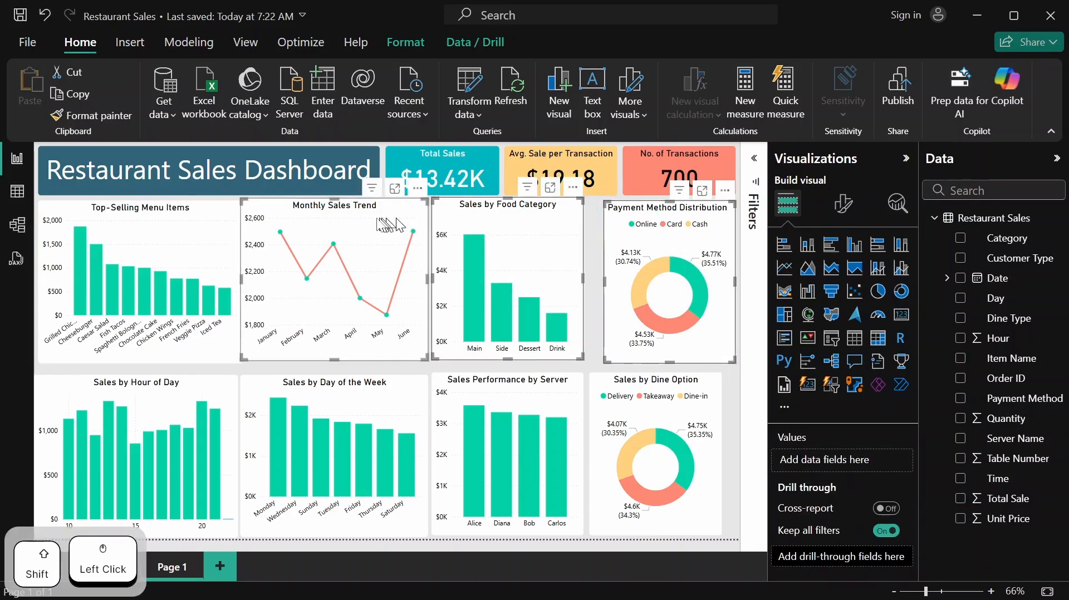
{"action": "left_click", "coordinate": [217, 225], "text": "shift"}
{"action": "left_click", "coordinate": [402, 43]}
{"action": "left_click", "coordinate": [377, 114]}
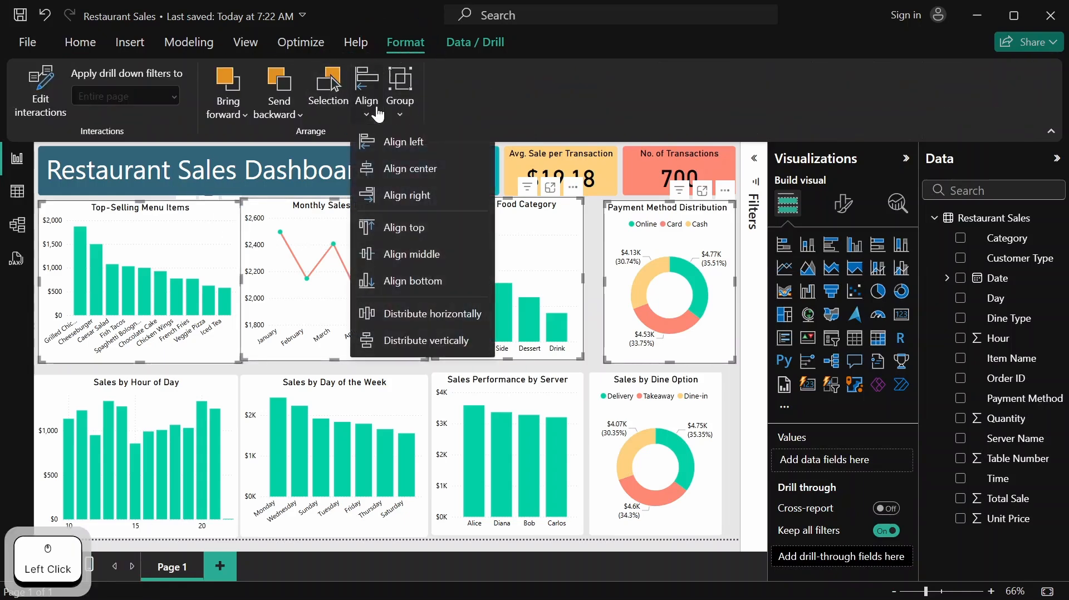
{"action": "left_click", "coordinate": [423, 270]}
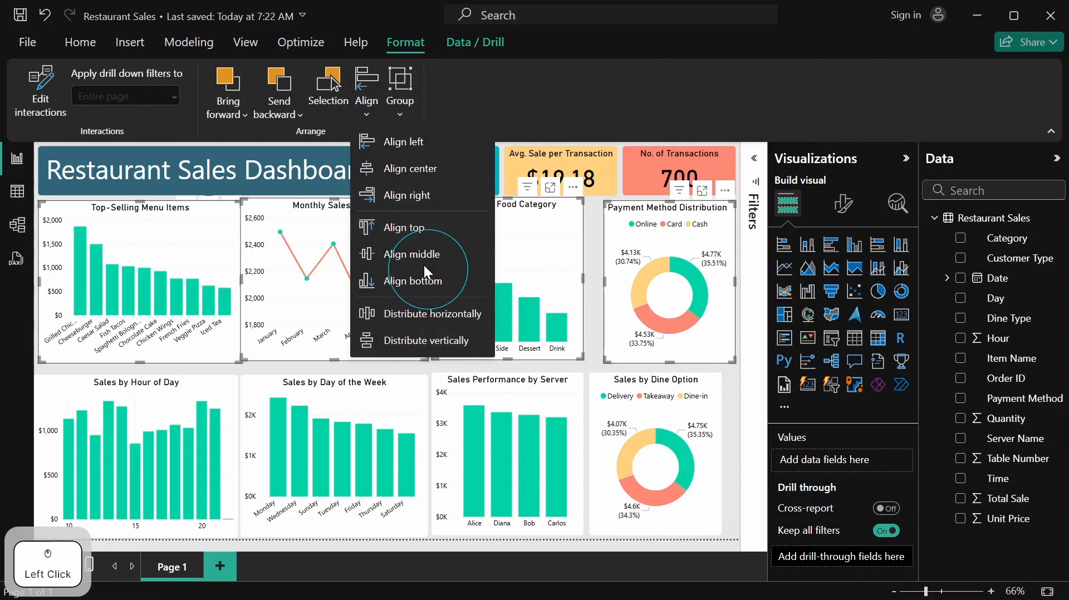
{"action": "left_click", "coordinate": [368, 89]}
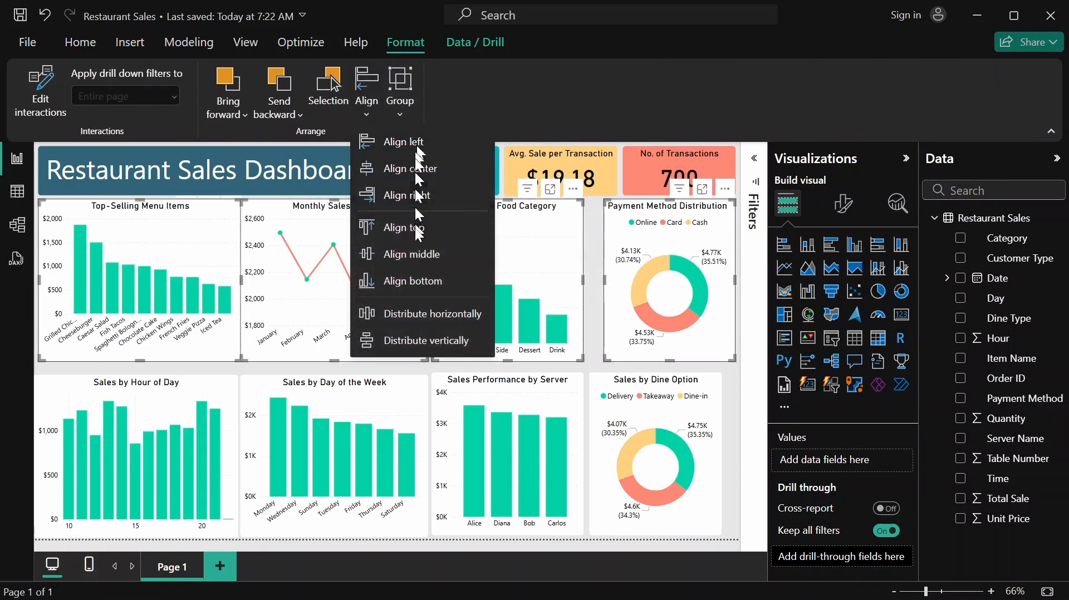
{"action": "left_click", "coordinate": [437, 316]}
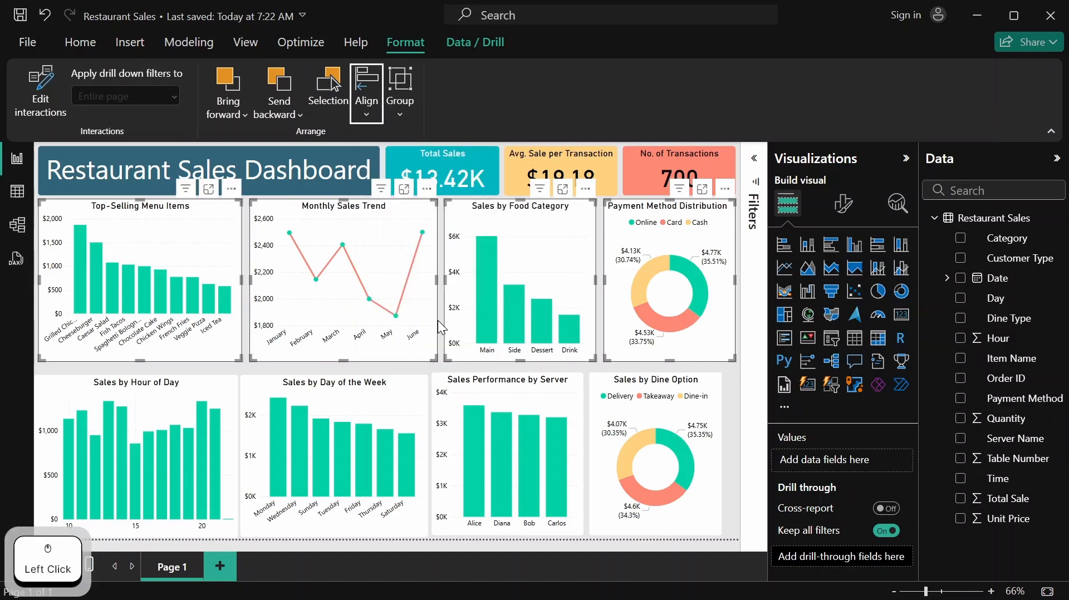
{"action": "left_click", "coordinate": [546, 249]}
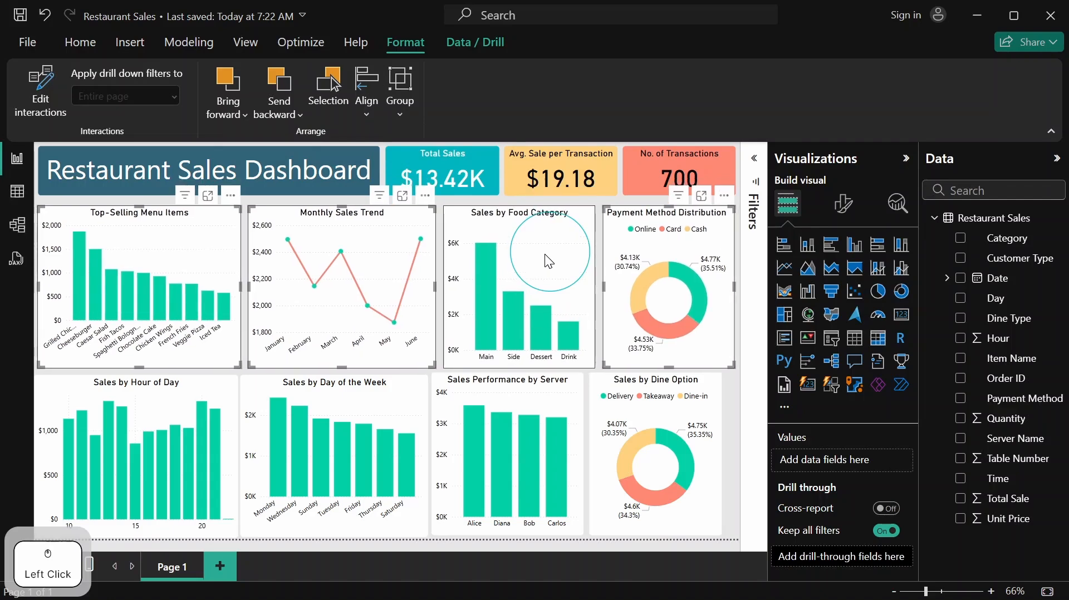
{"action": "left_click", "coordinate": [544, 254]}
{"action": "key", "text": "ctrl+z"}
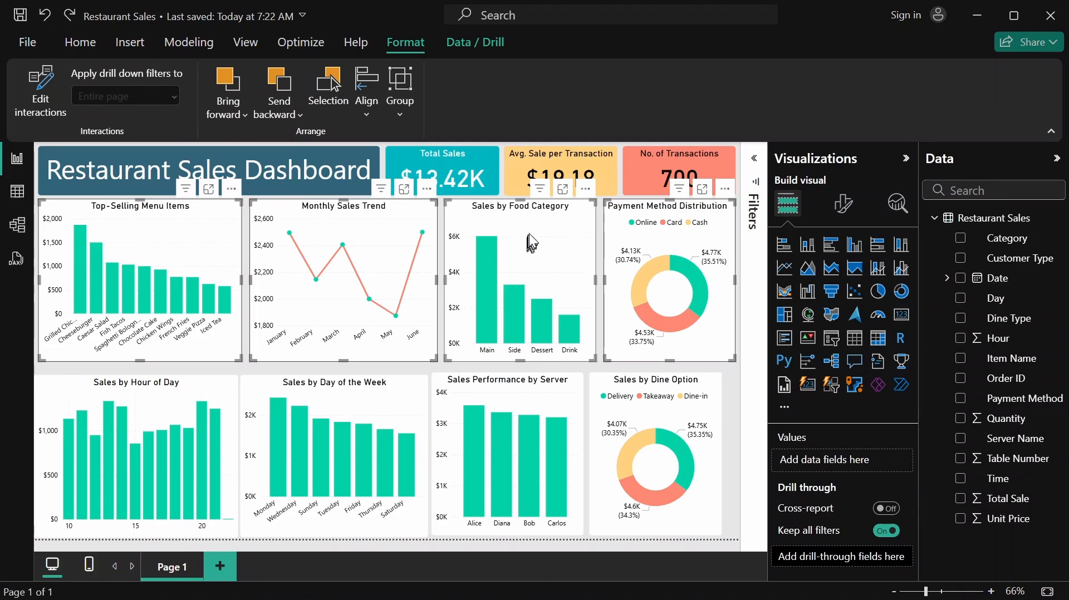
Move the four upper-row charts together slightly down, widening the gap below the title and cards
{"action": "left_click", "coordinate": [529, 234]}
{"action": "left_click_drag", "start_coordinate": [529, 236], "coordinate": [529, 240]}
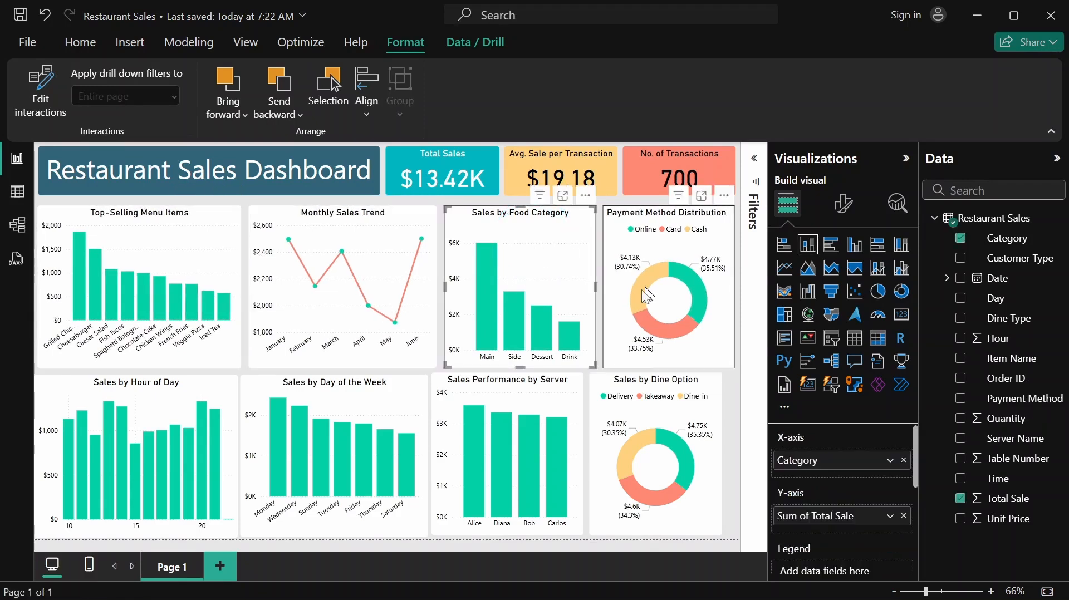
Shift the Sales by Dine Option and Sales by Hour of Day charts right to line up with the charts above them
{"action": "left_click", "coordinate": [714, 463]}
{"action": "mouse_move", "coordinate": [723, 461]}
{"action": "left_mouse_down"}
{"action": "mouse_move", "coordinate": [713, 472]}
{"action": "mouse_move", "coordinate": [723, 471]}
{"action": "left_mouse_up"}
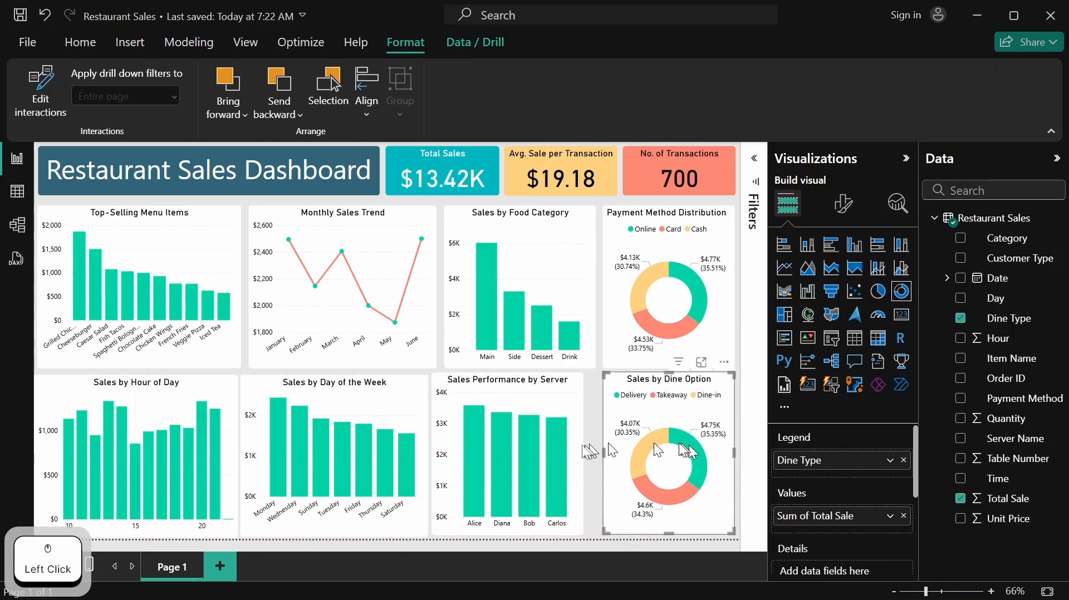
{"action": "left_click", "coordinate": [83, 391]}
{"action": "left_click_drag", "start_coordinate": [83, 391], "coordinate": [75, 392]}
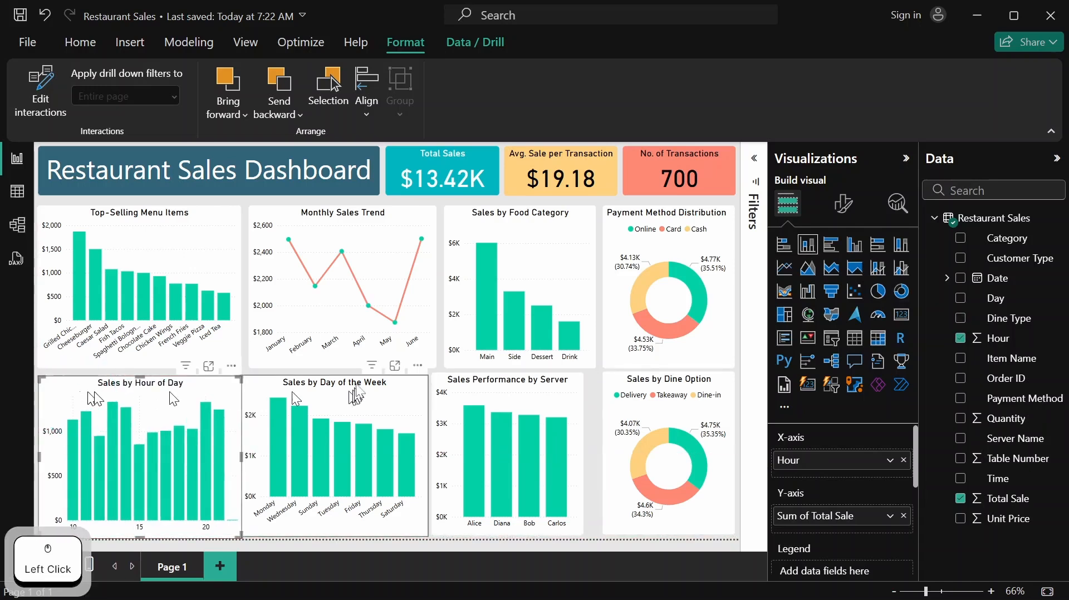
Align the four lower-row charts to their middles and distribute them horizontally
{"action": "left_click", "coordinate": [379, 404], "text": "shift"}
{"action": "left_click", "coordinate": [518, 401], "text": "shift"}
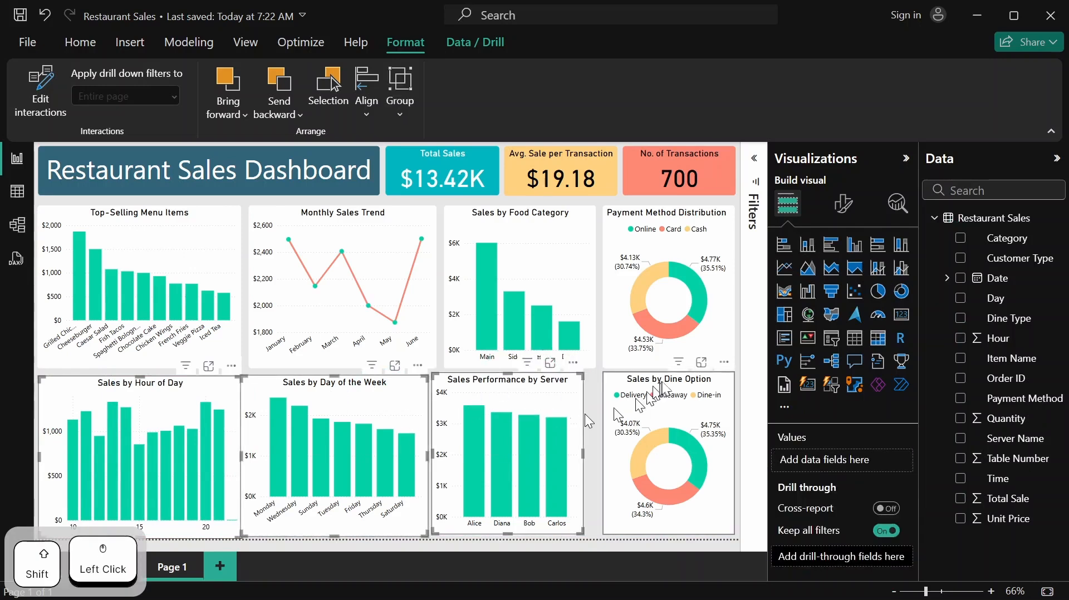
{"action": "left_click", "coordinate": [668, 397], "text": "shift"}
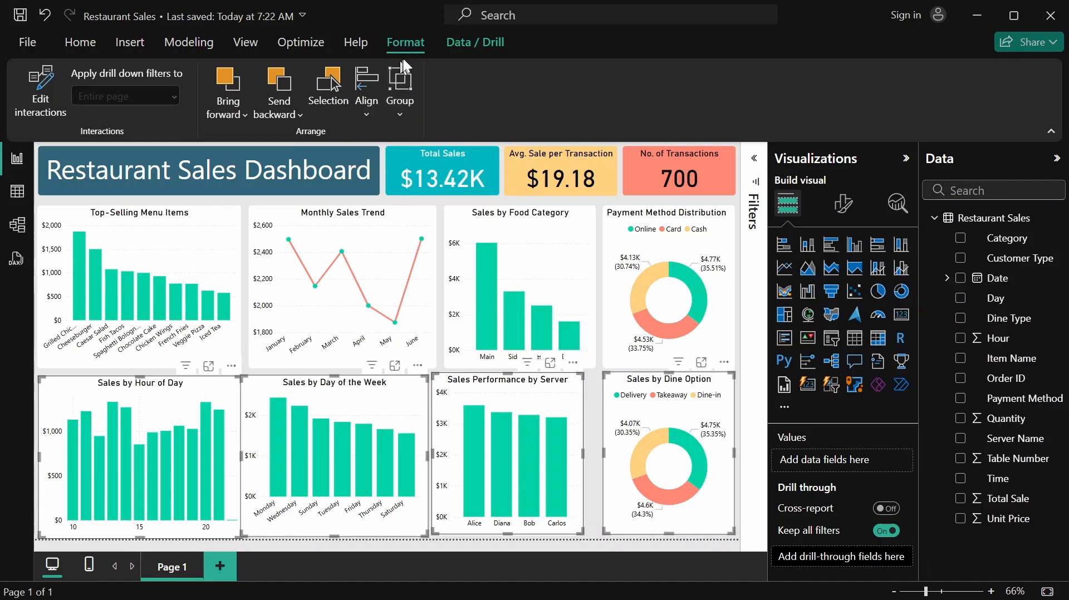
{"action": "left_click", "coordinate": [369, 109]}
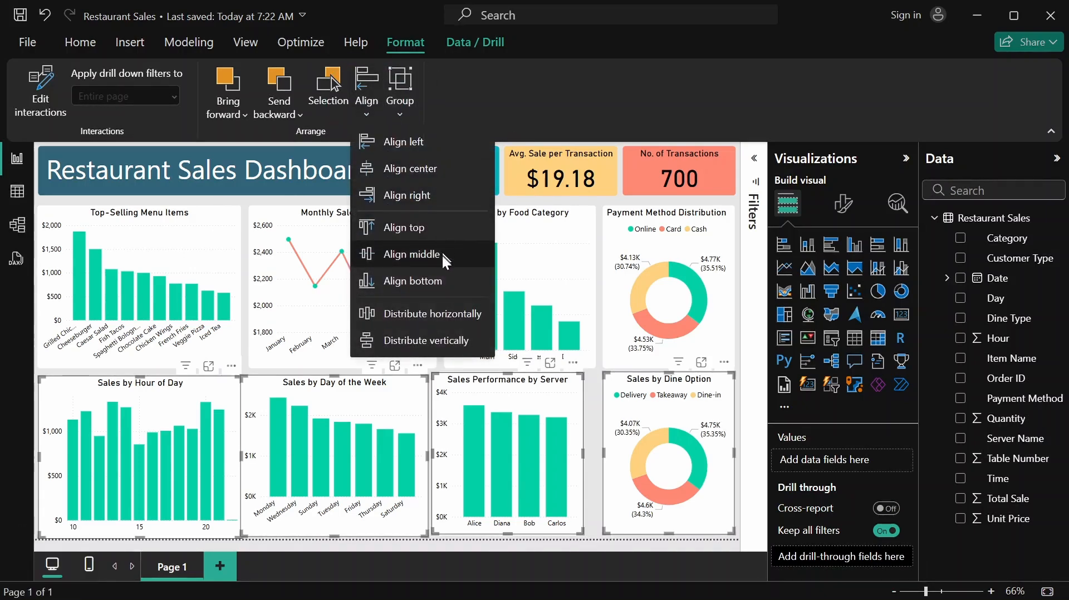
{"action": "left_click", "coordinate": [424, 227]}
{"action": "left_click", "coordinate": [375, 113]}
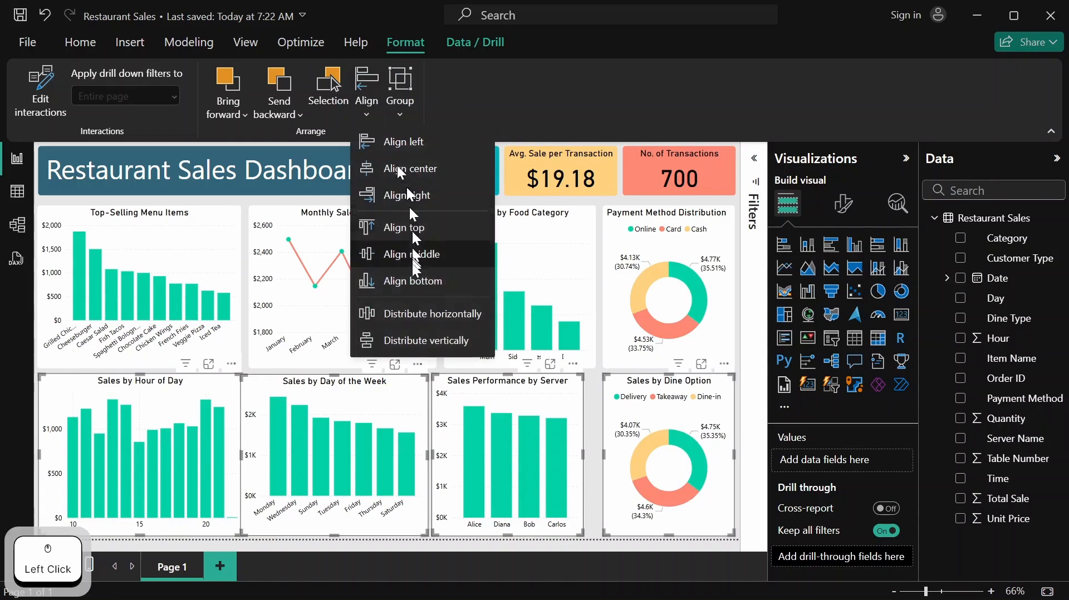
{"action": "left_click", "coordinate": [419, 308]}
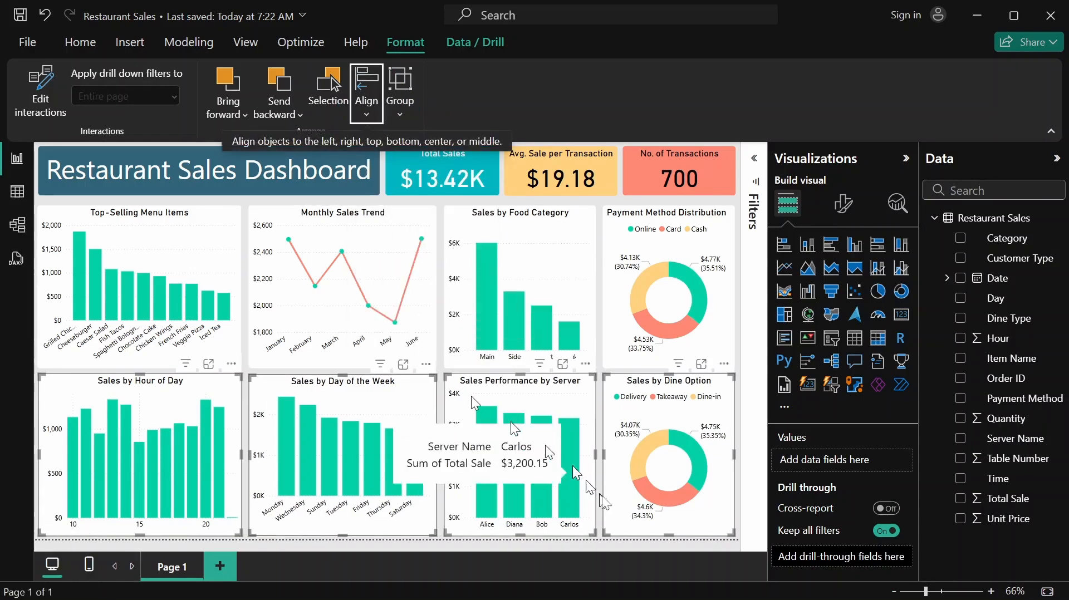
{"action": "left_click", "coordinate": [707, 547]}
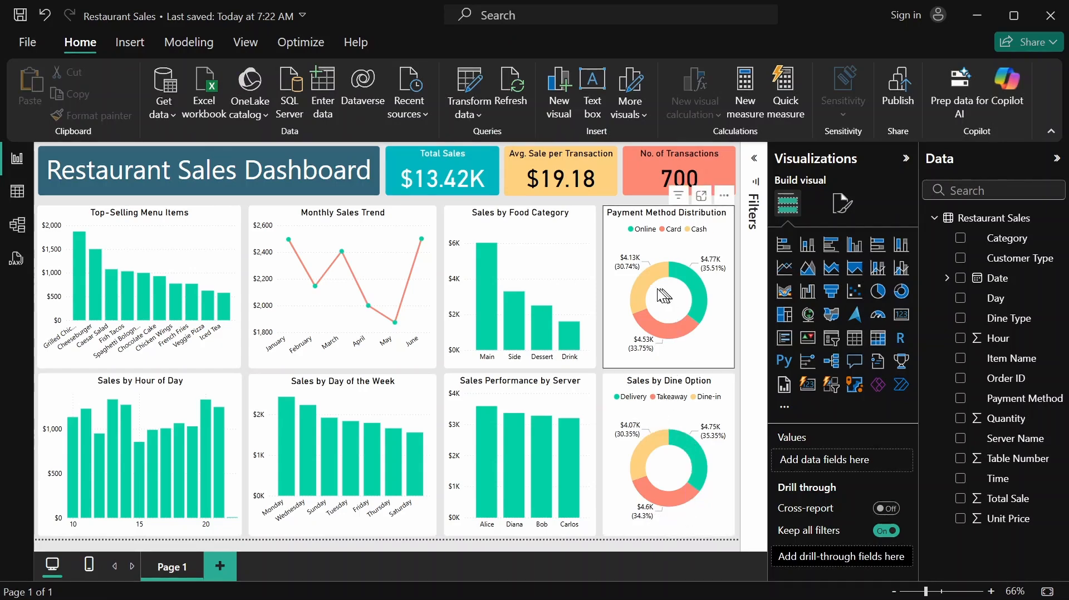
{"action": "left_click", "coordinate": [176, 270]}
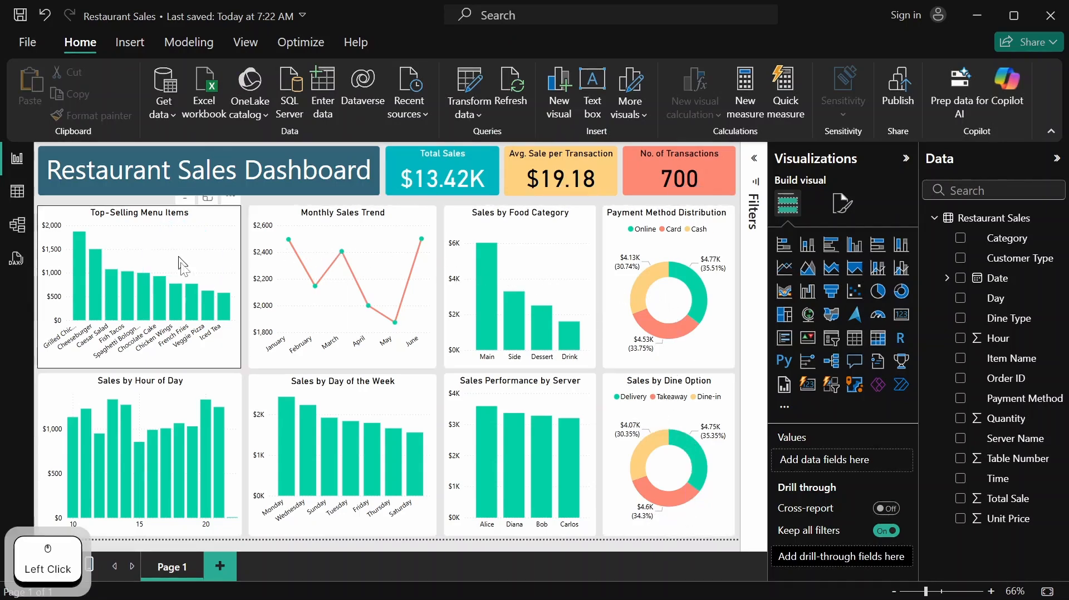
{"action": "left_click", "coordinate": [226, 412], "text": "shift"}
{"action": "left_click", "coordinate": [393, 253], "text": "shift"}
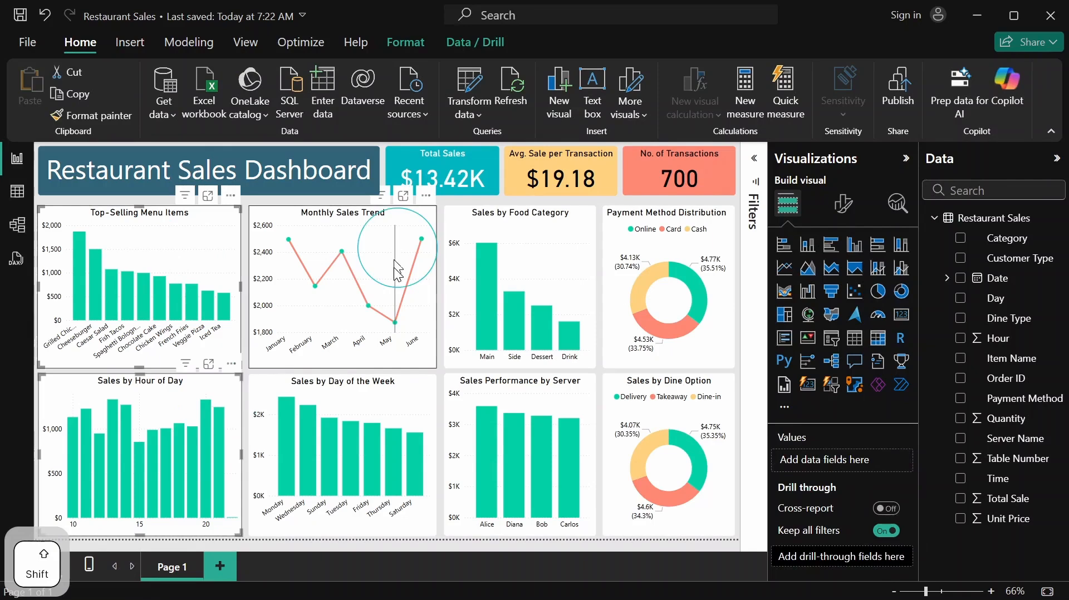
{"action": "left_click", "coordinate": [530, 337], "text": "shift"}
{"action": "left_click", "coordinate": [576, 273], "text": "shift"}
{"action": "left_click", "coordinate": [584, 410], "text": "shift"}
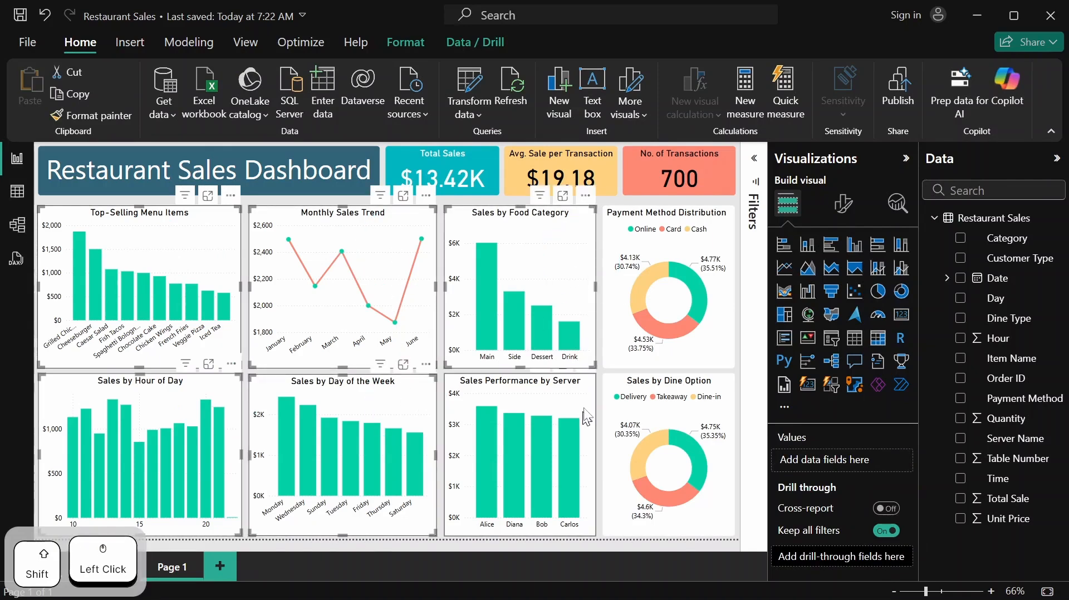
{"action": "left_click", "coordinate": [718, 255], "text": "shift"}
{"action": "left_click", "coordinate": [717, 408], "text": "shift"}
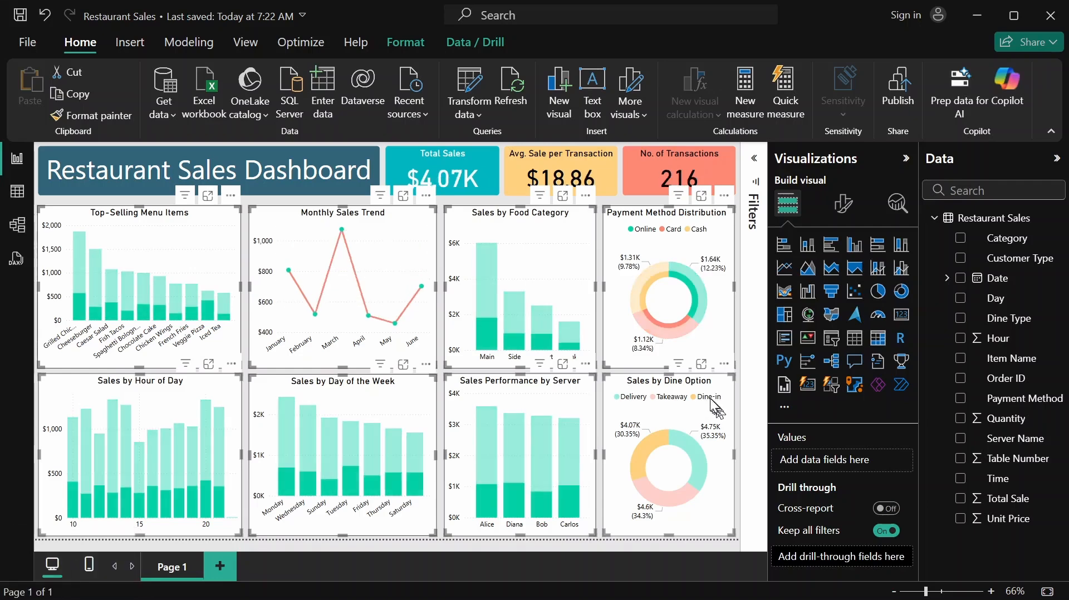
{"action": "left_click", "coordinate": [705, 404], "text": "shift"}
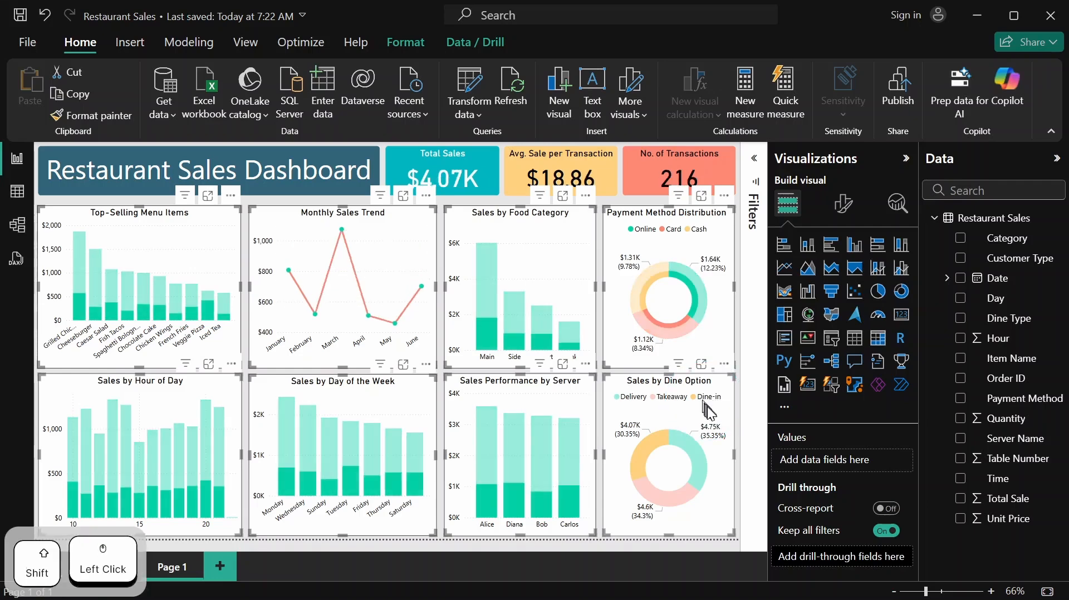
Move all eight charts together slightly up, narrowing the gap below the title and cards
{"action": "left_click", "coordinate": [698, 401]}
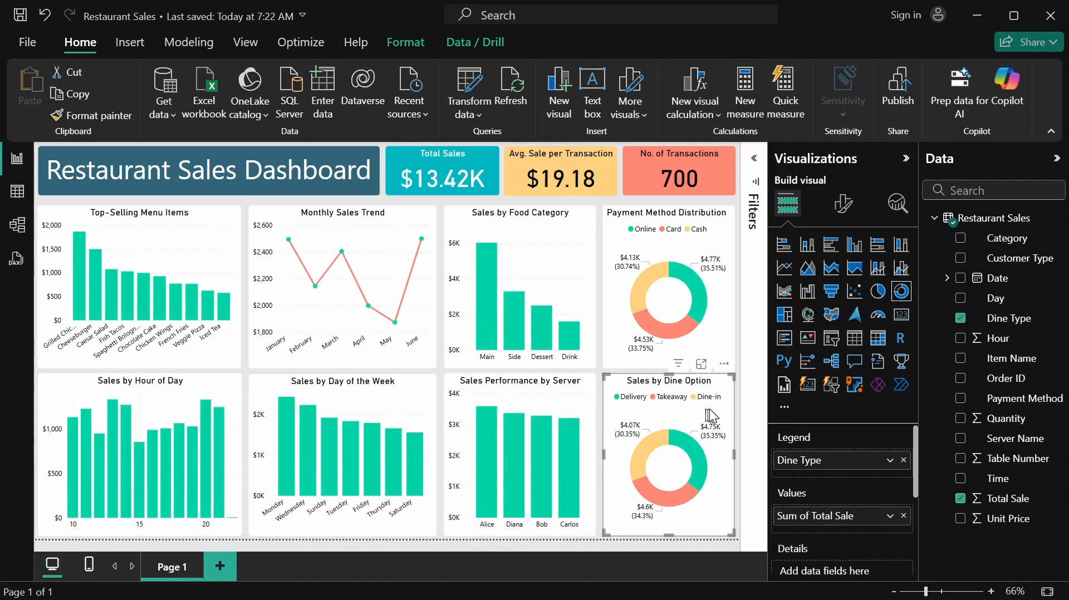
{"action": "left_click", "coordinate": [611, 295], "text": "shift"}
{"action": "left_click", "coordinate": [579, 261], "text": "shift"}
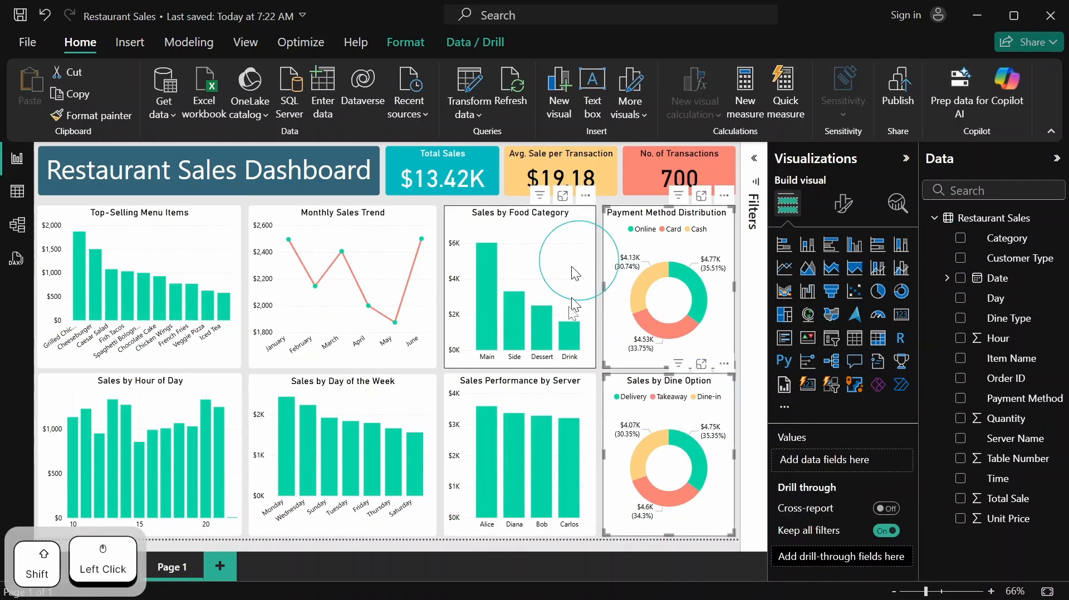
{"action": "left_click", "coordinate": [557, 390], "text": "shift"}
{"action": "left_click", "coordinate": [432, 309], "text": "shift"}
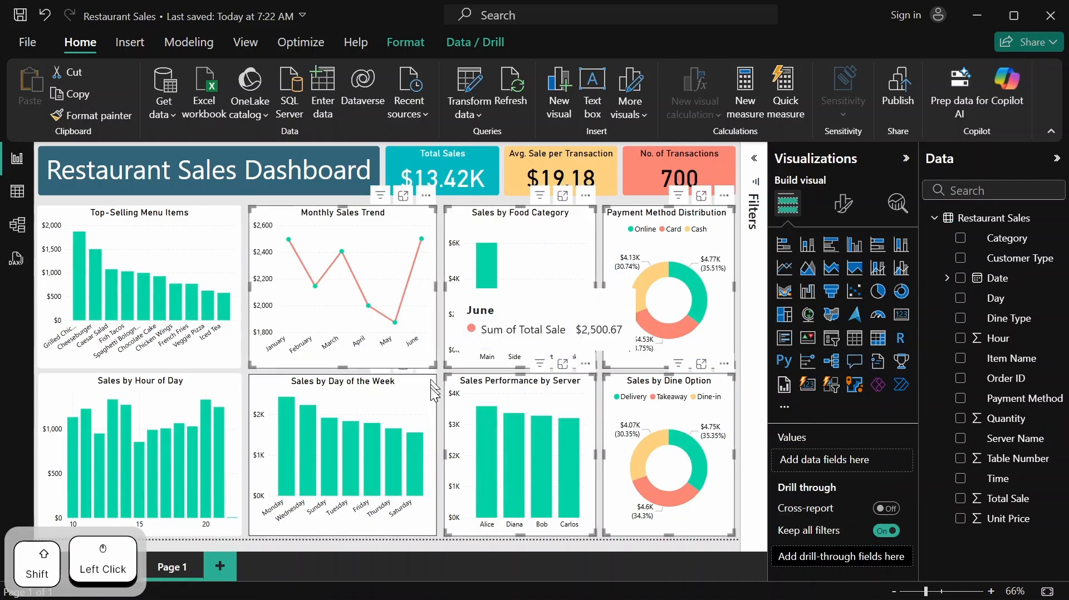
{"action": "left_click", "coordinate": [436, 390], "text": "shift"}
{"action": "left_click", "coordinate": [236, 372], "text": "shift"}
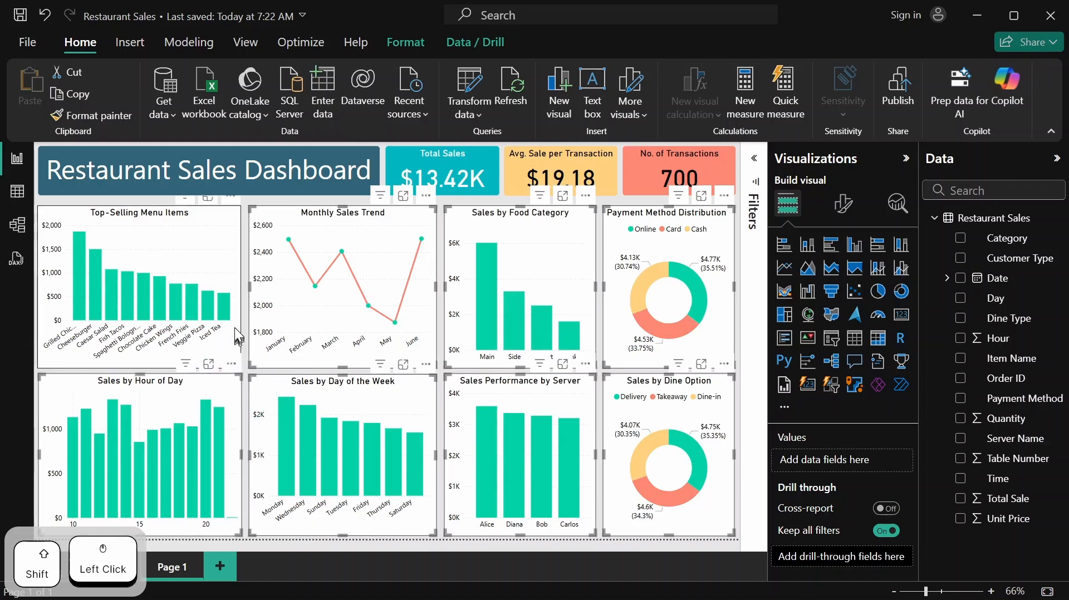
{"action": "left_click", "coordinate": [235, 273], "text": "shift"}
{"action": "left_click", "coordinate": [234, 269], "text": "shift"}
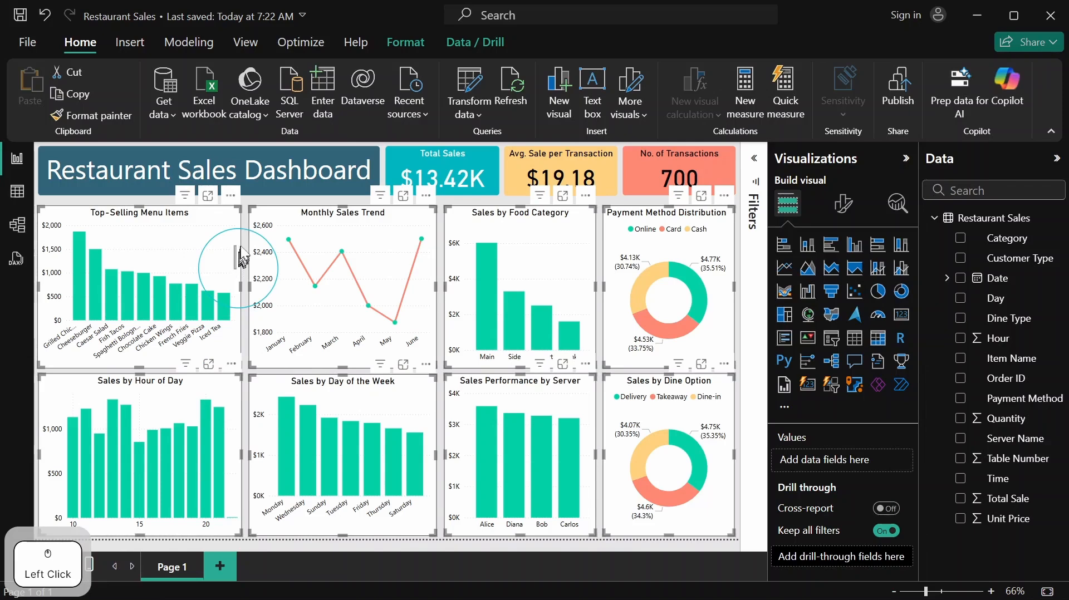
{"action": "left_click_drag", "start_coordinate": [236, 266], "coordinate": [238, 262]}
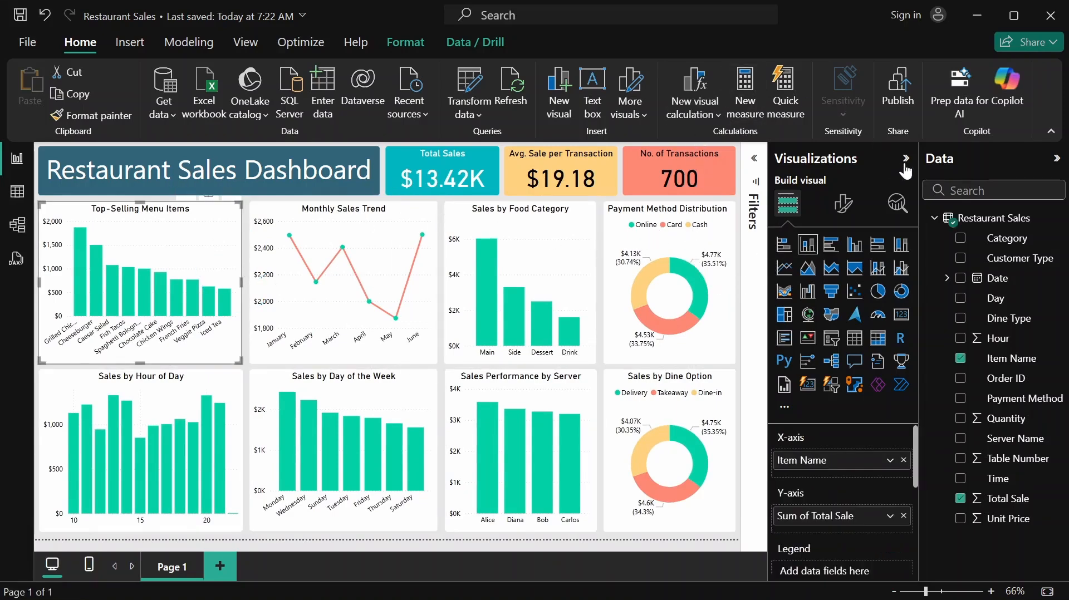
Collapse the ribbon and the Visualizations and Data panes to enlarge the report canvas, and deselect the Top-Selling Menu Items chart
{"action": "left_click", "coordinate": [1047, 136]}
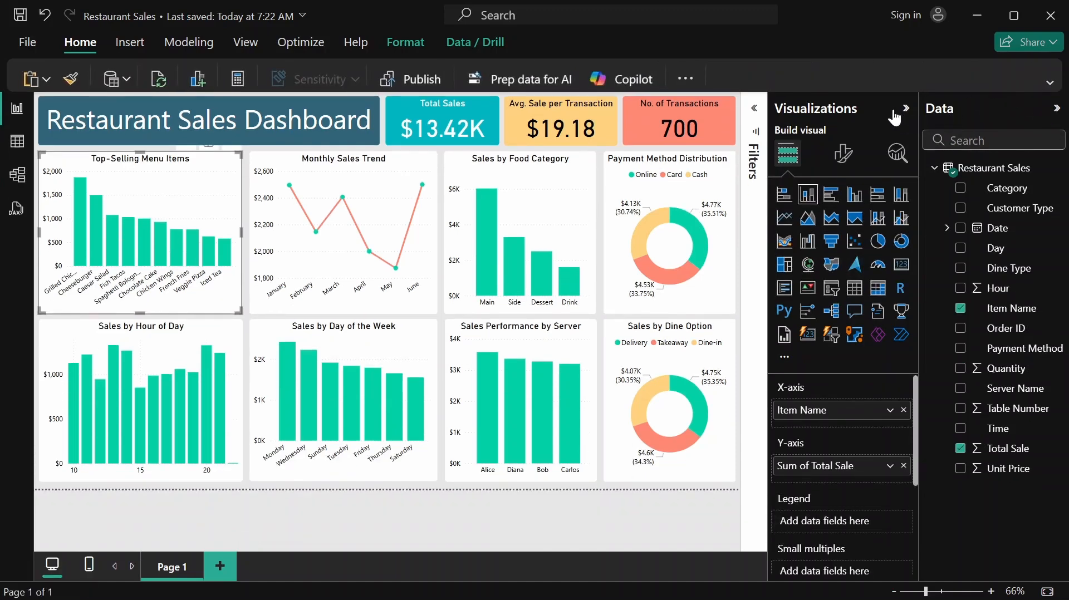
{"action": "left_click", "coordinate": [905, 109]}
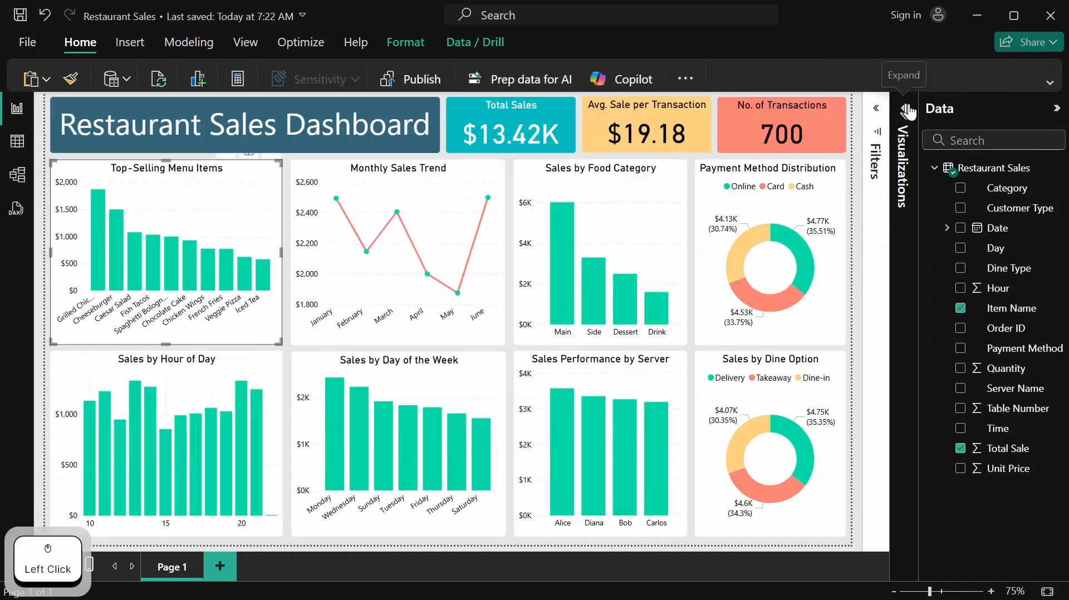
{"action": "left_click", "coordinate": [1056, 108]}
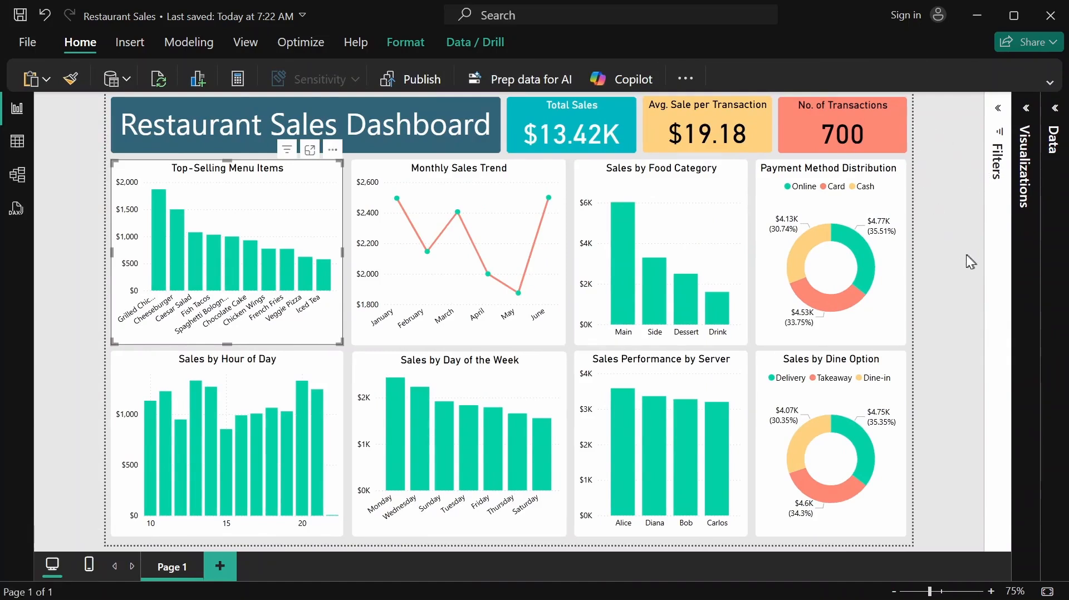
{"action": "left_click", "coordinate": [957, 267]}
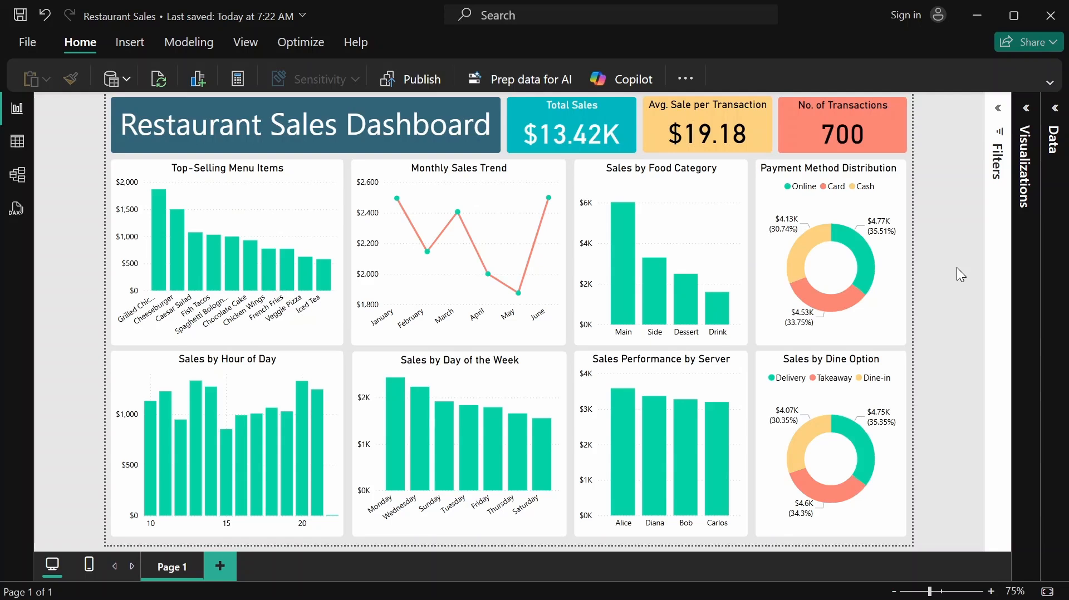
Test cross-filtering from the Top-Selling Menu Items chart with its first bar and the Spaghetti bar, and clear the filter
{"action": "left_click", "coordinate": [161, 237]}
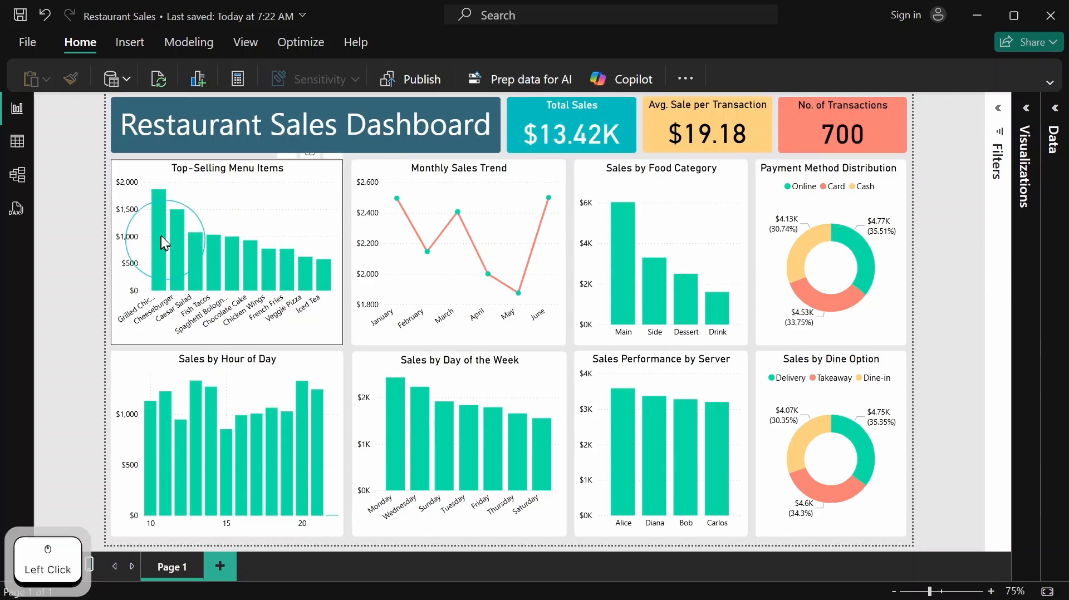
{"action": "left_click", "coordinate": [238, 260]}
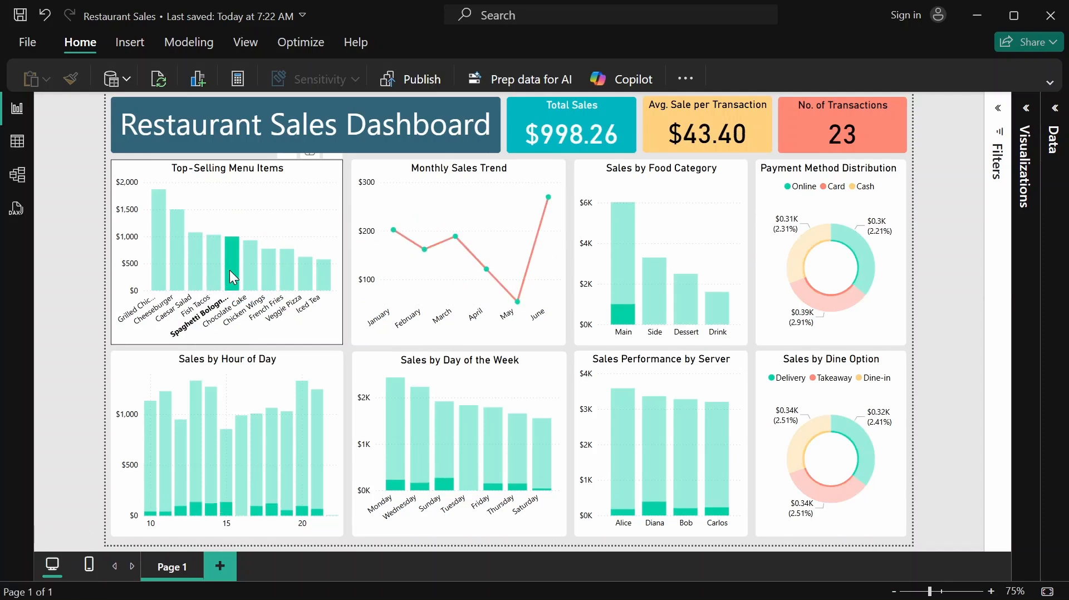
{"action": "left_click", "coordinate": [232, 273]}
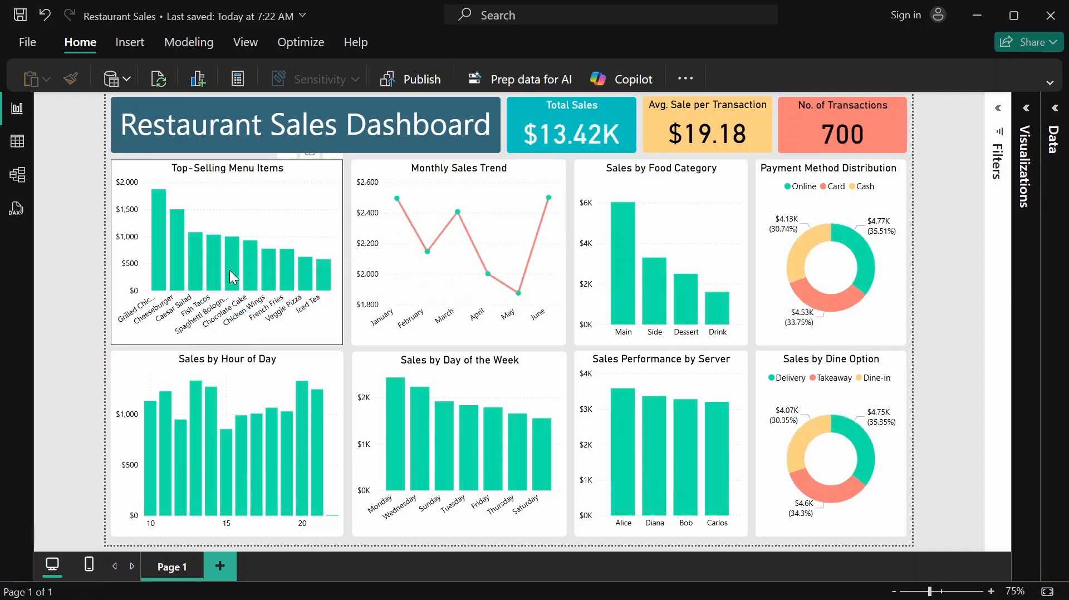